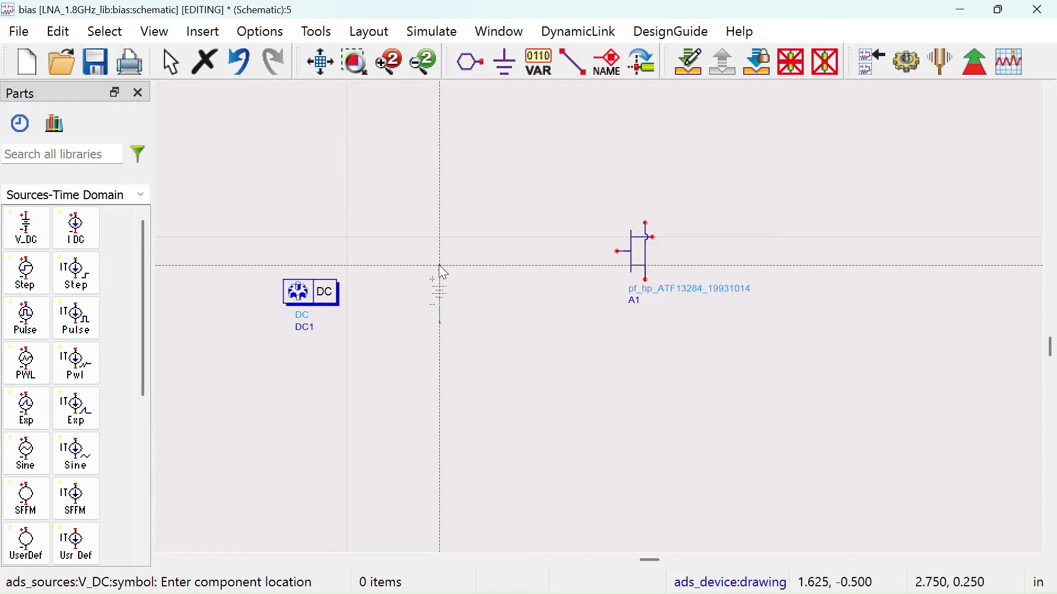
- Place two V_DC sources between the DC controller and the transistor, one slightly above and left of the other
left_click(532, 316)
left_click(468, 244)
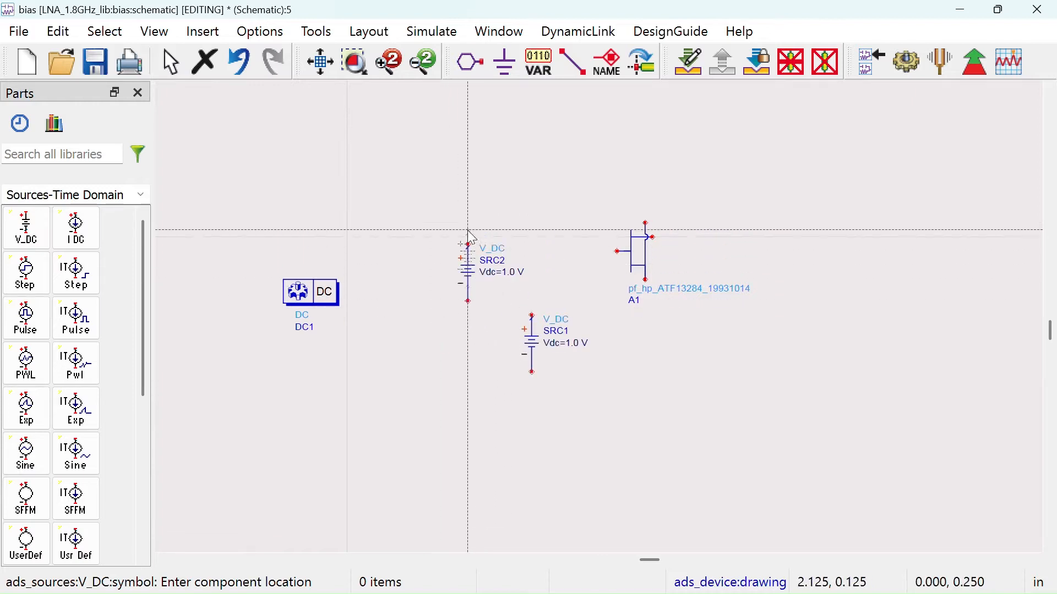
right_click(488, 195)
left_click(514, 210)
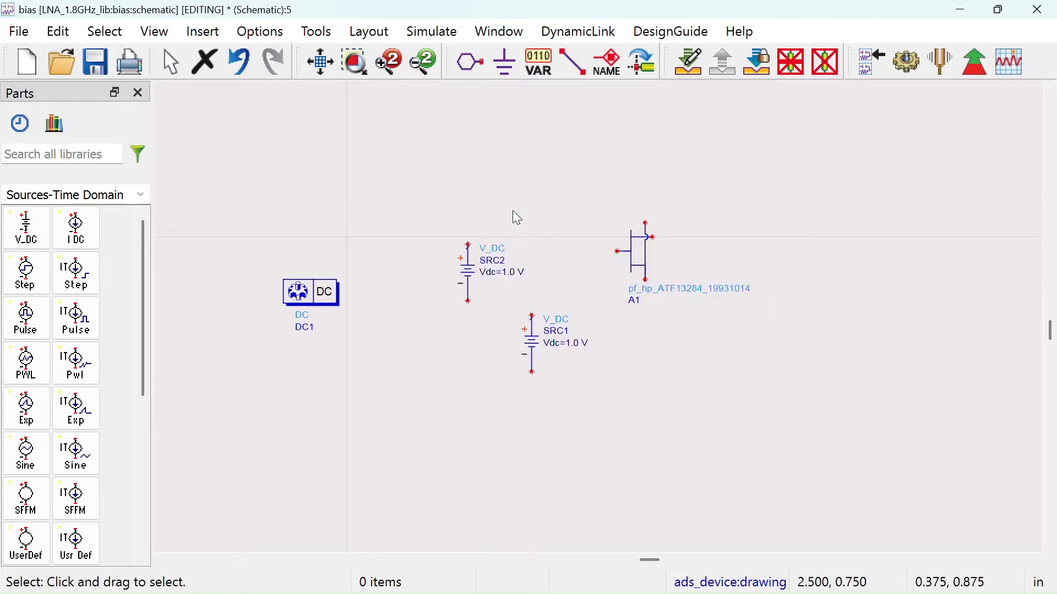
- Wire the transistor's drain pin up and over to the positive terminal of source SRC2
left_click(574, 63)
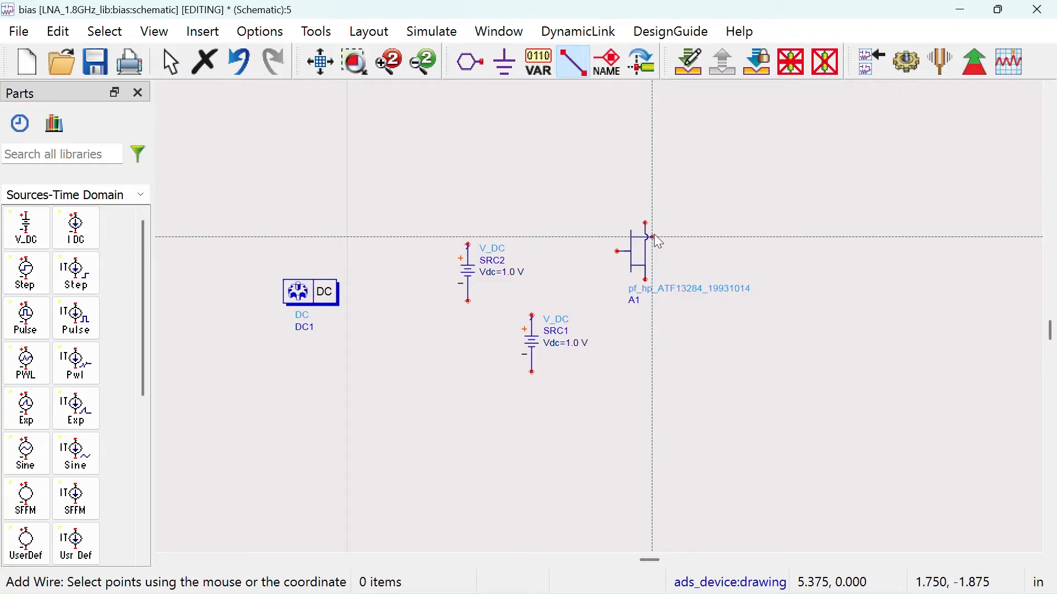
left_click(654, 238)
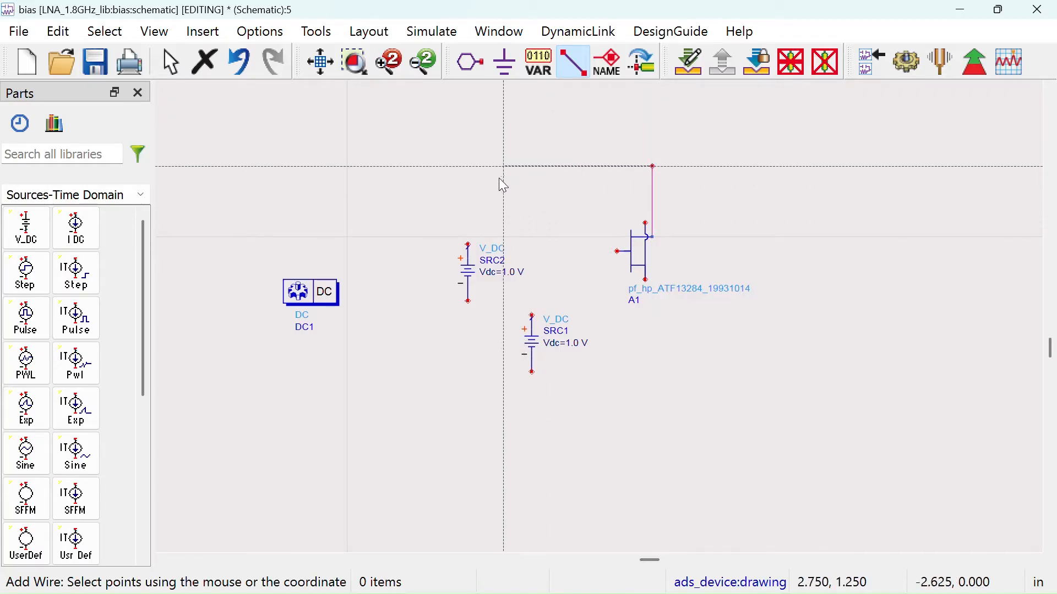
left_click(468, 244)
right_click(542, 204)
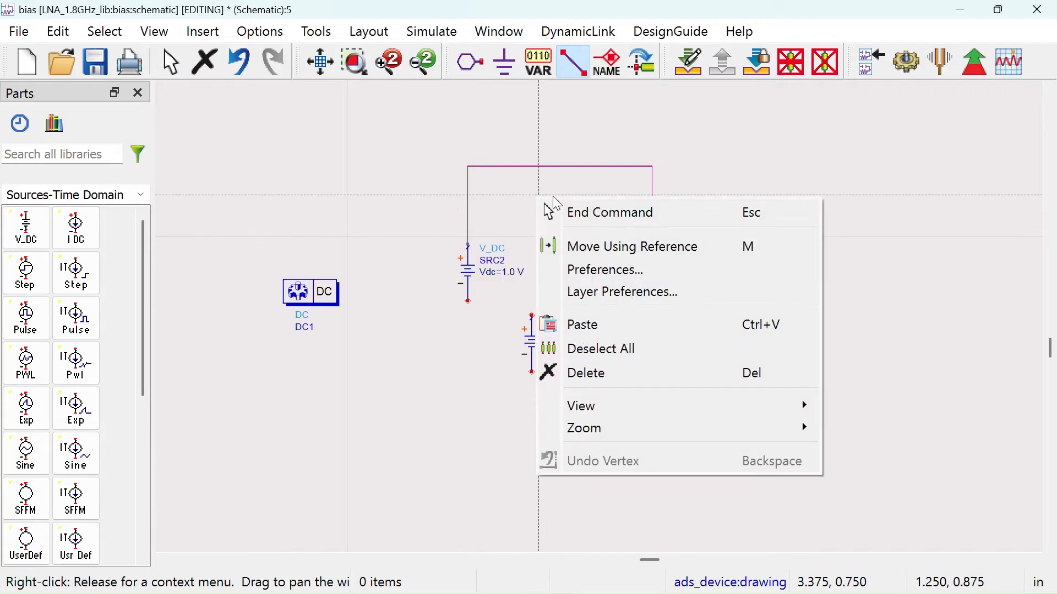
left_click(562, 212)
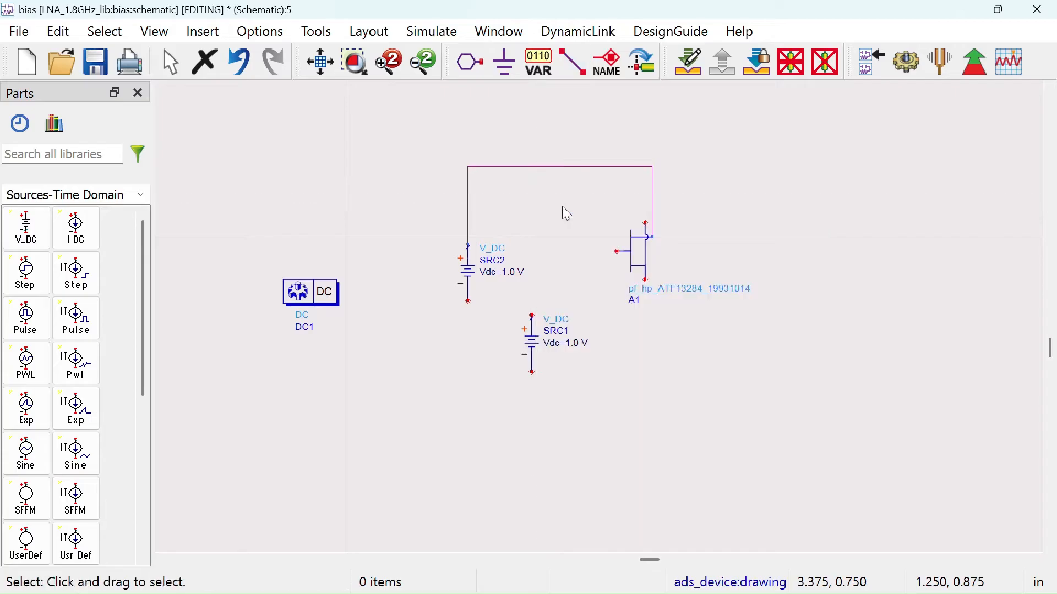
- Wire the transistor's gate pin to the positive terminal of source SRC1
left_click(577, 66)
left_click(618, 251)
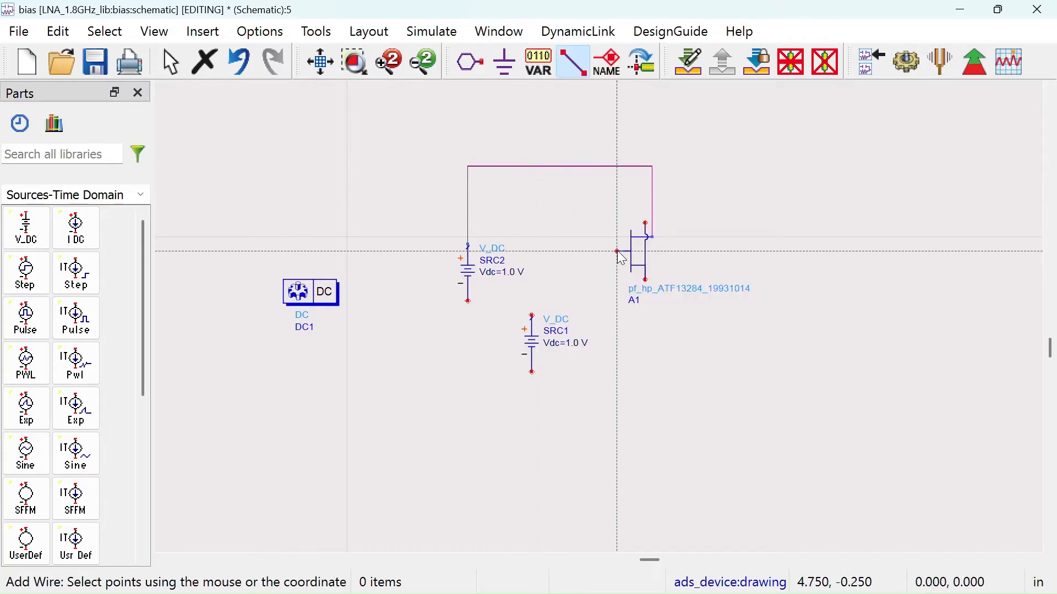
left_click(532, 316)
right_click(565, 294)
left_click(608, 309)
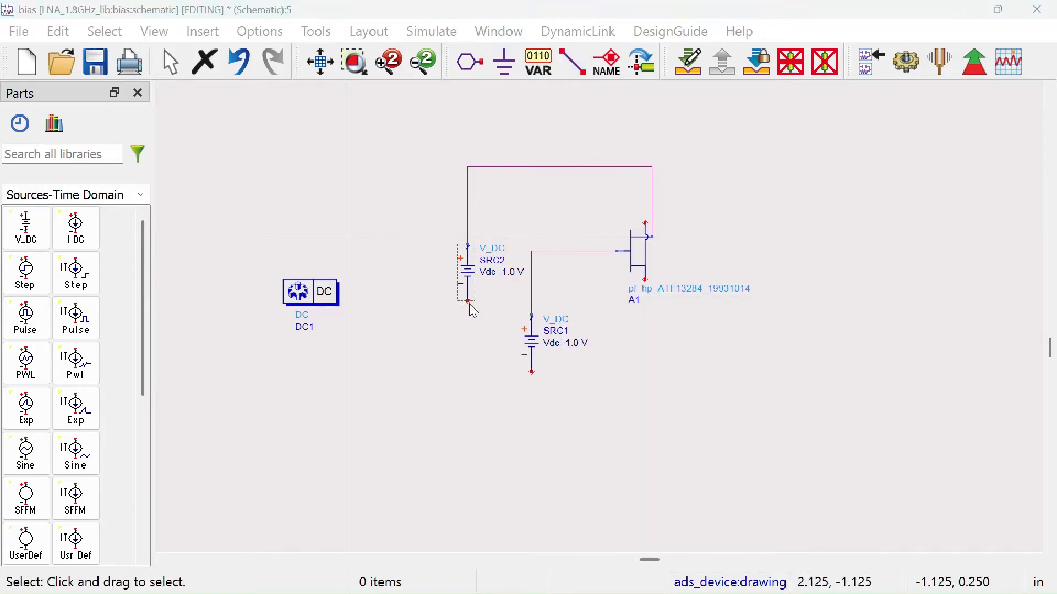
- Place a ground on the negative terminal of each of the two DC sources
left_click(509, 67)
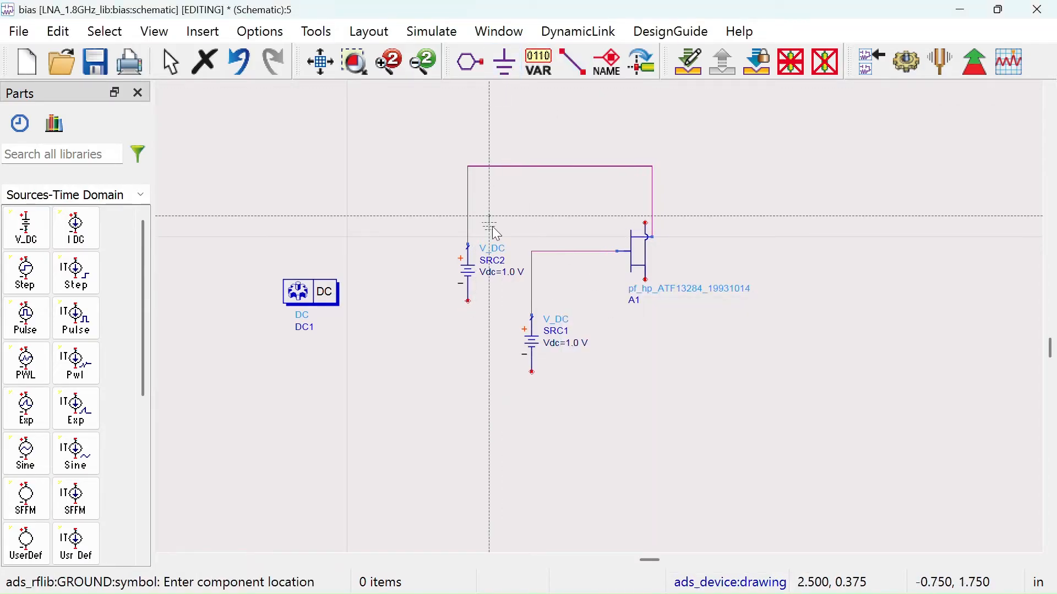
left_click(468, 302)
left_click(531, 373)
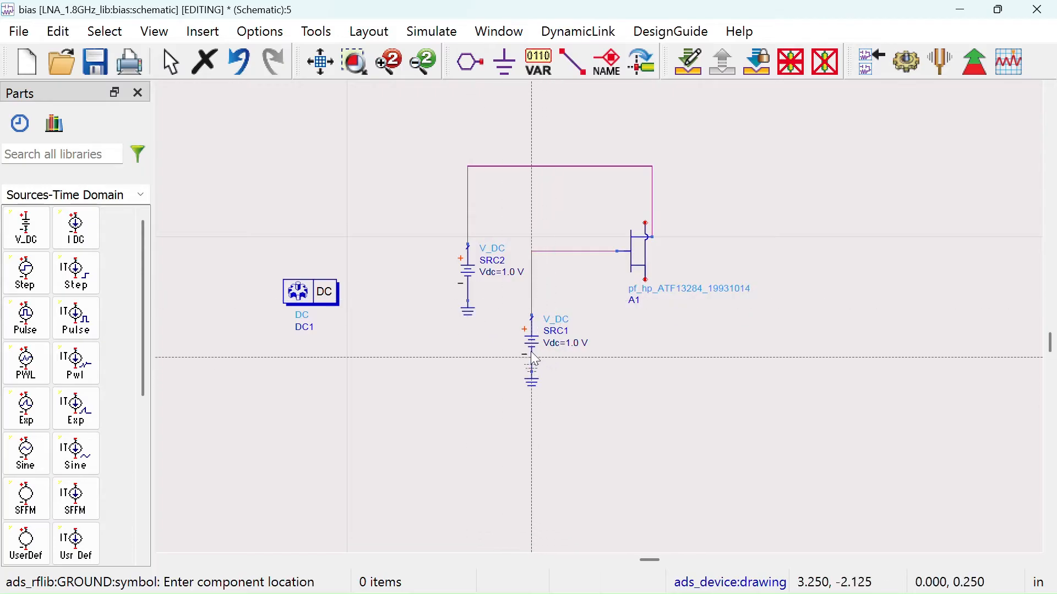
right_click(553, 180)
left_click(588, 194)
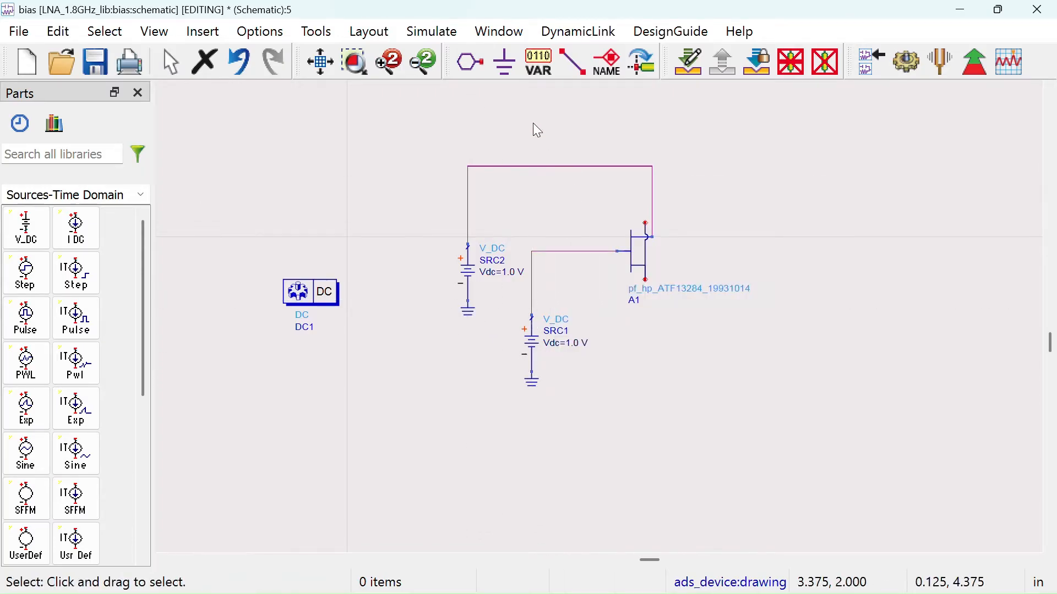
- Place grounds on the transistor's lower and upper source pins
left_click(504, 62)
left_click(644, 282)
right_click(703, 217)
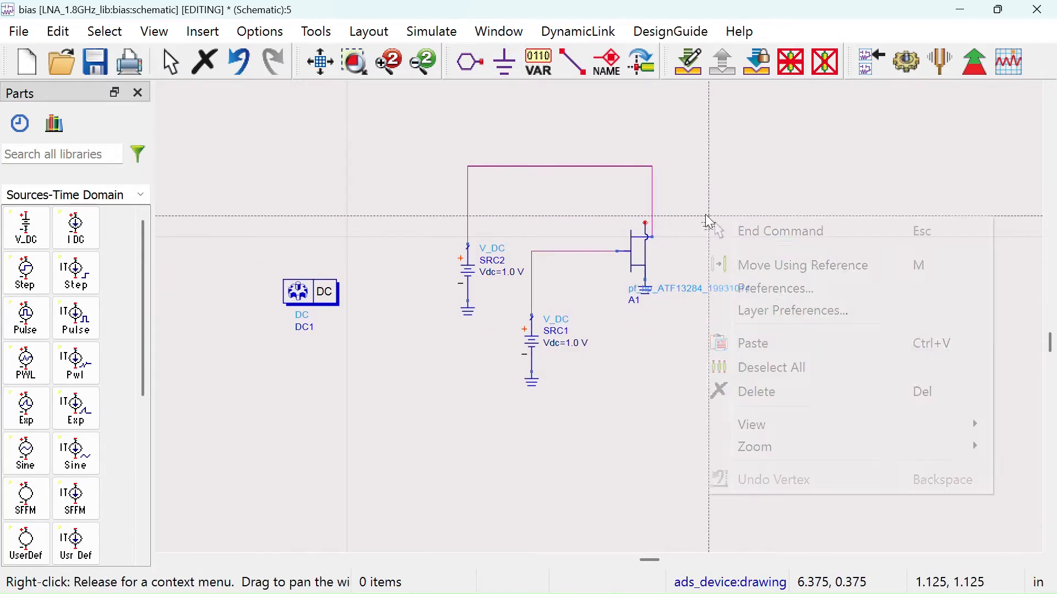
left_click(738, 230)
left_click(504, 62)
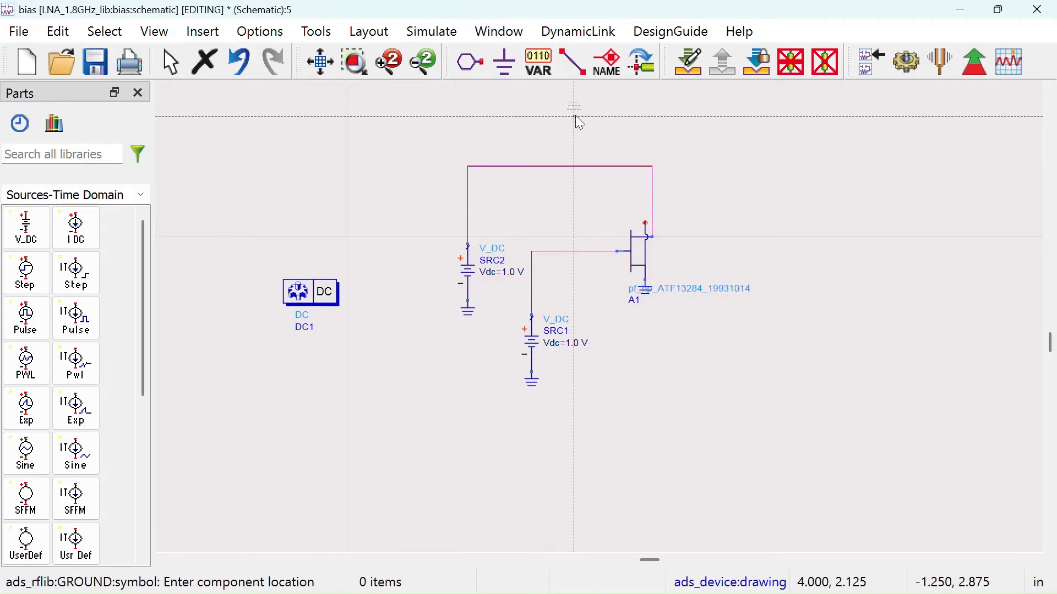
left_click(645, 222)
right_click(686, 171)
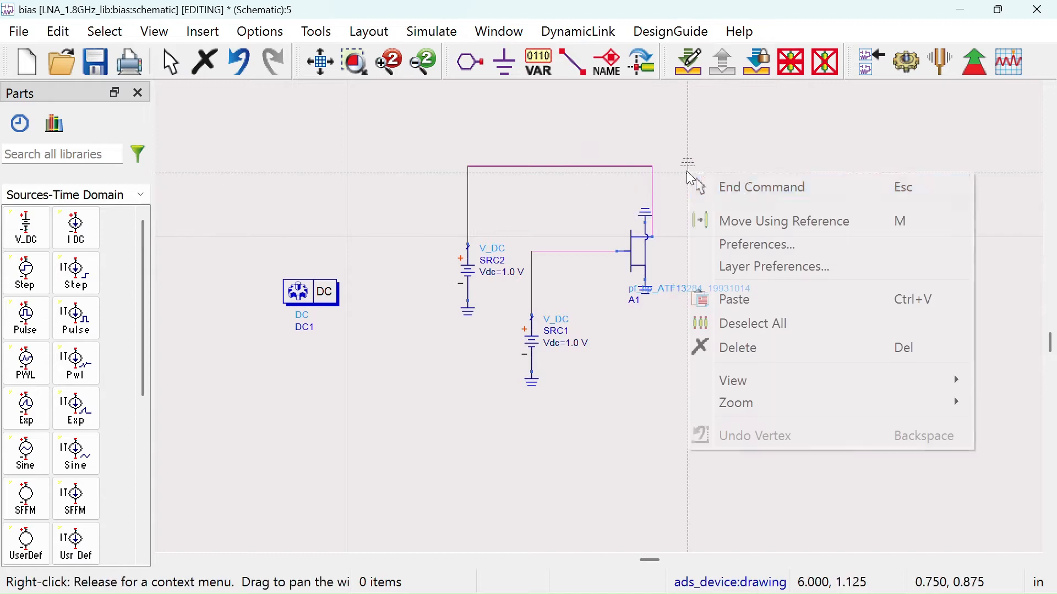
left_click(706, 187)
- Set the drain supply SRC2 to Vdc=2.5 V and the gate supply SRC1 to the variable Vgs
double_click(506, 272)
type("2")
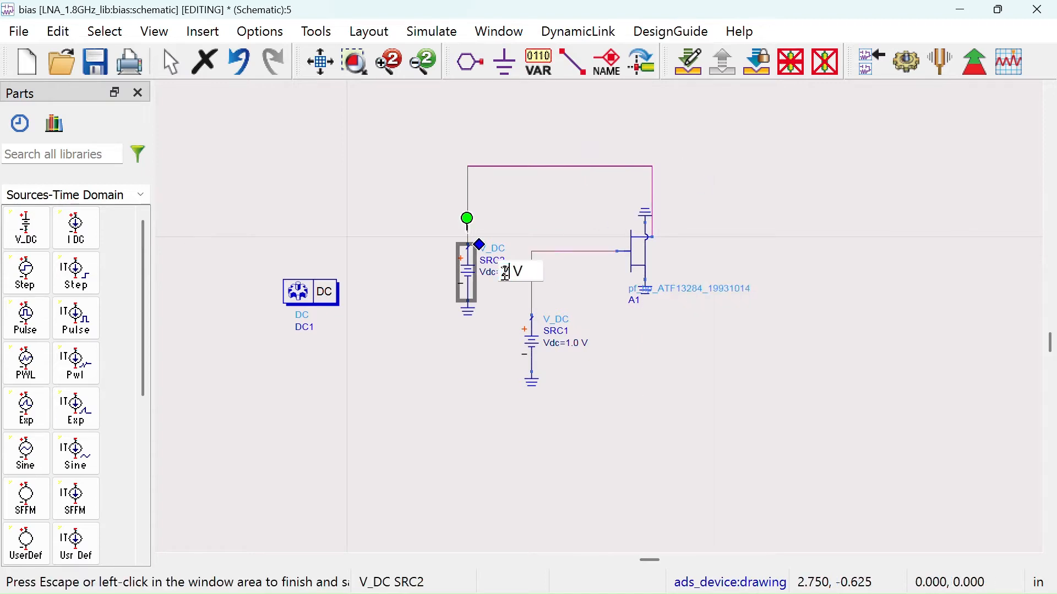
type(".5")
left_click(633, 441)
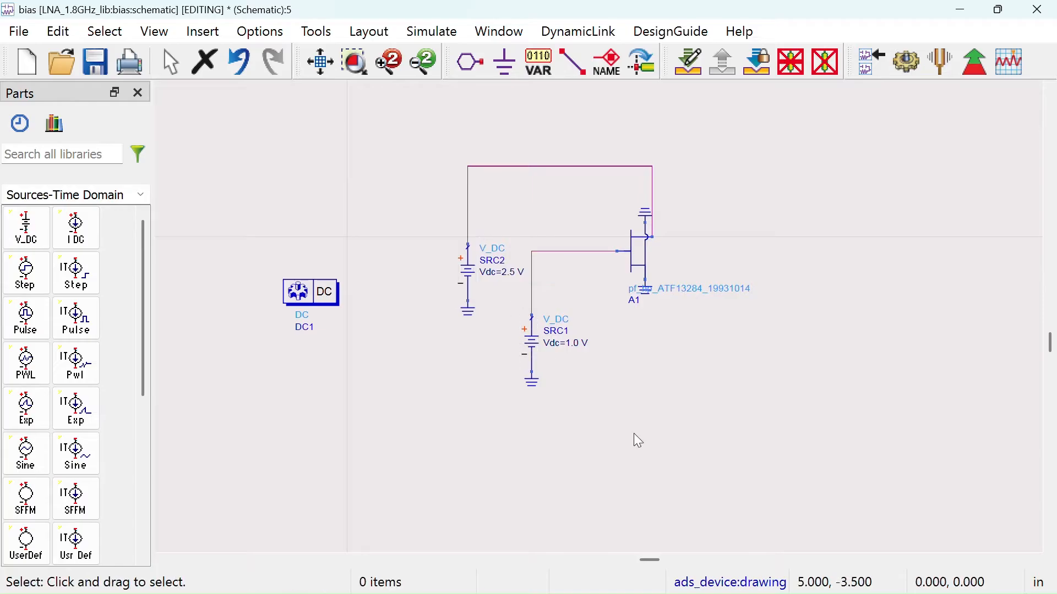
double_click(573, 342)
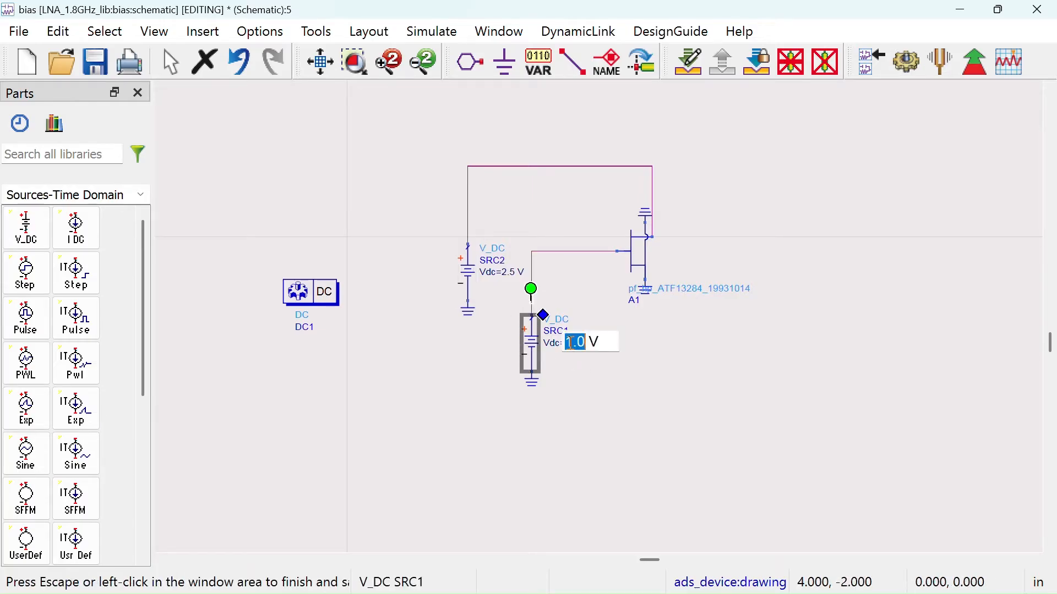
type("Vgs")
left_click(562, 401)
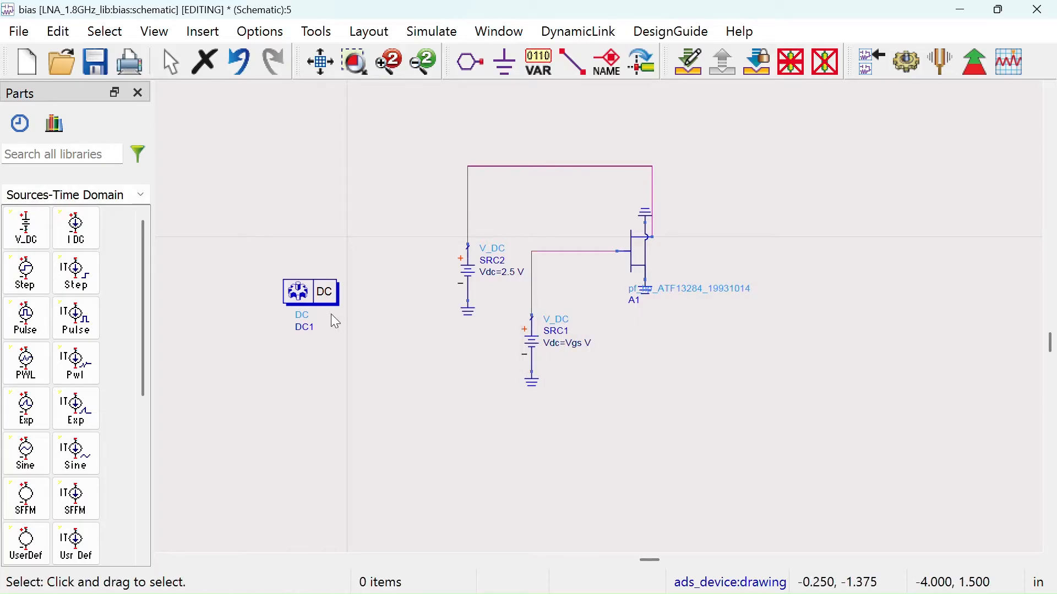
- Move the DC simulation controller below the drain supply and place a VAR block to its left
left_click_drag(323, 305, 436, 375)
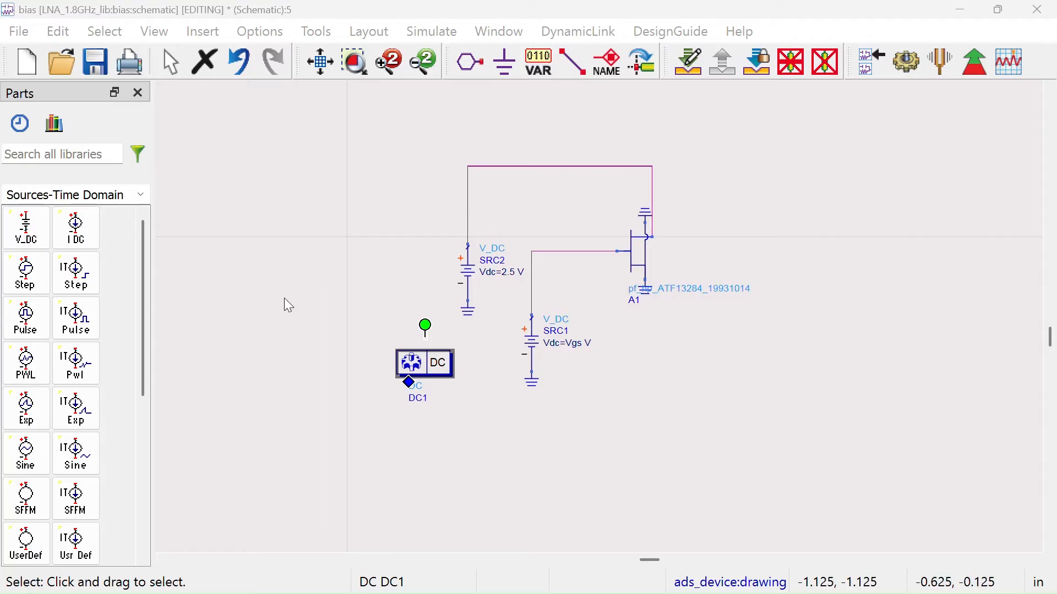
left_click(540, 65)
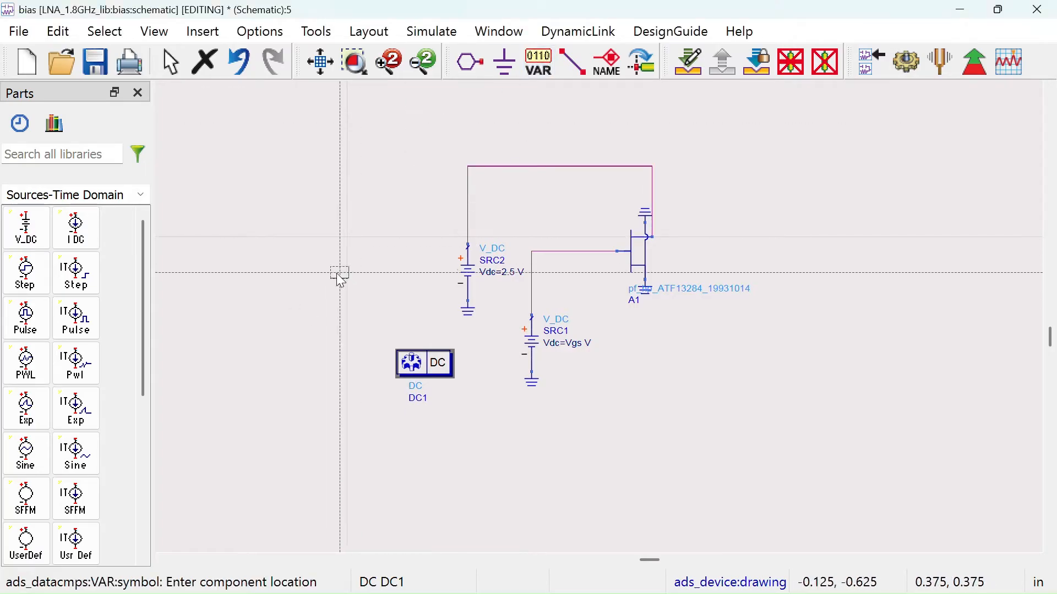
left_click(357, 364)
right_click(357, 365)
left_click(425, 300)
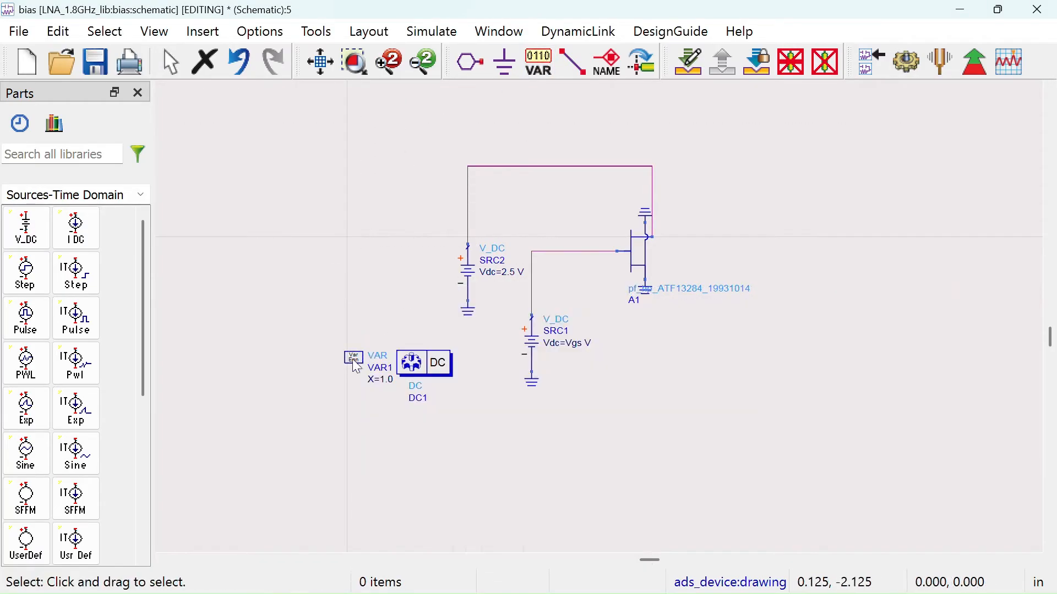
left_click_drag(355, 360, 313, 360)
- Rename the variable X in the VAR block as Vgs
double_click(337, 380)
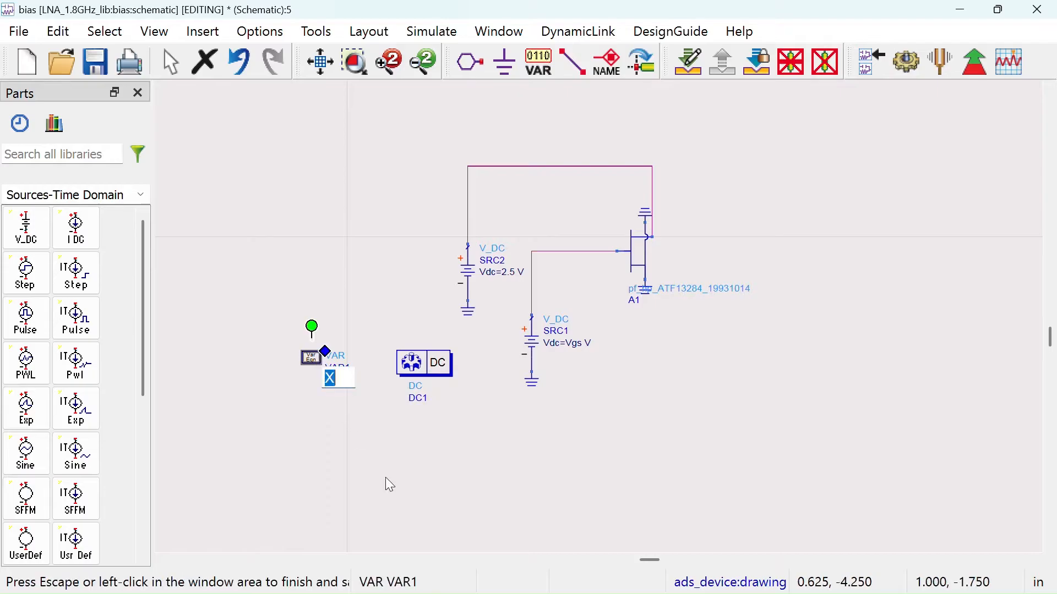
type("Vgs")
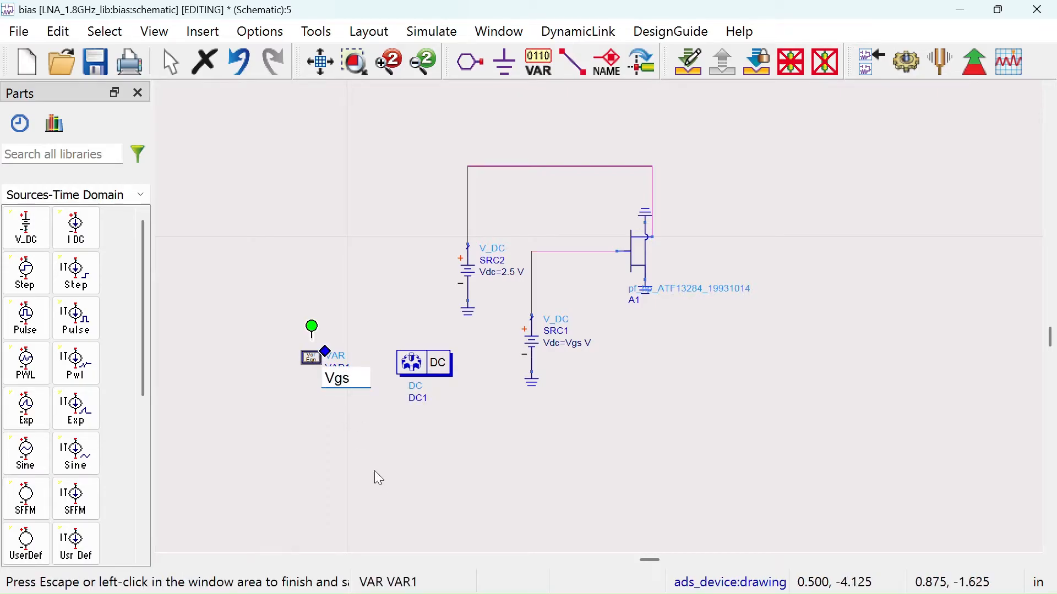
left_click(374, 471)
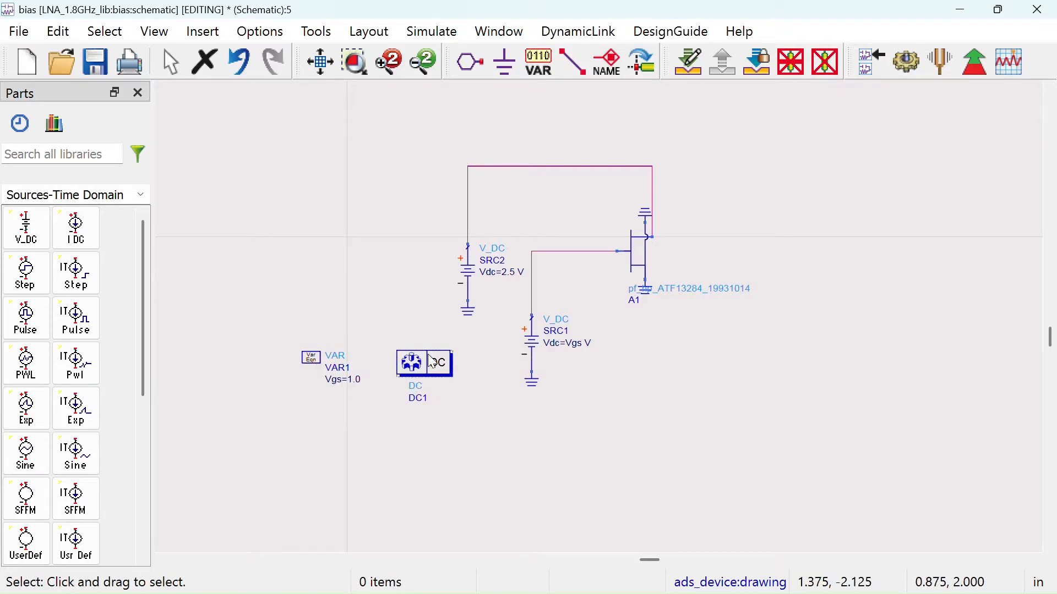
- Configure the DC simulation to sweep Vgs linearly from -1 to 1 with a step size of 0.1
double_click(423, 364)
left_click(202, 285)
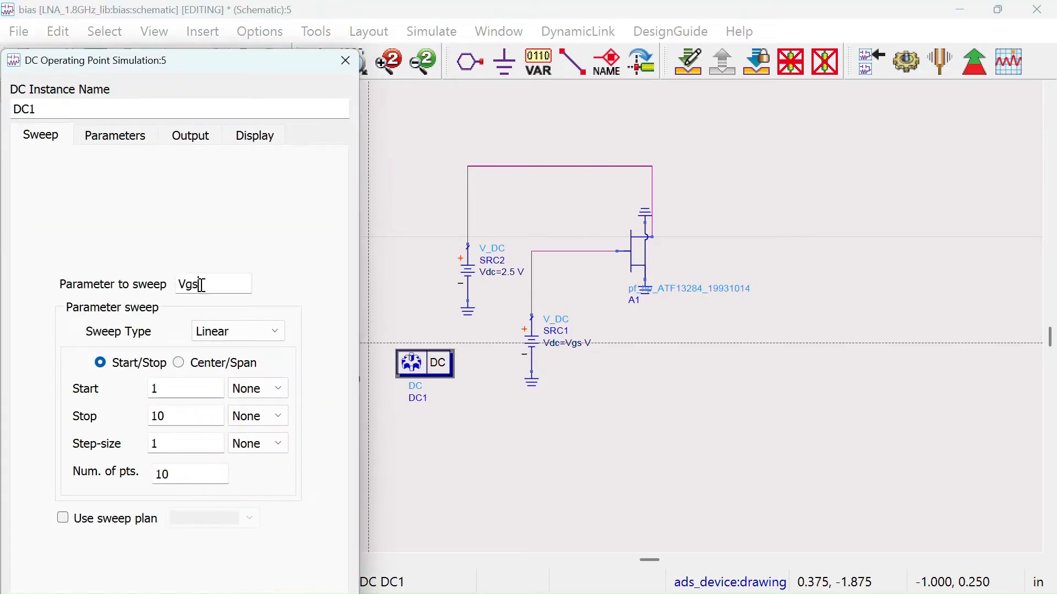
double_click(175, 389)
type("-")
double_click(149, 421)
type("1")
key("Tab")
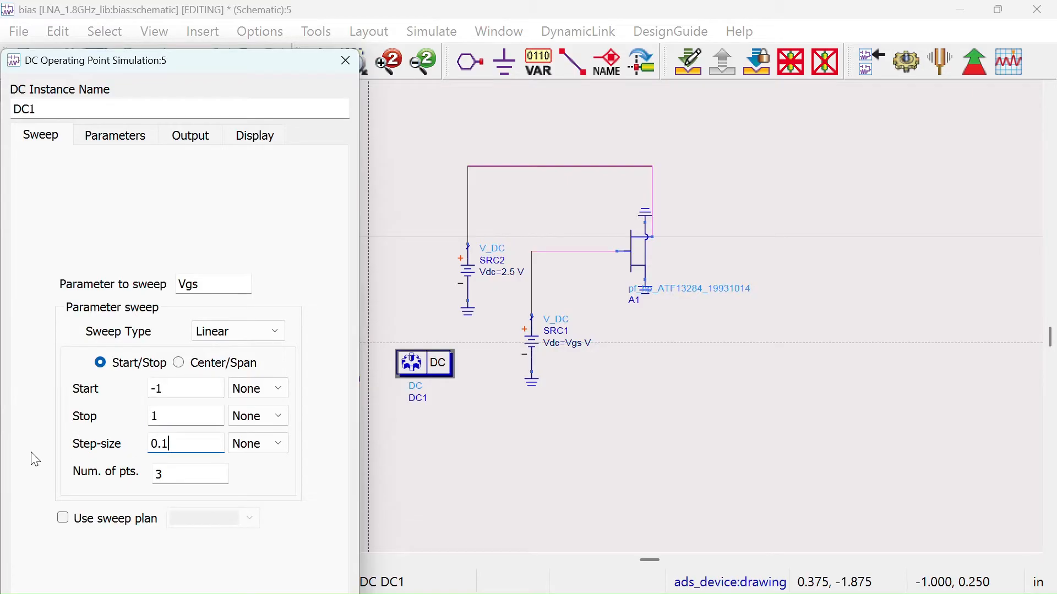
- Apply the sweep settings and close the DC simulation dialog
key("Caps_Lock")
key("Tab")
key("Tab")
key("Tab")
key("Tab")
key("Return")
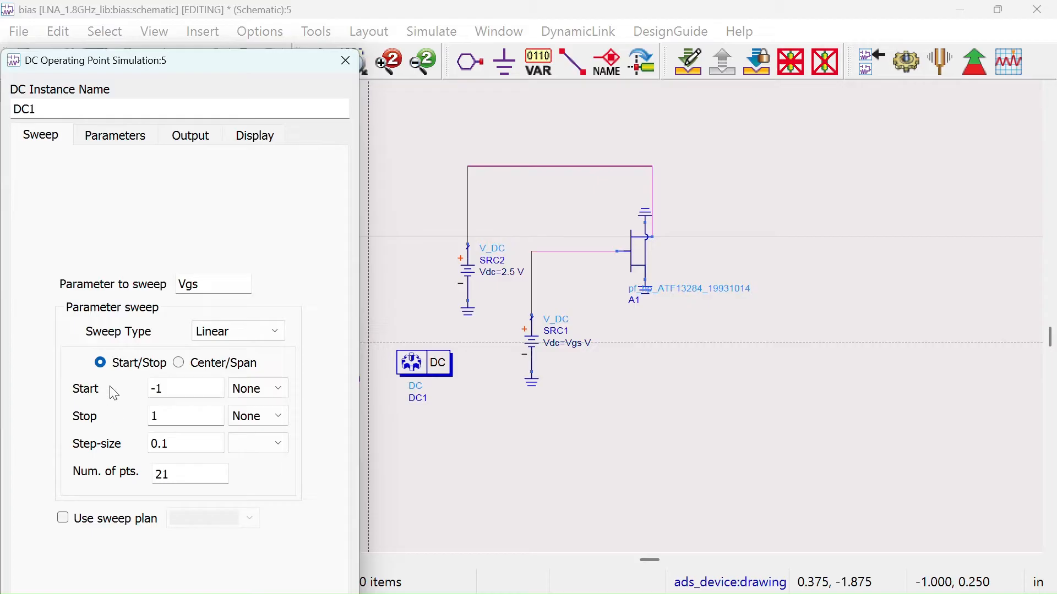
key("Tab")
key("Tab")
key("Tab")
key("Tab")
key("Tab")
key("Tab")
key("Tab")
key("Tab")
key("Return")
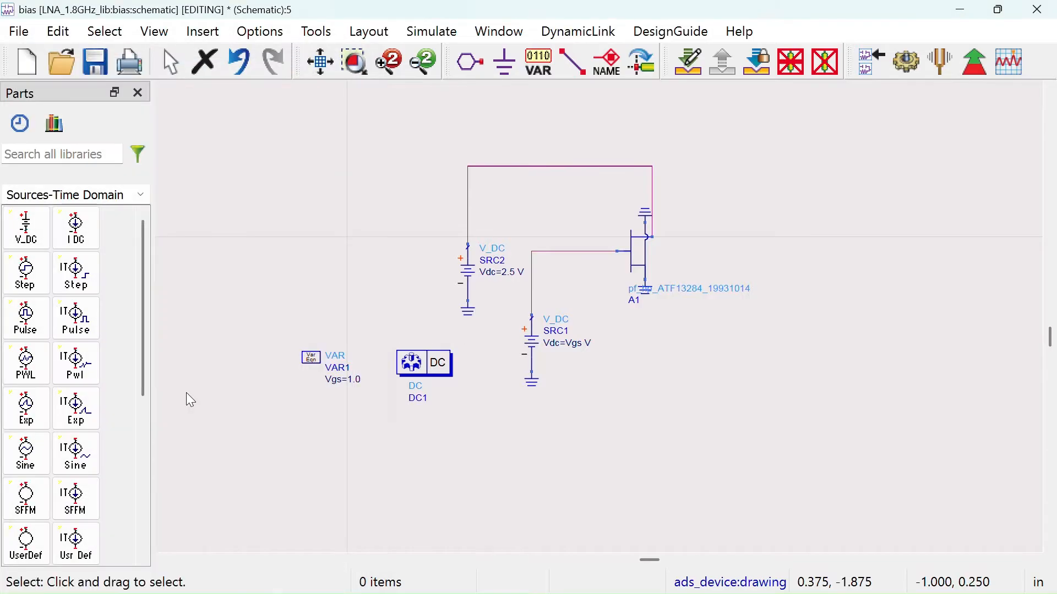
- Place an I_Probe from the Probe Components palette just above the drain wire
left_click(142, 194)
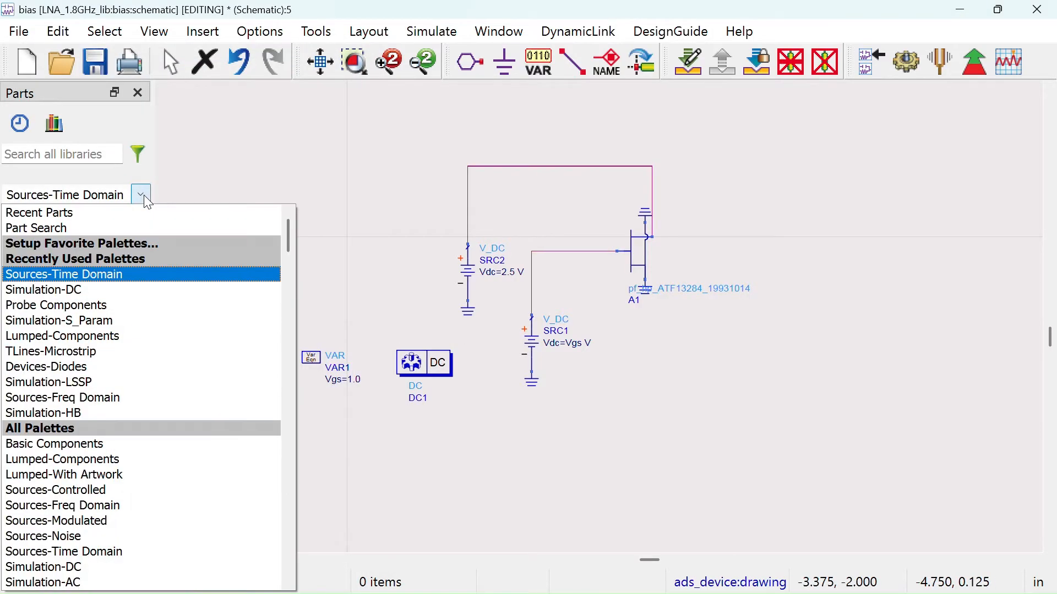
left_click(83, 306)
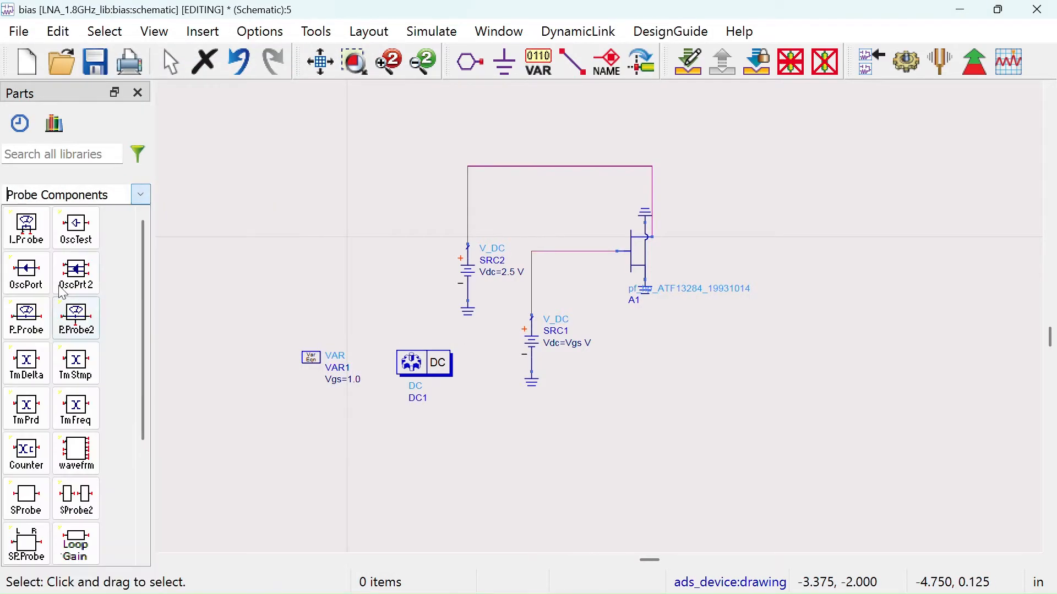
left_click(30, 234)
left_click(588, 125)
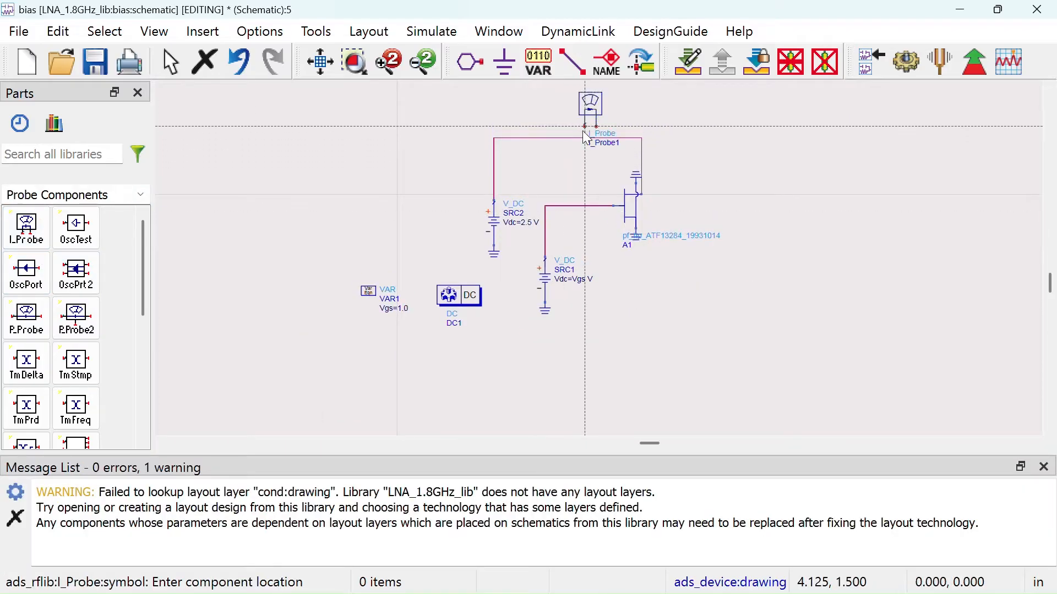
right_click(507, 120)
left_click(532, 135)
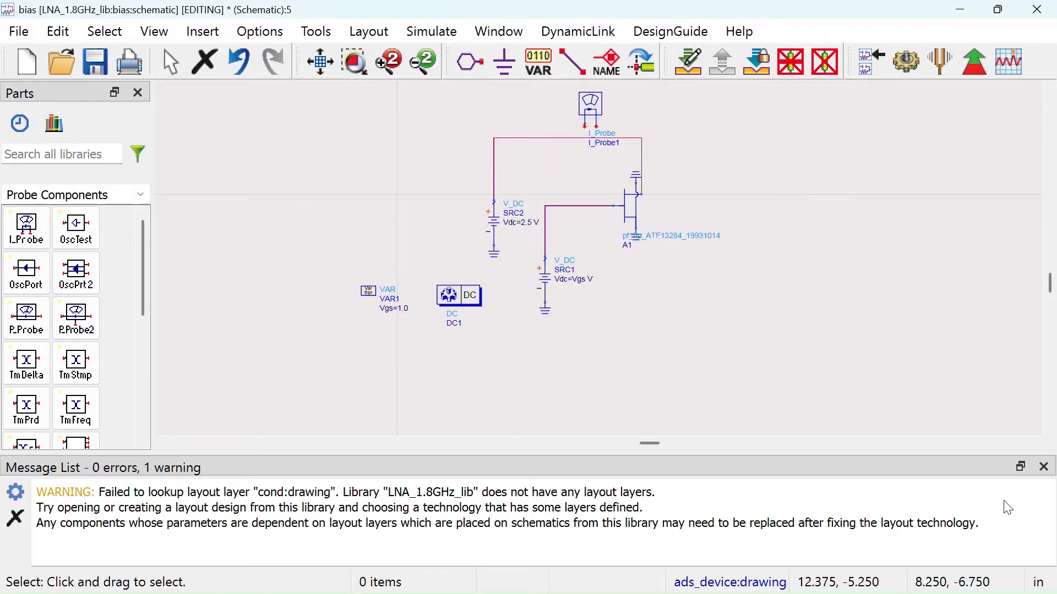
- Dismiss the message list and move the current probe onto the drain wire so it is connected in series
left_click(1045, 467)
scroll(708, 279, "up", 1)
left_click_drag(550, 97, 533, 116)
left_click(617, 116)
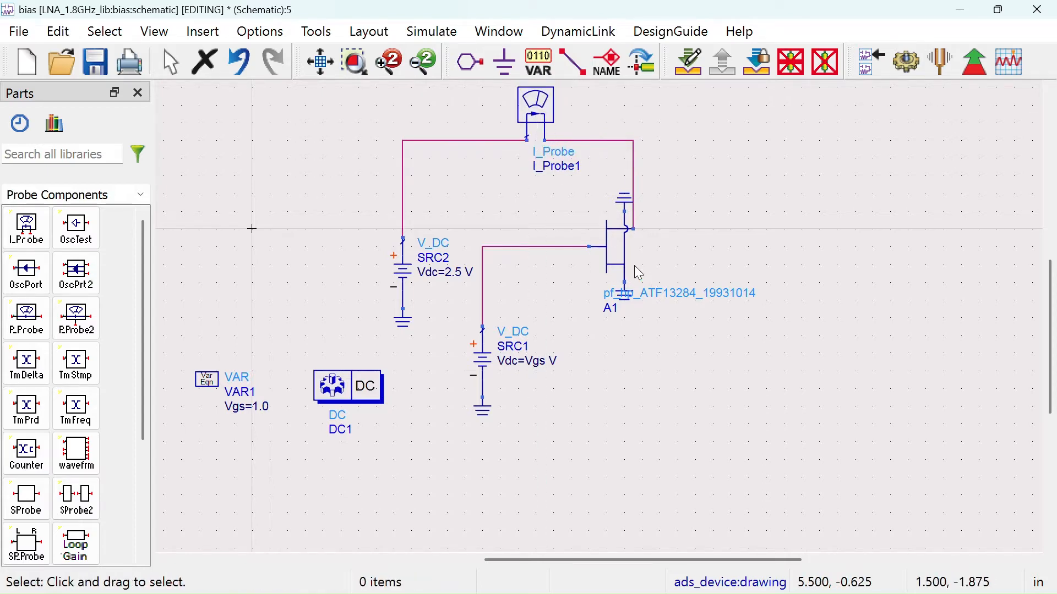
- Rename the current probe in the drain wire to Id and save the bias schematic
double_click(556, 167)
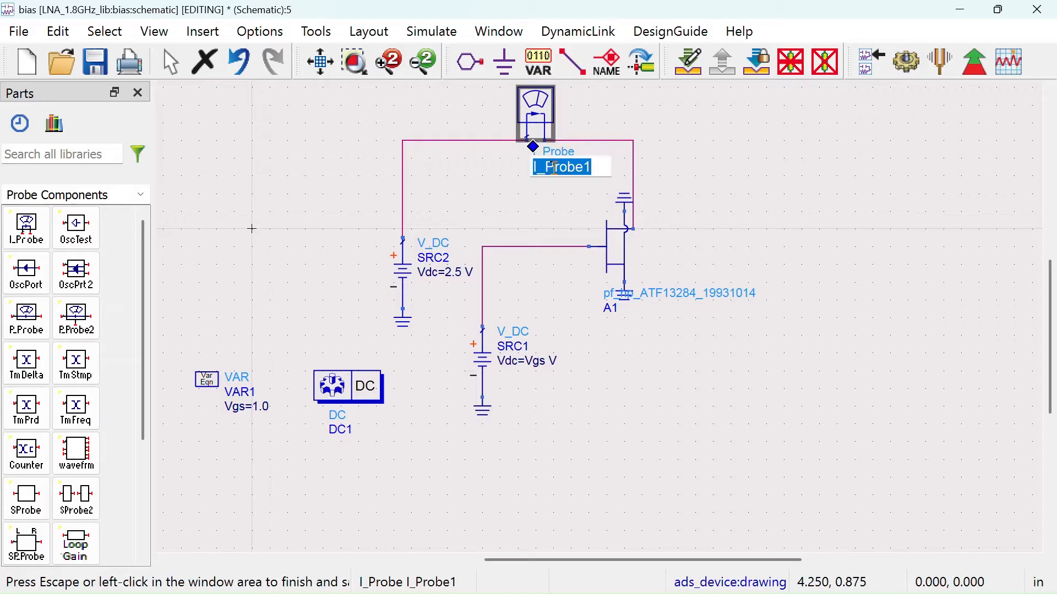
type("Id")
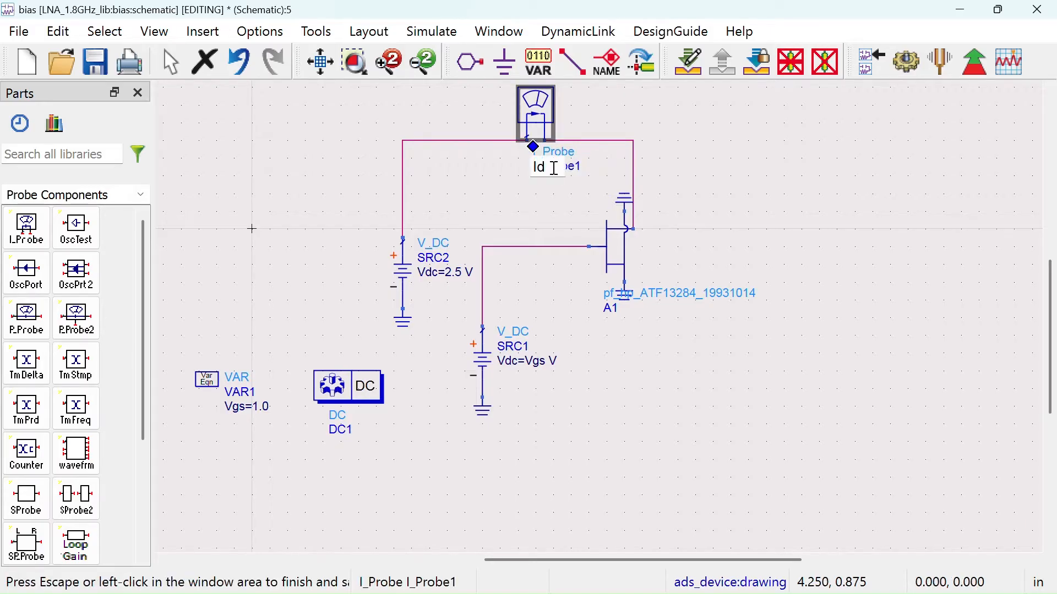
left_click(779, 187)
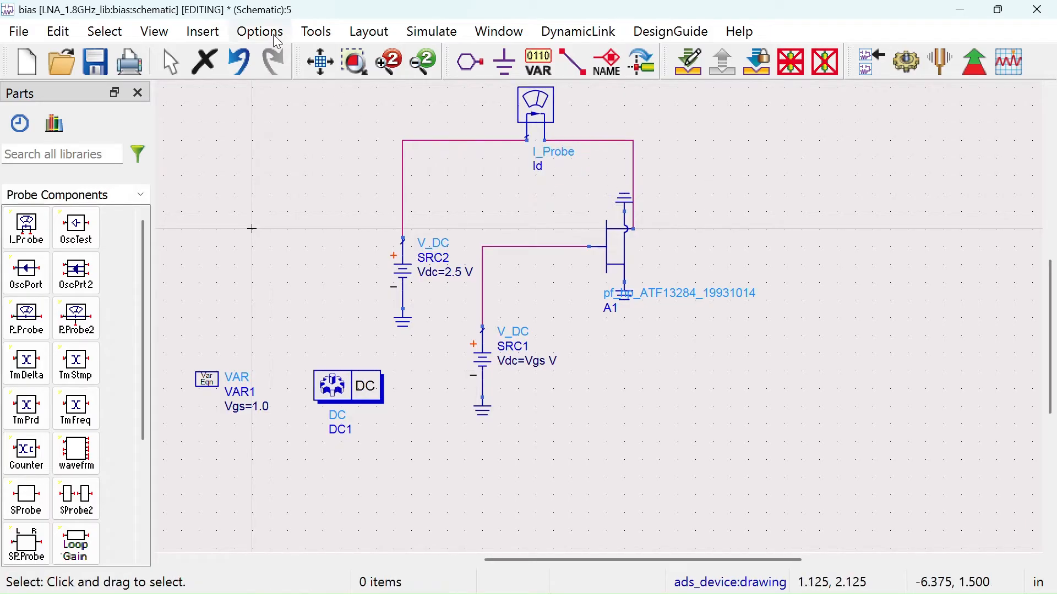
left_click(325, 63)
left_click(94, 62)
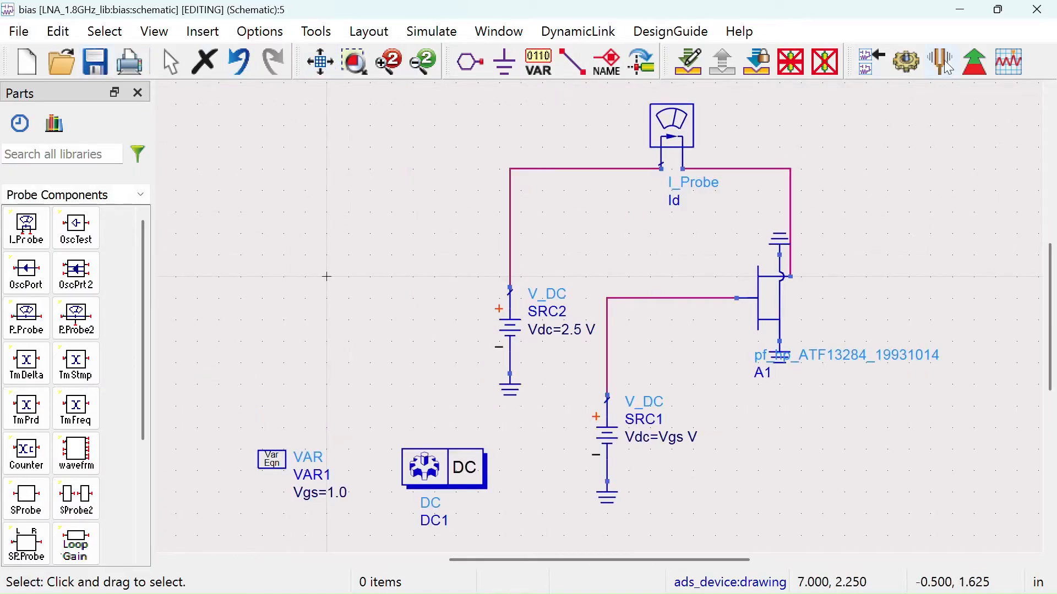
- Run the DC simulation and add a rectangular plot of Id.i from the bias dataset to the data display
left_click(906, 61)
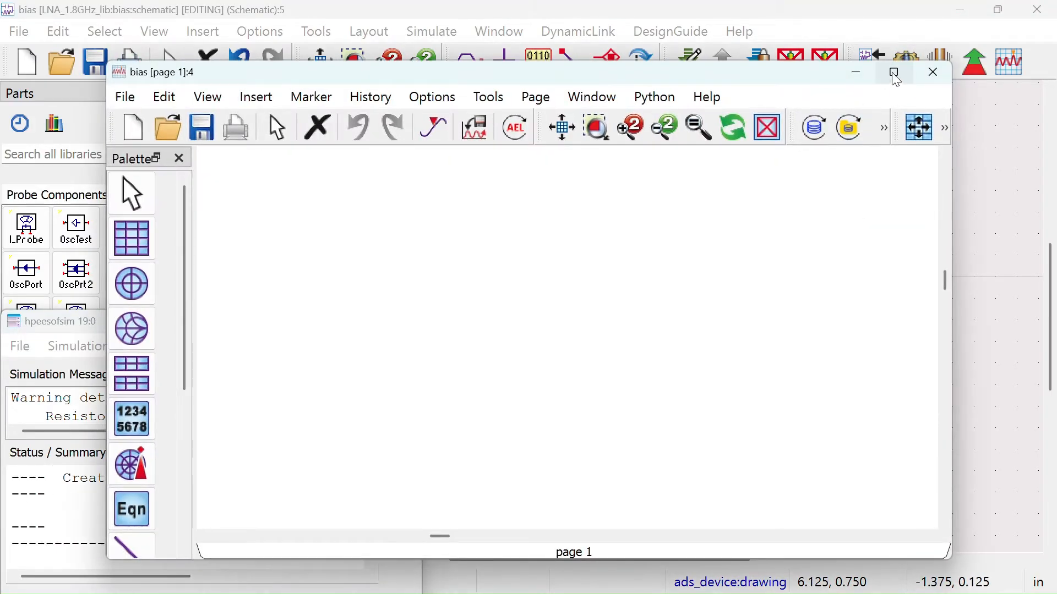
left_click(895, 73)
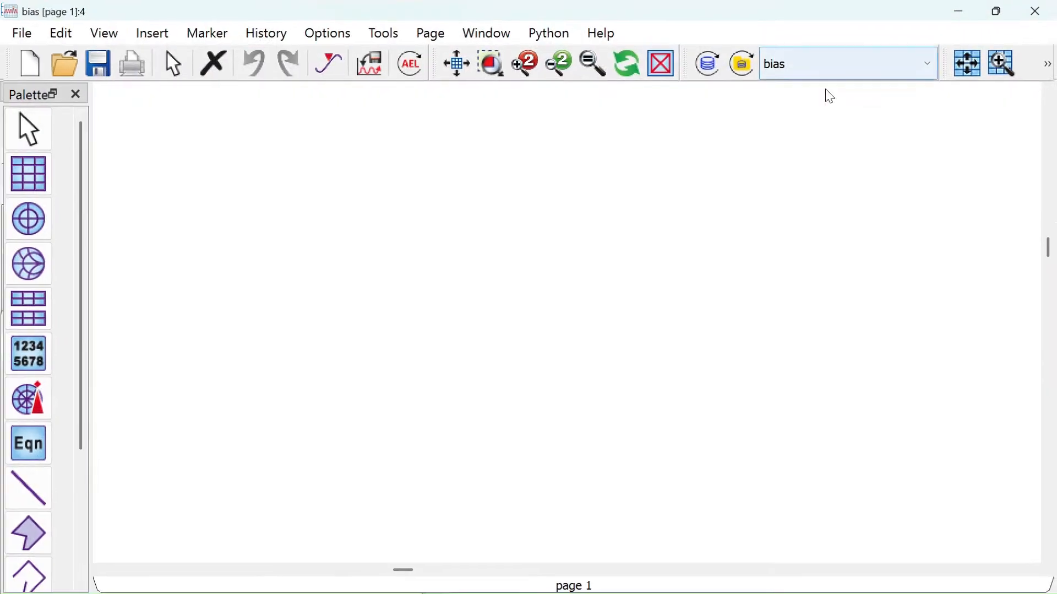
left_click(22, 165)
left_click(394, 151)
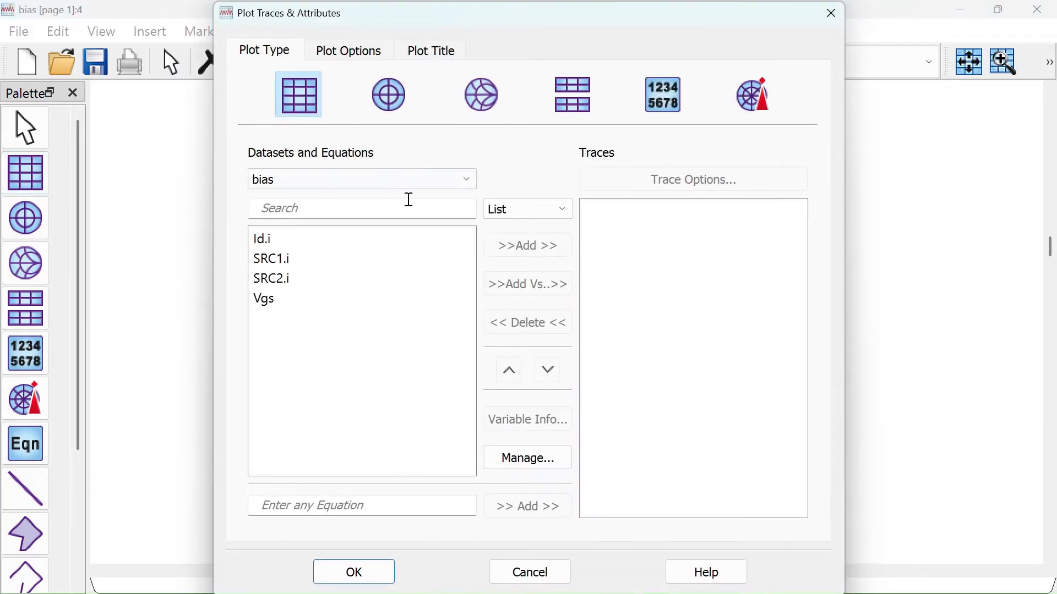
double_click(301, 241)
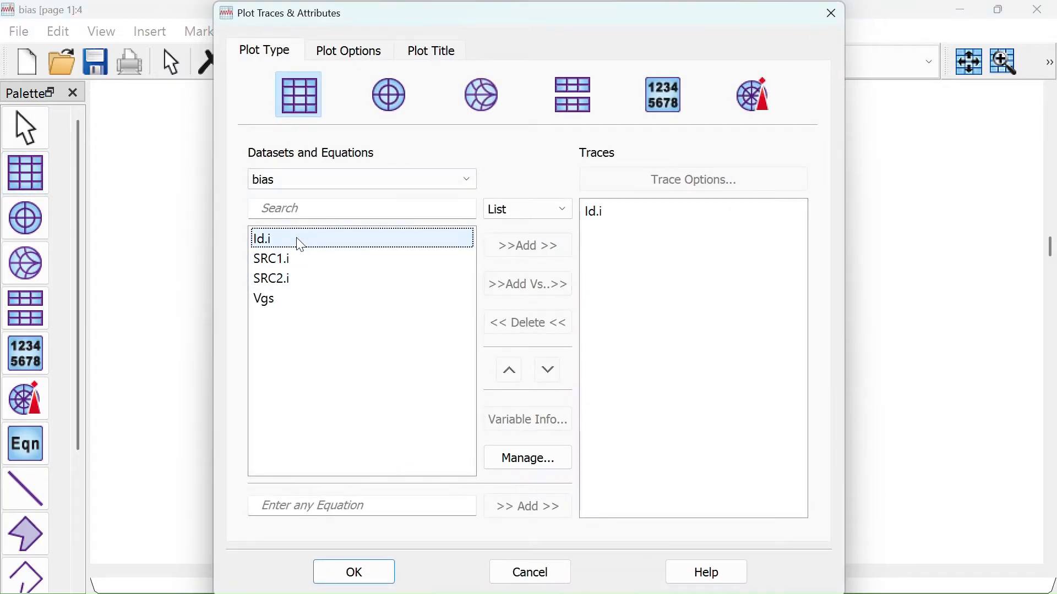
left_click(354, 573)
left_click_drag(601, 285, 449, 319)
- Insert a marker on the Id.i trace at Vgs = -0.4, dismiss the message list and fit the plot in view
left_click(328, 61)
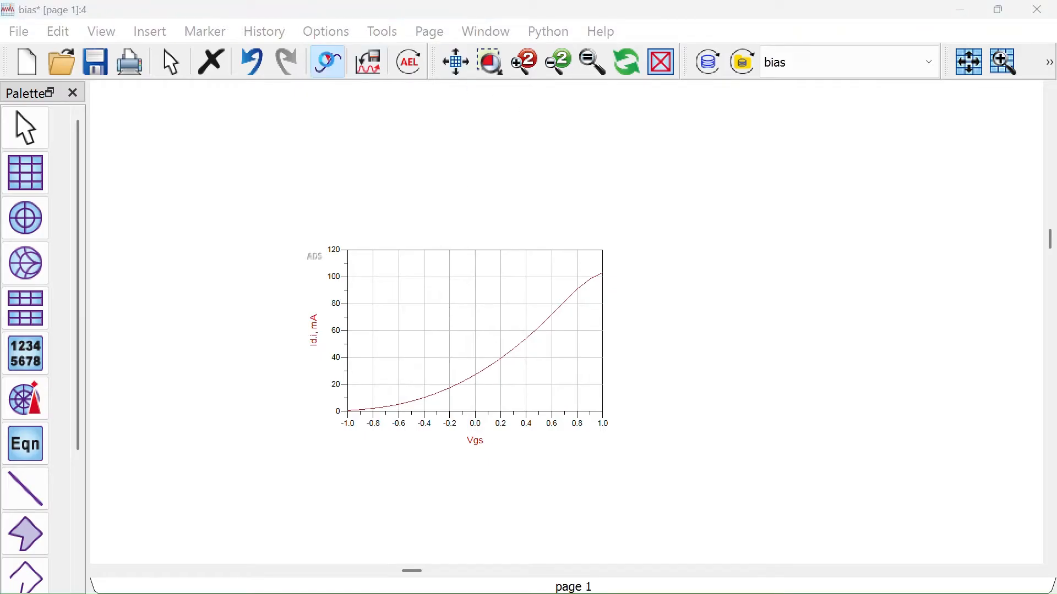
left_click(464, 385)
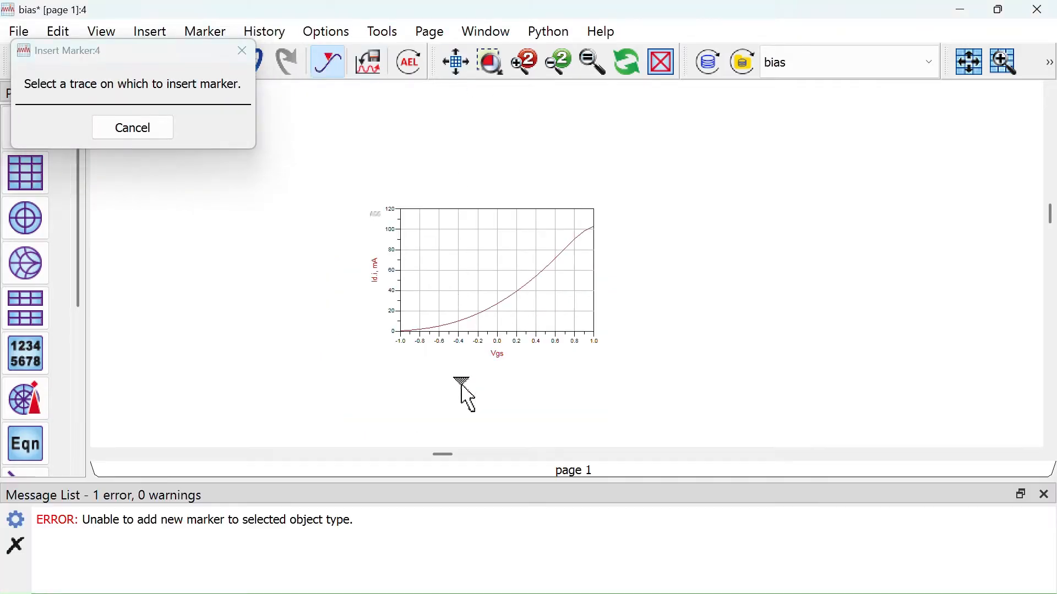
left_click(459, 319)
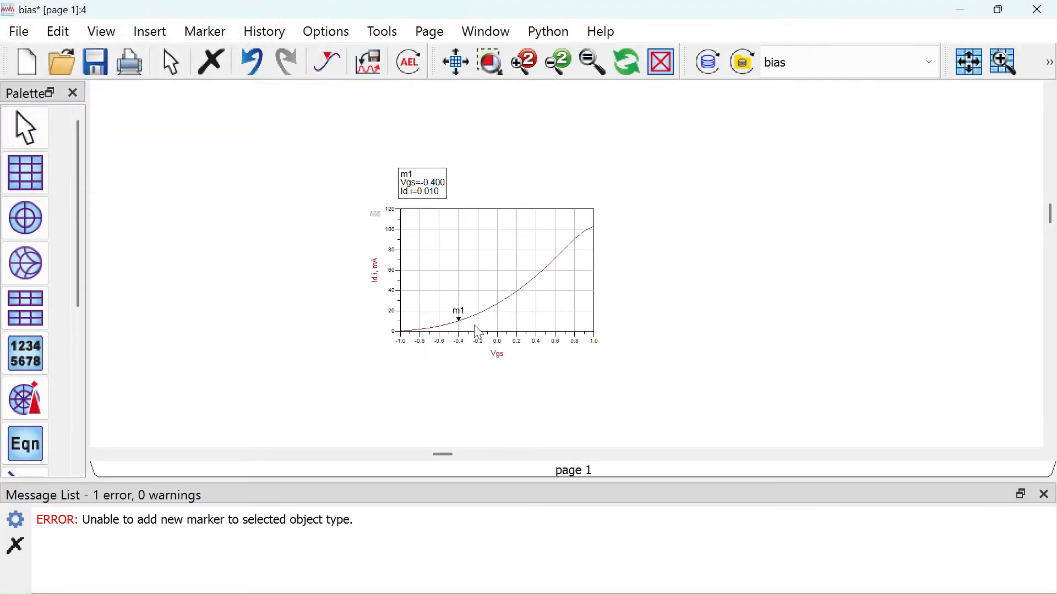
left_click(1045, 493)
left_click(461, 73)
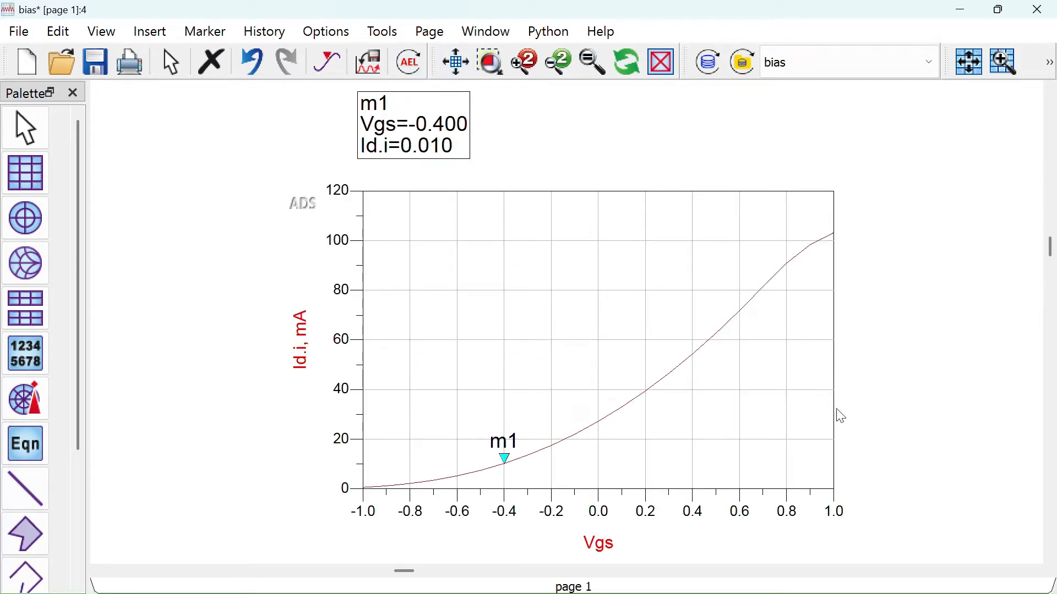
- Step the marker along the Id.i curve to Vgs = 0.2 and save the data display
key("Right")
key("Right")
key("Right")
key("Right")
key("Right")
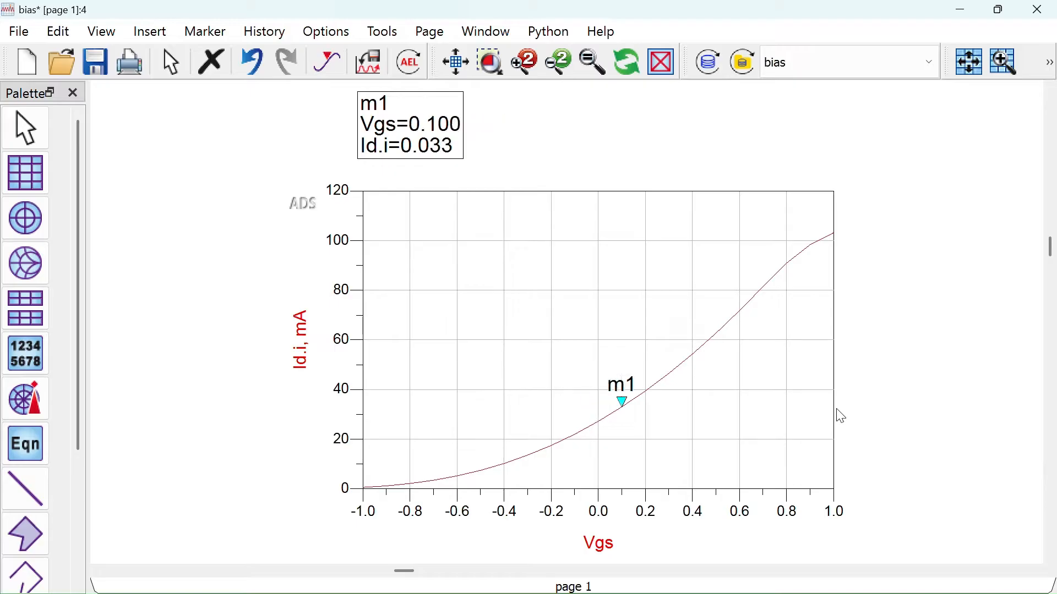
key("Right")
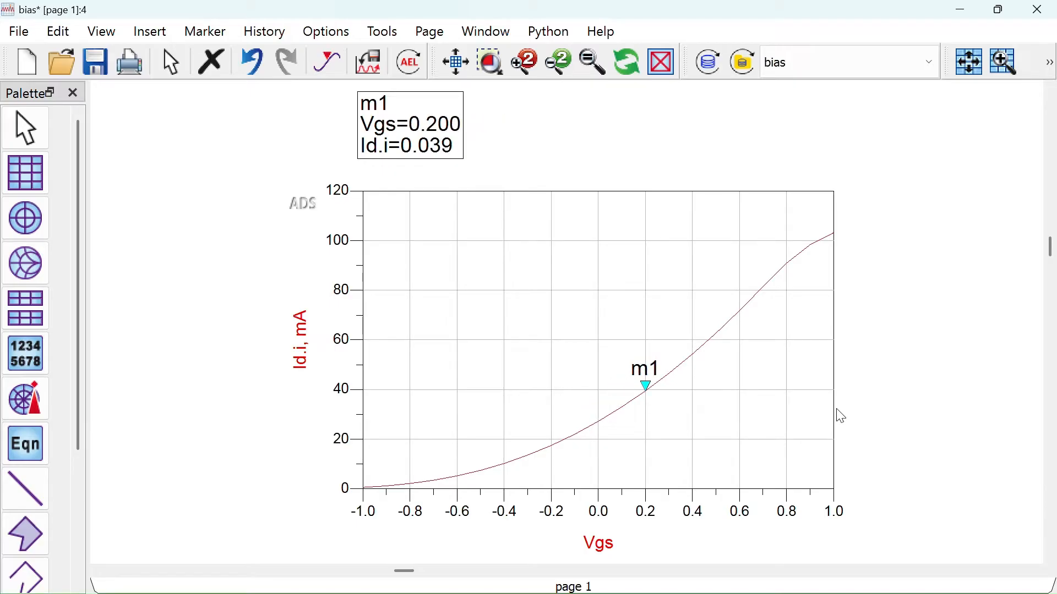
key("Left")
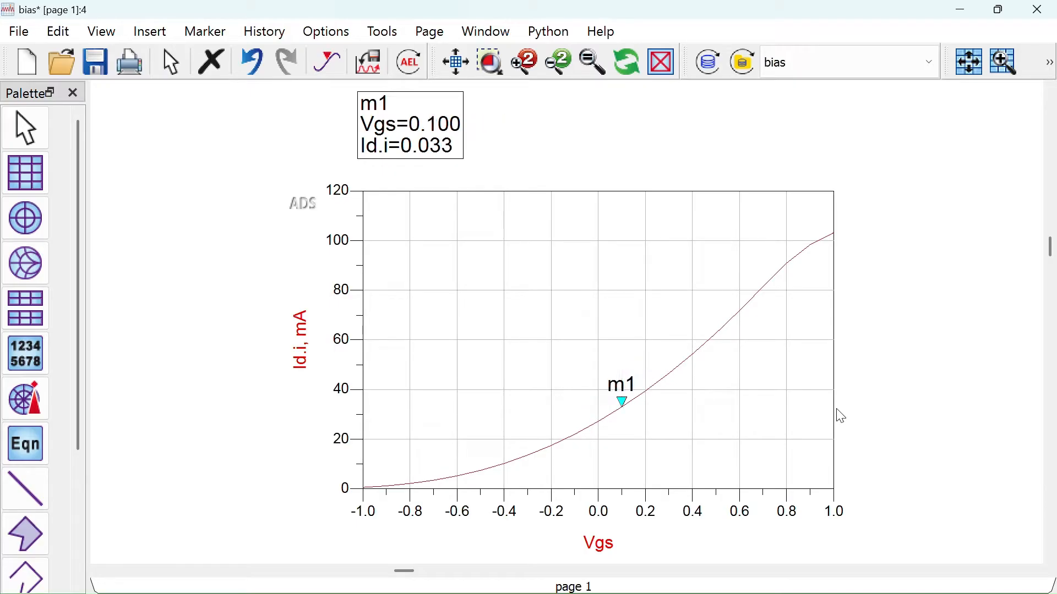
key("Right")
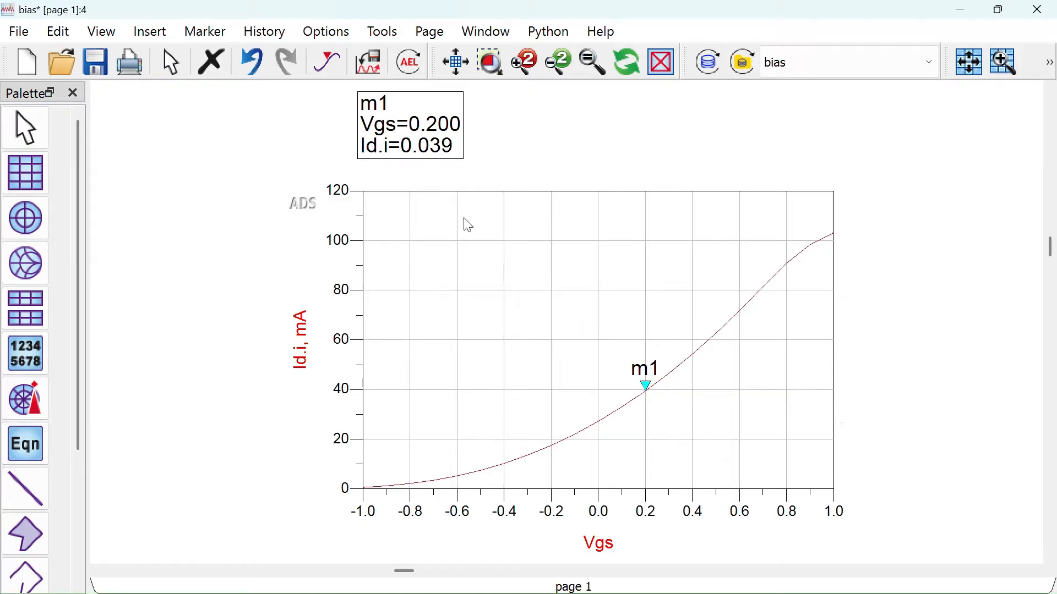
left_click(89, 70)
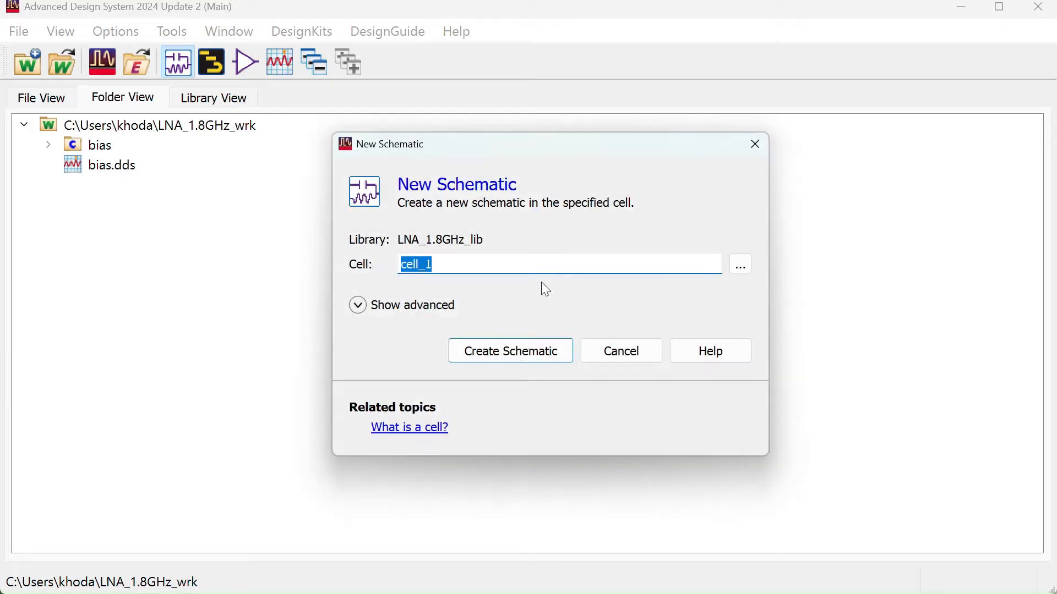
- Create a new schematic in a cell named stability in the LNA_1.8GHz_lib library
type("stability")
left_click(502, 352)
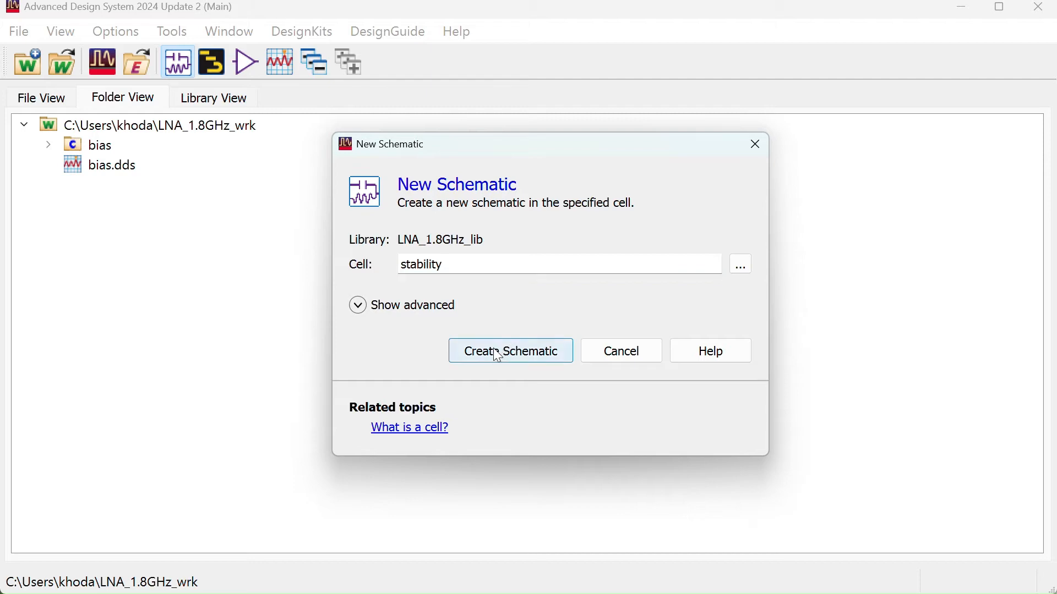
scroll(517, 292, "down", 3)
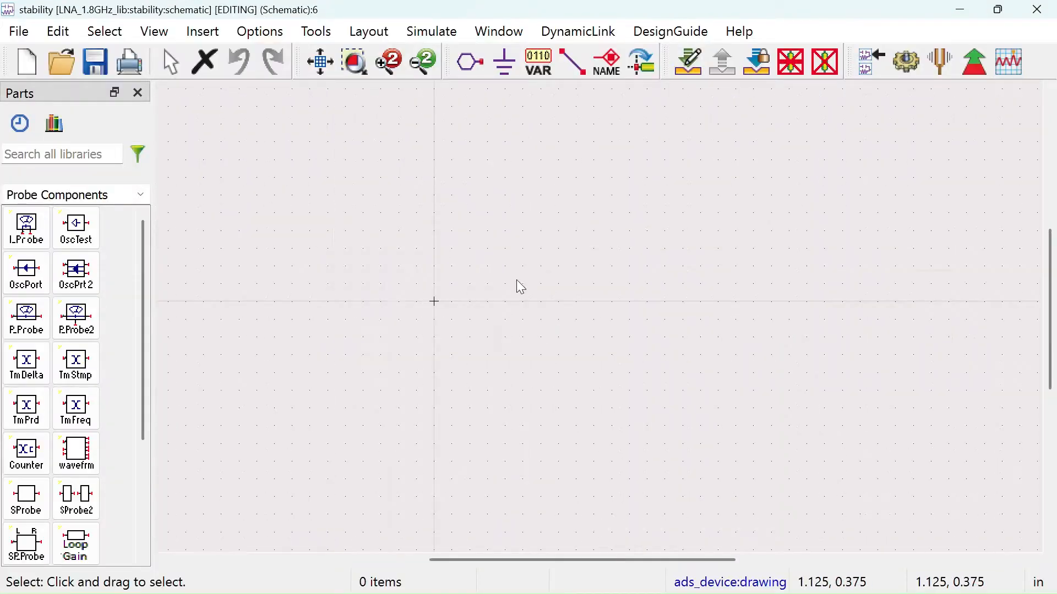
- Find pf_hp_ATF13284_19931014 in the component library by filtering for atf and place it in the stability schematic
left_click(54, 126)
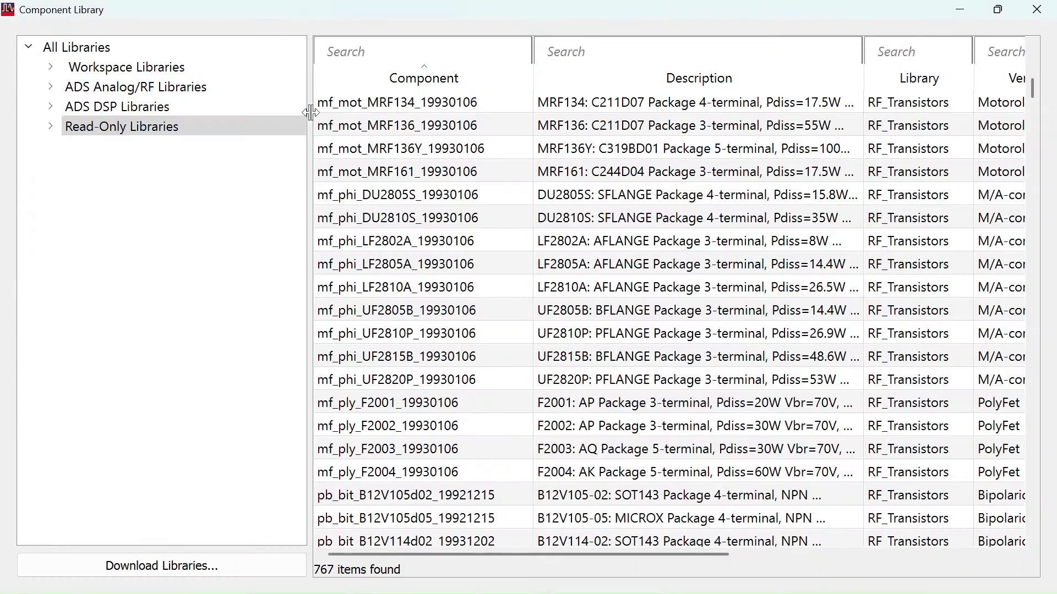
left_click(353, 56)
type("atf")
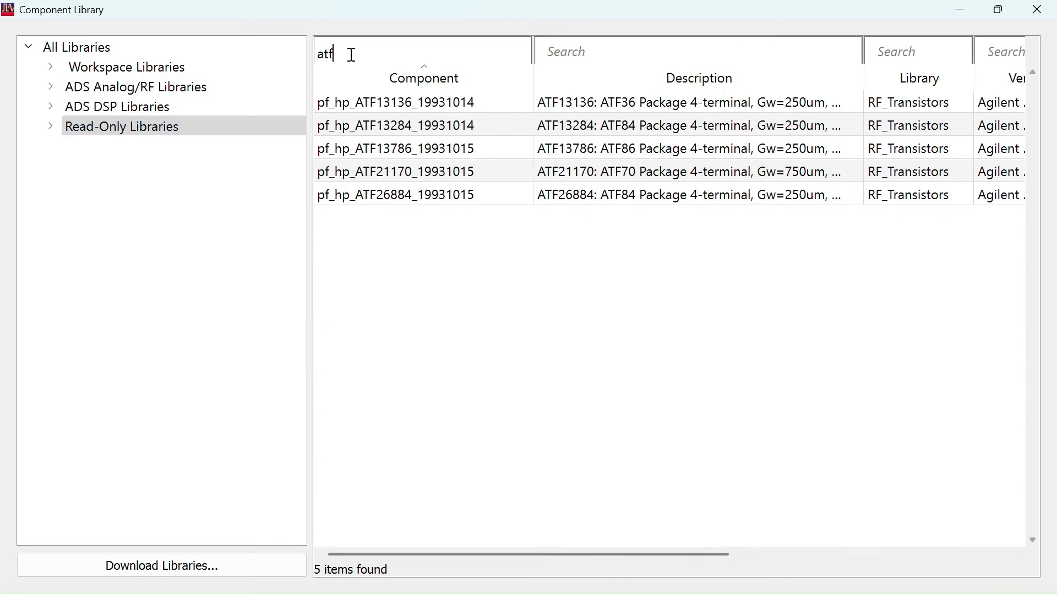
left_click(404, 120)
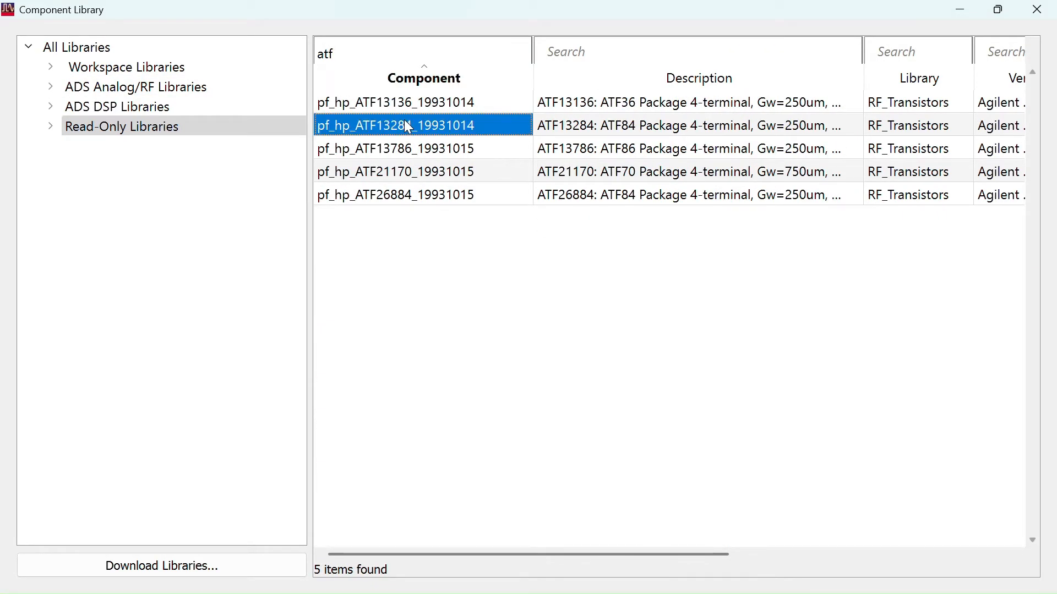
left_click(1029, 20)
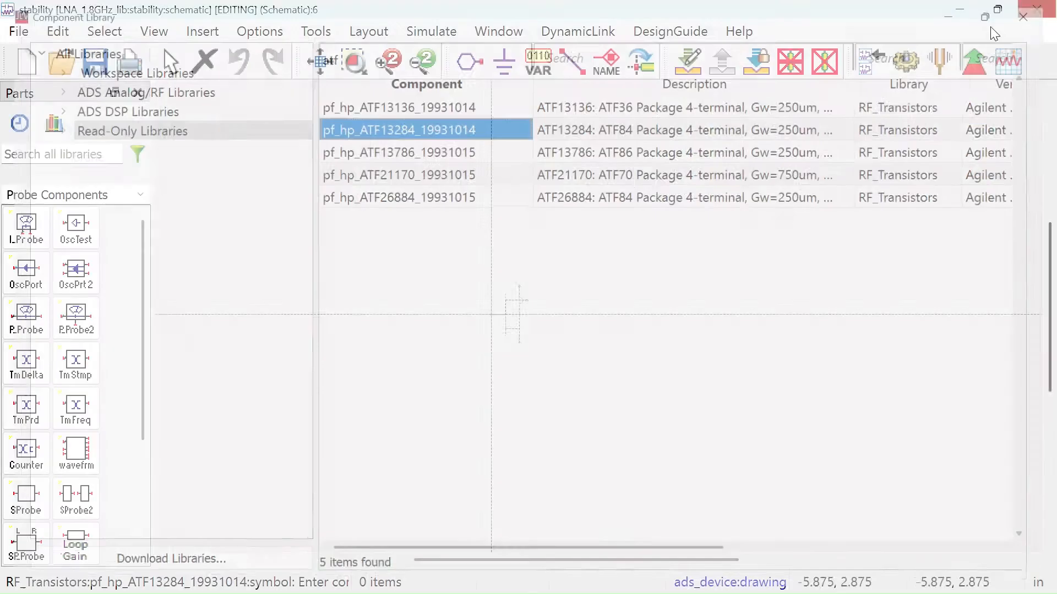
left_click(552, 258)
key("Escape")
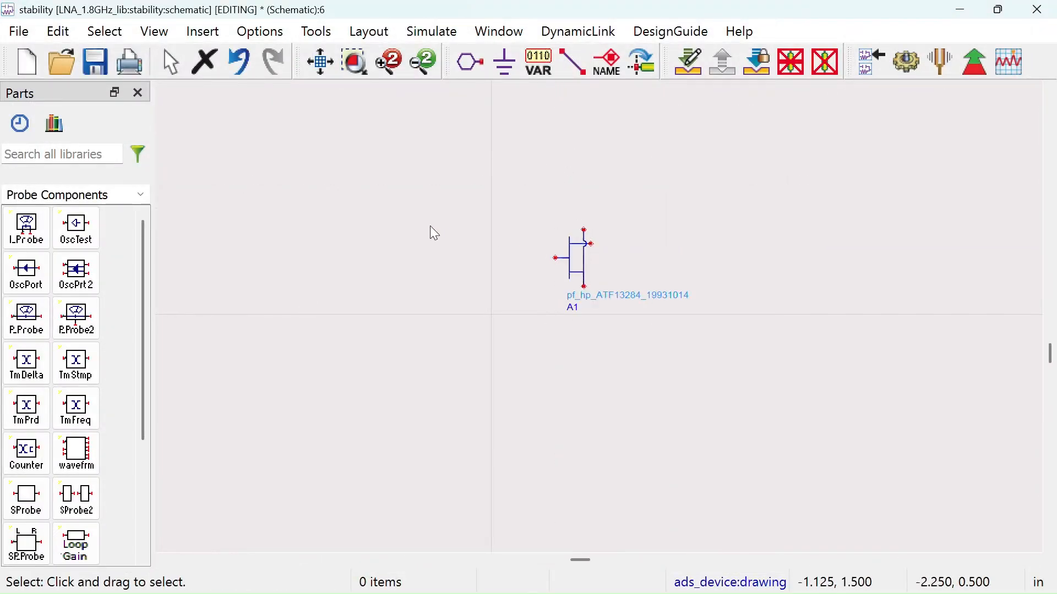
- Switch the parts palette to Lumped-Components
left_click(141, 194)
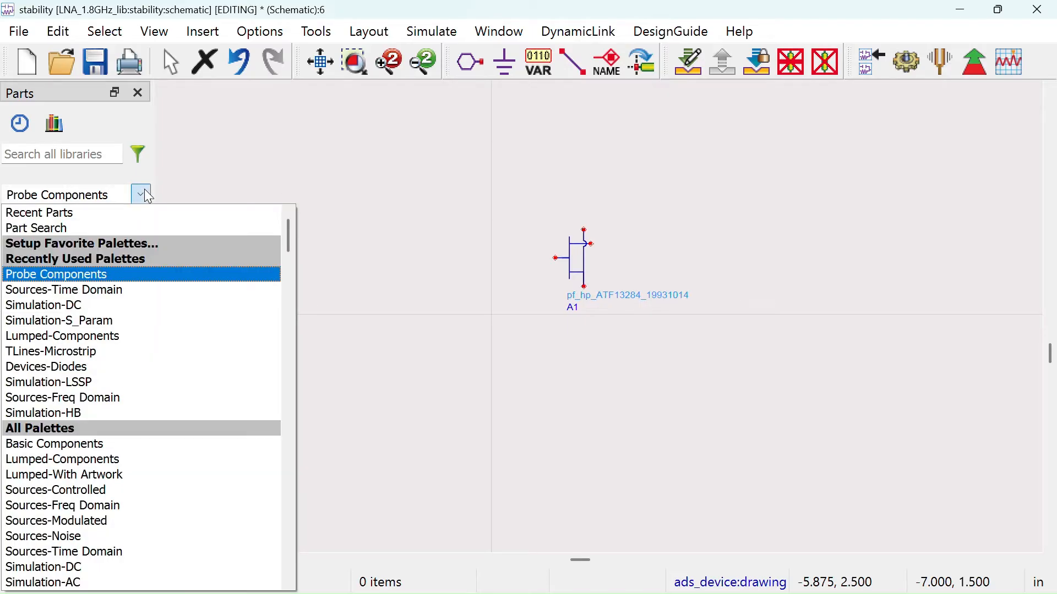
left_click(99, 459)
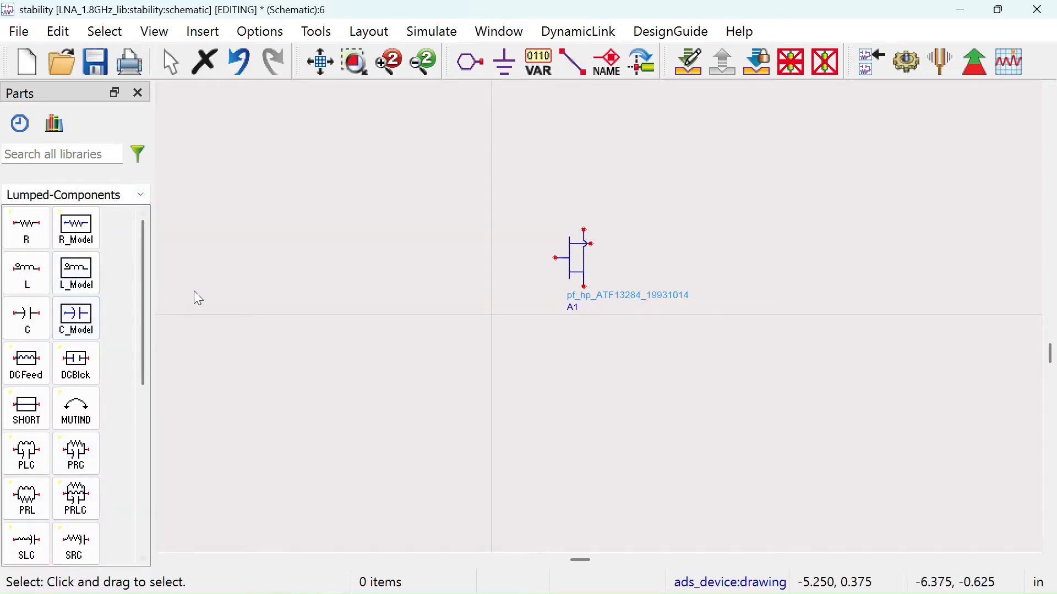
left_click(83, 324)
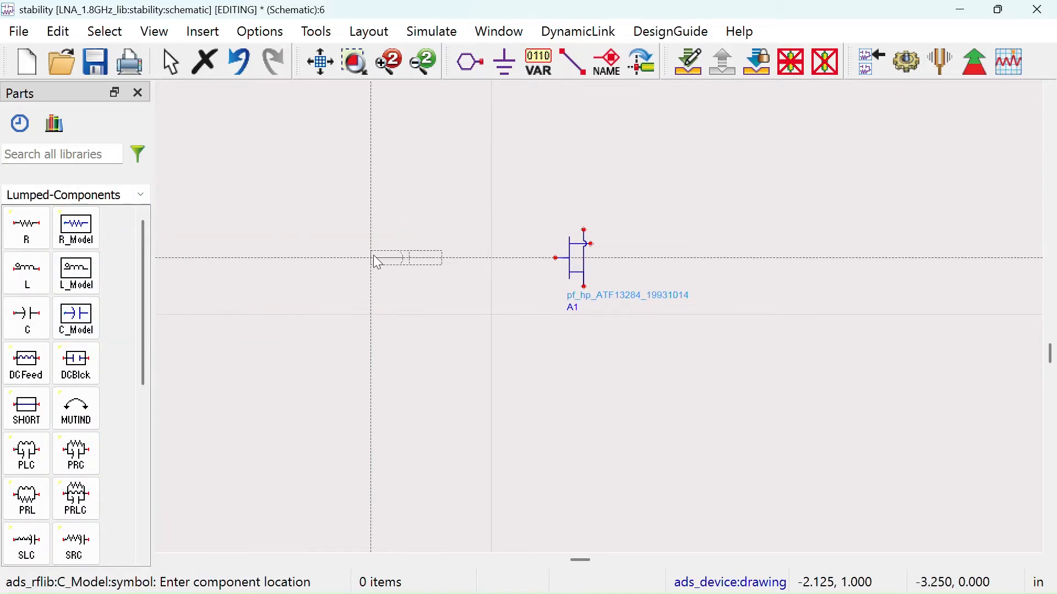
right_click(379, 231)
left_click(424, 244)
left_click(372, 278)
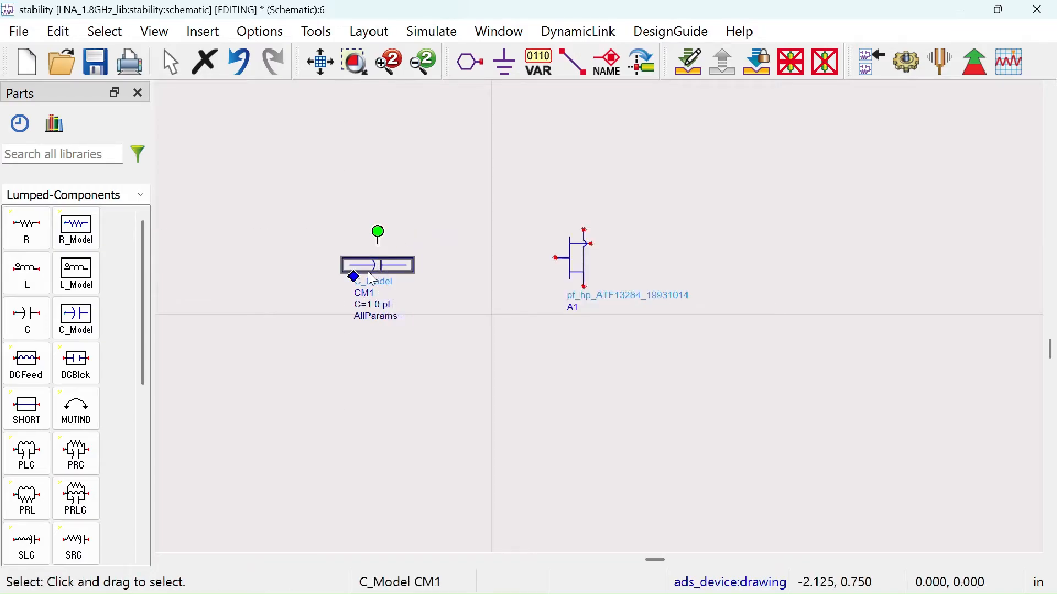
key("Delete")
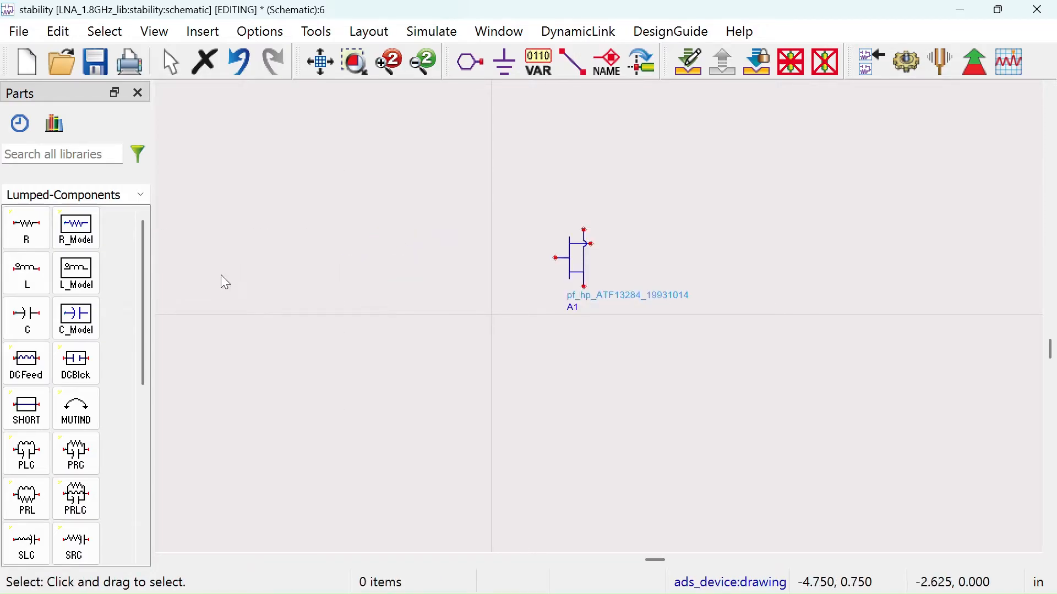
- Place two DC_Block components, one on the gate side and one on the drain side of the transistor
left_click(100, 345)
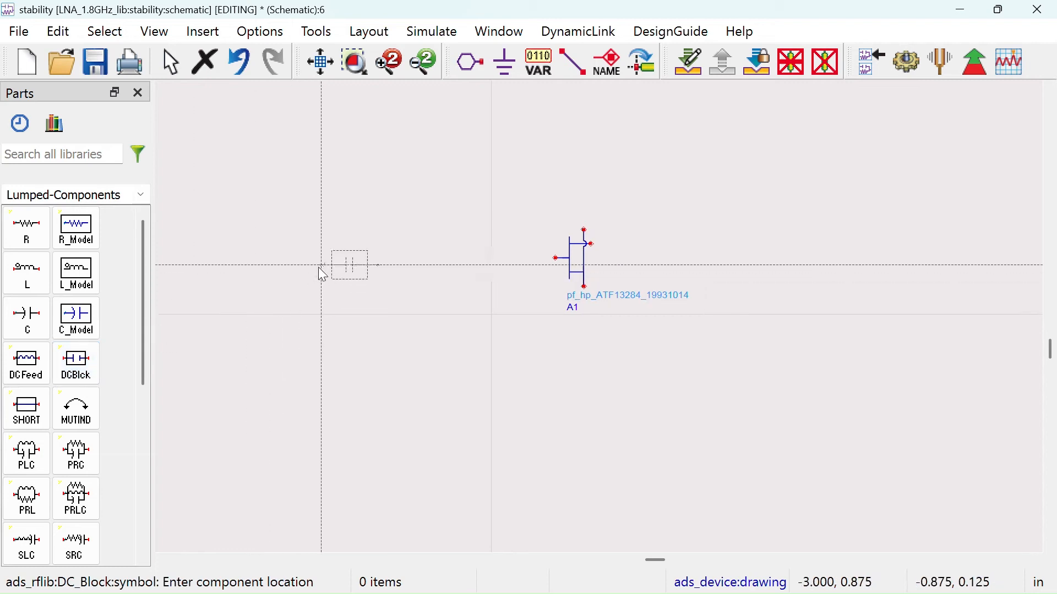
left_click(314, 250)
left_click(733, 230)
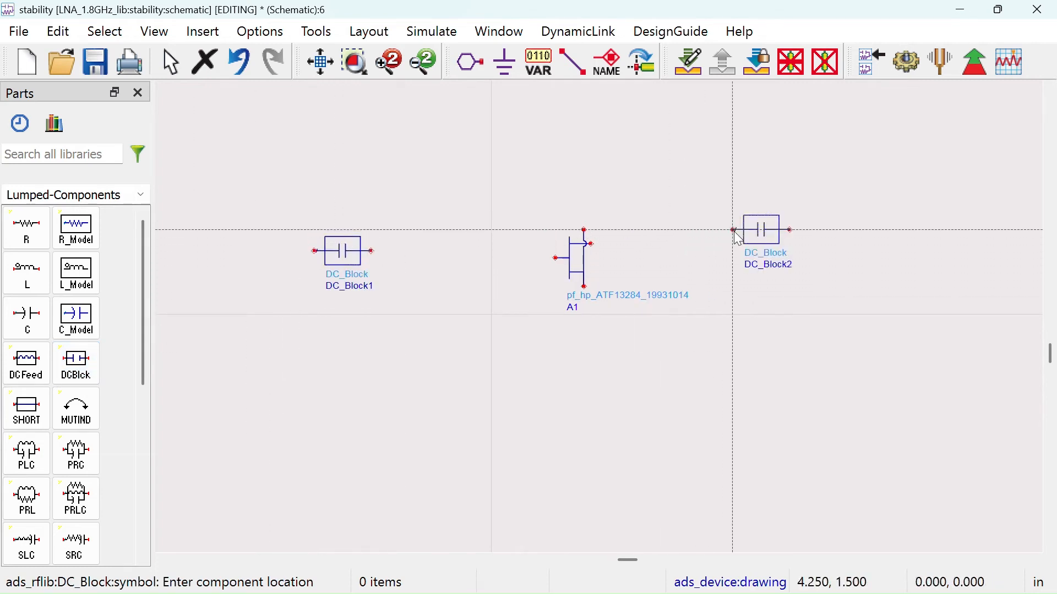
right_click(371, 156)
left_click(418, 173)
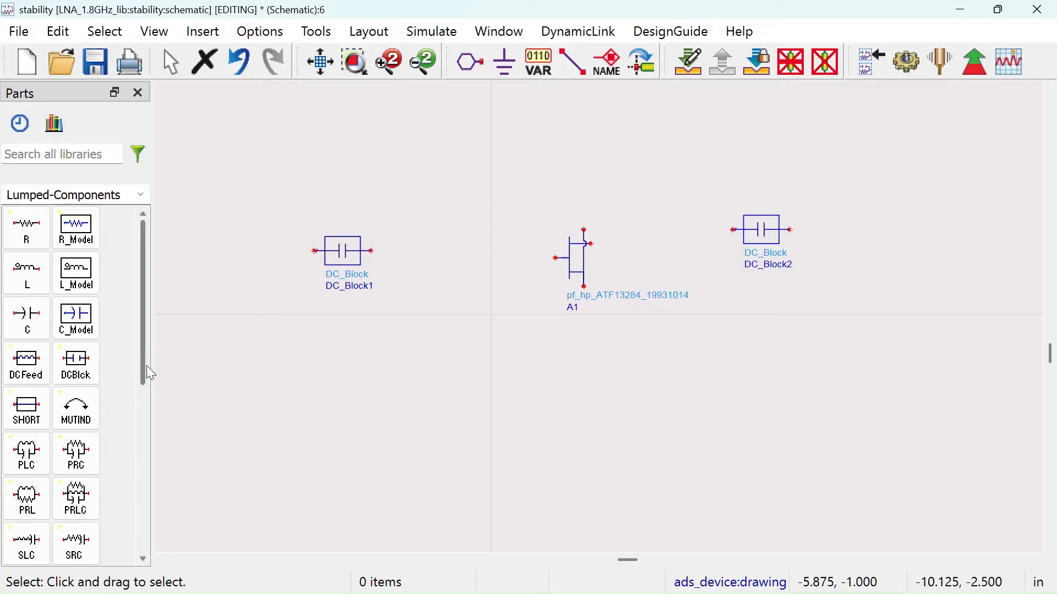
- Place a DC_Feed between the gate-side DC_Block and the transistor, and rotate it to vertical
left_click(48, 370)
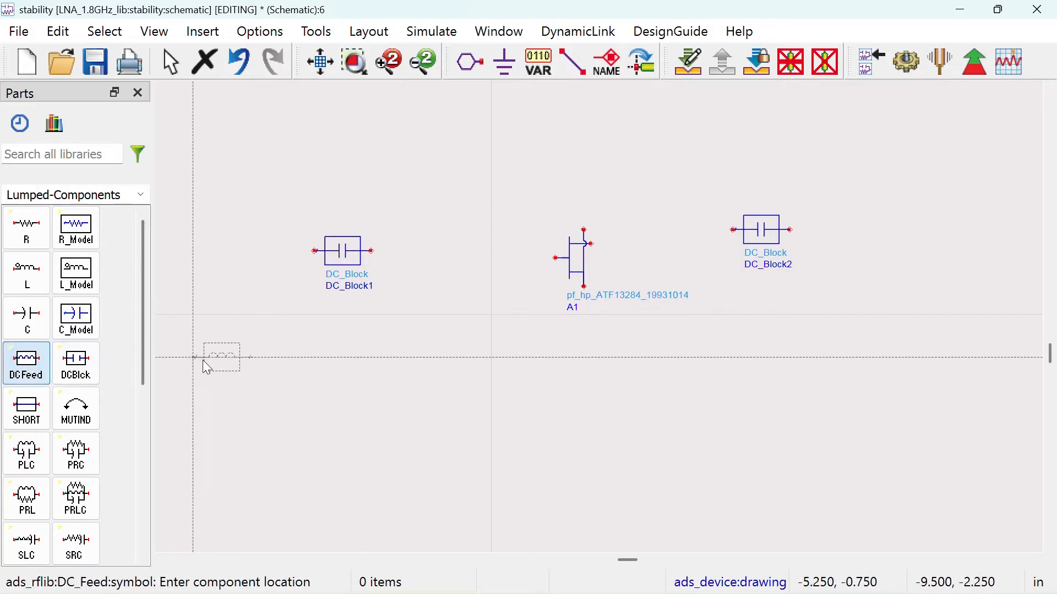
left_click(336, 380)
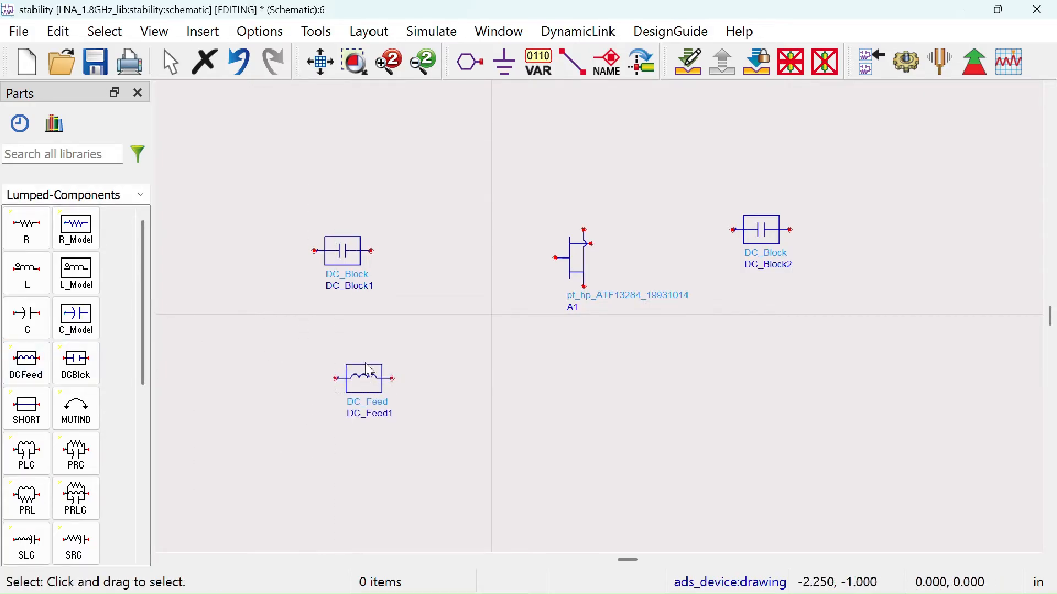
left_click_drag(370, 372, 469, 255)
key("ctrl+r")
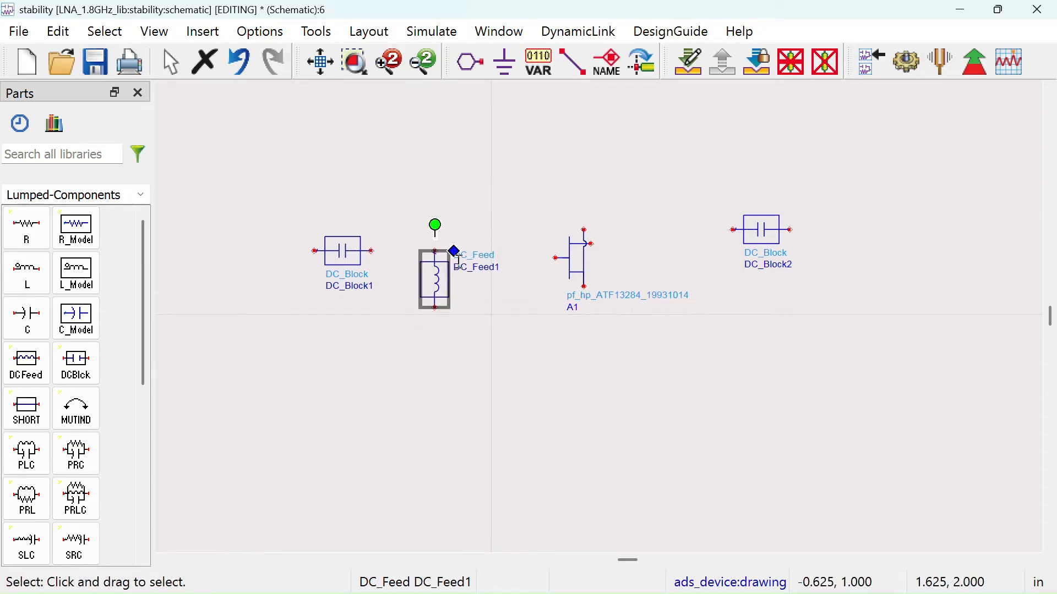
- Wire the transistor's gate to the gate-side DC_Block and connect the vertical DC_Feed to that wire from above
left_click_drag(433, 287, 451, 197)
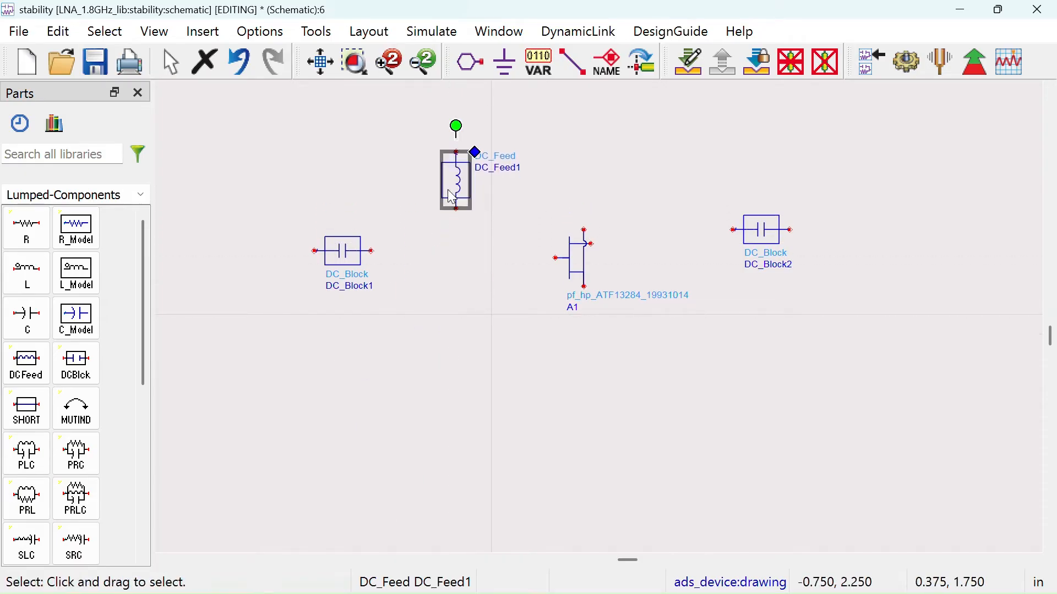
left_click(645, 141)
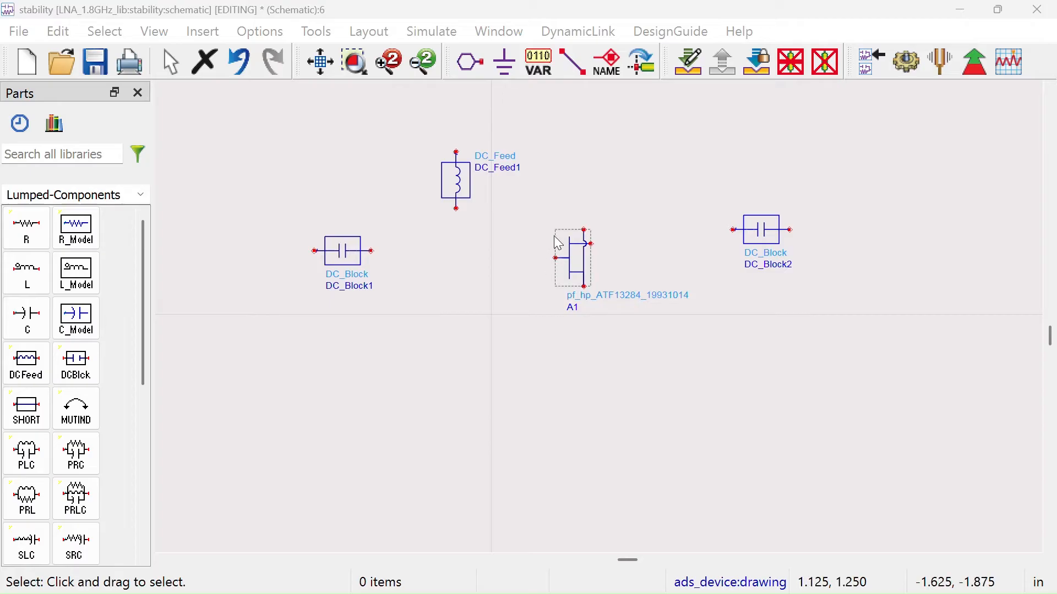
left_click(573, 61)
left_click(556, 258)
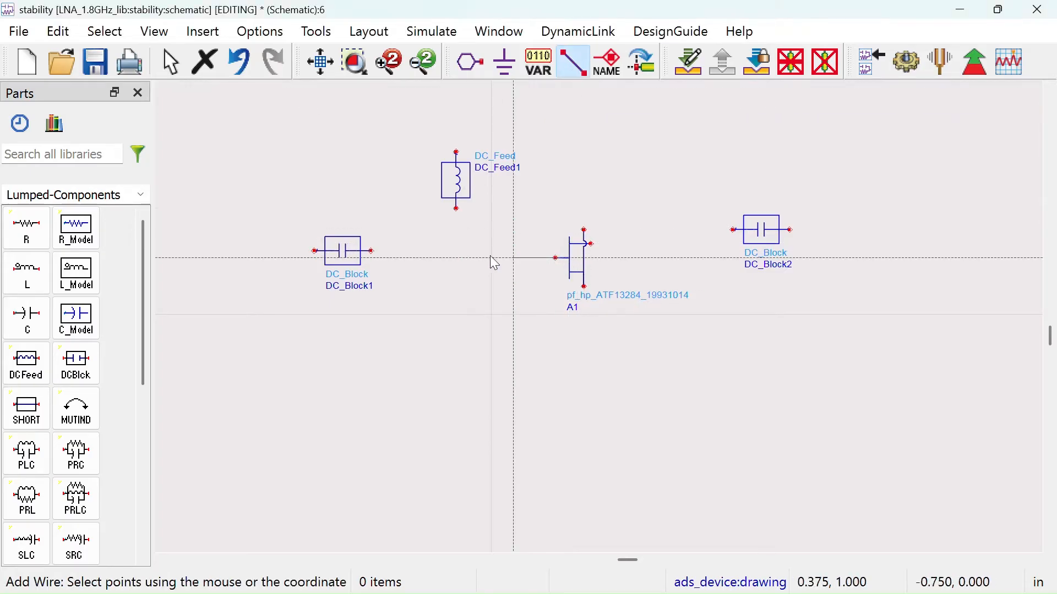
left_click(391, 258)
key("Escape")
left_click_drag(340, 251, 361, 259)
mouse_move(461, 190)
left_mouse_down()
mouse_move(472, 234)
mouse_move(472, 183)
left_mouse_up()
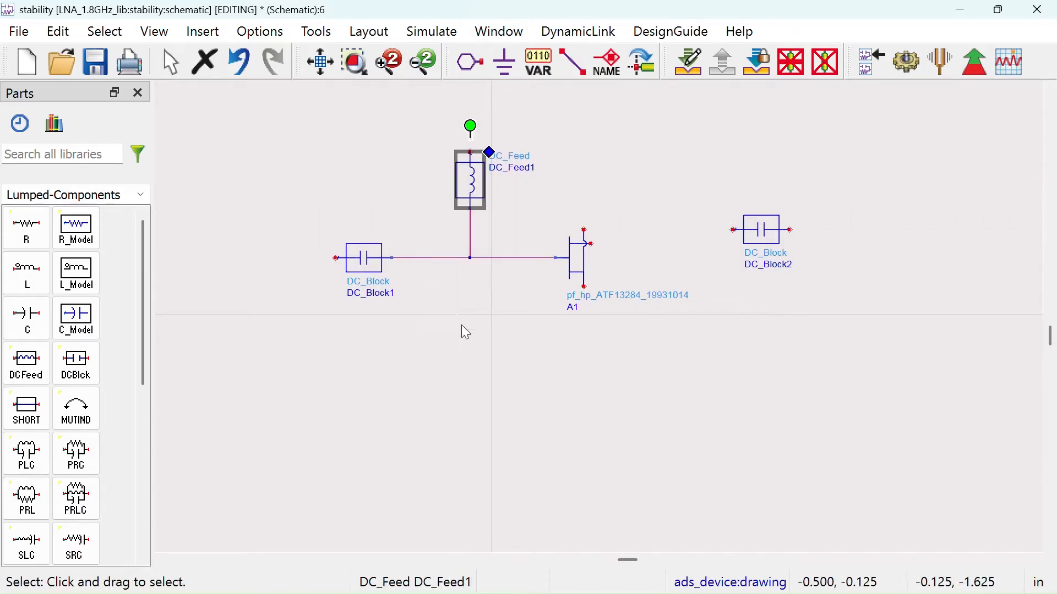
left_click(464, 331)
- Connect the drain-side DC_Block to the transistor's drain and ground both of its source terminals
left_click_drag(771, 235, 740, 251)
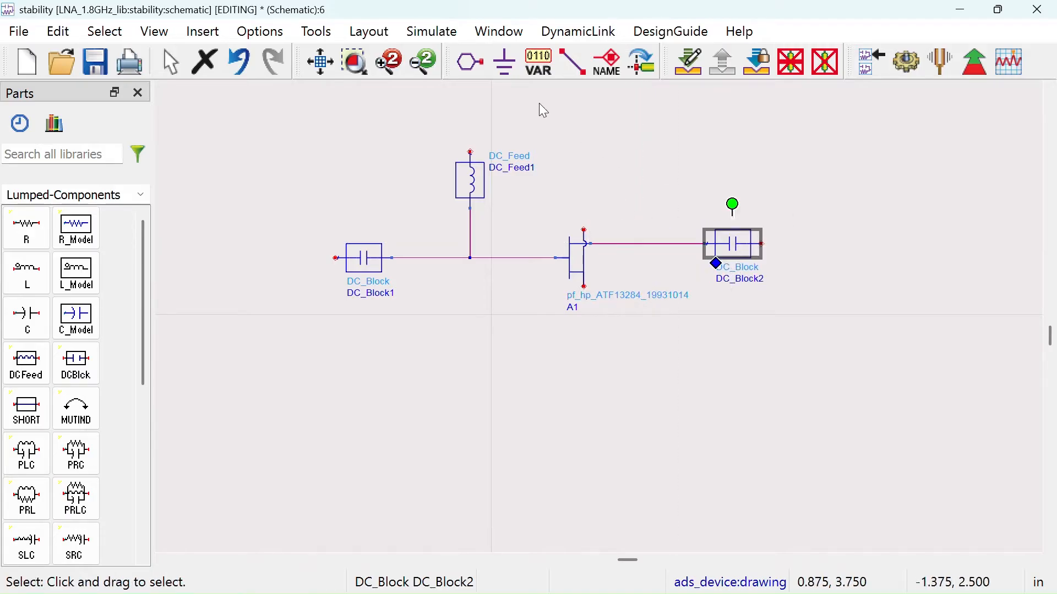
left_click(505, 62)
left_click(585, 287)
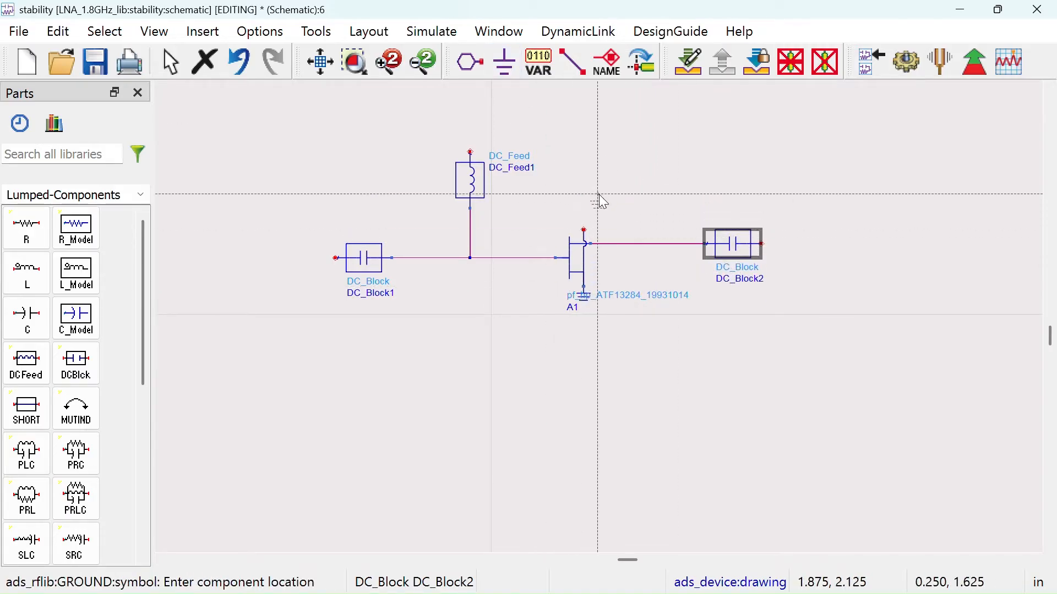
left_click(584, 230)
key("Escape")
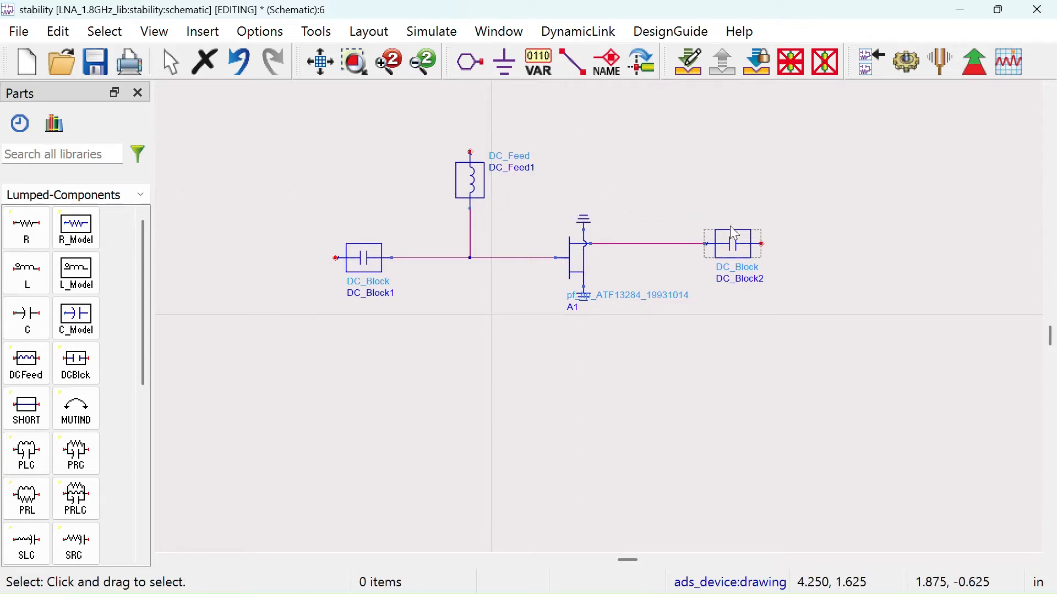
- Move the drain-side DC_Block farther from the transistor and attach a copy of the DC_Feed to the drain wire from above
left_click_drag(739, 254, 811, 255)
left_click(476, 189)
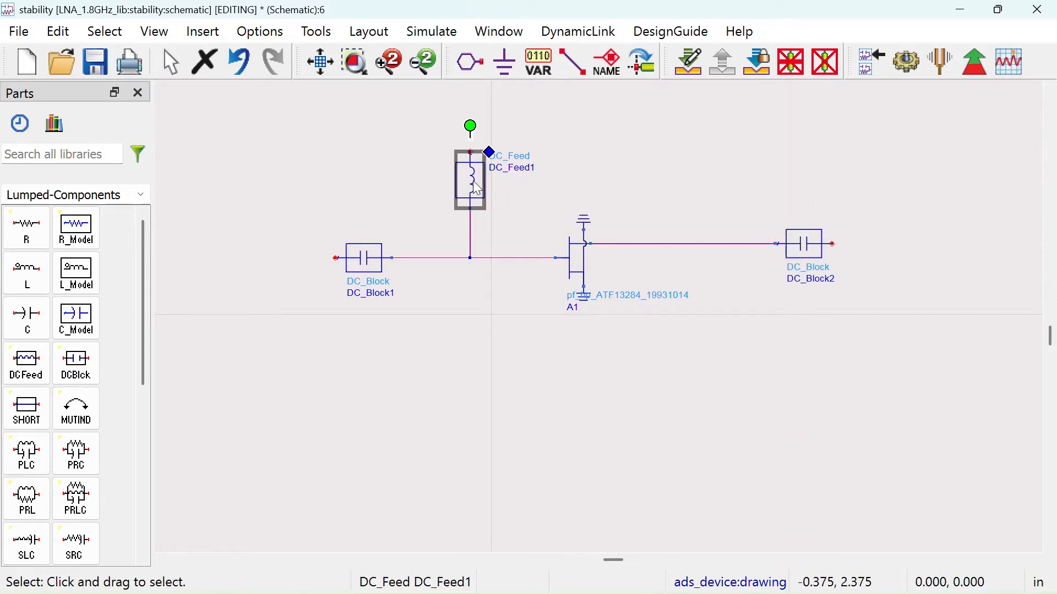
key("ctrl+c")
key("ctrl+v")
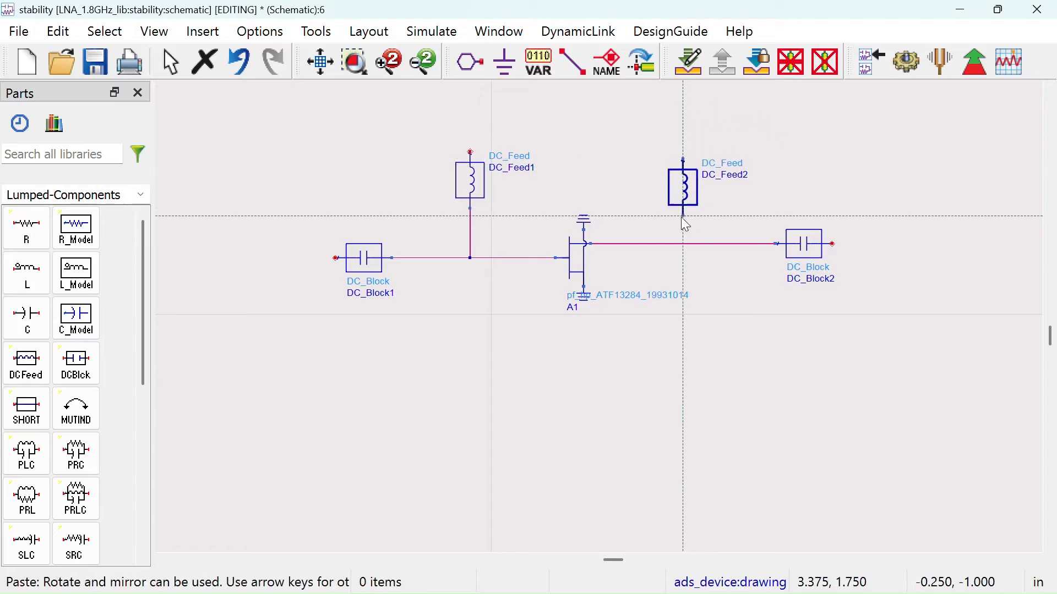
key("Escape")
left_click_drag(652, 208, 640, 181)
- Place a Sources-Time Domain V_DC source on top of each DC_Feed and move both sources up, leaving short connecting wires
left_click(141, 194)
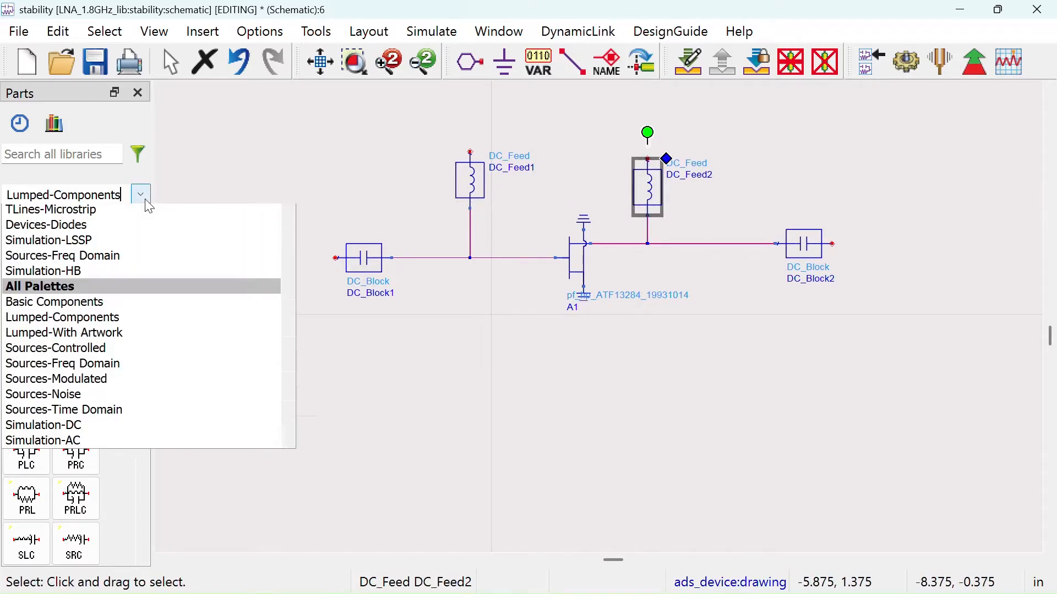
left_click(125, 305)
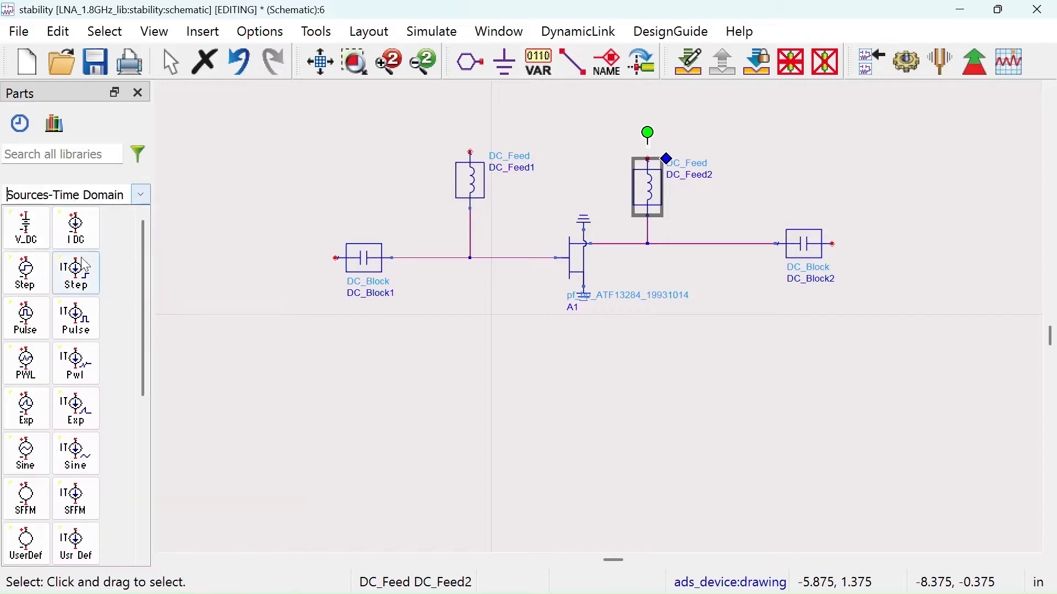
left_click(52, 220)
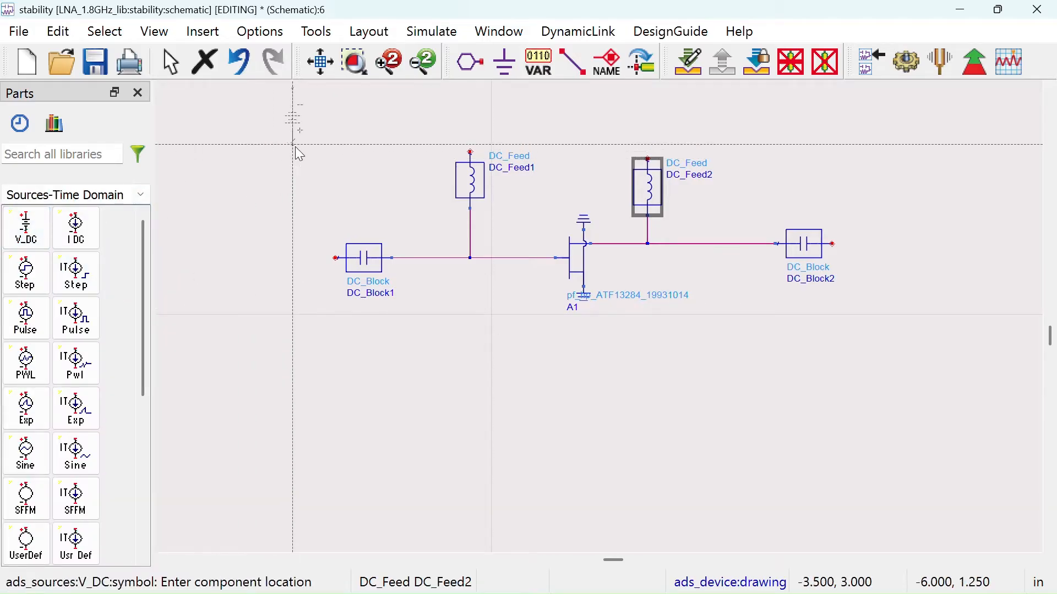
left_click(470, 151)
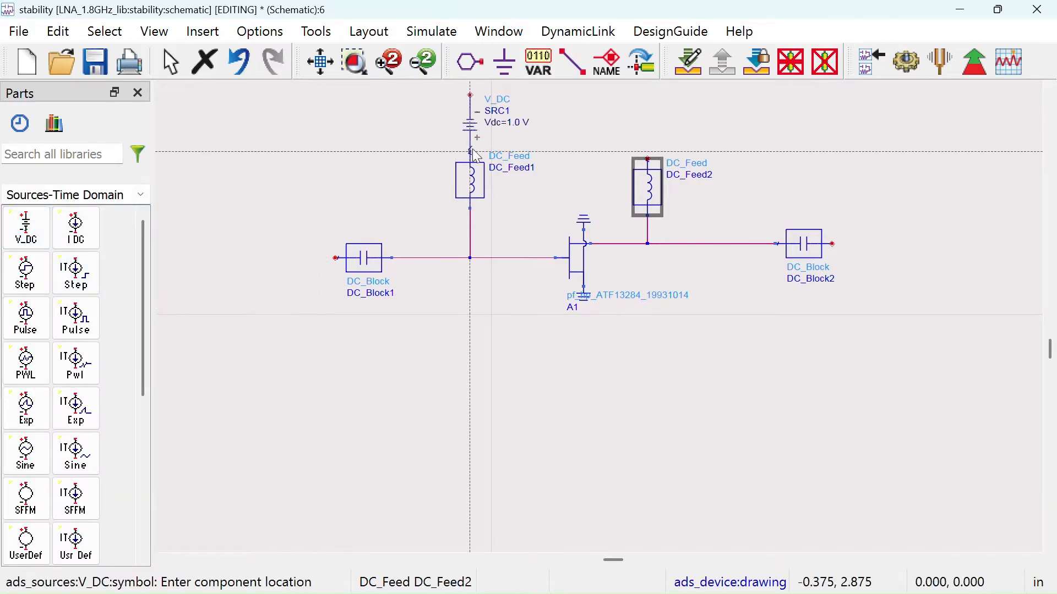
left_click(645, 159)
key("Escape")
left_click_drag(653, 131, 652, 95)
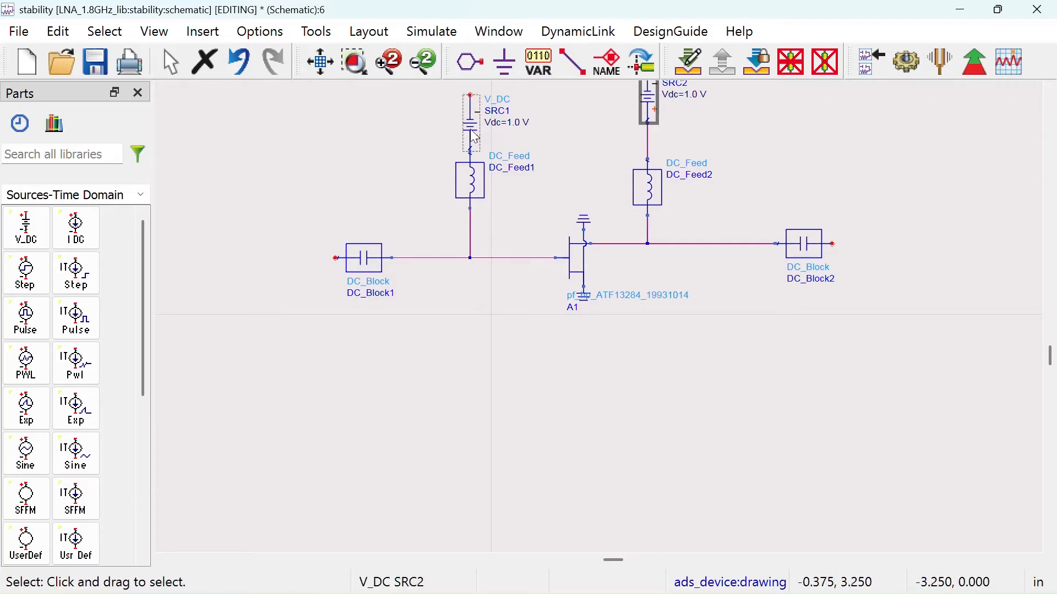
left_click_drag(470, 130, 470, 108)
left_click(354, 129)
- Set Vdc of the gate-side source to 0.2 V and Vdc of the drain-side source to 2.5 V
scroll(429, 251, "down", 1)
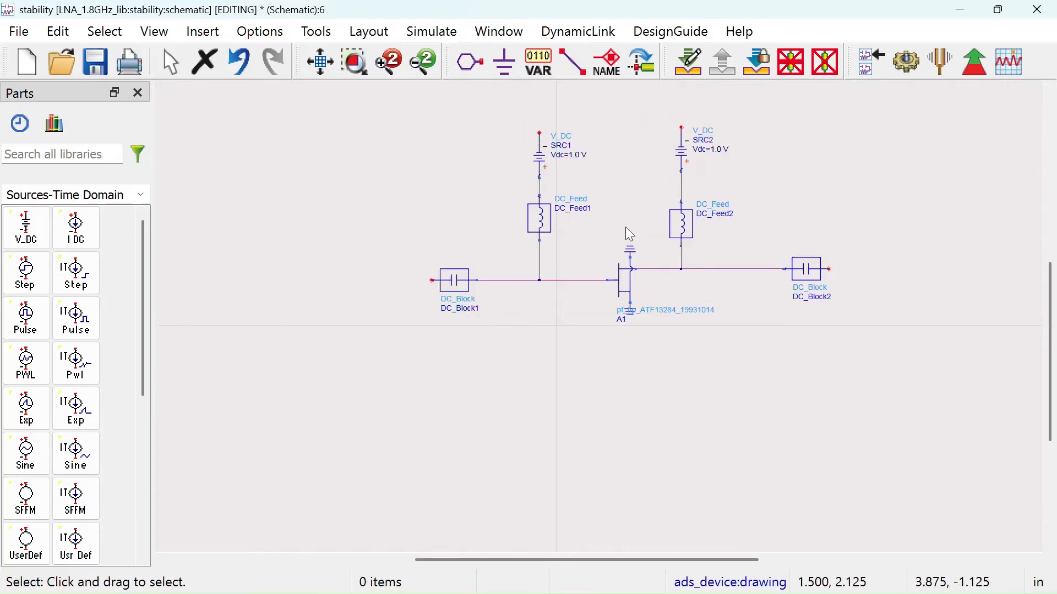
left_click_drag(649, 192, 489, 241)
scroll(411, 224, "up", 1)
left_click(513, 251)
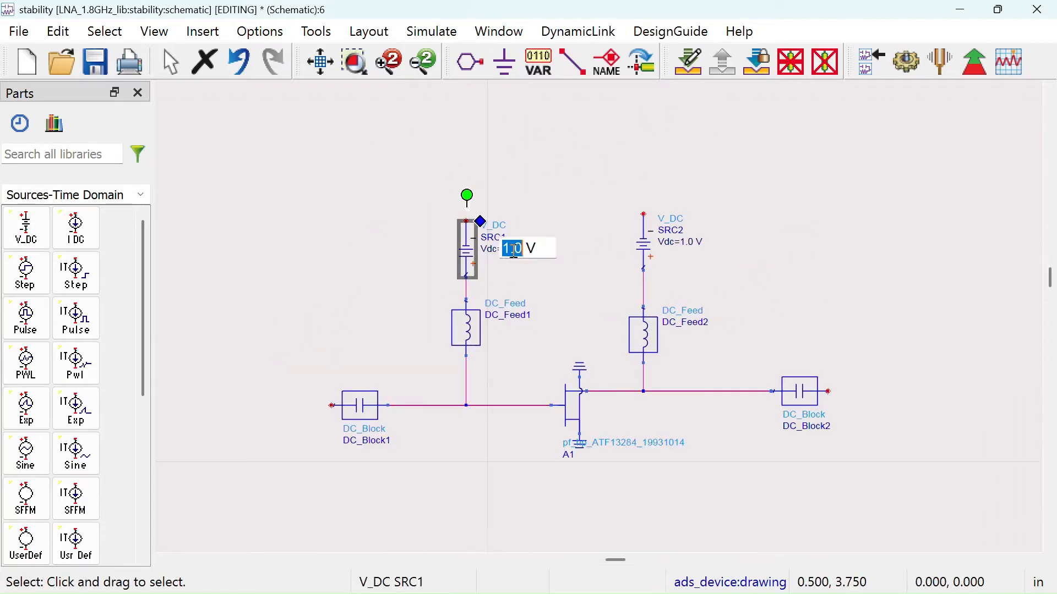
type("0.2")
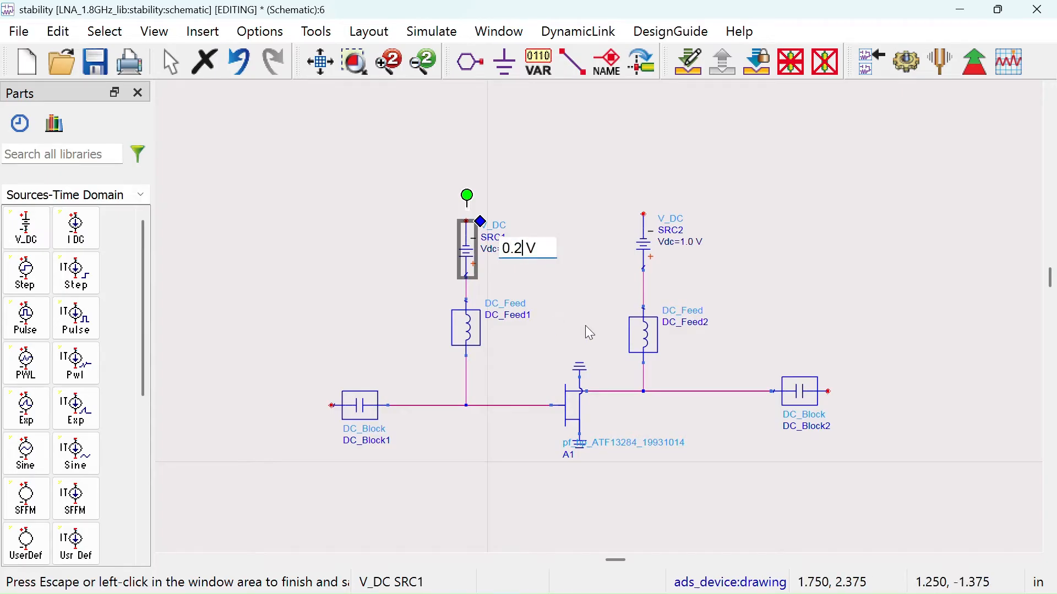
key("Return")
left_click(690, 242)
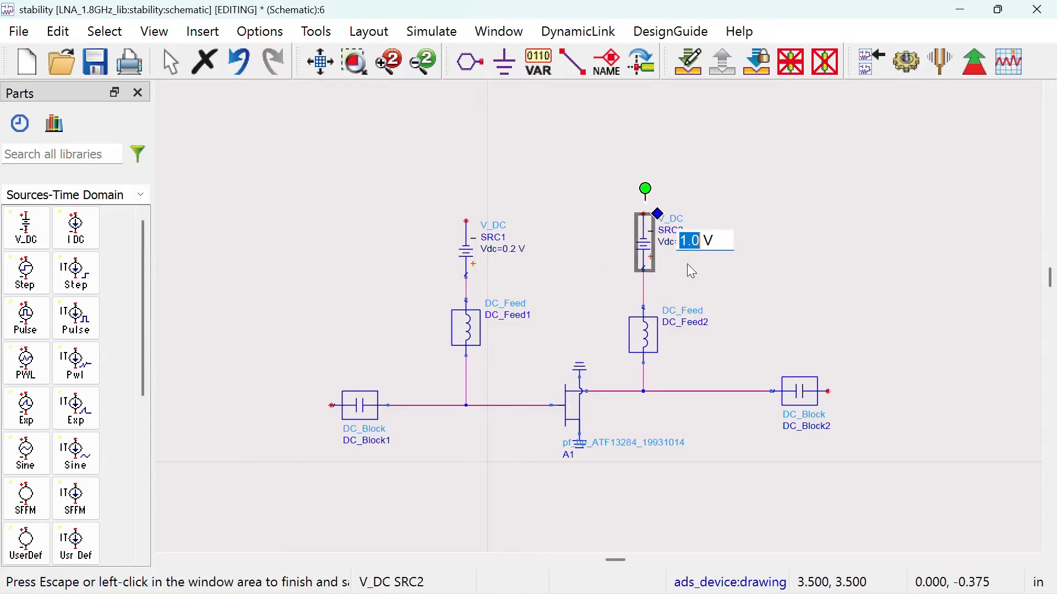
type("2.5")
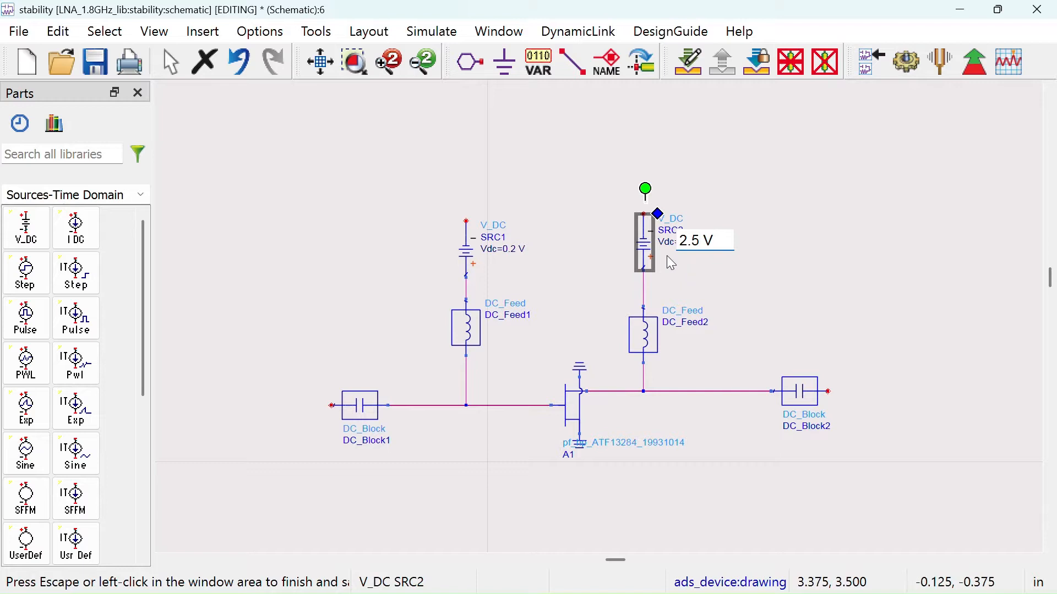
left_click(532, 135)
- Add a ground to the upper terminal of each V_DC source
left_click(505, 61)
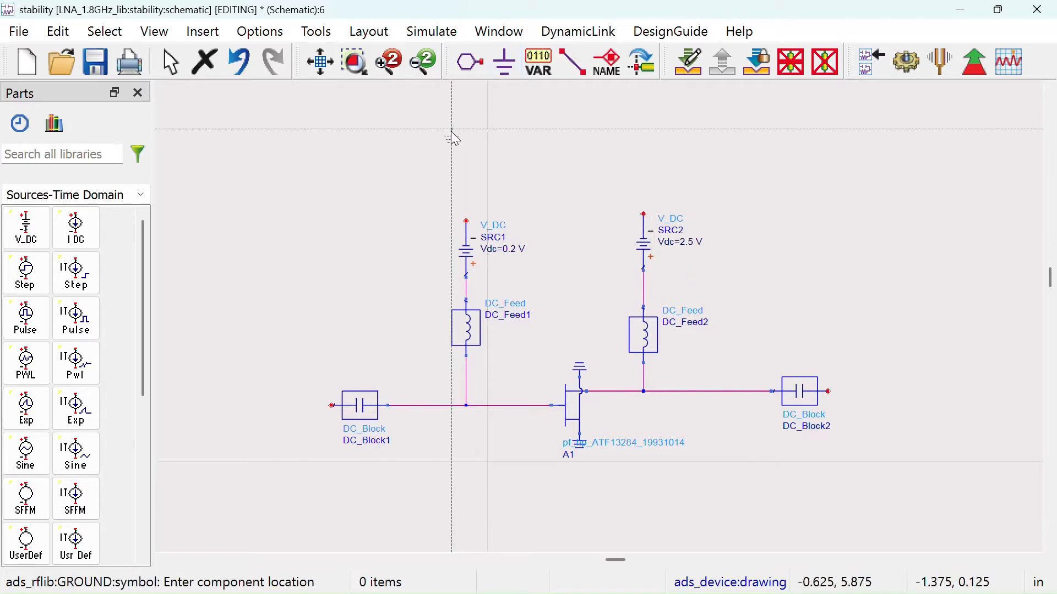
left_click(466, 221)
key("Escape")
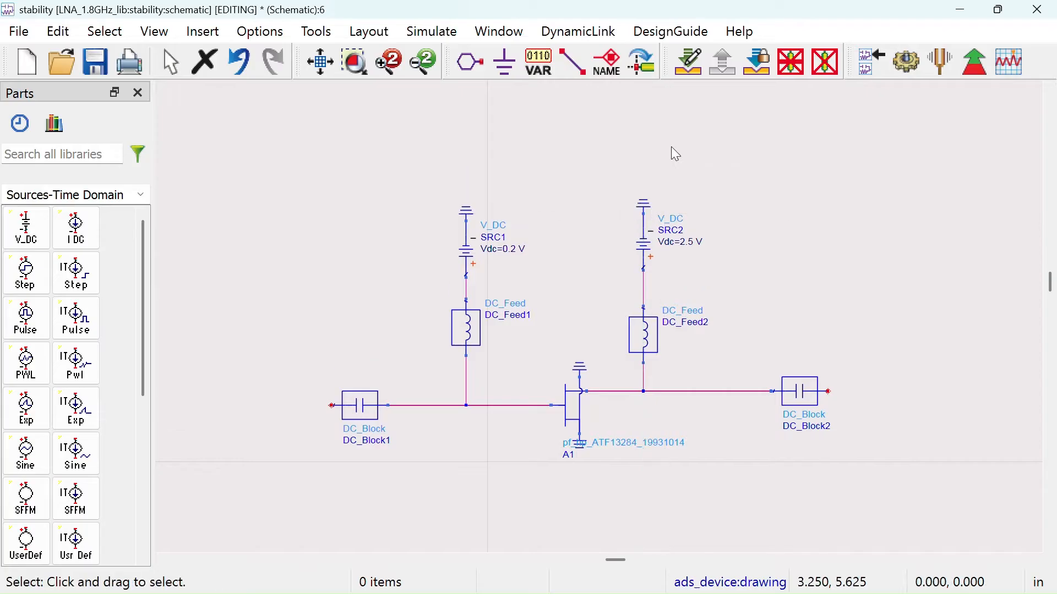
- Place an S-parameter simulation controller from Simulation-S_Param in the free area below the drain-side circuit
left_click_drag(516, 249, 485, 184)
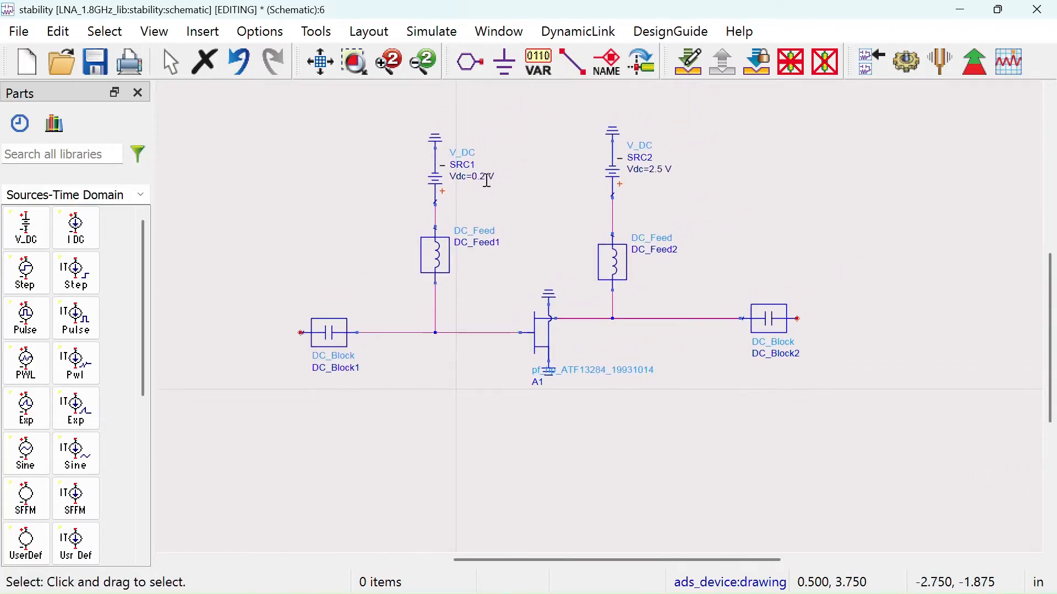
left_click(142, 194)
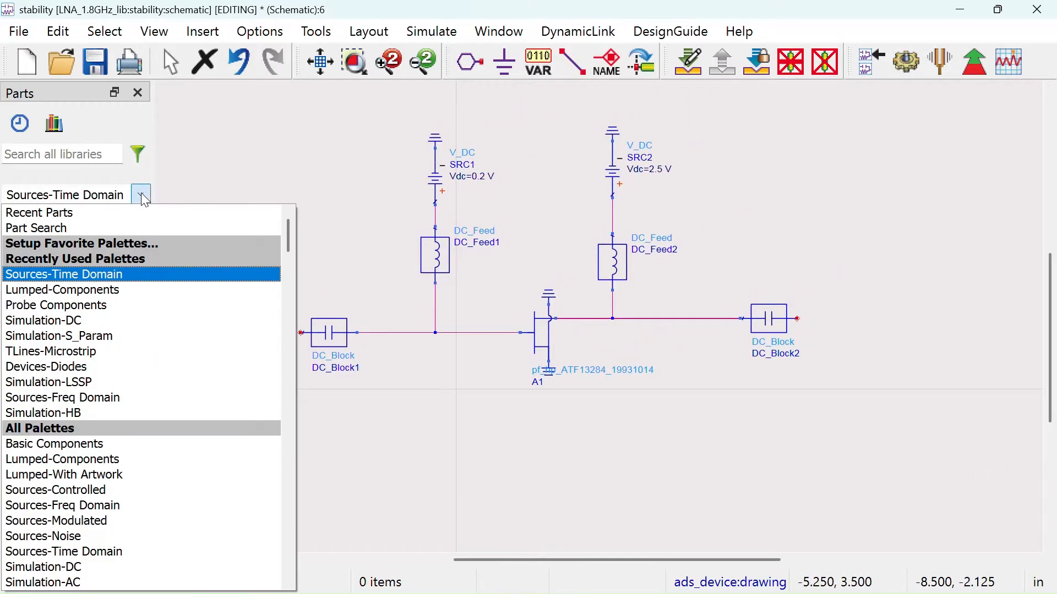
left_click(60, 336)
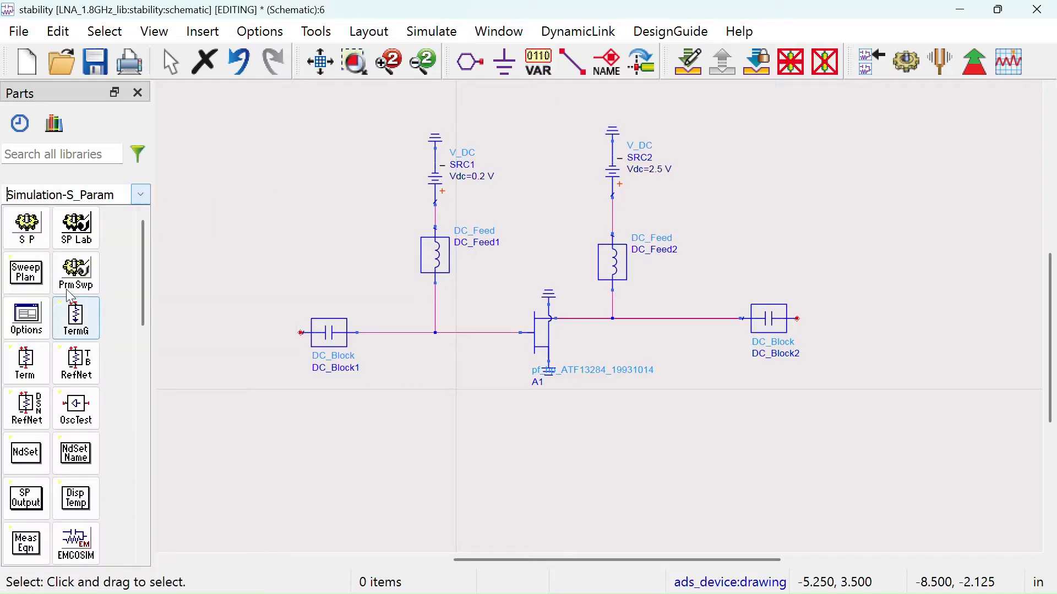
left_click(33, 241)
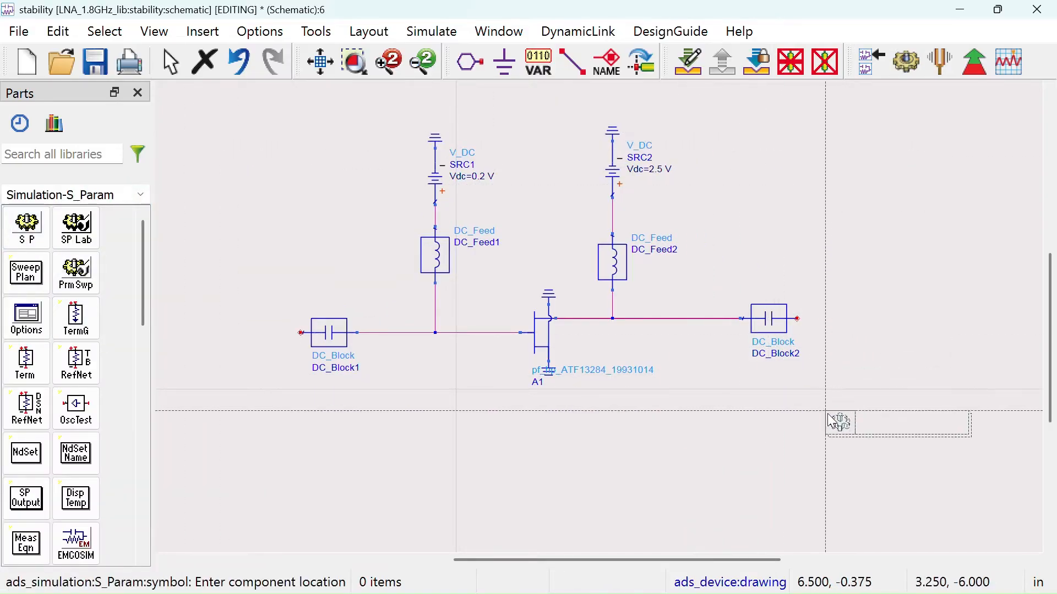
left_click(833, 422)
- Add a TermG port at the outer end of each DC_Block and move both outward, leaving connecting wires
left_click(76, 318)
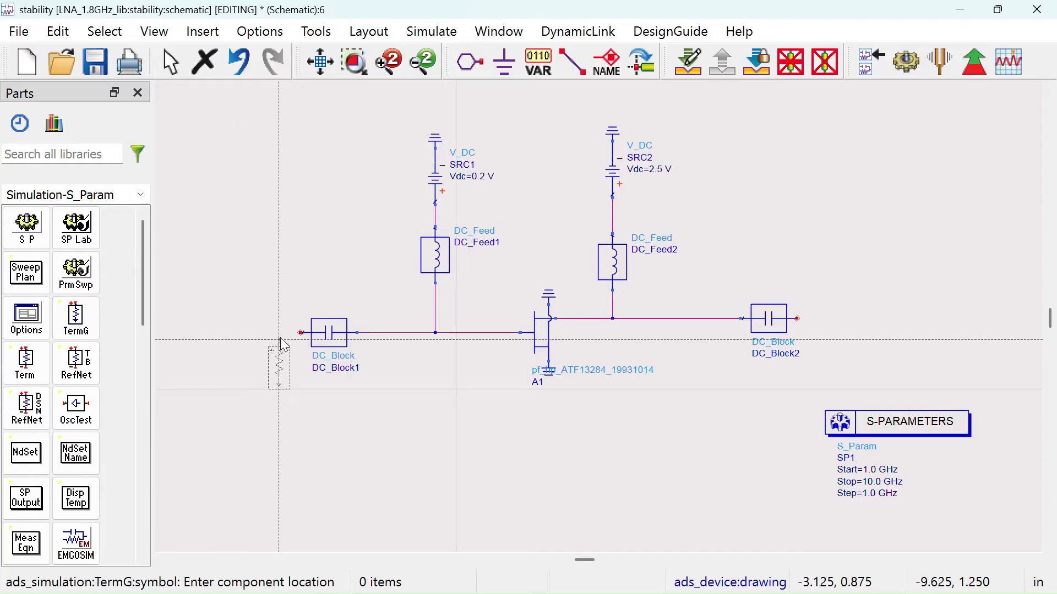
left_click(301, 333)
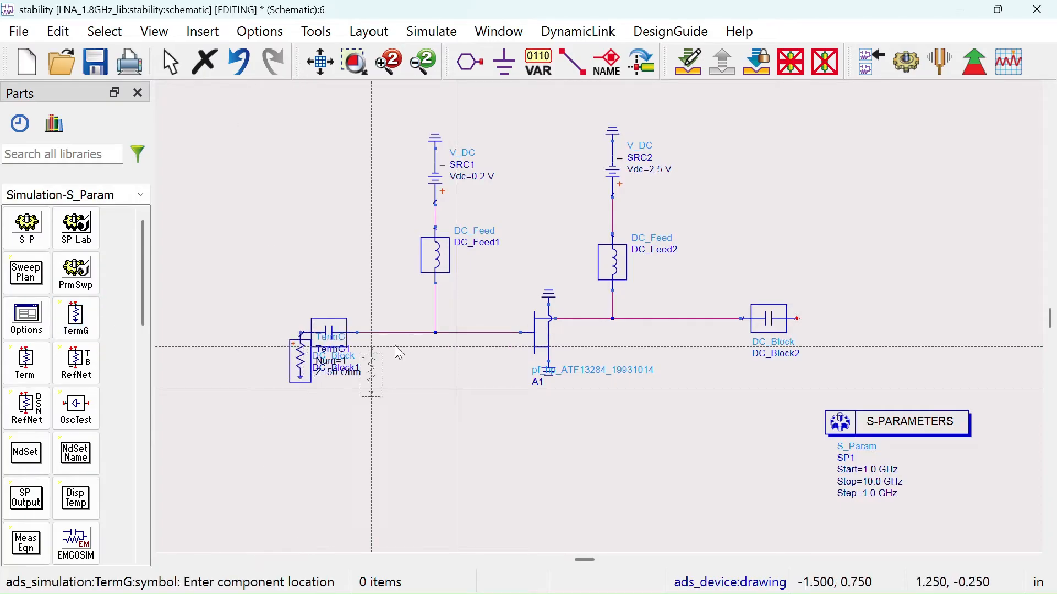
left_click(807, 330)
key("Escape")
left_click_drag(801, 347, 865, 346)
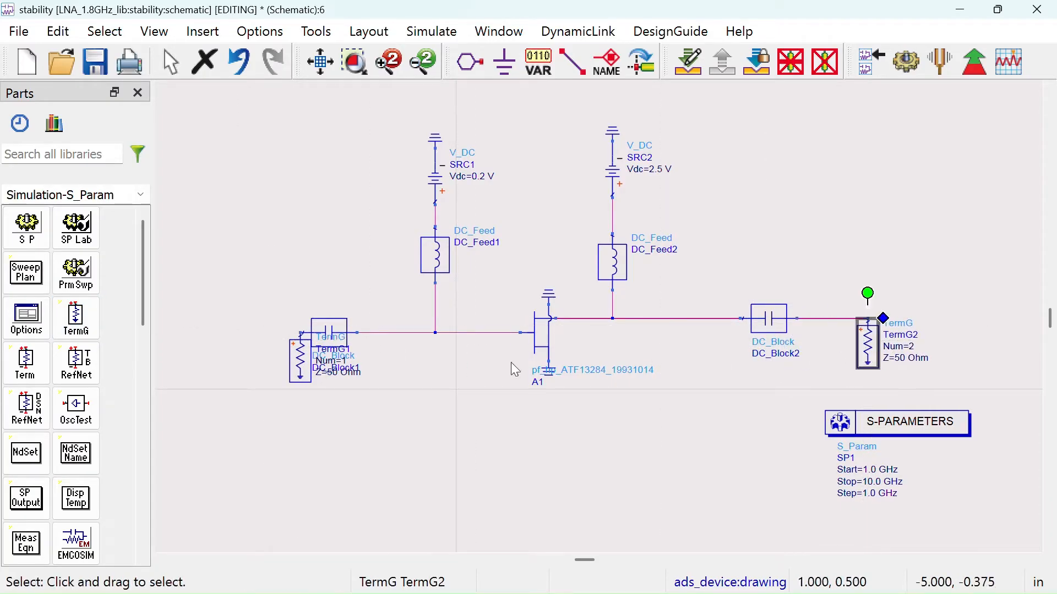
left_click_drag(291, 364, 198, 347)
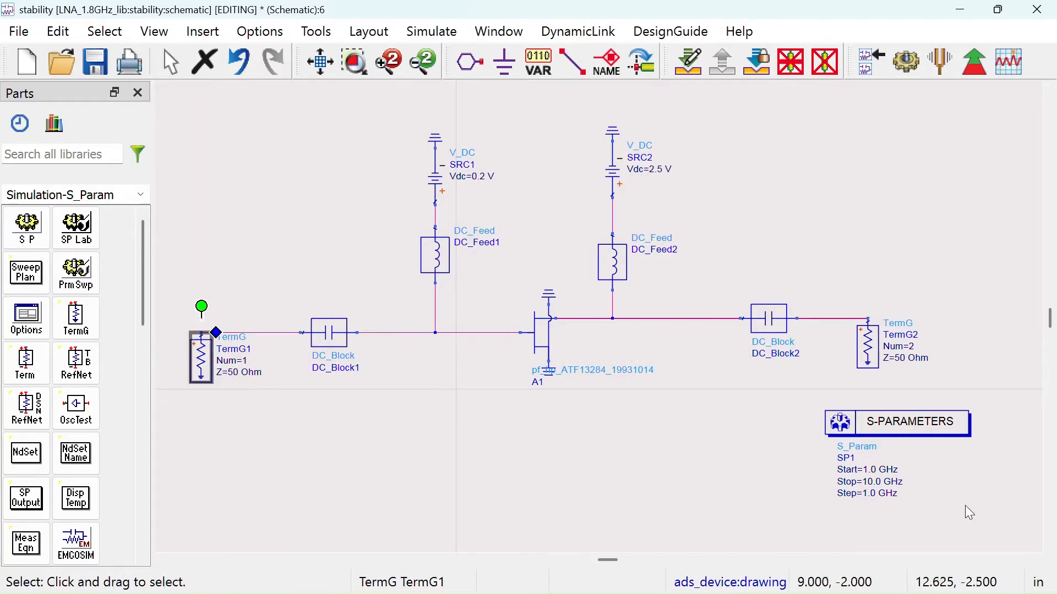
- Set the S-parameter sweep to start at 0.5 GHz and stop at 3 GHz with a 1.0 MHz step
double_click(873, 469)
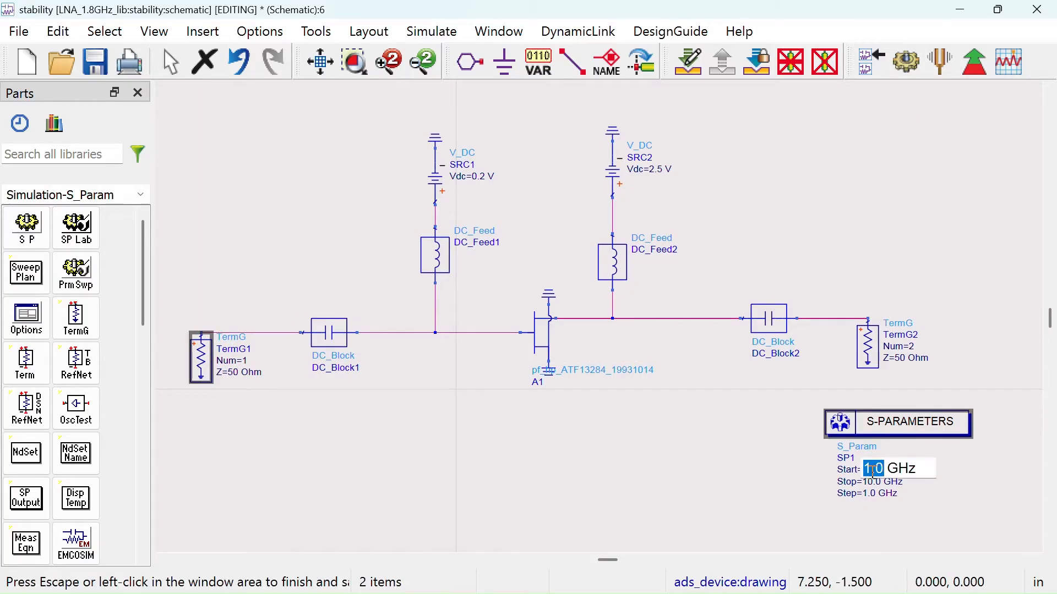
type("0.5")
left_click(972, 472)
double_click(874, 482)
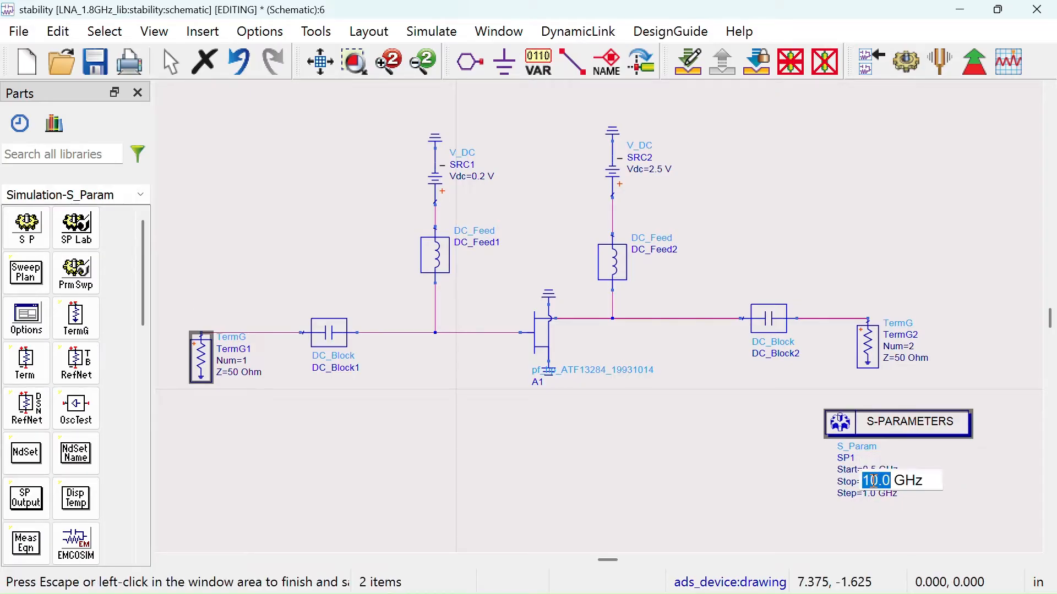
type("2")
left_click(927, 512)
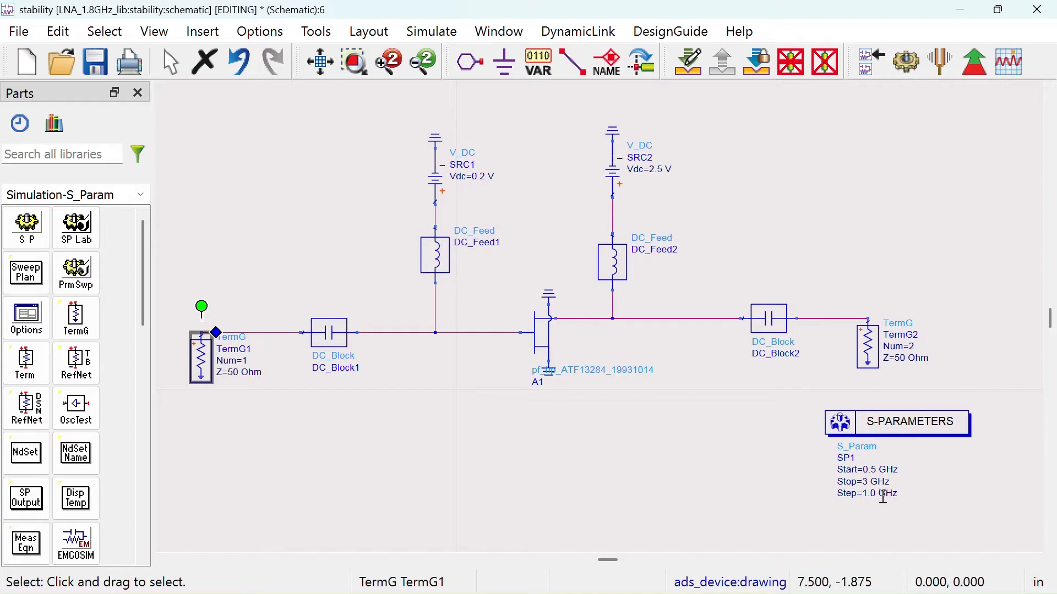
double_click(886, 493)
left_click(894, 493)
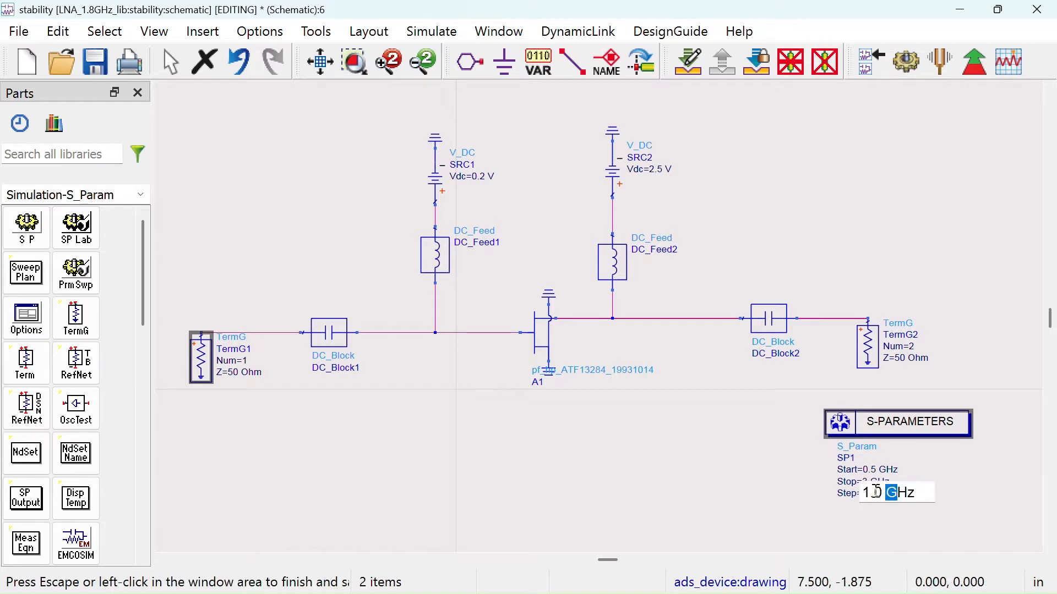
left_click(614, 492)
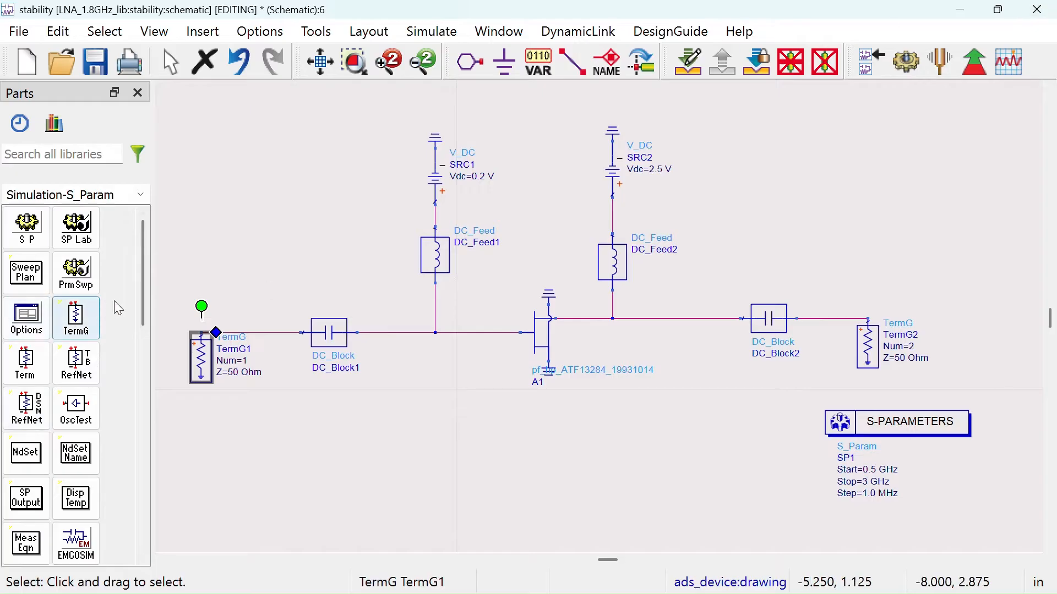
- Place a Mu stability measurement component beside the S-parameter controller, below the transistor
left_click_drag(142, 285, 141, 379)
left_click(88, 386)
left_click(638, 454)
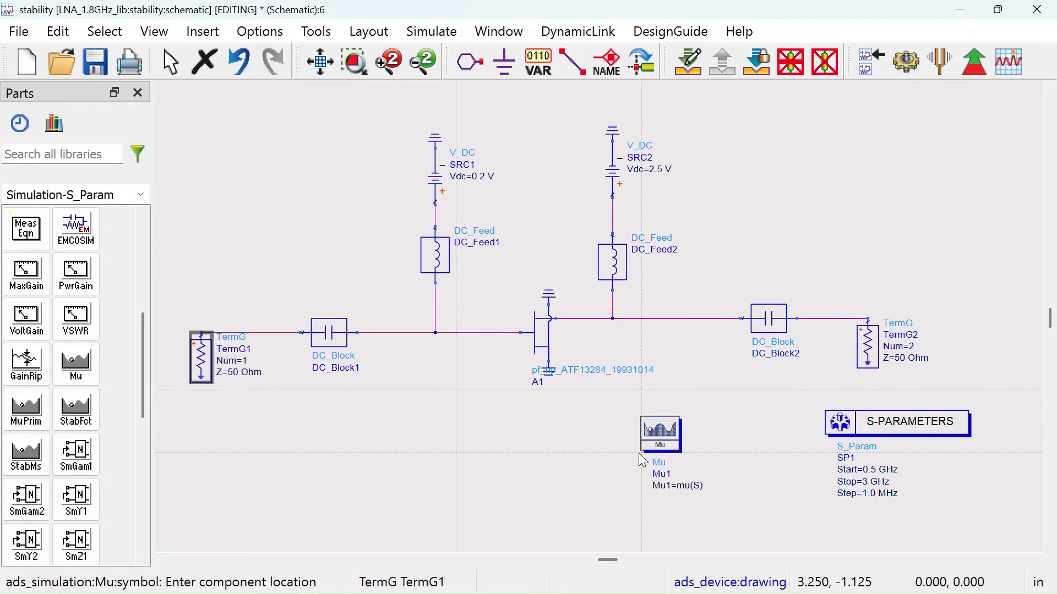
- Finish placing the Mu component and save the stability schematic
right_click(499, 484)
left_click(561, 219)
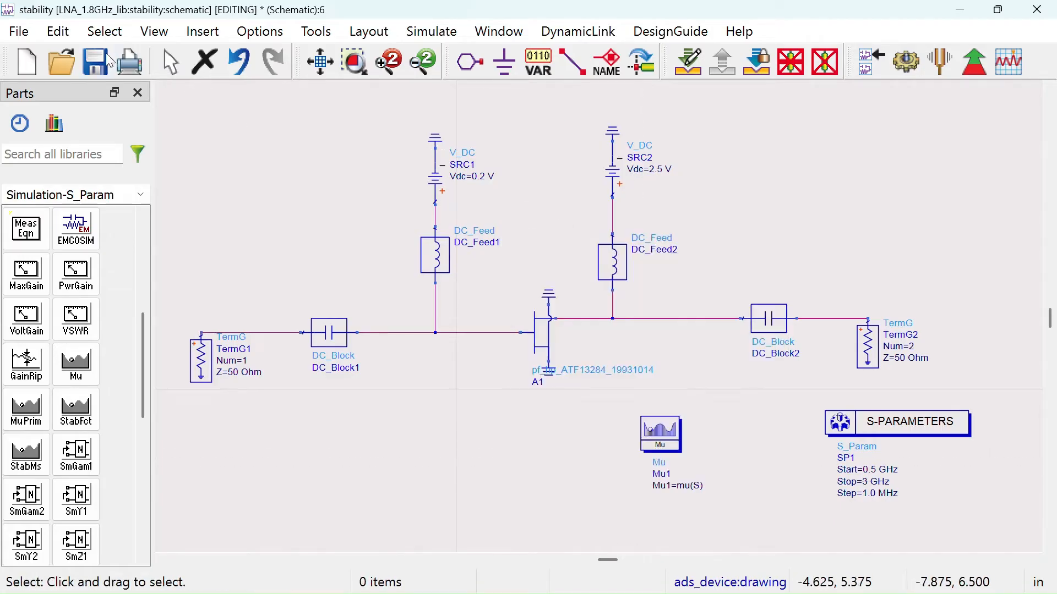
left_click(93, 61)
- Place a simulation Options component in the free area above the output TermG port
scroll(33, 231, "up", 5)
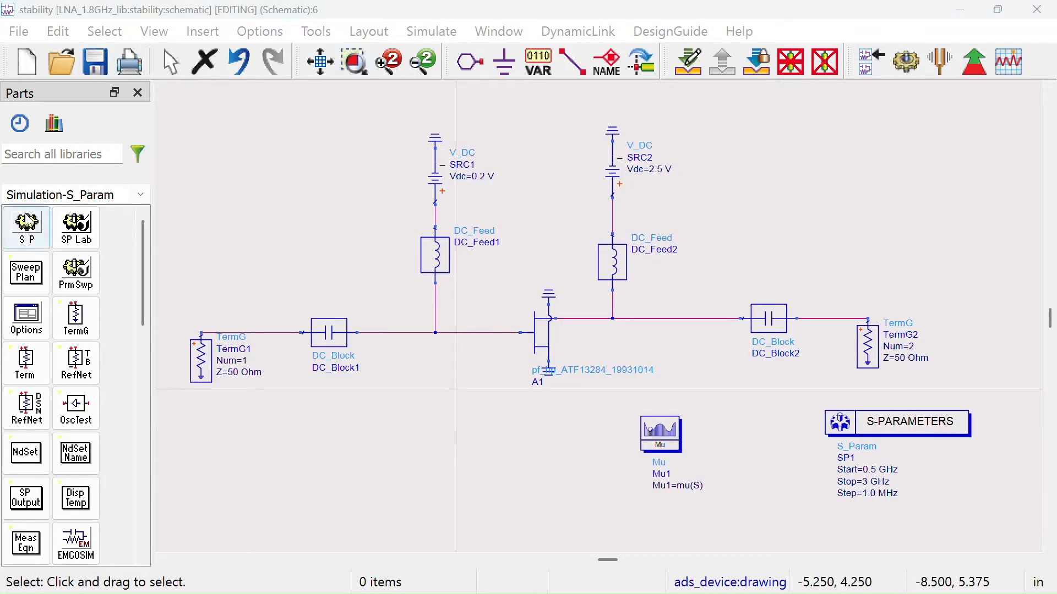
left_click(36, 324)
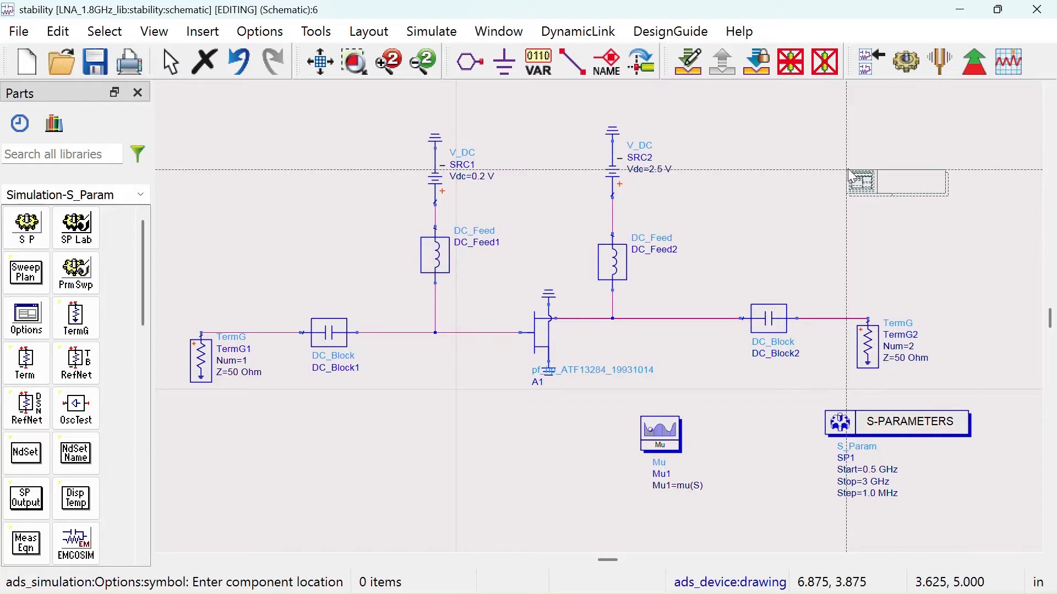
left_click(848, 151)
right_click(943, 128)
key("Escape")
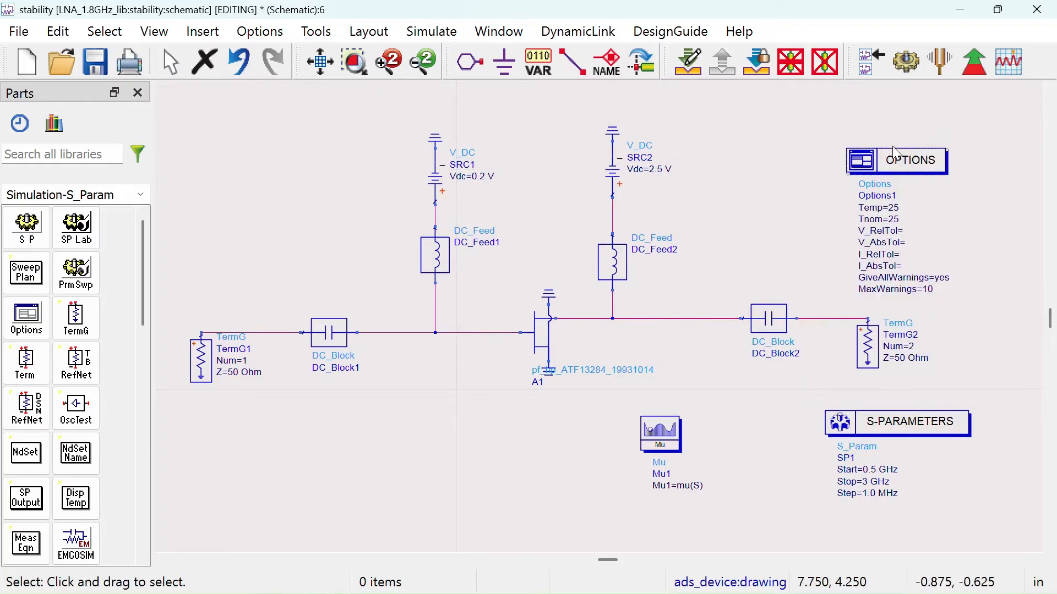
double_click(896, 154)
double_click(293, 247)
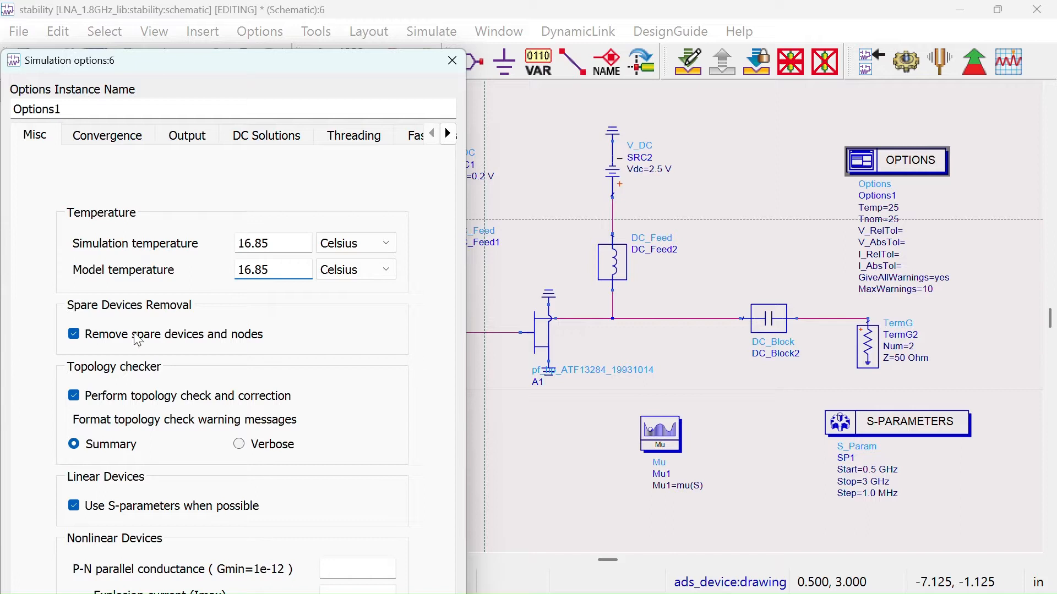
left_click_drag(211, 66, 213, 18)
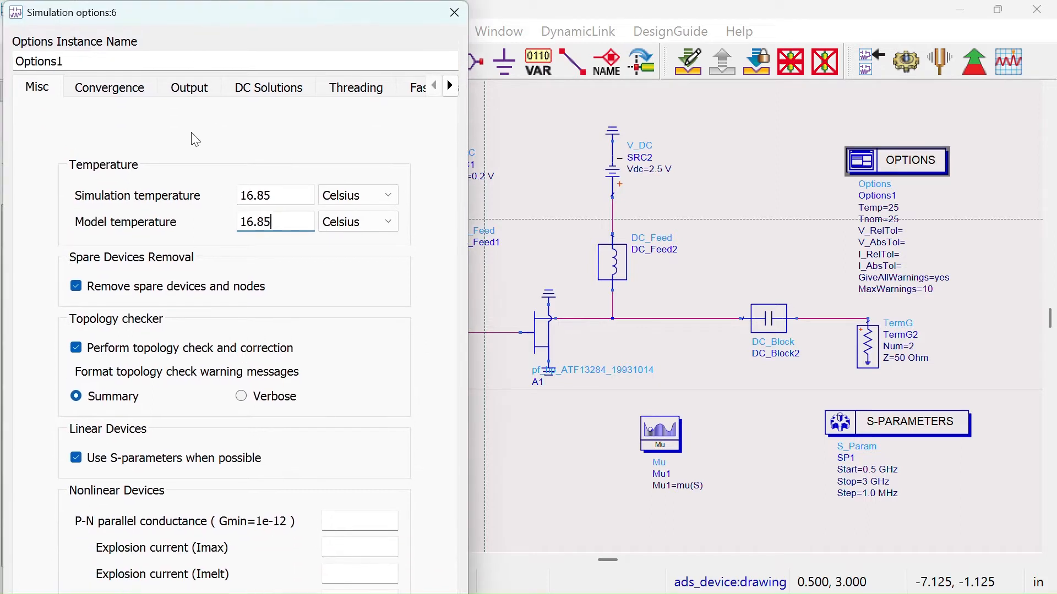
key("Tab")
key("Tab")
key("Tab")
key("Tab")
key("Tab")
key("Tab")
key("Tab")
key("Escape")
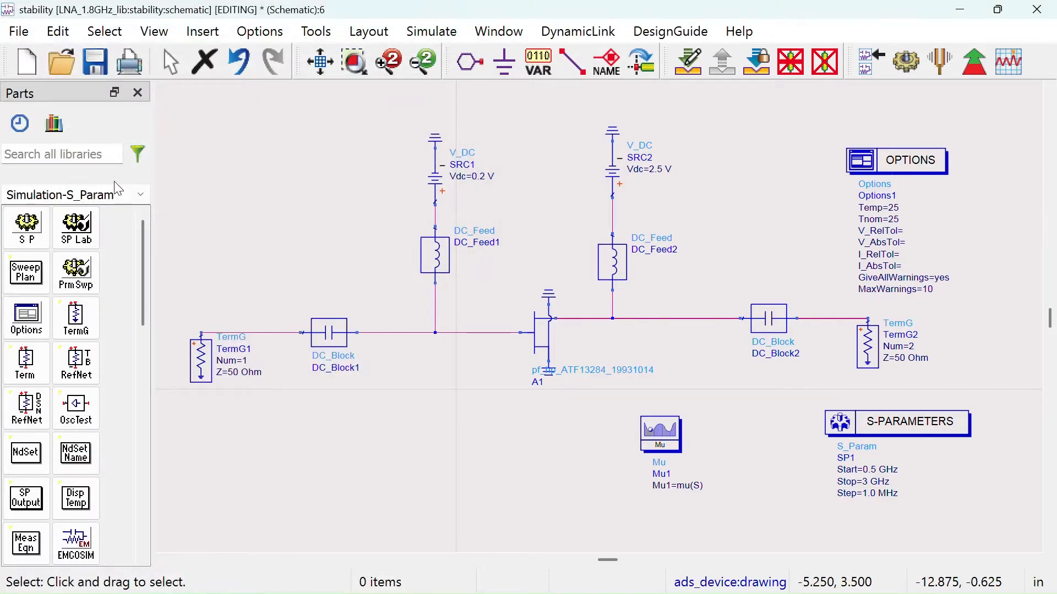
- Move the Options block slightly outward and set both its Temp and Tnom to 16.85
left_click_drag(878, 162, 927, 161)
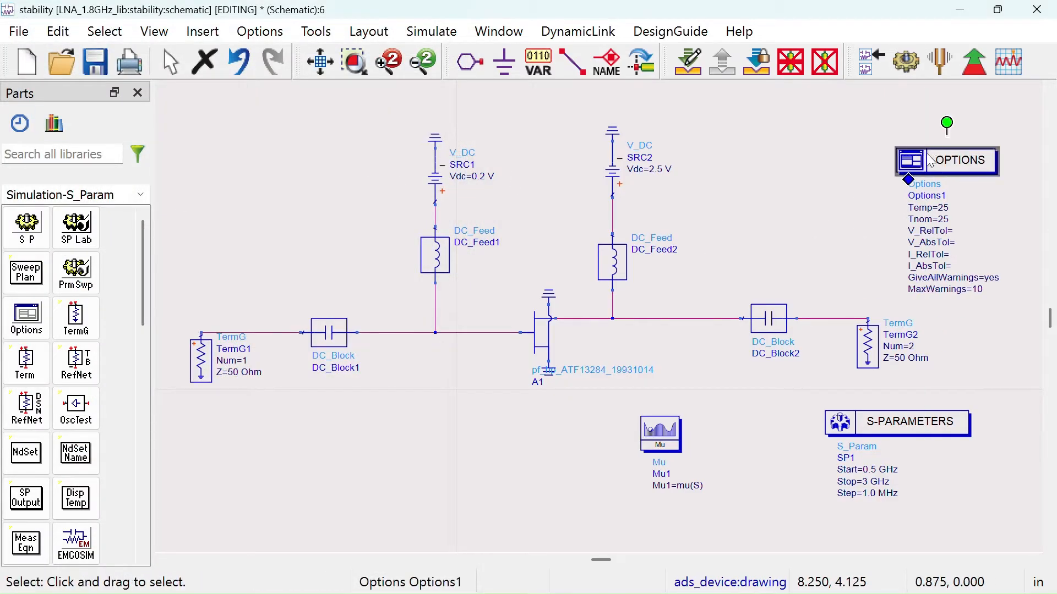
left_click(943, 208)
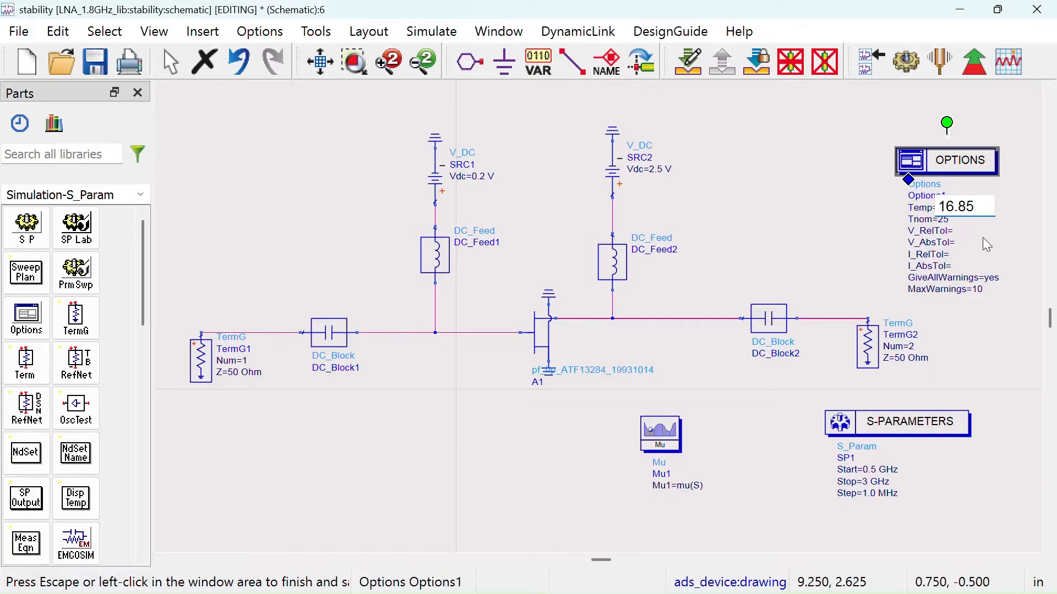
left_click(982, 237)
left_click(944, 220)
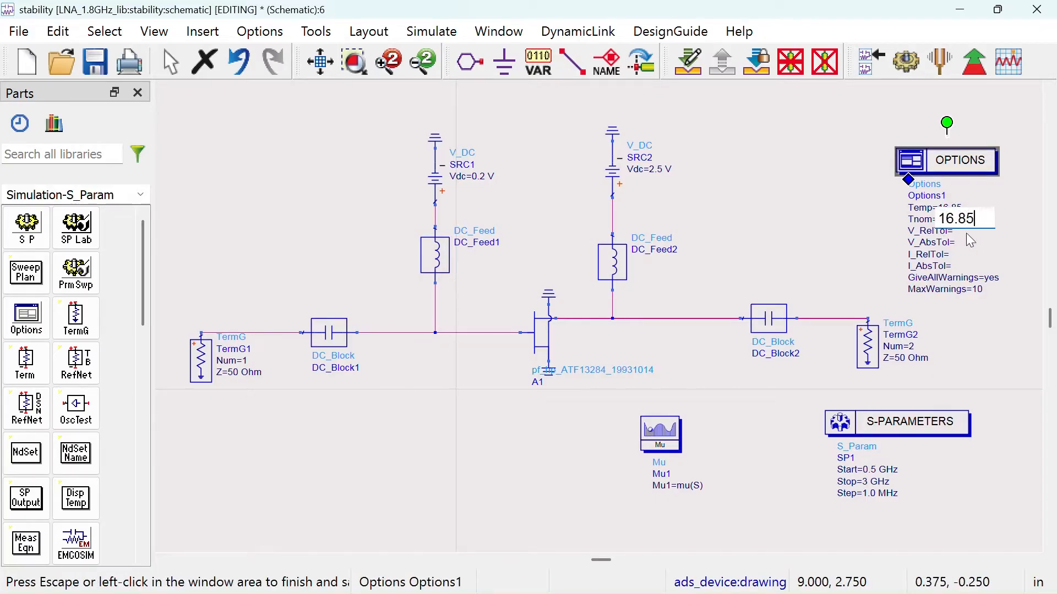
left_click(972, 358)
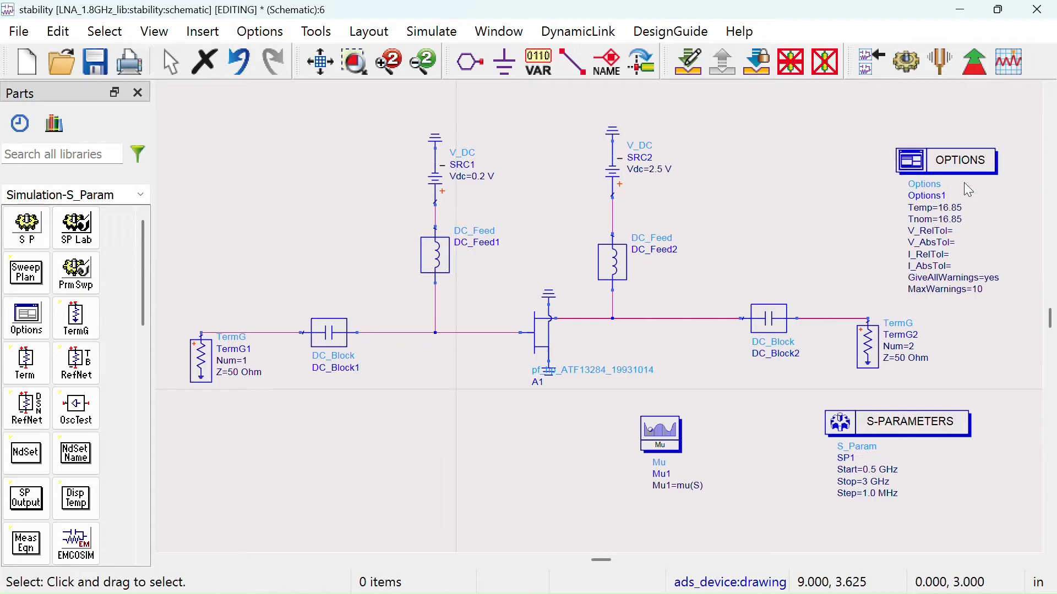
- Move the Options block beside the S-parameter controller, shift it with the Mu and S-parameter blocks centrally below the circuit, and save the schematic
left_click_drag(968, 190, 829, 433)
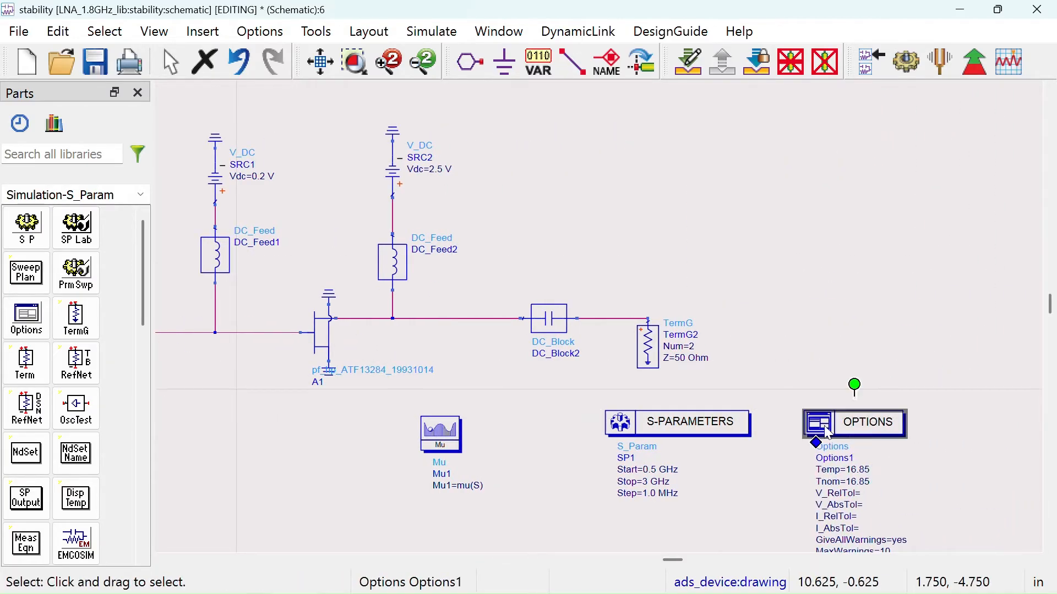
left_click_drag(406, 401, 932, 501)
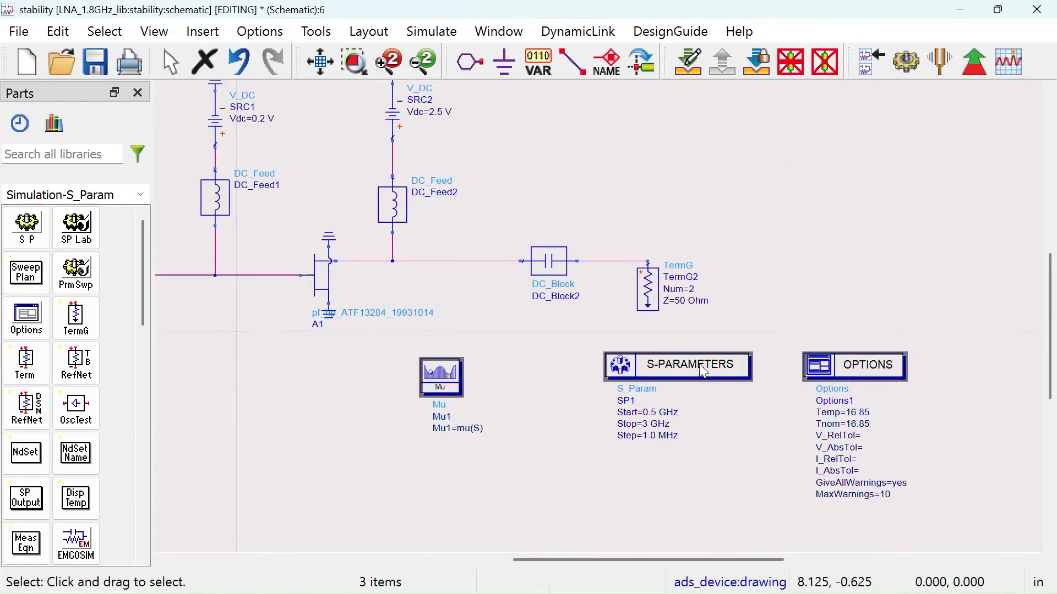
left_click_drag(704, 372, 420, 407)
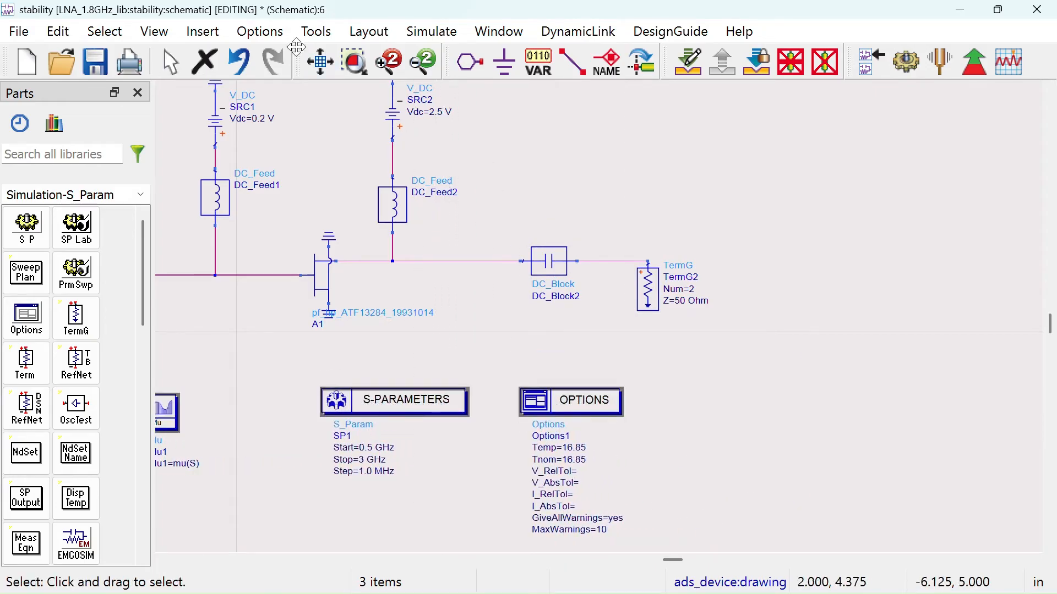
left_click(320, 62)
left_click(93, 65)
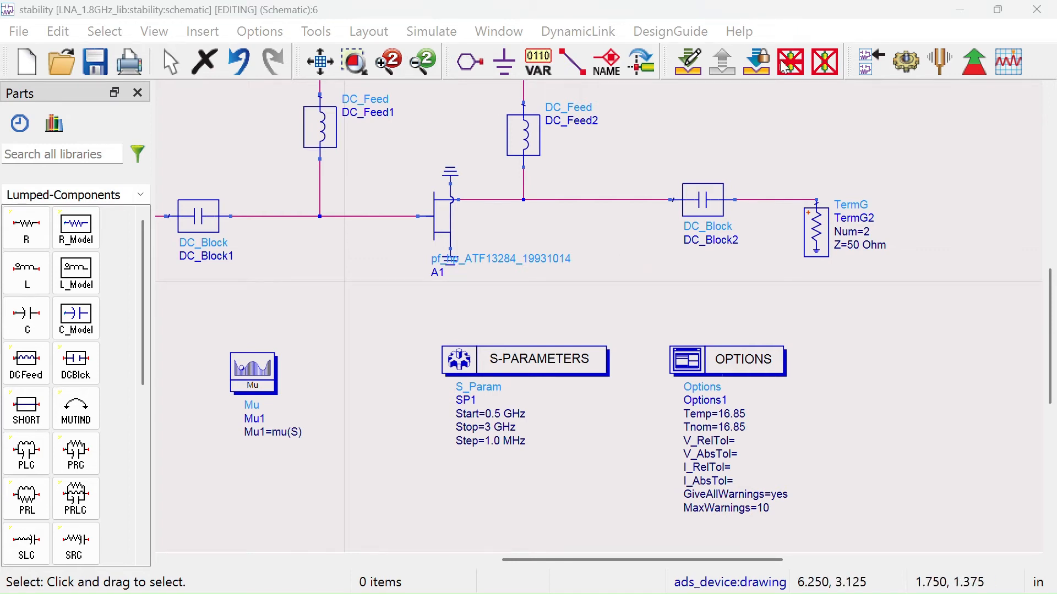
- Run the S-parameter simulation and reposition the Mu1 plot in the maximised results window
left_click(915, 62)
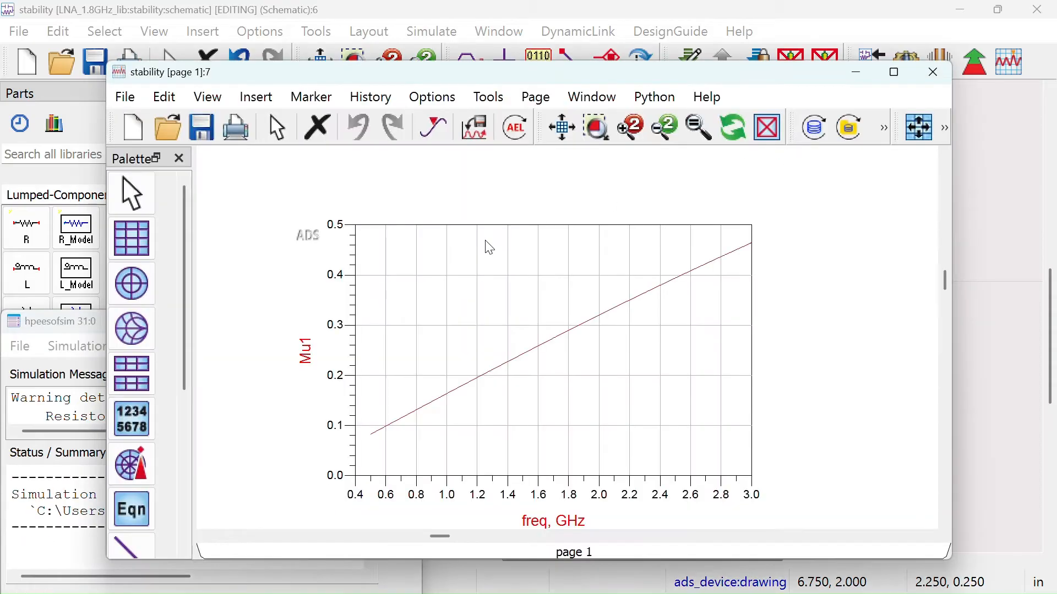
left_click(897, 75)
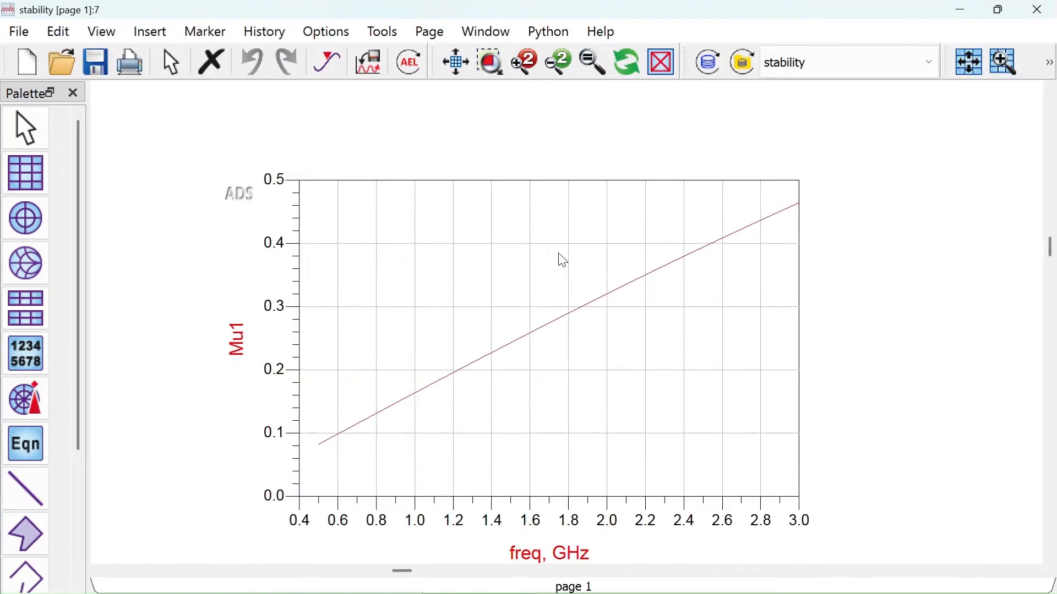
scroll(559, 259, "down", 3)
left_click_drag(542, 318, 373, 258)
scroll(395, 308, "up", 2)
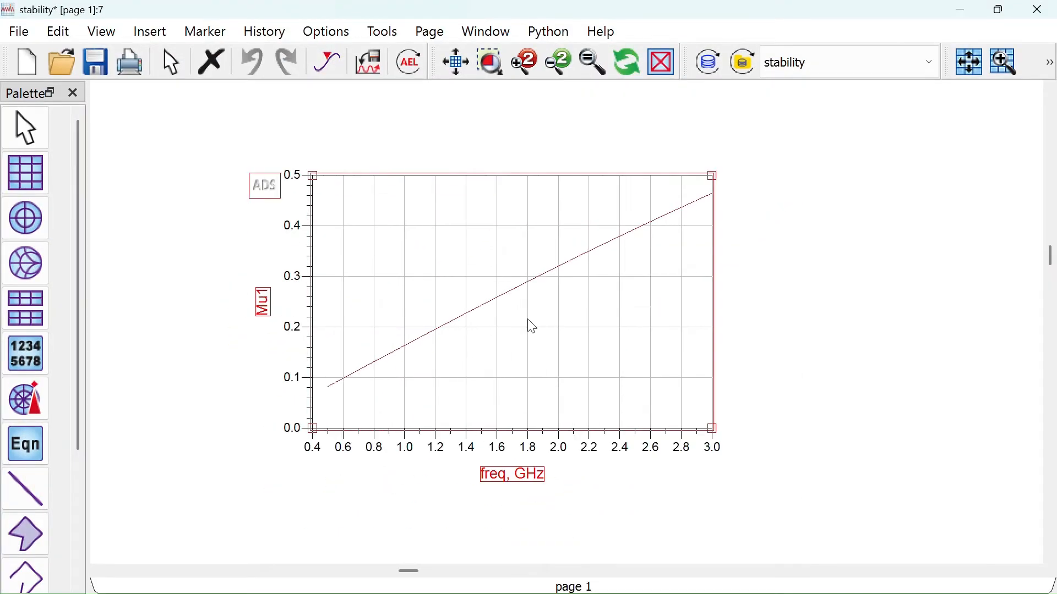
- Insert a marker on the Mu1 trace at about 1.82 GHz and shift the plot to free space beside it
left_click(342, 68)
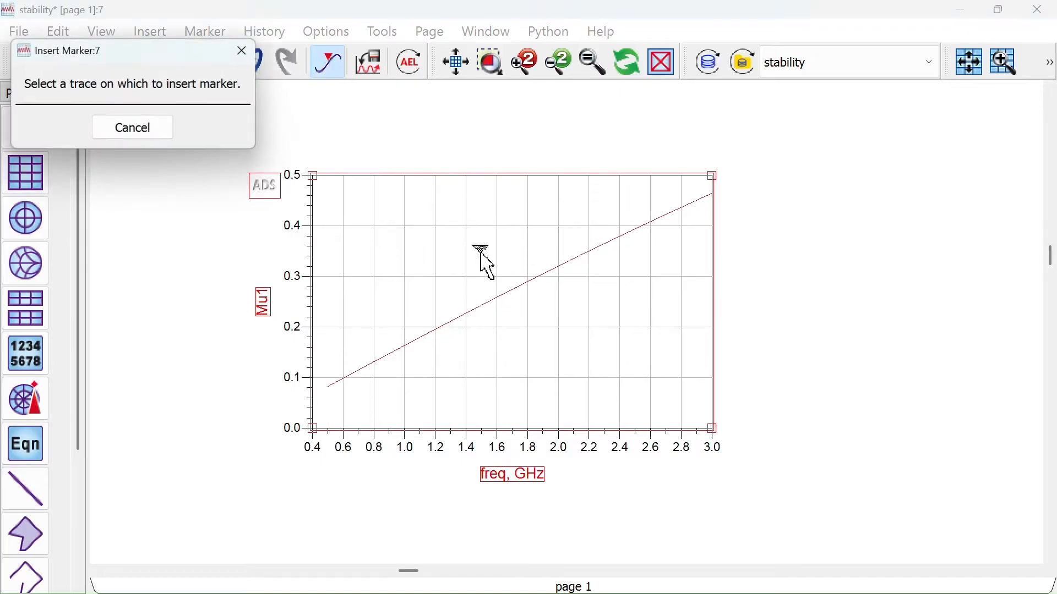
left_click(531, 278)
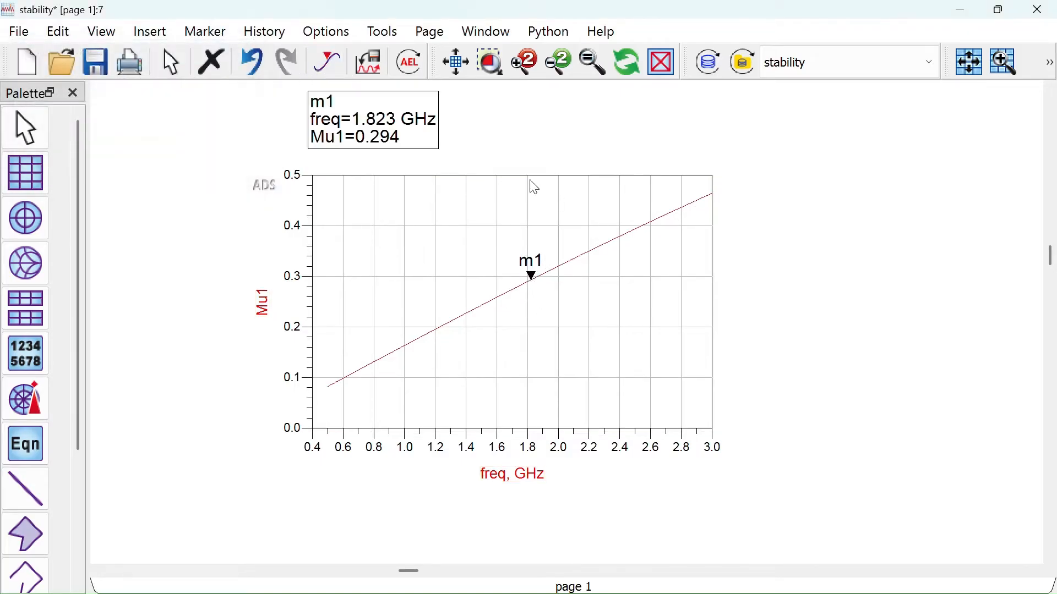
scroll(580, 293, "down", 1)
left_click_drag(580, 293, 369, 220)
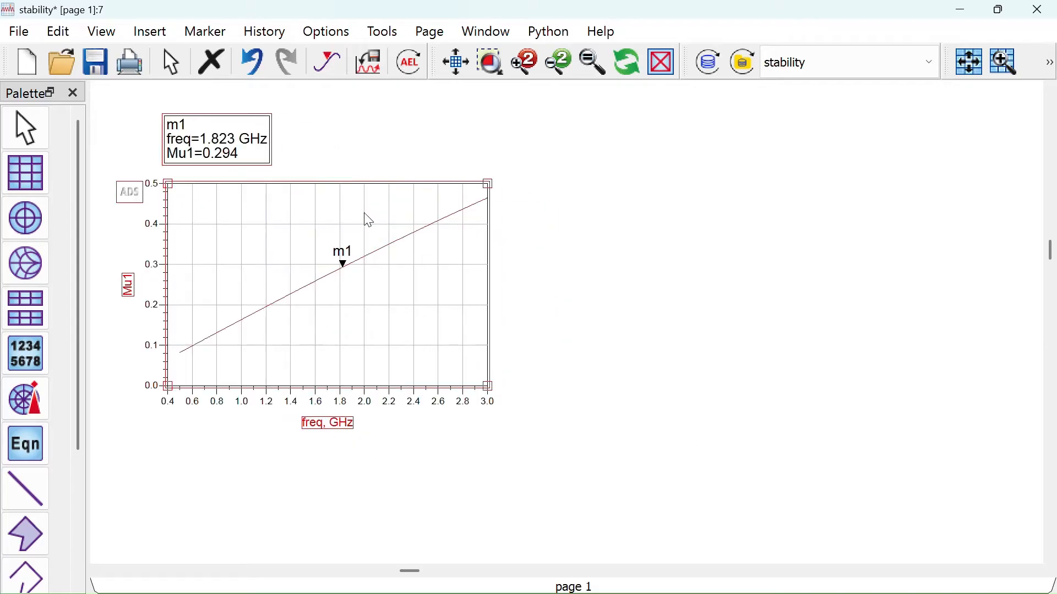
left_click(281, 162)
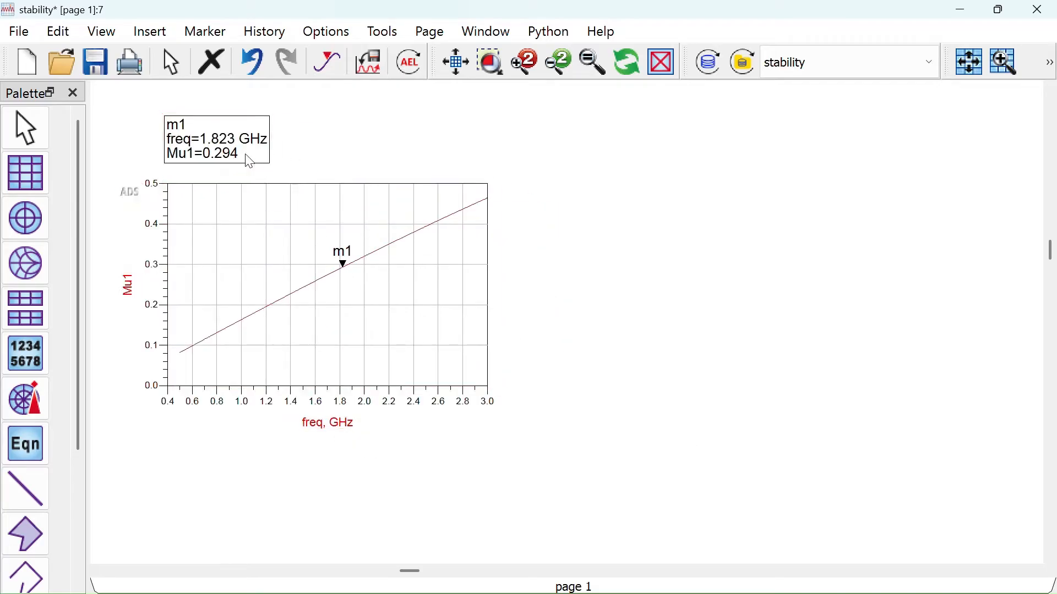
- Insert a rectangular plot without traces beside the Mu1 plot
left_click(29, 168)
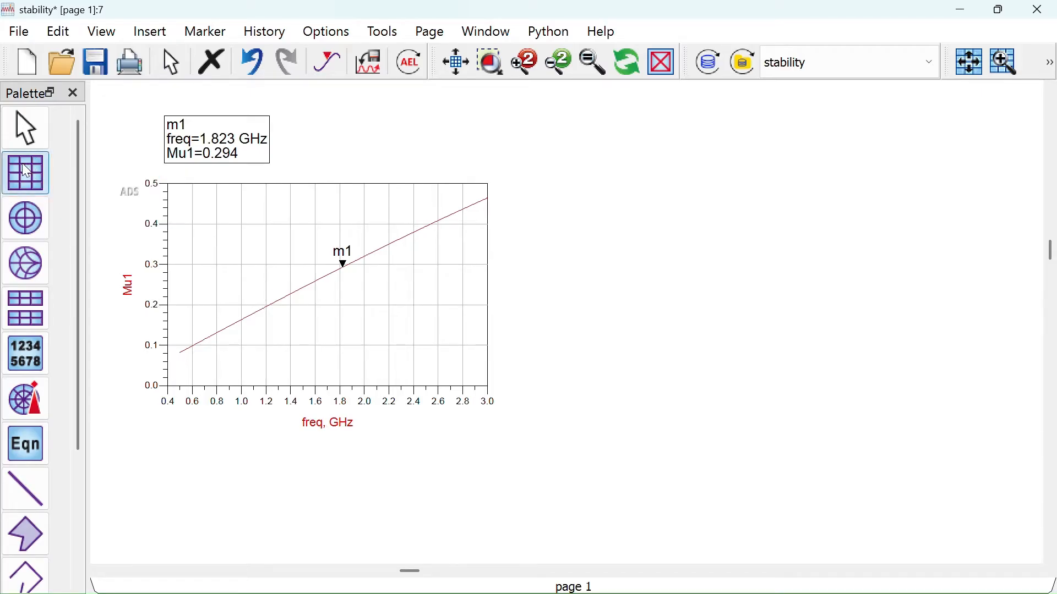
left_click(544, 188)
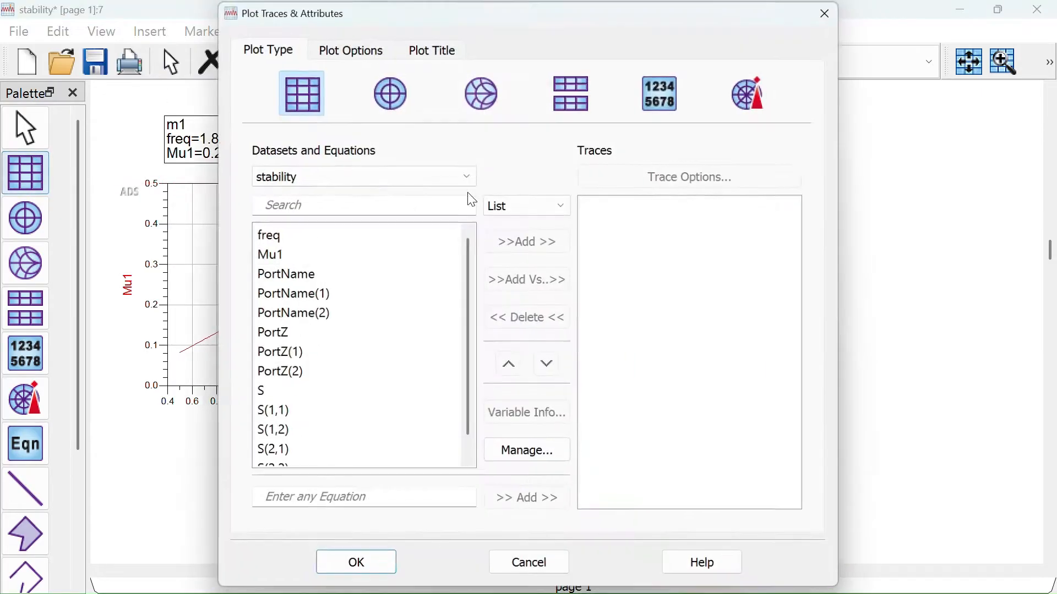
left_click(343, 293)
scroll(335, 352, "down", 1)
scroll(338, 360, "up", 1)
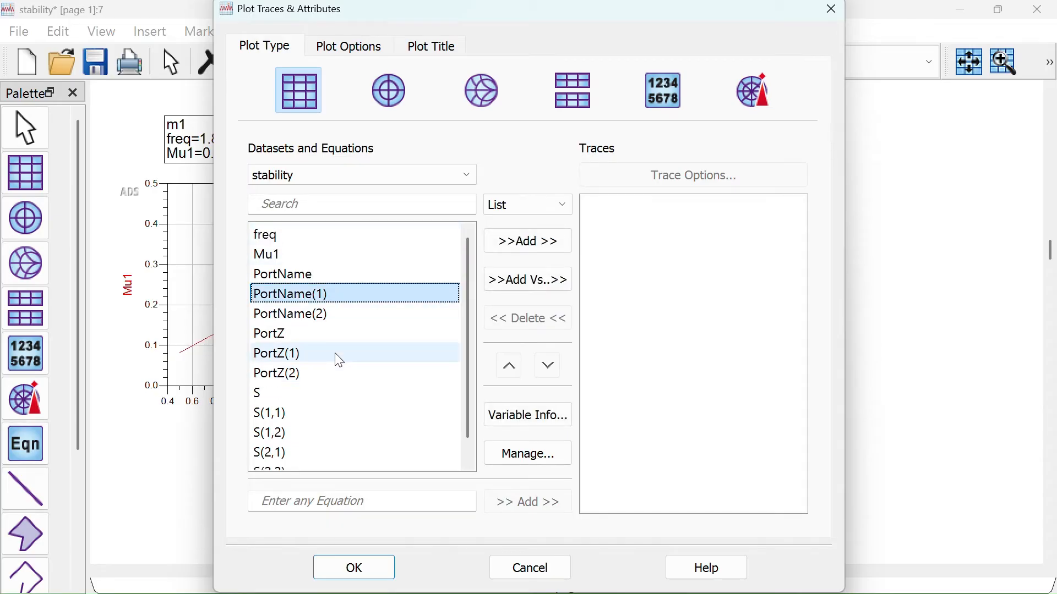
left_click(355, 569)
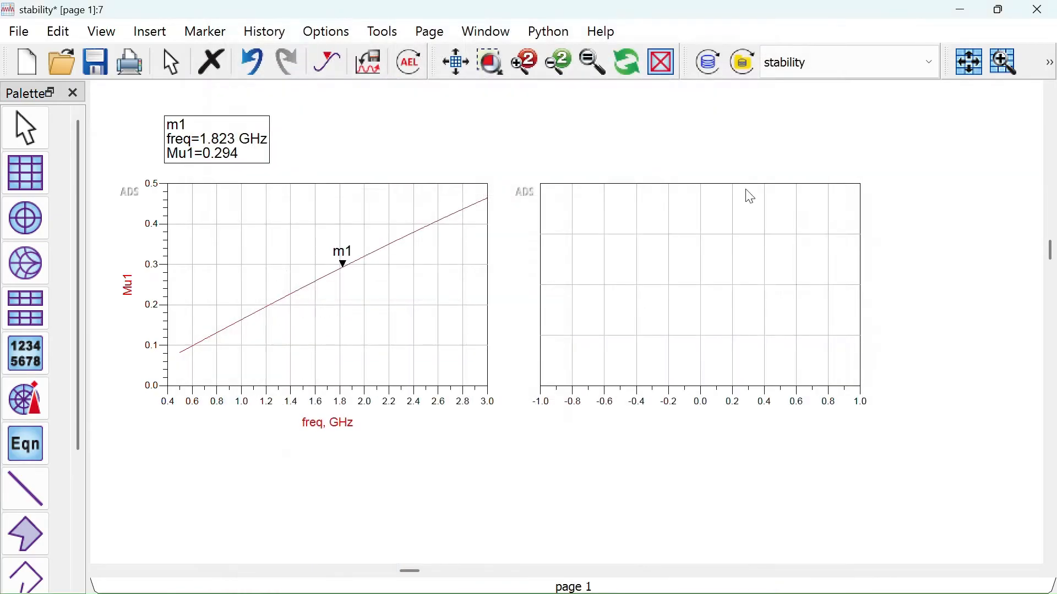
- Close the stability data display, saving its changes, and return to the schematic
left_click(1036, 10)
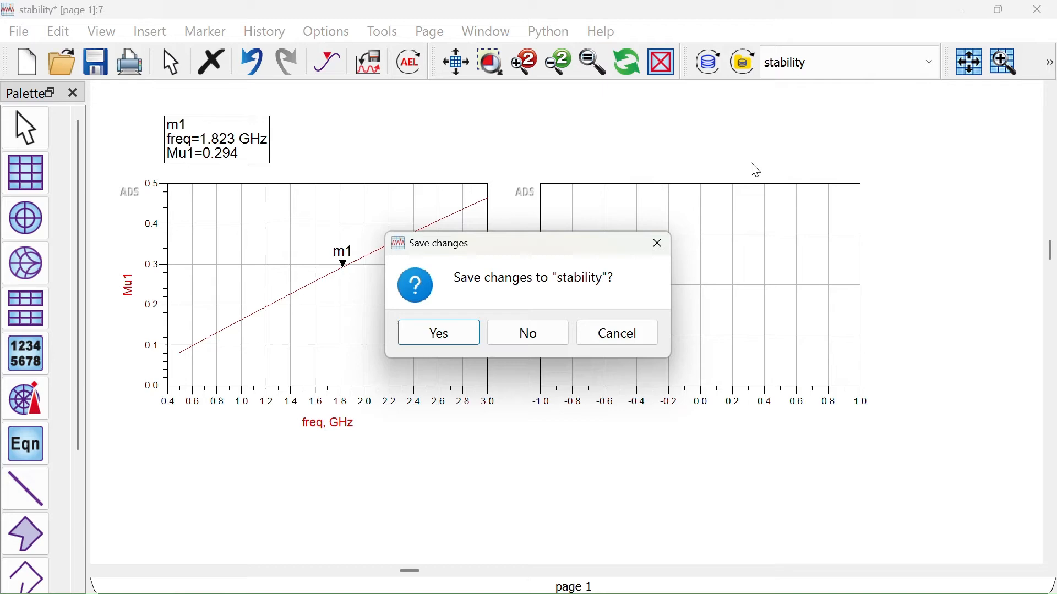
left_click(467, 337)
left_click(402, 320)
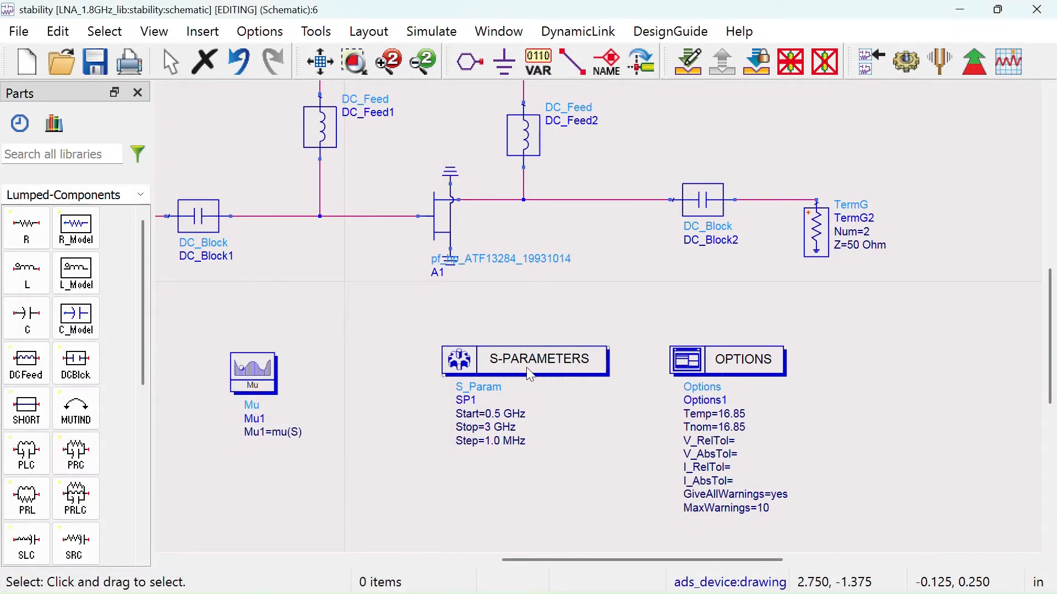
- Enable noise calculation in the S-parameter controller and rerun the simulation
double_click(525, 373)
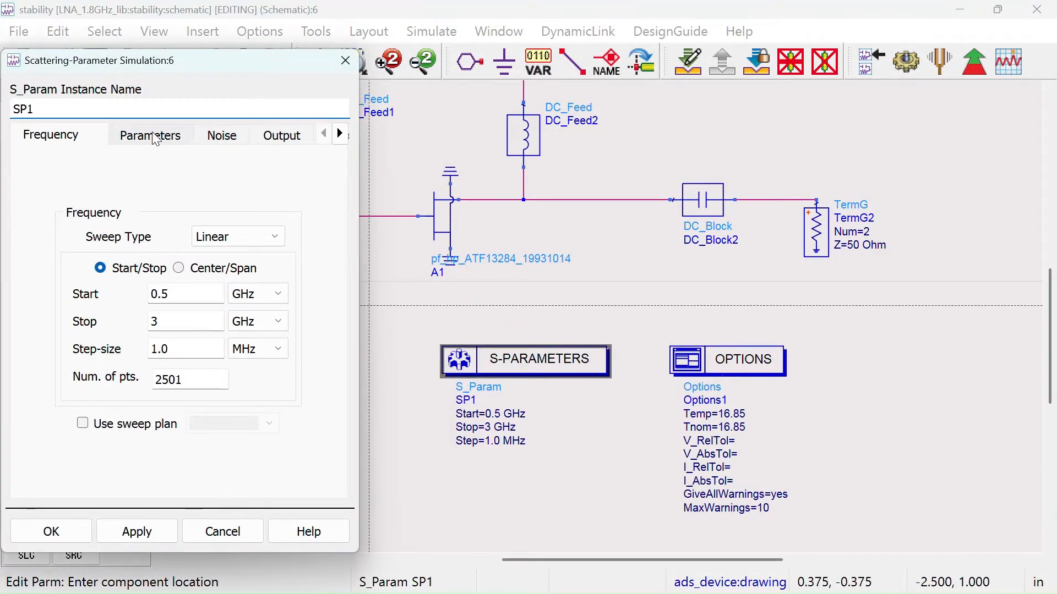
left_click(233, 142)
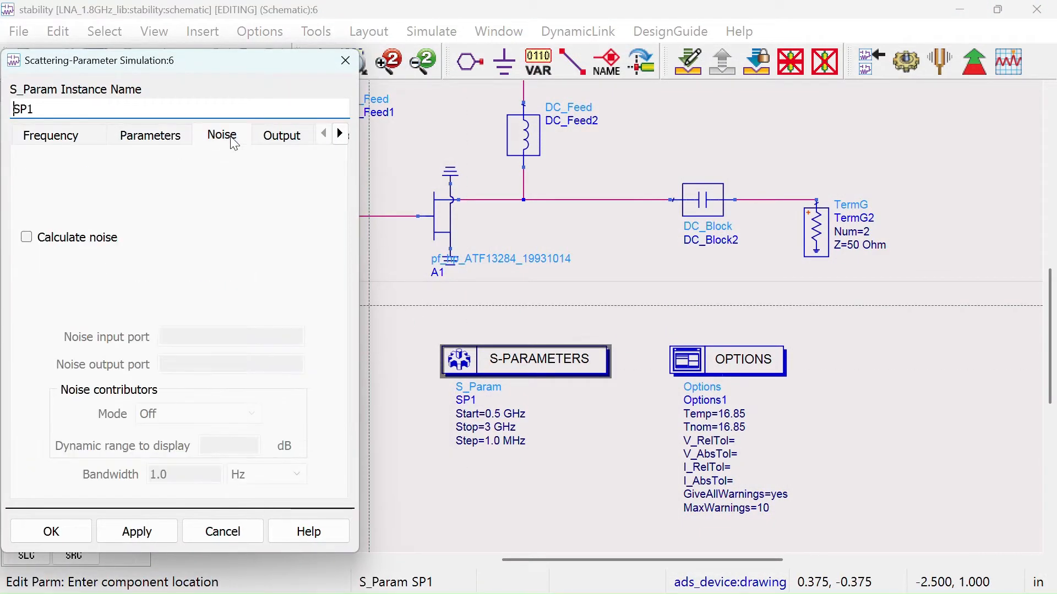
left_click(30, 238)
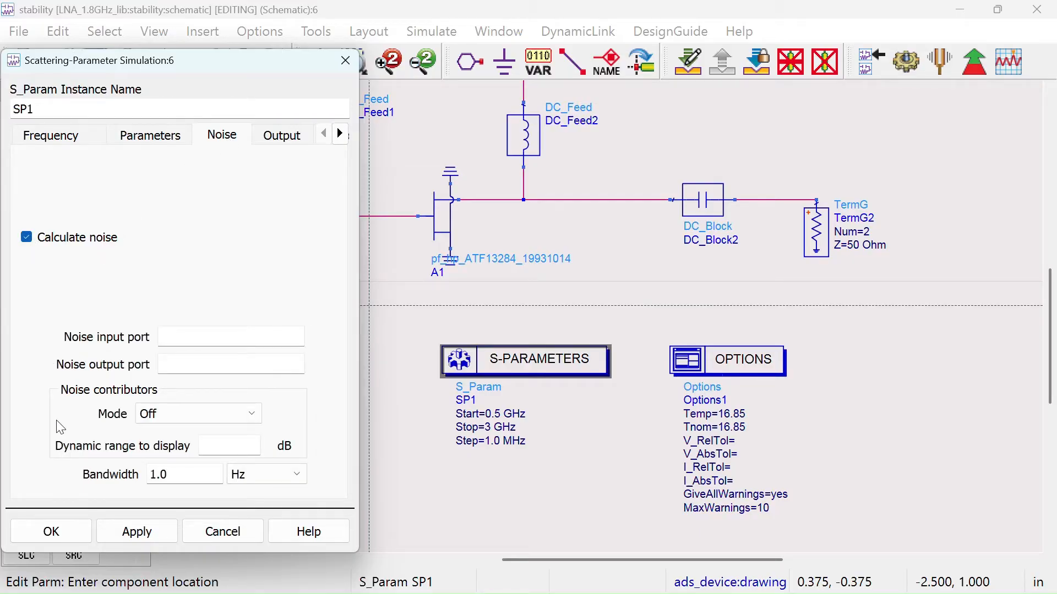
left_click(49, 532)
left_click(906, 58)
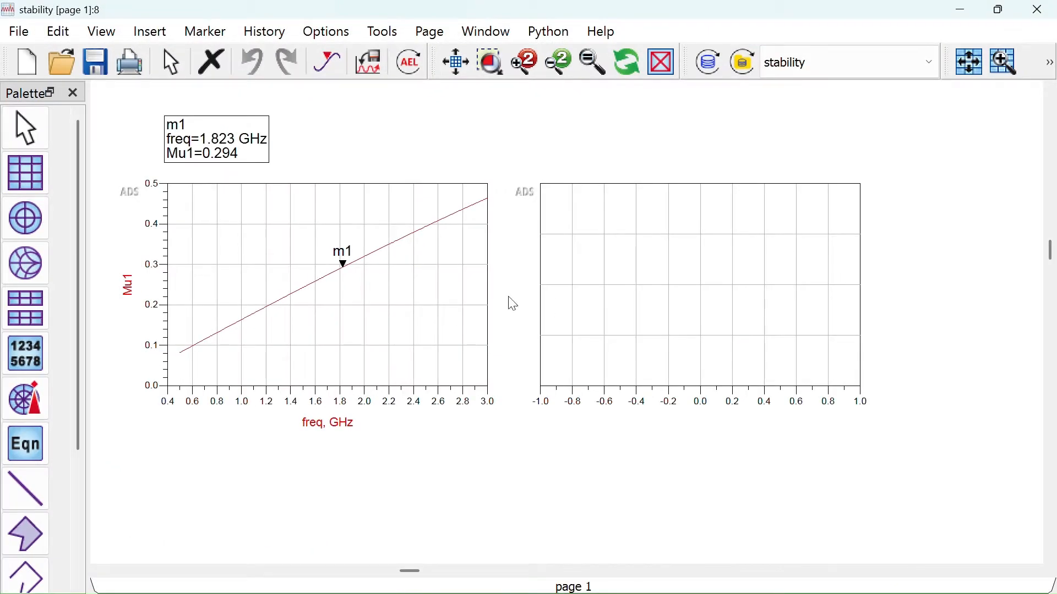
- Replace the empty plot beside the Mu1 plot with a rectangular plot of nf(1), nf(2) and NFmin
left_click_drag(669, 273, 714, 284)
key("Delete")
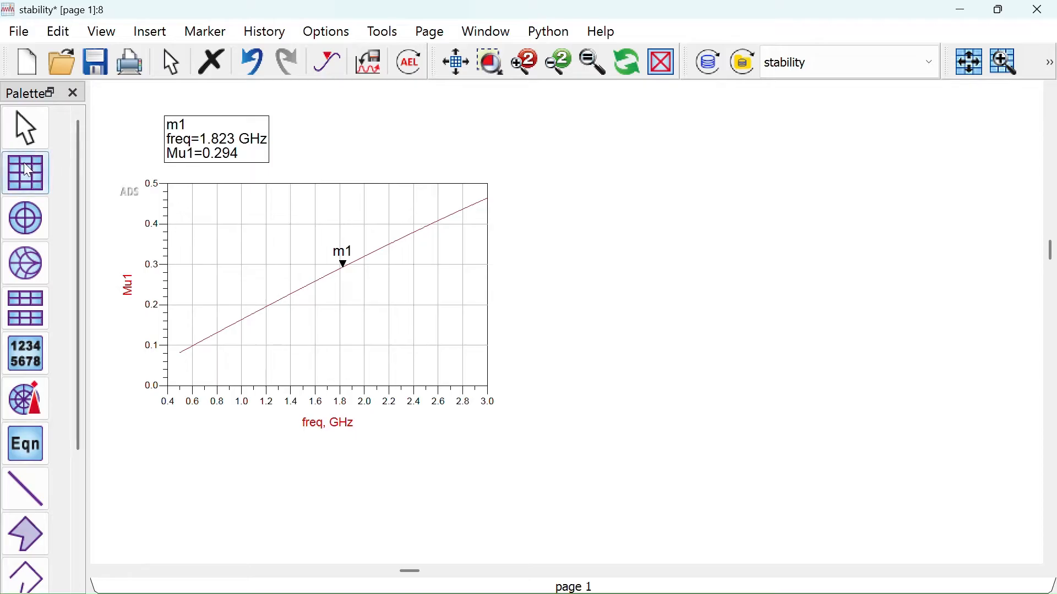
left_click(569, 189)
left_click(358, 299)
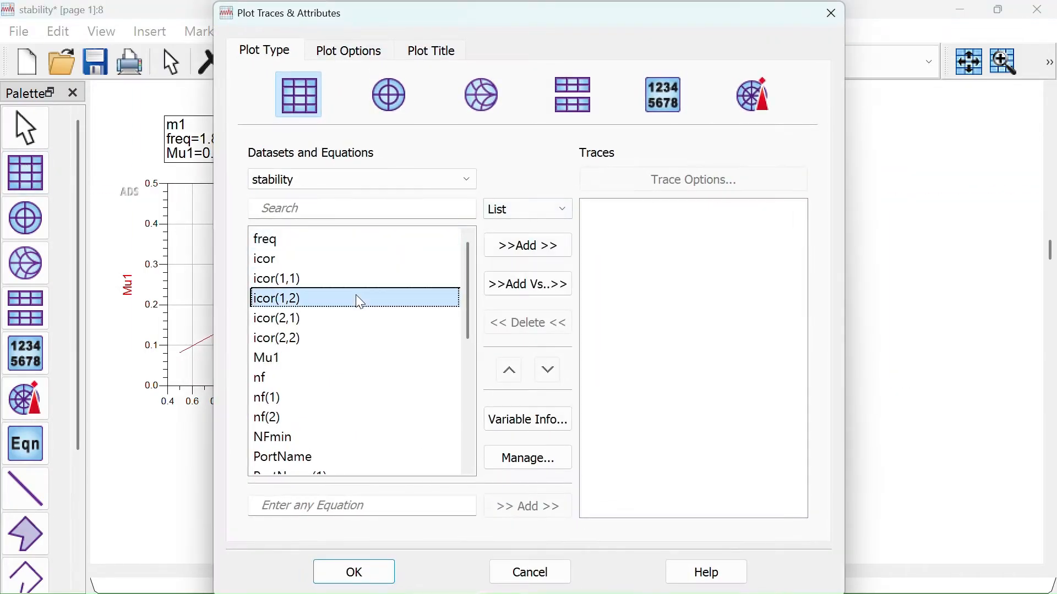
double_click(289, 397)
double_click(287, 418)
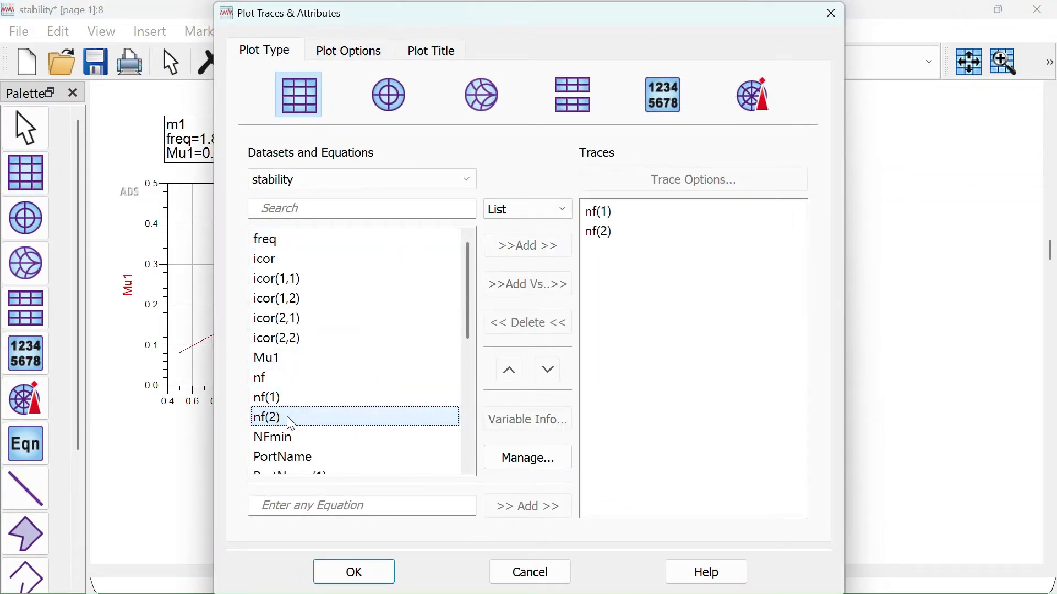
double_click(286, 437)
left_click(352, 573)
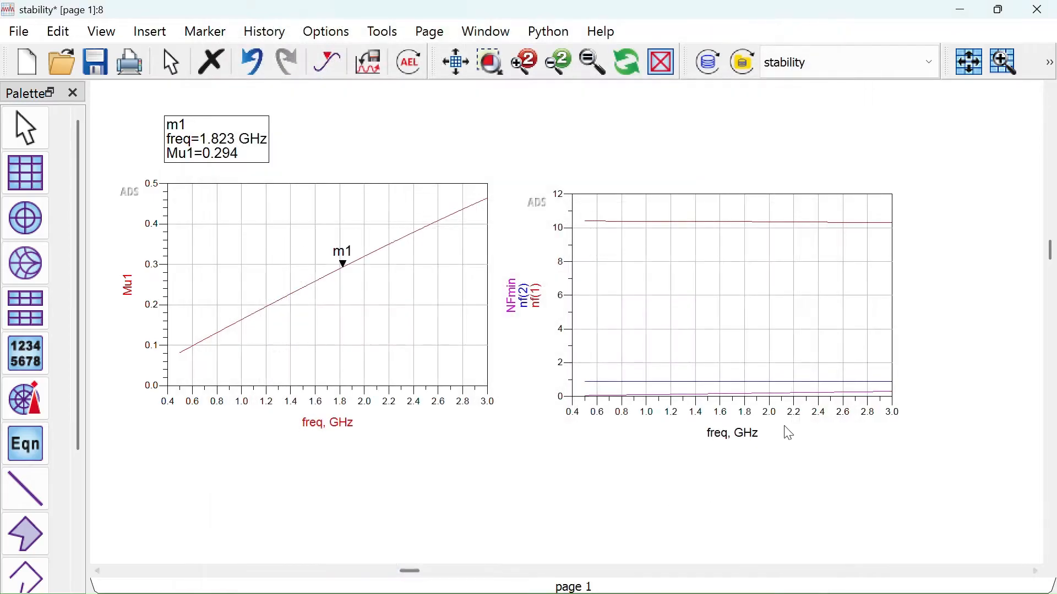
- Delete the nf(1) trace from the noise plot and format the NFmin trace as a red line 3.1 points thick
left_click(632, 221)
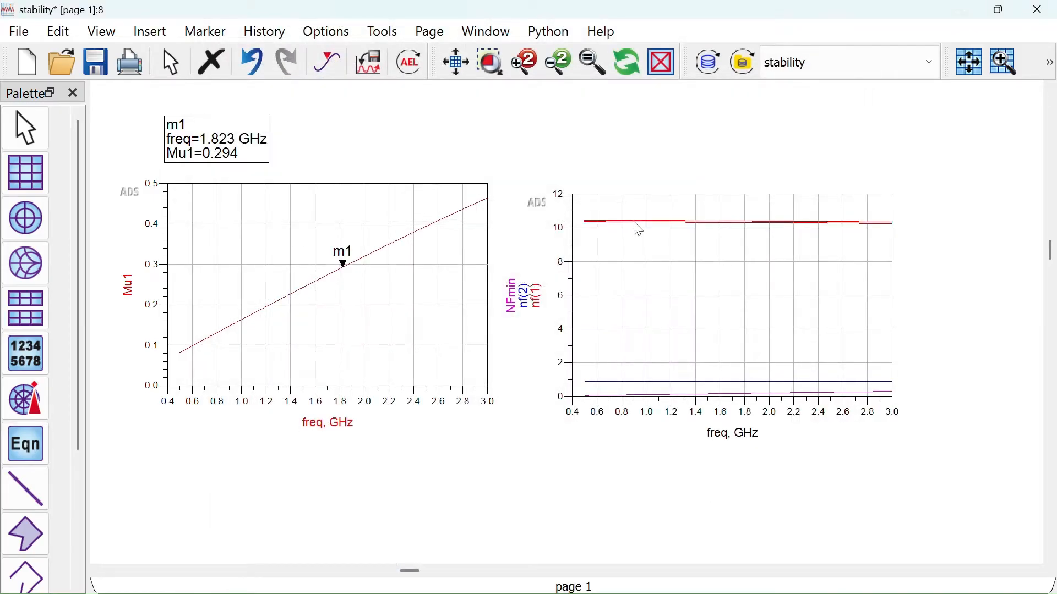
key("Delete")
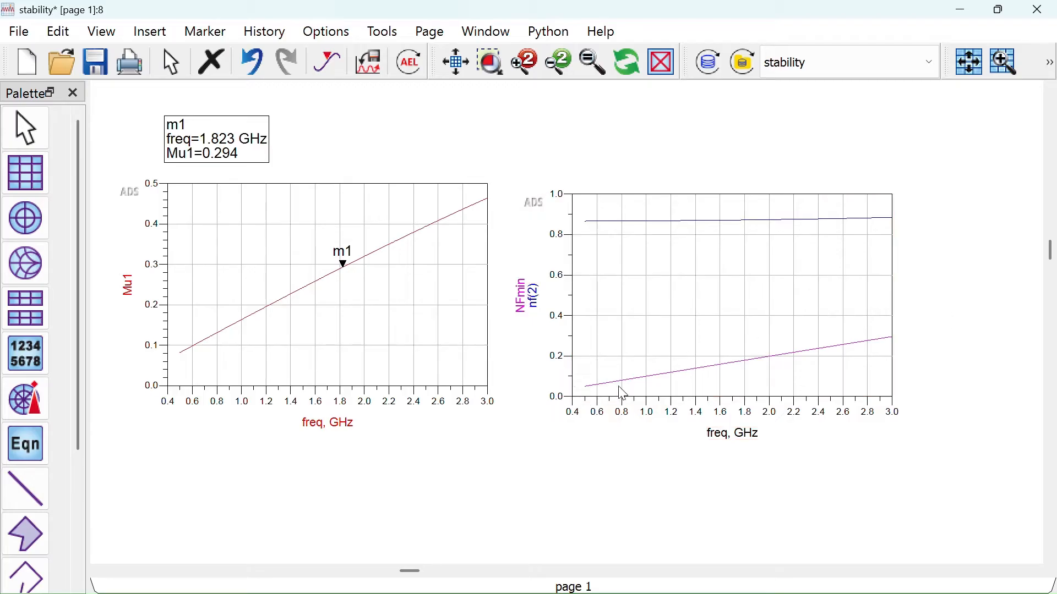
double_click(836, 355)
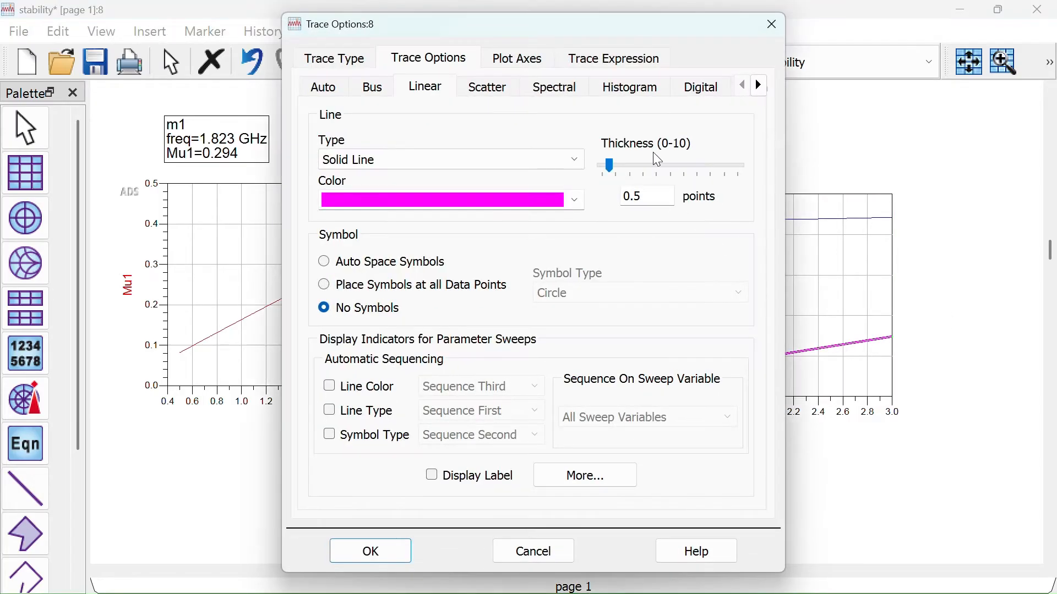
left_click(575, 200)
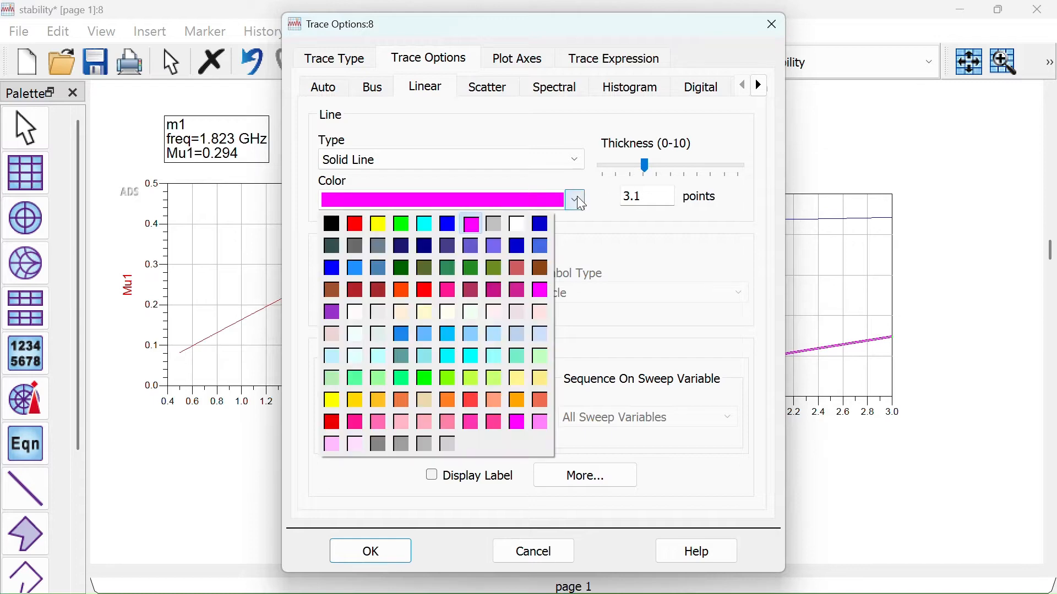
left_click(384, 224)
left_click(358, 548)
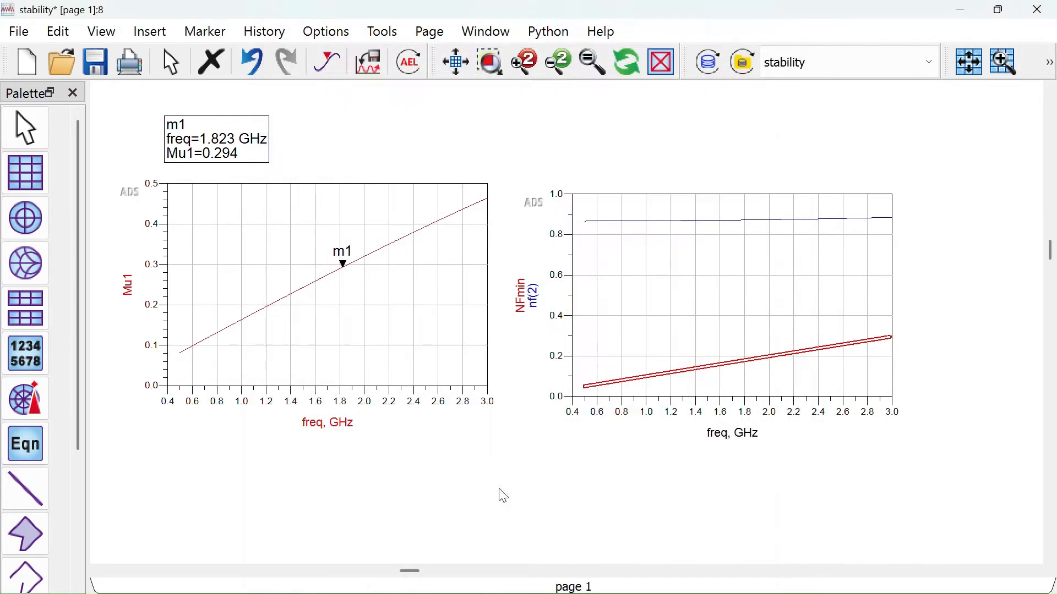
- Thicken the nf(2) trace to 2.8 points and the Mu1 trace to about 2.7 points
double_click(762, 223)
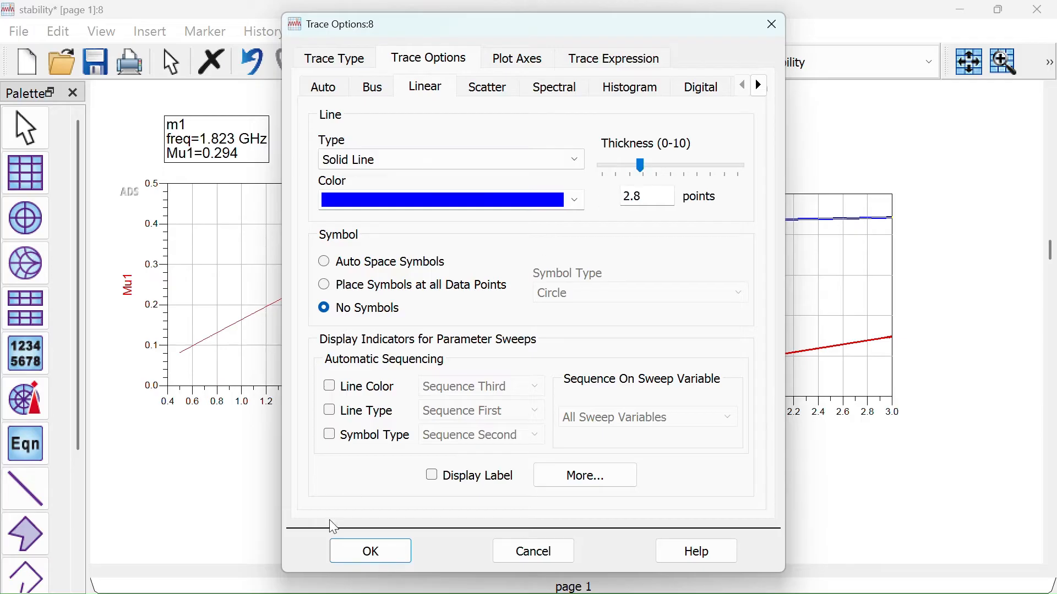
left_click(372, 551)
double_click(289, 300)
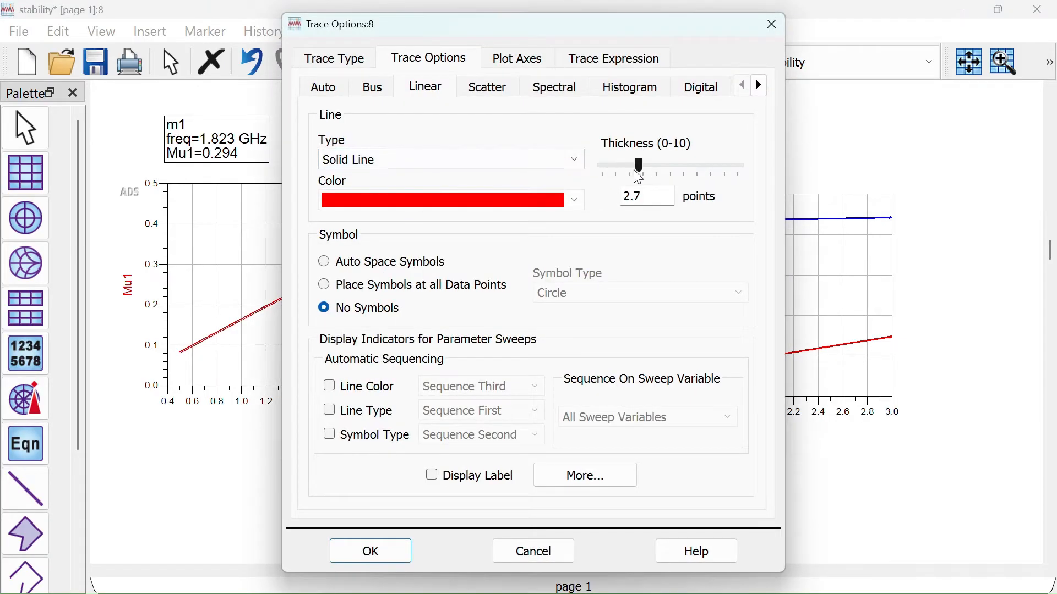
left_click(372, 552)
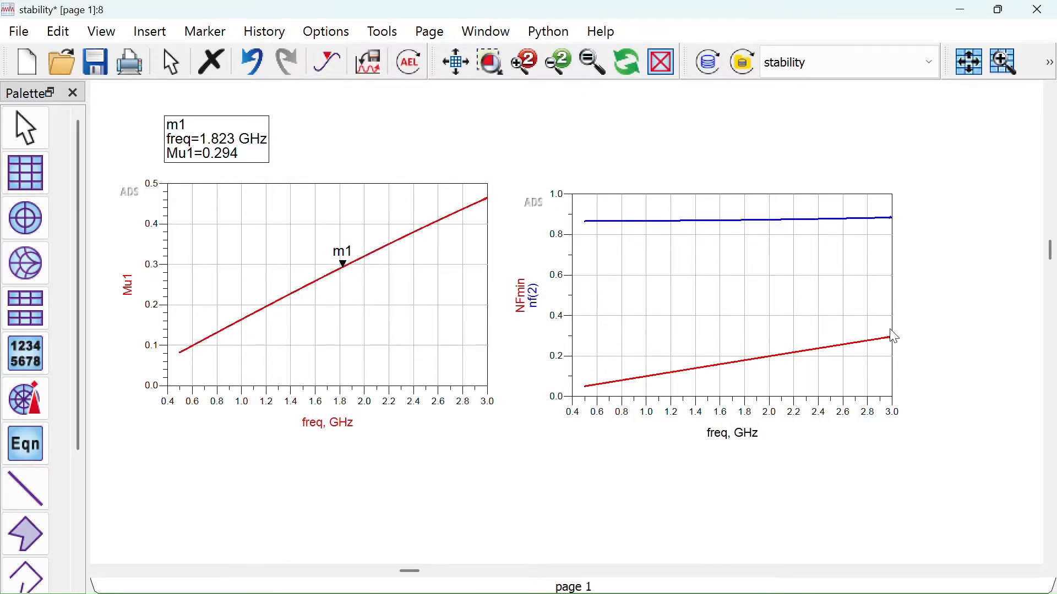
- Insert a marker on the nf(2) trace, set it to 1.8 GHz and save the data display
left_click(329, 64)
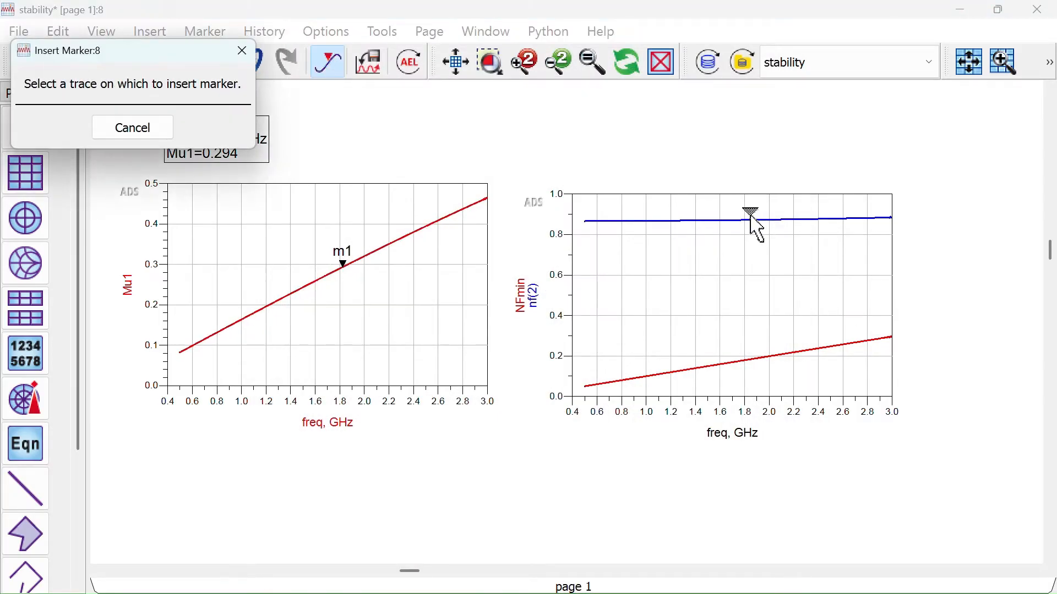
left_click(740, 222)
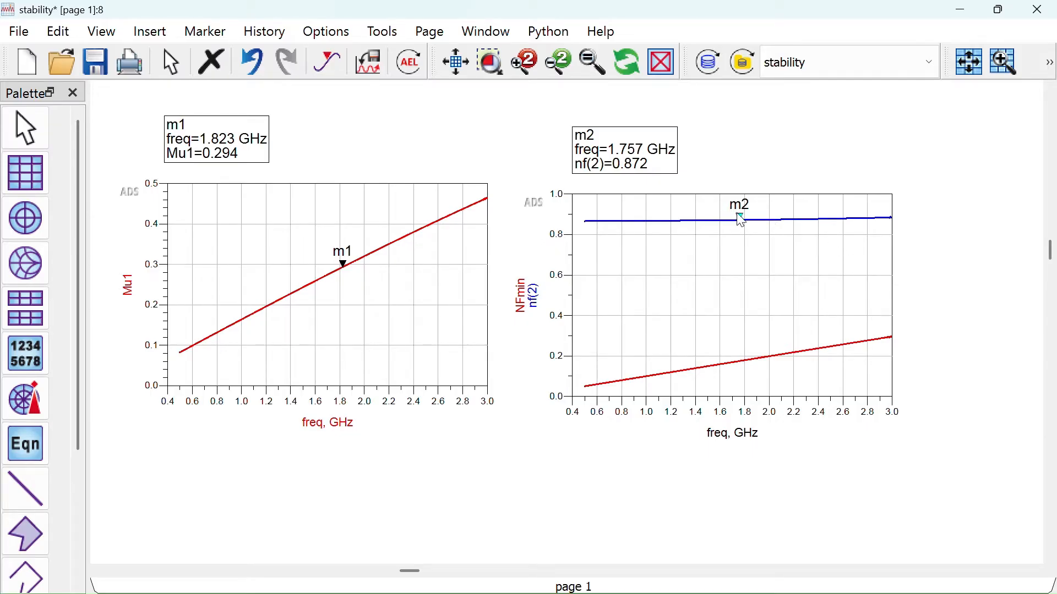
left_click_drag(744, 223, 746, 221)
left_click(467, 72)
left_click(98, 74)
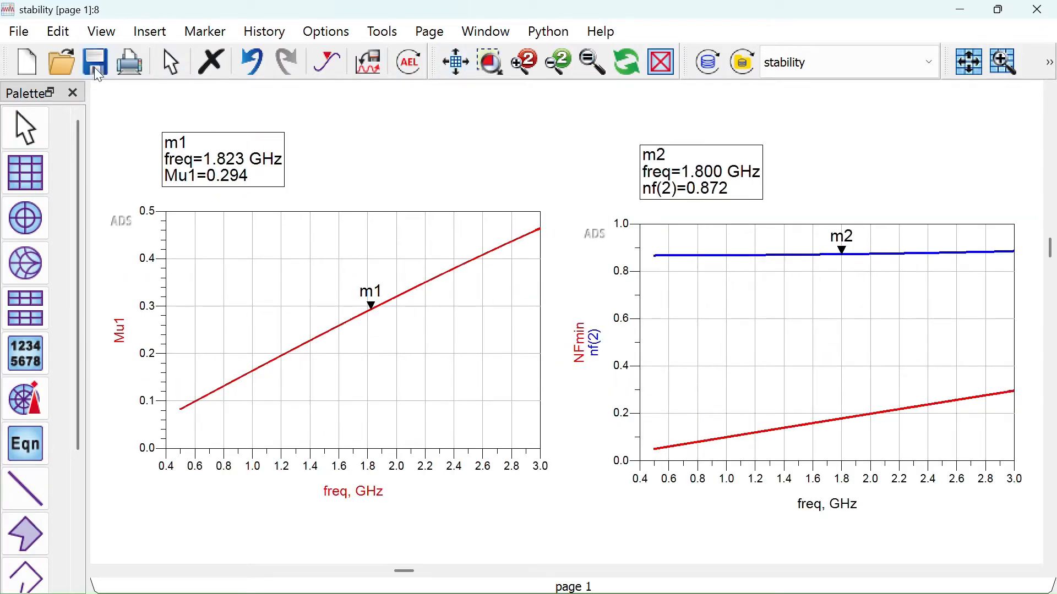
- Insert a rectangular plot of S(2,1) in dB below the Mu1 plot and thicken its trace to 3.0 points
scroll(532, 290, "down", 2)
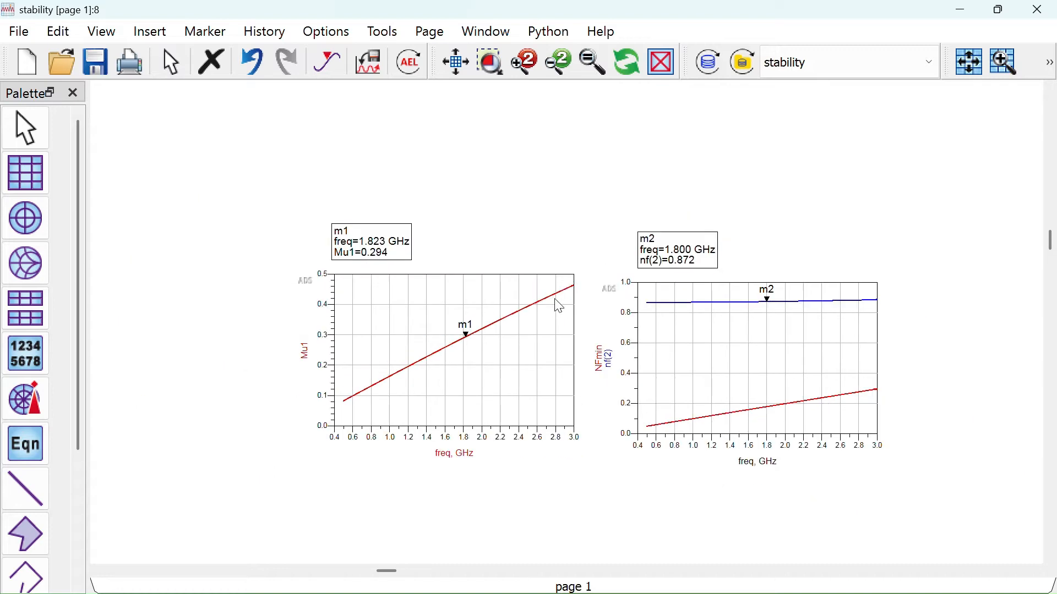
left_click_drag(650, 392, 530, 290)
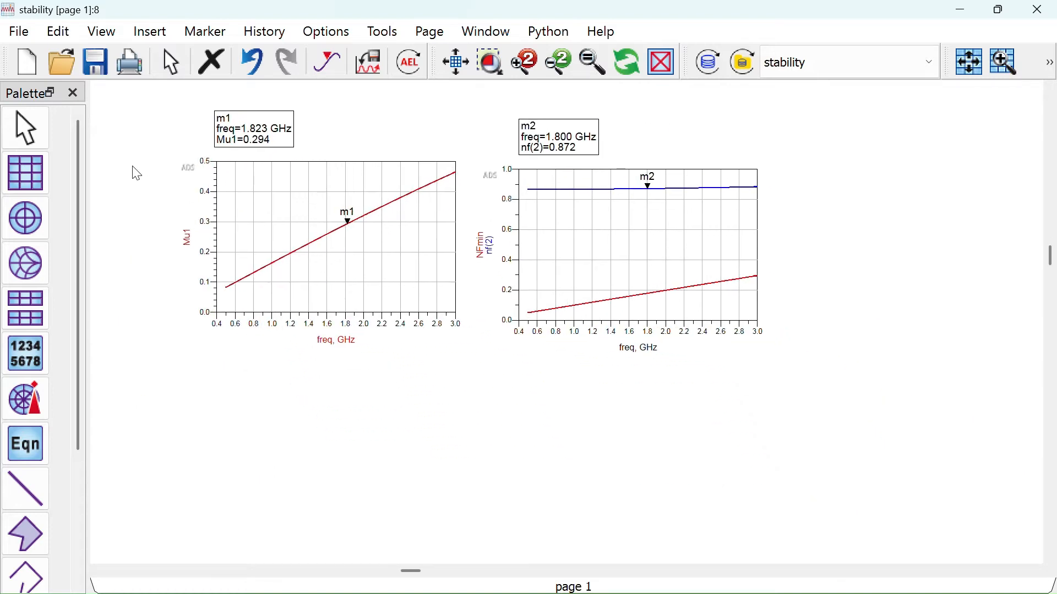
left_click(23, 188)
left_click(206, 385)
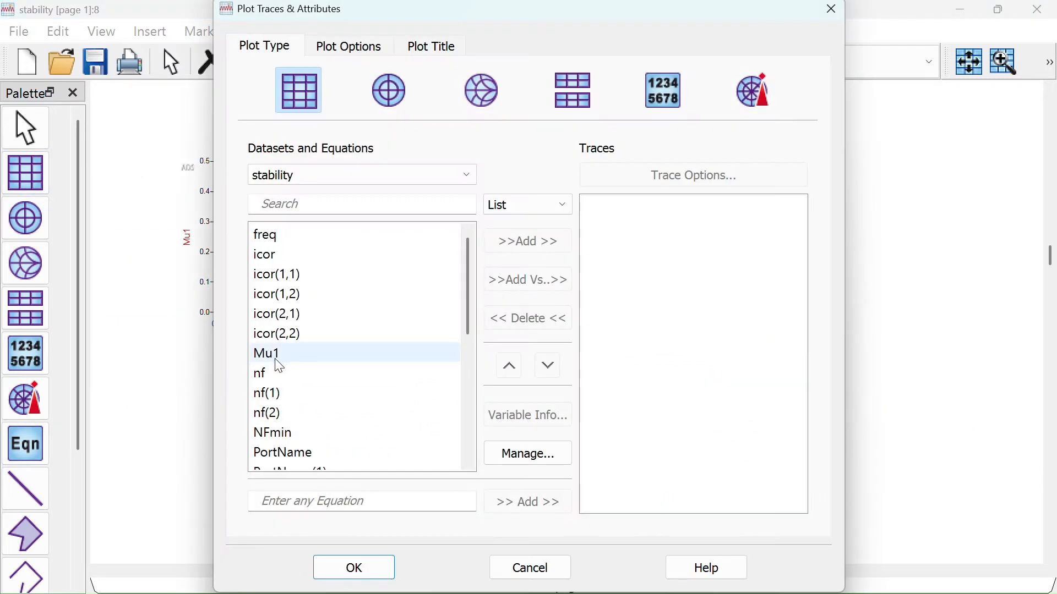
scroll(317, 371, "down", 4)
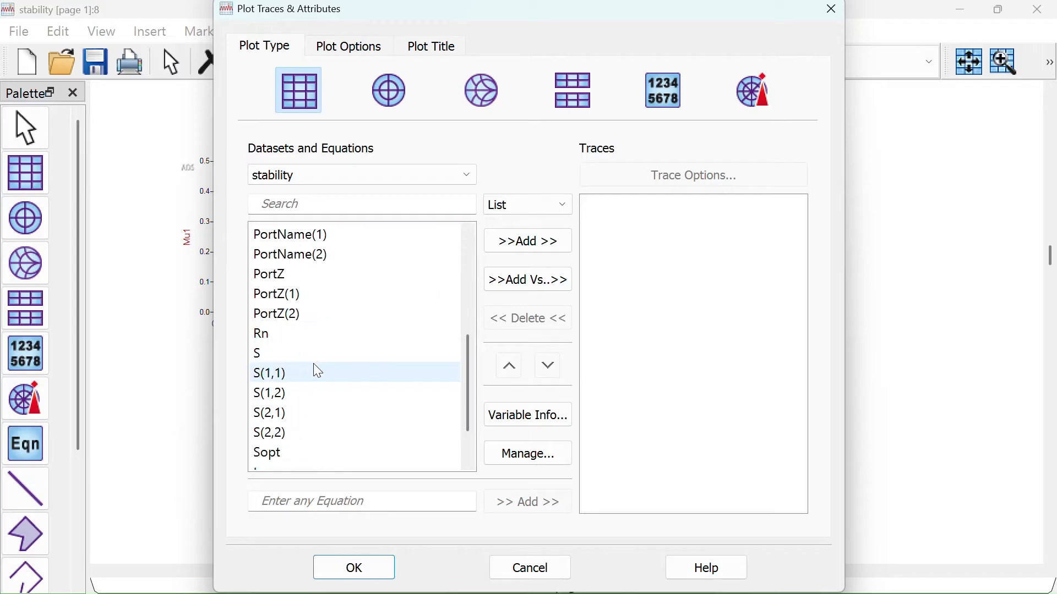
double_click(298, 414)
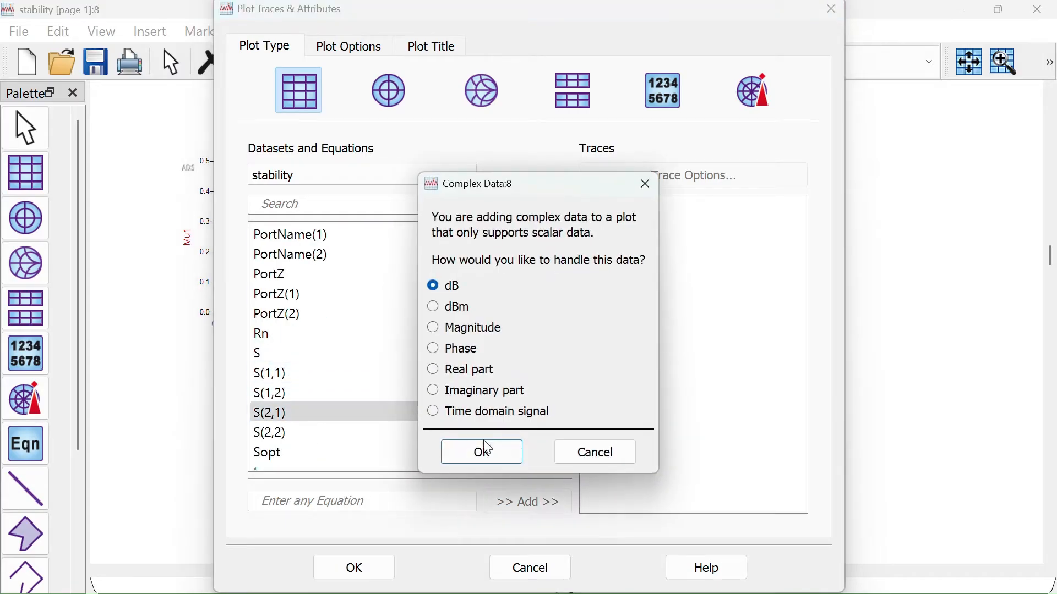
left_click(330, 560)
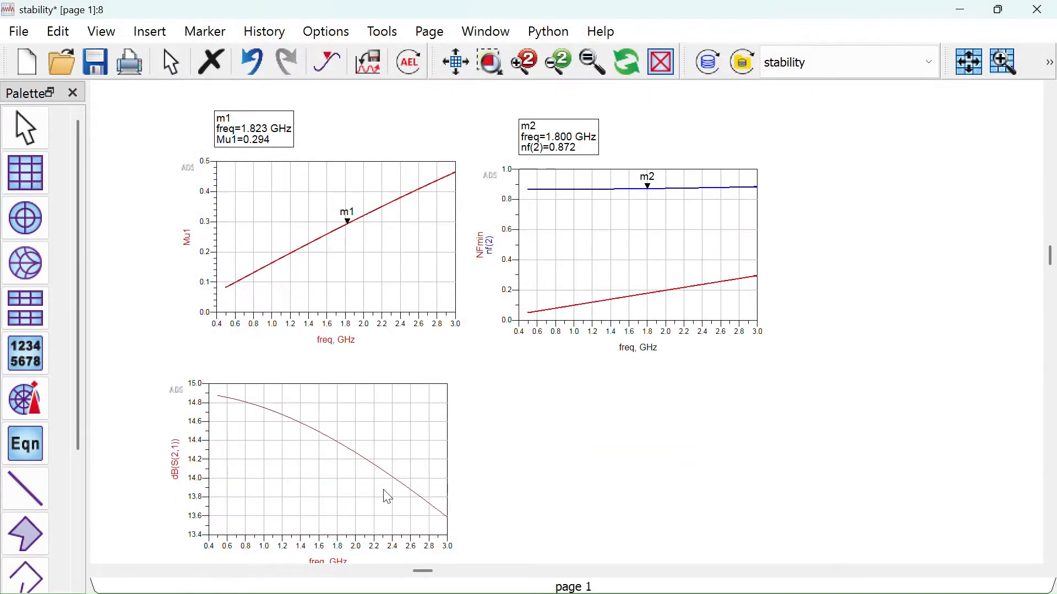
double_click(354, 459)
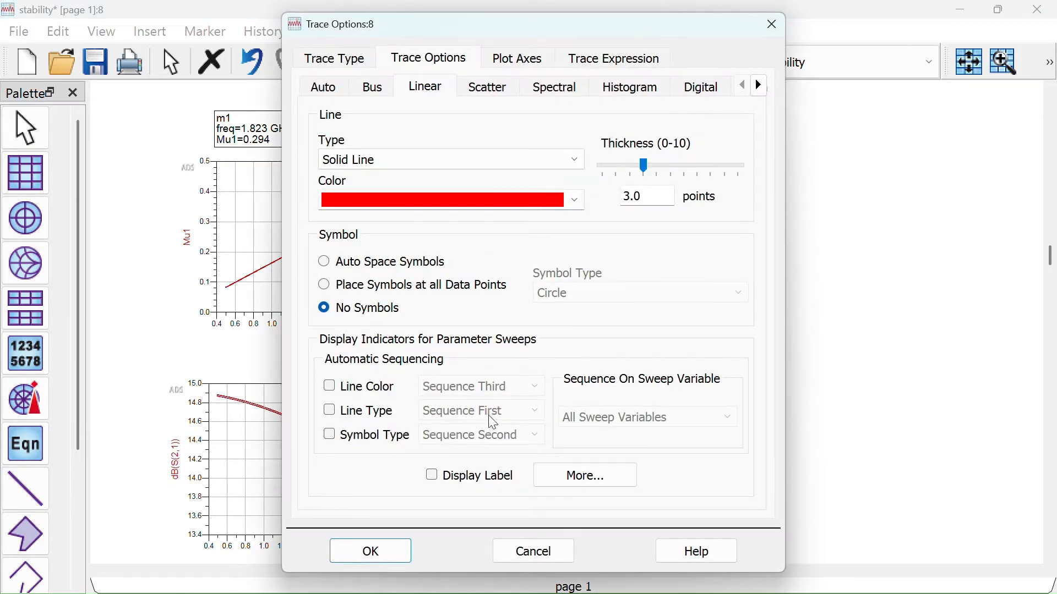
left_click(382, 540)
- Insert a marker on the dB(S(2,1)) trace, shift the plot slightly down and fine-tune the marker to about 1.8 GHz
left_click(329, 63)
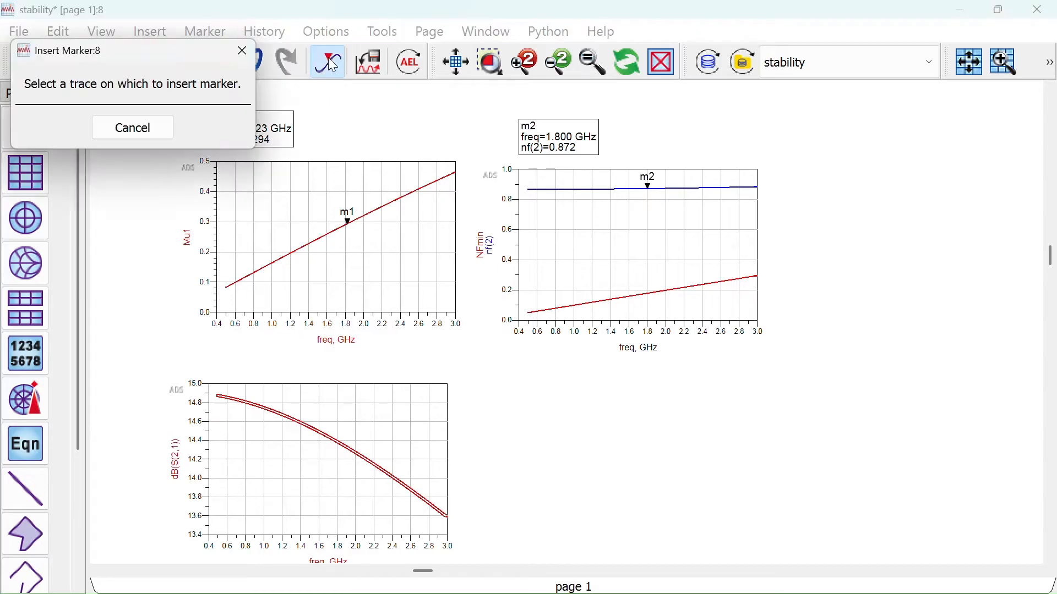
left_click(338, 441)
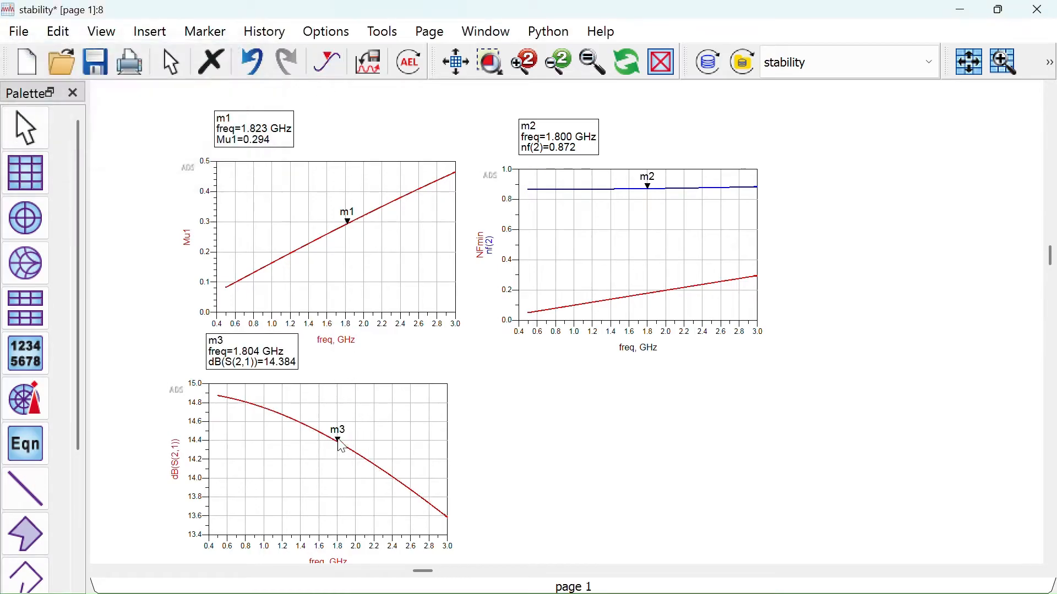
left_click_drag(290, 440, 288, 447)
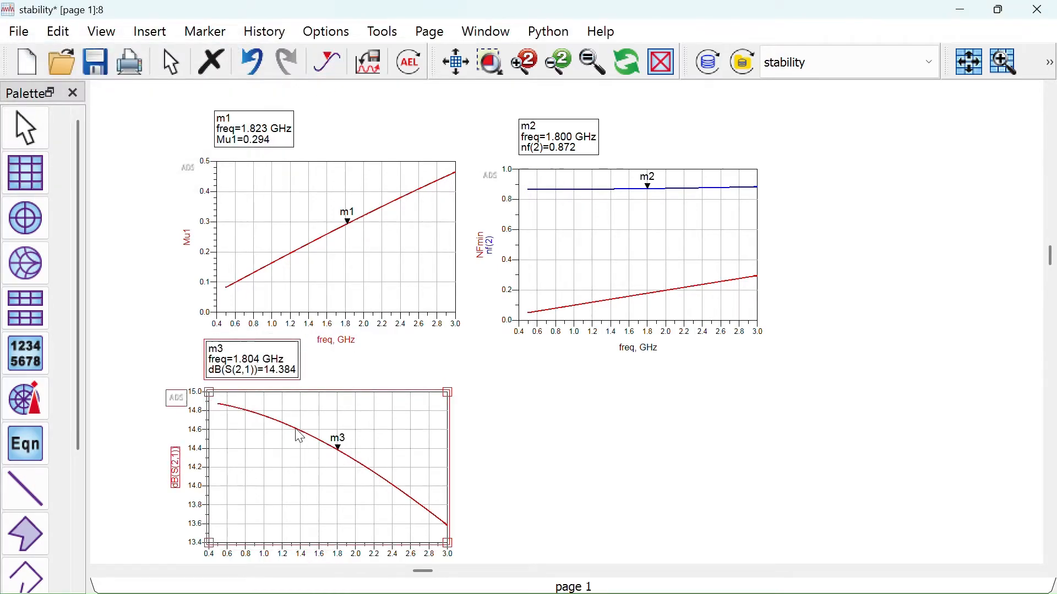
left_click(339, 450)
key("Left")
key("Left")
key("Left")
key("Left")
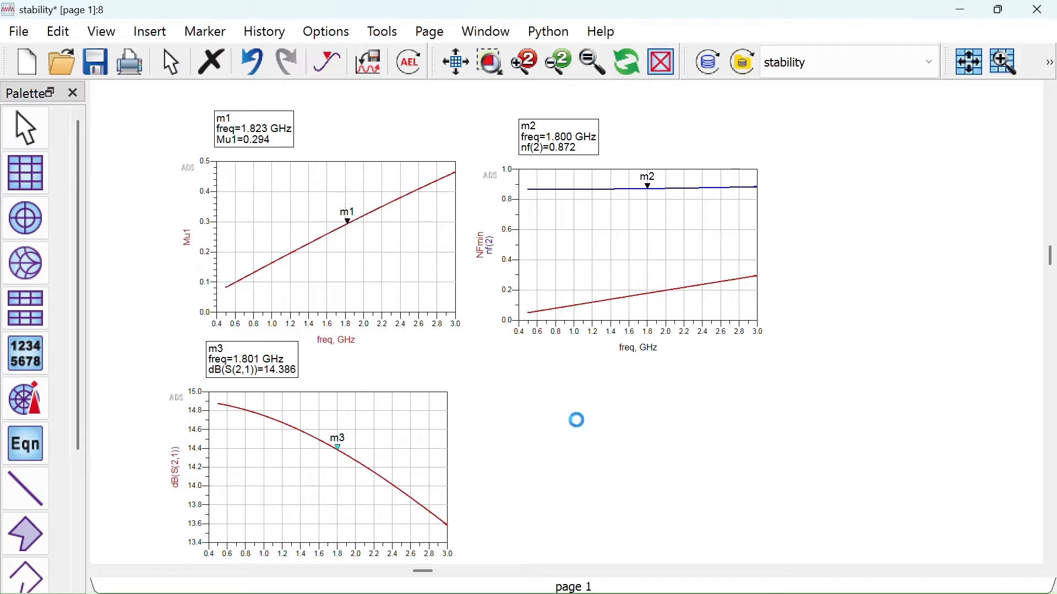
left_click(544, 417)
- Save the data display, minimize it and return to the stability schematic
left_click(93, 62)
left_click(962, 11)
left_click(403, 319)
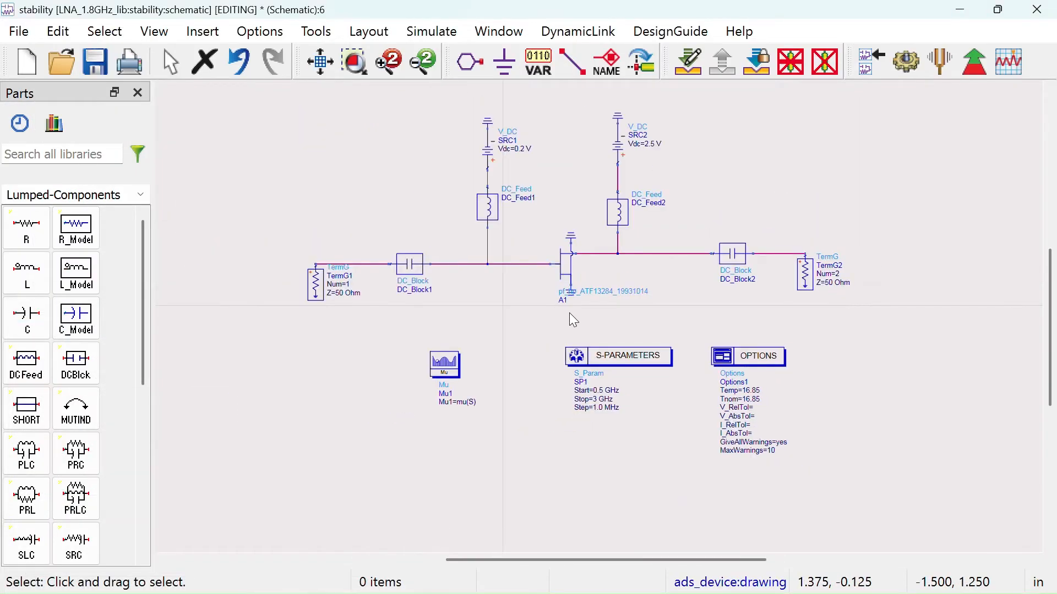
- Place a resistor and a capacitor connected in series in the free space below the input termination
left_click_drag(698, 359, 652, 358)
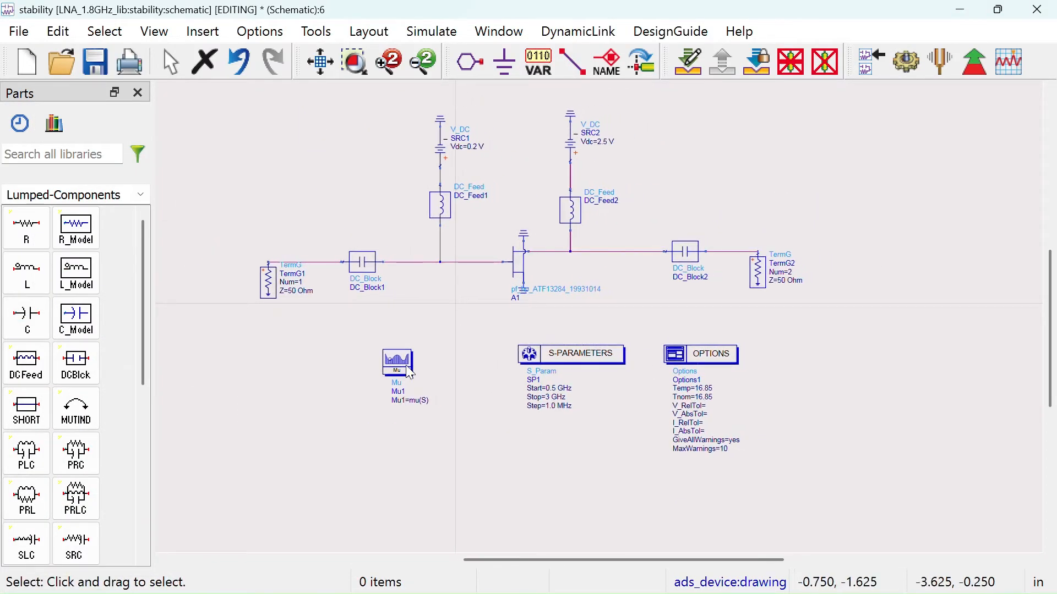
left_click(26, 227)
left_click(237, 406)
key("Escape")
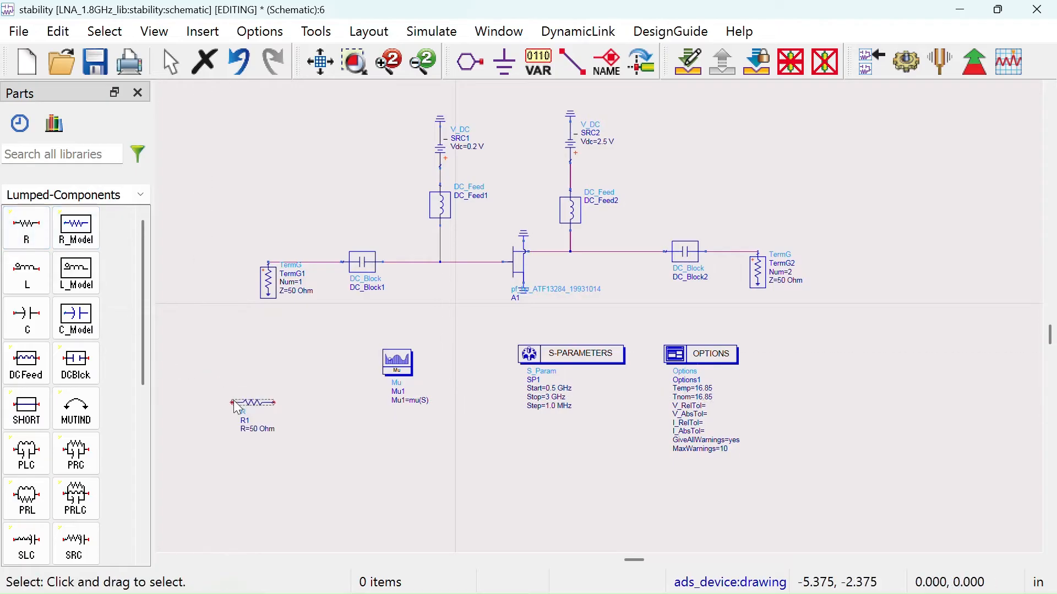
left_click(26, 318)
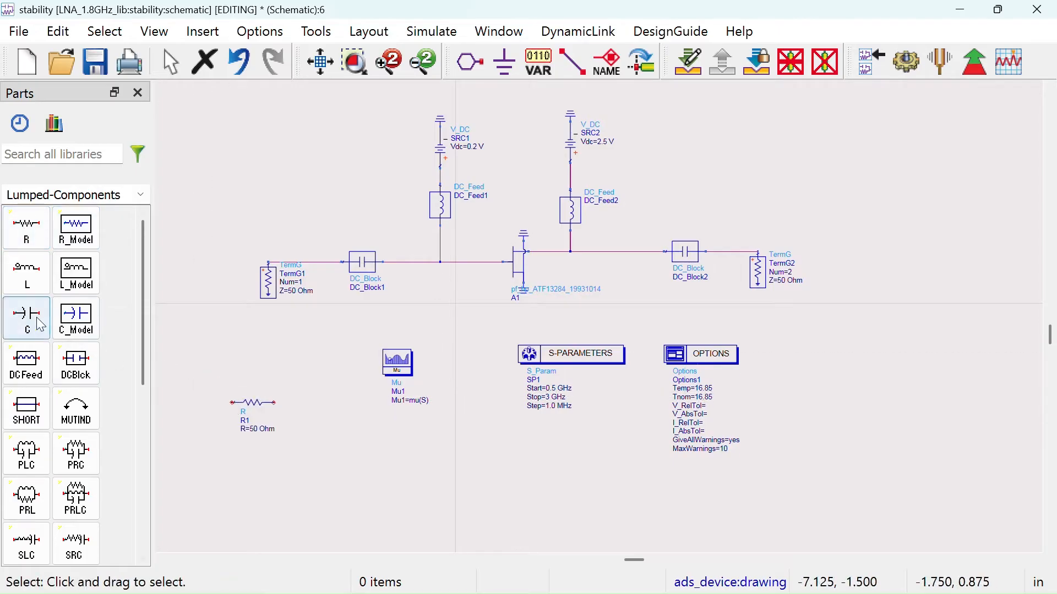
left_click(275, 410)
key("Escape")
- Rotate the series resistor and capacitor upright, attach them to the gate line before the transistor and ground the capacitor's free end
left_click(245, 410)
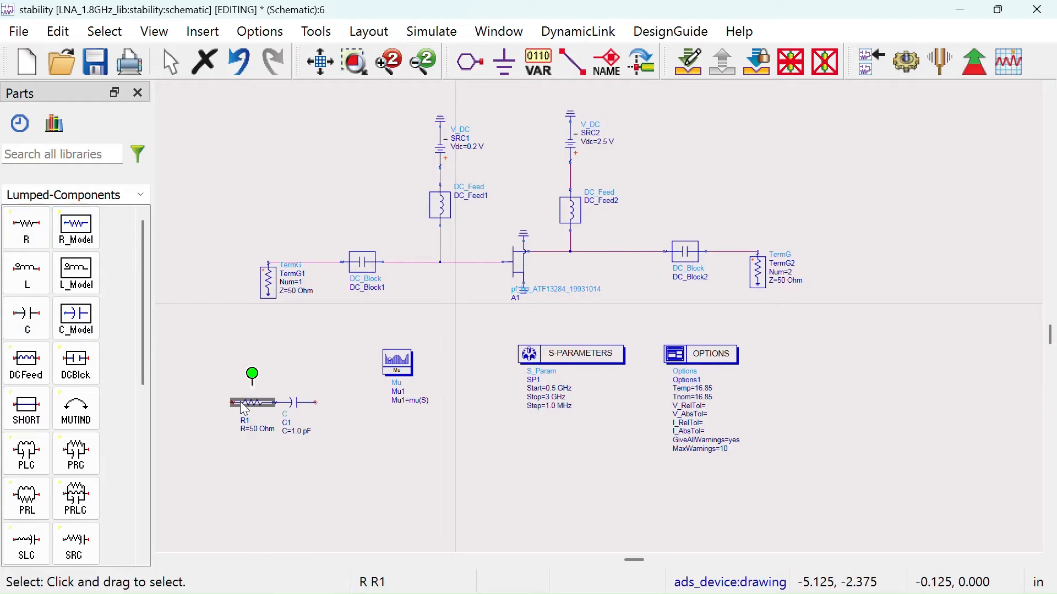
left_click_drag(208, 384, 358, 447)
key("ctrl+r")
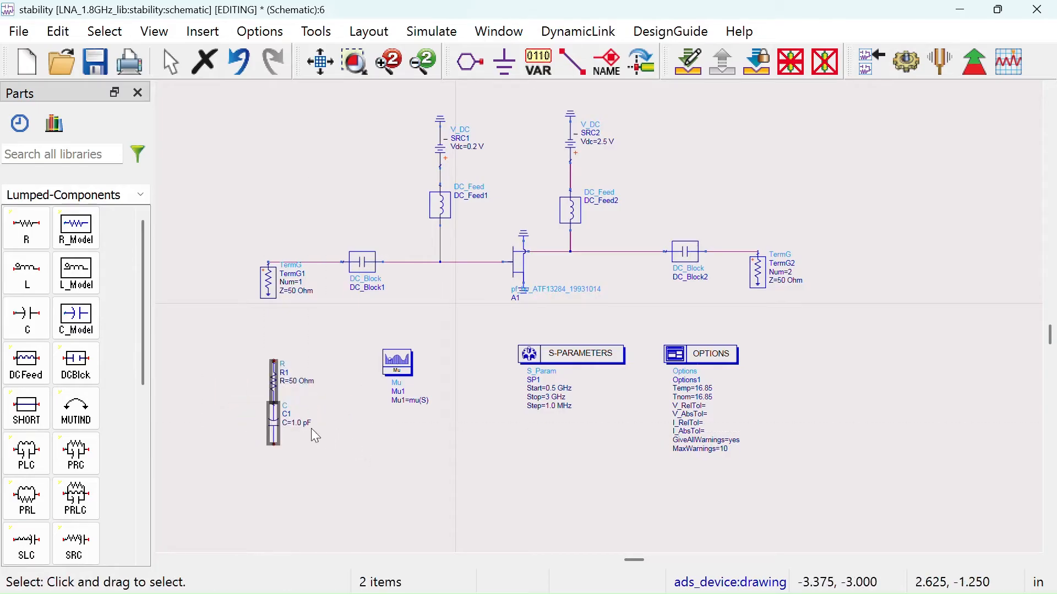
left_click_drag(272, 386, 461, 286)
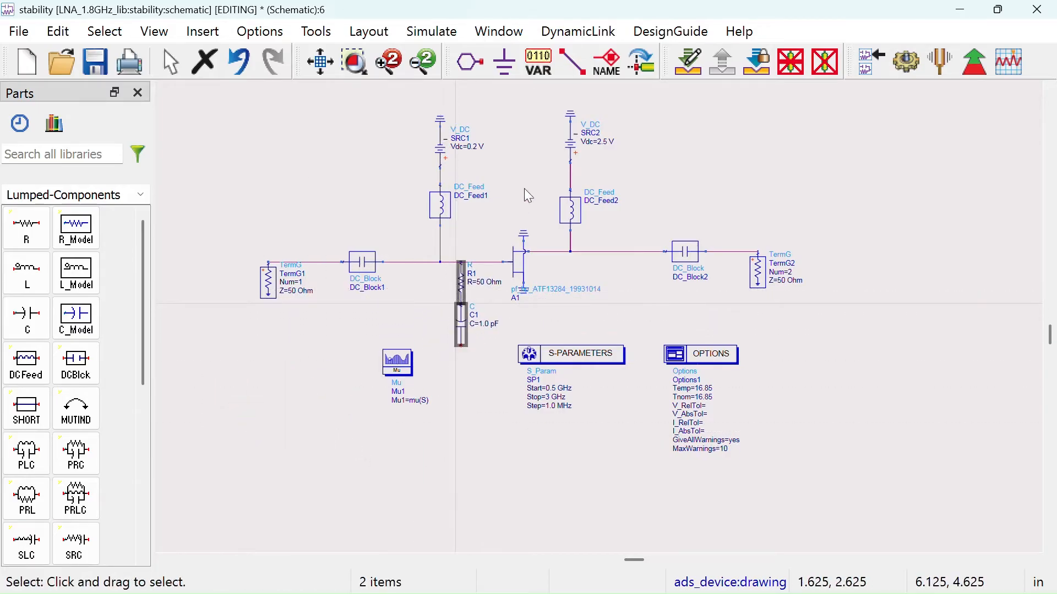
left_click(506, 70)
left_click(462, 347)
key("Escape")
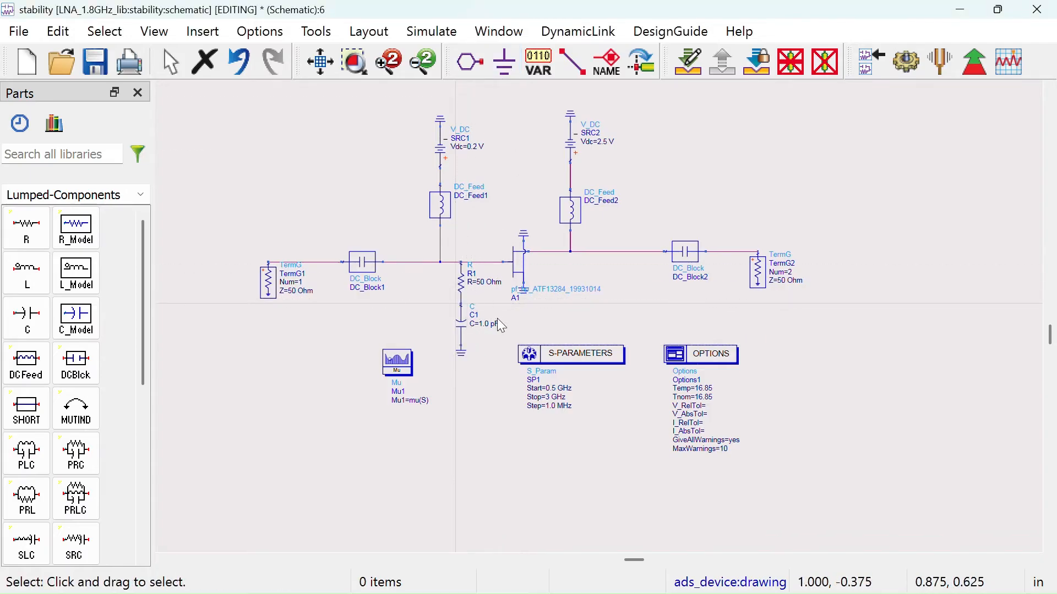
- Set the gate shunt capacitor to 3.3 pF and its series resistor to 280 Ohm
scroll(497, 318, "up", 2)
double_click(565, 319)
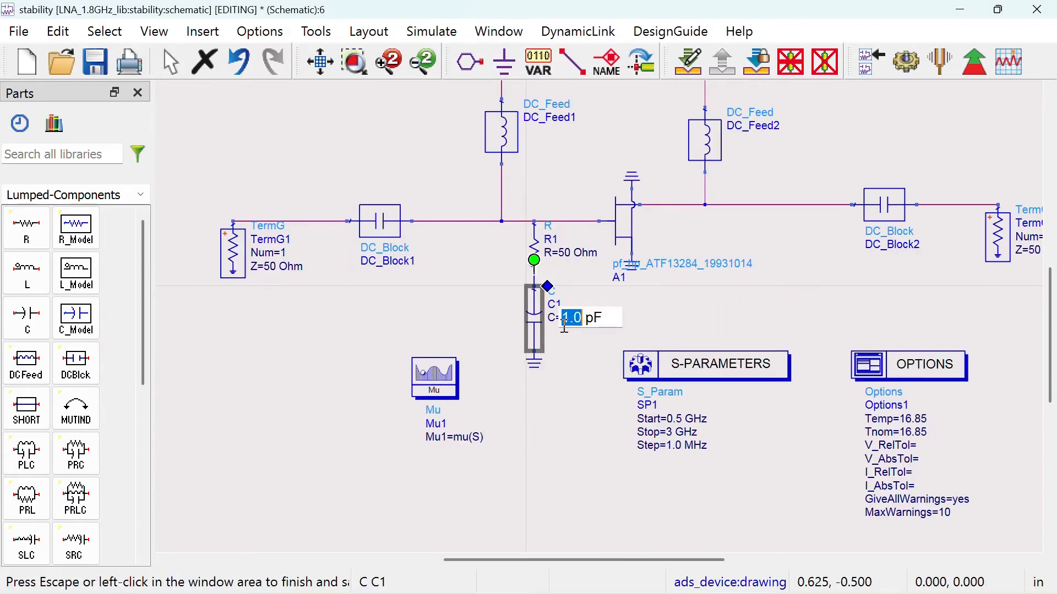
type("3.3")
left_click(567, 345)
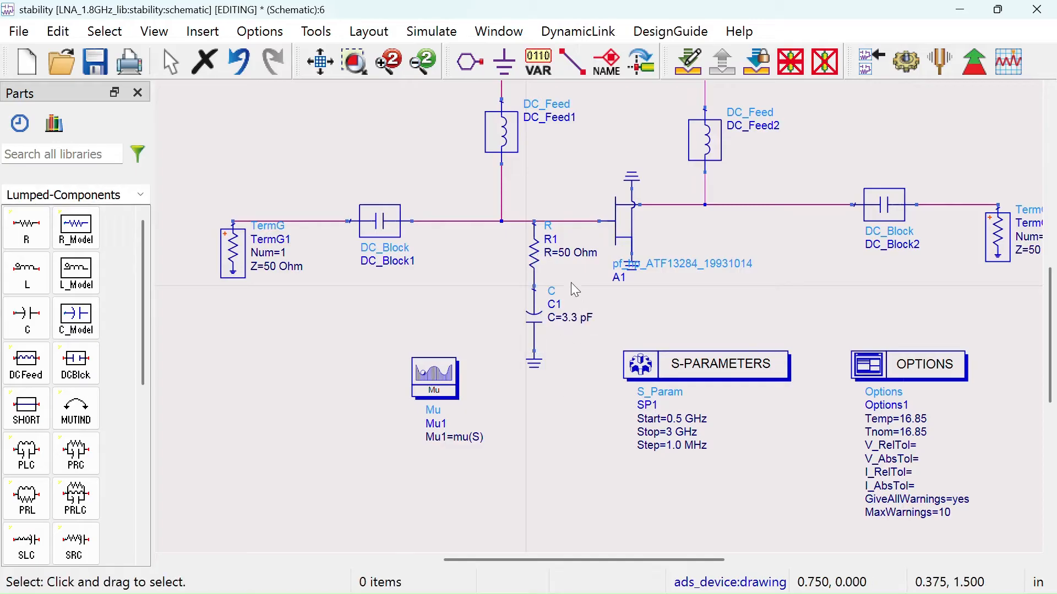
double_click(567, 253)
type("28")
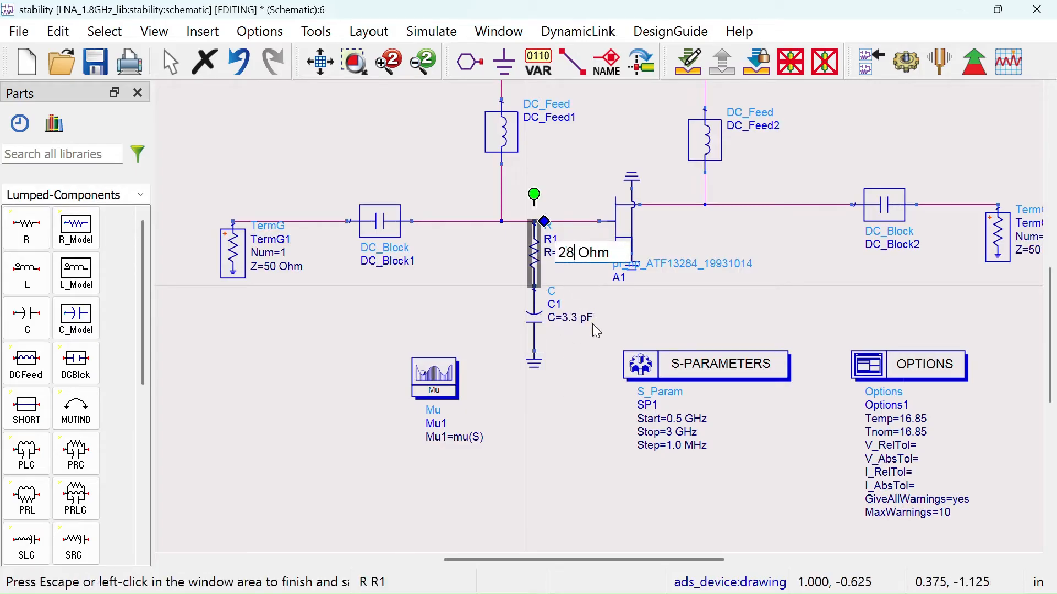
type("0")
left_click(526, 412)
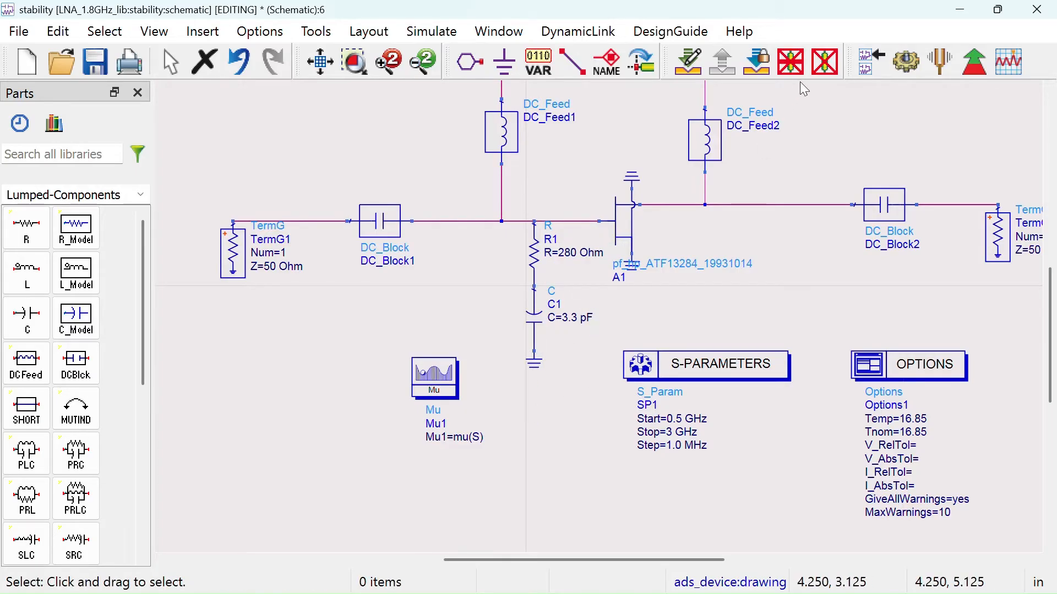
- Simulate the schematic, examine Mu, noise figure, NFmin and gain near 1.8 GHz in the maximized data display, and minimize it
scroll(613, 174, "down", 1)
left_click_drag(613, 174, 507, 250)
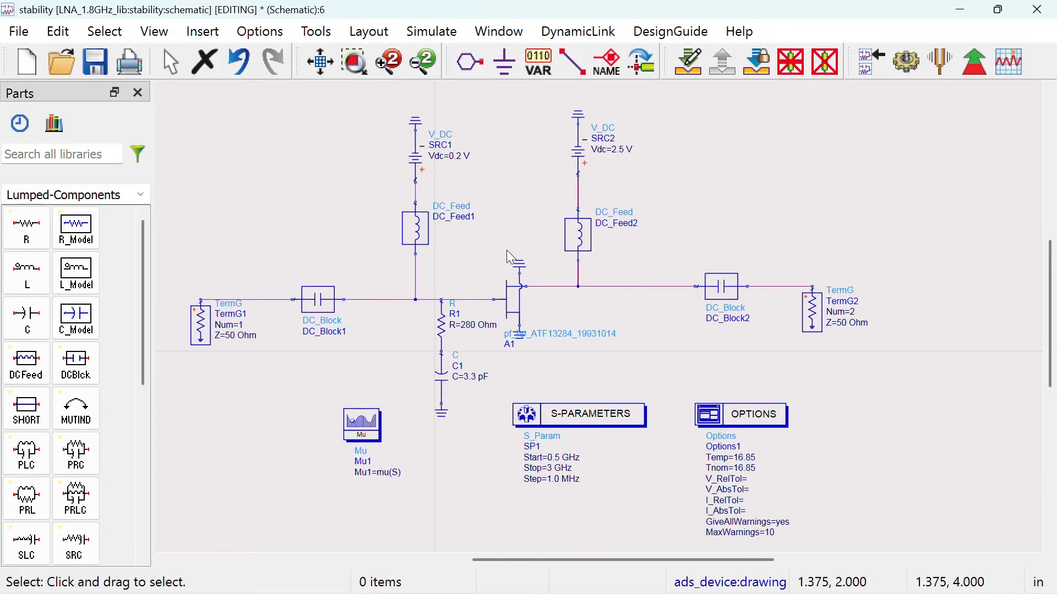
left_click(908, 62)
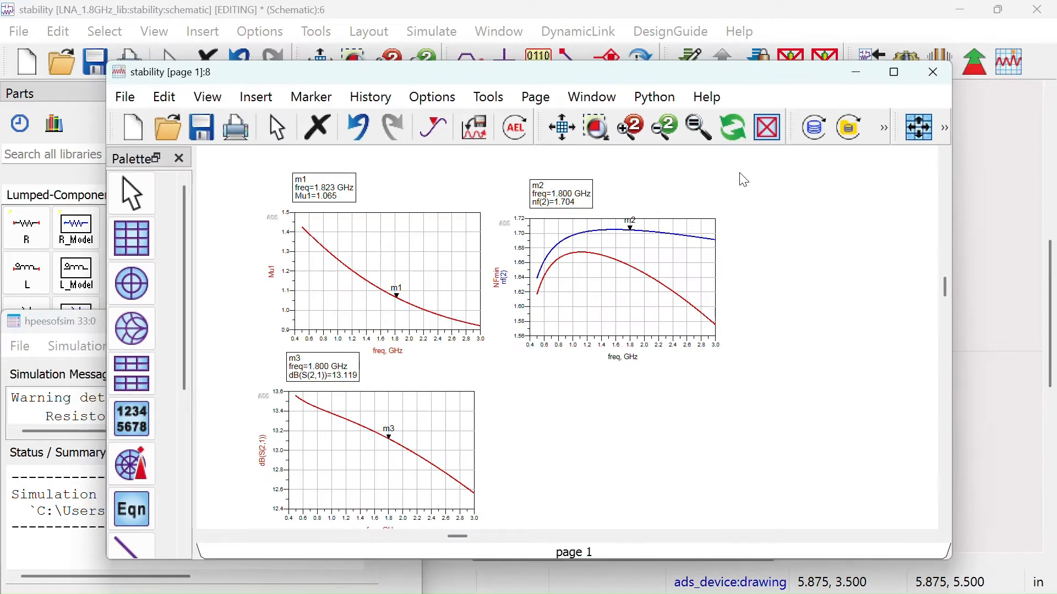
left_click(894, 73)
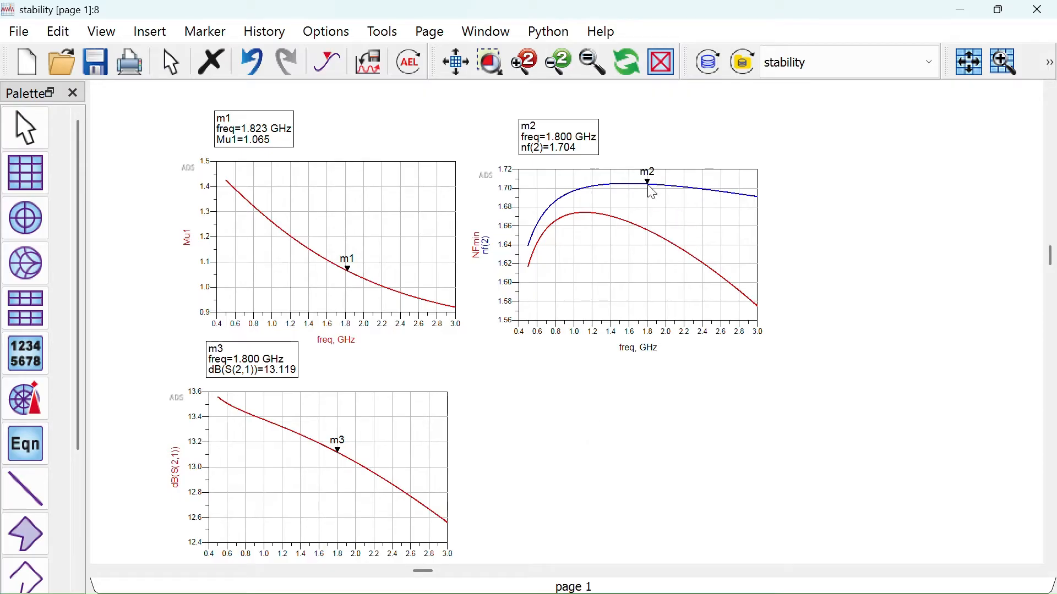
mouse_move(650, 236)
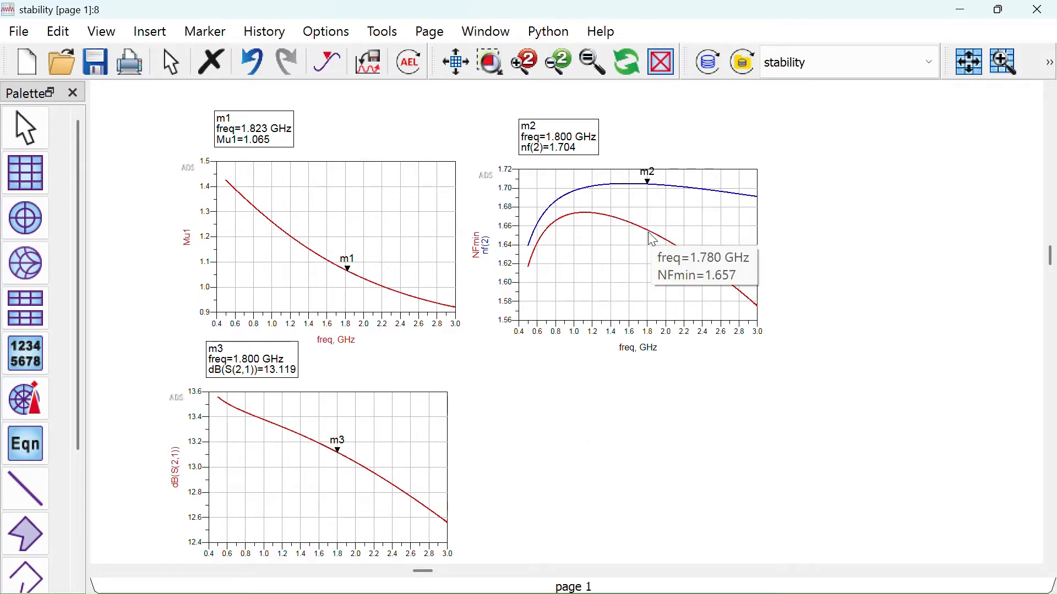
left_click(970, 15)
- Set the gate shunt resistor R1 to 380 Ohm
left_click(468, 328)
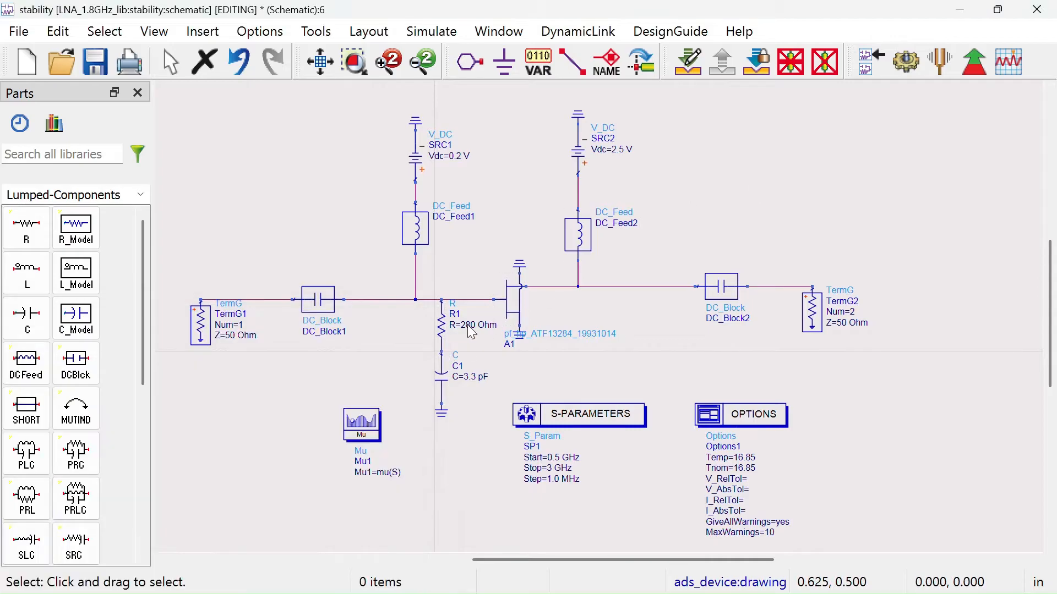
scroll(472, 332, "up", 3)
double_click(569, 317)
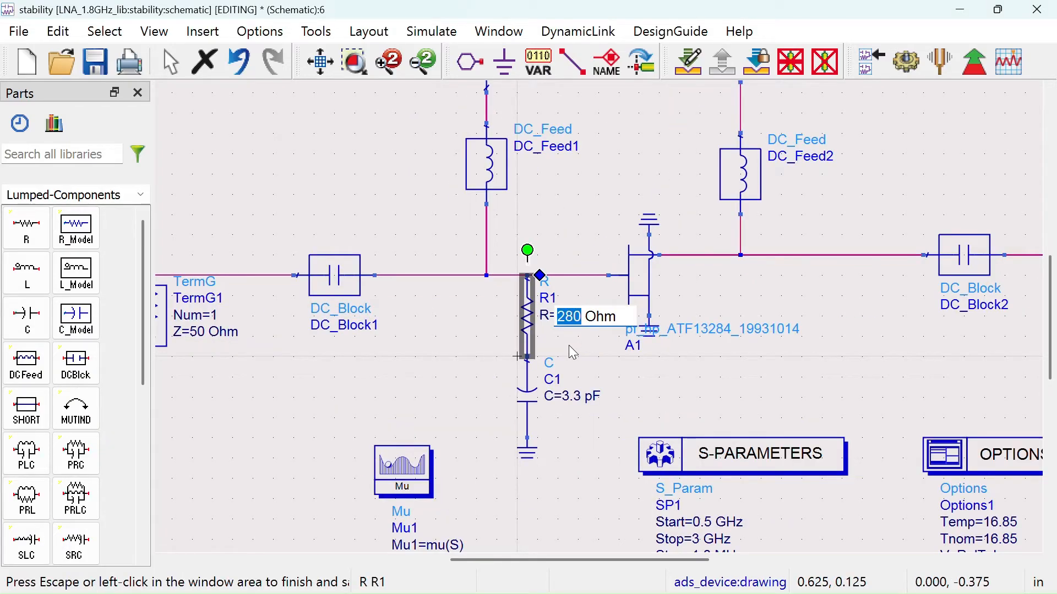
key("BackSpace")
type("380")
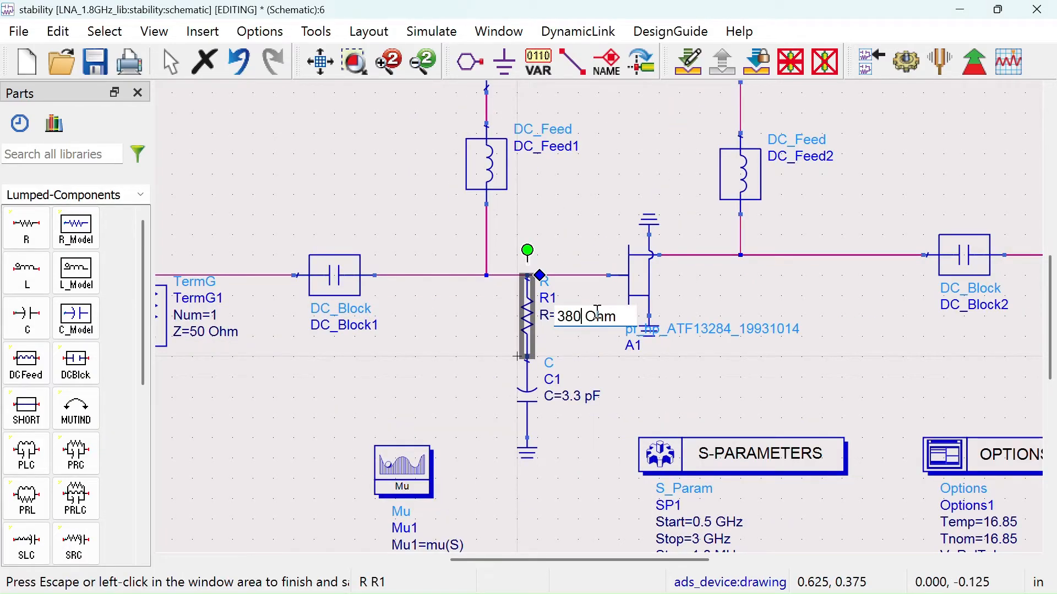
left_click(667, 128)
- Rerun the simulation with the new shunt resistor, examine the Mu, noise figure and gain markers, and return to the schematic
left_click(906, 61)
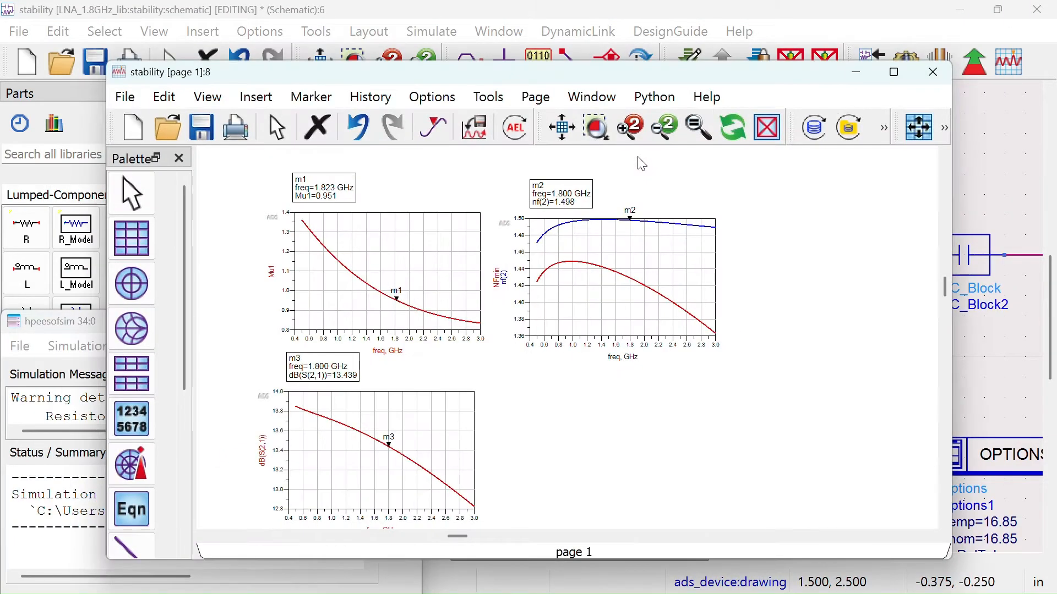
left_click(894, 74)
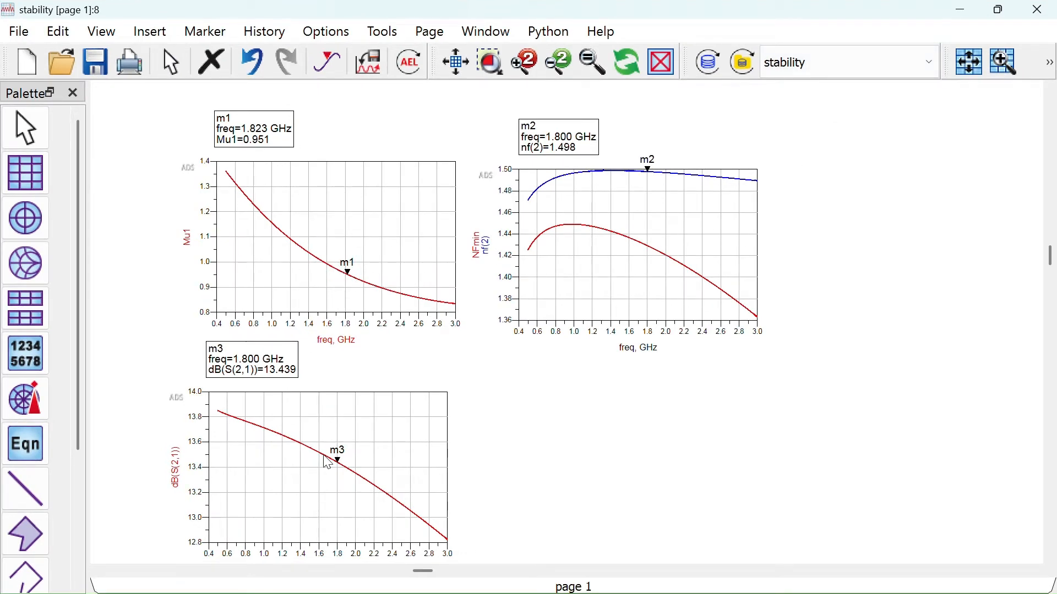
left_click(959, 9)
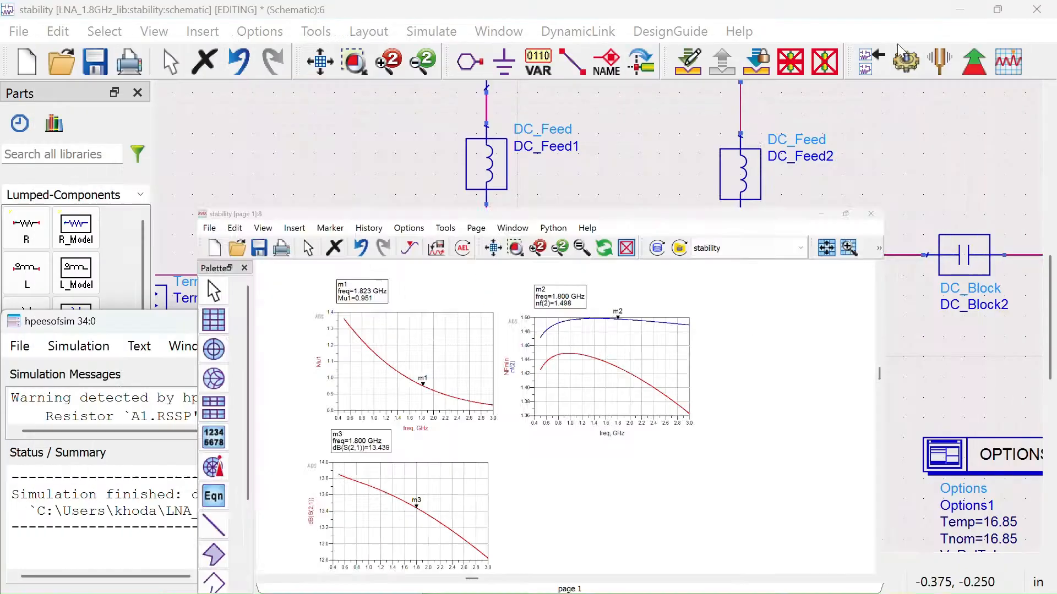
- Set the gate shunt resistor R1 to 270 Ohm
left_click(565, 314)
type("270 Ohm")
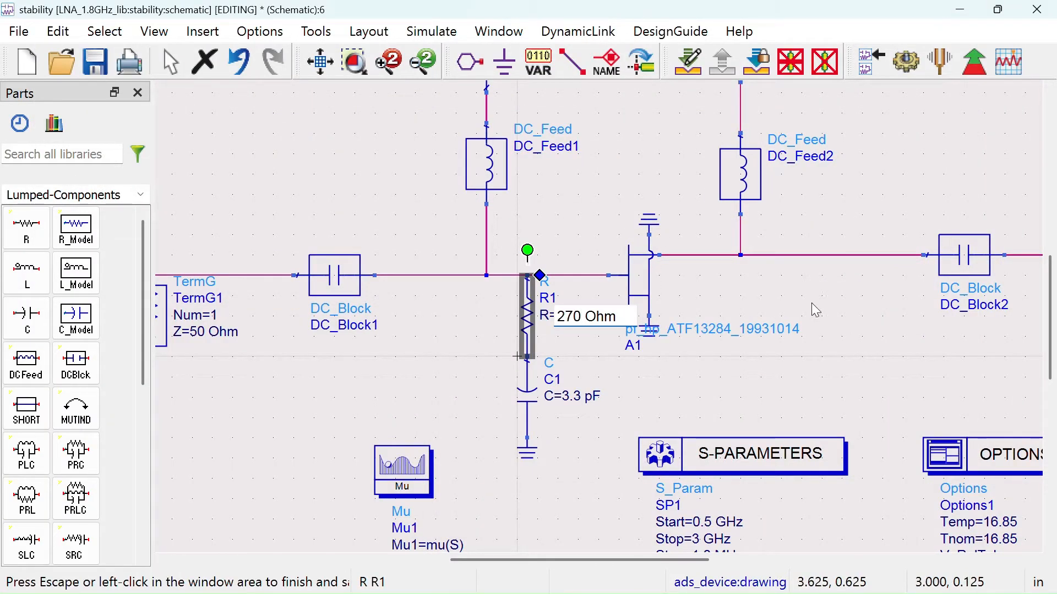
left_click(571, 341)
- Insert a series resistor in the drain line between DC_Feed2 and DC_Block2 and delete the wire segment bypassing it
left_click(26, 227)
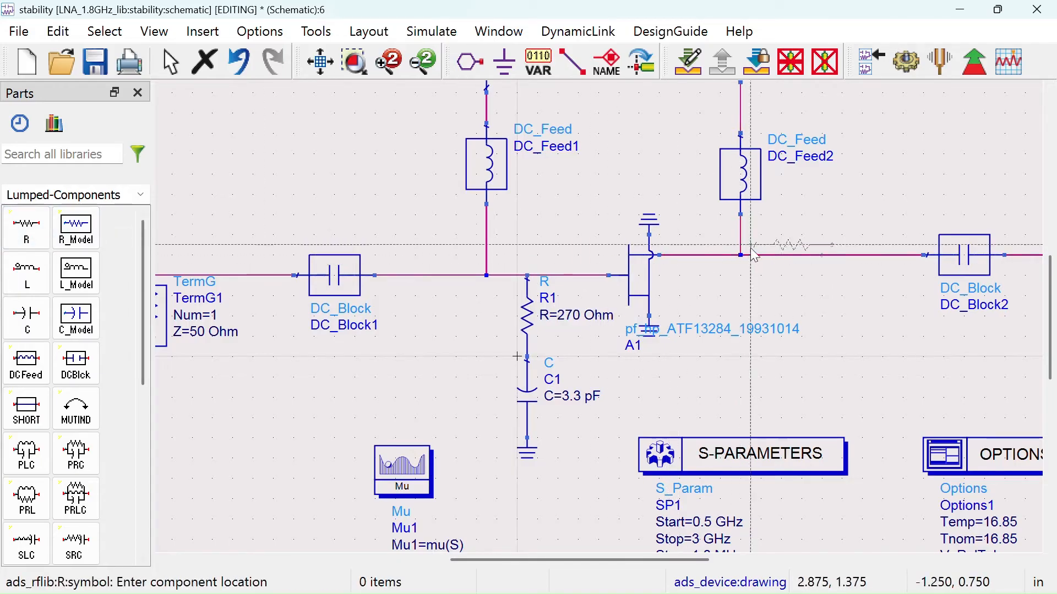
left_click(778, 255)
key("Escape")
left_click(814, 257)
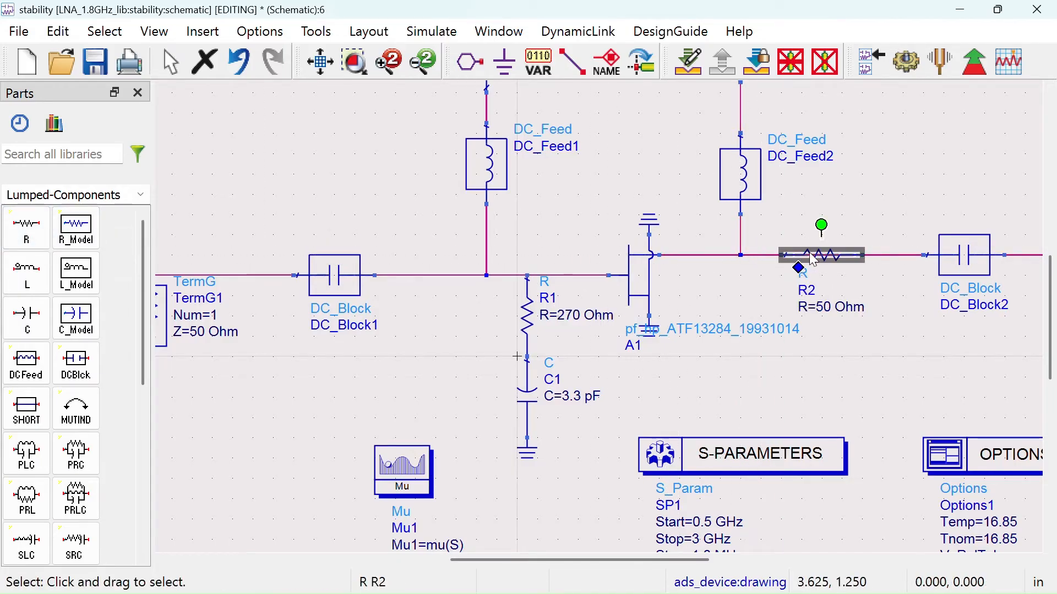
left_click(820, 264)
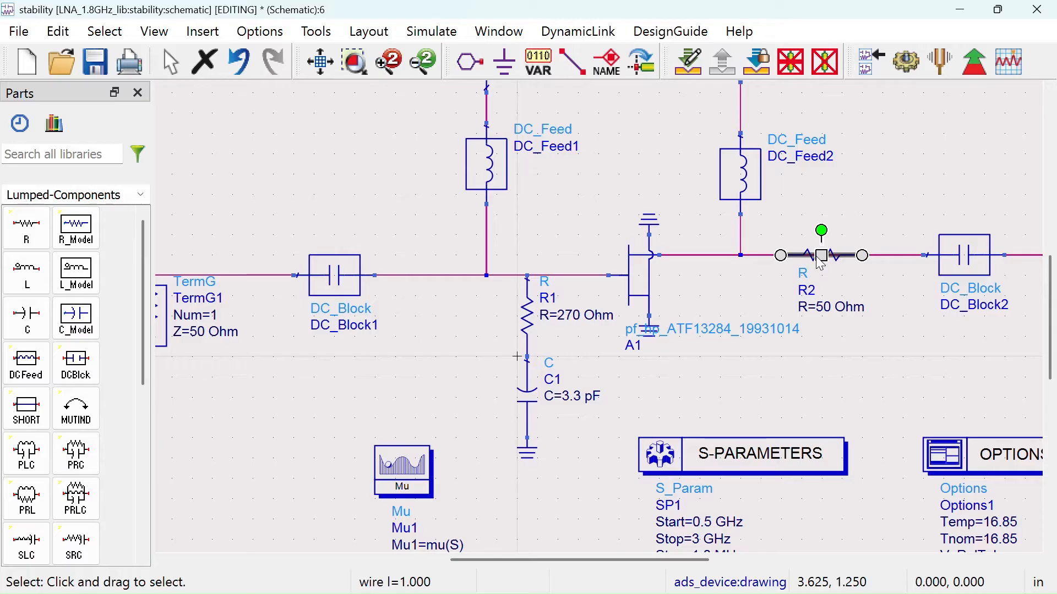
key("Delete")
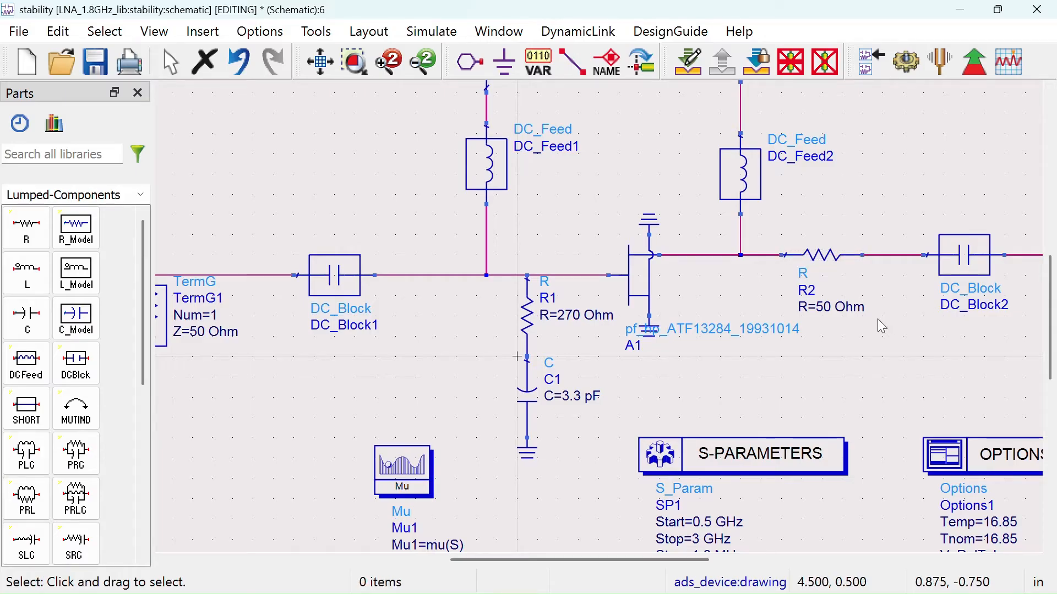
- Set the drain series resistor R2 to 33 Ohm, then simulate and examine the stability, noise and gain plots maximized
double_click(828, 308)
type("33 Ohm")
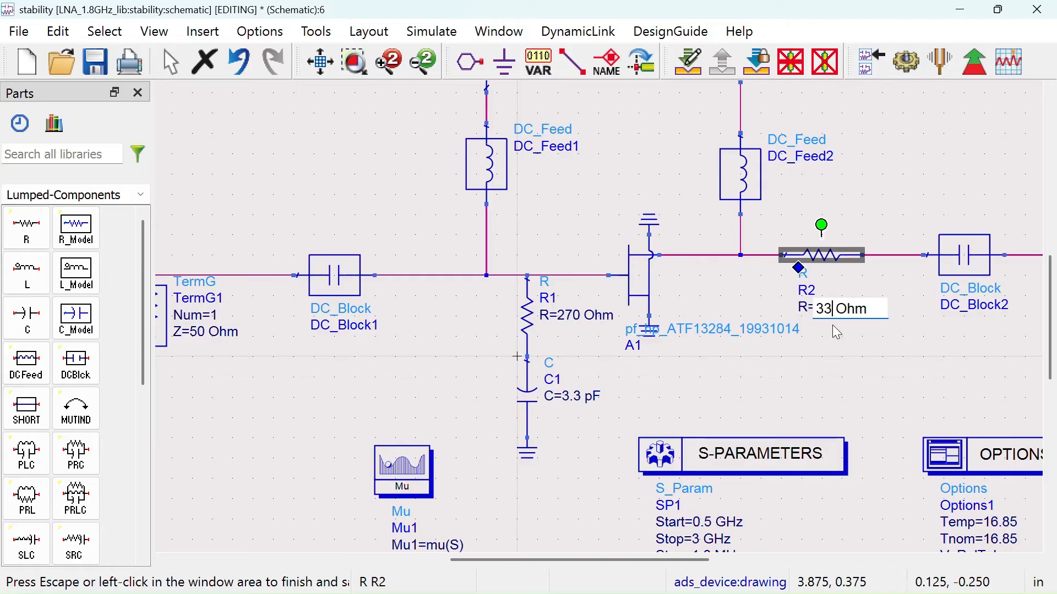
left_click(836, 330)
left_click(896, 66)
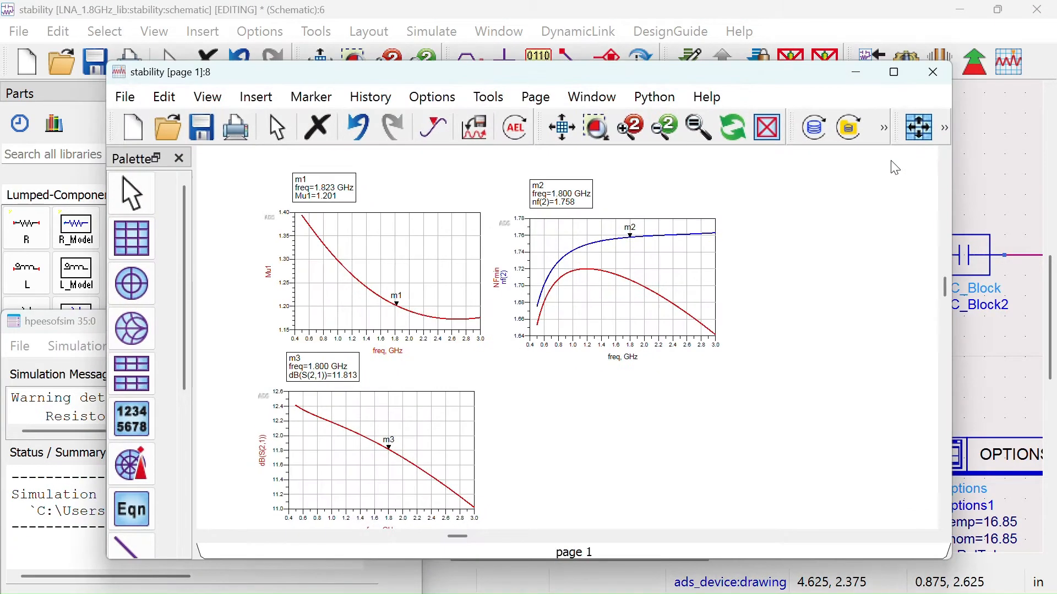
left_click(894, 72)
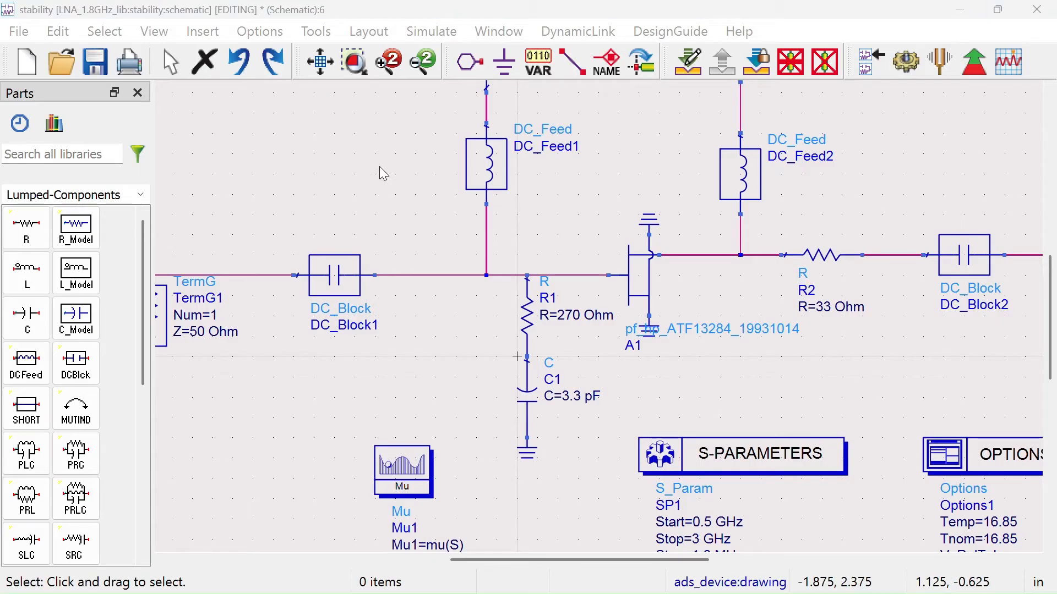
- Set the gate shunt resistor R1 to 500 Ohm, then simulate and check Mu, gain, nf(2) and NFmin around 1.8 GHz
double_click(567, 315)
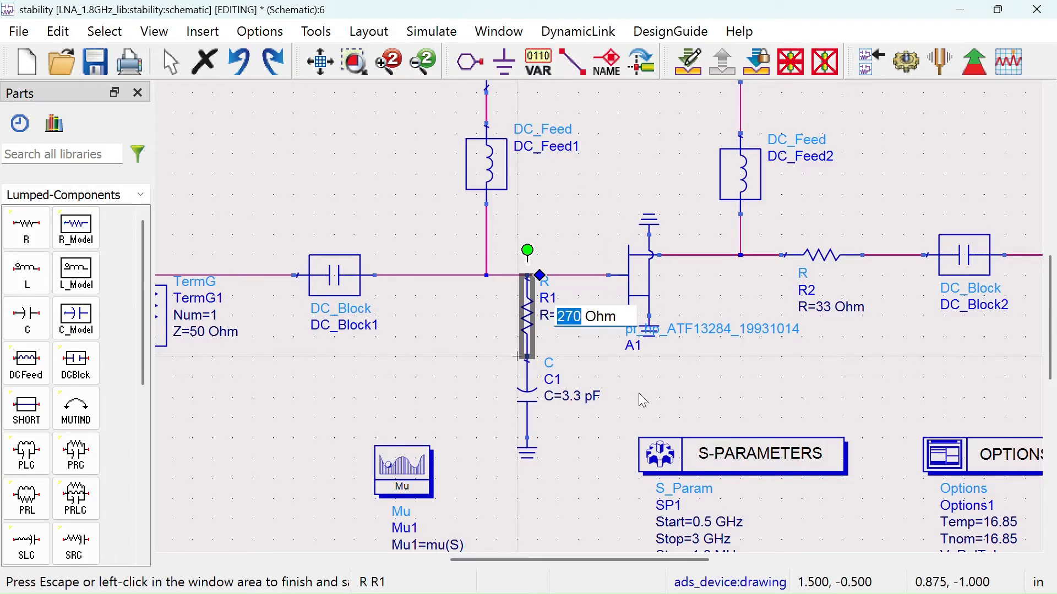
type("500")
key("Return")
left_click(907, 61)
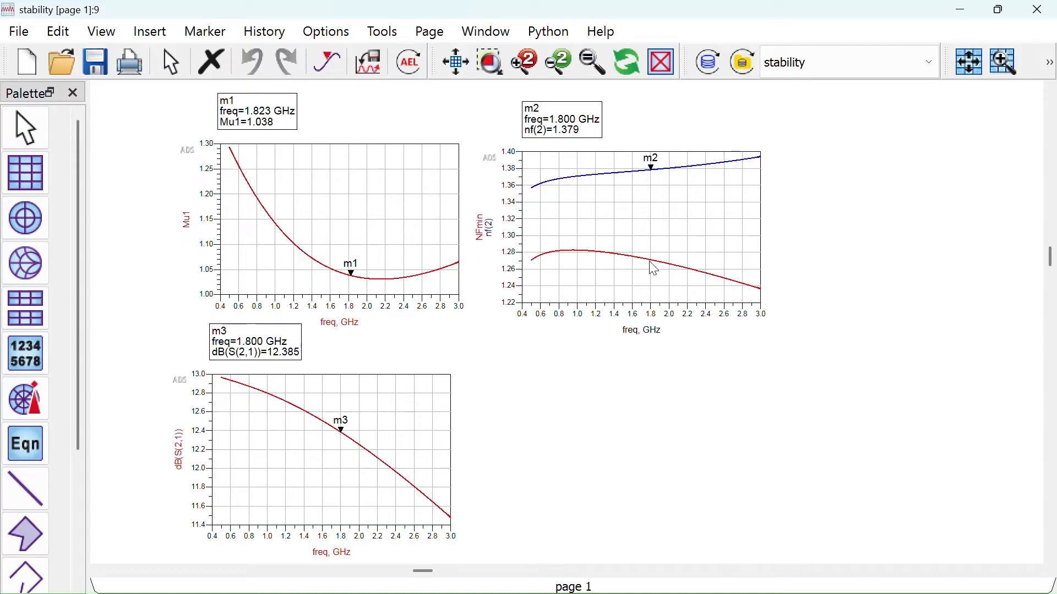
mouse_move(677, 261)
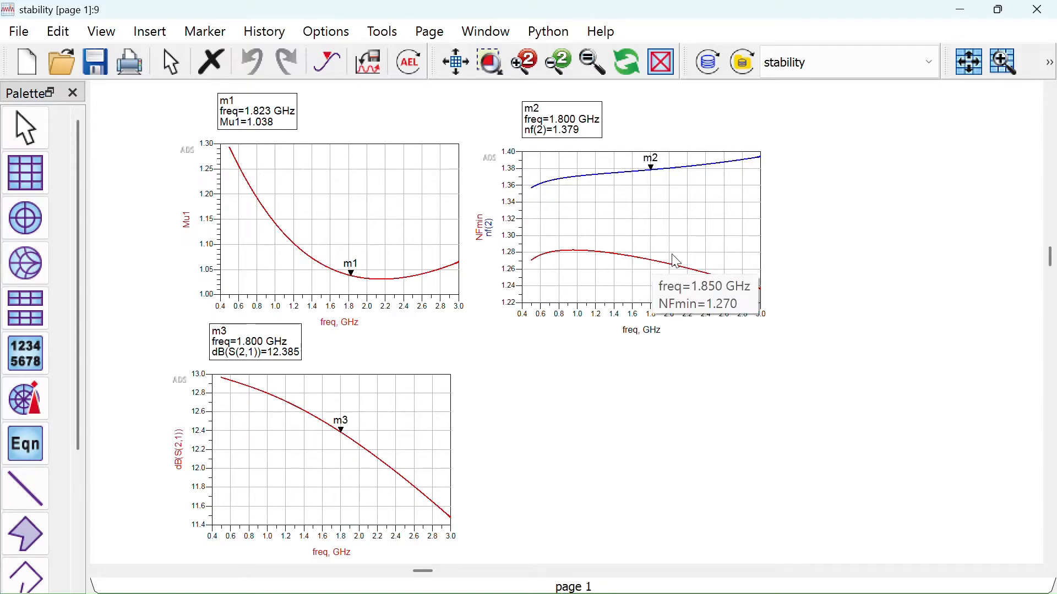
left_click(966, 18)
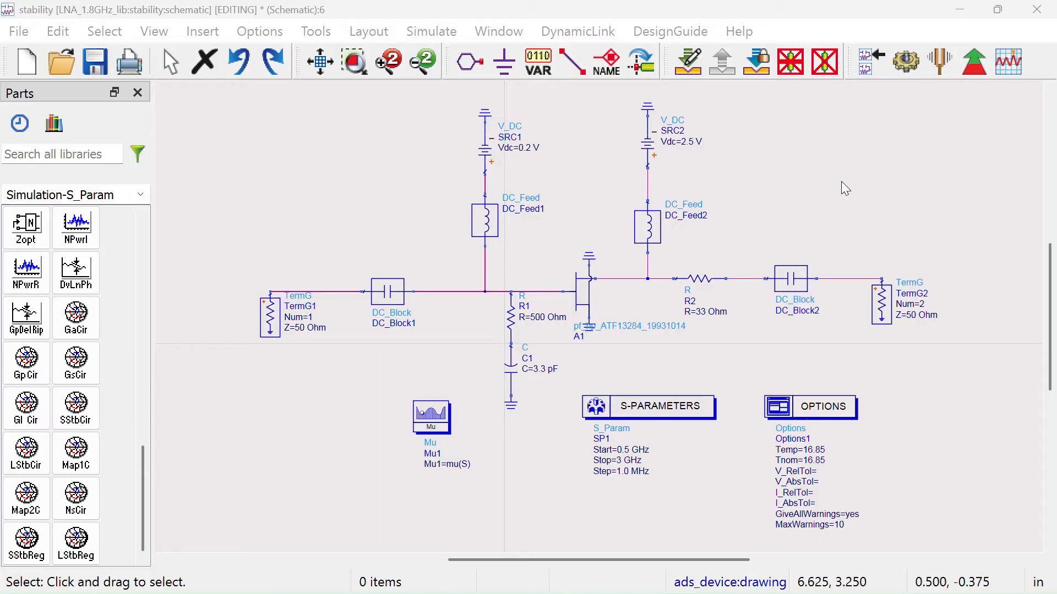
- Deactivate the gate shunt resistor R1 and the drain series resistor R2
left_click(514, 325)
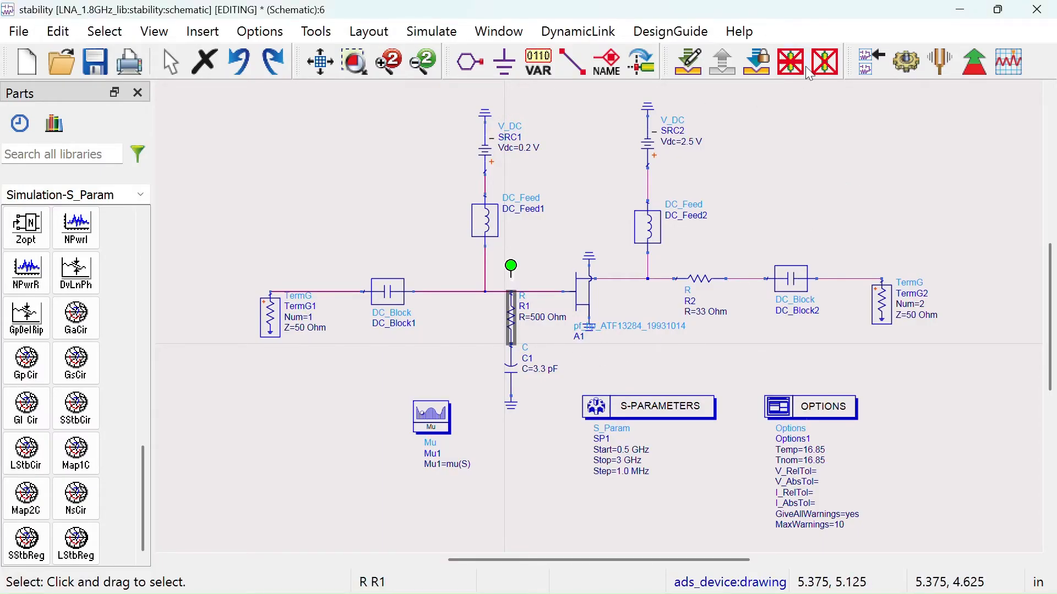
left_click(808, 70)
left_click(699, 279)
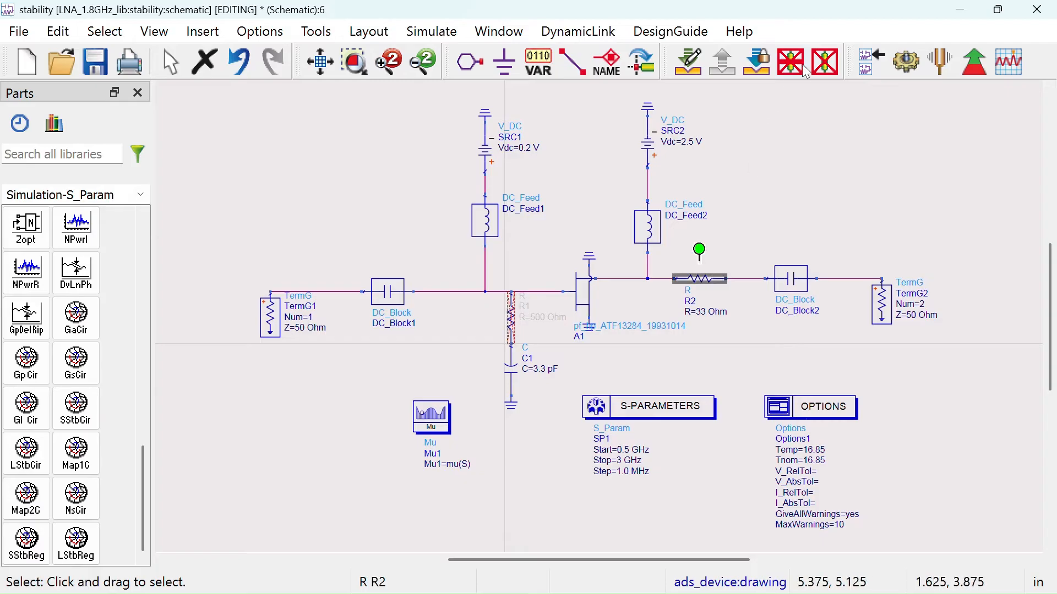
left_click(807, 71)
- Place a load stability circle (L_StabCircle) component from the S-parameter simulation parts in the free space beside the Mu block
scroll(145, 430, "up", 2)
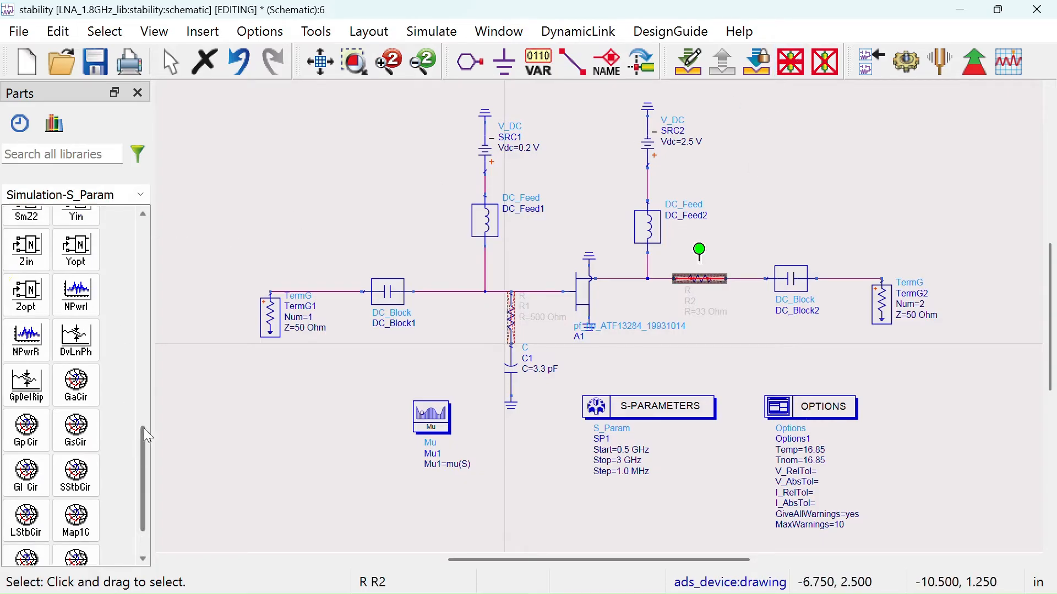
left_click_drag(143, 428, 158, 187)
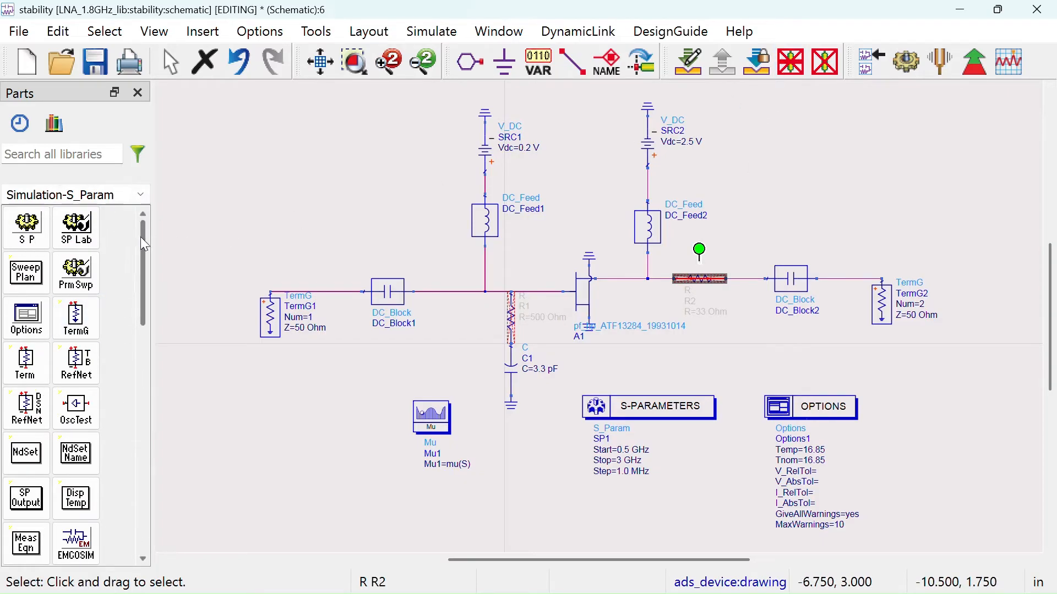
left_click_drag(141, 238, 139, 477)
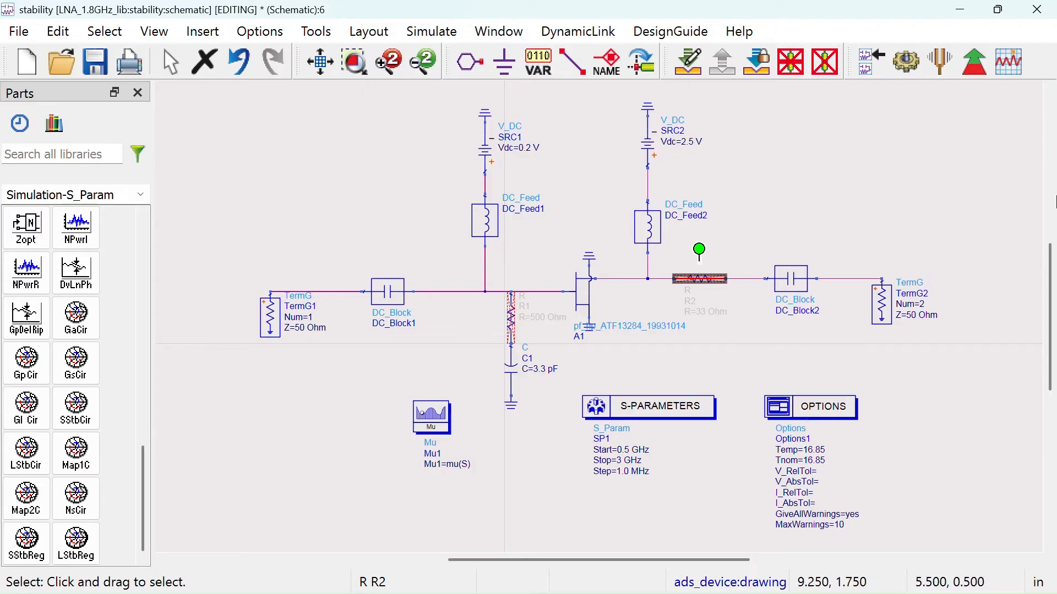
left_click(26, 452)
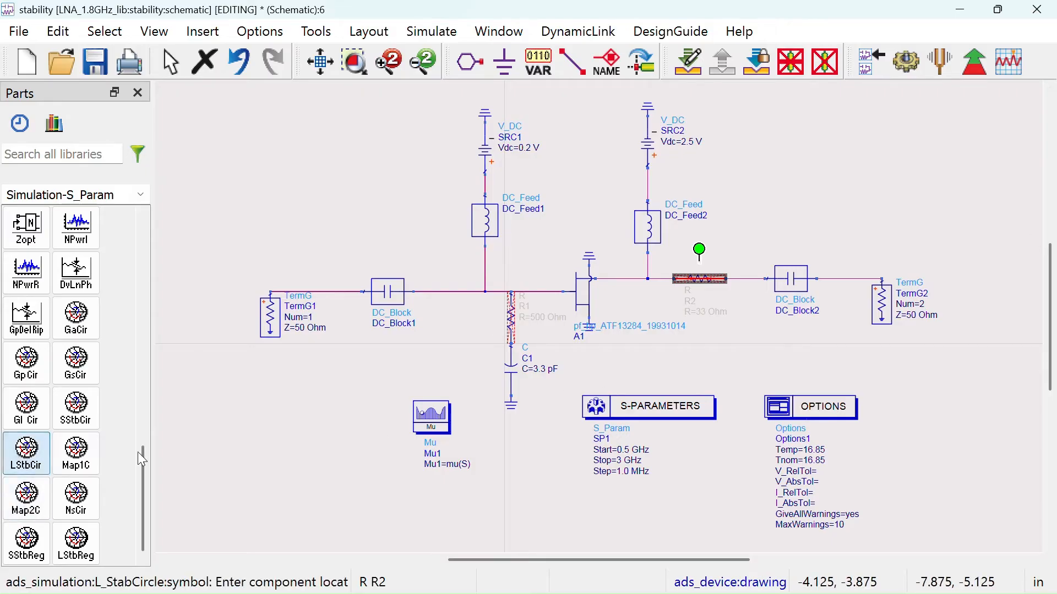
left_click(170, 455)
key("Escape")
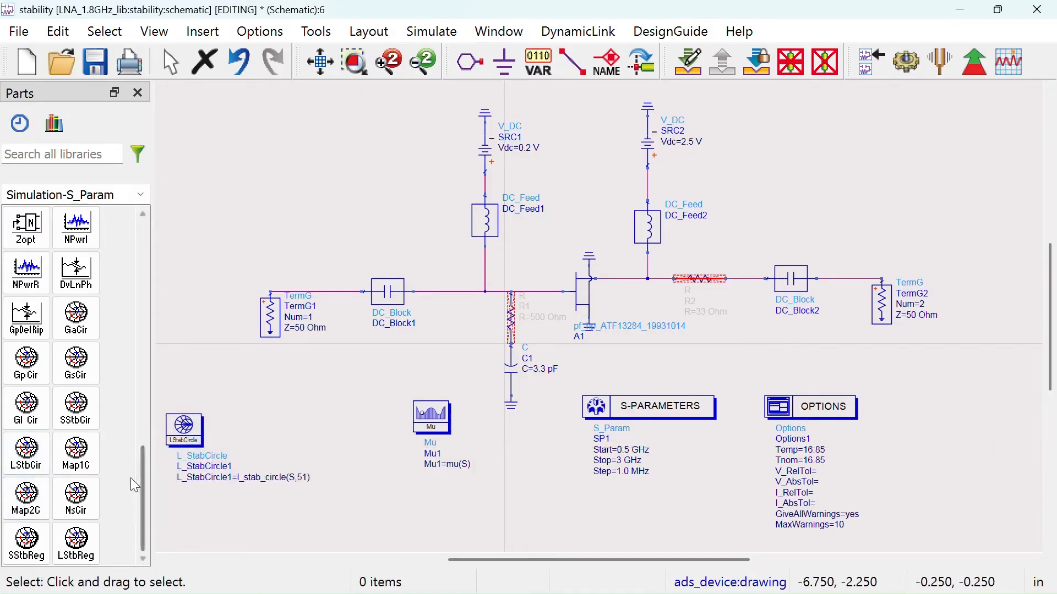
- Place a source stability circle (S_StabCircle) between the load stability circle and Mu blocks, and reposition the load circle block
left_click(76, 408)
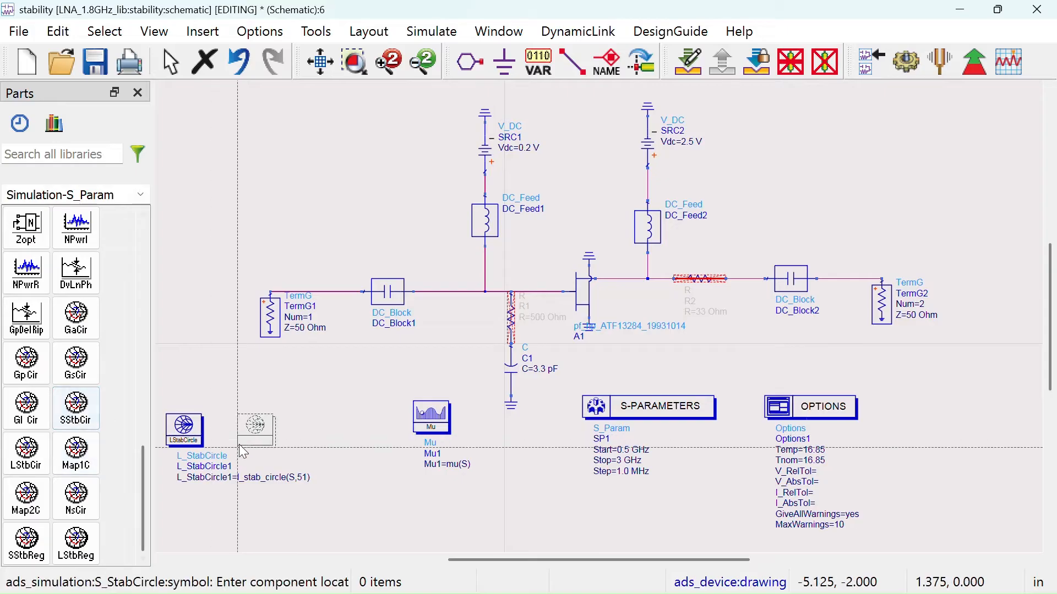
left_click(267, 441)
key("Escape")
left_click_drag(184, 432, 232, 437)
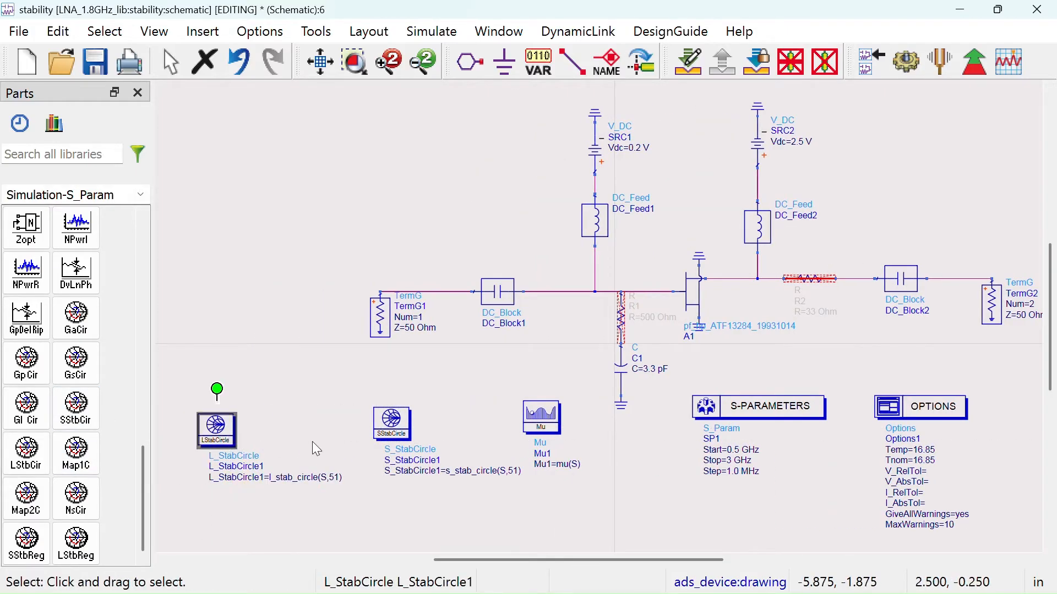
- Change the S-parameter simulation SP1 to a single-point sweep at 1.8 GHz
scroll(312, 443, "up", 2)
scroll(626, 334, "down", 3)
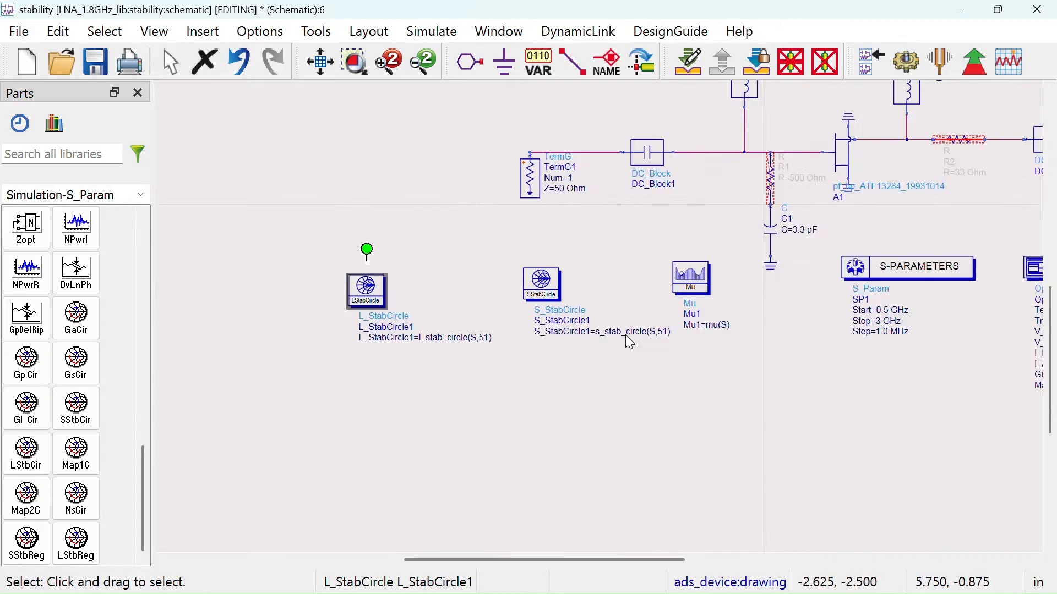
left_click_drag(679, 321, 468, 398)
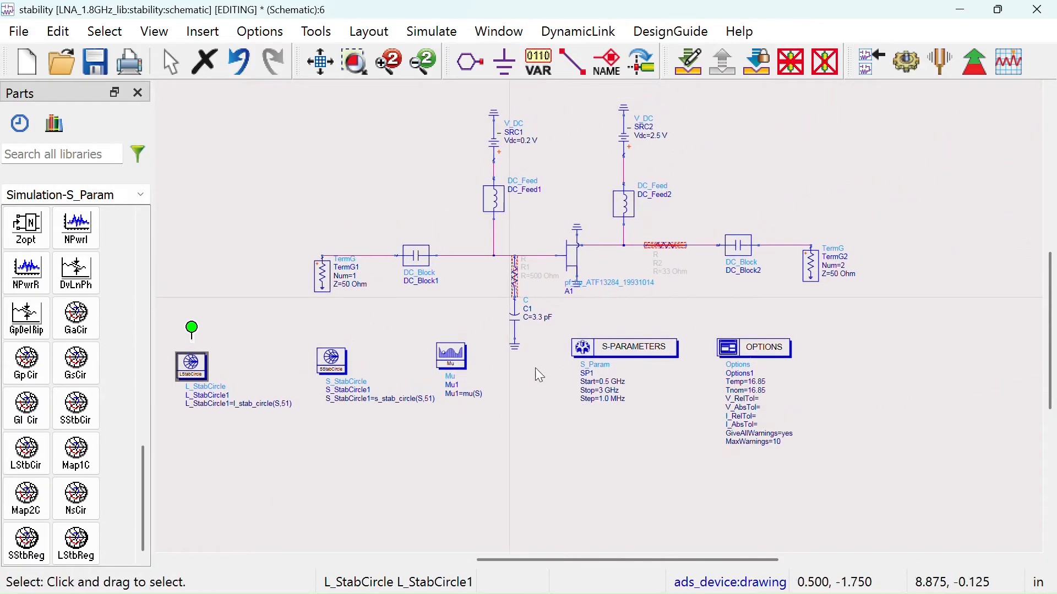
scroll(547, 362, "up", 2)
double_click(700, 313)
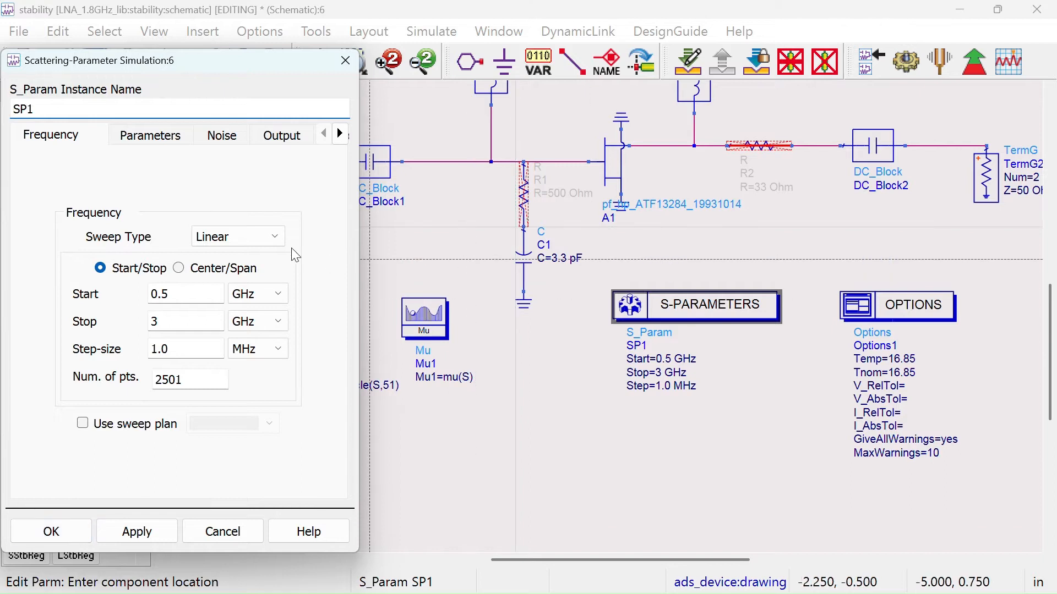
left_click(250, 236)
left_click(252, 256)
left_click_drag(185, 294, 120, 294)
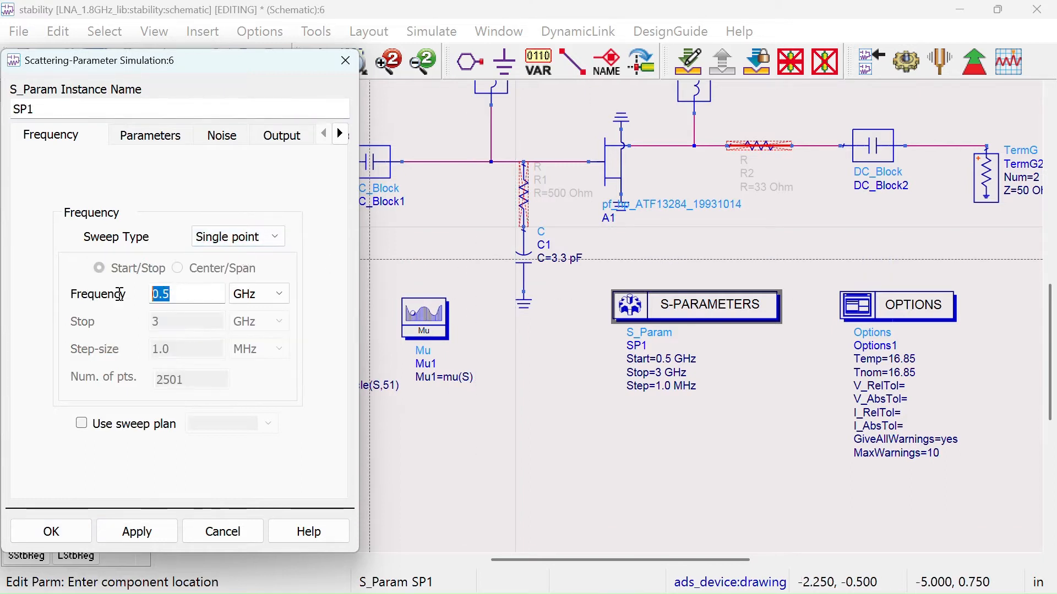
type("1.8")
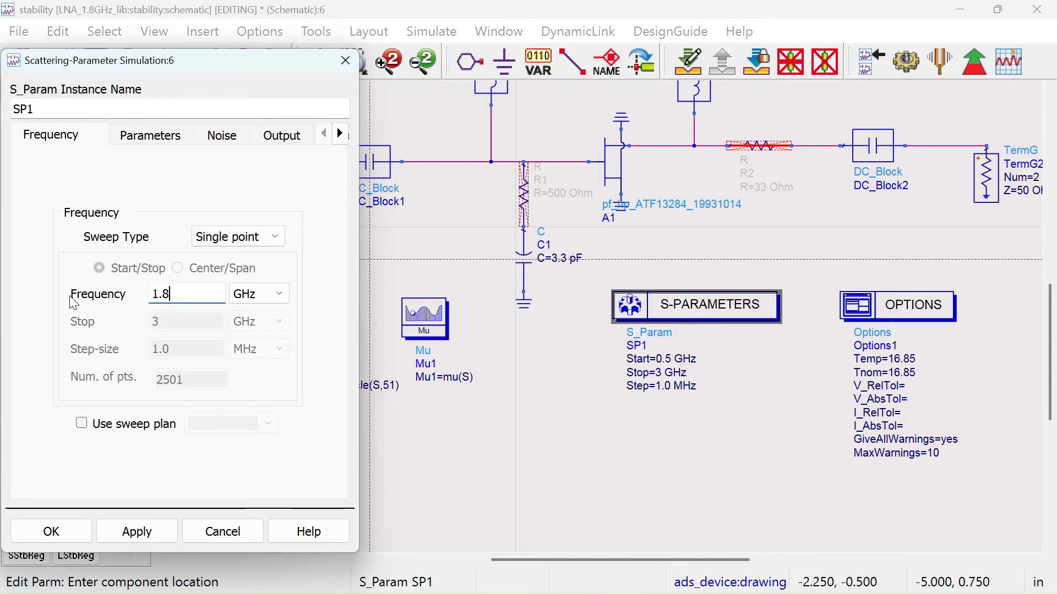
left_click(64, 523)
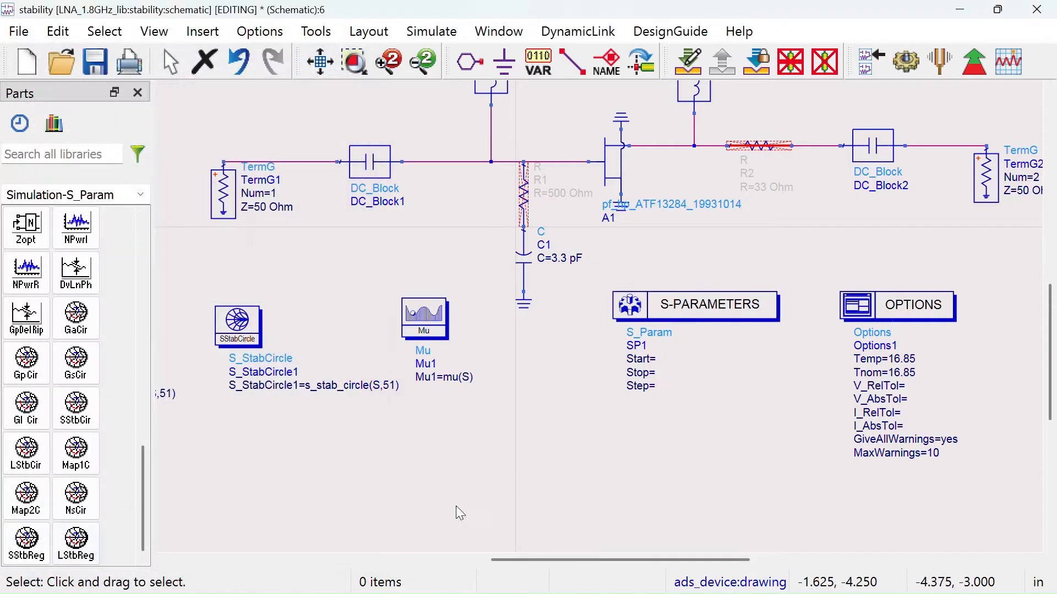
- Run the simulation and add a Smith chart below the noise plot showing L_StabCircle1 and S_StabCircle1
left_click(907, 62)
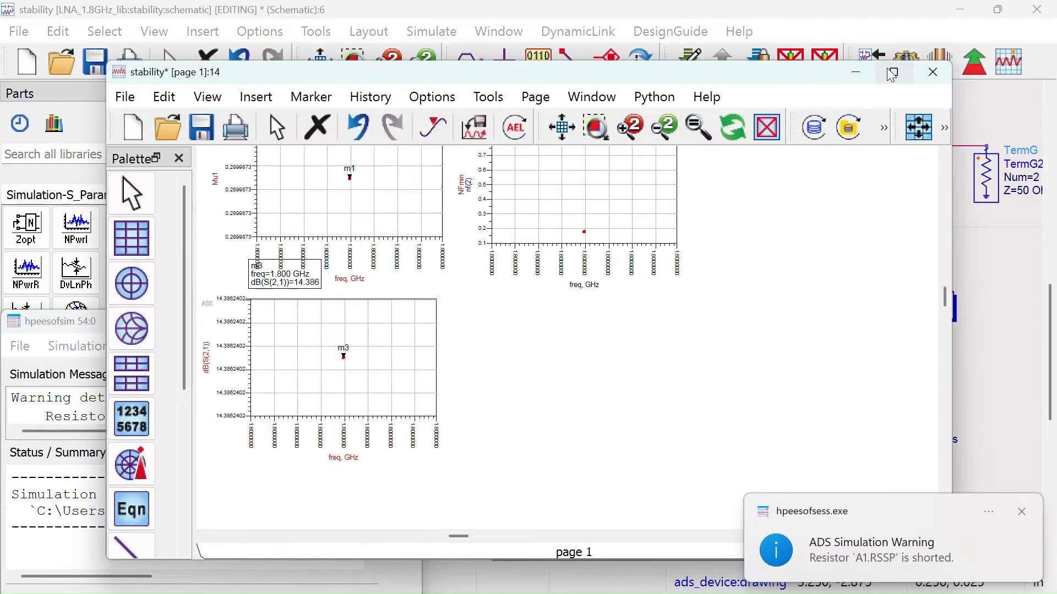
left_click(893, 75)
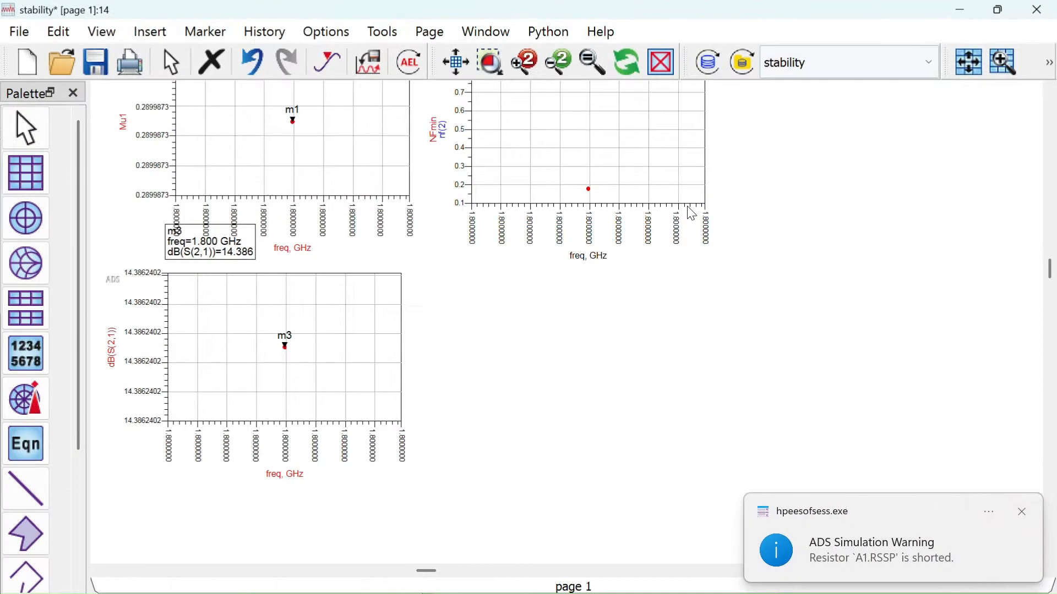
left_click(25, 263)
left_click(364, 347)
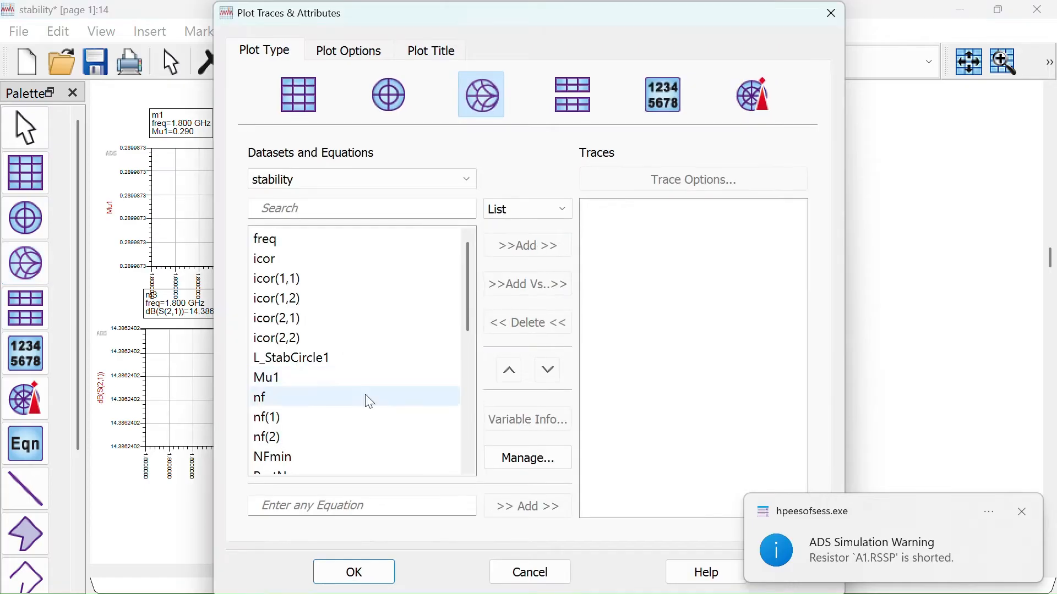
double_click(321, 361)
scroll(322, 363, "down", 5)
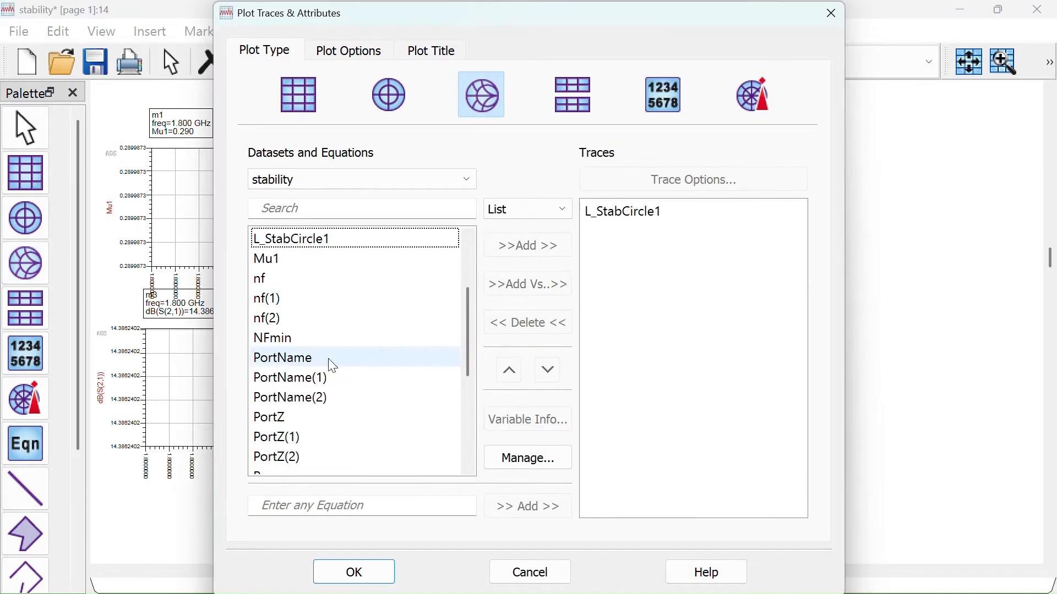
double_click(316, 421)
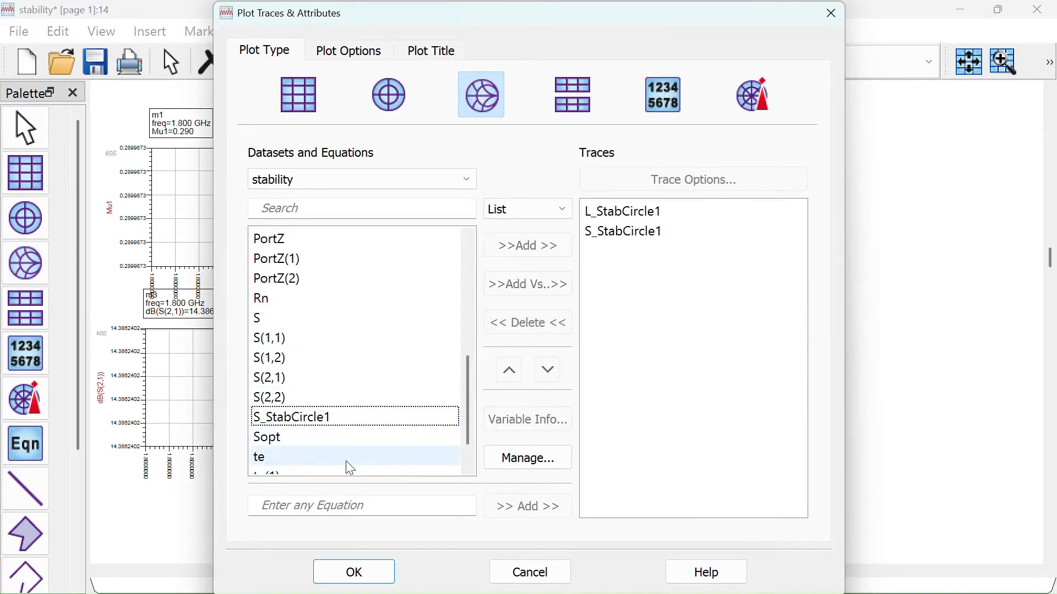
left_click(355, 572)
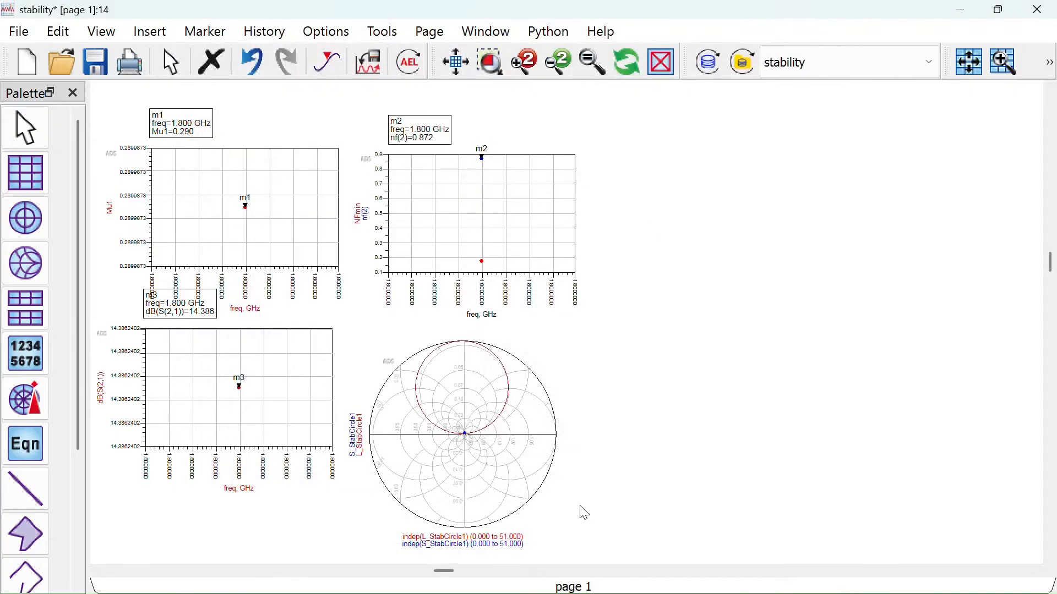
- Turn off auto scaling on the stability circle Smith chart and set its maximum to 1
double_click(515, 477)
left_click(346, 48)
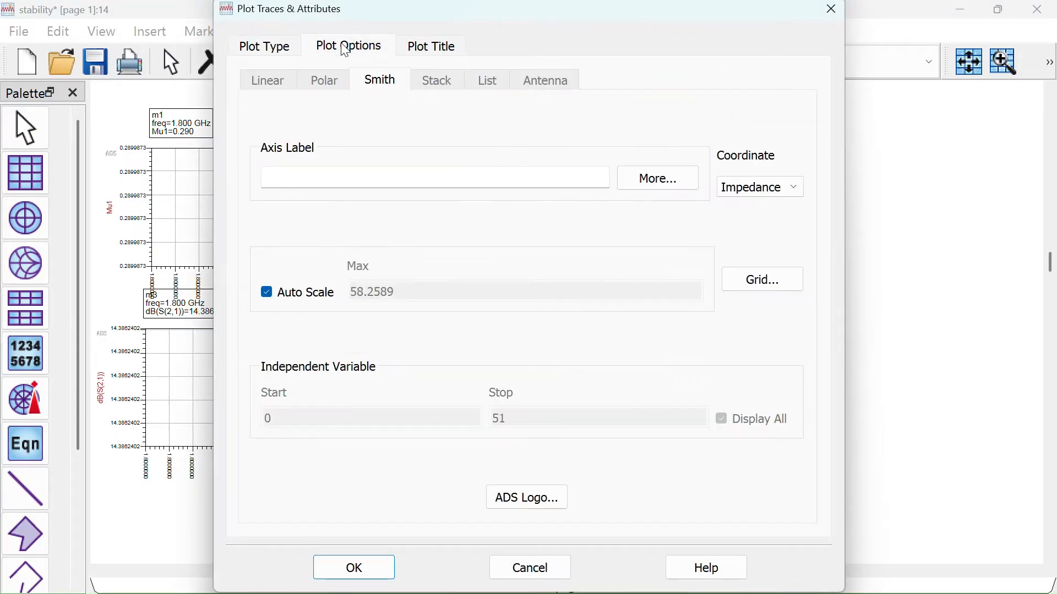
left_click(266, 293)
left_click_drag(395, 292, 306, 305)
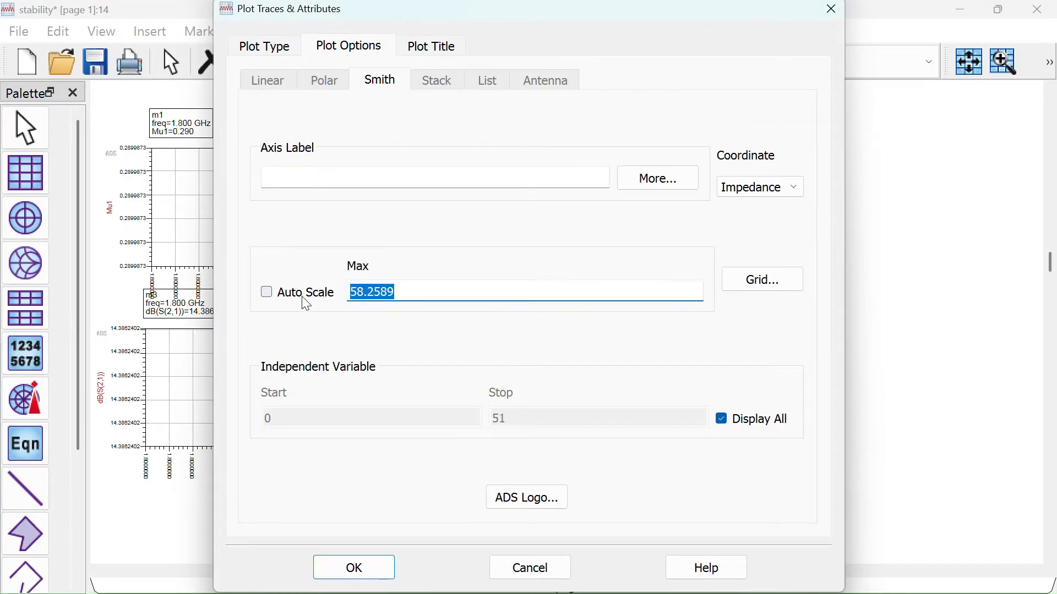
type("1")
left_click(377, 569)
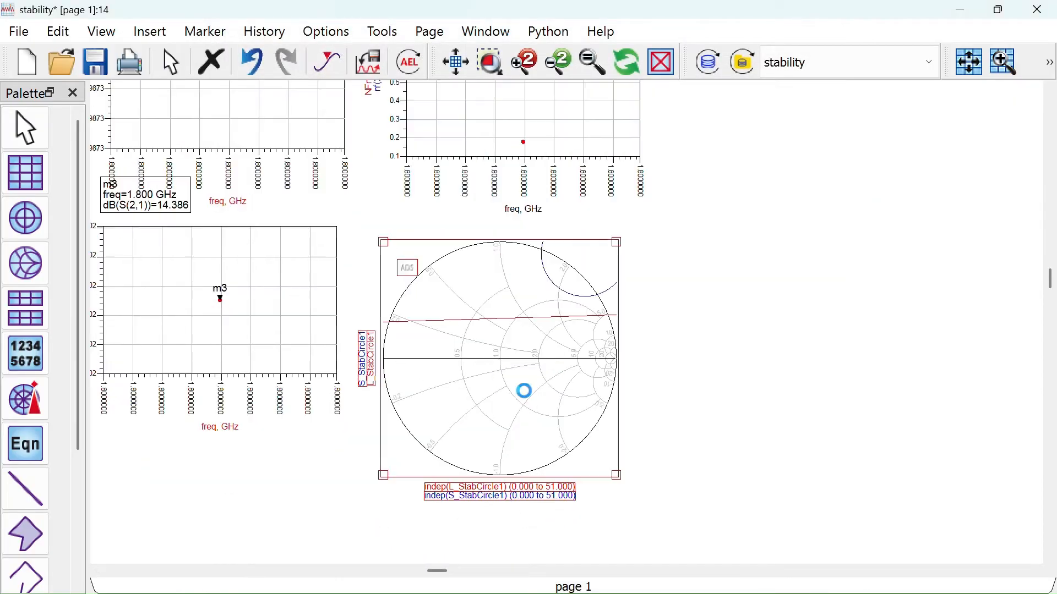
scroll(546, 361, "up", 1)
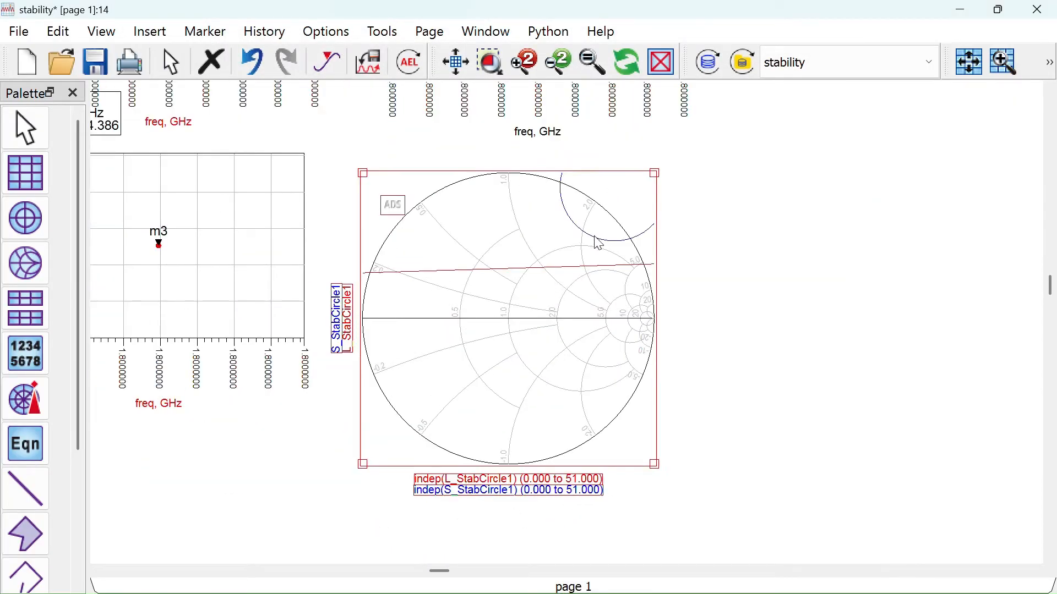
- Thicken the source stability circle trace to about 2.4 points and thicken the load stability circle trace as well
double_click(599, 243)
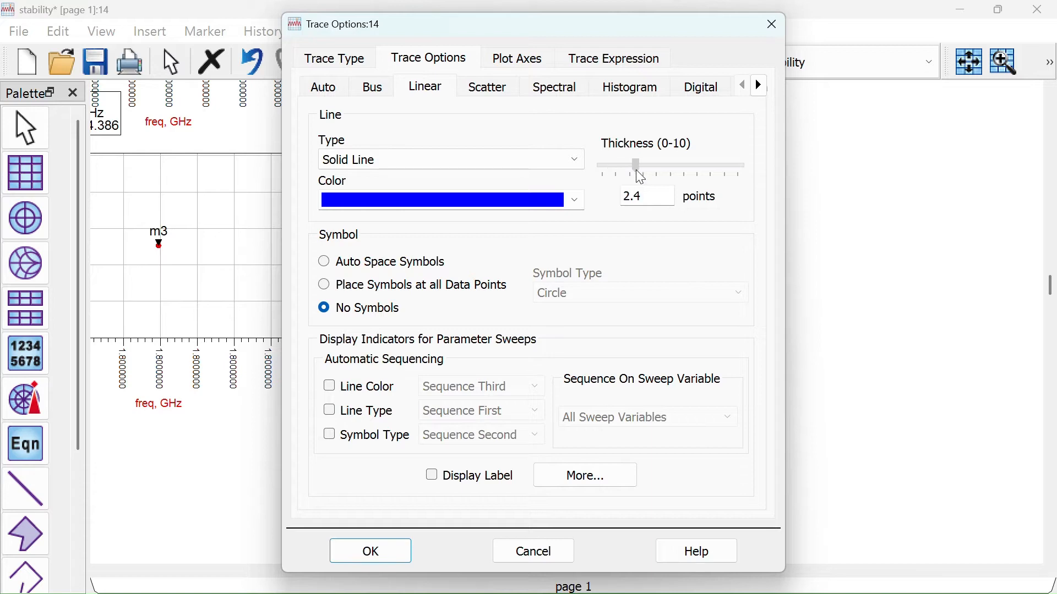
left_click(381, 544)
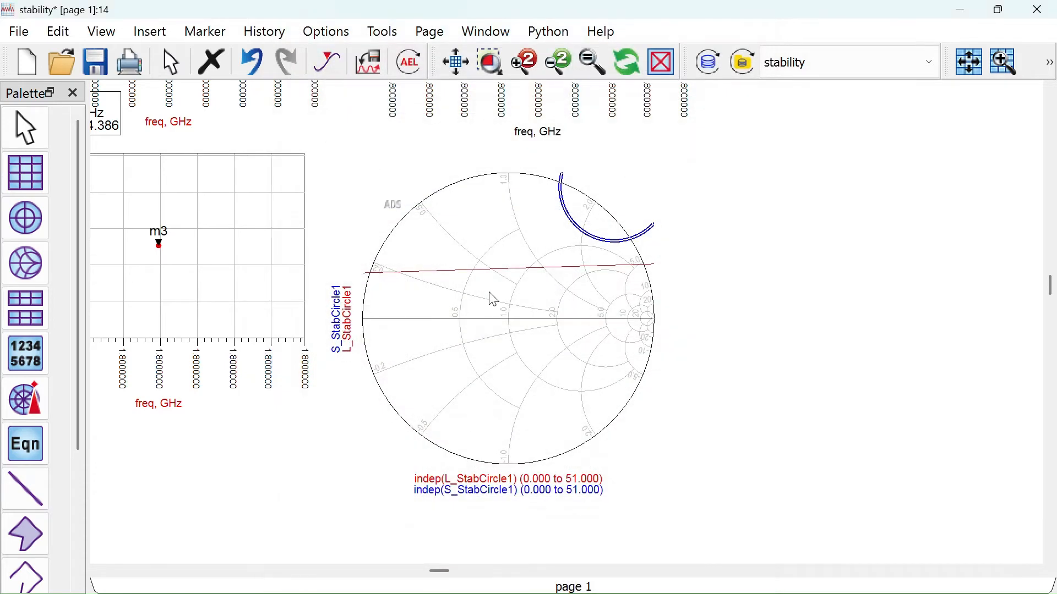
double_click(488, 269)
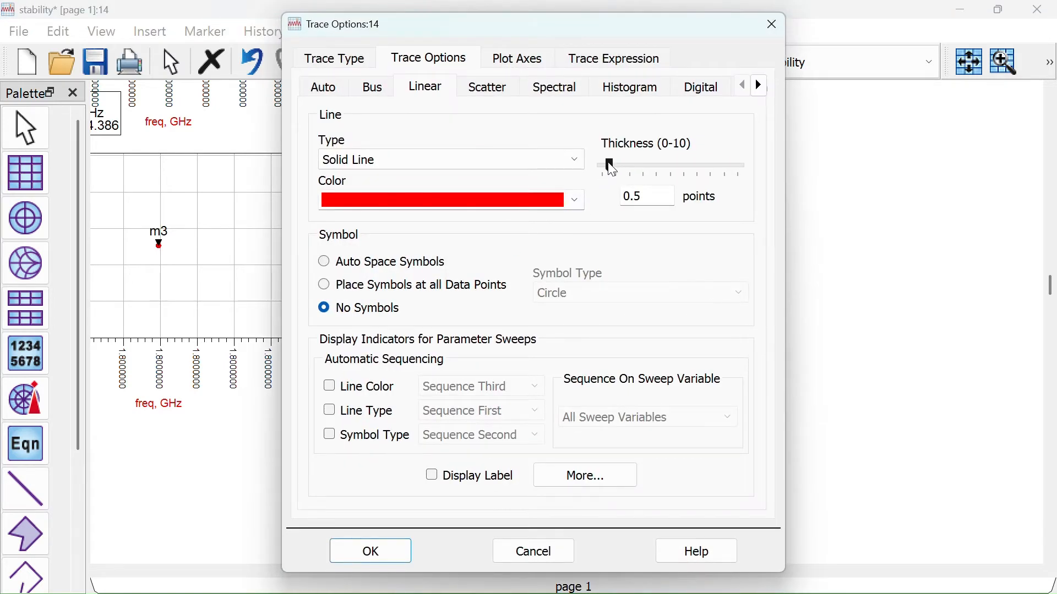
left_click(385, 552)
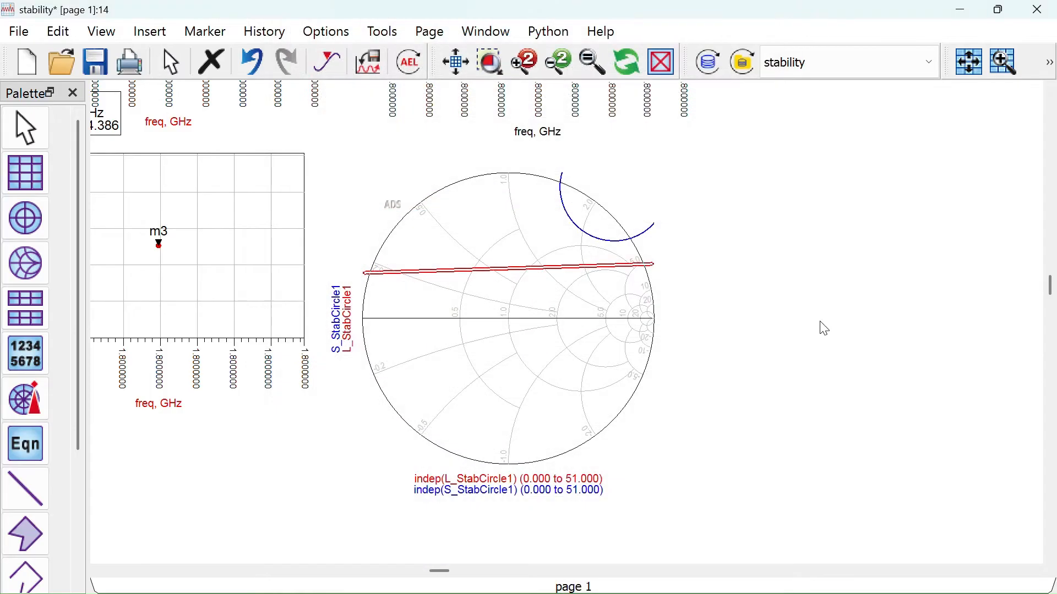
- Move the Smith chart slightly away from the gain plot and save the stability data display
scroll(521, 360, "down", 2)
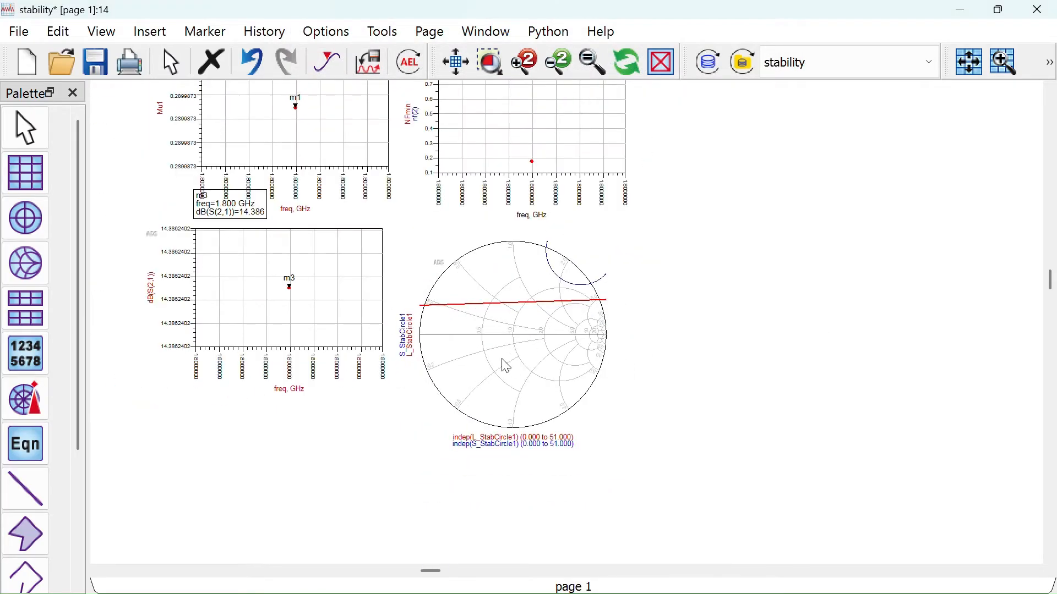
left_click_drag(499, 350, 542, 356)
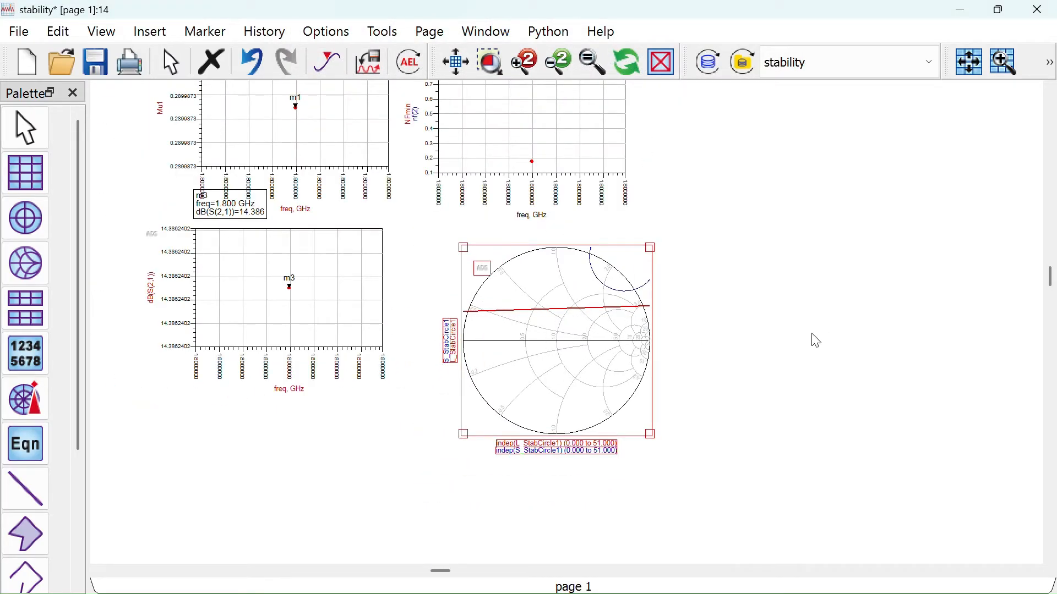
left_click(767, 327)
left_click(95, 64)
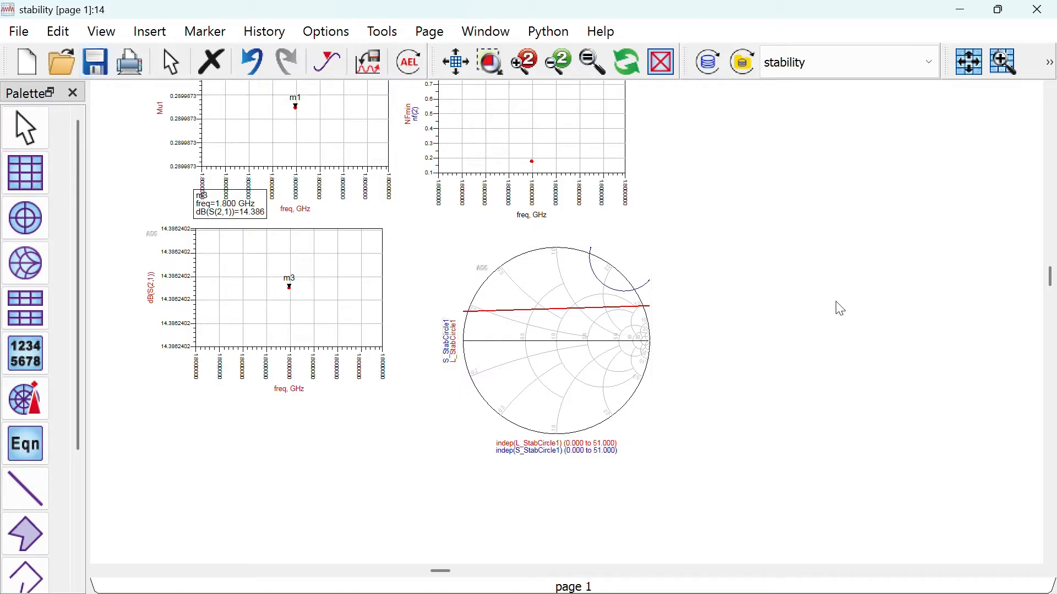
- Return to the schematic and reactivate the gate shunt resistor R1 and the drain series resistor R2
left_click(962, 10)
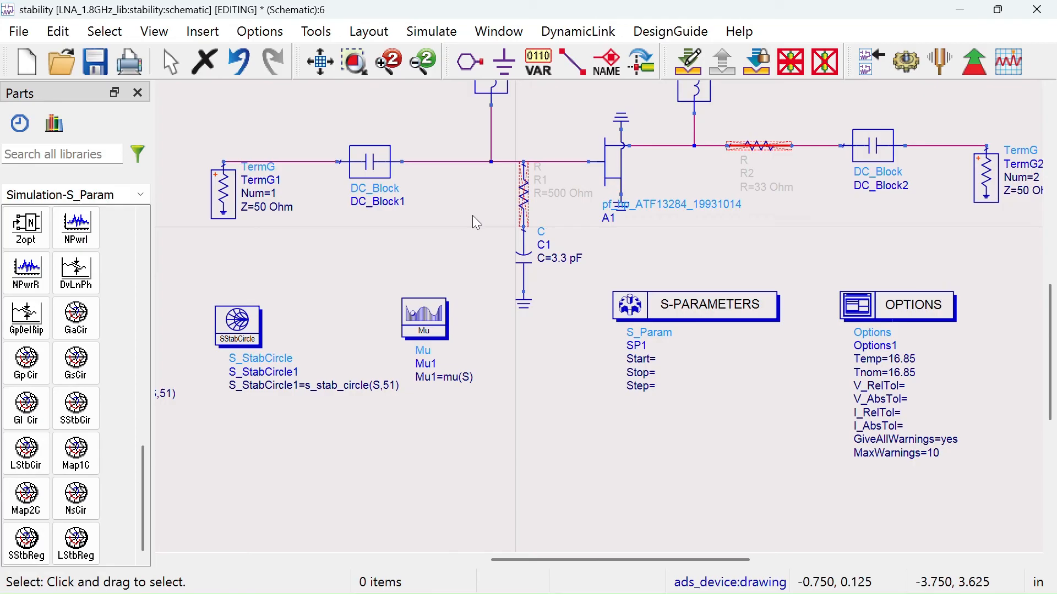
left_click(524, 194)
left_click(818, 63)
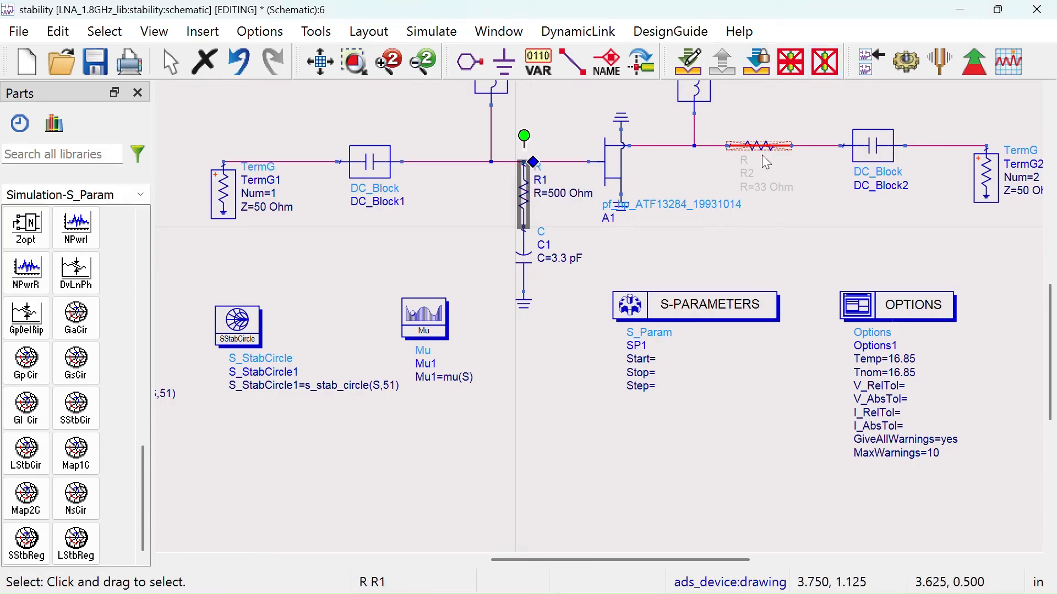
left_click(759, 145)
left_click(791, 63)
left_click(844, 99)
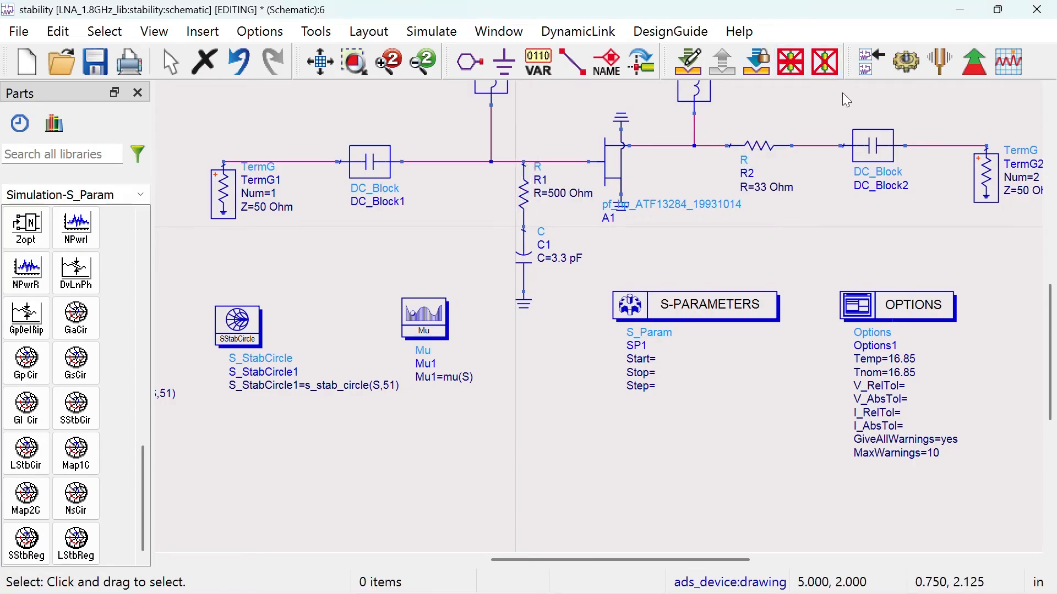
- Simulate the circuit with both stabilizing resistors active and examine the source and load stability circles on the Smith chart
left_click(907, 61)
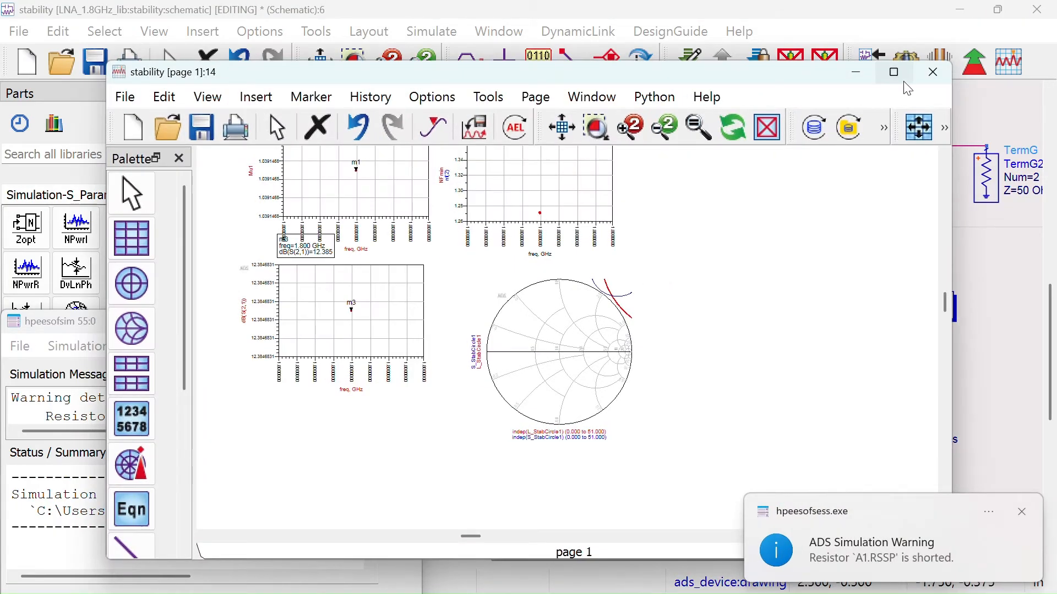
left_click(895, 73)
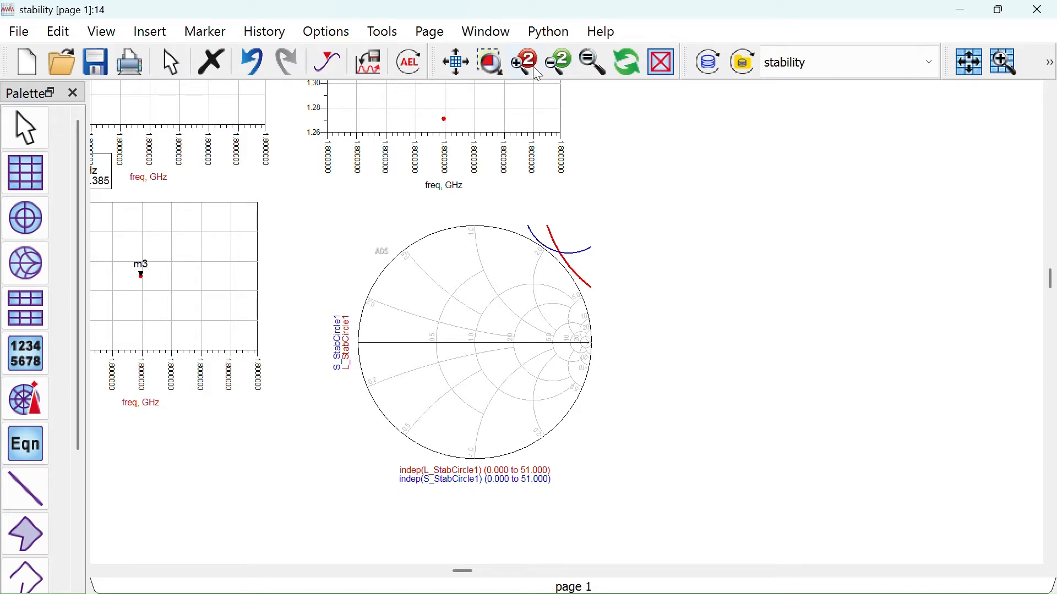
left_click(439, 29)
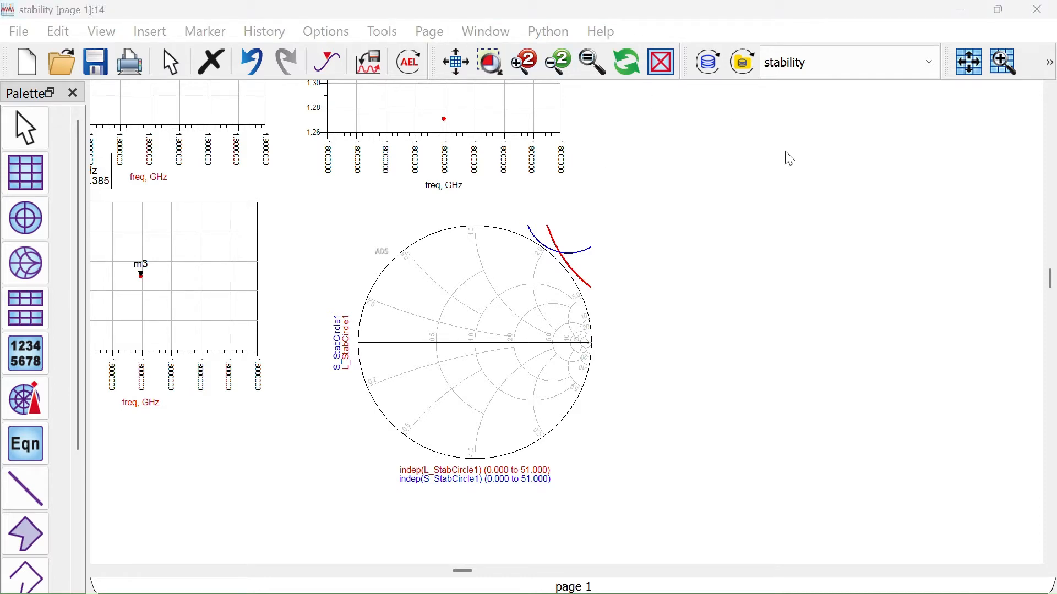
- Return to the stability schematic, close the simulation status window, fit the whole circuit in view and save the design
left_click(963, 10)
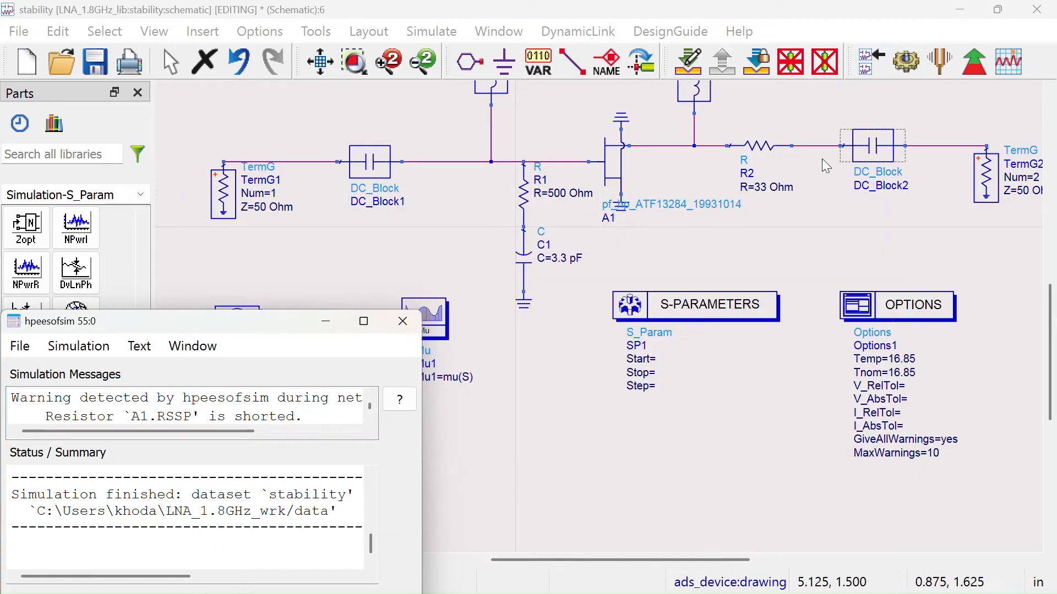
left_click(404, 324)
left_click(321, 61)
left_click_drag(825, 182, 801, 184)
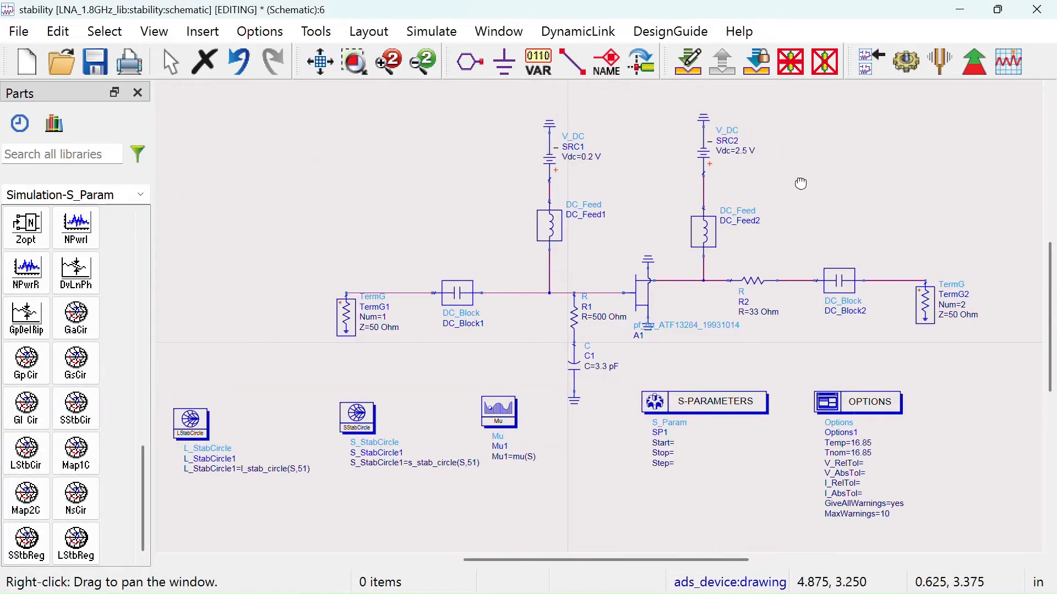
left_click(311, 64)
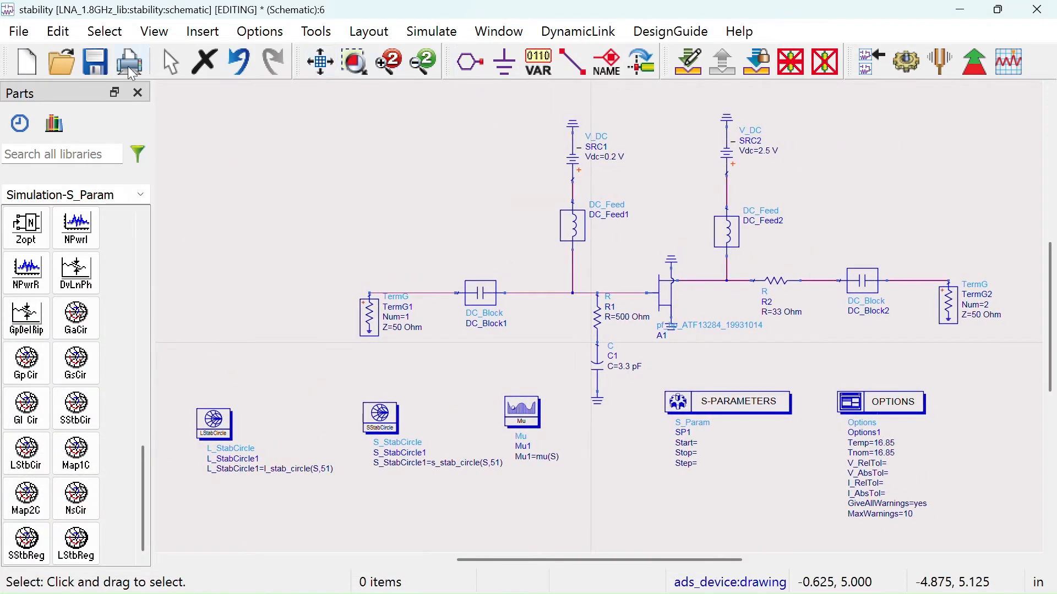
left_click(97, 64)
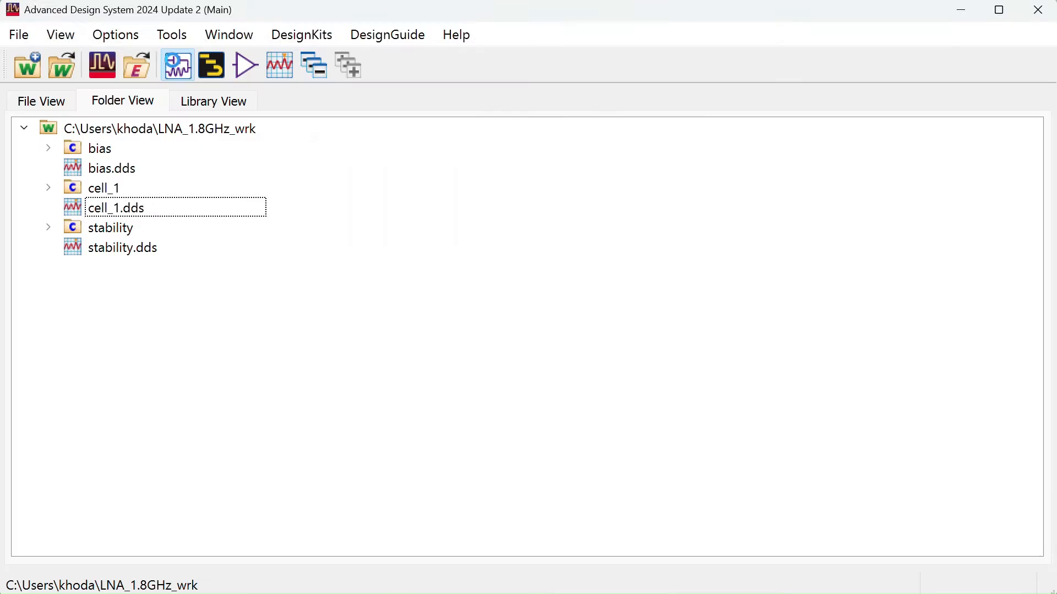
- Create a new schematic in a cell named "gain and noise circle" in the LNA_1.8GHz workspace library
left_click(173, 60)
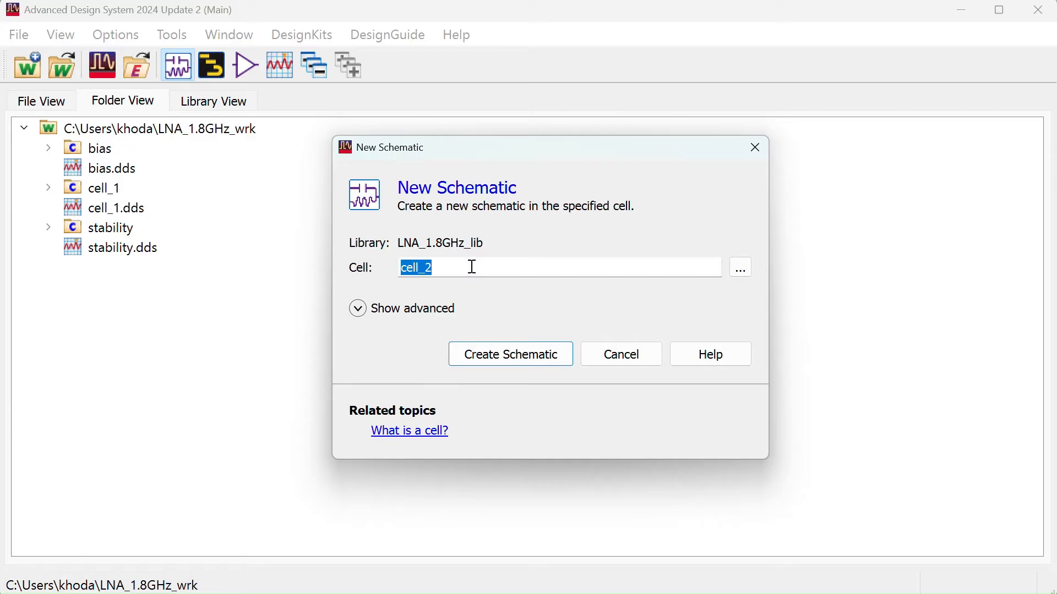
type("im")
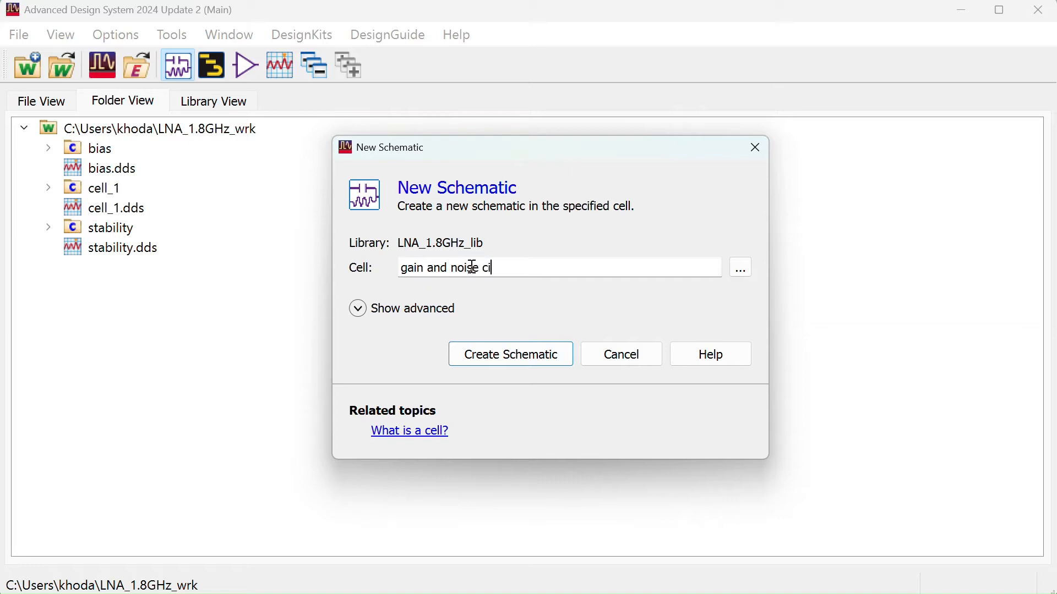
key("Return")
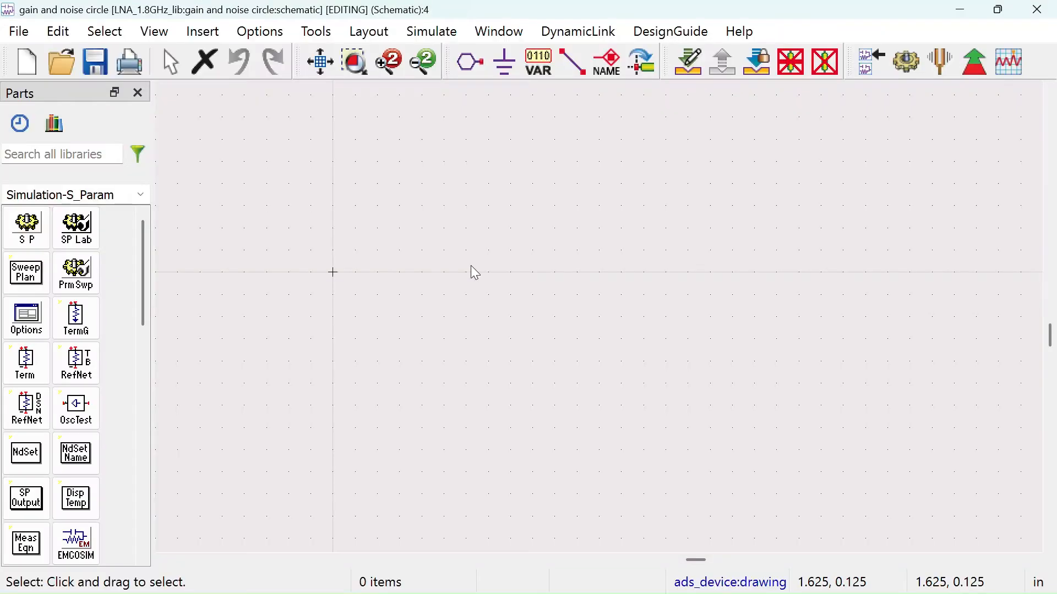
scroll(230, 257, "down", 1)
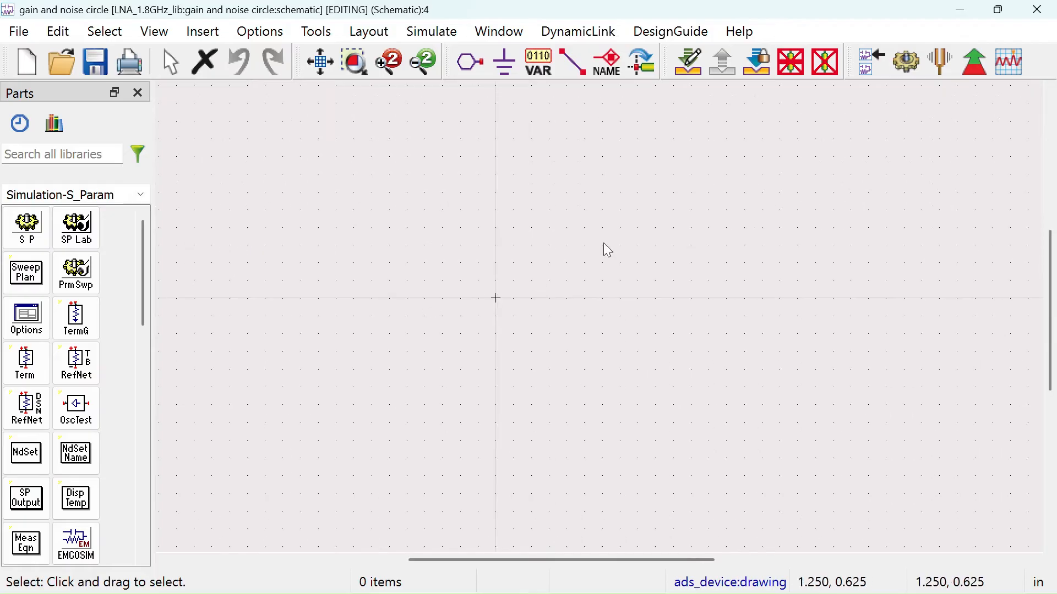
- Open the stability cell's schematic, copy its entire circuit and close that schematic
left_click(962, 11)
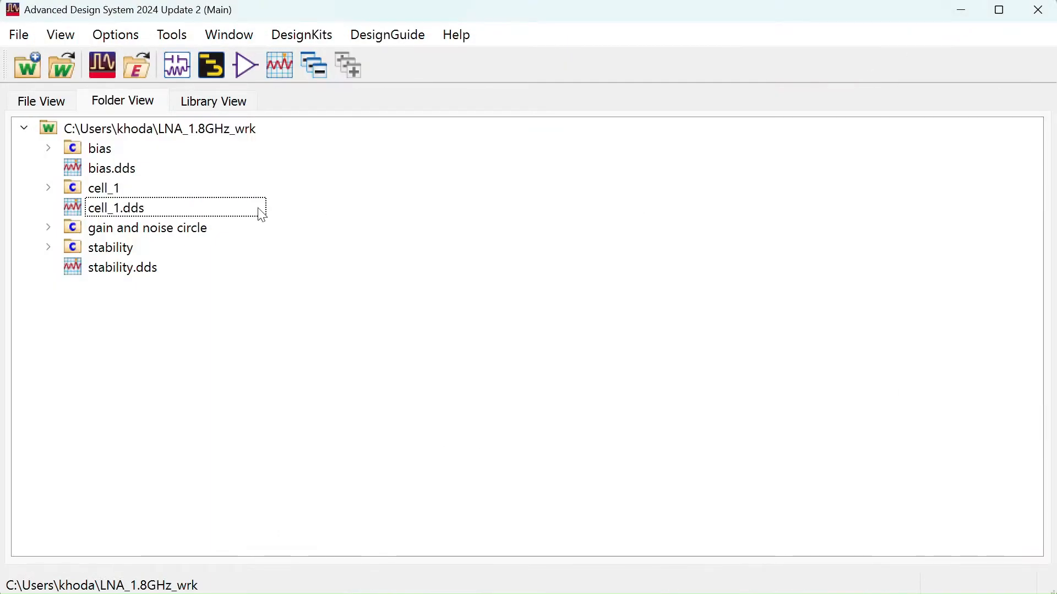
left_click(48, 248)
double_click(110, 268)
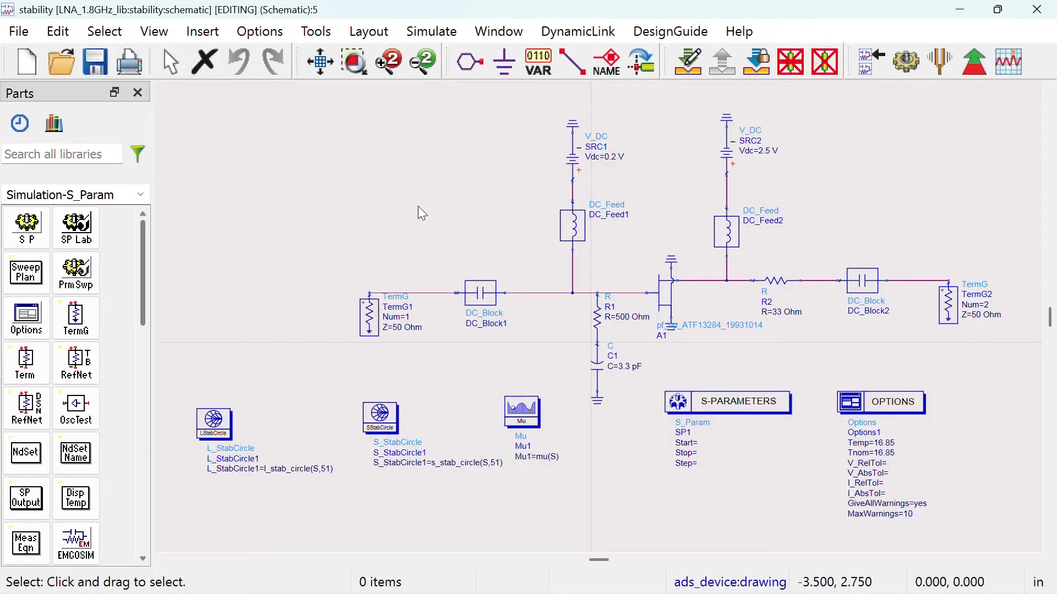
key("ctrl+a")
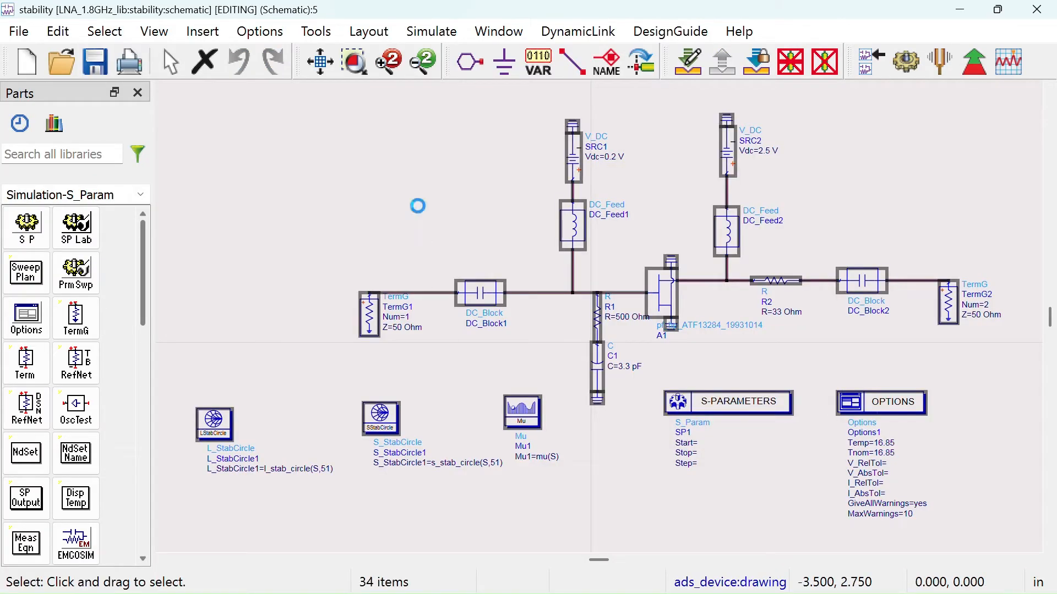
left_click(881, 143)
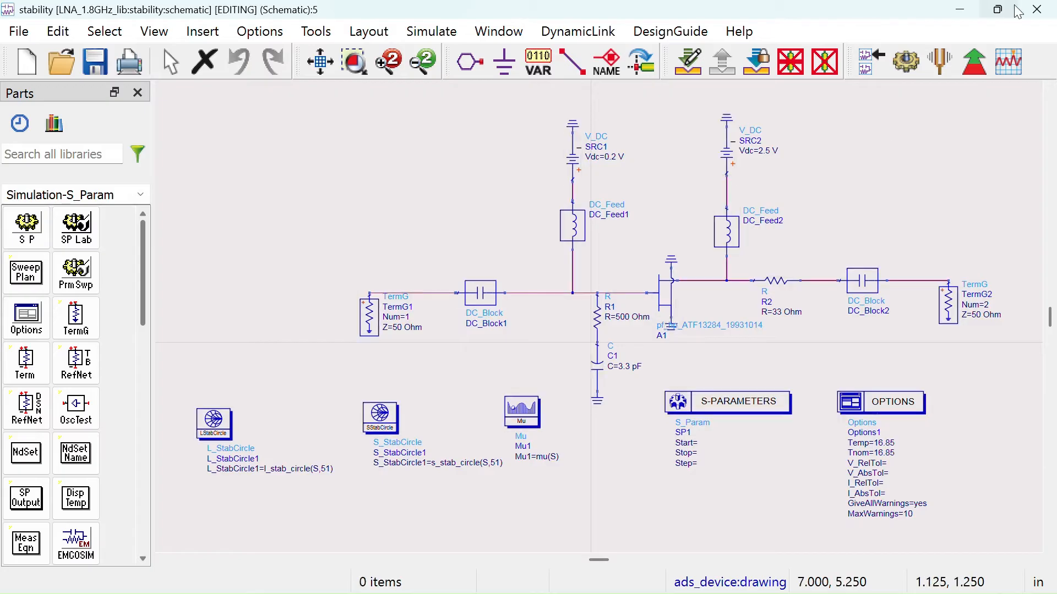
left_click(1037, 9)
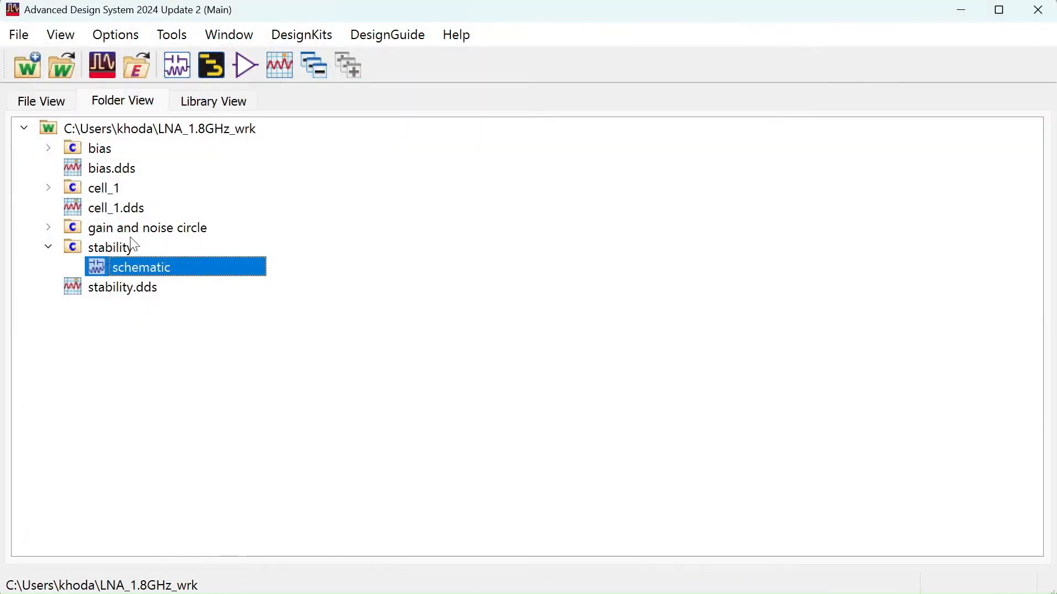
- Reopen the gain and noise circle schematic, maximize it and paste the copied stability circuit once
left_click(48, 227)
double_click(140, 249)
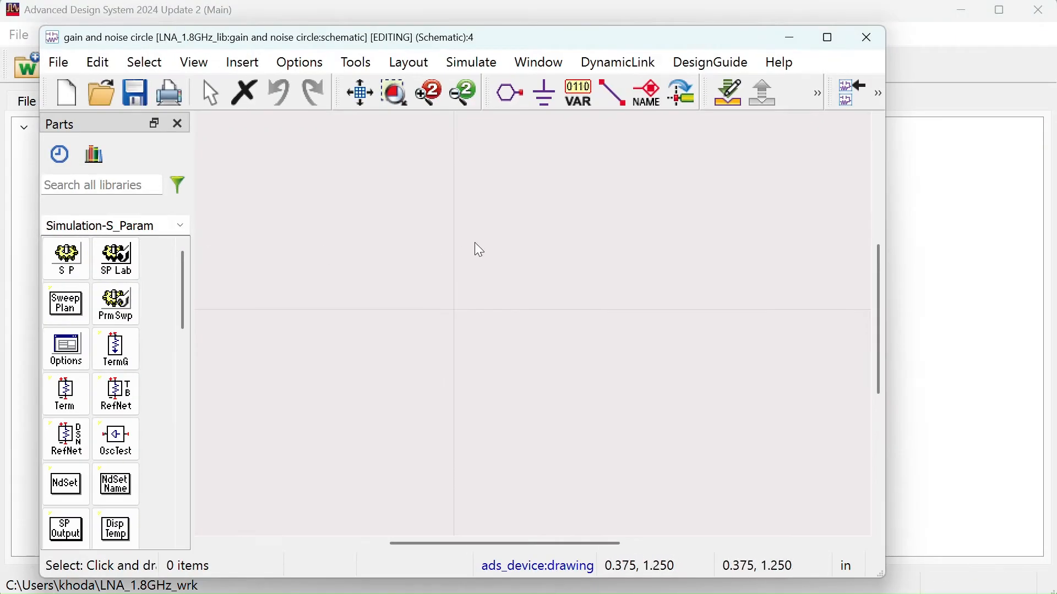
left_click(828, 38)
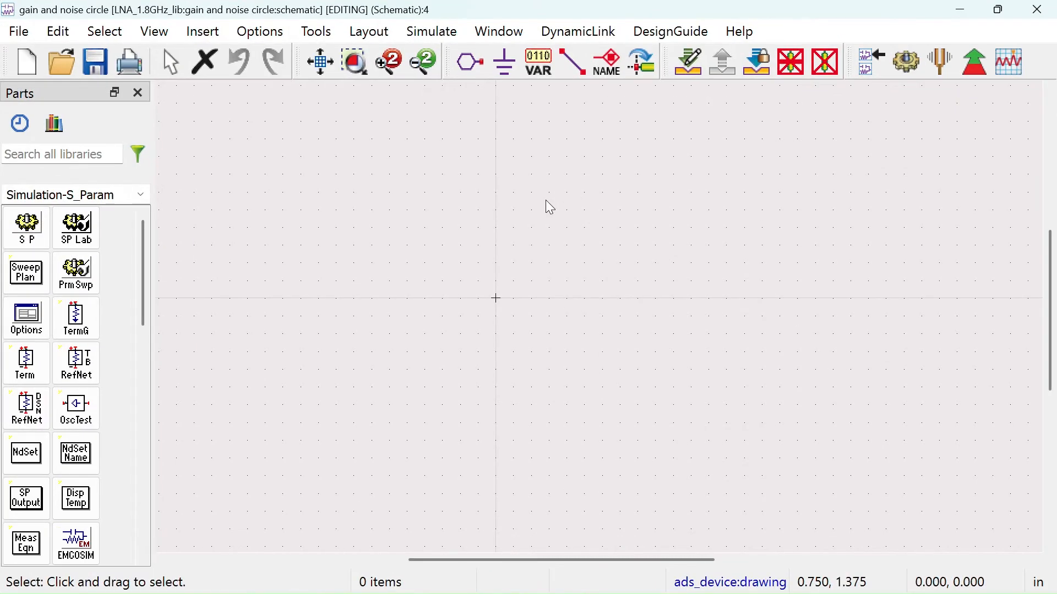
key("ctrl+v")
left_click(283, 245)
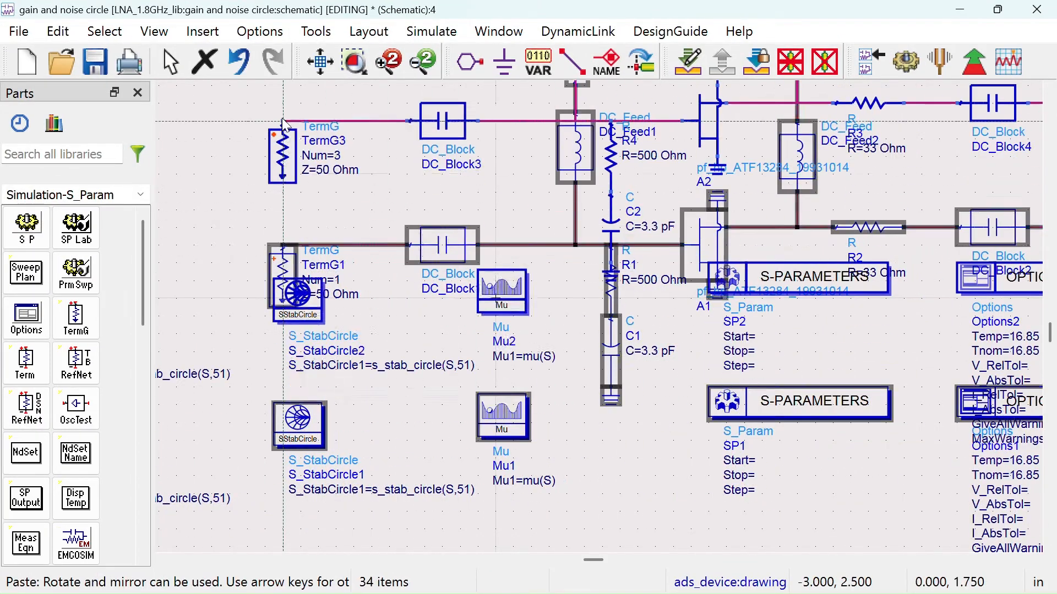
right_click(284, 121)
left_click(319, 140)
- Delete the S_StabCircle and L_StabCircle components from the pasted circuit
scroll(319, 143, "down", 2)
left_click_drag(731, 372, 579, 313)
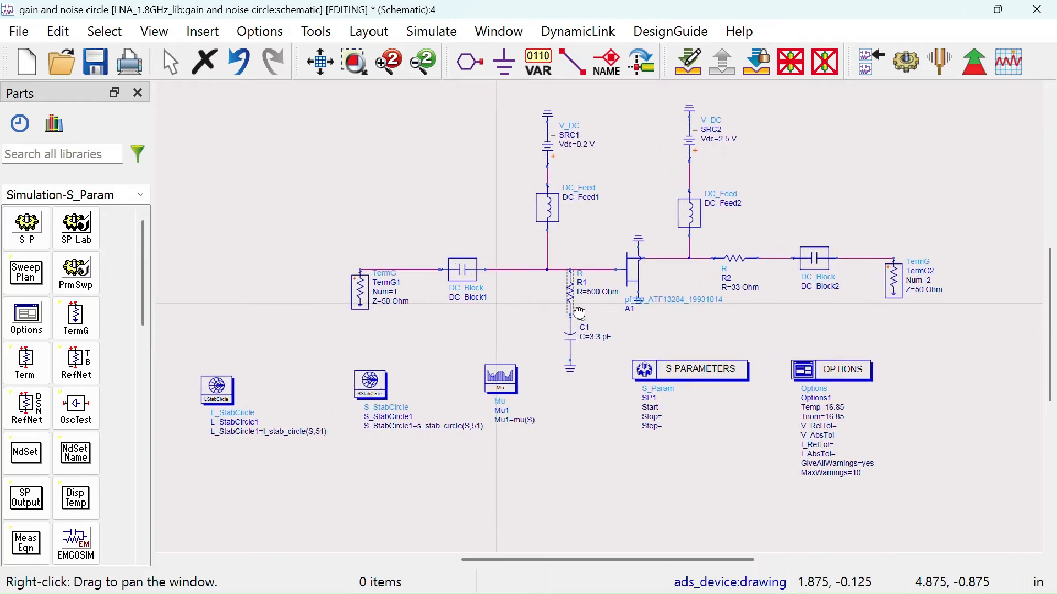
left_click(374, 387)
key("Delete")
left_click(217, 392)
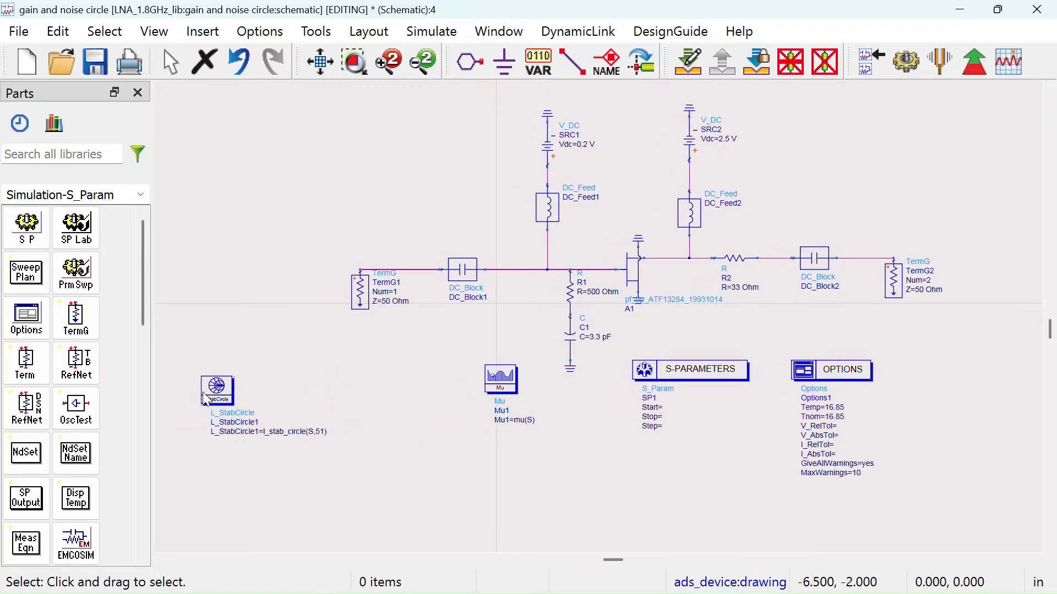
key("Delete")
- Place an available gain circle component (GaCircle) in the empty area below the input termination
left_click_drag(613, 425, 547, 436)
scroll(99, 318, "down", 15)
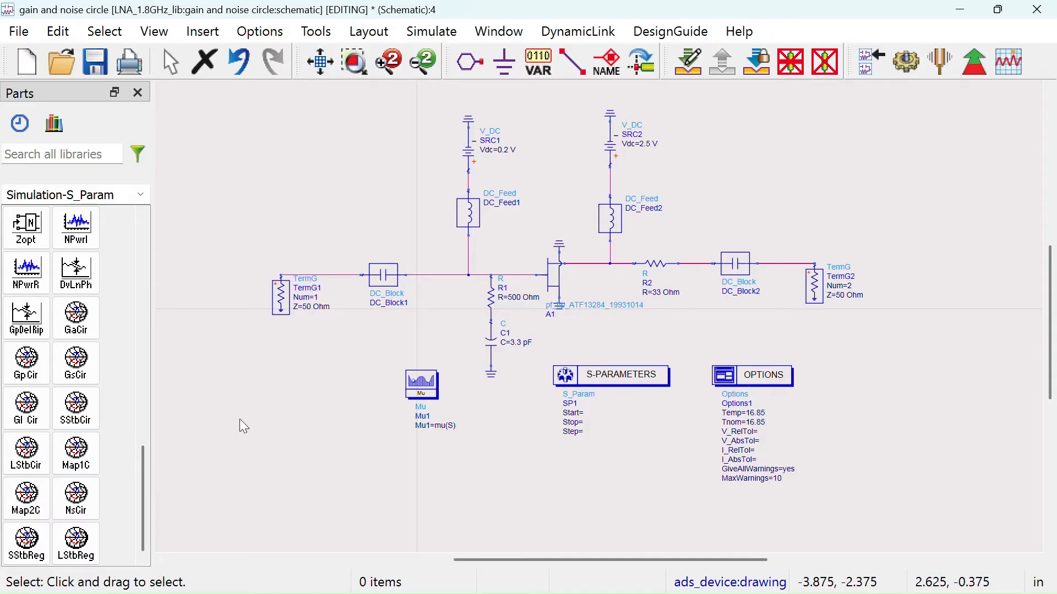
left_click(77, 319)
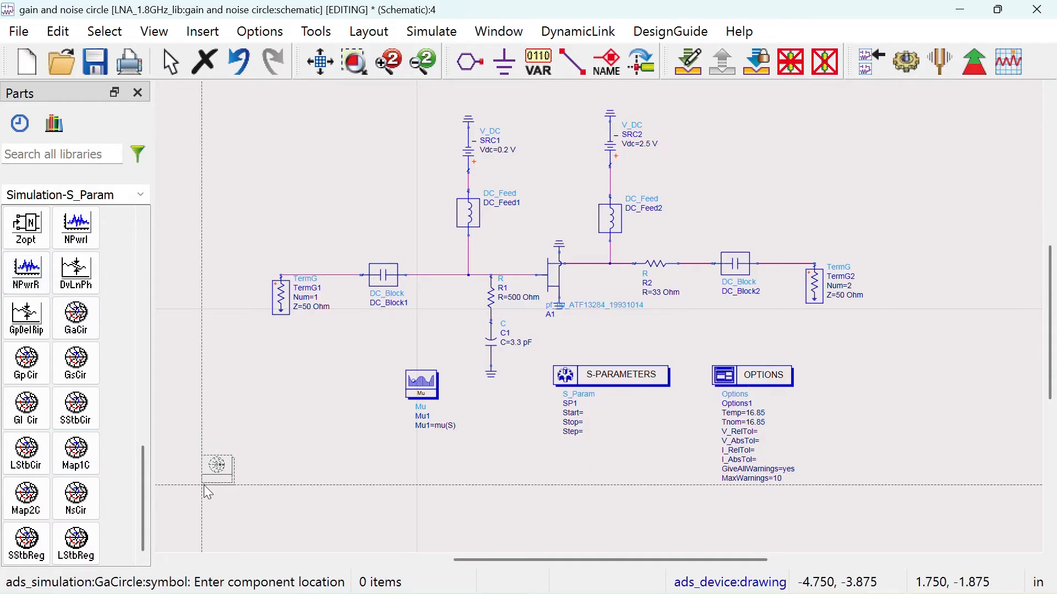
left_click(218, 476)
right_click(250, 389)
left_click(329, 134)
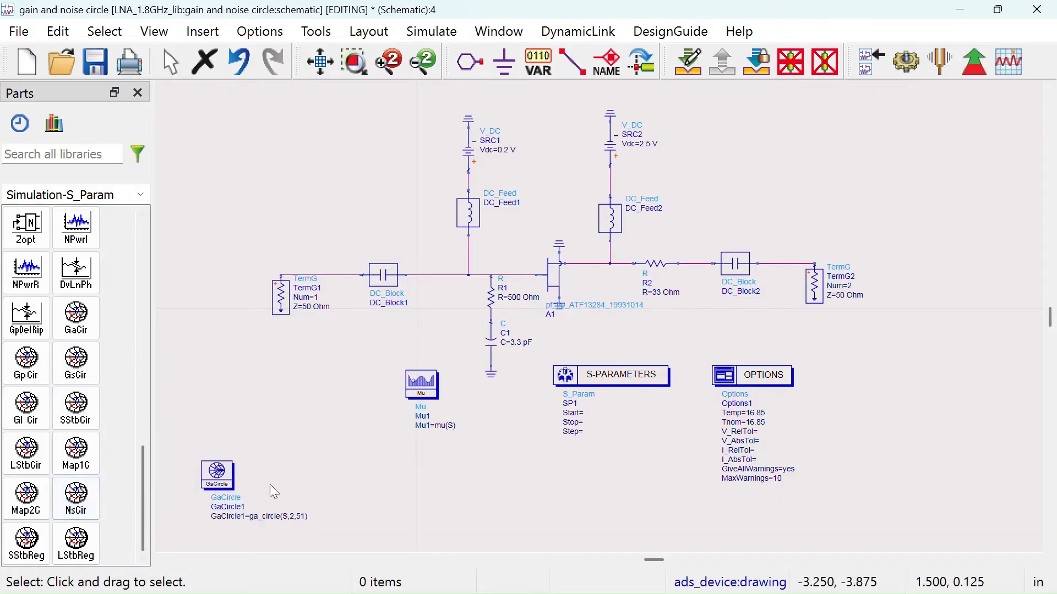
- Place a noise circle component (NsCircle) beside the GaCircle component and align the two in a row
left_click(76, 498)
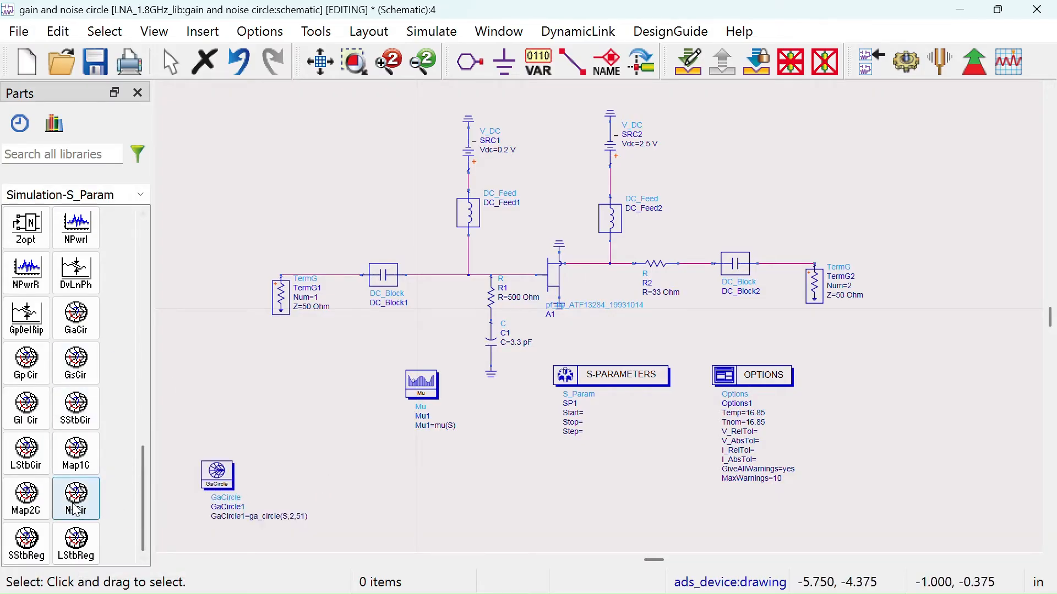
left_click(364, 509)
right_click(281, 402)
left_click(357, 137)
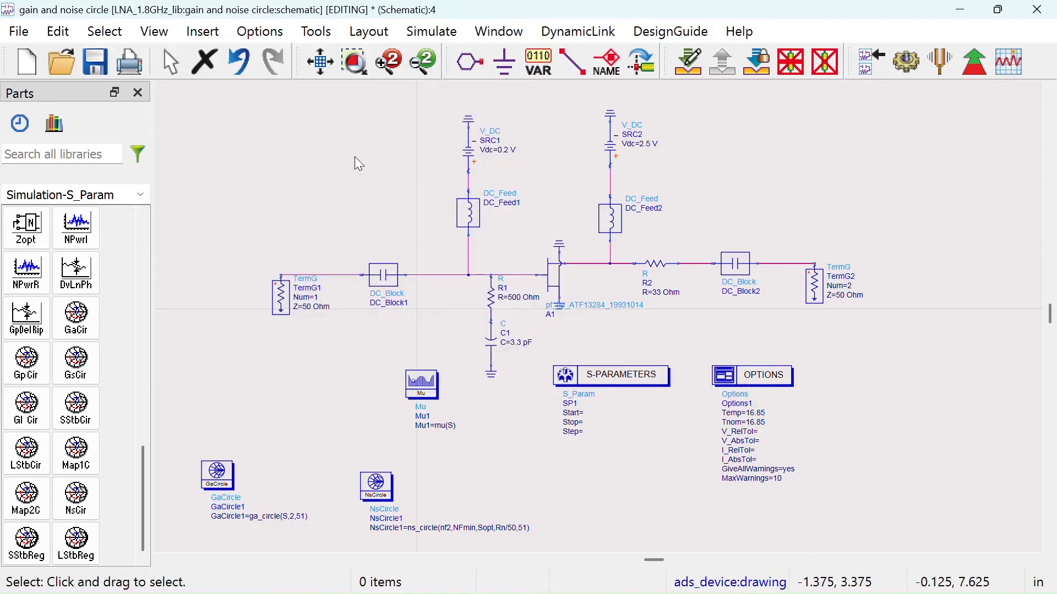
left_click_drag(502, 444, 513, 406)
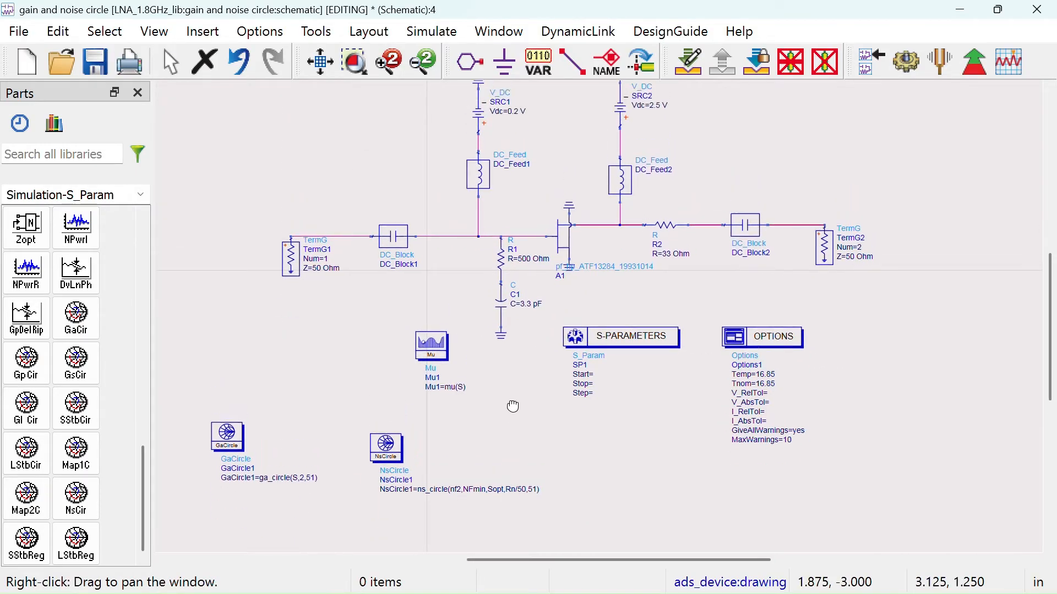
left_click_drag(385, 447, 386, 437)
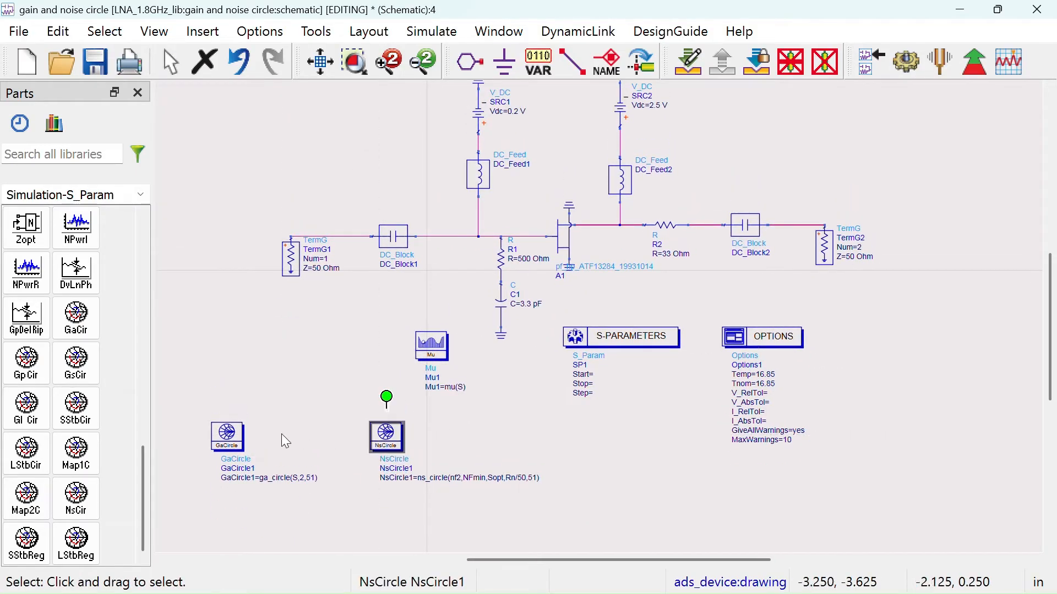
- Consult the ga_circle function help for the syntax specifying the number of circles and gain step, then return to the schematic
scroll(435, 376, "up", 3)
double_click(468, 325)
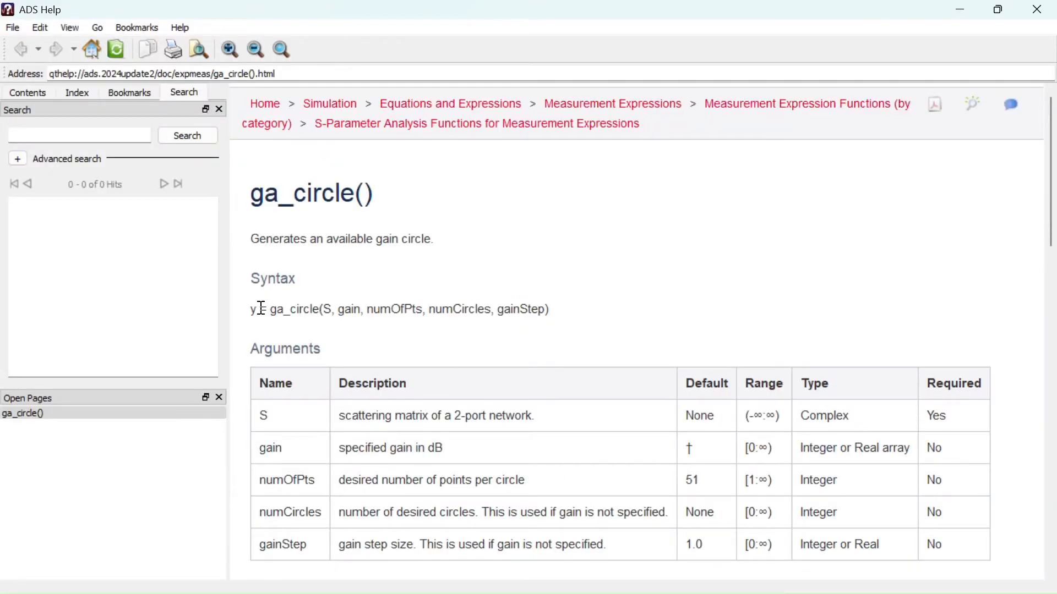
scroll(415, 330, "down", 5)
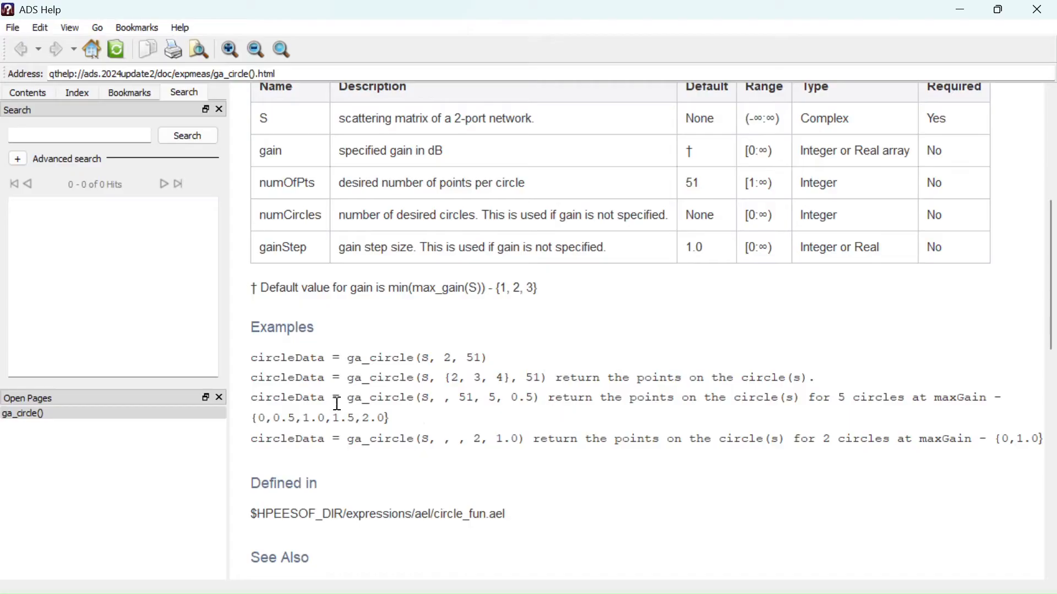
left_click_drag(348, 398, 545, 392)
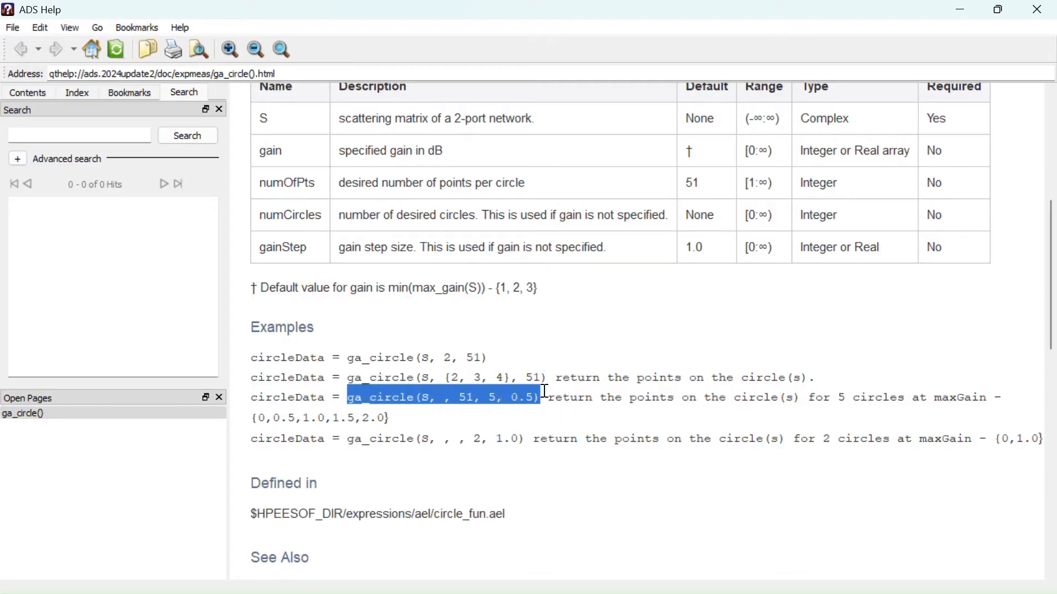
left_click(730, 394)
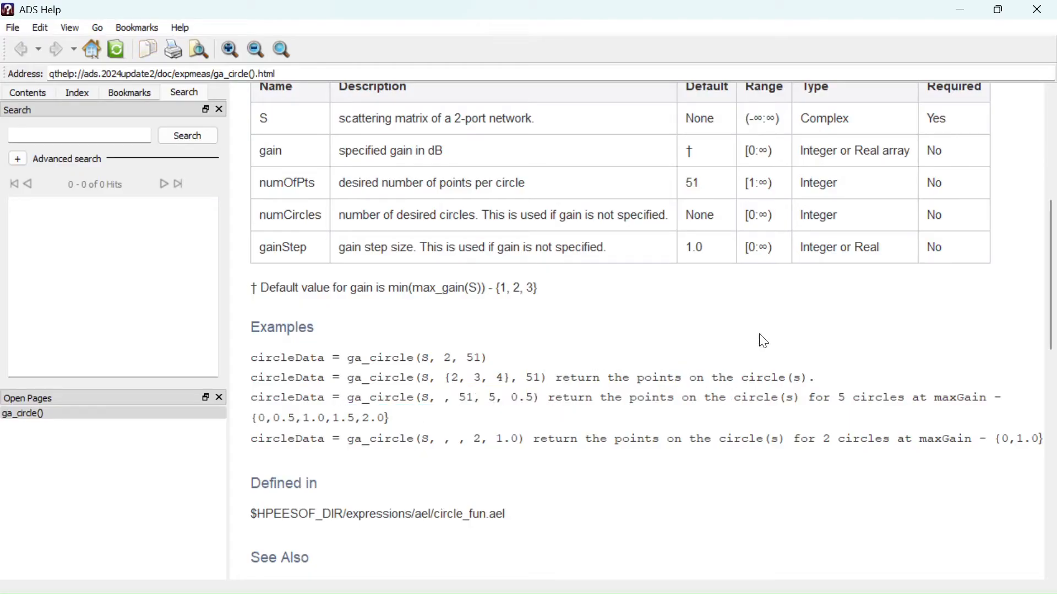
left_click(964, 11)
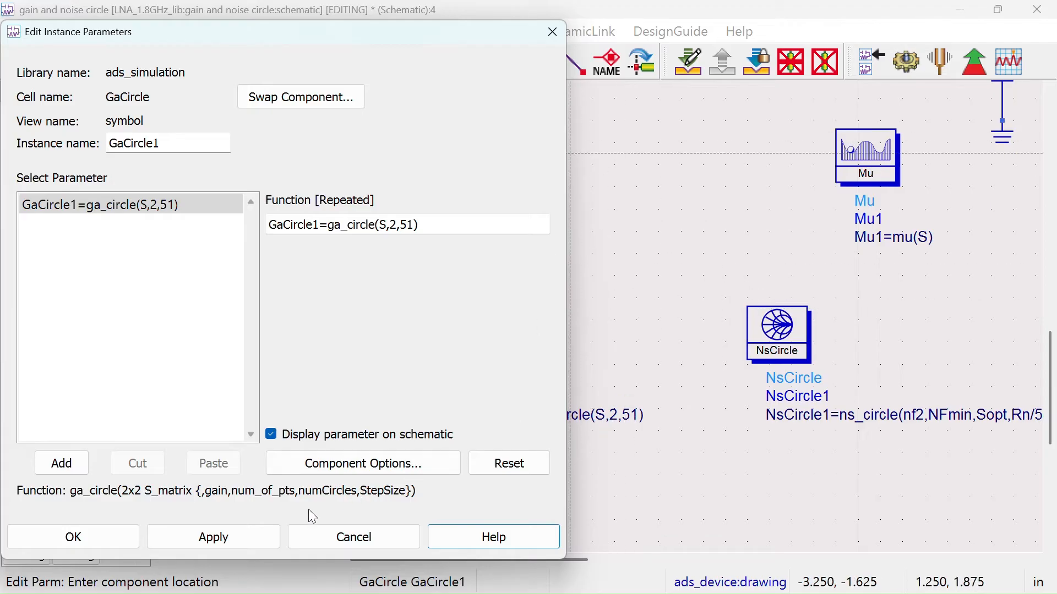
left_click(71, 537)
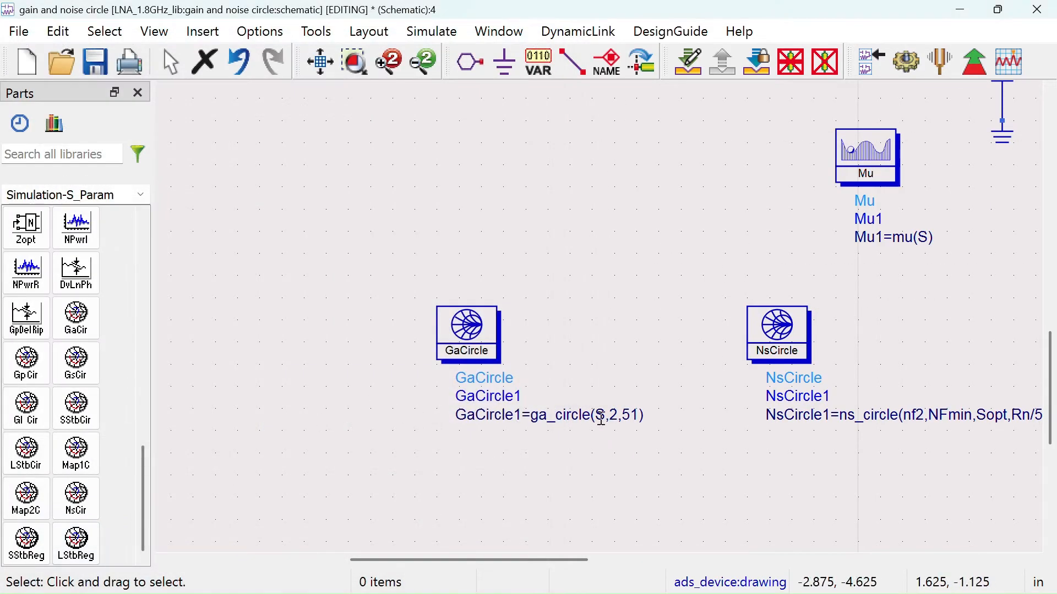
- Set the GaCircle equation to ga_circle(S, ,51,8,0.5), for 51 points, eight circles and a 0.5 dB gain step
left_click(602, 418)
left_click(602, 419)
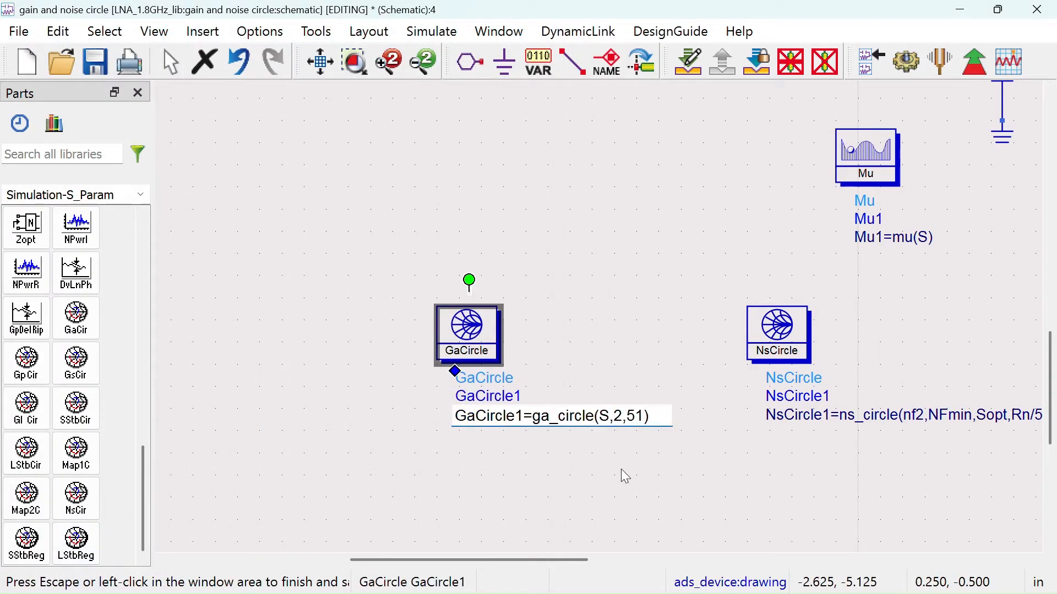
type("[")
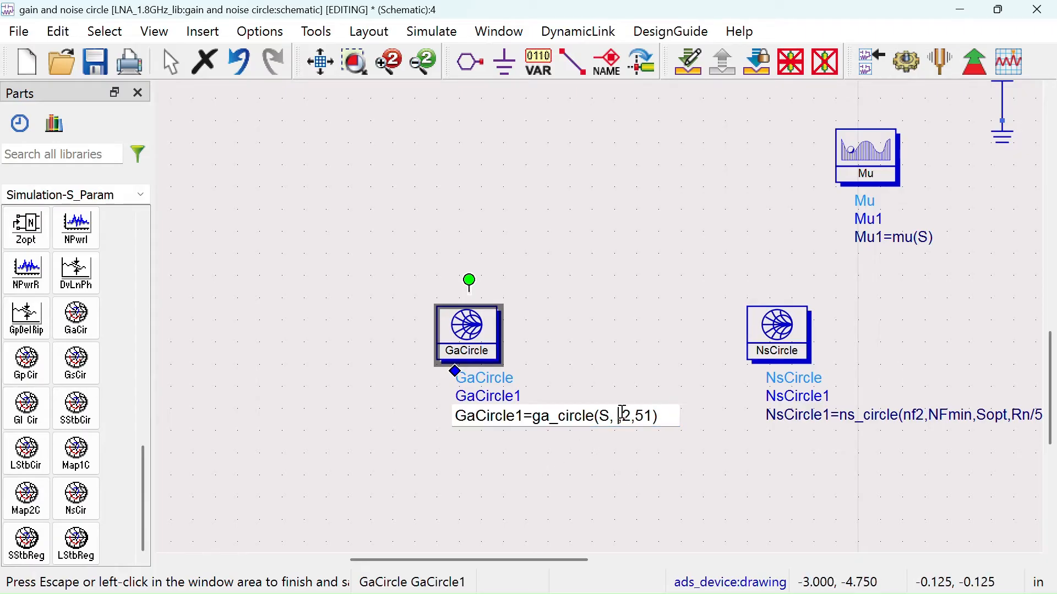
double_click(628, 415)
type("51")
left_click(662, 416)
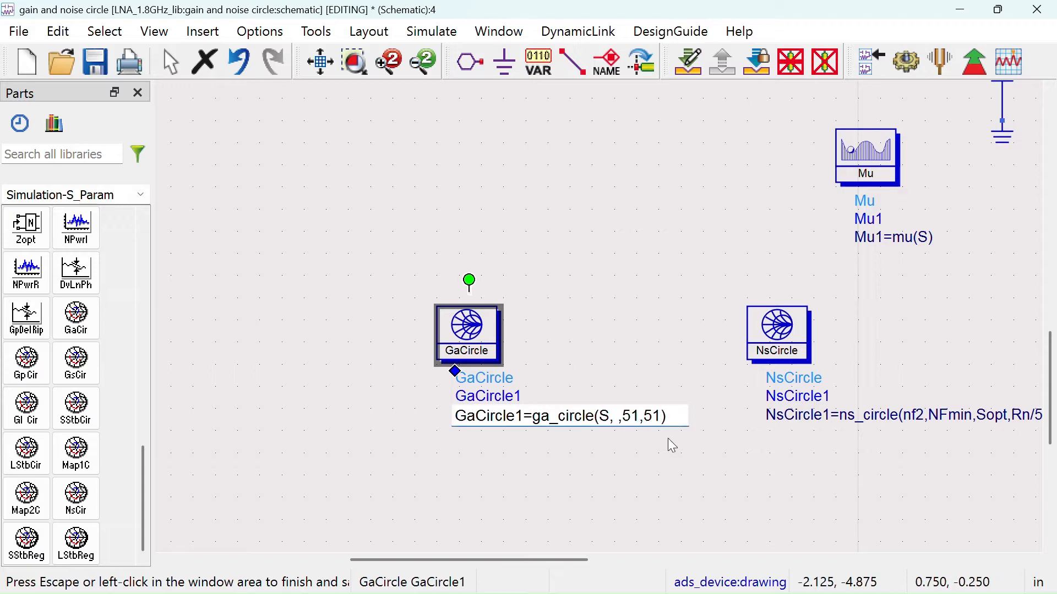
key("BackSpace")
type(",0.")
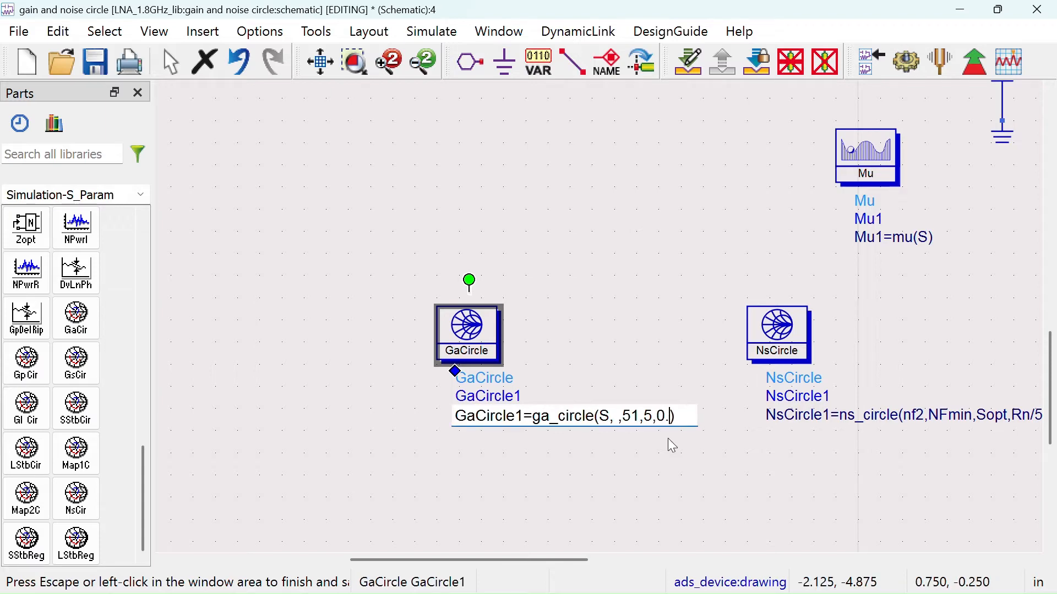
type("5")
double_click(649, 416)
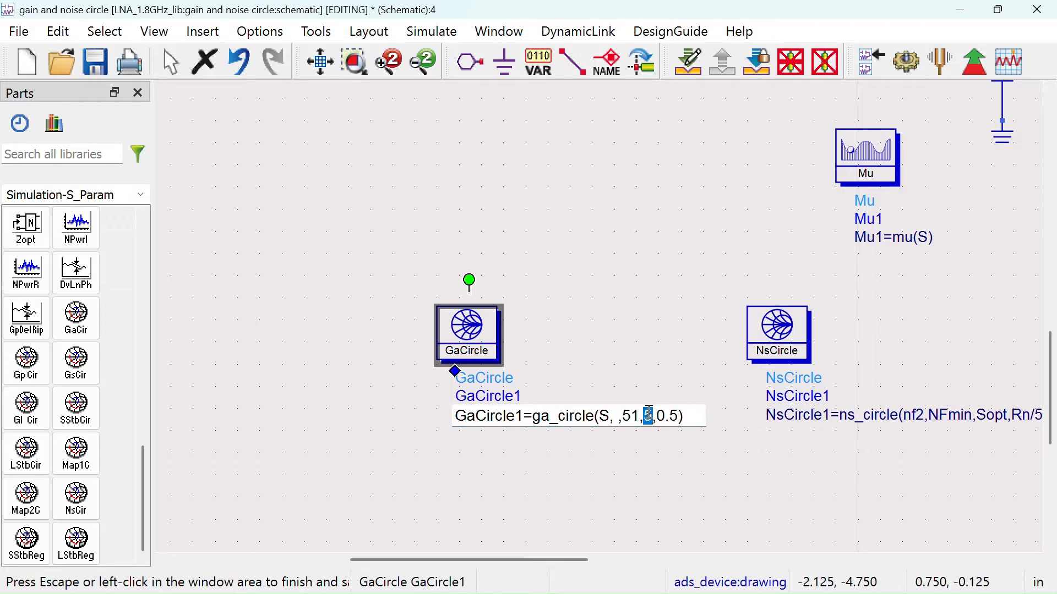
type("8")
left_click(658, 474)
- Consult the ns_circle function help for its syntax and arguments from the NsCircle component's parameters, and return to the schematic
scroll(603, 387, "down", 1)
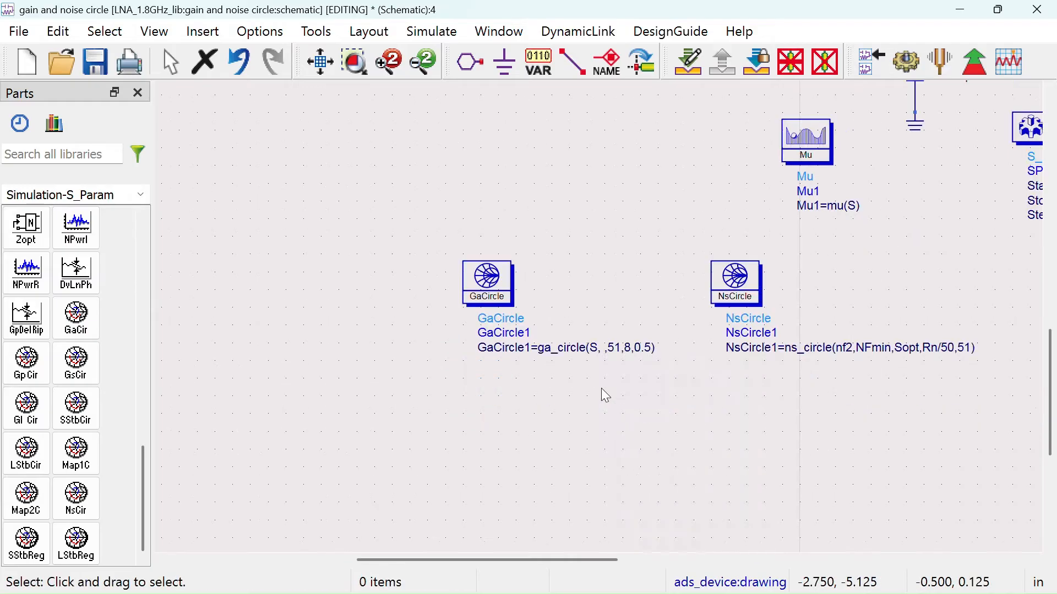
left_click_drag(683, 363, 538, 408)
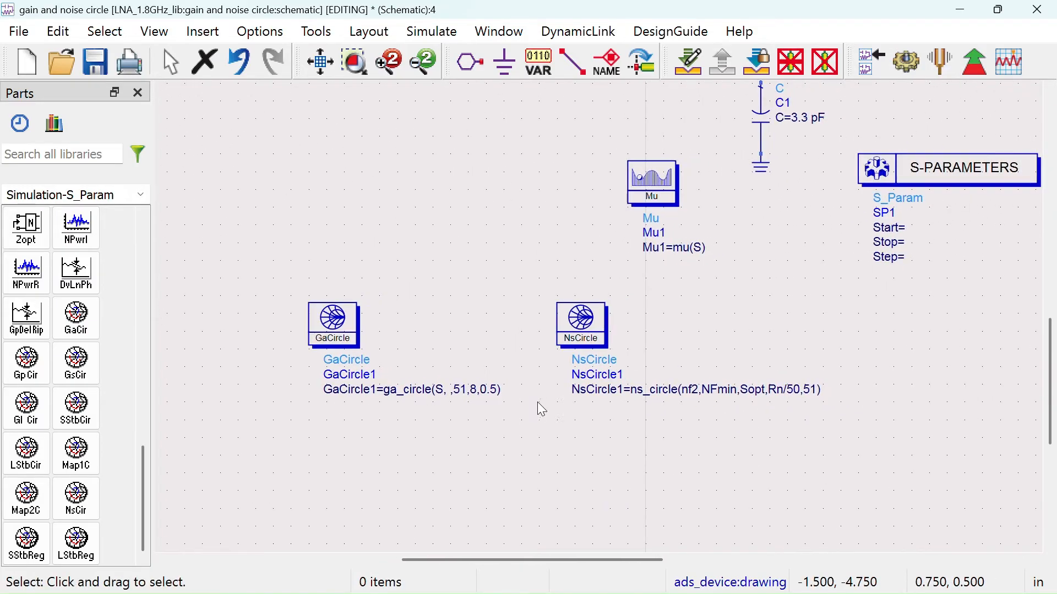
double_click(581, 329)
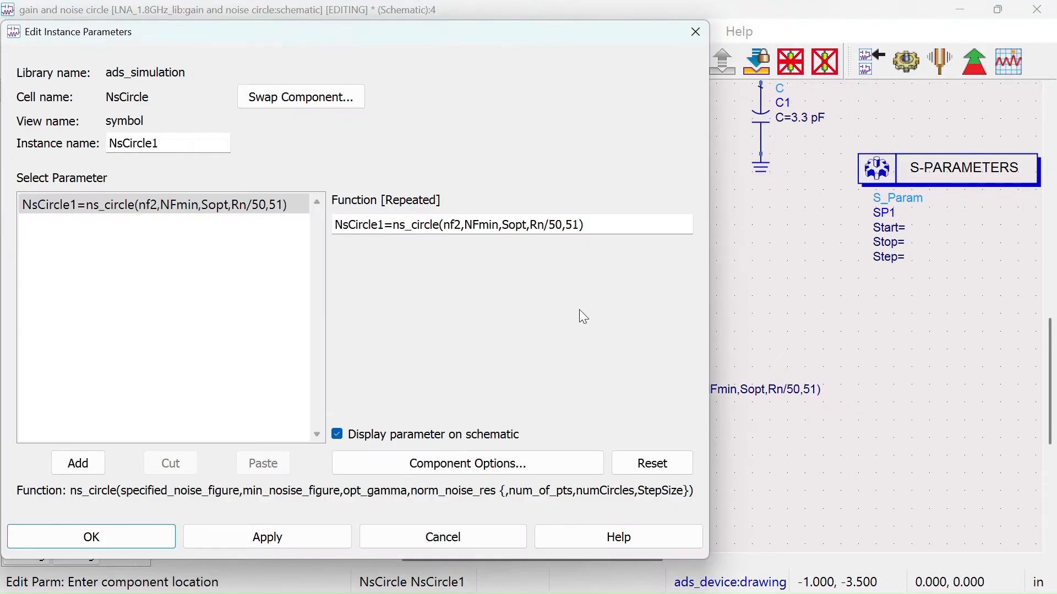
left_click(596, 540)
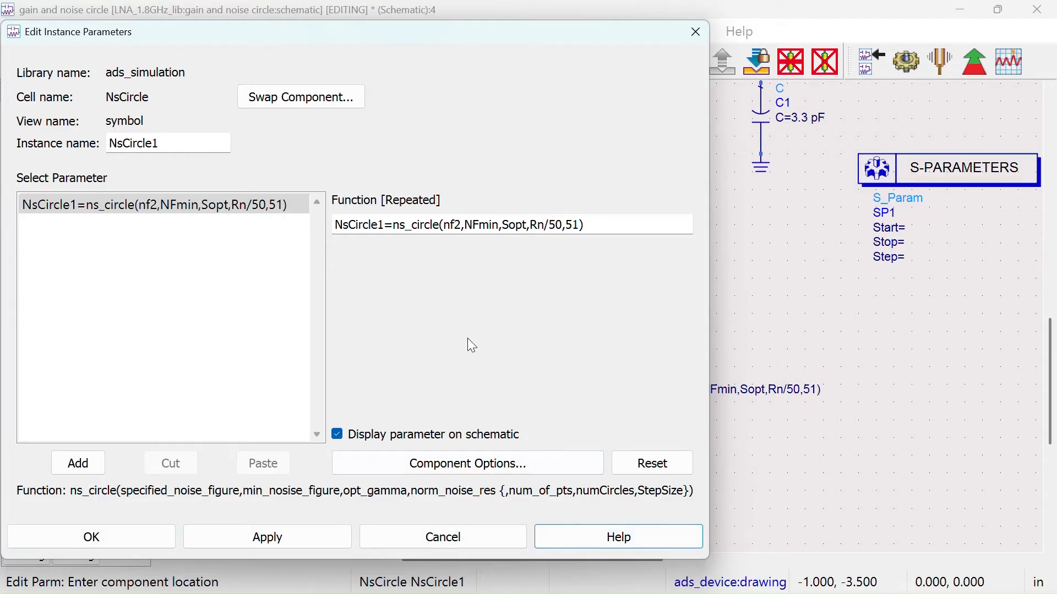
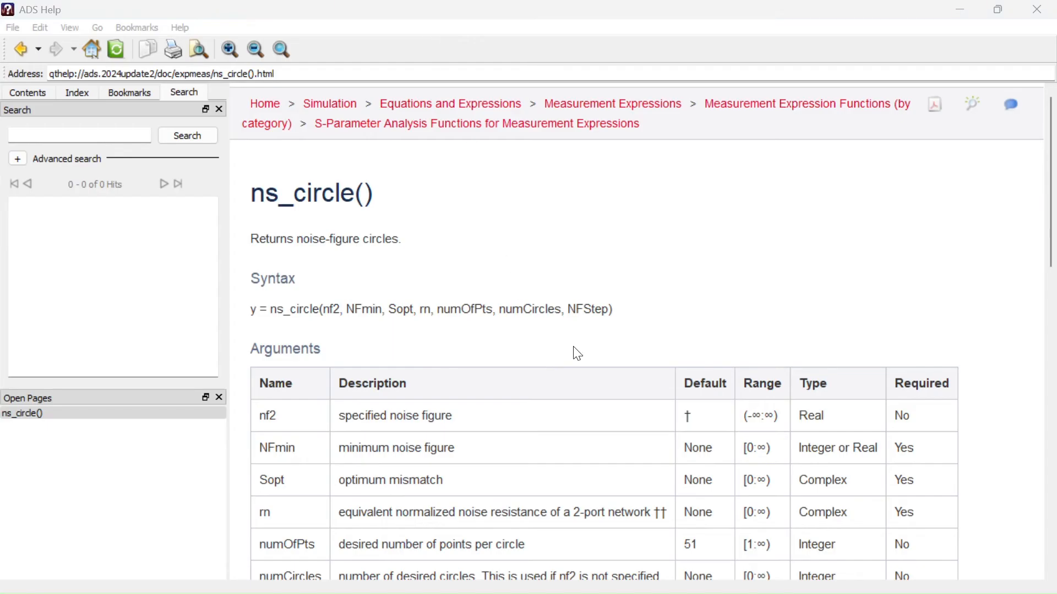
scroll(575, 354, "down", 3)
scroll(580, 354, "down", 5)
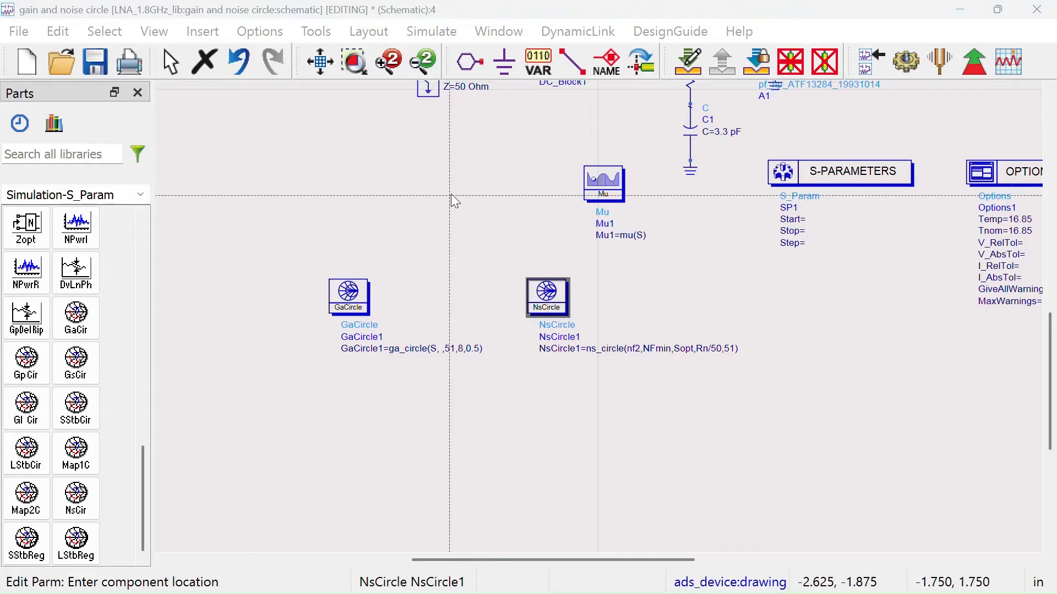
right_click(450, 194)
left_click(481, 200)
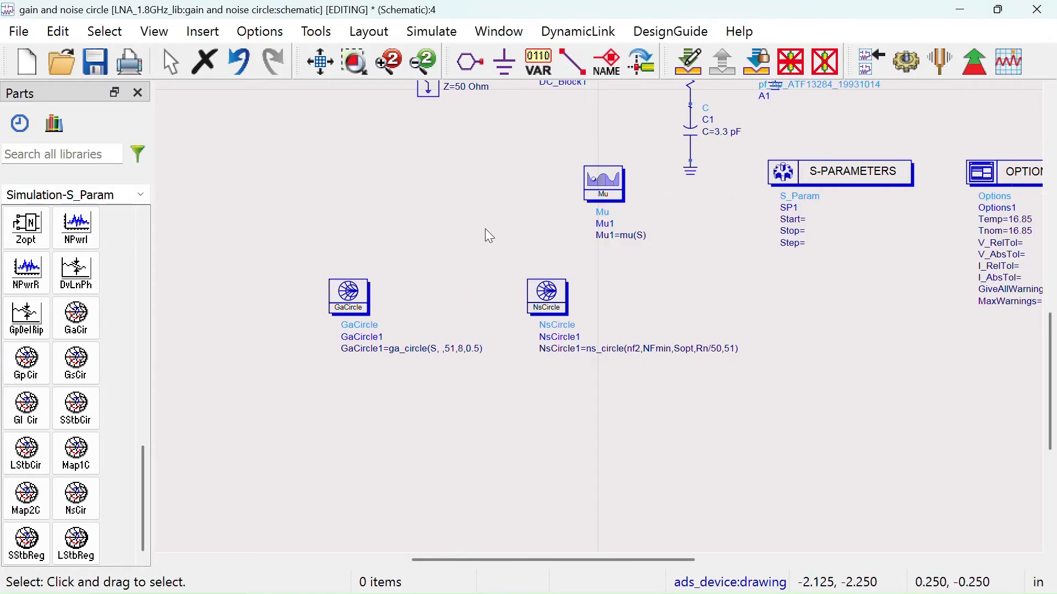
- Set the NsCircle equation to ns_circle(,NFmin,Sopt,Rn/50,51,8,0.2), for 51 points, eight circles and a 0.2 dB noise figure step
scroll(616, 325, "up", 4)
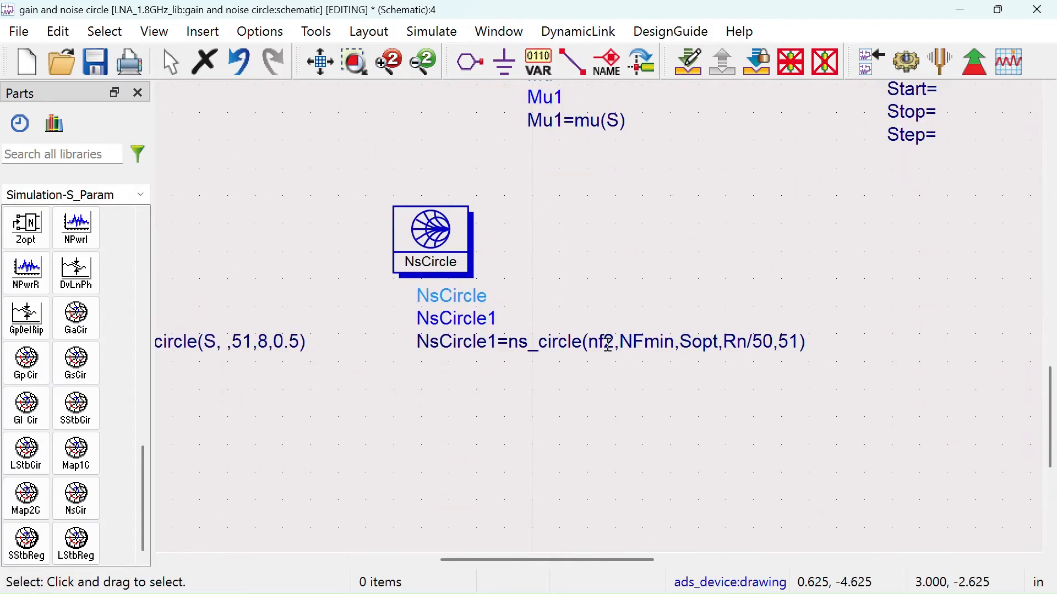
double_click(608, 344)
left_click_drag(616, 344, 592, 344)
key("BackSpace")
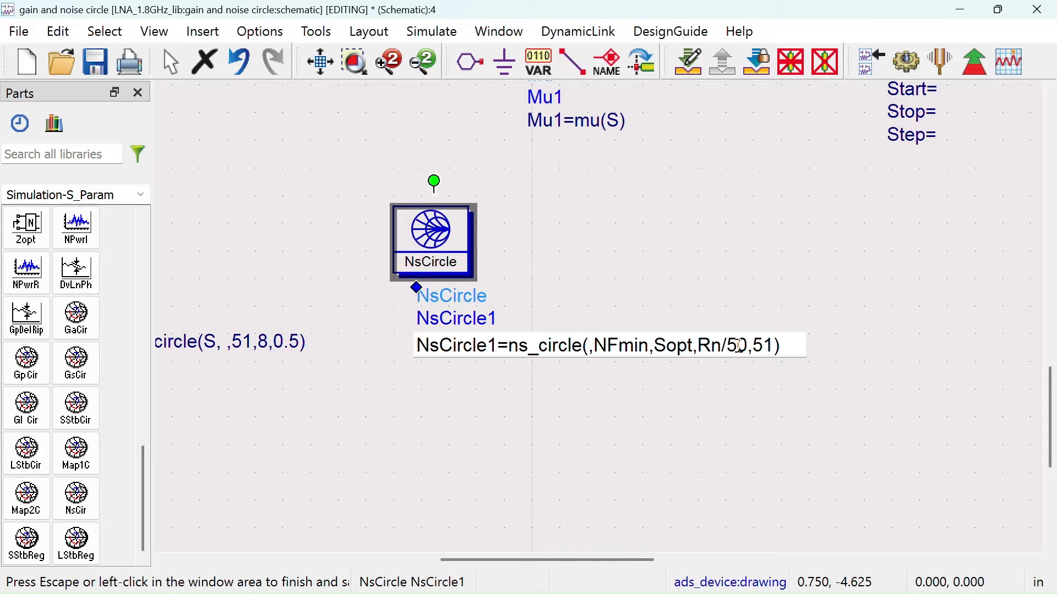
left_click(776, 346)
type(",")
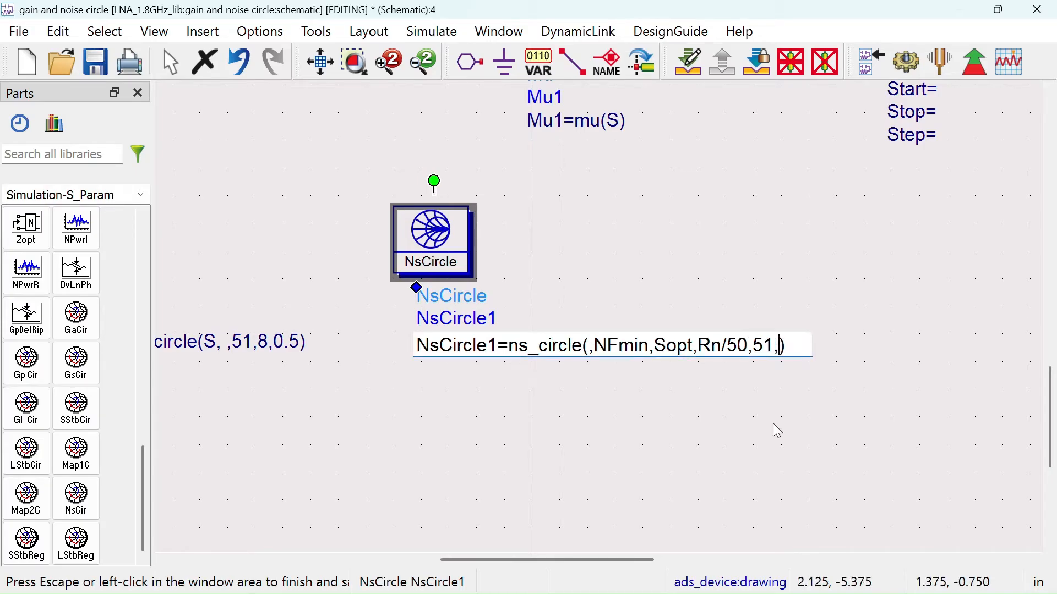
type("8")
type(",0.")
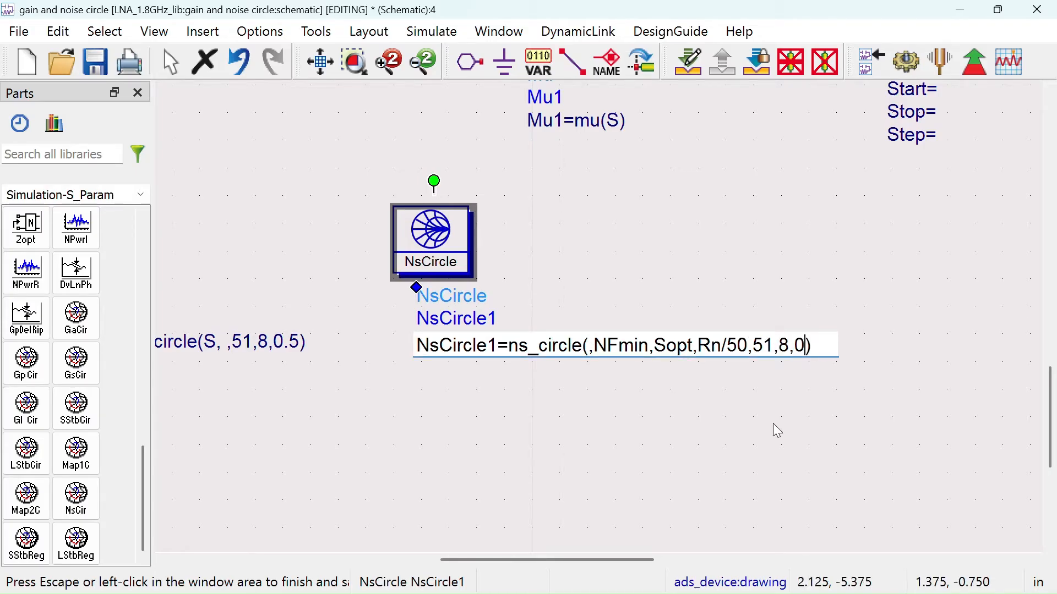
type("2")
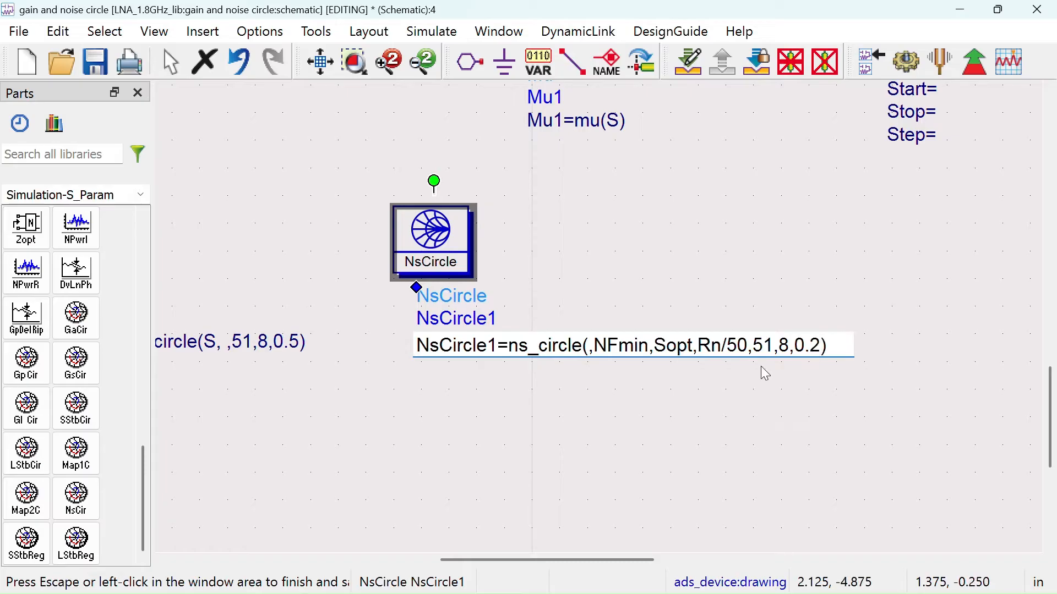
left_click(699, 233)
- Move the Mu component below the S-PARAMETERS controller, roughly in line with the two circle components
left_click_drag(697, 231, 604, 309)
scroll(603, 310, "down", 6)
left_click_drag(697, 391, 562, 357)
left_click_drag(417, 221, 515, 291)
left_click(589, 311)
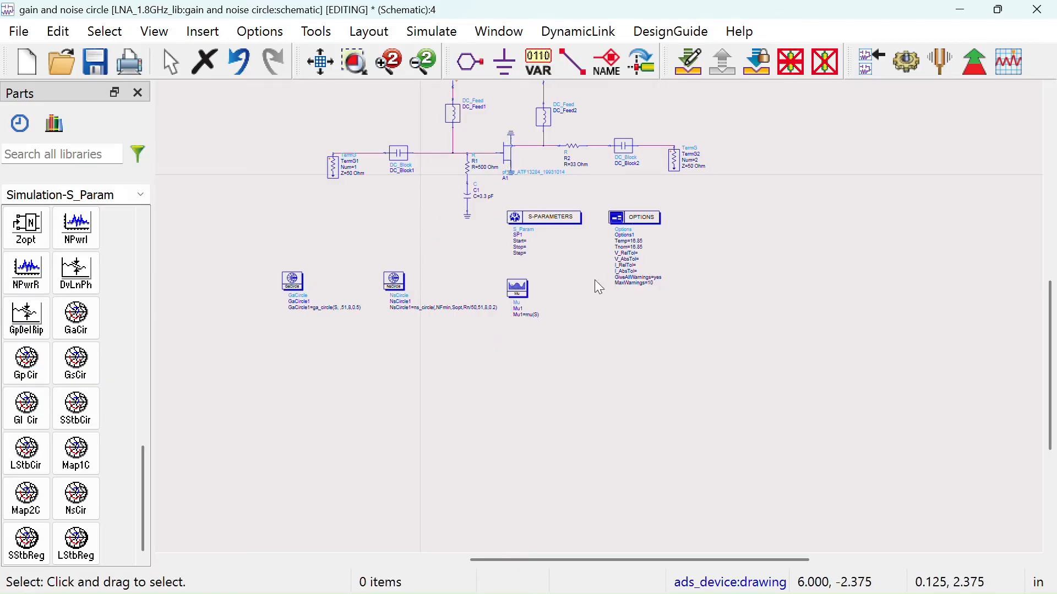
- Check the sweep type and frequency of the S-parameter simulation controller and accept its settings
scroll(595, 280, "up", 3)
scroll(587, 308, "up", 1)
double_click(547, 266)
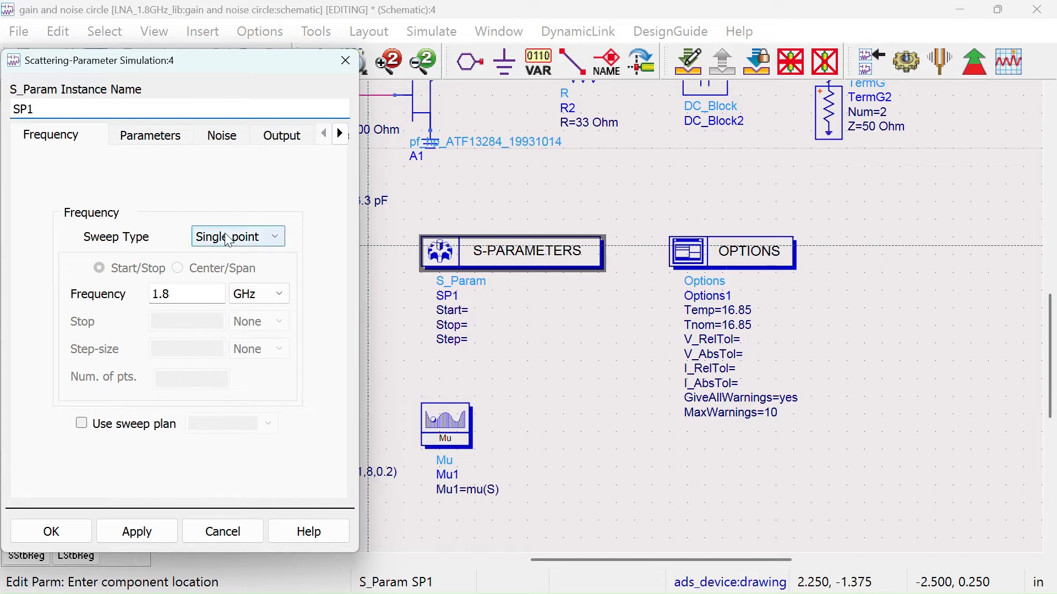
left_click(63, 530)
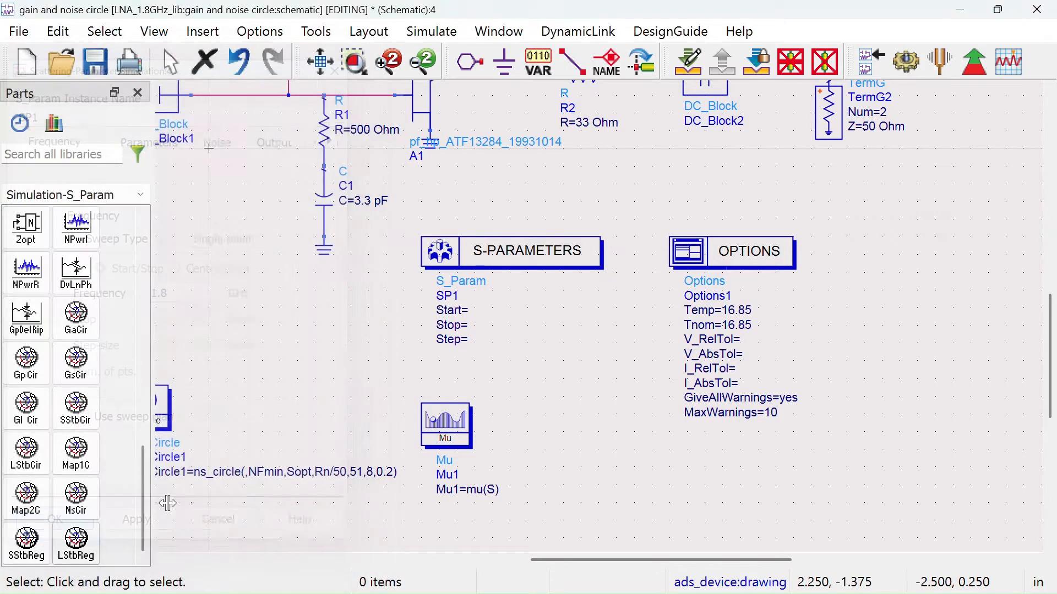
- Simulate the gain and noise circle schematic and maximize the resulting data display window
scroll(550, 318, "down", 4)
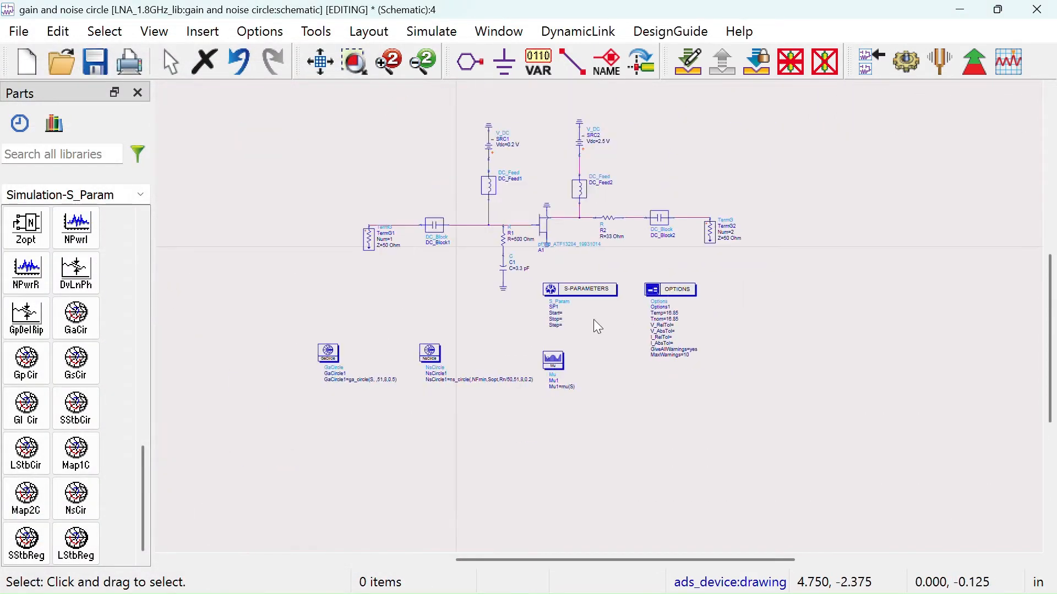
left_click_drag(590, 366, 583, 381)
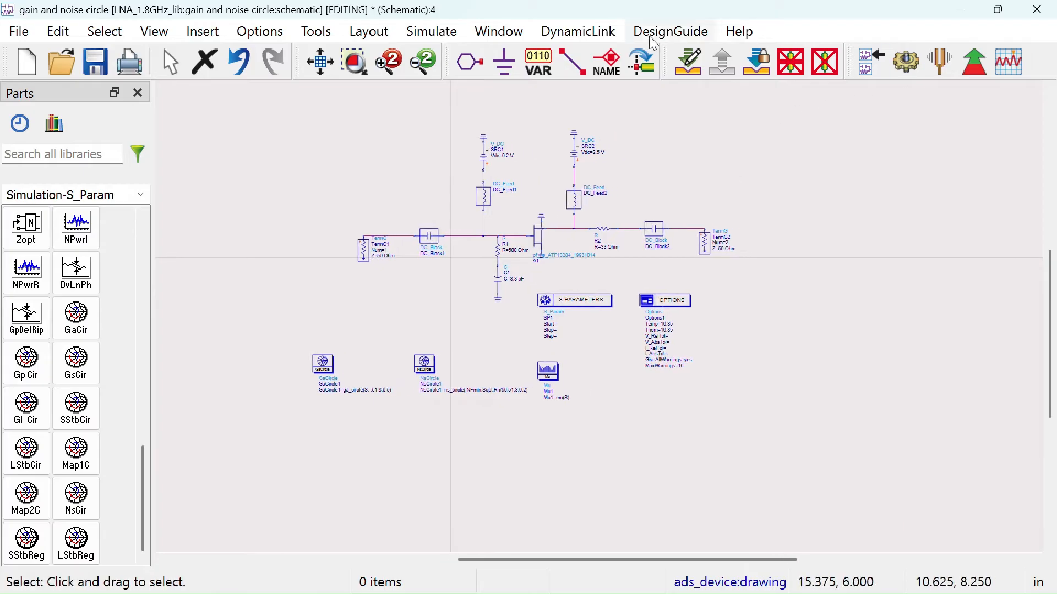
left_click(908, 64)
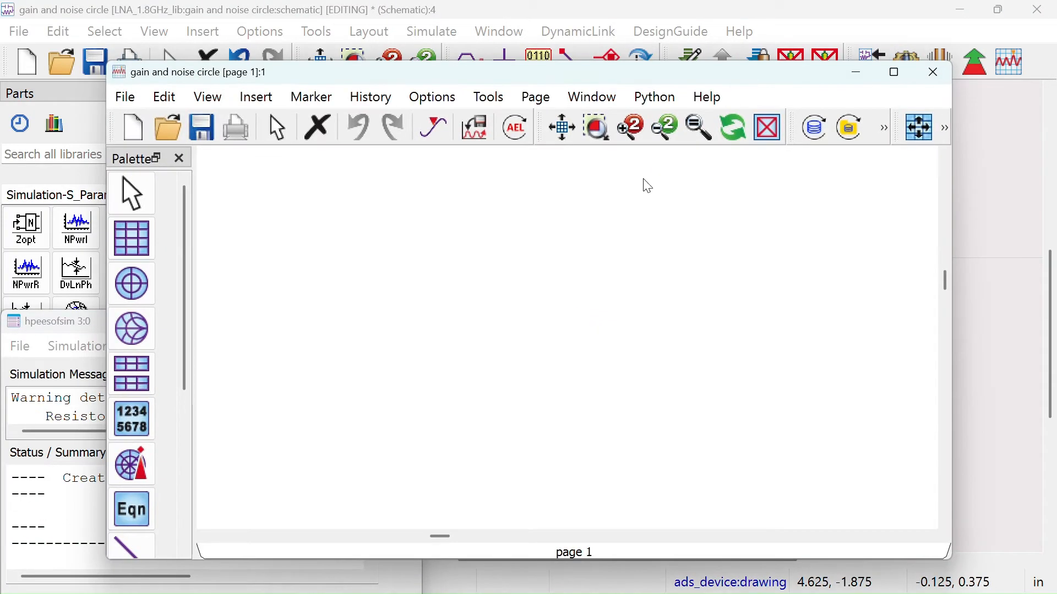
left_click(896, 79)
- Insert a Smith chart on the data display page with the GaCircle1 and NsCircle1 traces
left_click(28, 263)
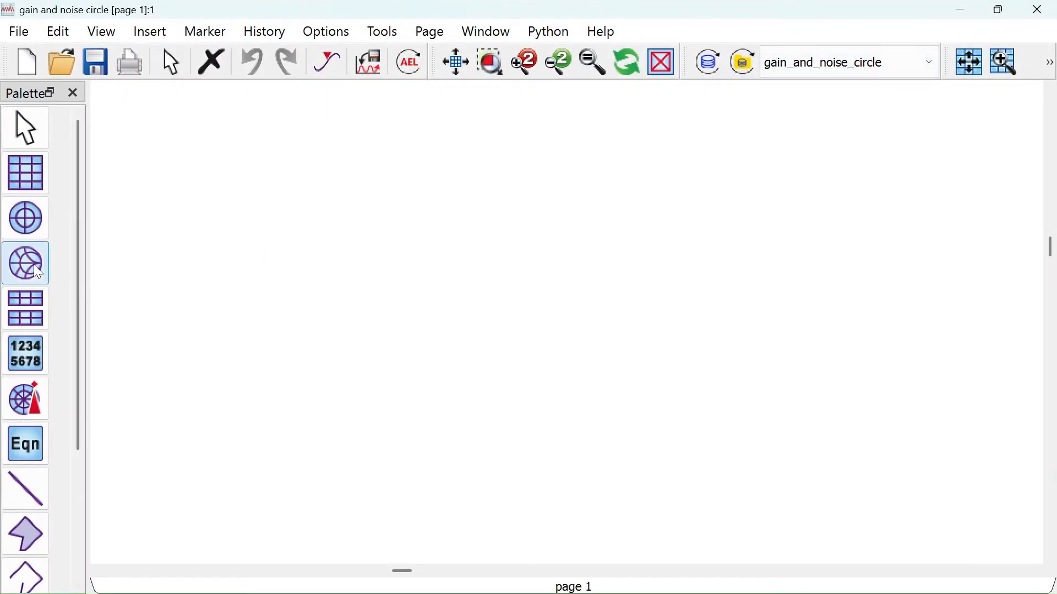
left_click(352, 198)
double_click(346, 253)
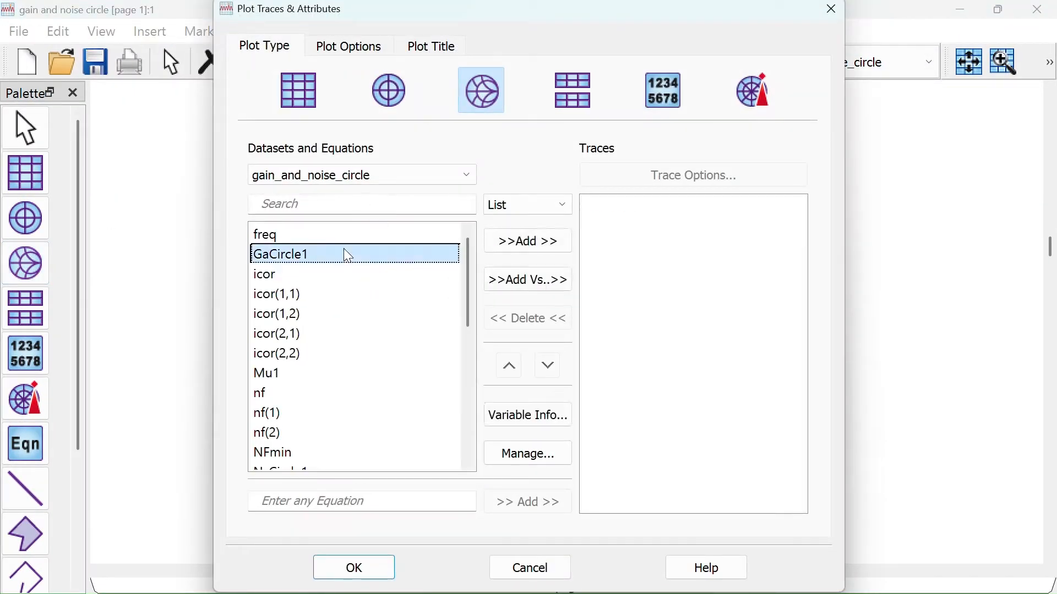
scroll(338, 374, "down", 1)
scroll(333, 388, "down", 4)
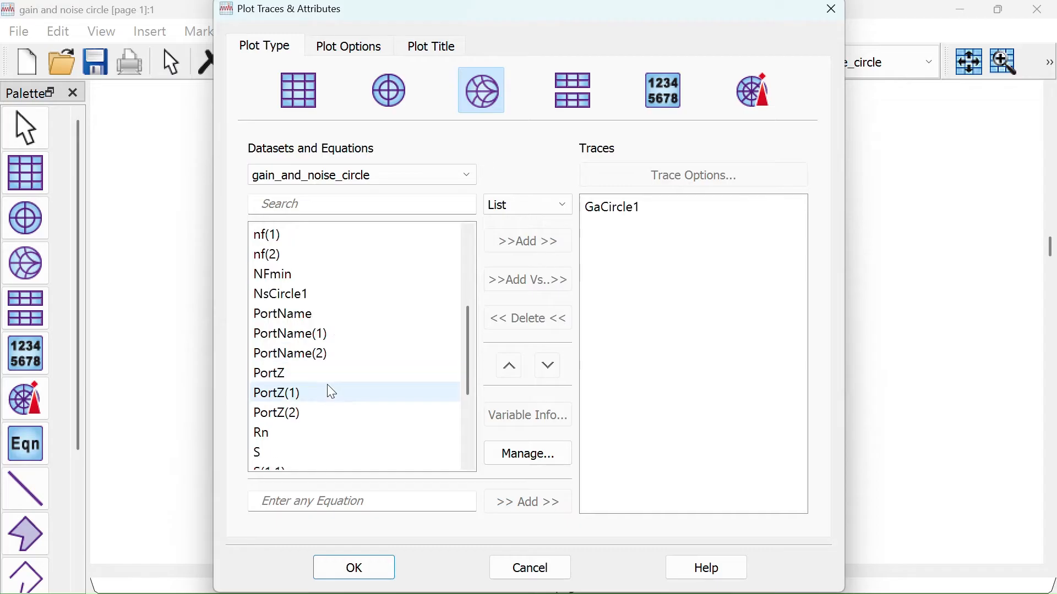
scroll(316, 385, "down", 1)
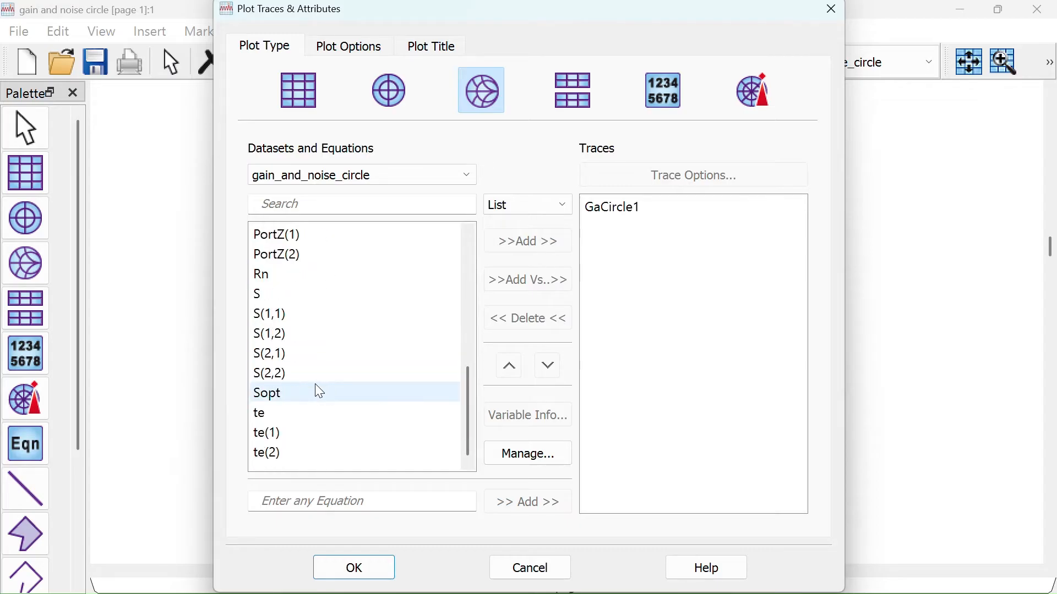
scroll(315, 384, "up", 2)
scroll(320, 392, "up", 1)
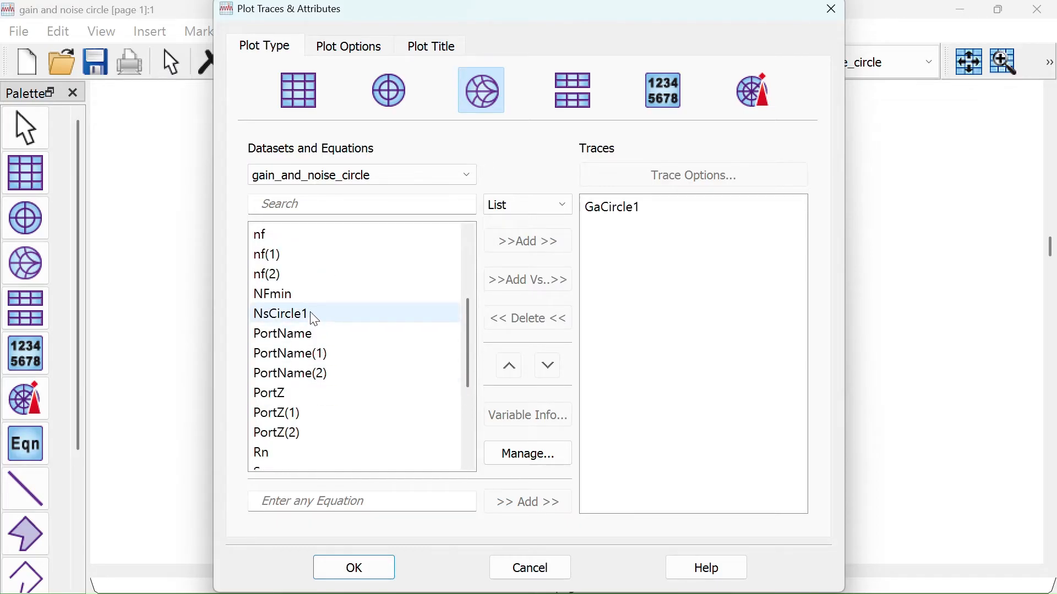
double_click(311, 313)
left_click(352, 565)
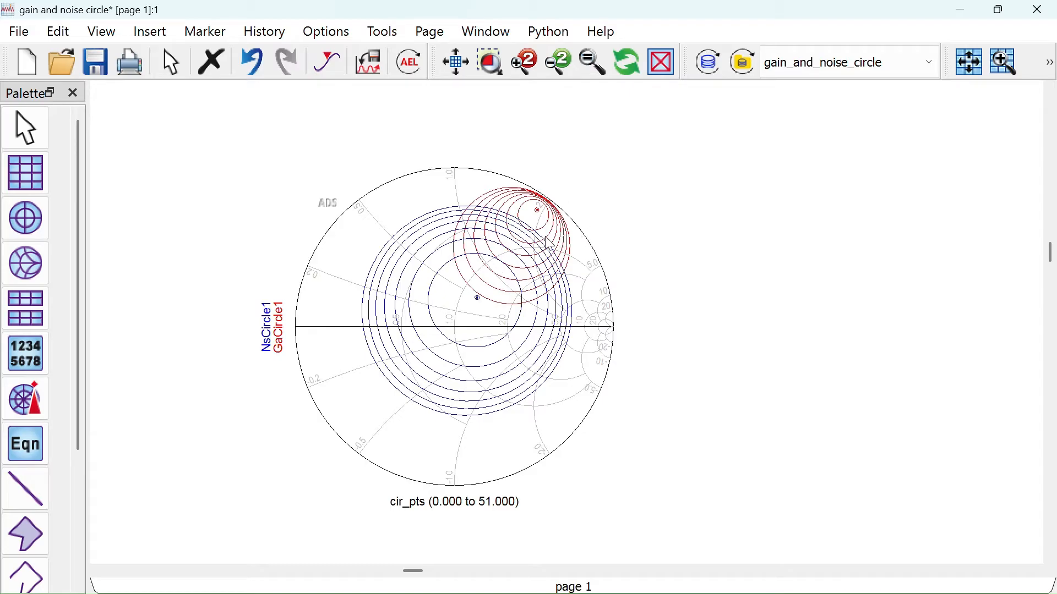
- Read the gain, noise figure and impedance at the centres and on the circles of the Smith chart
mouse_move(543, 229)
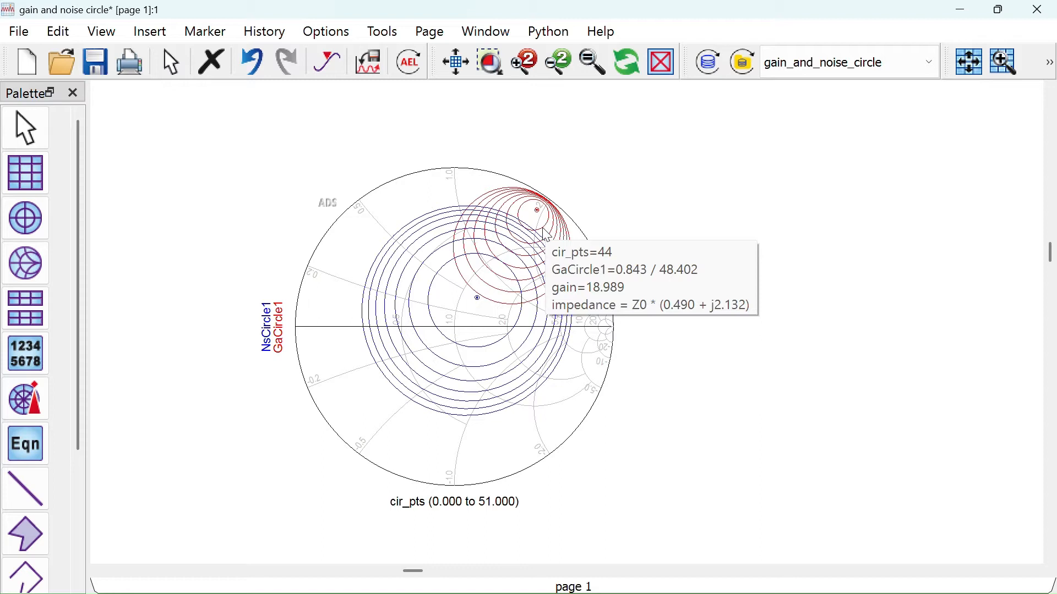
mouse_move(536, 210)
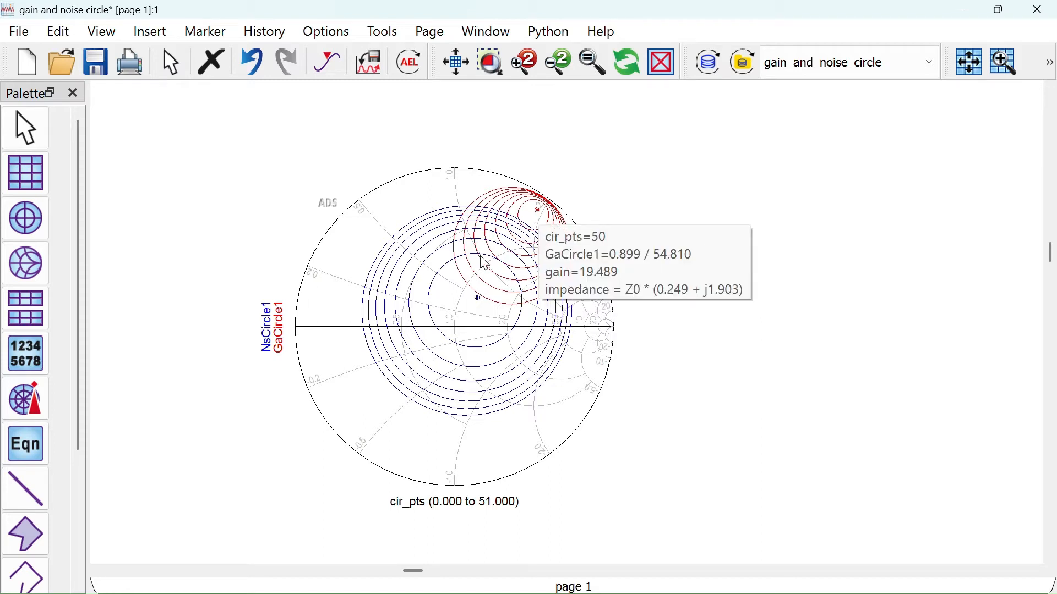
mouse_move(472, 295)
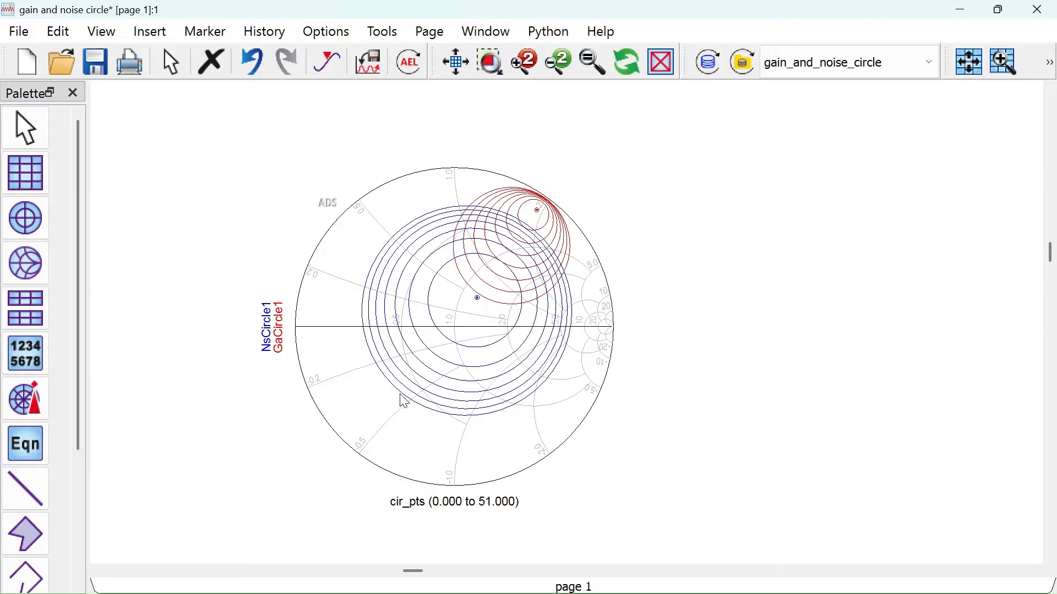
mouse_move(405, 402)
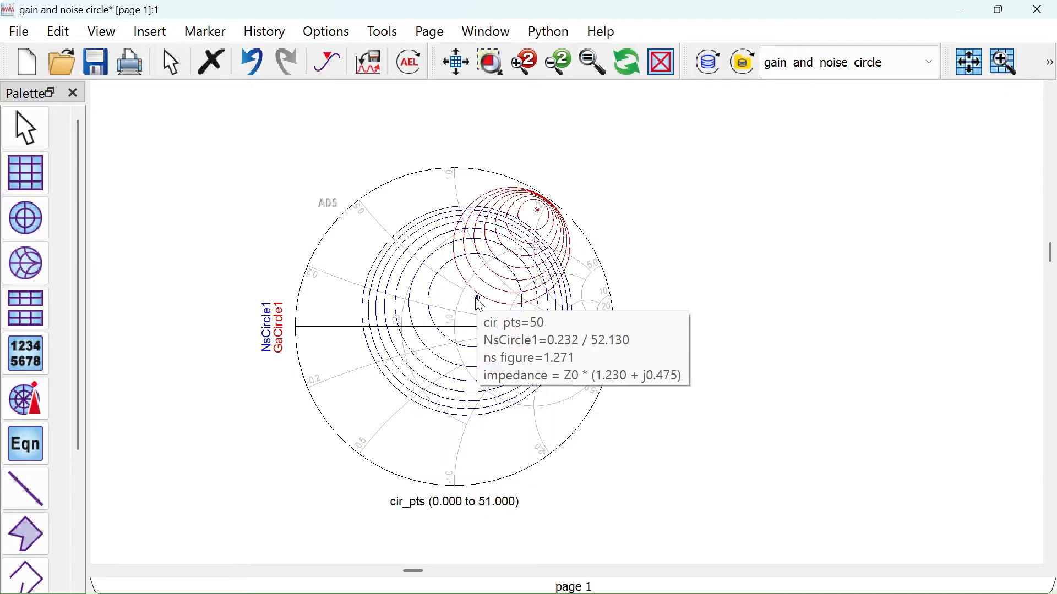
- Add the Sopt trace to the Smith chart and inspect its point at the centre of the noise circles
double_click(427, 444)
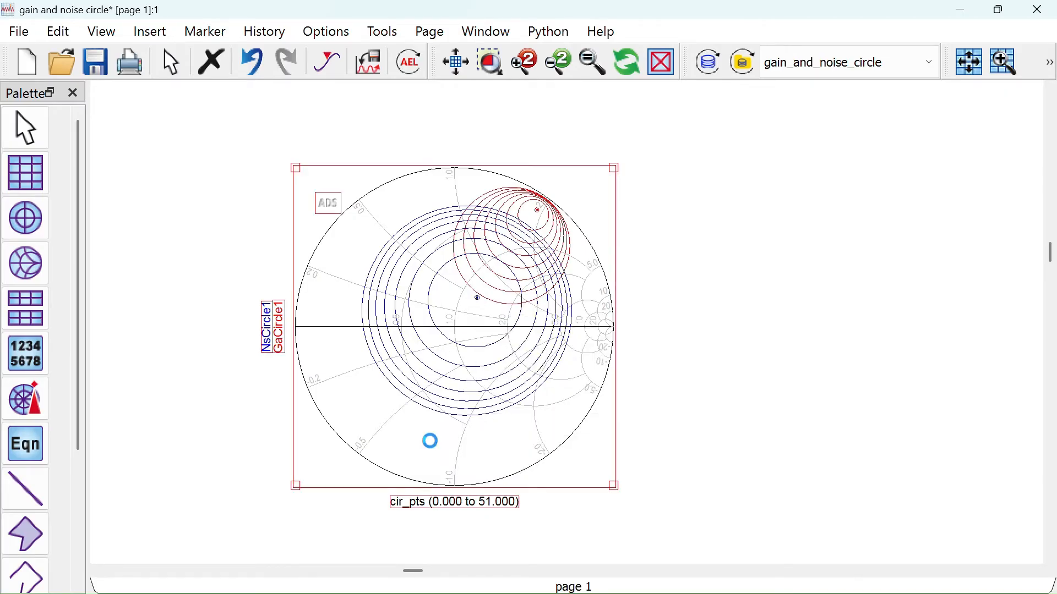
scroll(352, 352, "down", 3)
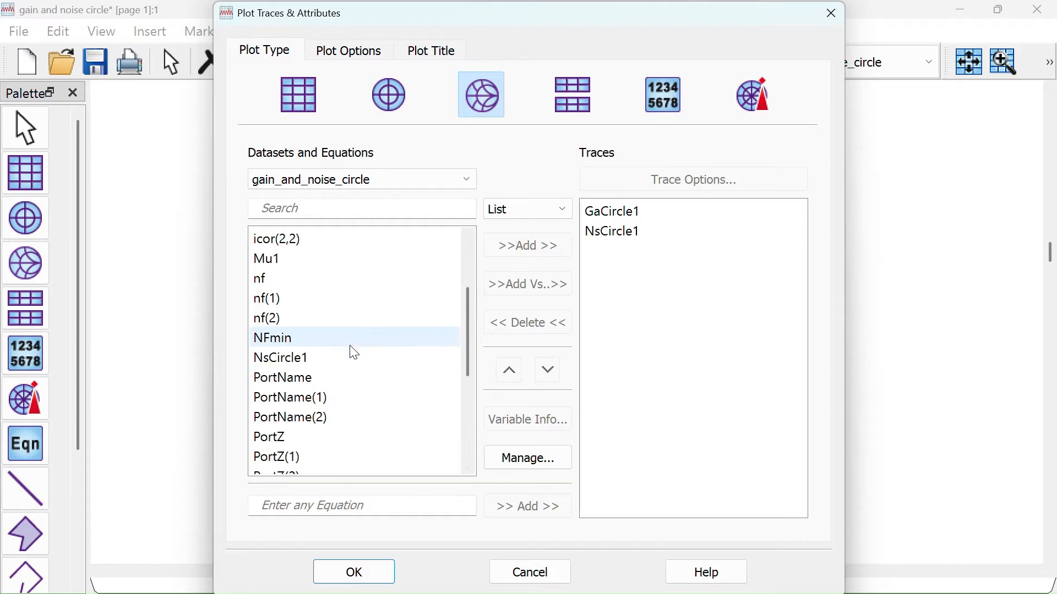
scroll(354, 354, "down", 3)
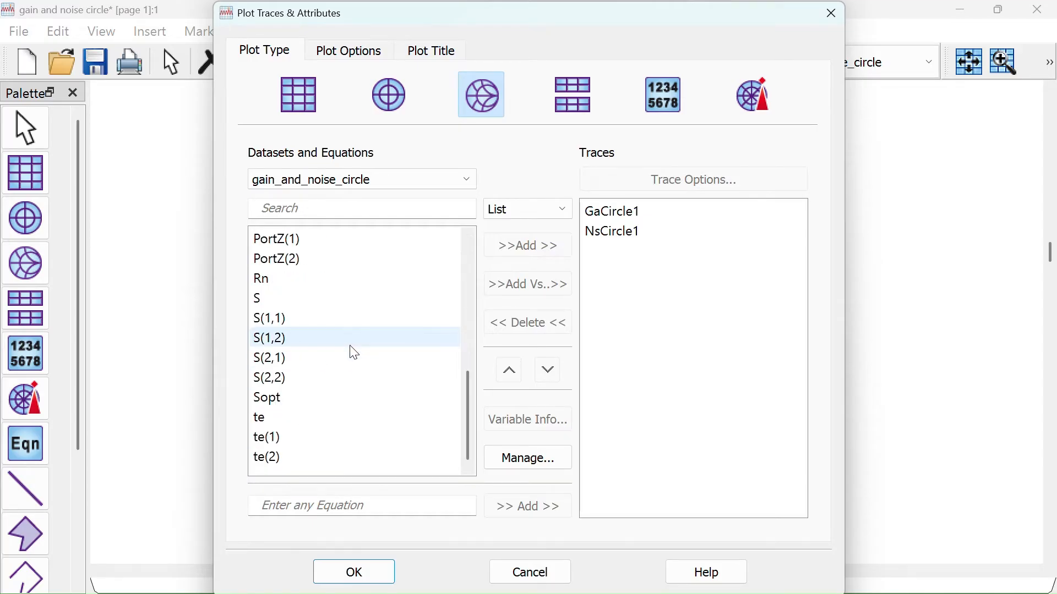
double_click(306, 399)
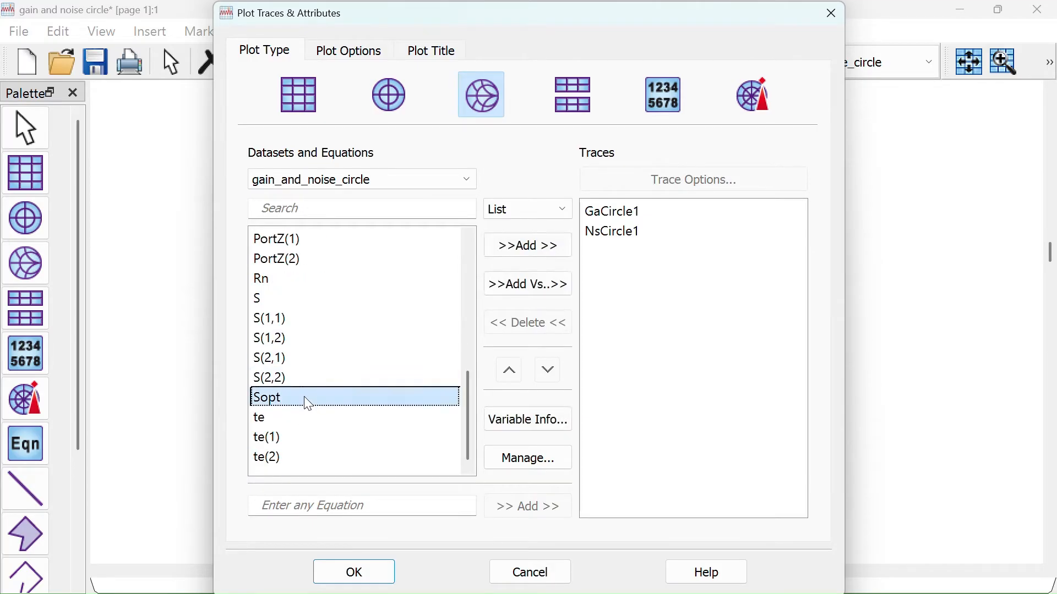
left_click(380, 576)
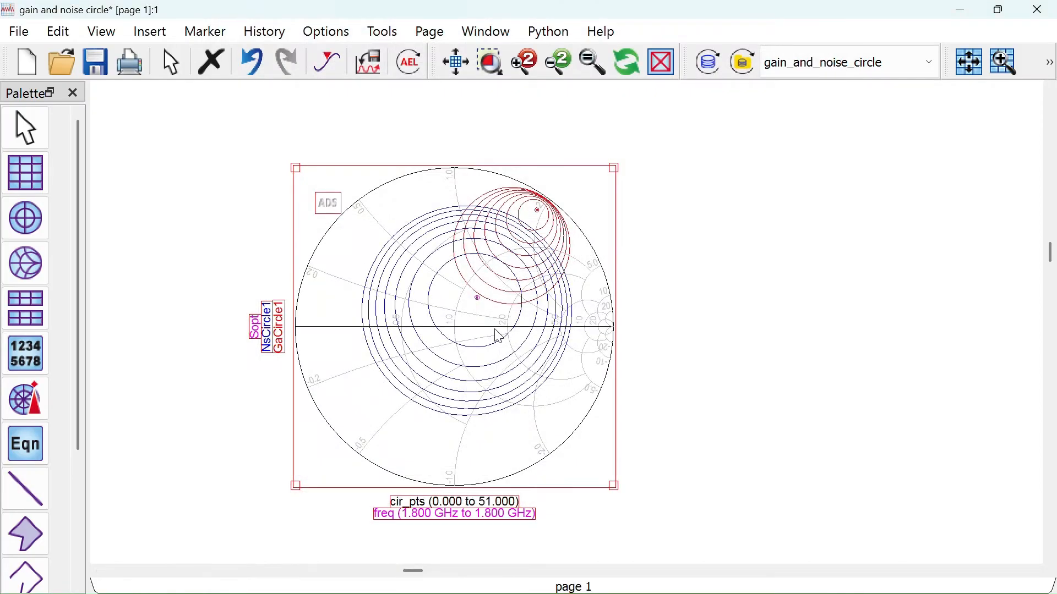
scroll(480, 319, "up", 5)
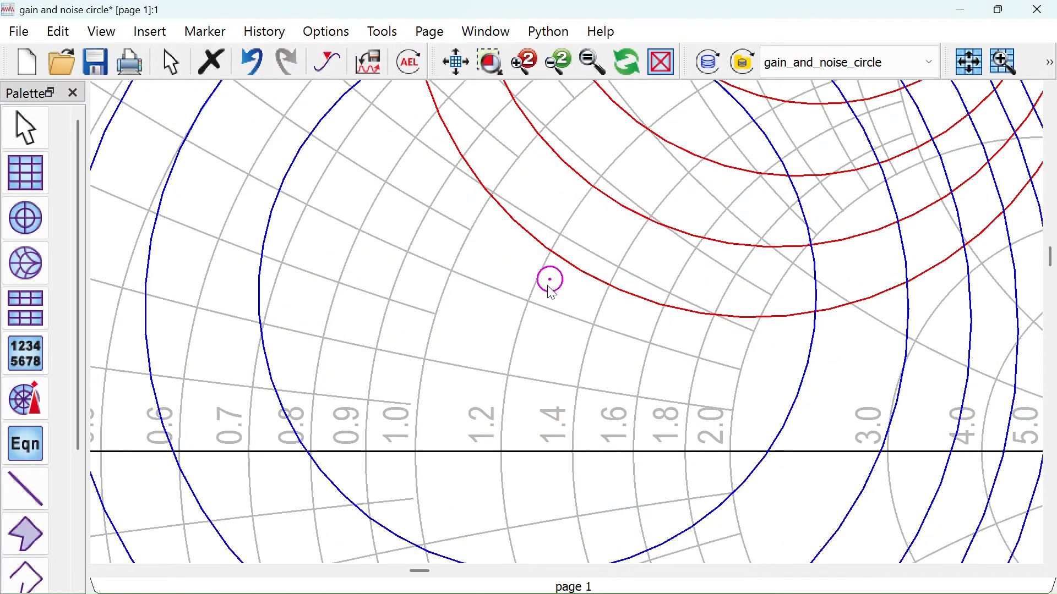
scroll(566, 330, "down", 7)
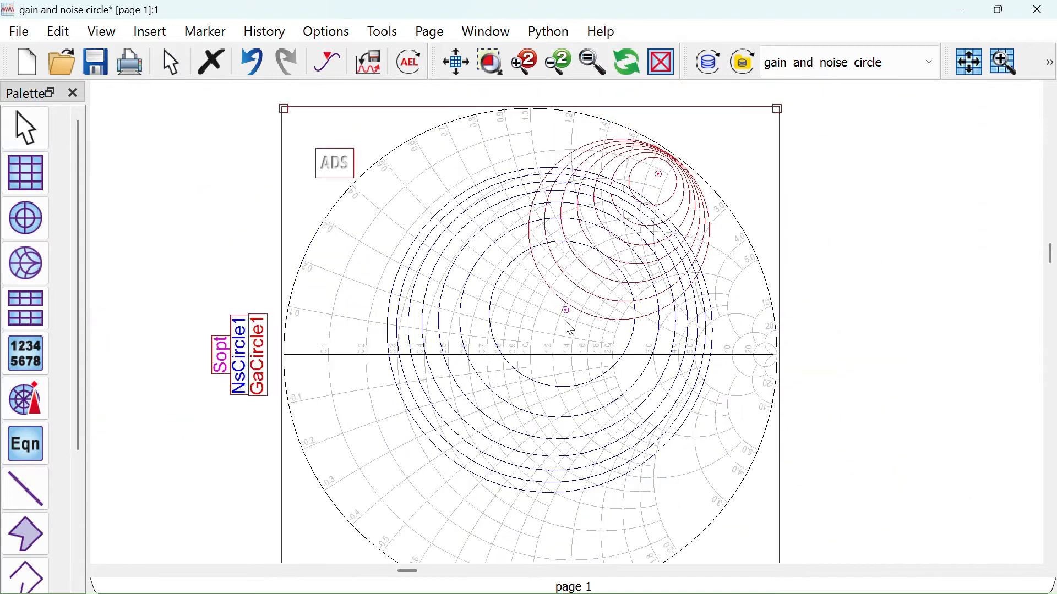
- Reposition the gain and noise Smith chart, and in the schematic set the S-parameter simulation to a linear sweep starting at 1.7 GHz
left_click_drag(557, 339, 300, 260)
left_click(578, 236)
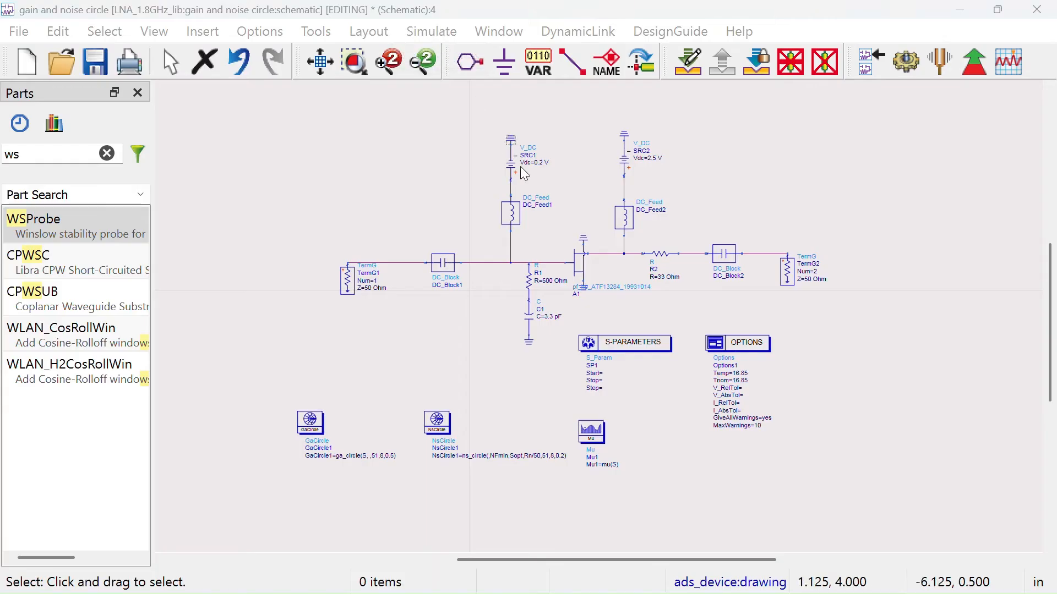
double_click(629, 347)
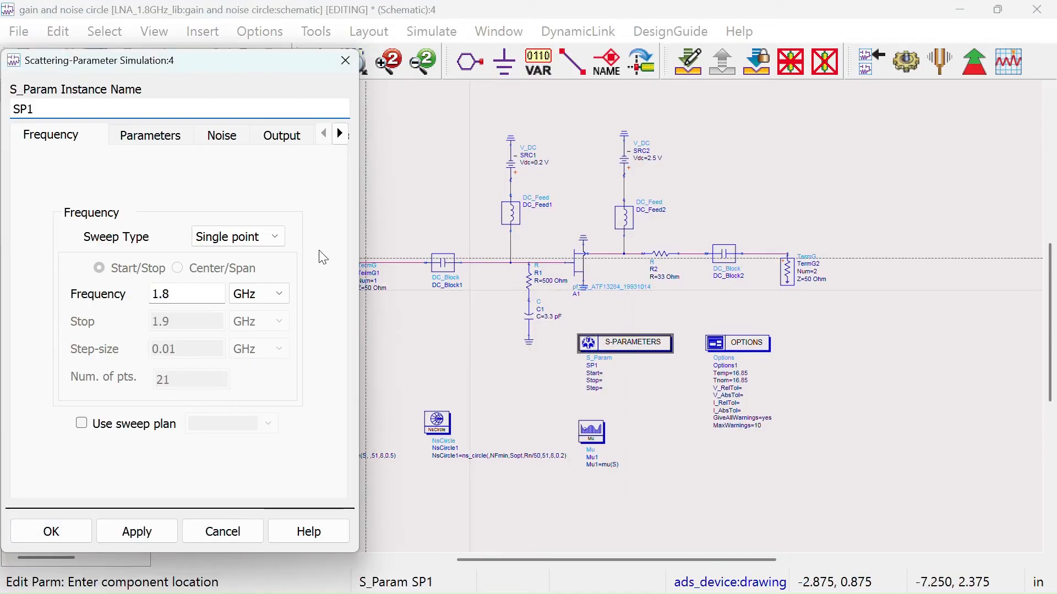
left_click(192, 293)
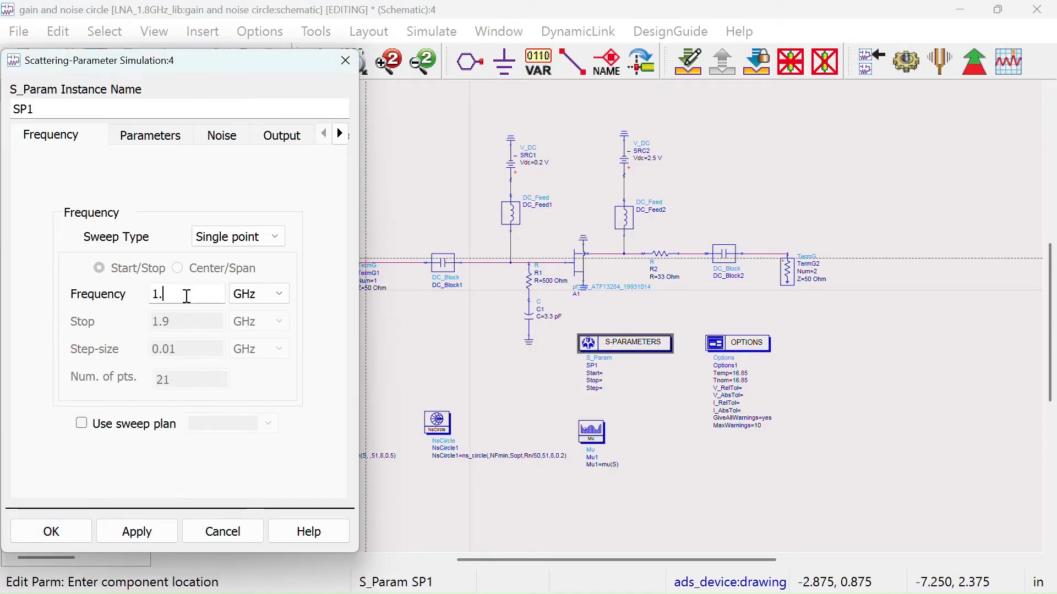
left_click(215, 237)
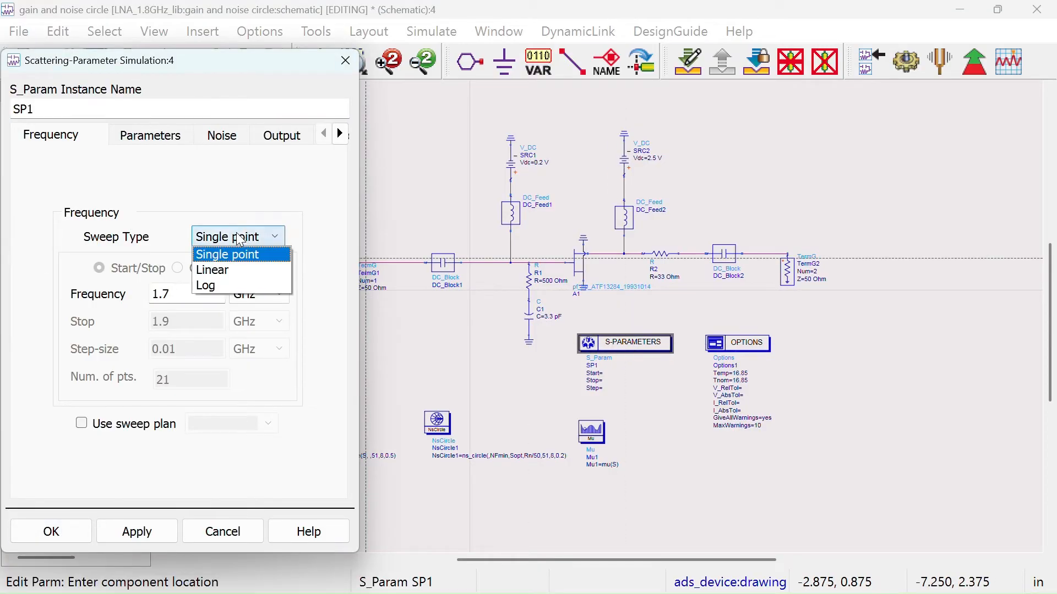
left_click(217, 269)
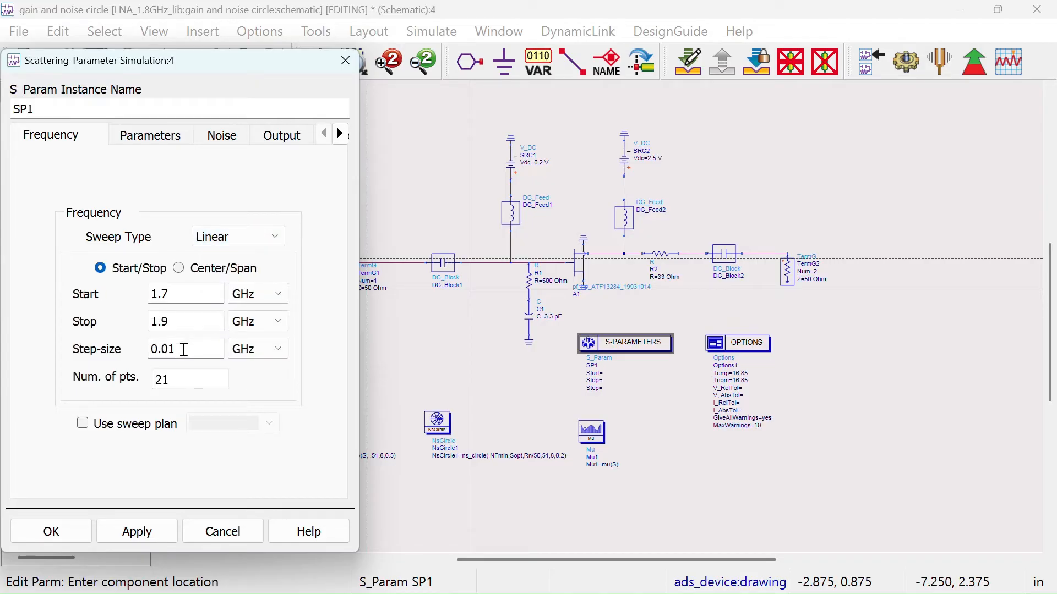
left_click(50, 532)
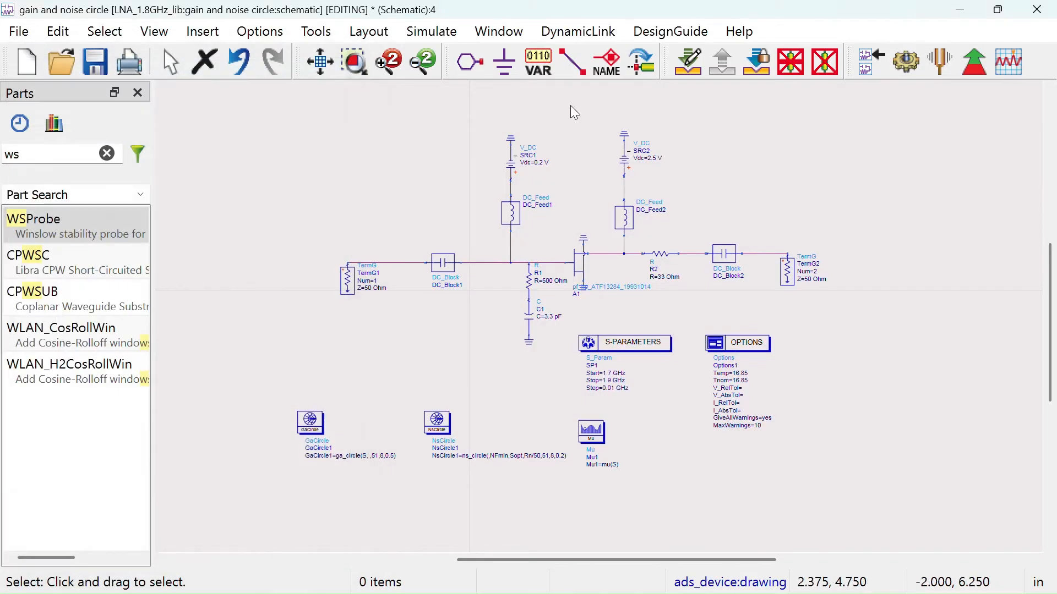
- Simulate the schematic and insert a Smith chart of S(1,1) on the new data display page
left_click(907, 62)
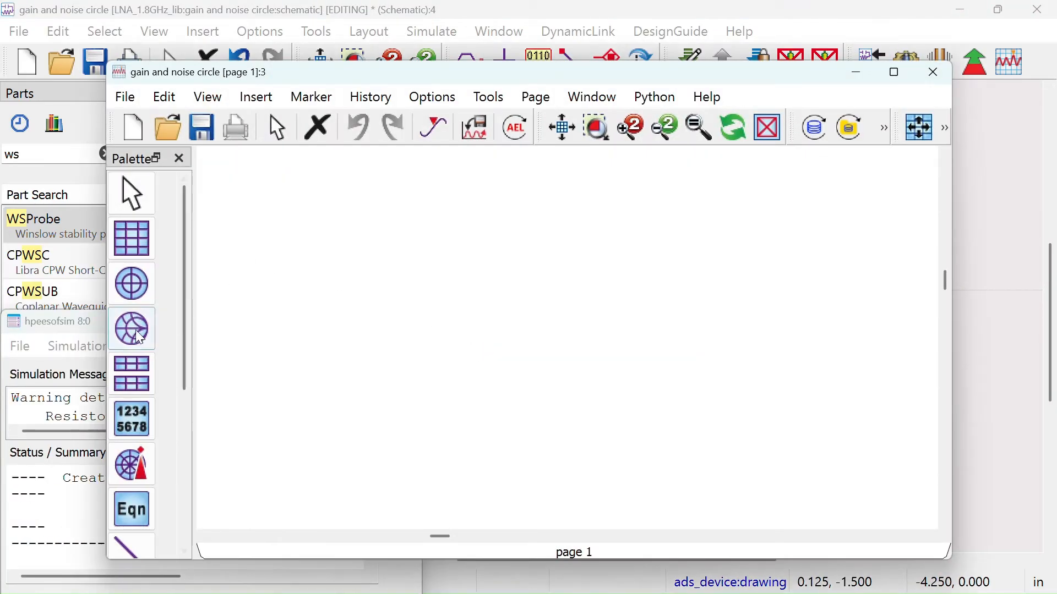
left_click(896, 73)
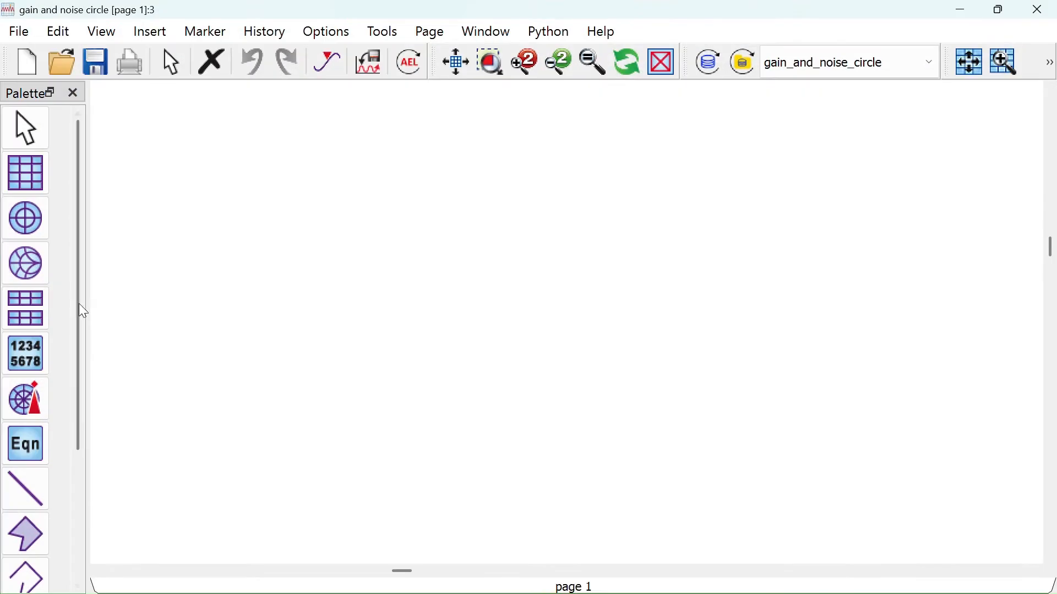
left_click(26, 265)
left_click(224, 165)
scroll(286, 338, "down", 3)
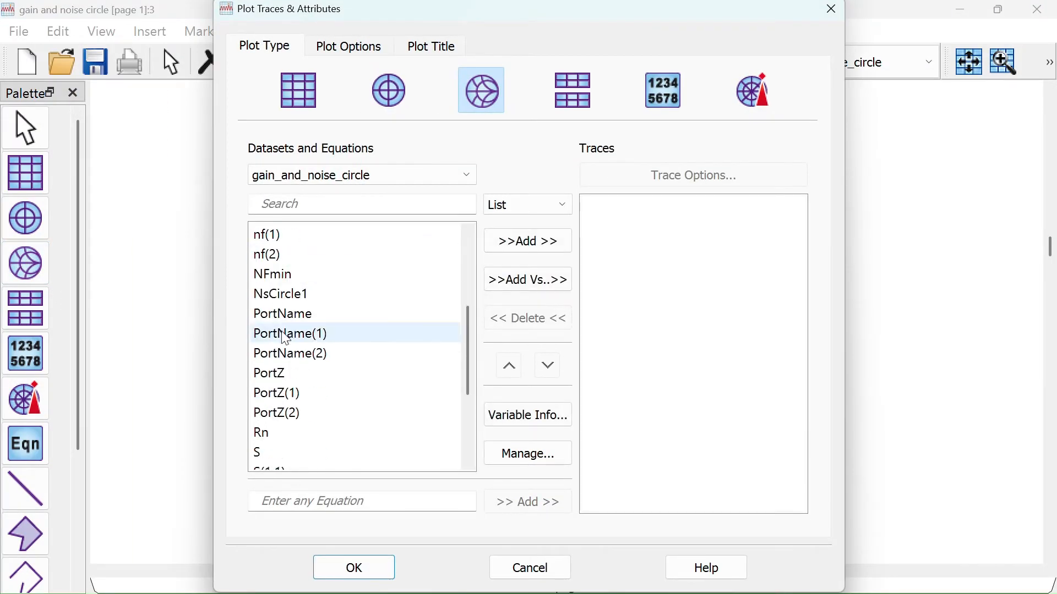
scroll(286, 338, "down", 2)
double_click(292, 352)
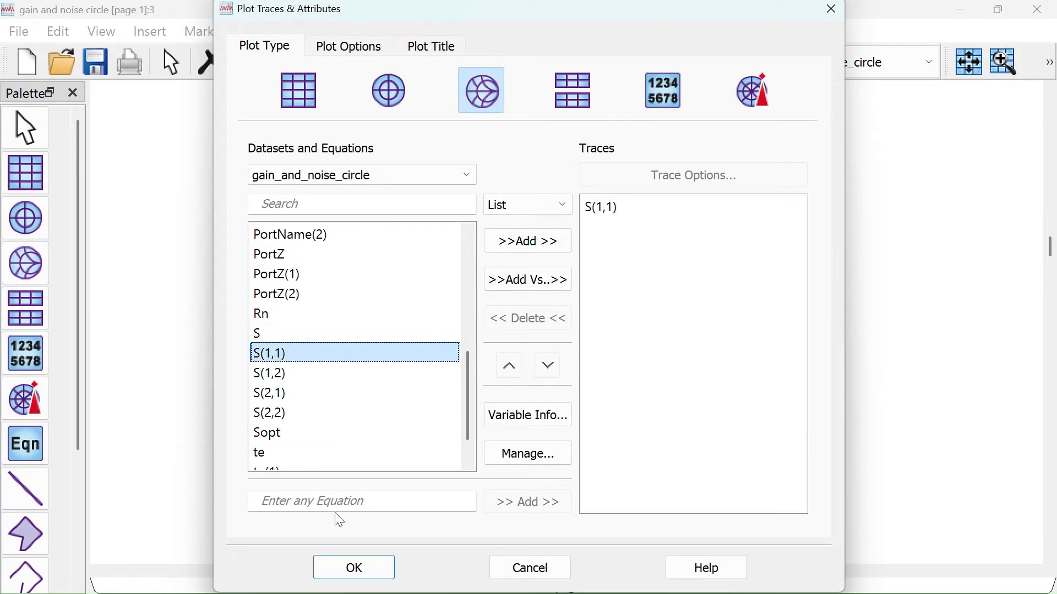
left_click(354, 567)
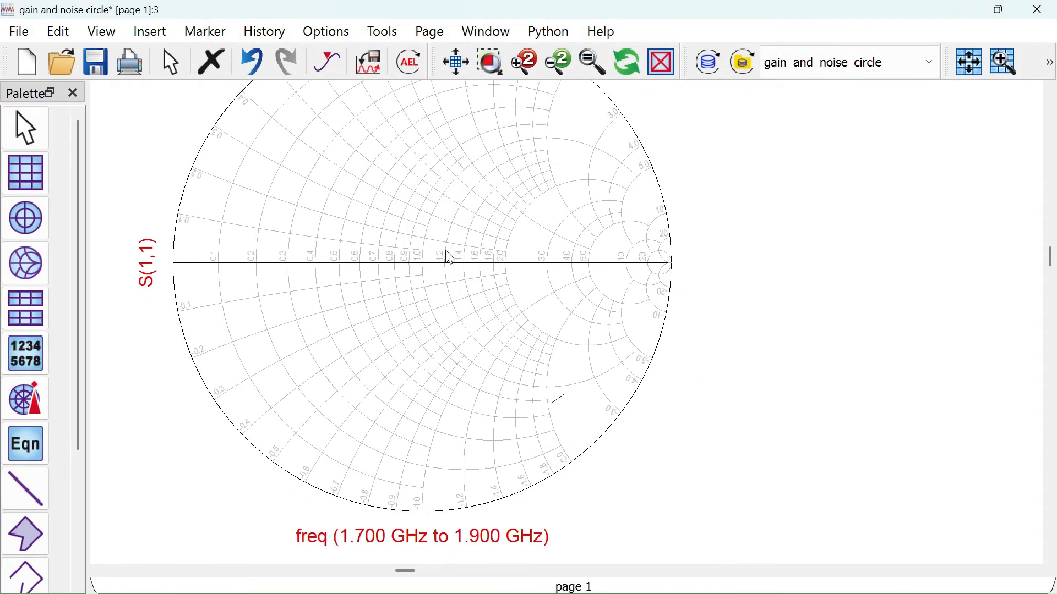
- Increase the line thickness of the S(1,1) trace on the Smith chart
scroll(538, 342, "up", 5)
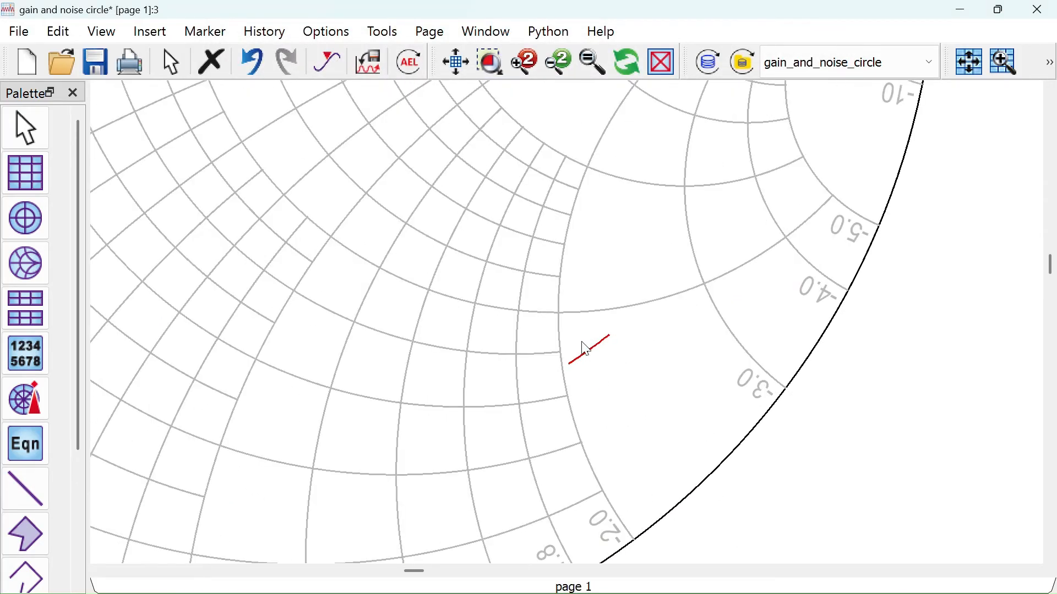
double_click(595, 354)
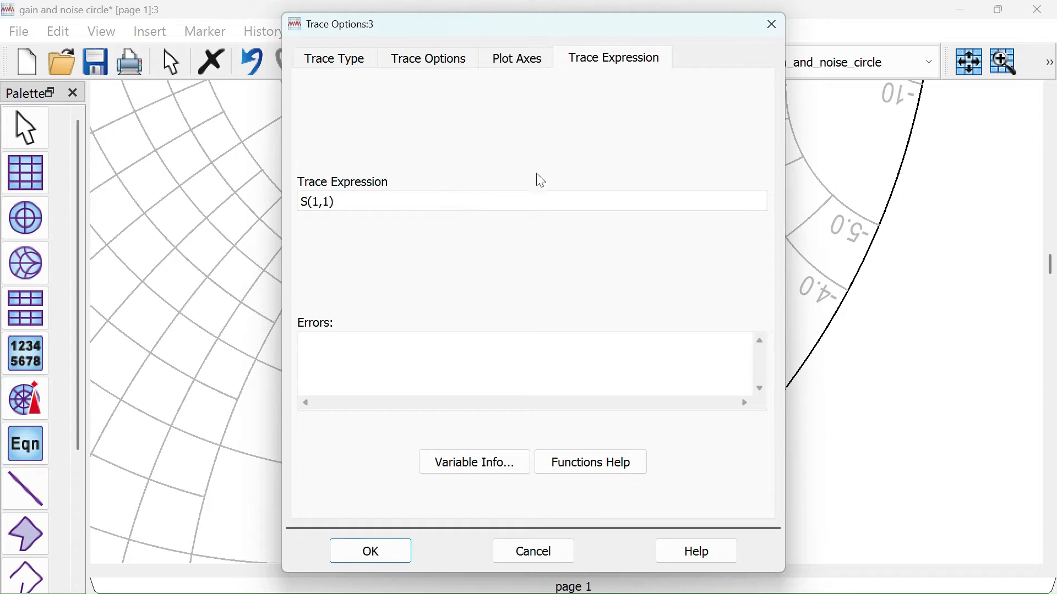
left_click(355, 71)
left_click(396, 60)
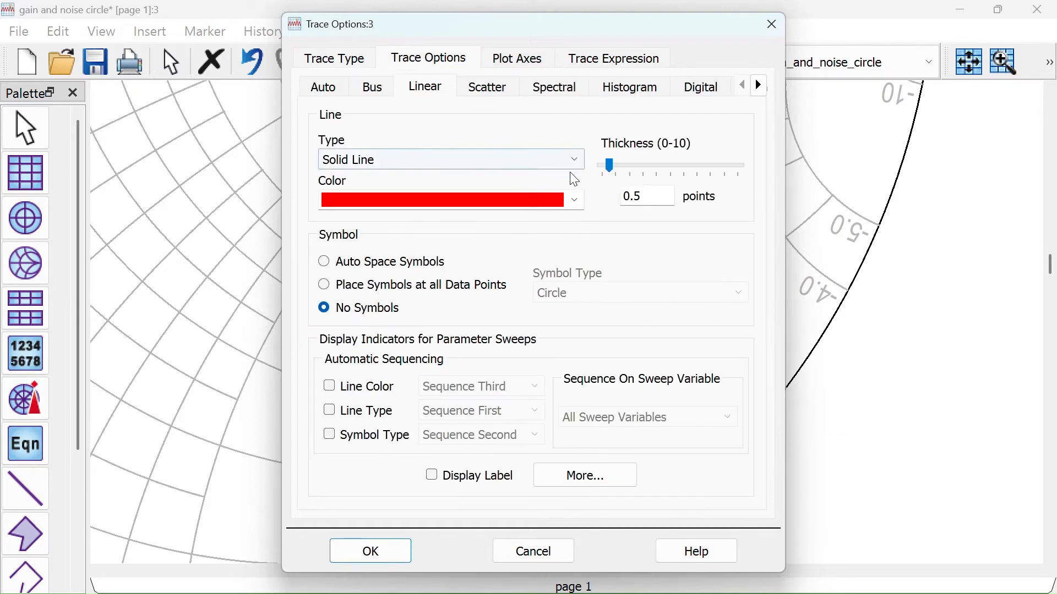
left_click(371, 551)
scroll(547, 328, "down", 5)
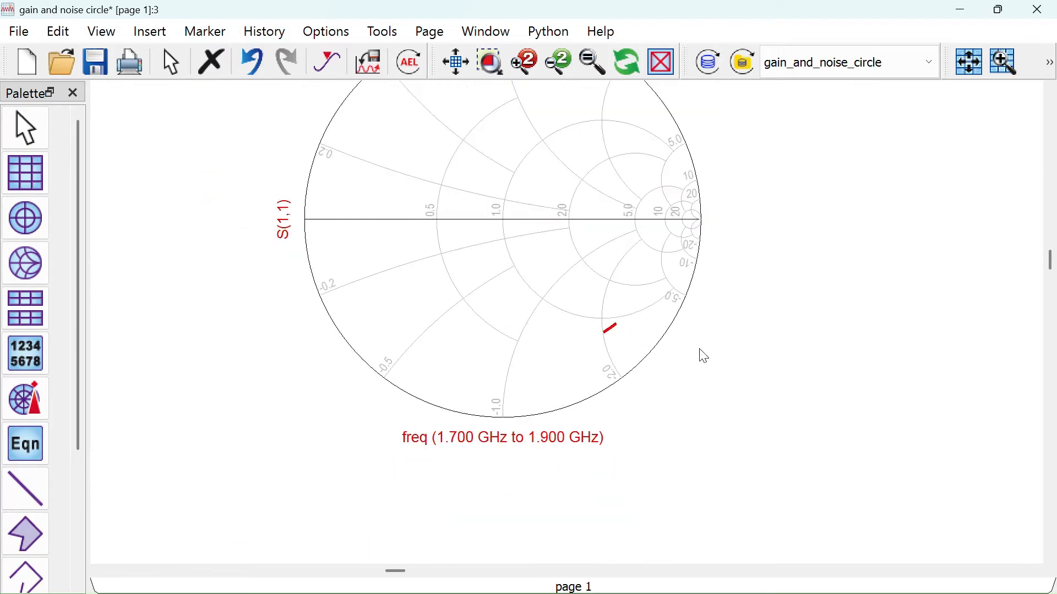
- Add the S(2,2) trace to the same Smith chart
double_click(467, 302)
scroll(337, 351, "down", 6)
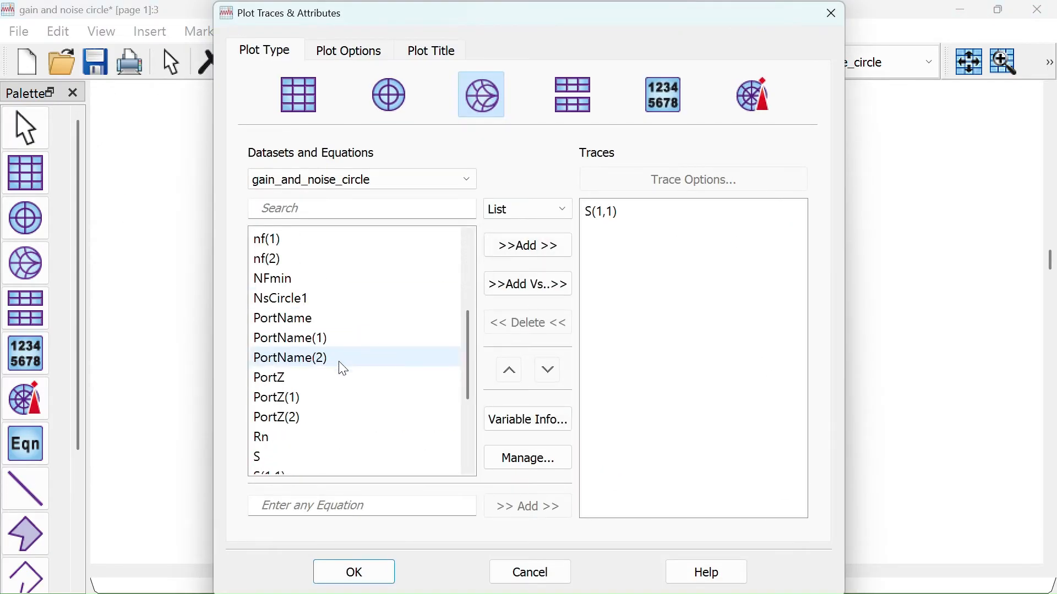
double_click(297, 378)
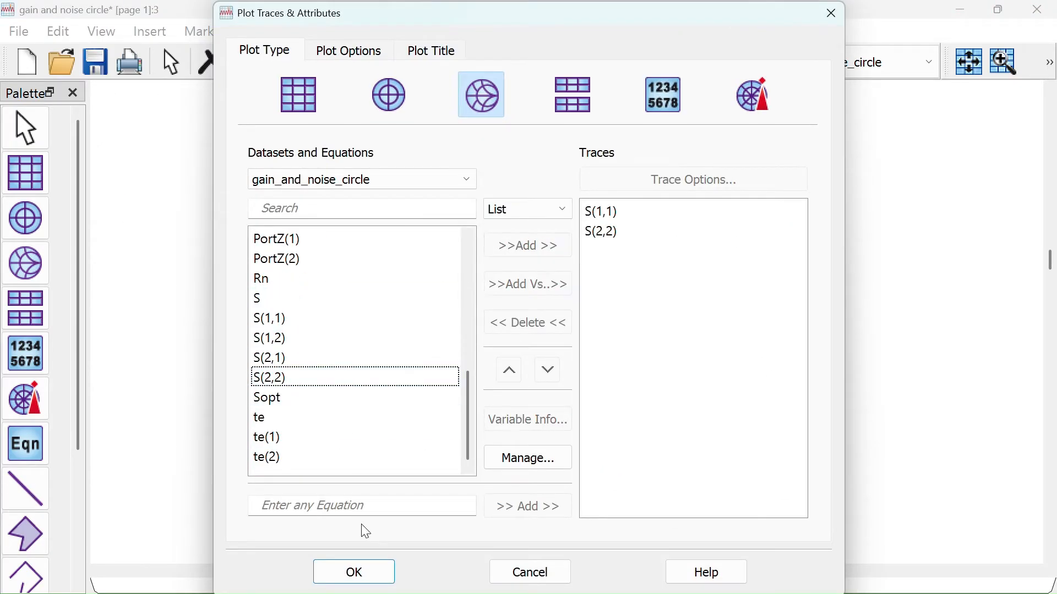
left_click(370, 574)
- Set the line thickness of the S(2,2) trace to 3.3 points
scroll(575, 311, "up", 5)
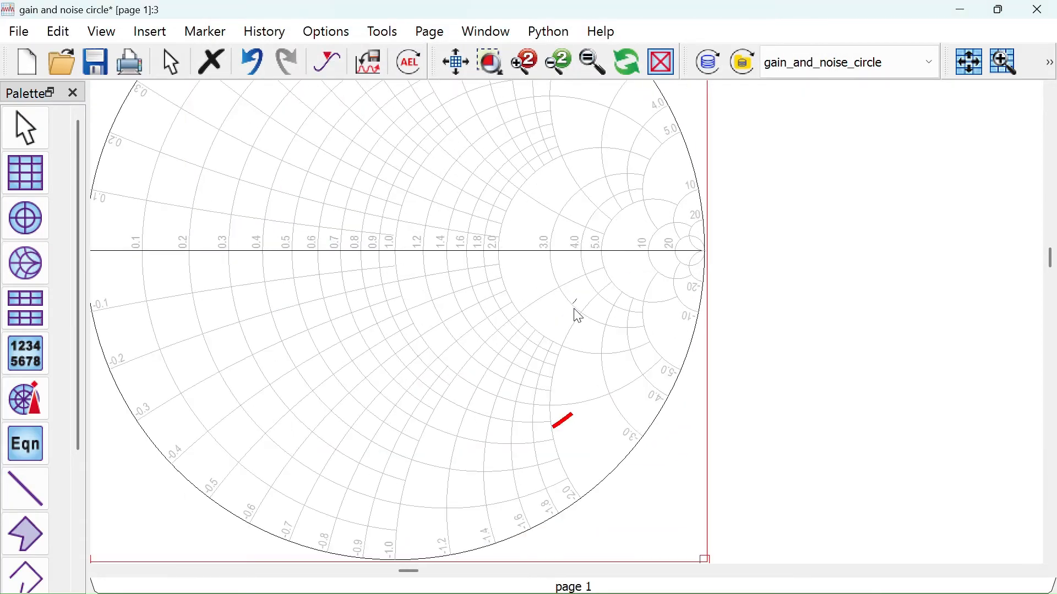
double_click(576, 306)
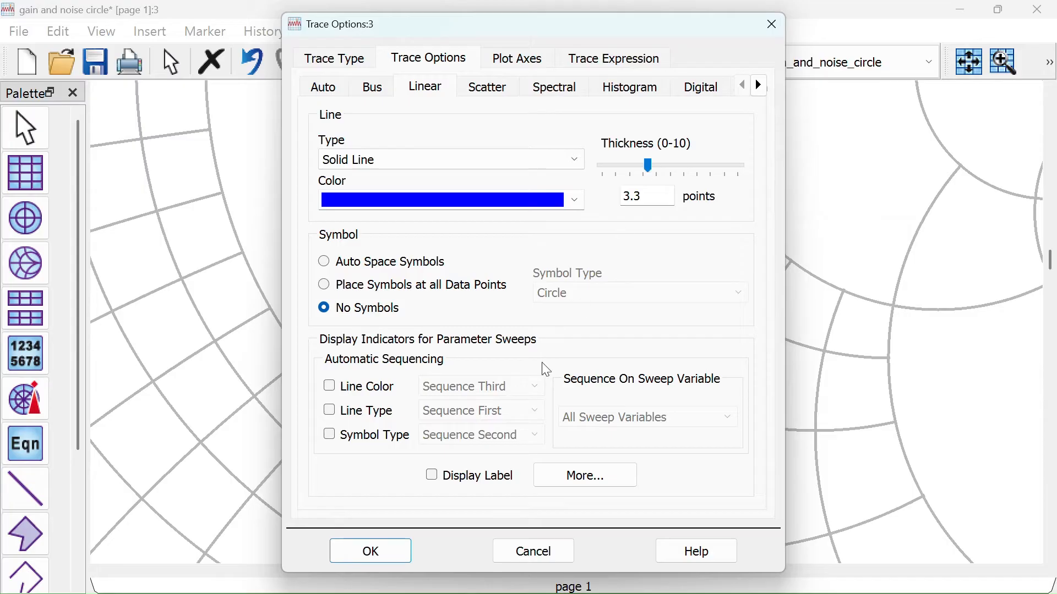
left_click(384, 559)
scroll(538, 313, "down", 4)
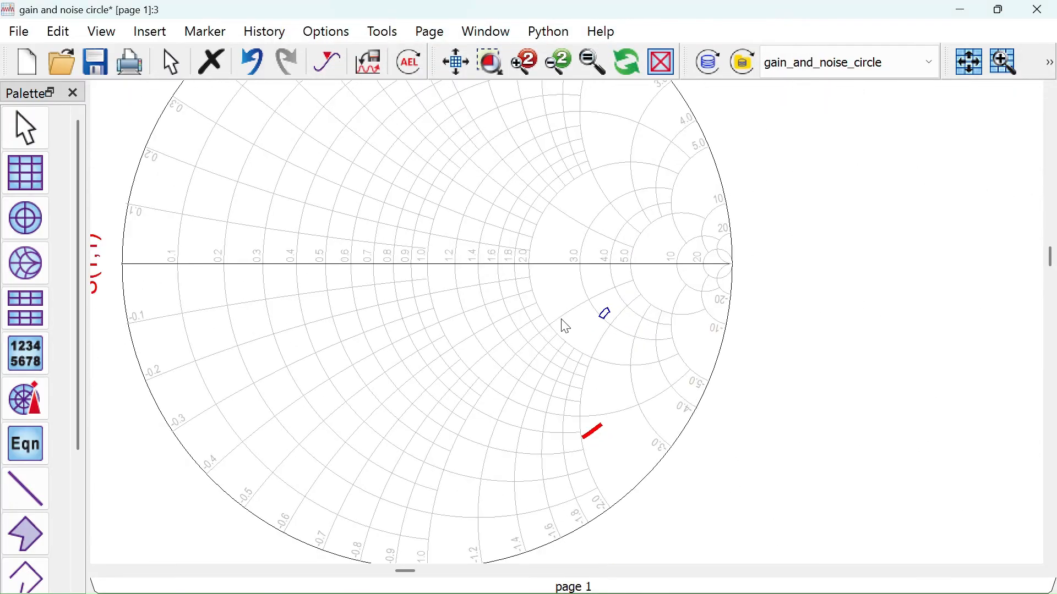
left_click(770, 429)
scroll(645, 319, "down", 2)
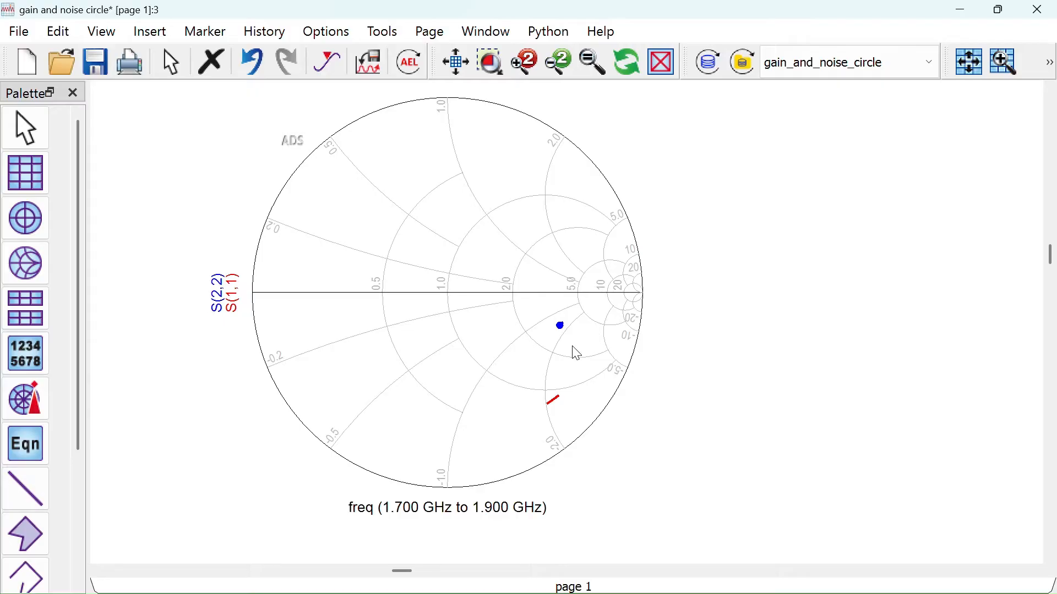
- Place a marker on the S(2,2) trace and bring its readout into view
scroll(562, 338, "up", 3)
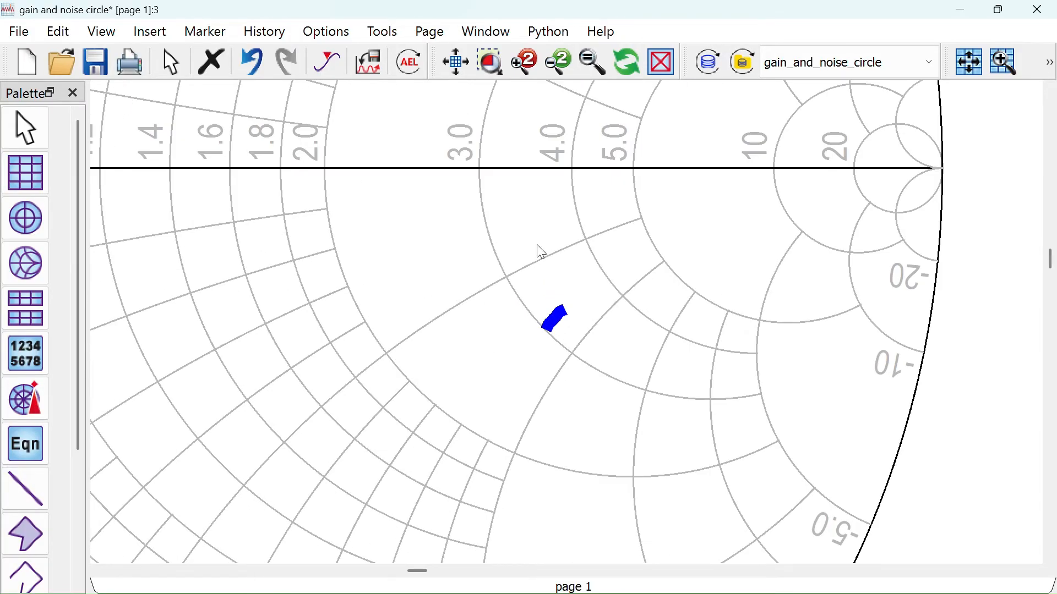
left_click(329, 62)
left_click(556, 323)
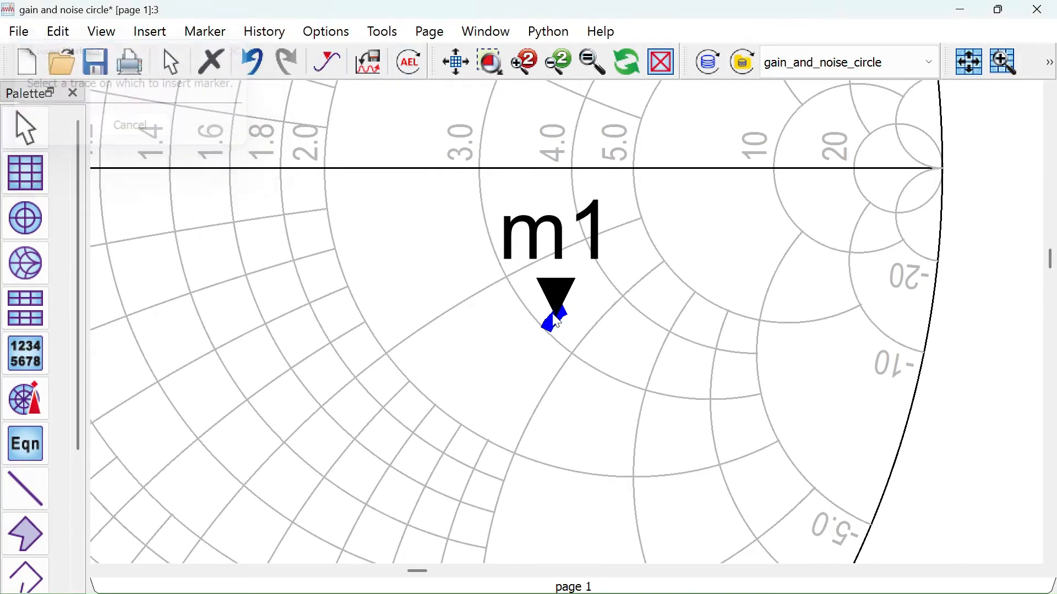
scroll(558, 323, "down", 2)
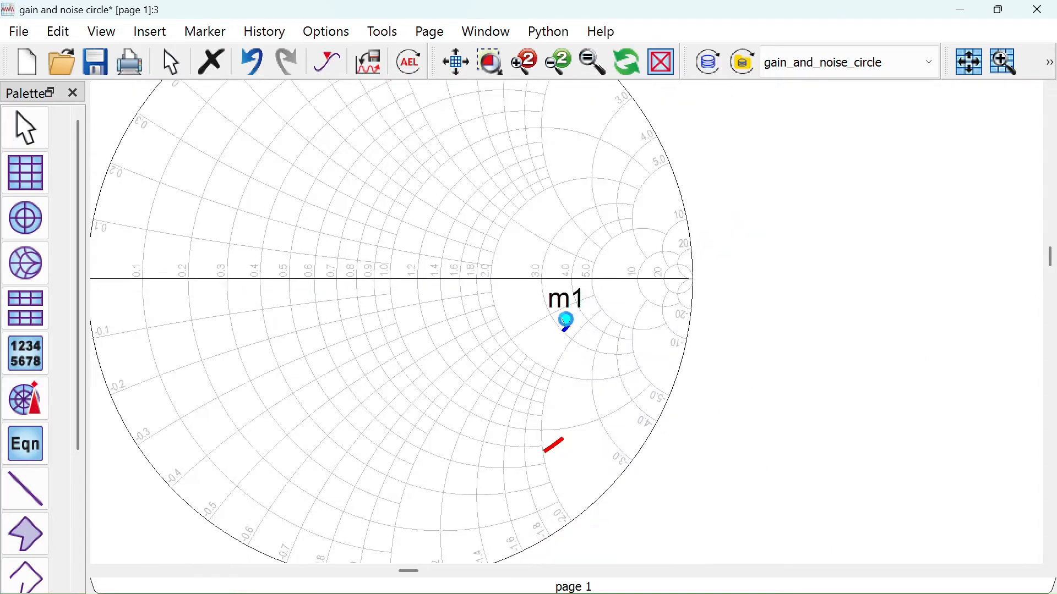
scroll(566, 323, "down", 2)
scroll(552, 290, "up", 1)
scroll(520, 270, "up", 1)
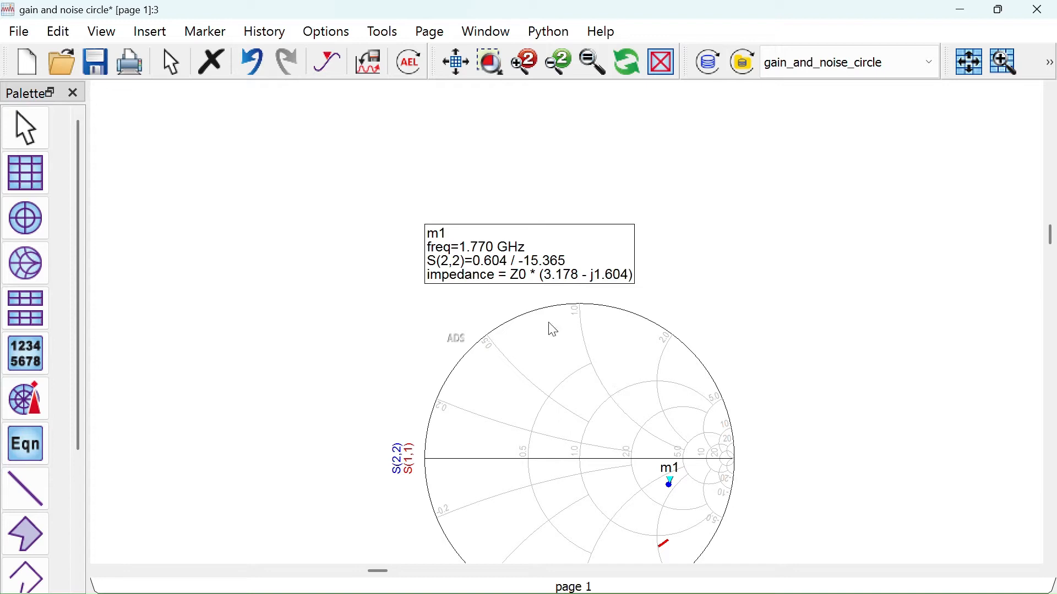
- Set the S(2,2) marker's frequency to 1.8 GHz and reposition the Smith chart together with its readout
left_click(468, 242)
left_click(478, 251)
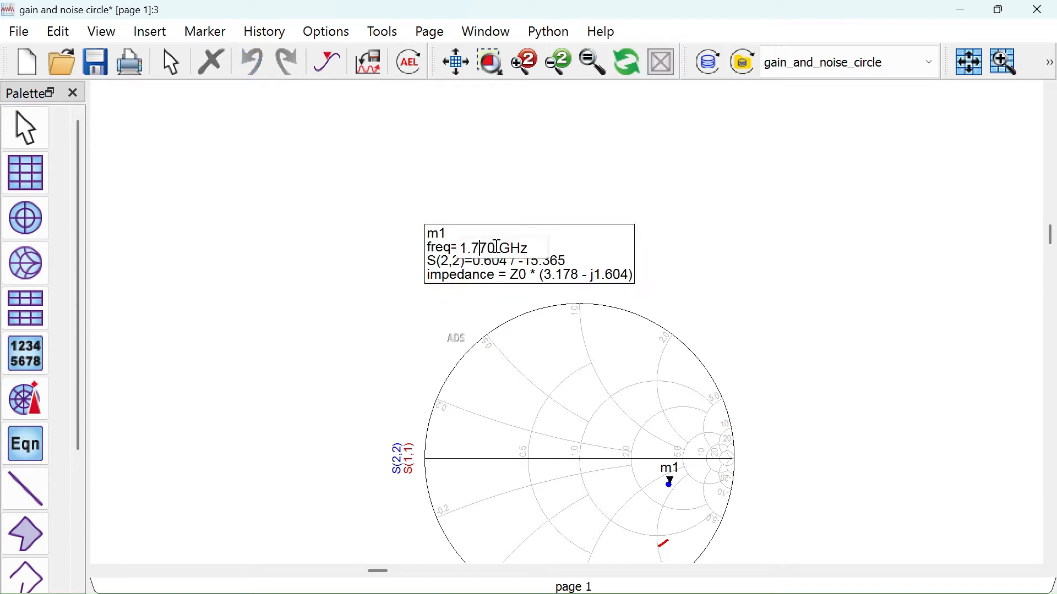
left_click_drag(498, 247, 477, 245)
type("8")
key("Return")
left_click(570, 424)
mouse_move(571, 423)
left_mouse_down()
mouse_move(665, 337)
mouse_move(719, 324)
left_mouse_up()
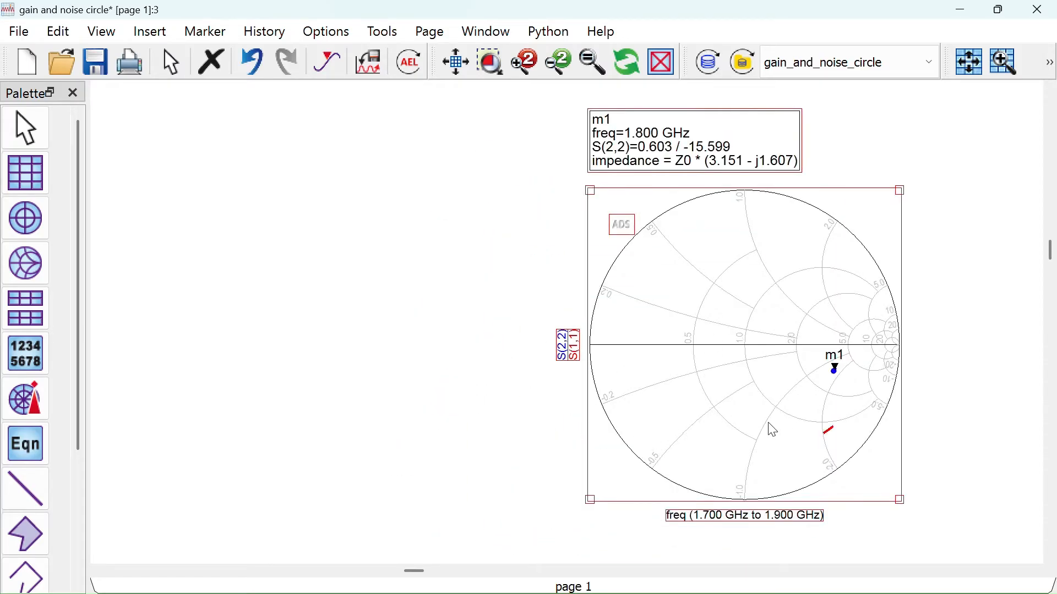
left_click(453, 400)
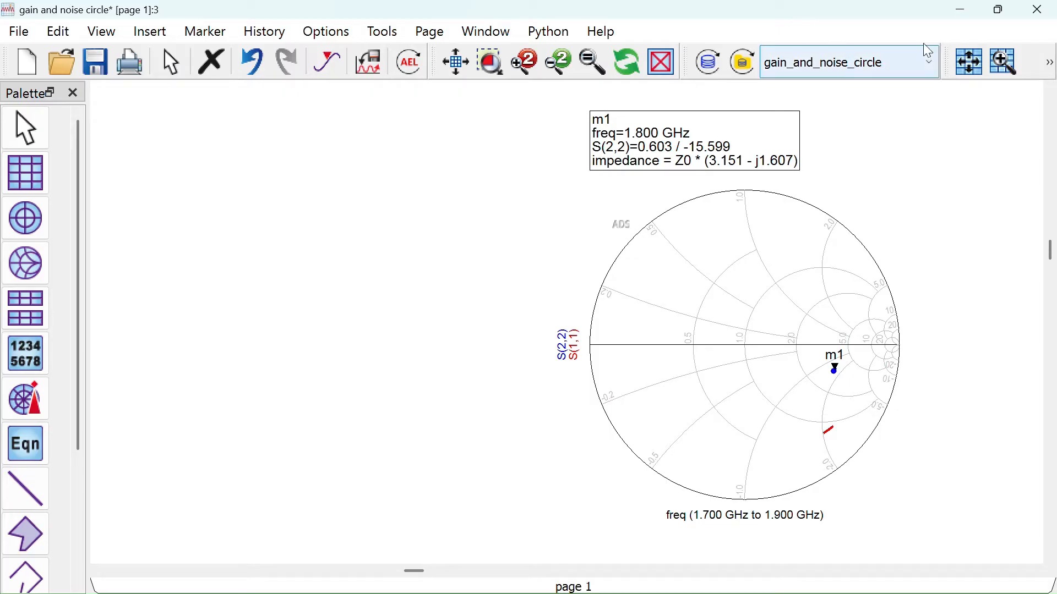
- Return to the schematic and set the S-parameter simulation back to a single point at 1.8 GHz
left_click(960, 5)
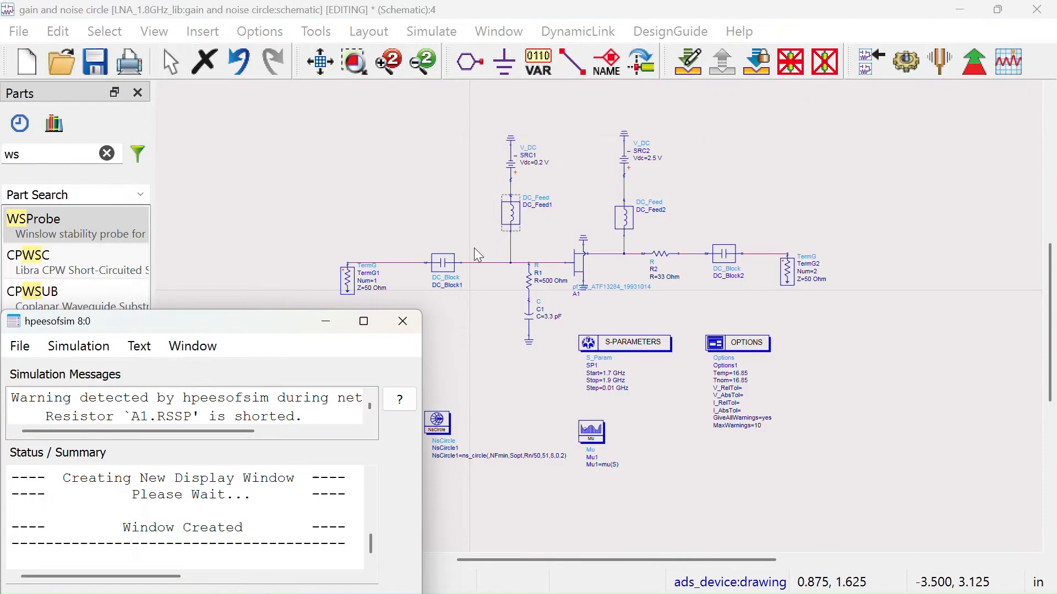
left_click(415, 326)
double_click(615, 342)
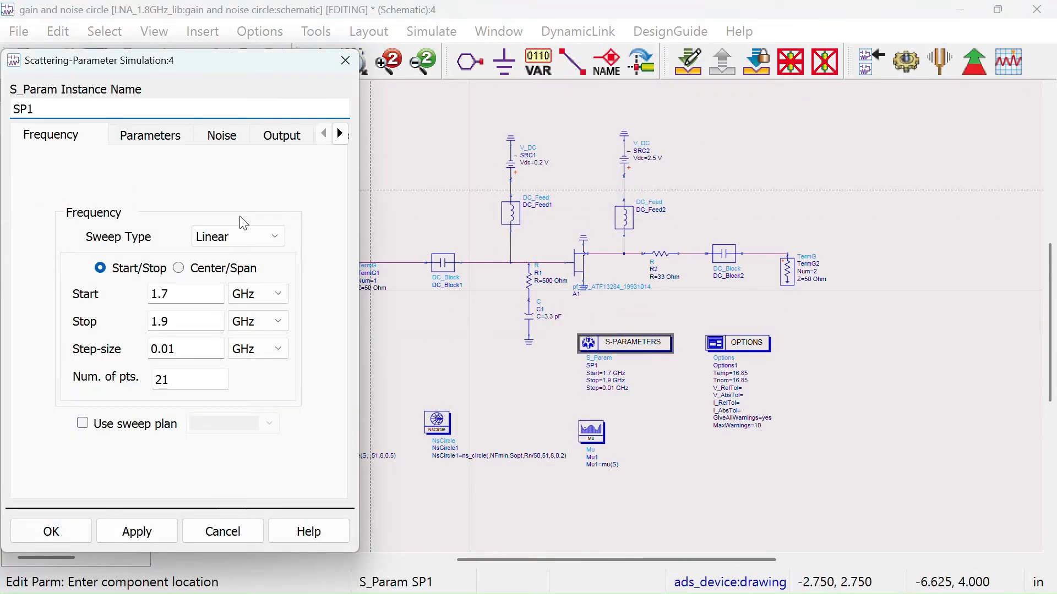
left_click(243, 236)
left_click(229, 256)
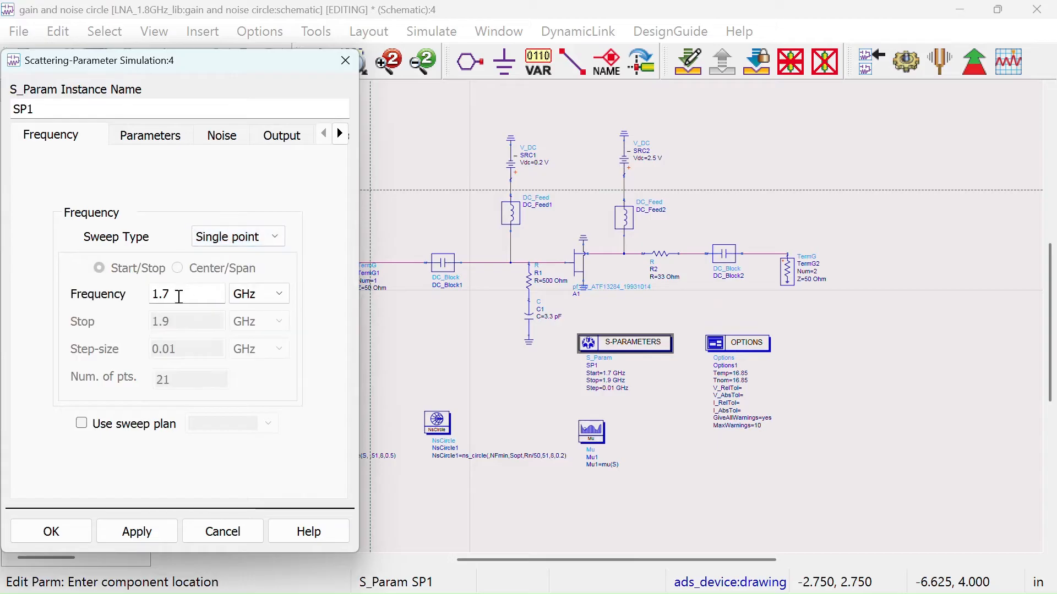
left_click(179, 295)
key("BackSpace")
left_click(51, 532)
- Rerun the simulation, reposition the updated Smith chart and maximize the data display window
left_click(907, 62)
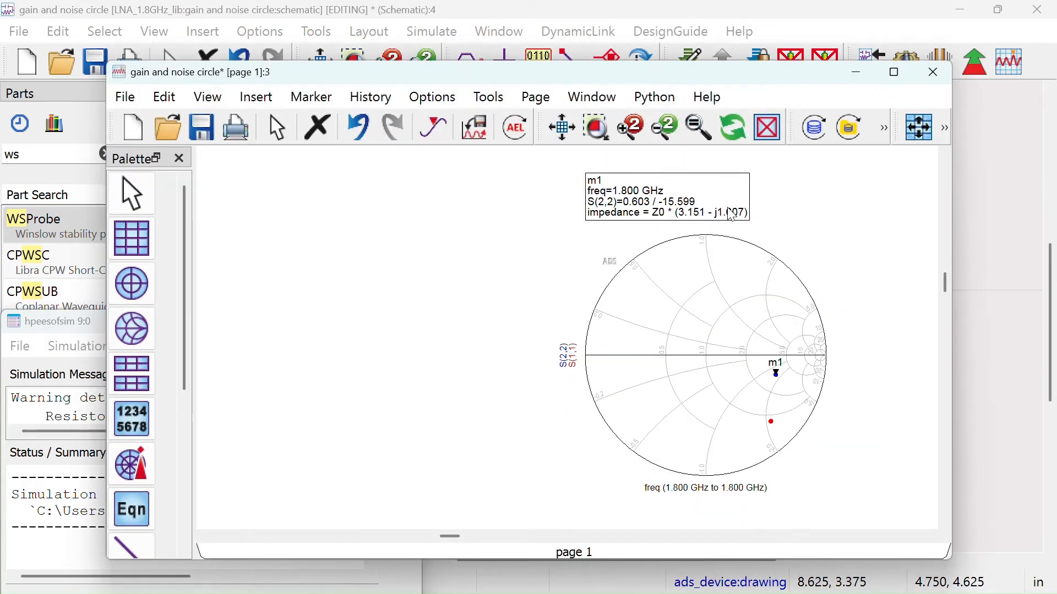
left_click_drag(656, 304, 529, 305)
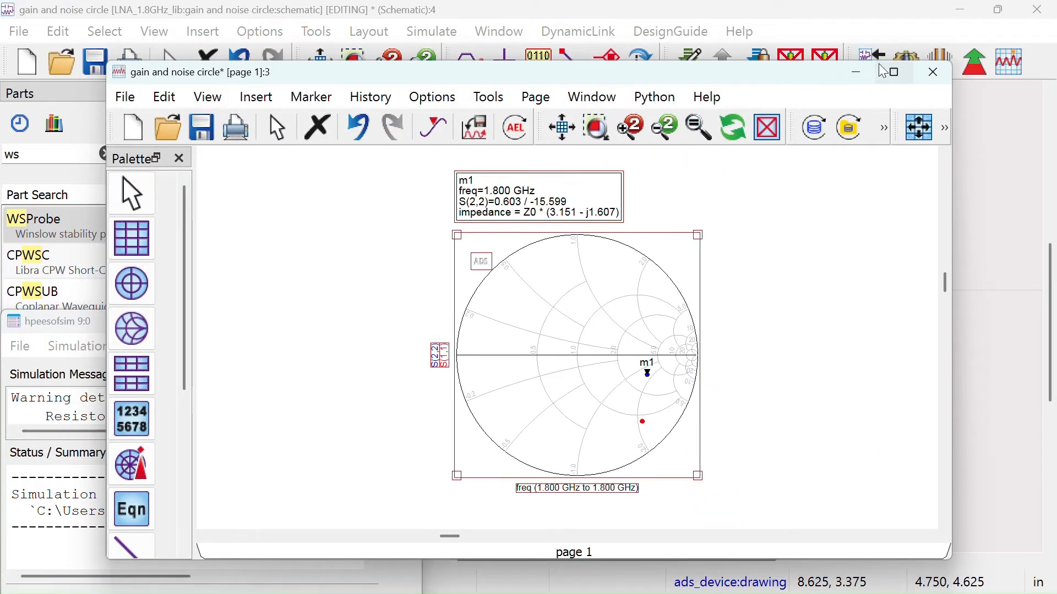
left_click(894, 72)
- Add the GaCircle1 and NsCircle1 traces to the Smith chart alongside S(1,1) and S(2,2)
double_click(573, 264)
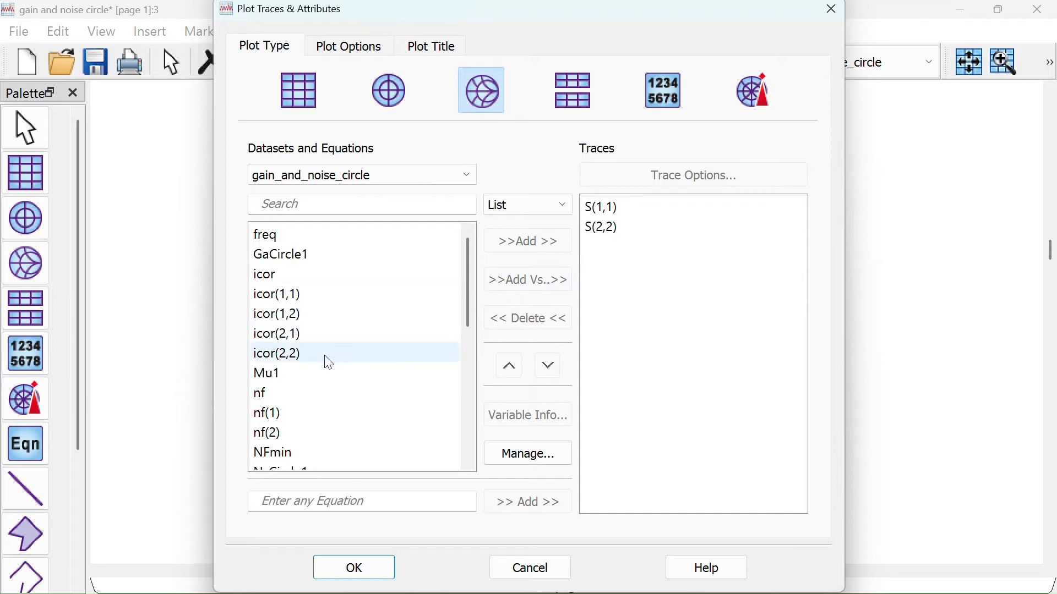
double_click(304, 255)
scroll(372, 413, "down", 2)
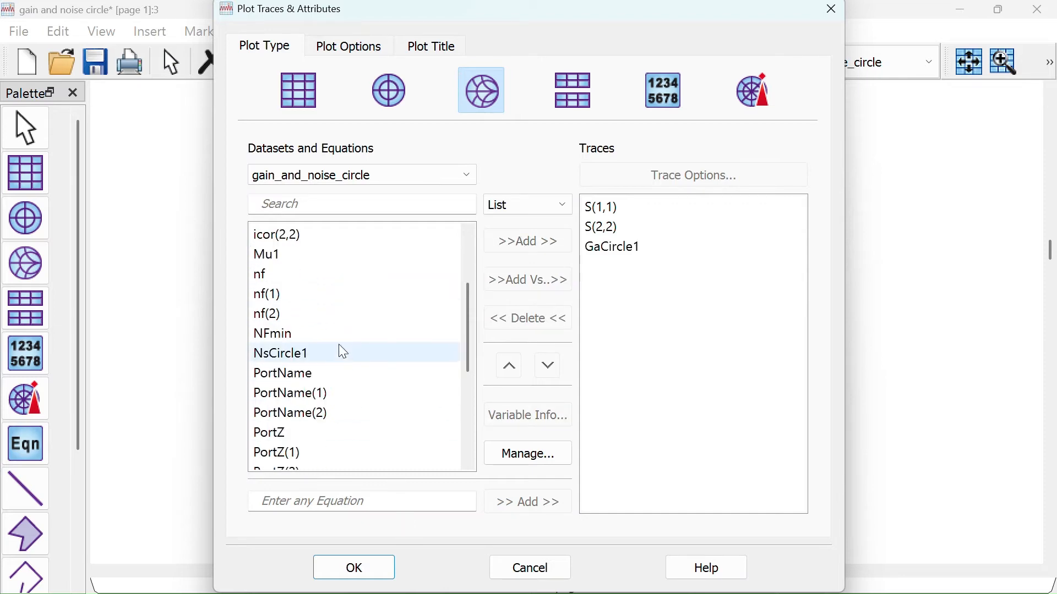
double_click(321, 355)
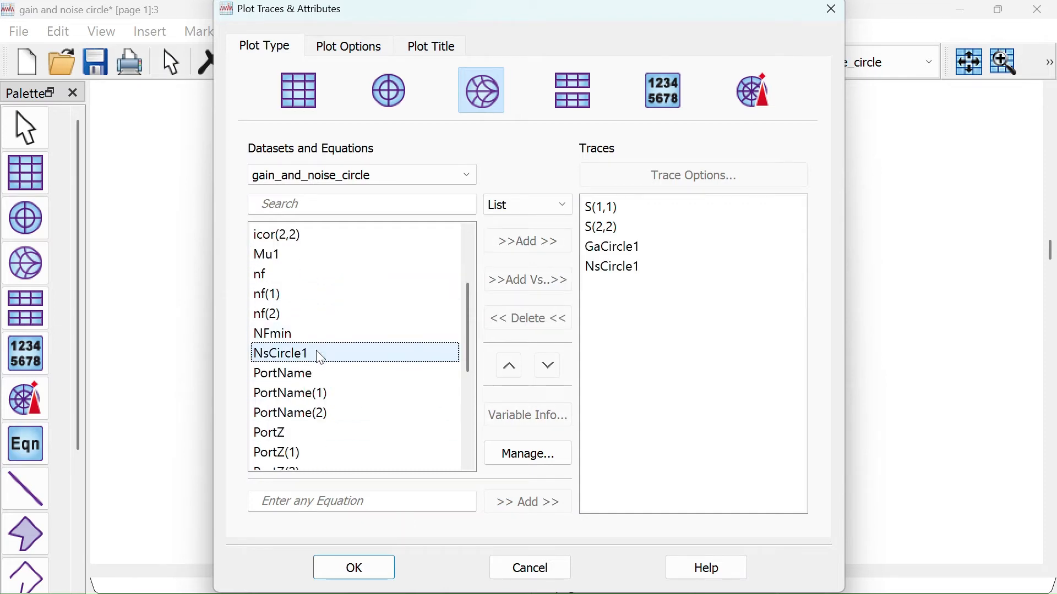
left_click(379, 566)
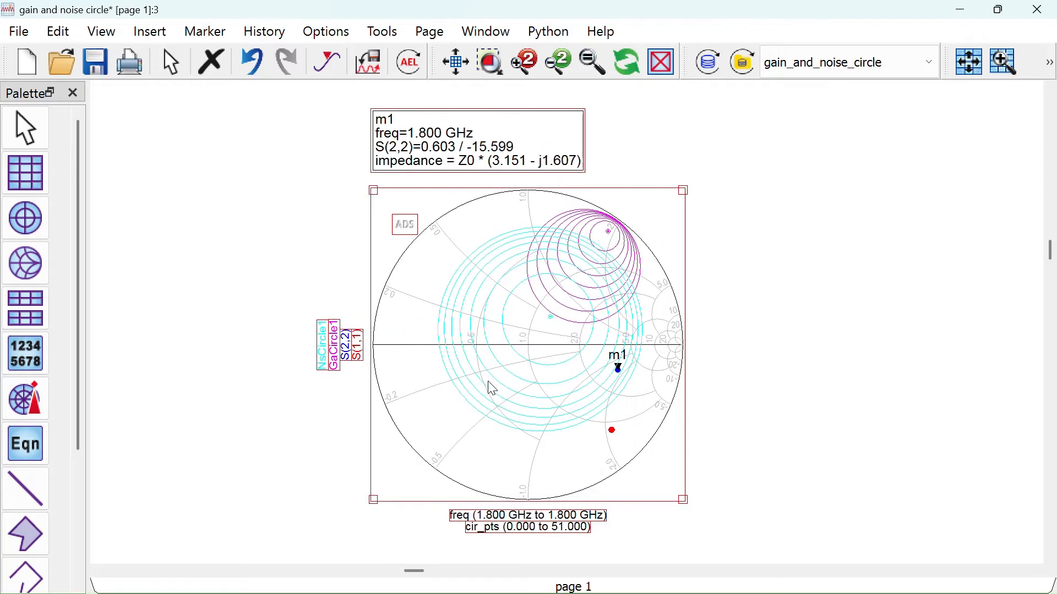
- Format the NsCircle1 noise circles with a 2.3-point line thickness and a muted red color
double_click(484, 379)
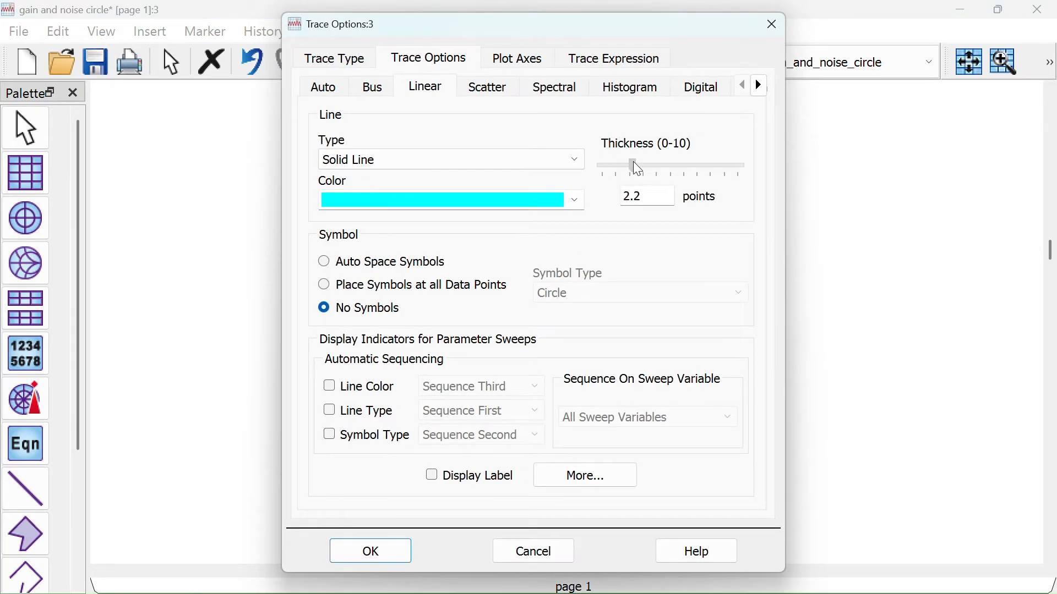
left_click_drag(638, 168, 639, 167)
left_click(575, 201)
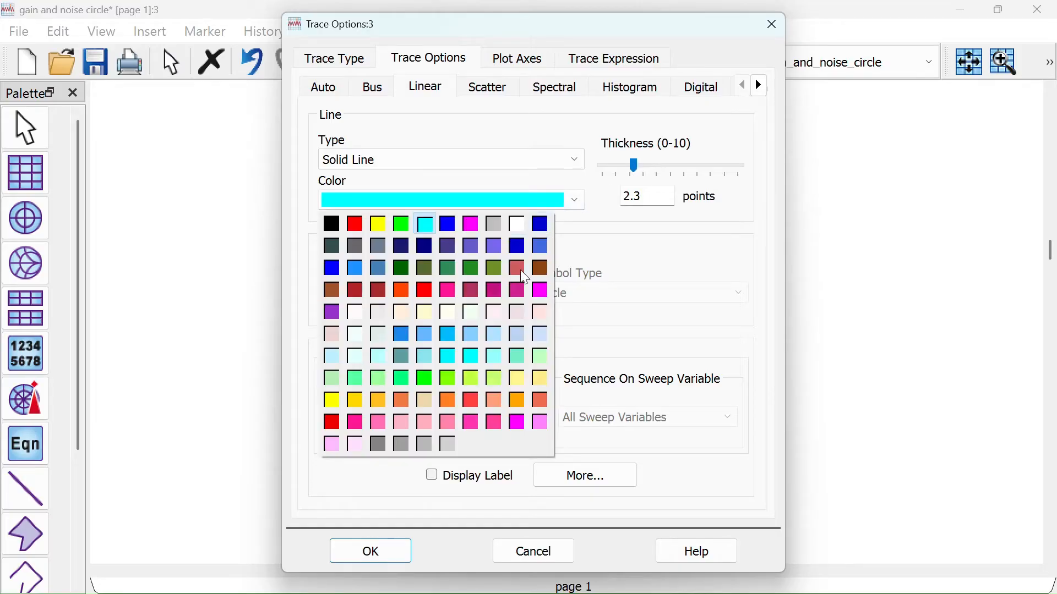
left_click(520, 271)
left_click(384, 553)
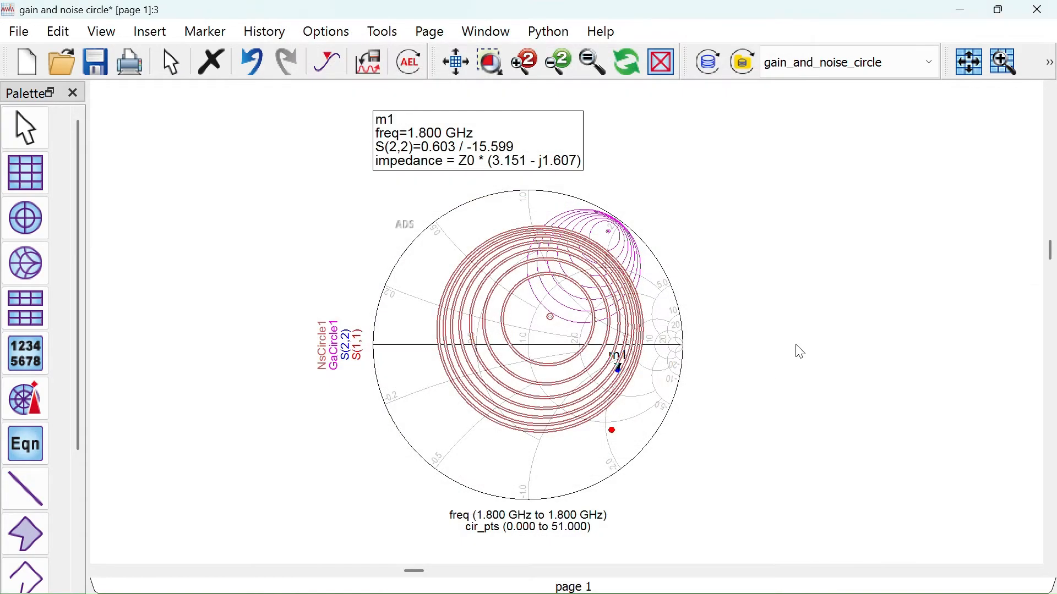
- Format the GaCircle1 gain circles with a 1.1-point line thickness and a dark green color
double_click(631, 253)
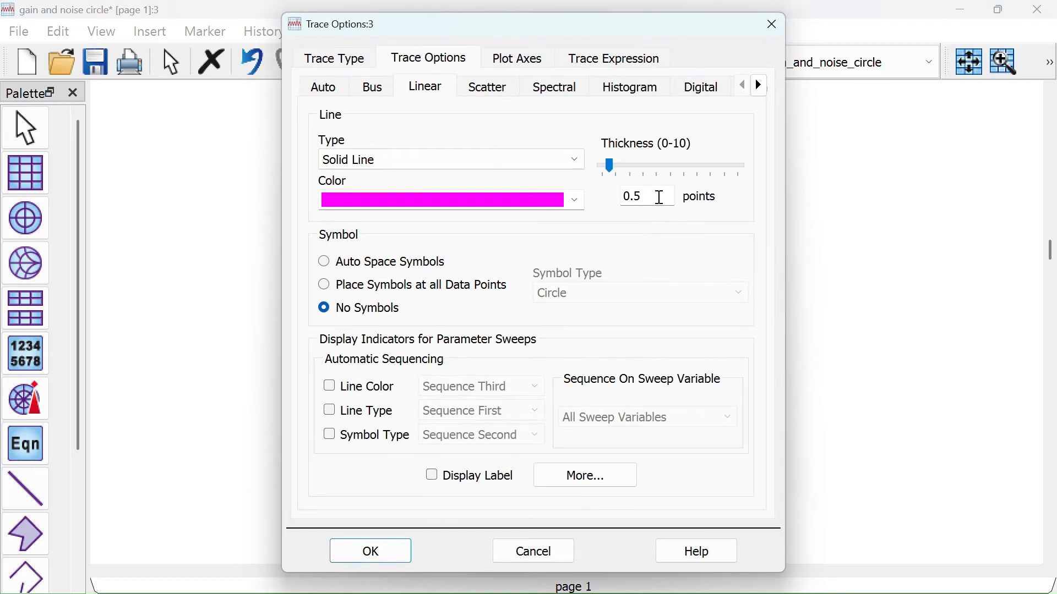
left_click_drag(610, 165, 618, 165)
left_click(576, 202)
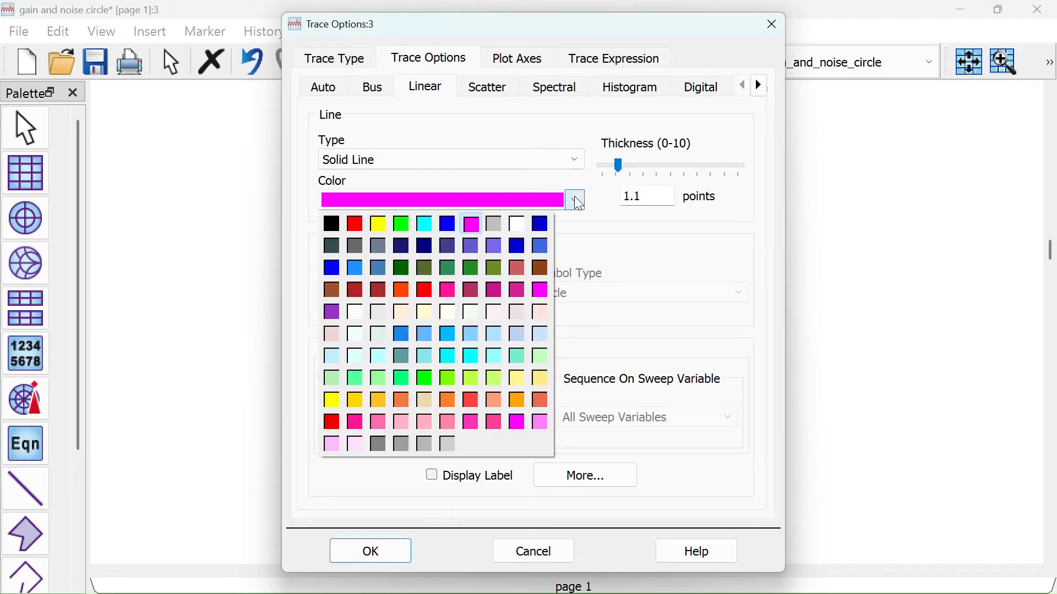
left_click(407, 268)
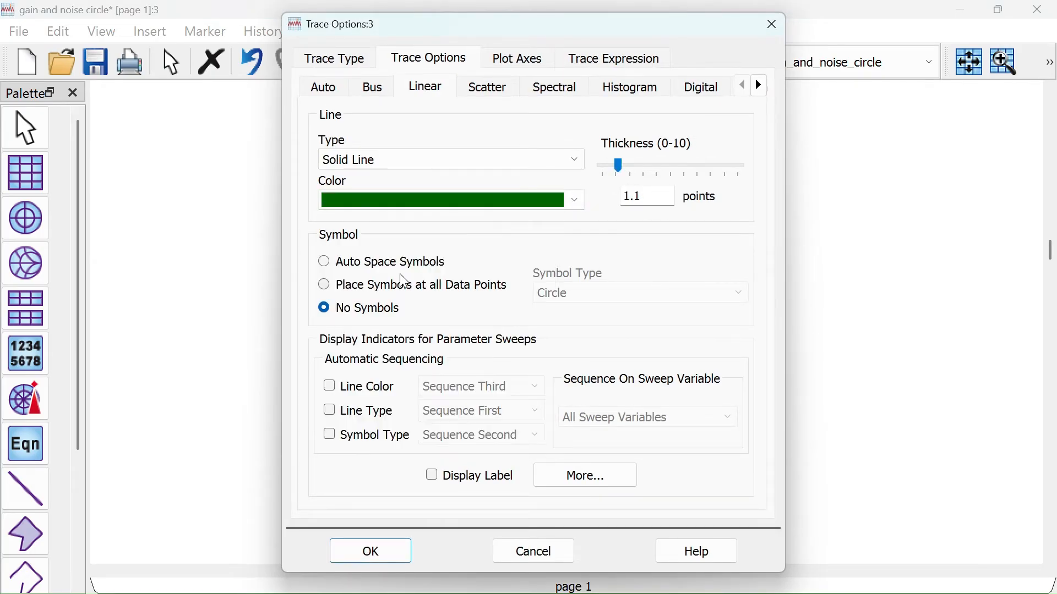
left_click(371, 552)
left_click(842, 289)
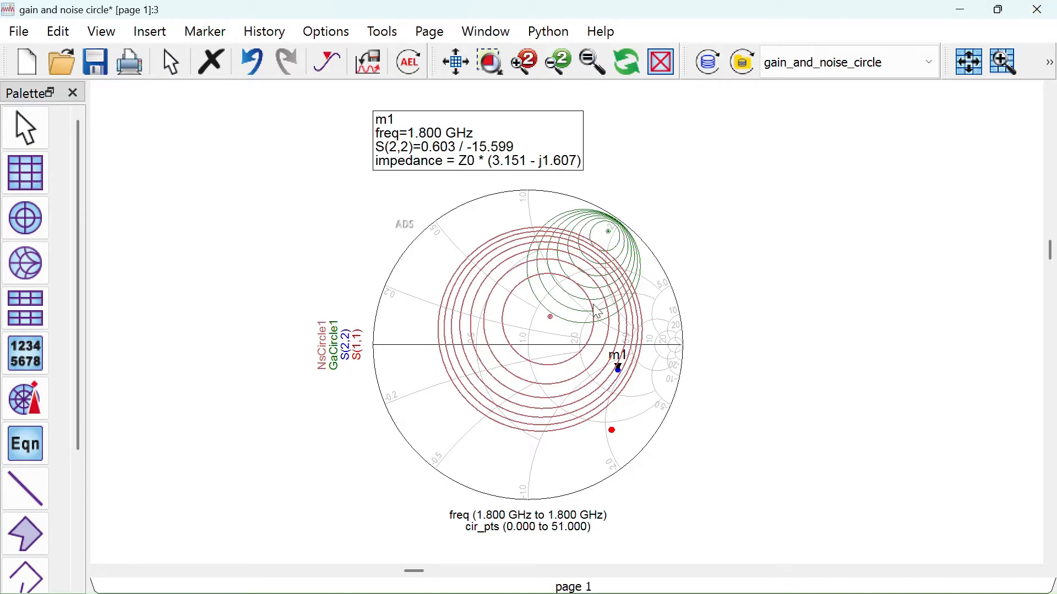
- Check the values at the noise circles' center and insert a new marker there
mouse_move(552, 321)
mouse_move(603, 254)
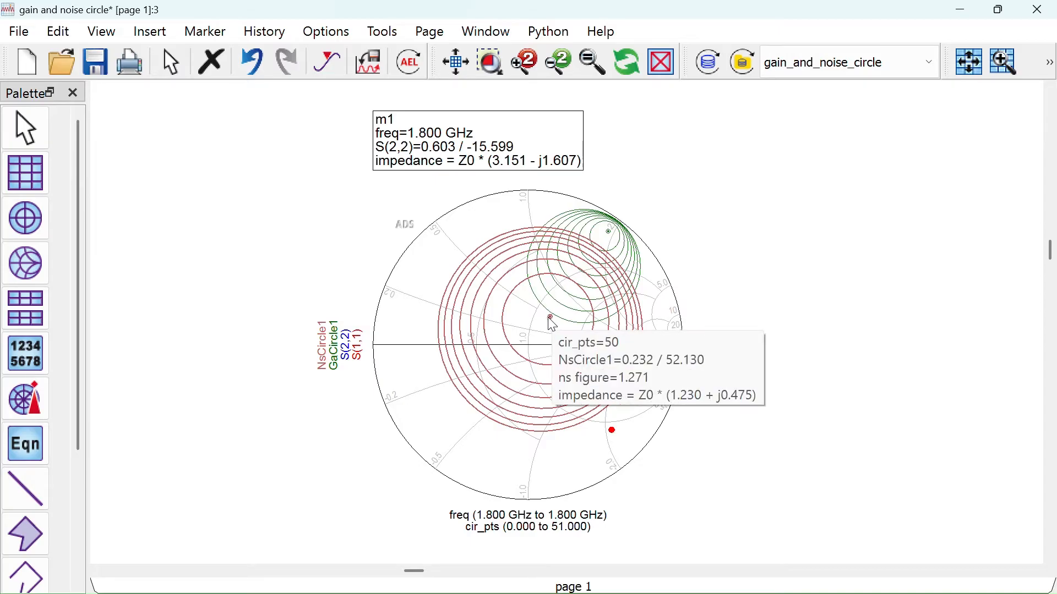
mouse_move(522, 353)
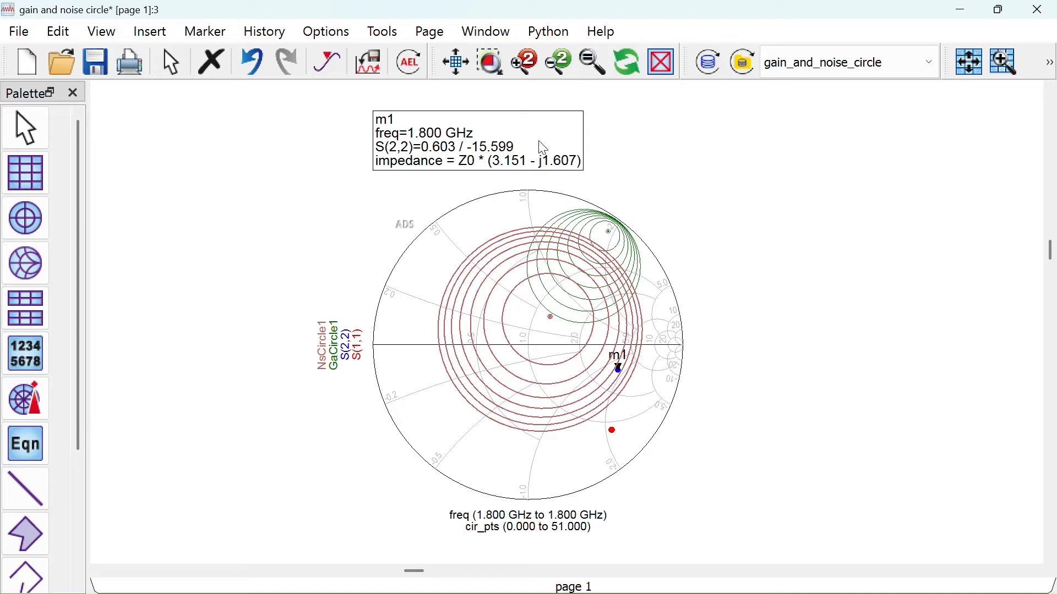
left_click_drag(544, 150, 584, 144)
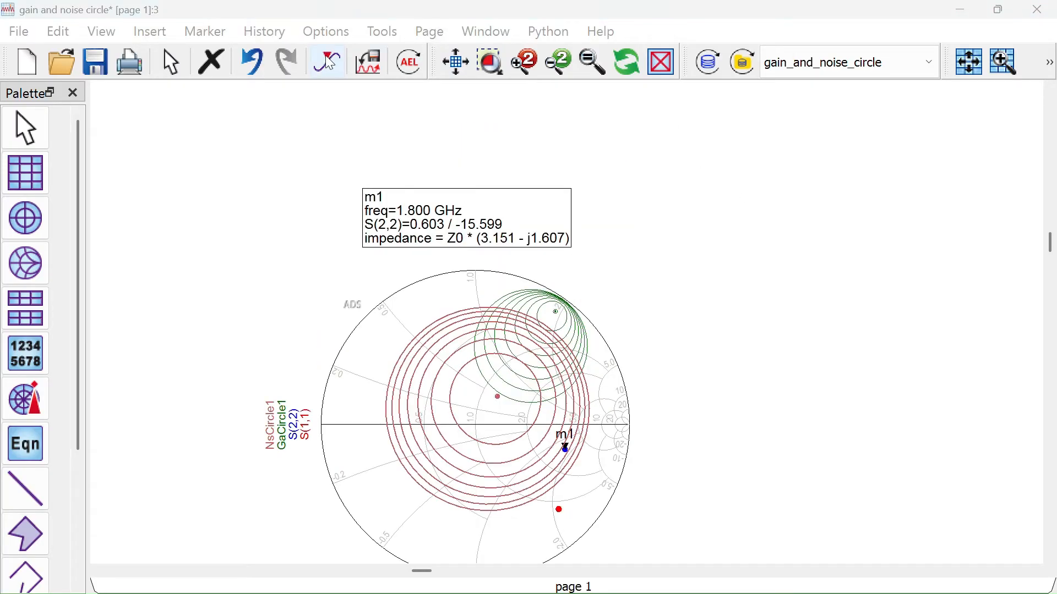
left_click(329, 63)
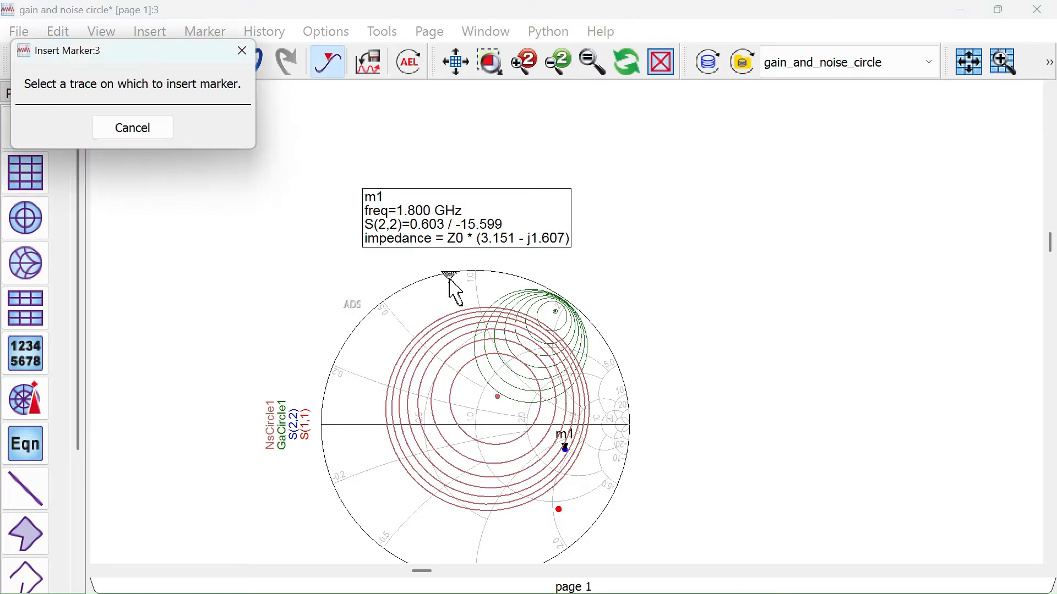
left_click(498, 395)
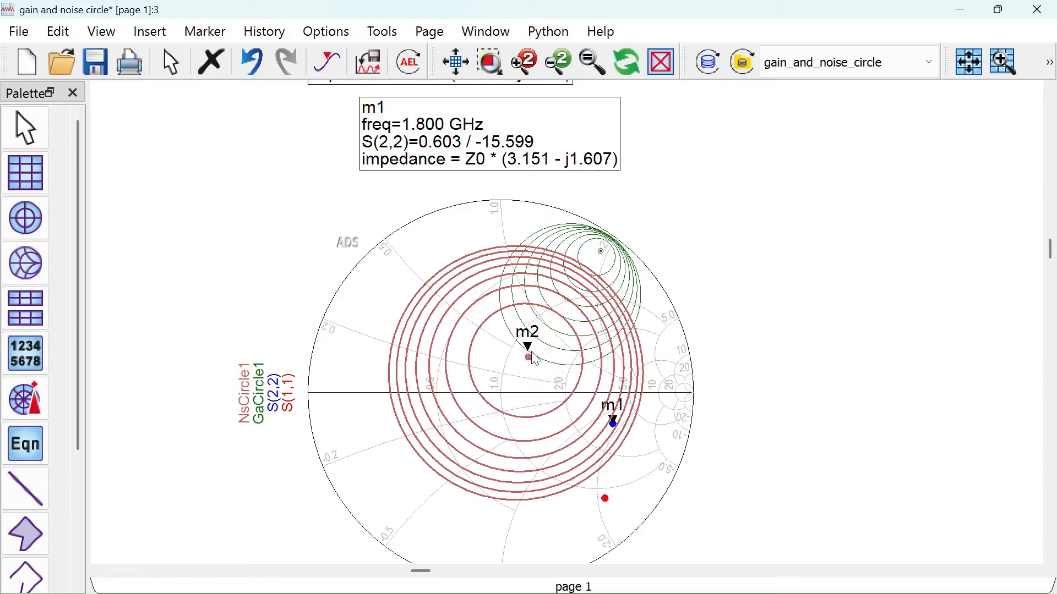
- Move marker m2 from the noise circles' center onto the adjacent GaCircle1 gain circle and align its readout above the m1 readout
left_click(534, 359)
left_click_drag(539, 361, 534, 362)
scroll(531, 361, "down", 3)
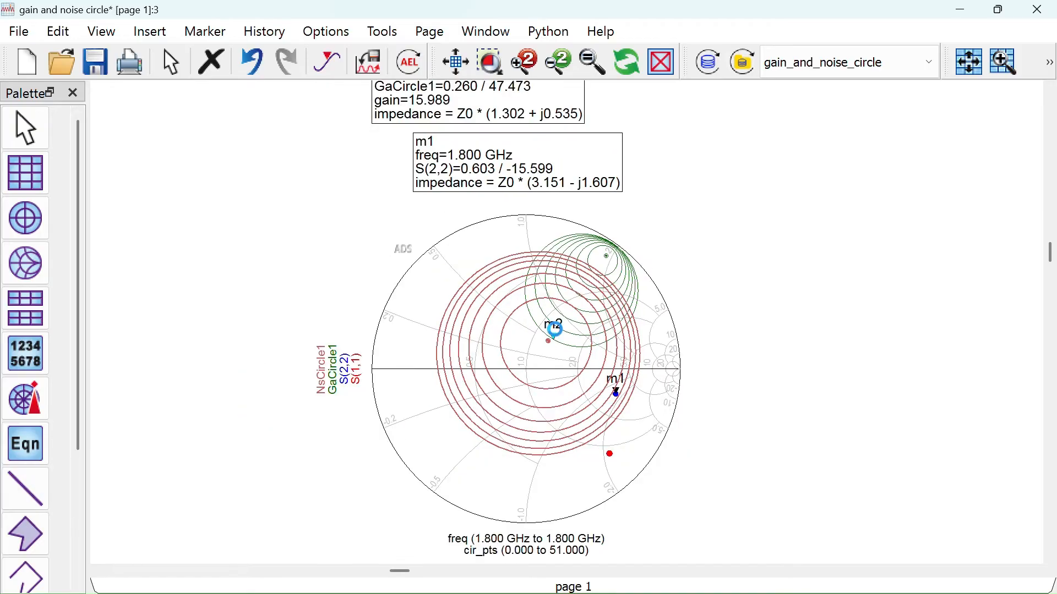
left_click_drag(466, 112, 501, 112)
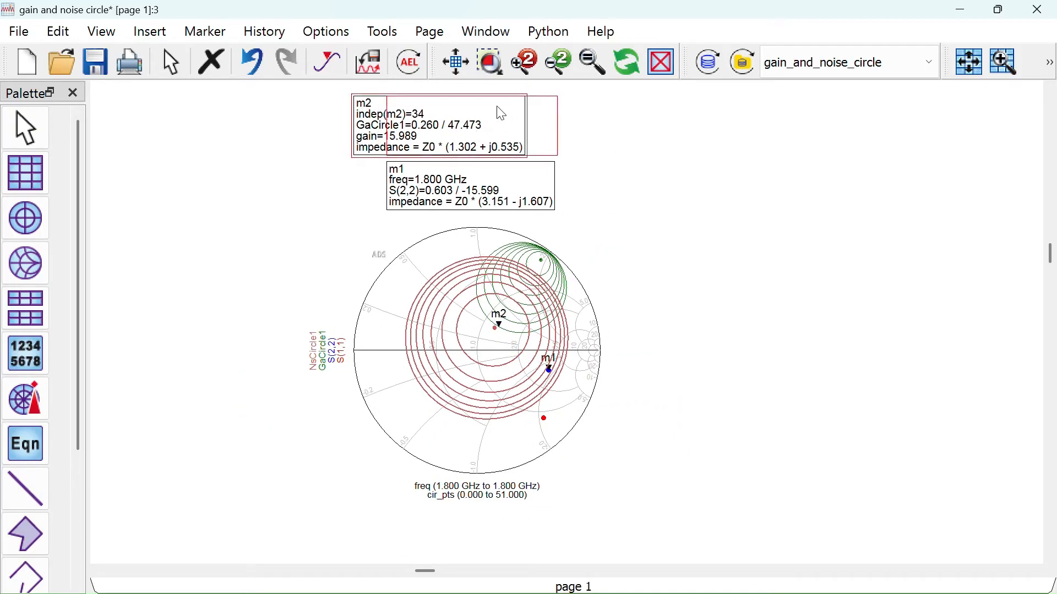
- Add the Sopt trace to the Smith chart
double_click(481, 453)
scroll(360, 357, "down", 3)
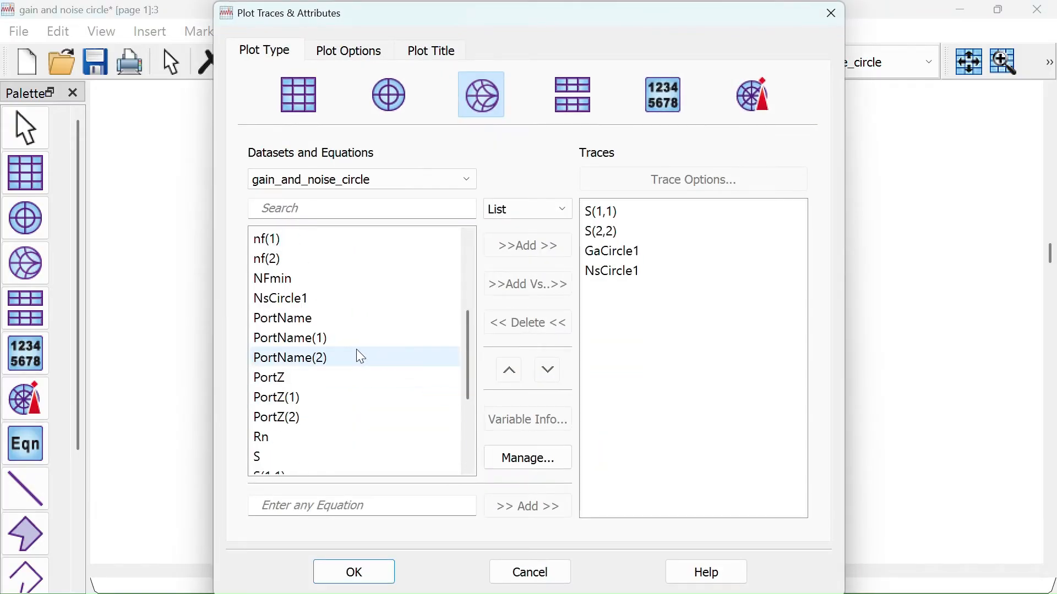
scroll(360, 357, "down", 3)
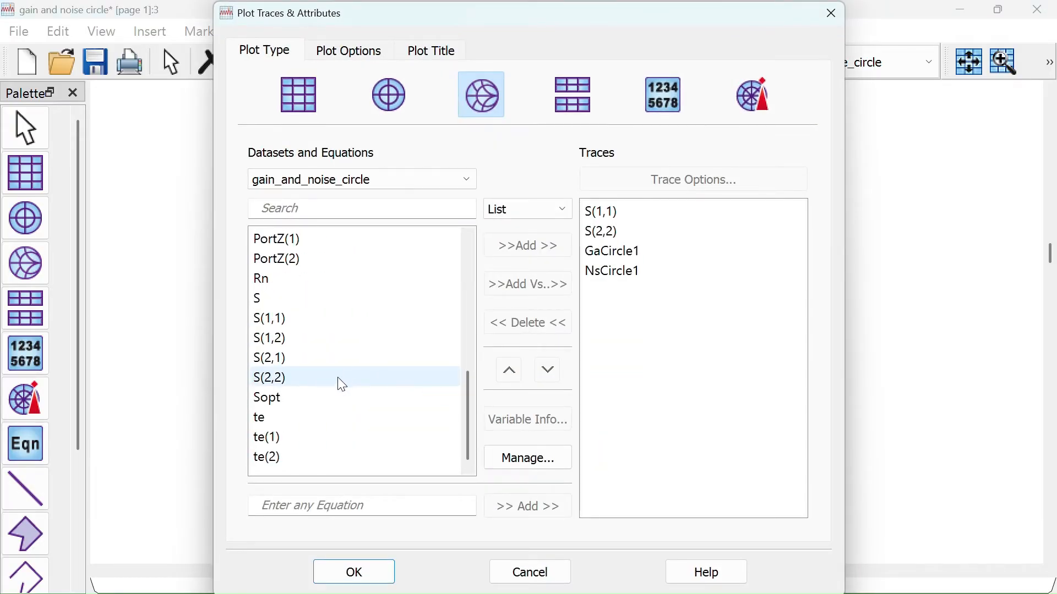
left_click(329, 398)
double_click(333, 410)
left_click(379, 574)
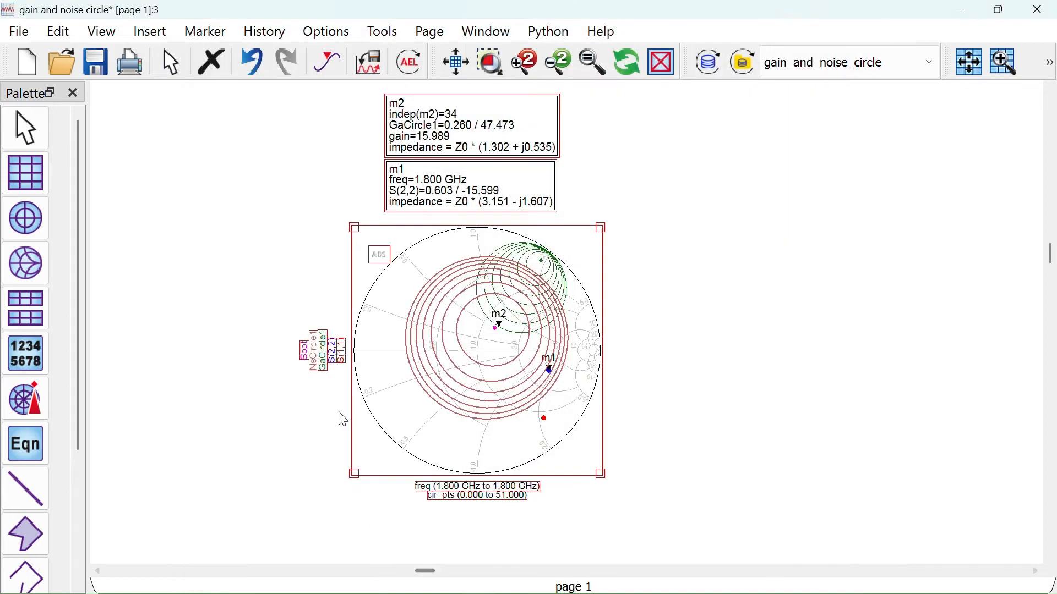
- Save the data display containing the completed gain and noise circle Smith chart
scroll(524, 330, "up", 1)
scroll(597, 332, "up", 1)
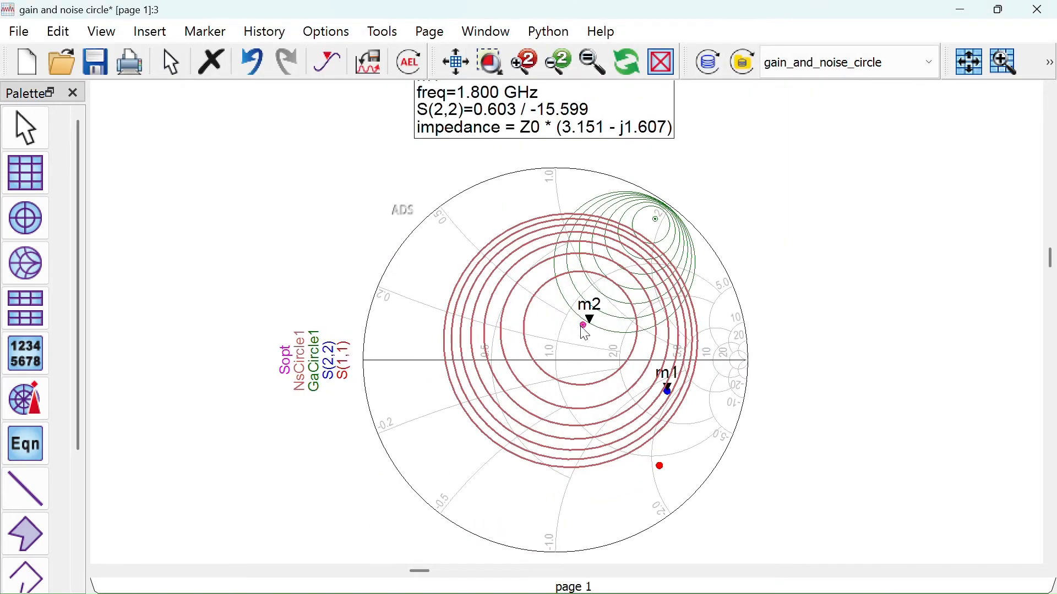
scroll(583, 327, "down", 1)
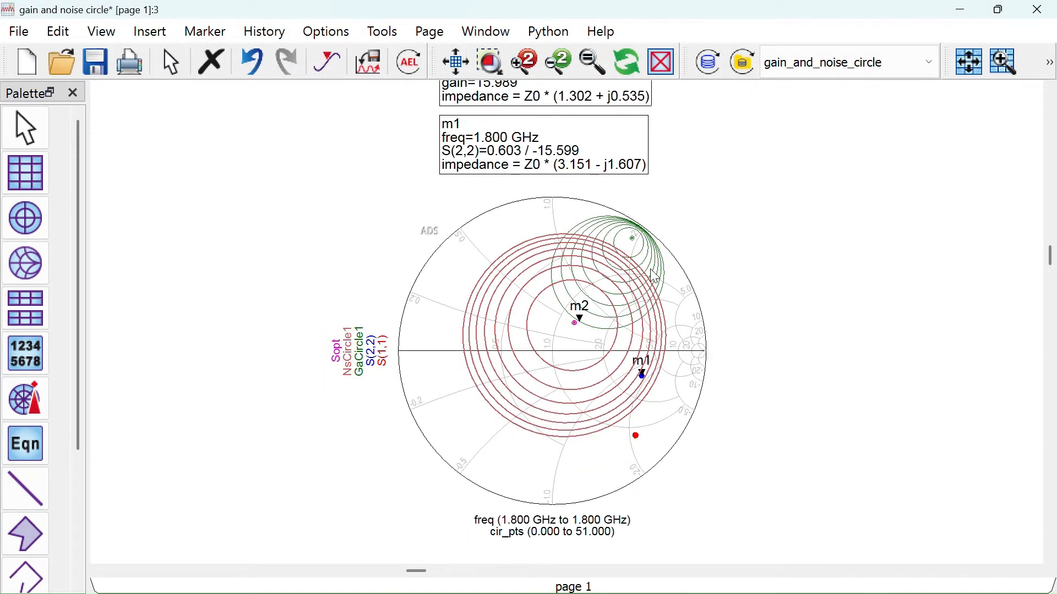
scroll(650, 269, "down", 2)
left_click_drag(650, 269, 548, 288)
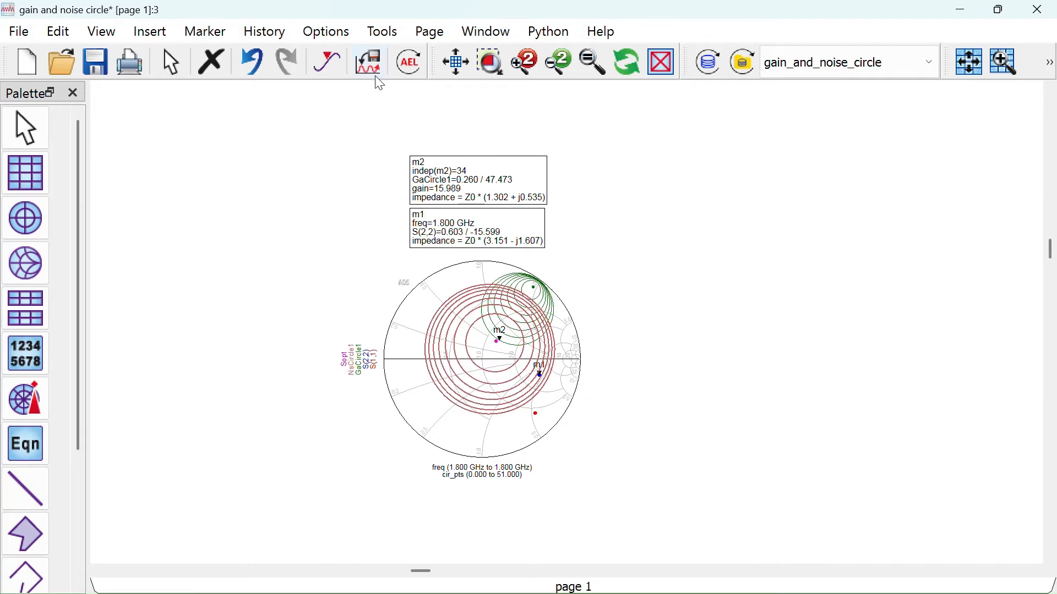
left_click(455, 63)
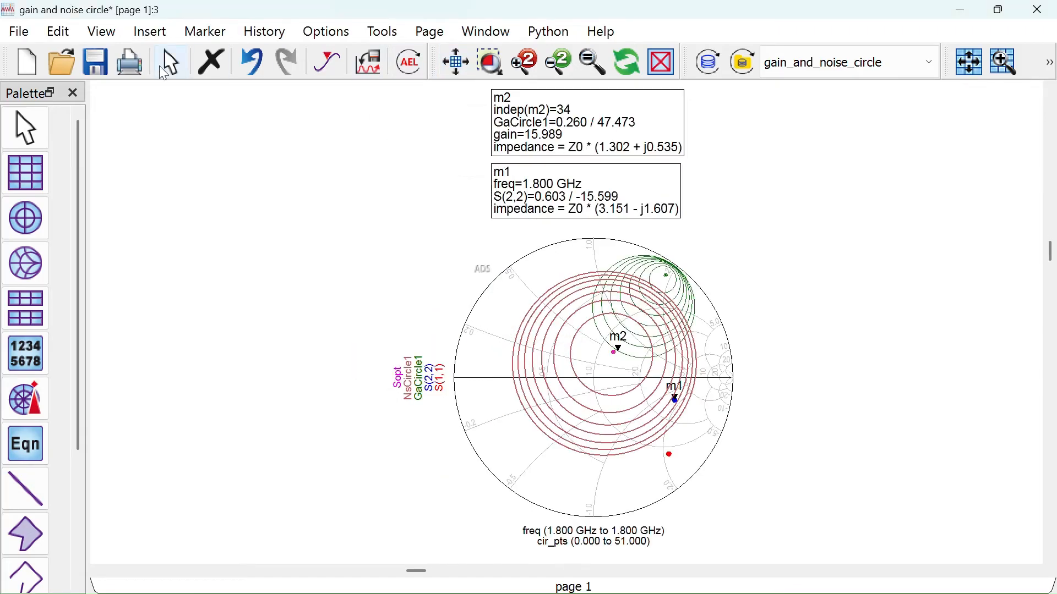
left_click(92, 60)
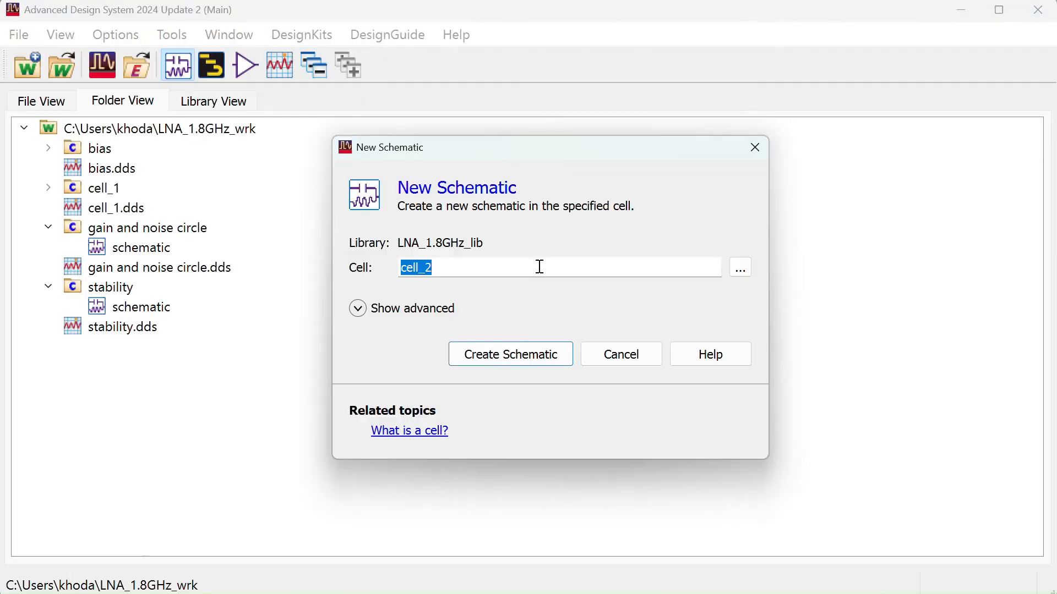
- Create a new schematic in the LNA_1.8GHz_lib library with the cell name input_matching_network
type("input_mat")
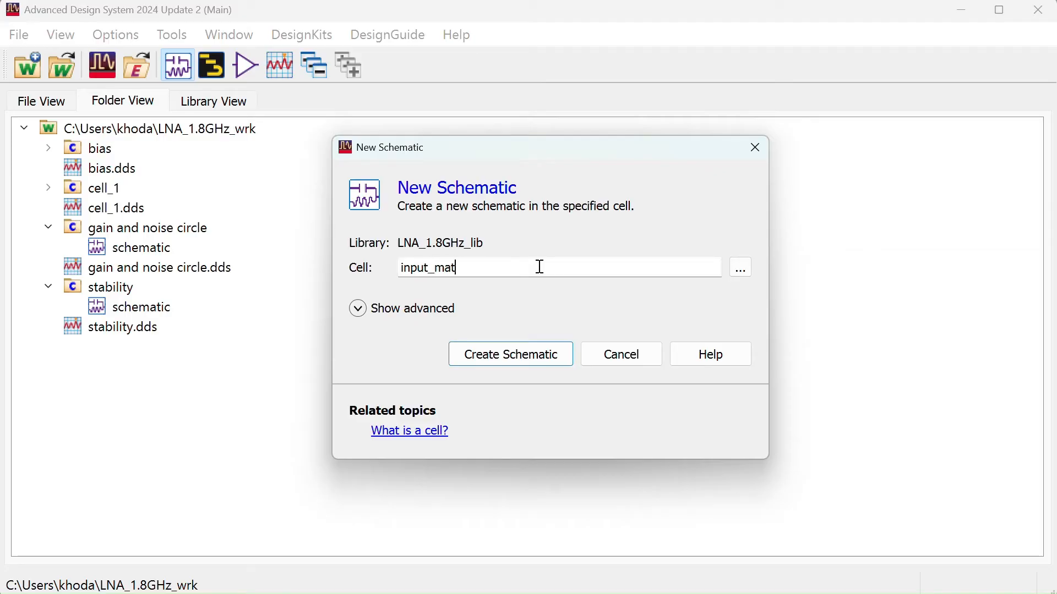
type("ching_network")
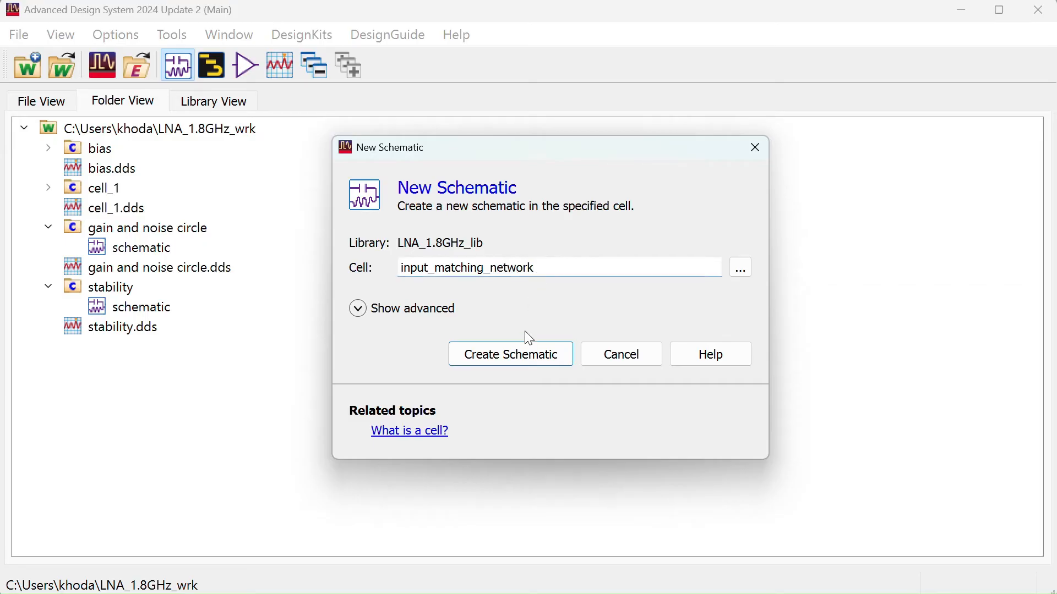
left_click(521, 355)
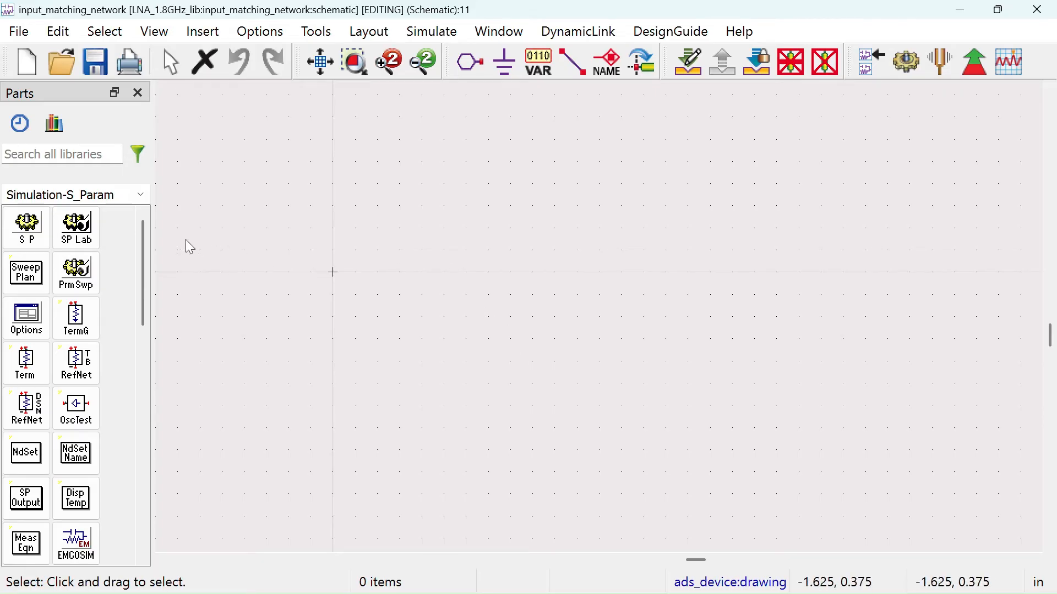
- Display the Smith Chart Matching component palette in the parts library
left_click(141, 195)
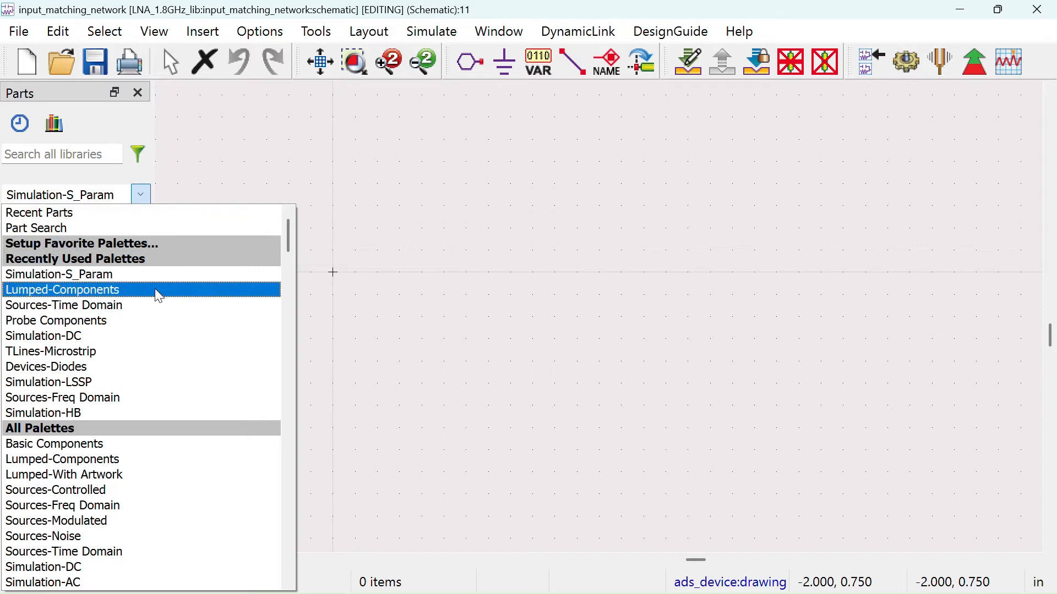
scroll(154, 489, "down", 6)
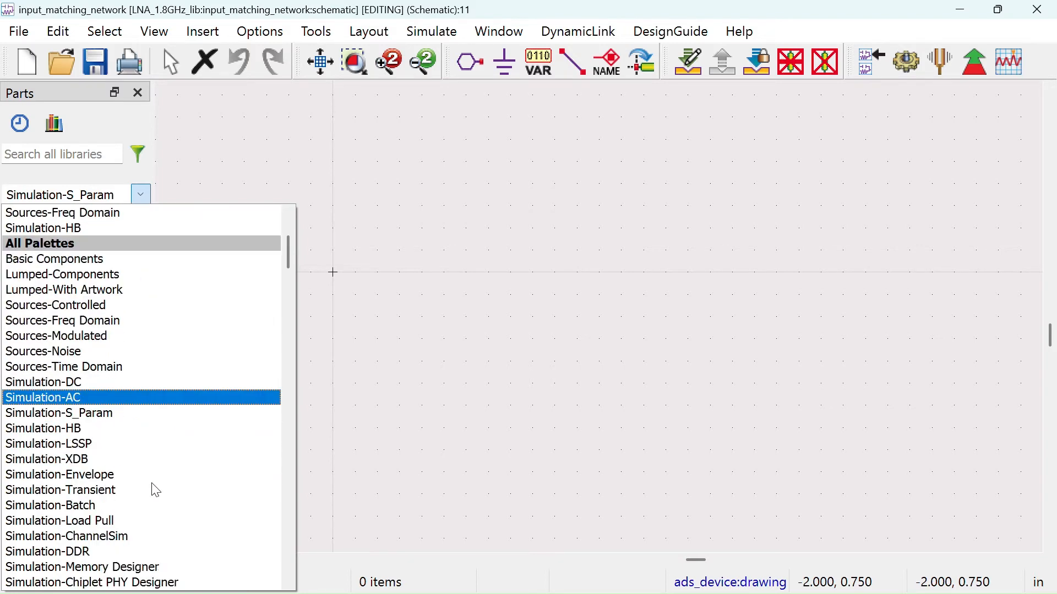
scroll(155, 490, "down", 3)
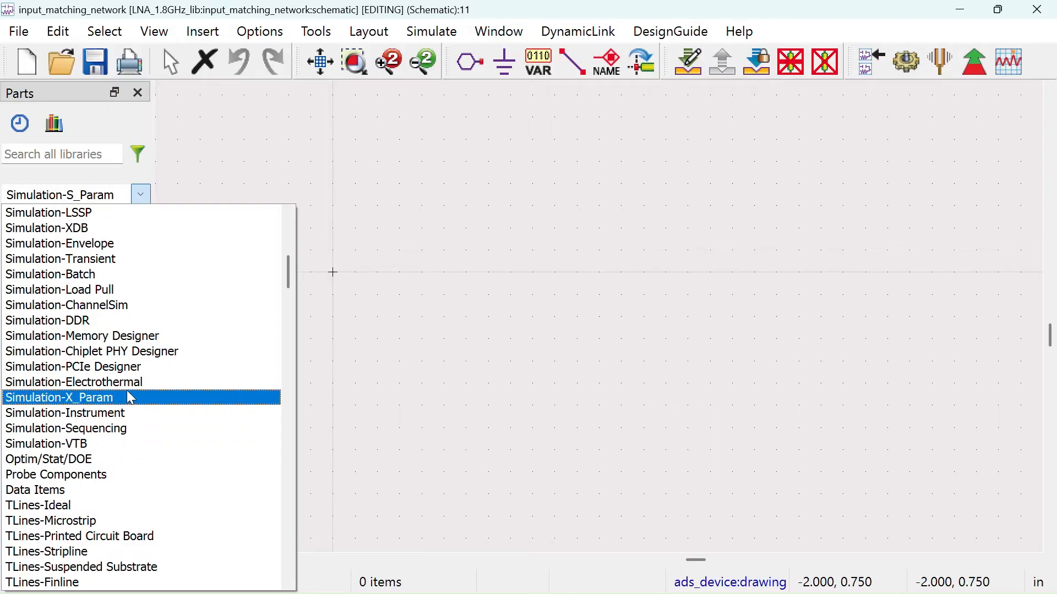
scroll(108, 341, "down", 4)
scroll(111, 345, "down", 3)
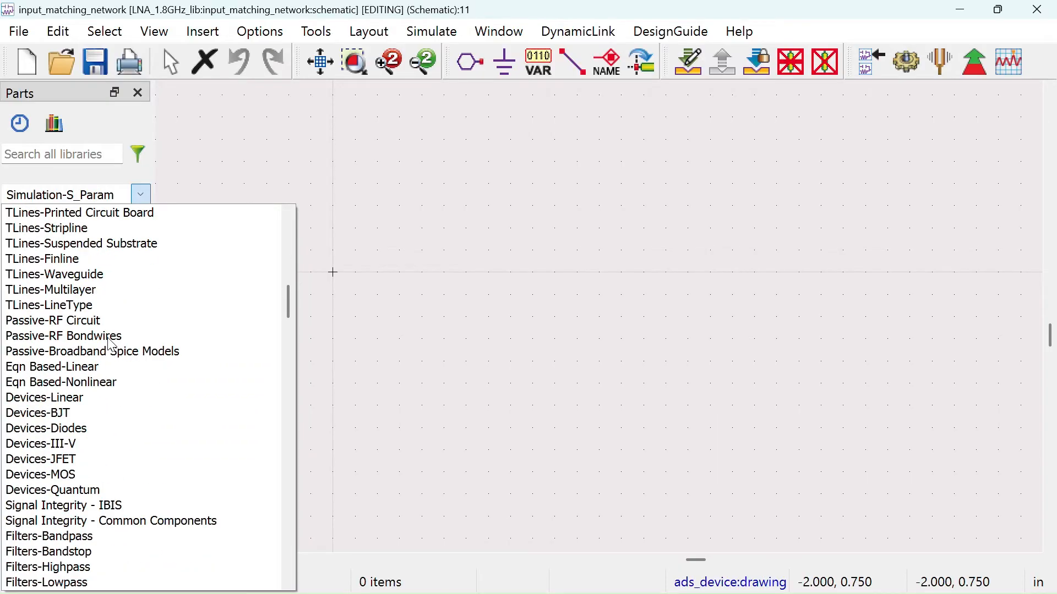
scroll(111, 345, "down", 5)
scroll(95, 362, "down", 1)
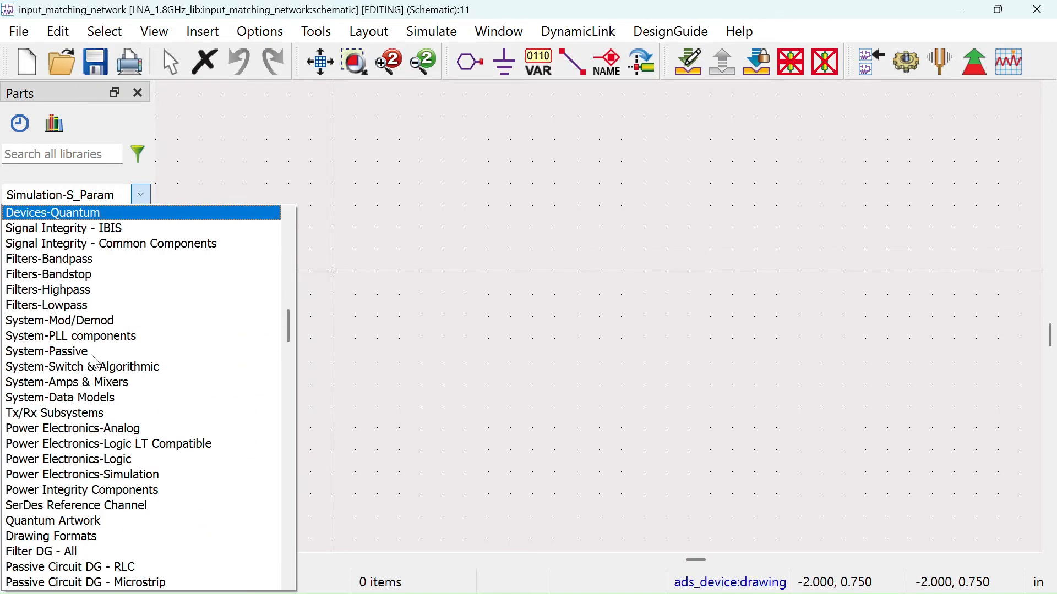
scroll(96, 363, "down", 1)
scroll(96, 363, "down", 1)
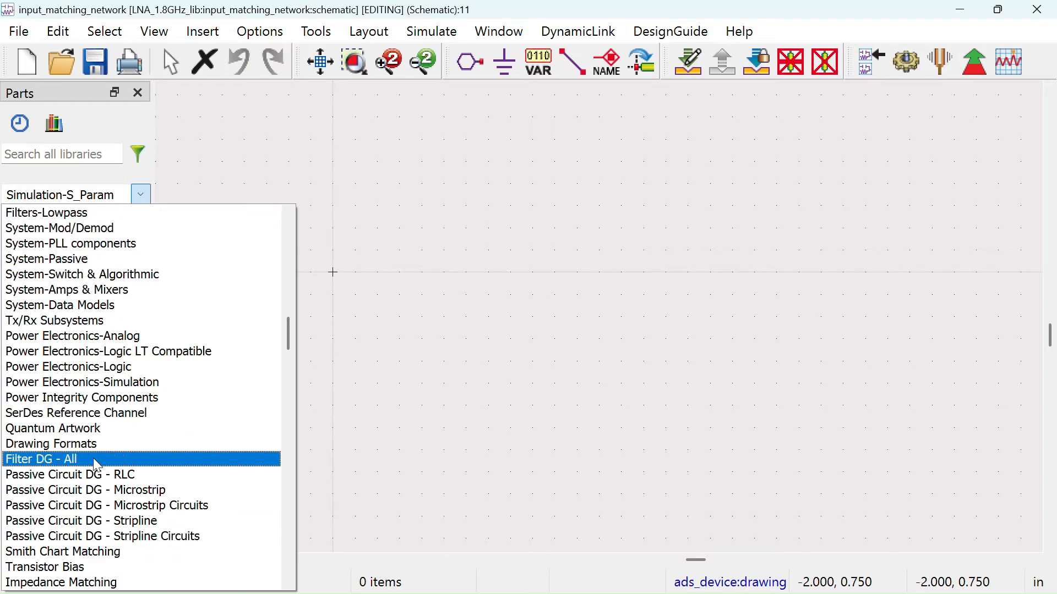
scroll(96, 458, "down", 2)
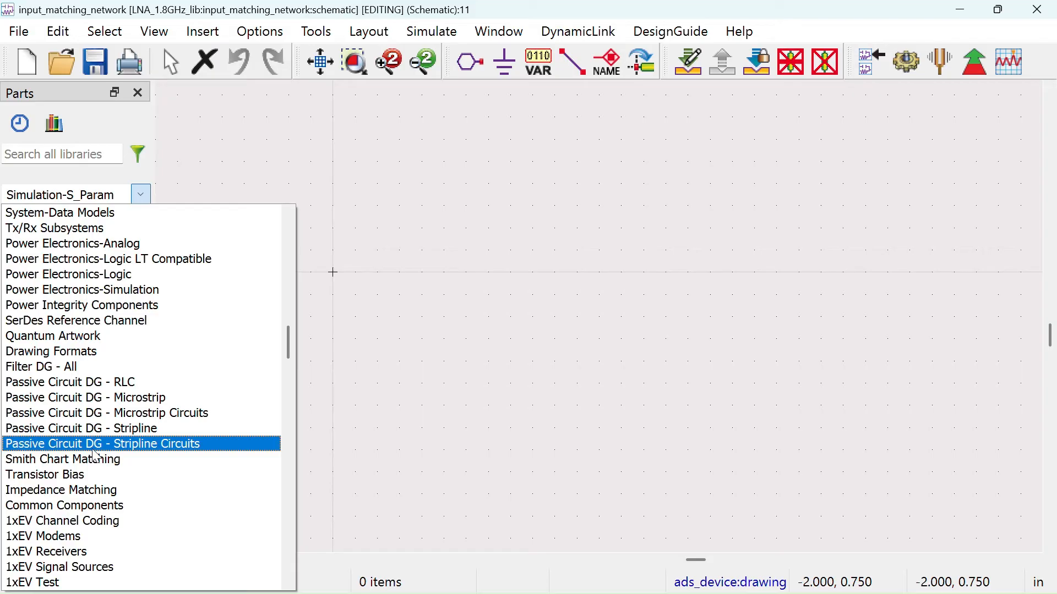
scroll(82, 493, "down", 3)
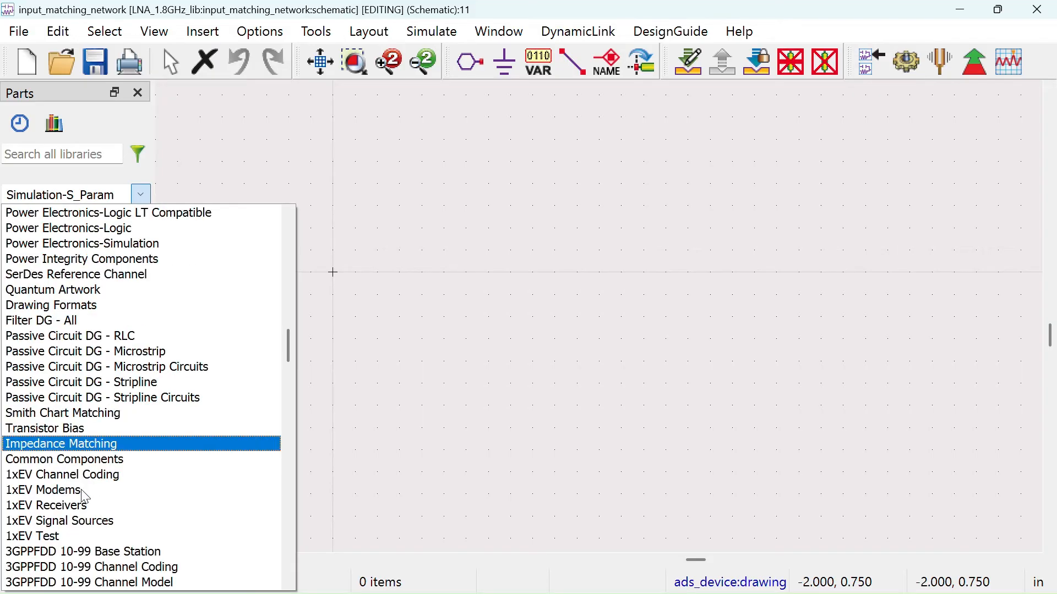
scroll(81, 489, "down", 5)
scroll(81, 482, "up", 6)
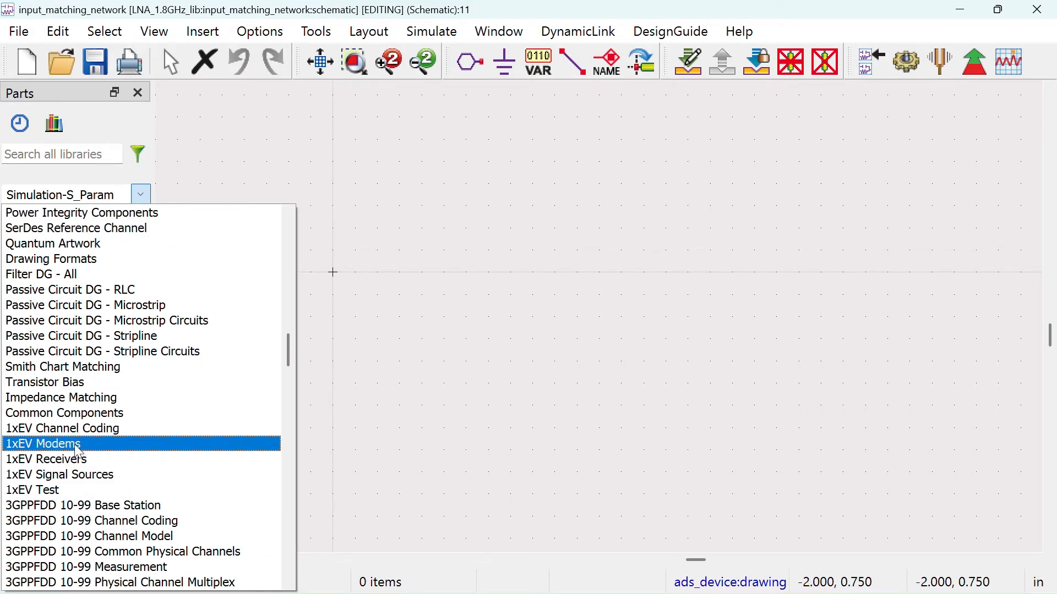
left_click(64, 367)
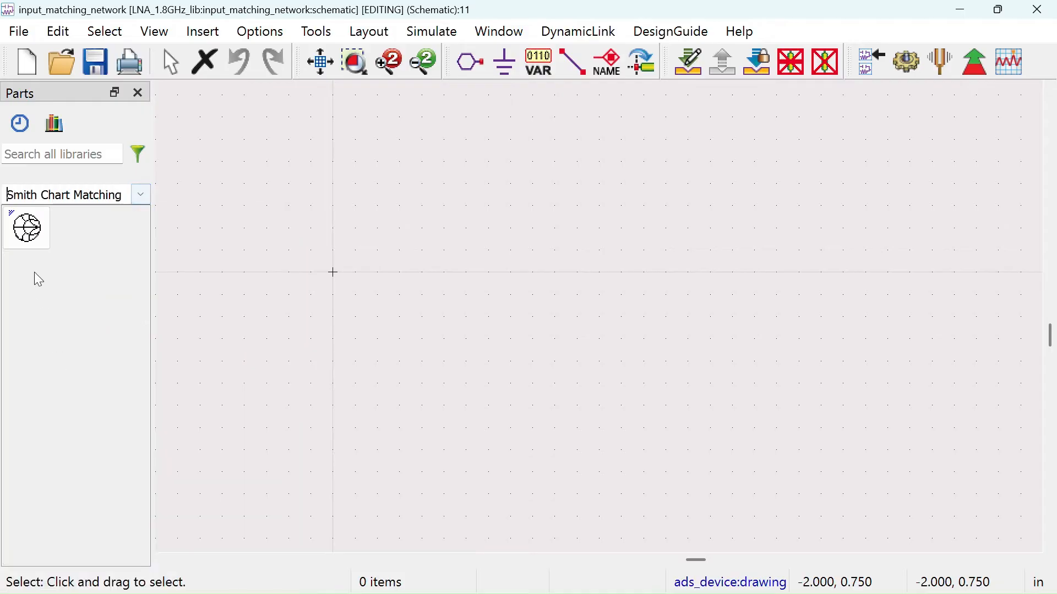
- Place a Smith chart matching component on the schematic near the origin and move it to open space below and right of the origin
left_click(27, 225)
left_click(325, 264)
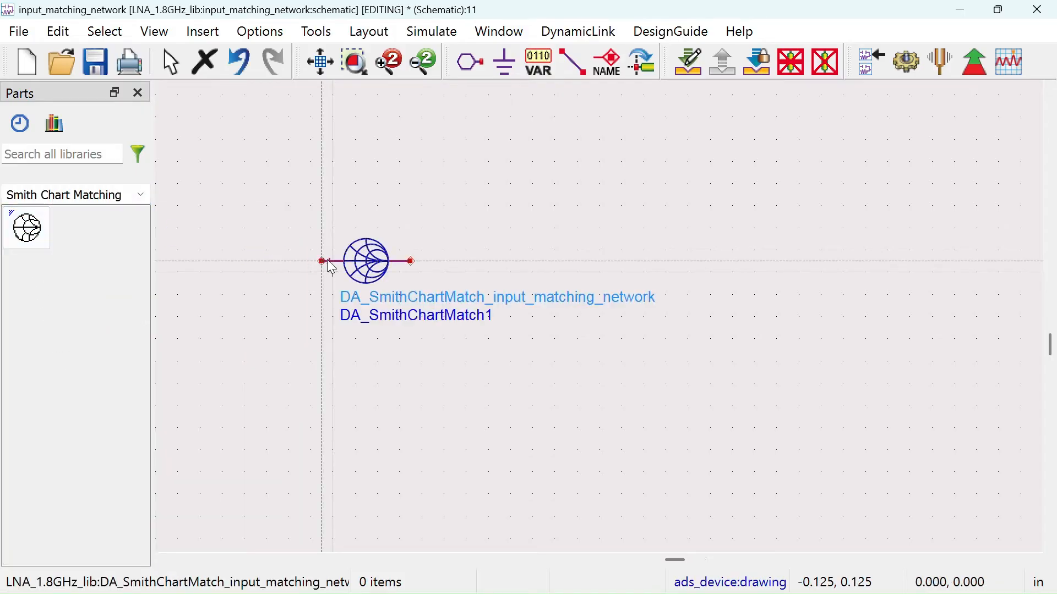
right_click(454, 173)
left_click(496, 179)
left_click_drag(364, 262, 507, 328)
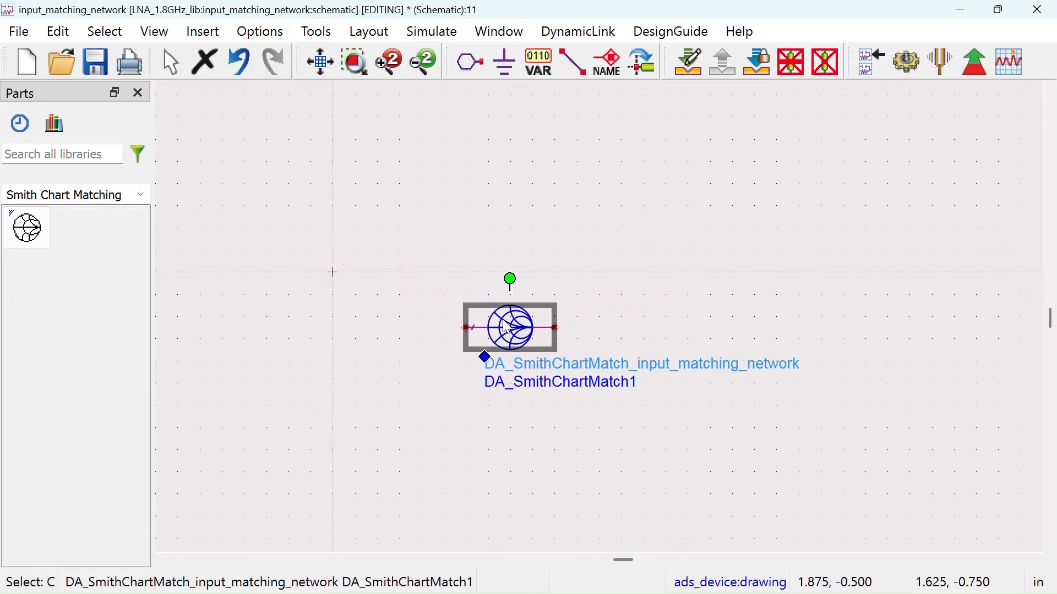
- Launch the Smith Chart utility for the placed matching component and check its frequency and Z0 settings
left_click(324, 36)
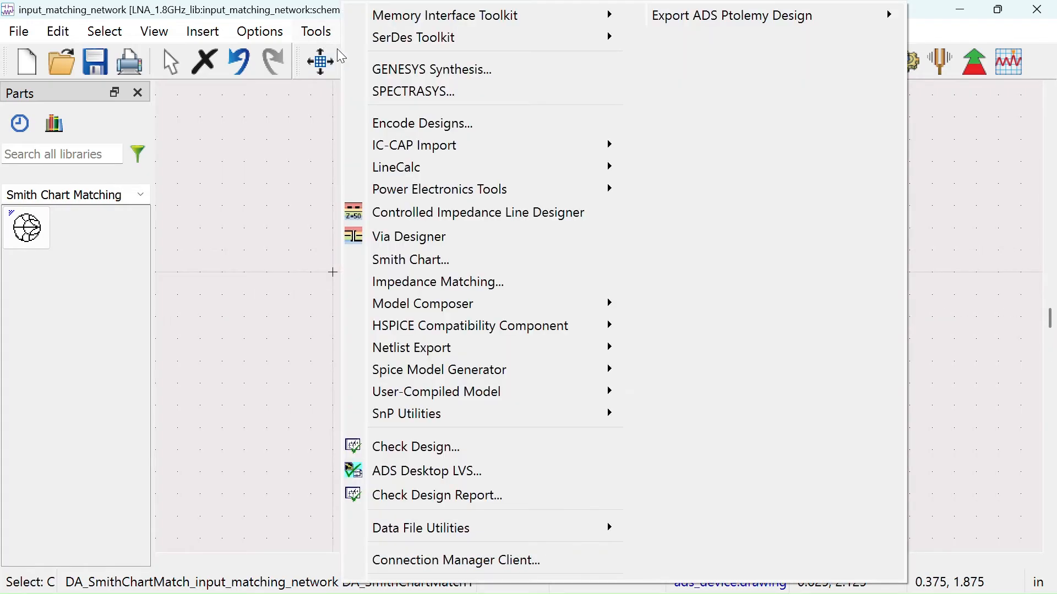
left_click(255, 112)
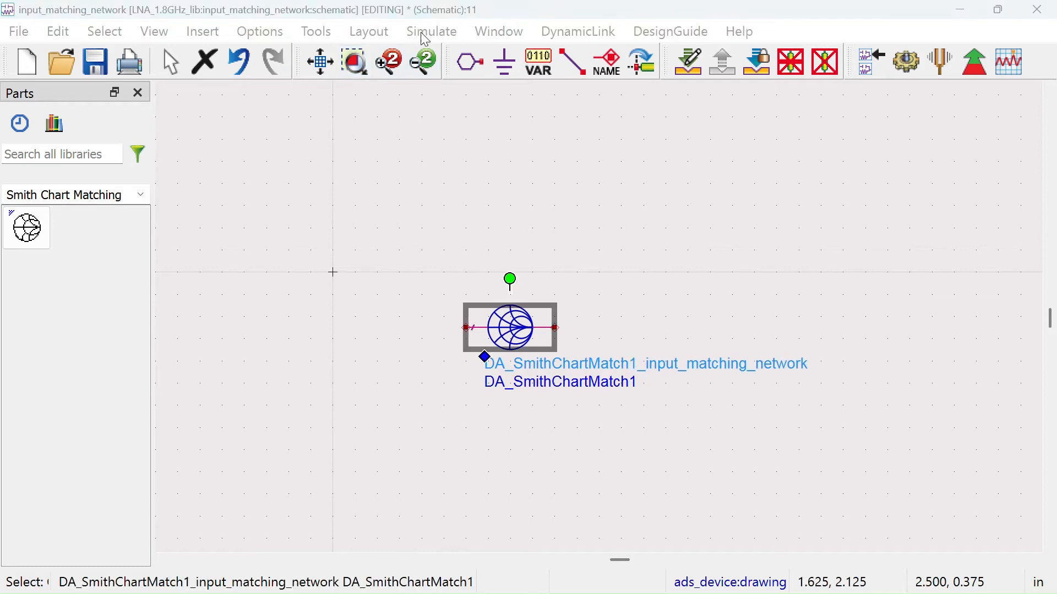
left_click(369, 127)
left_click(317, 32)
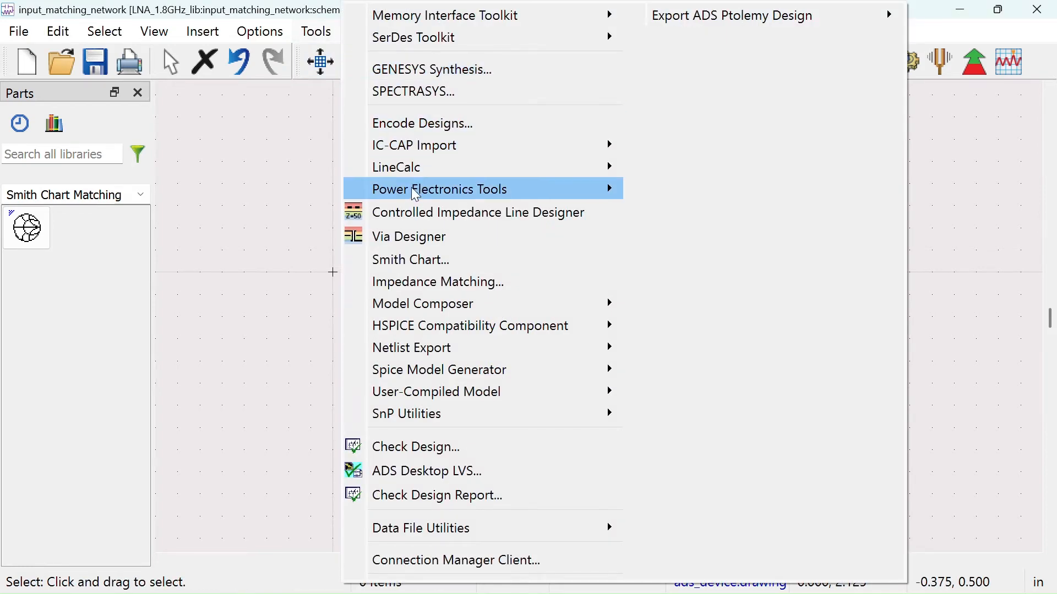
left_click(420, 260)
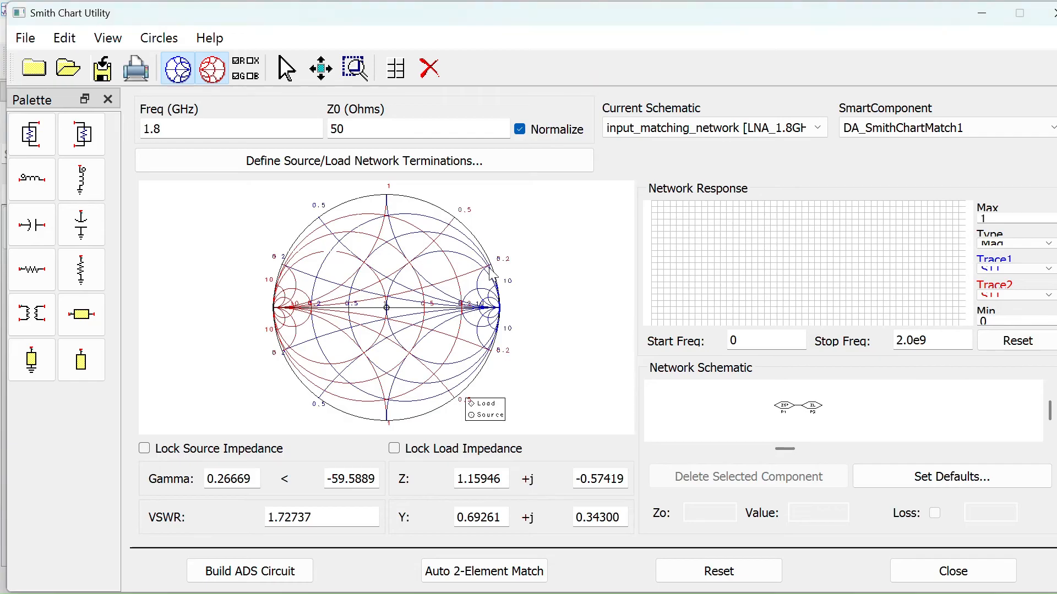
double_click(189, 129)
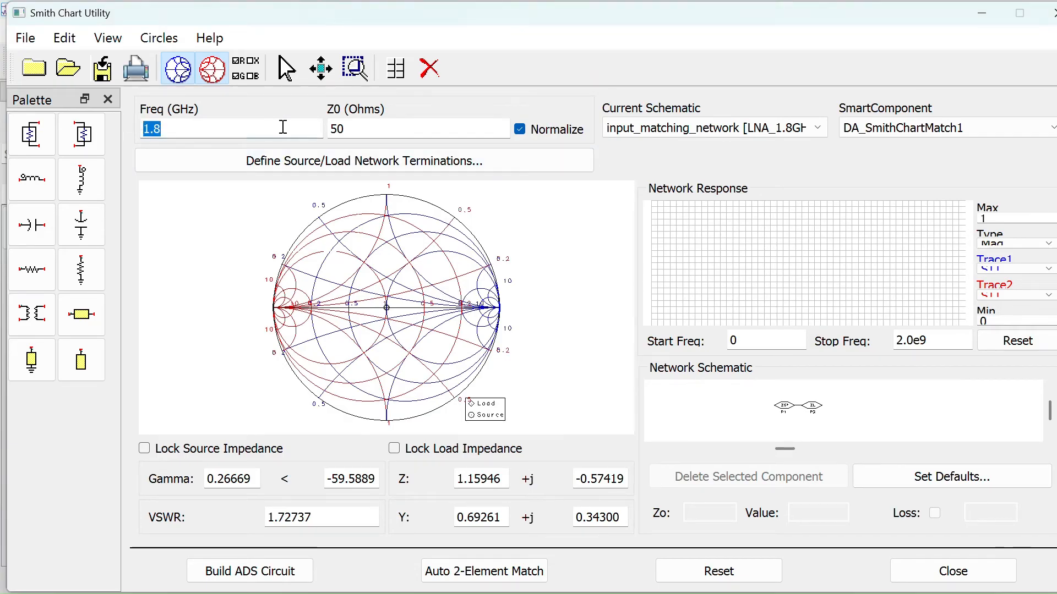
double_click(345, 128)
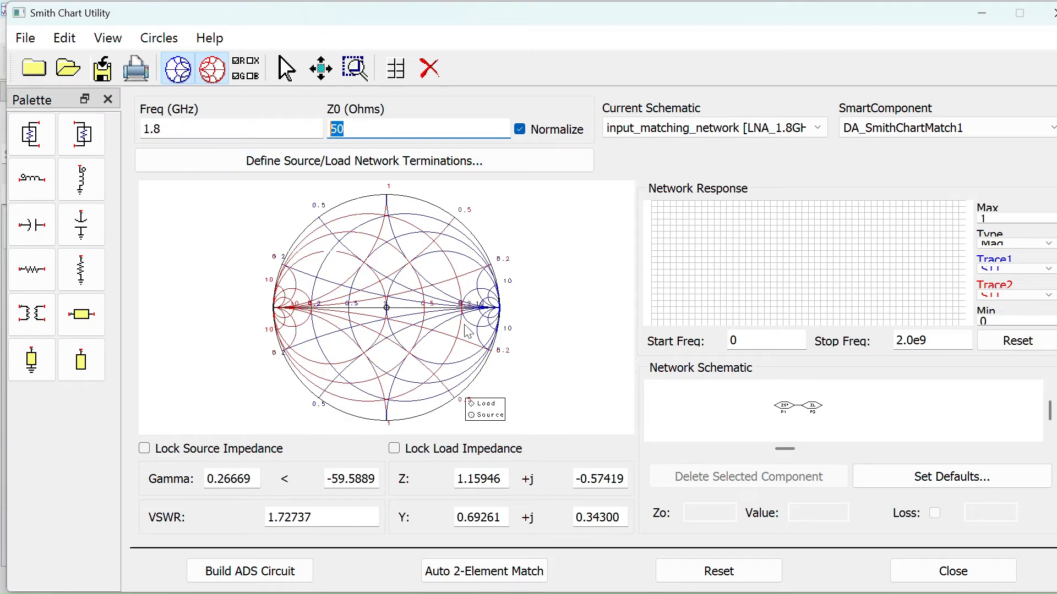
- Set the load impedance to 65+j*25 and lock both the load and source impedances
left_click(805, 408)
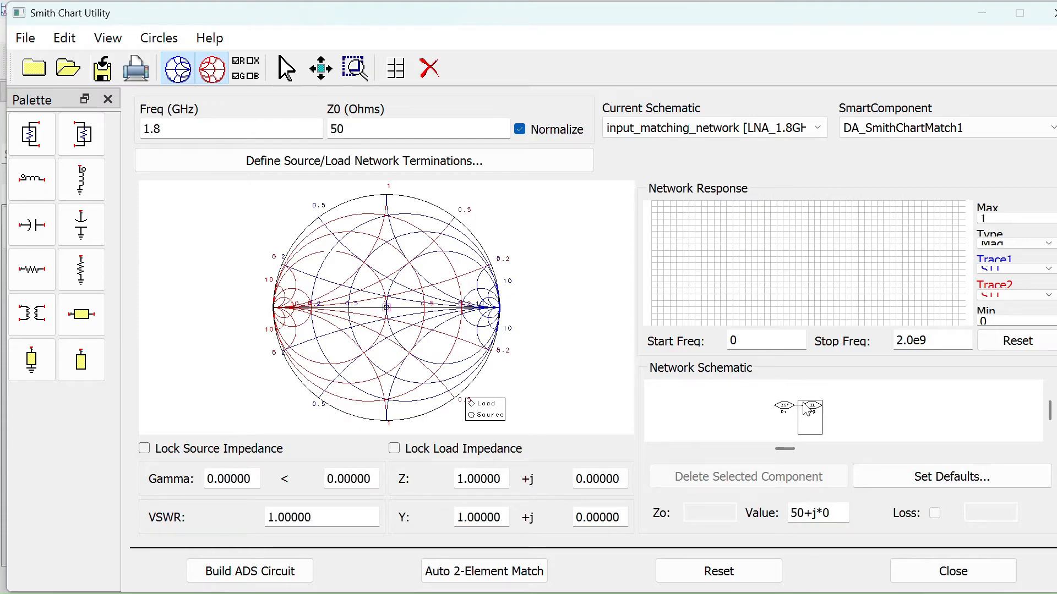
left_click(803, 514)
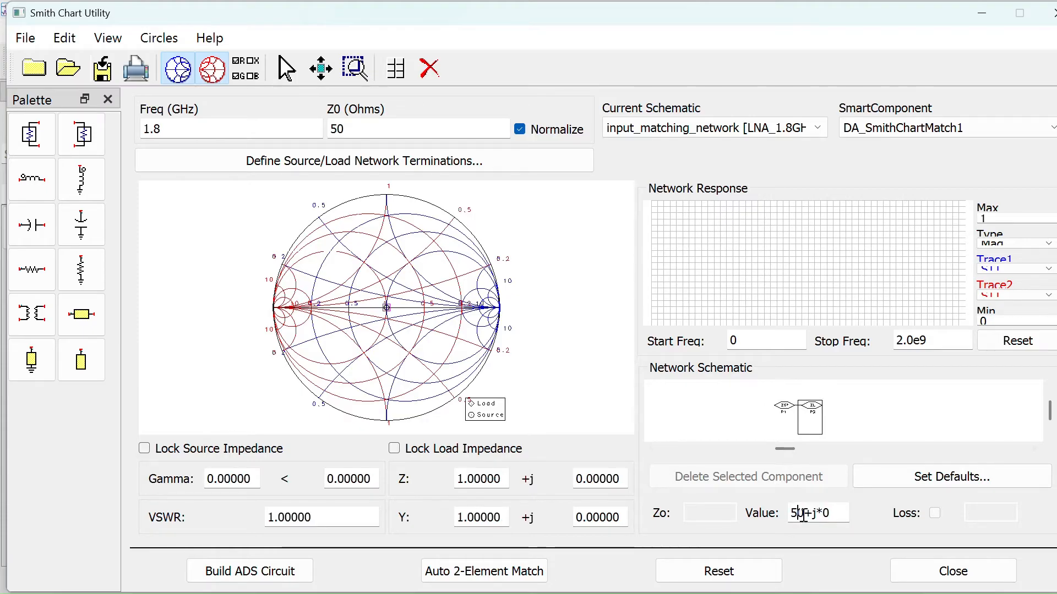
left_click_drag(804, 516, 758, 513)
type("65+j*")
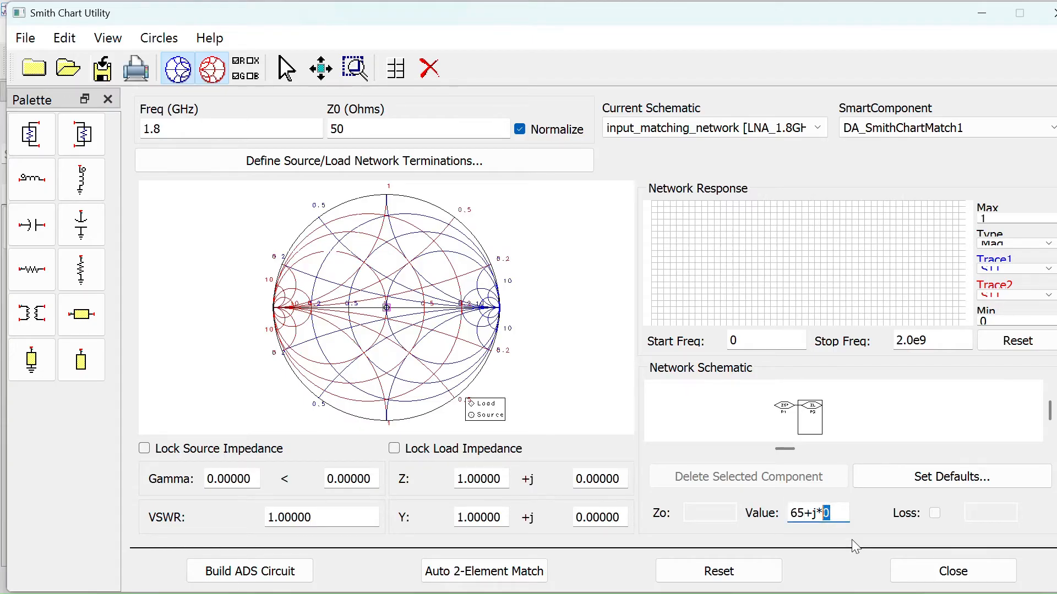
type("25")
key("Return")
left_click(395, 449)
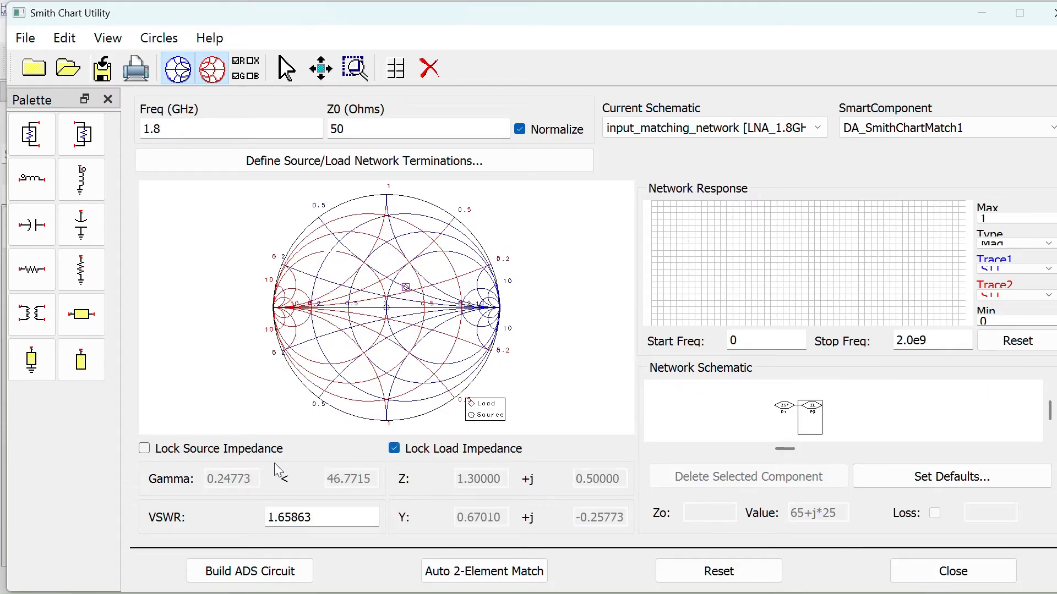
left_click(144, 449)
- Add a series transmission line at the load, with Zo set to 40 and its chart point adjusted to a length of about 42.4 degrees
left_click(81, 314)
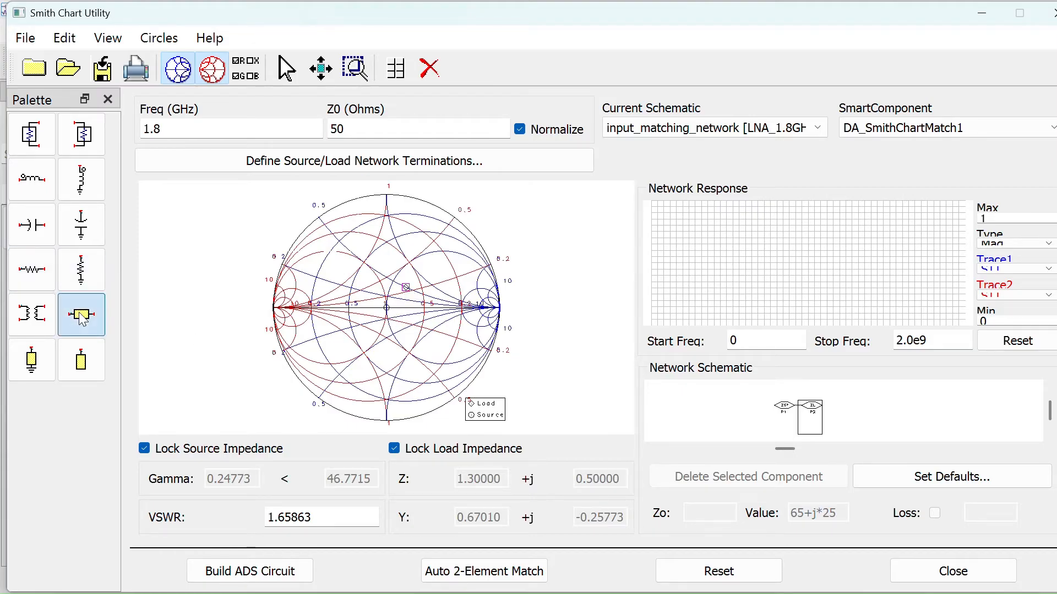
left_click(394, 336)
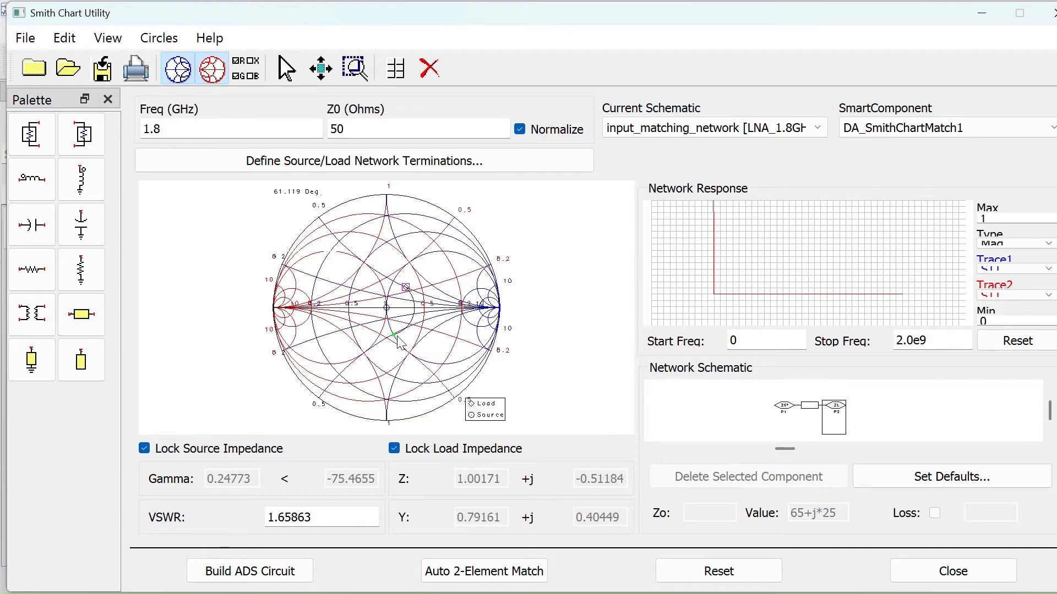
left_click(809, 406)
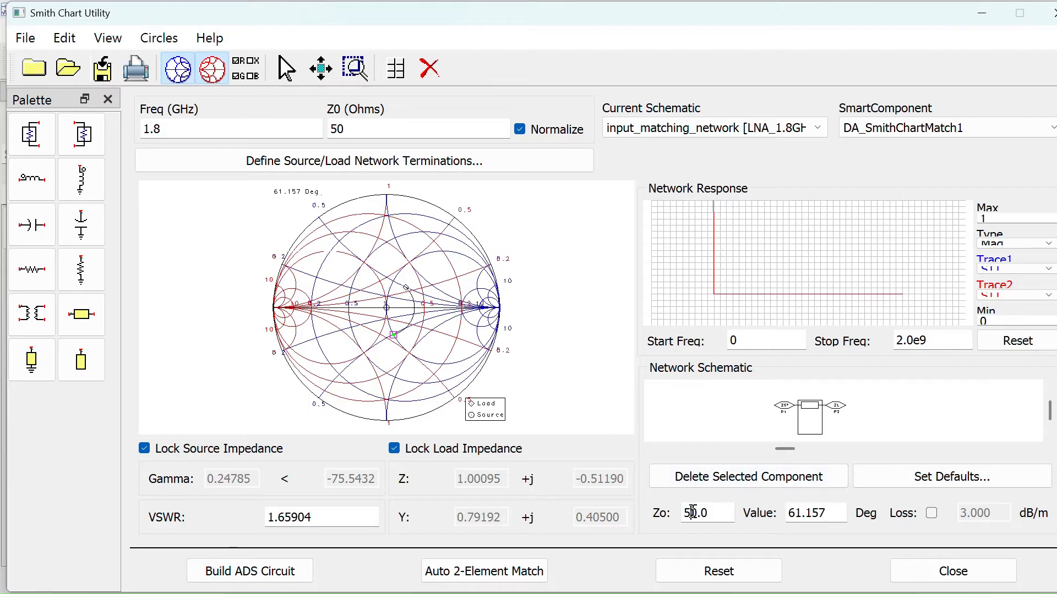
left_click_drag(692, 513, 683, 511)
type("40")
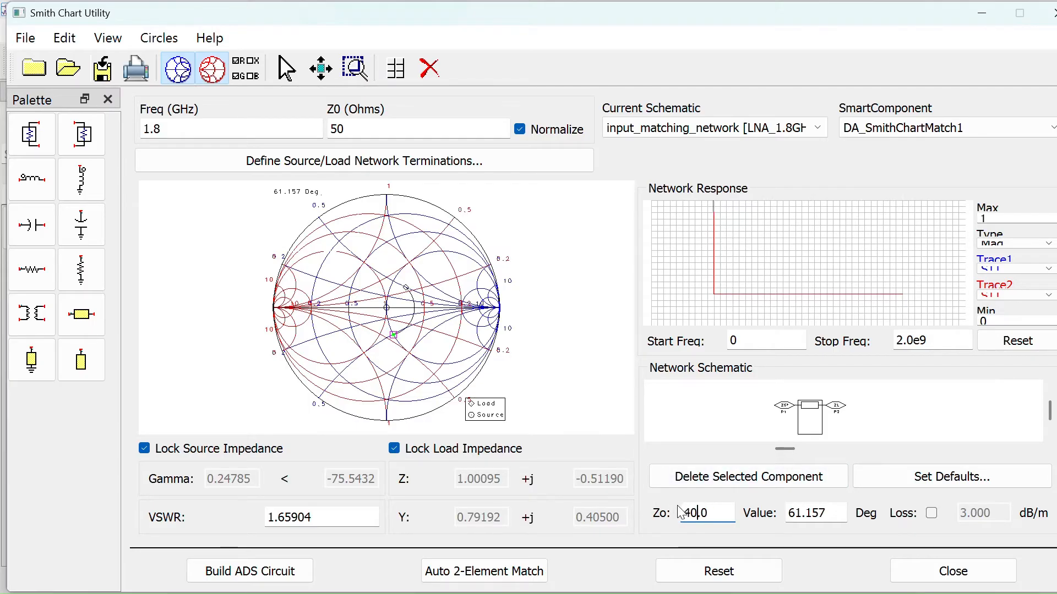
left_click(564, 368)
left_click_drag(373, 345, 395, 338)
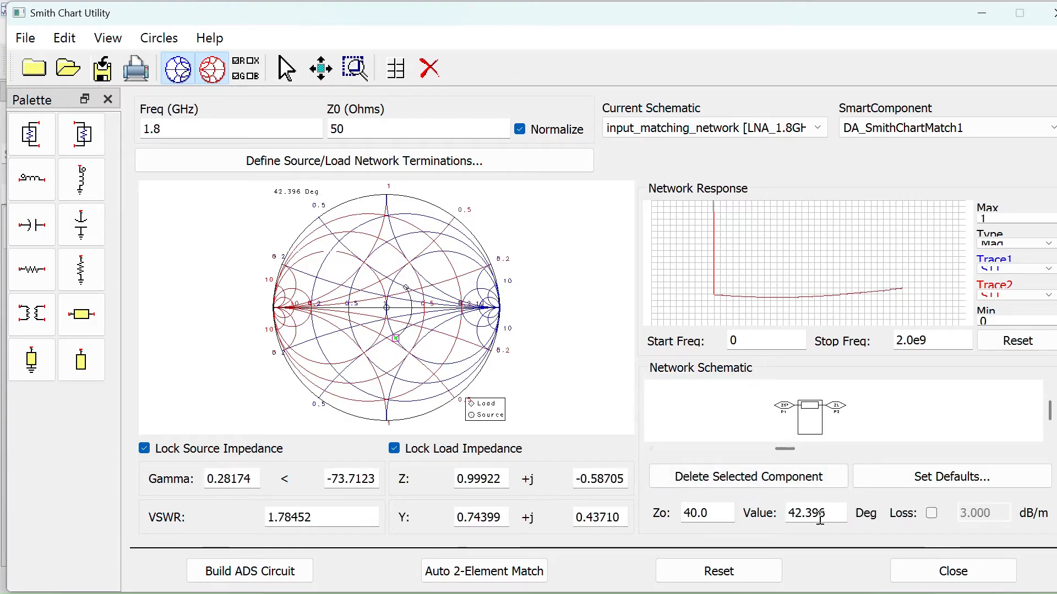
- Set the series line's Zo to 30 and adjust its chart point to a length of about 28.6 degrees
left_click_drag(684, 513, 688, 512)
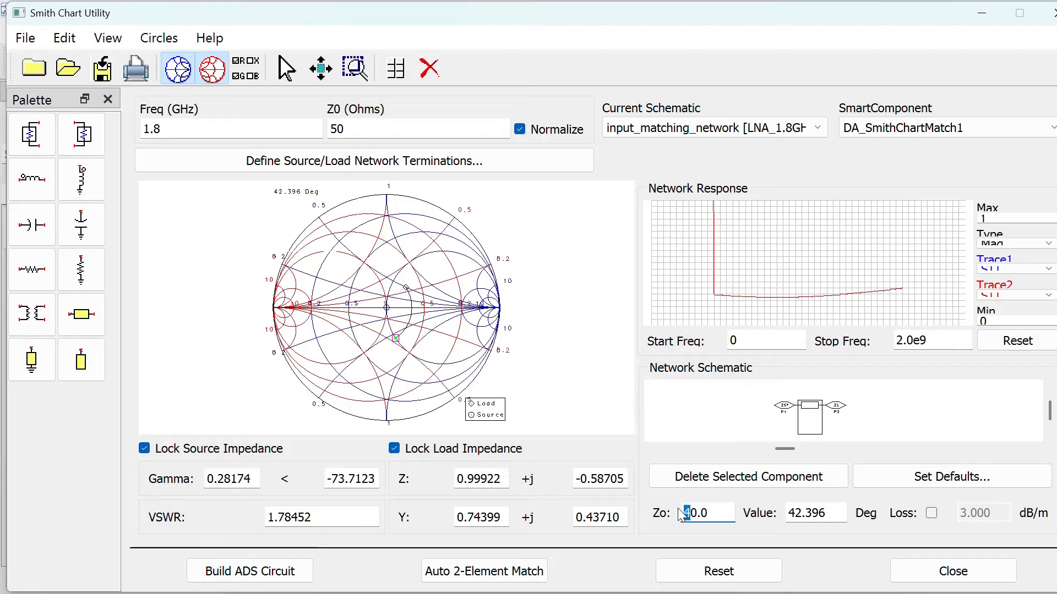
type("3")
left_click(558, 382)
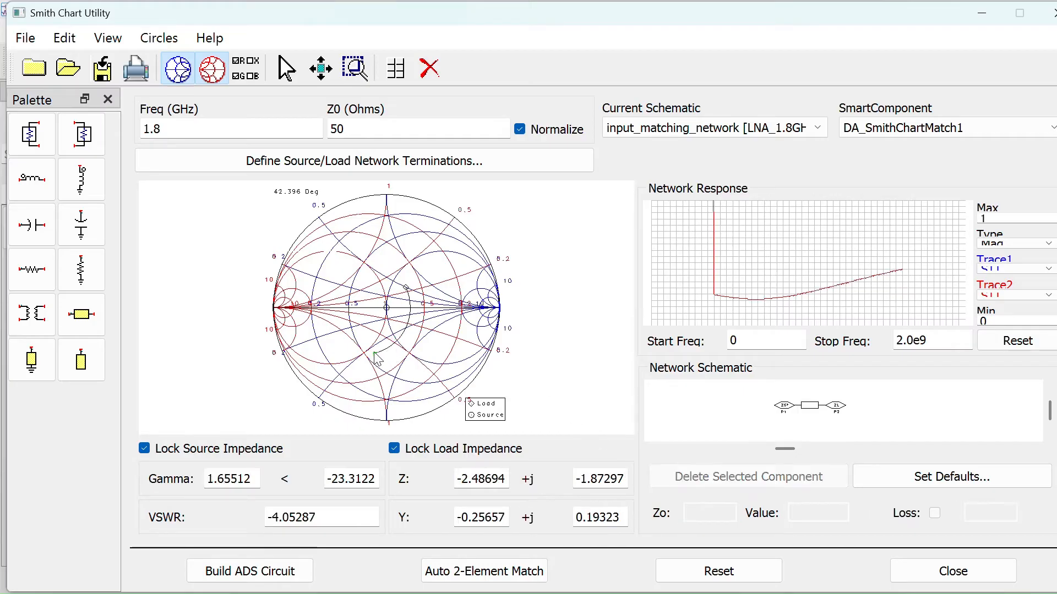
left_click_drag(374, 353, 396, 340)
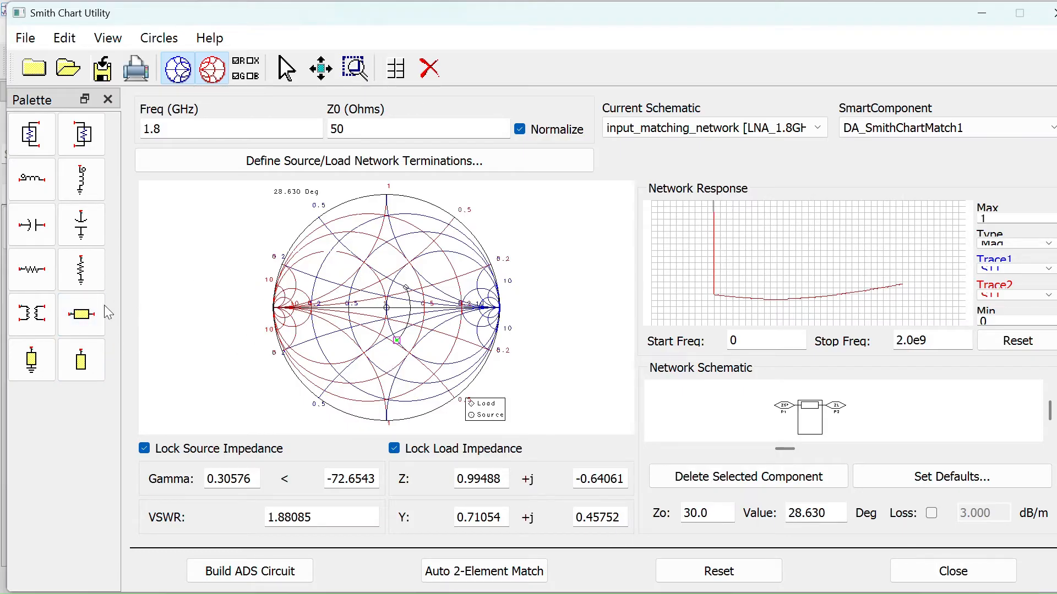
- Add a second series line on the source side with Zo 100 and a length of about 23.2 degrees, ending near the chart's centre
left_click(81, 314)
left_click(346, 313)
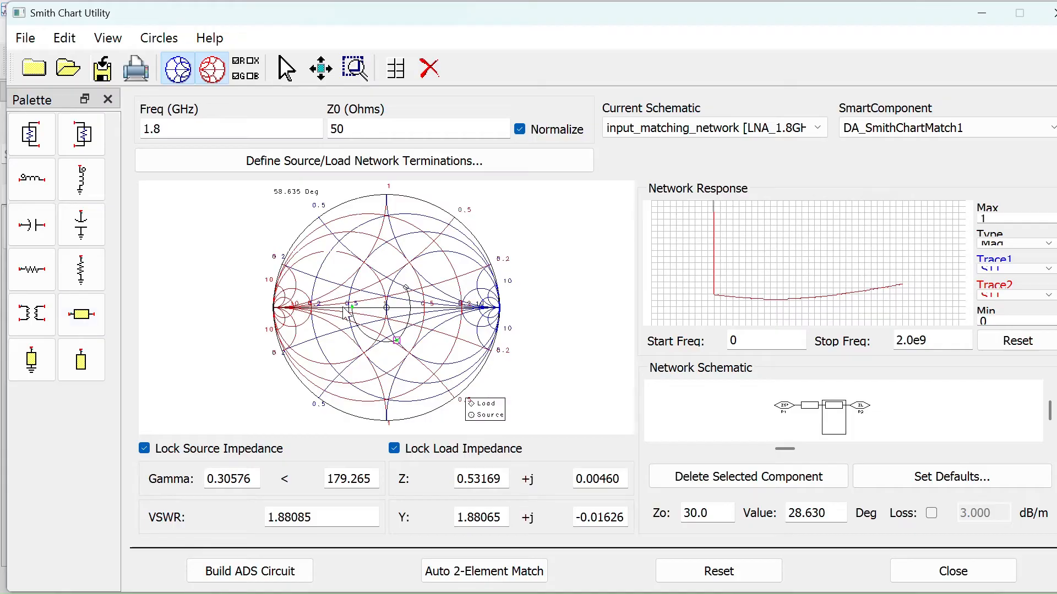
left_click(808, 412)
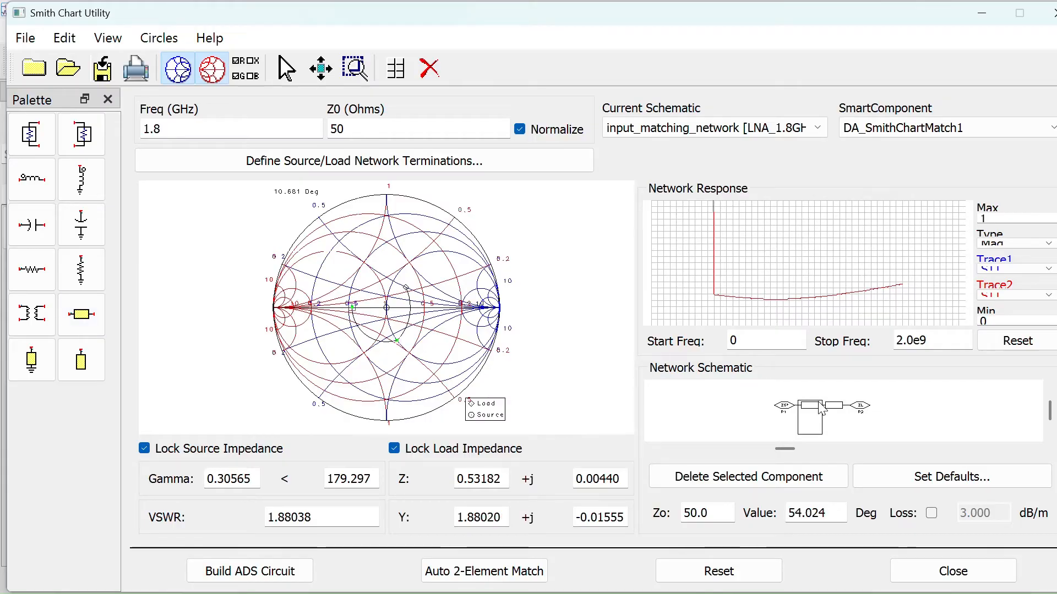
left_click_drag(712, 514, 579, 514)
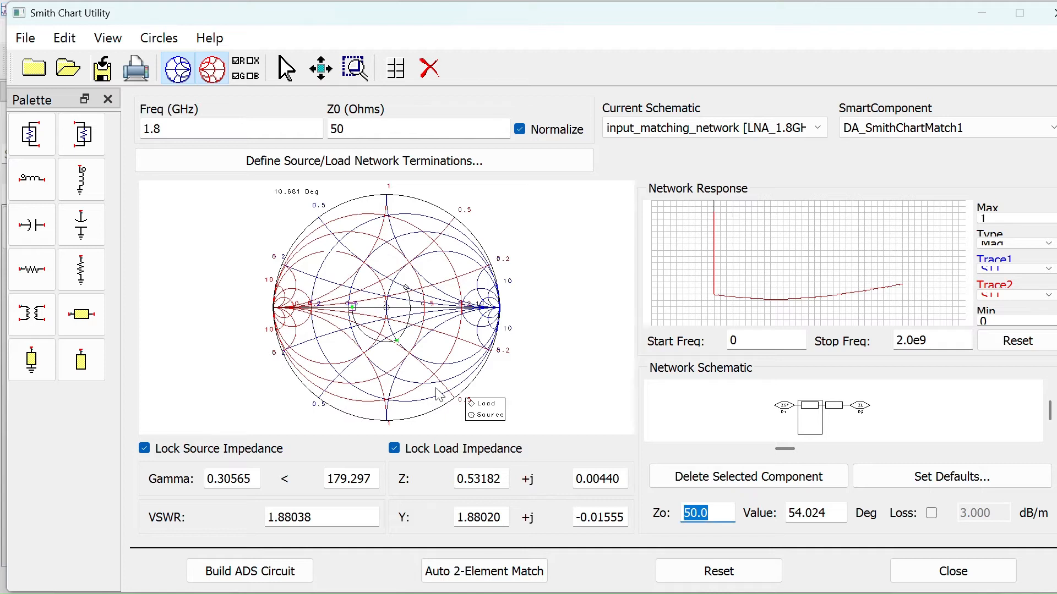
type("100")
left_click(566, 344)
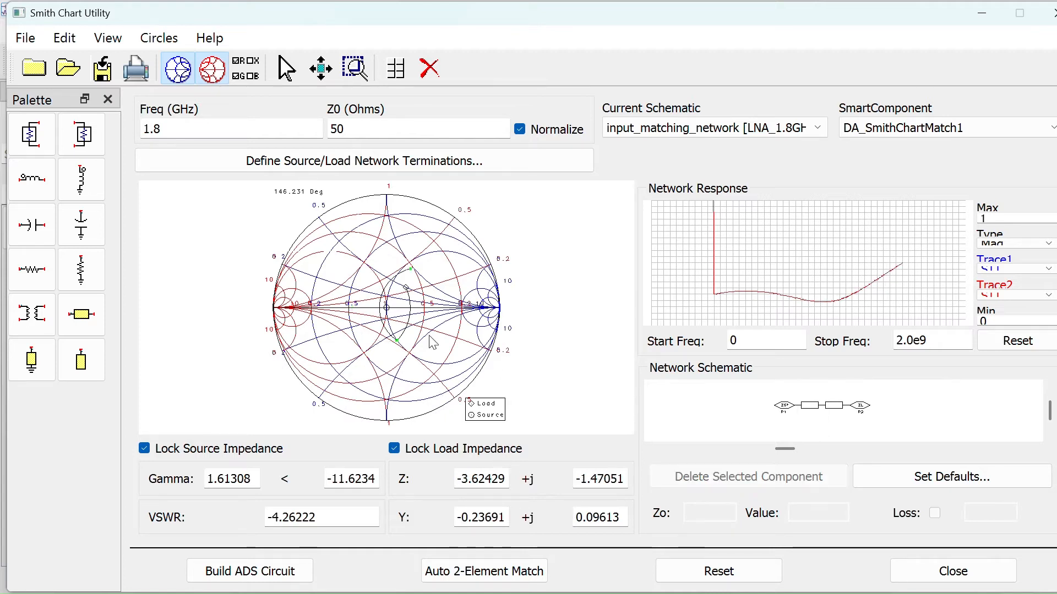
mouse_move(413, 273)
left_mouse_down()
mouse_move(395, 337)
mouse_move(402, 328)
mouse_move(388, 307)
left_mouse_up()
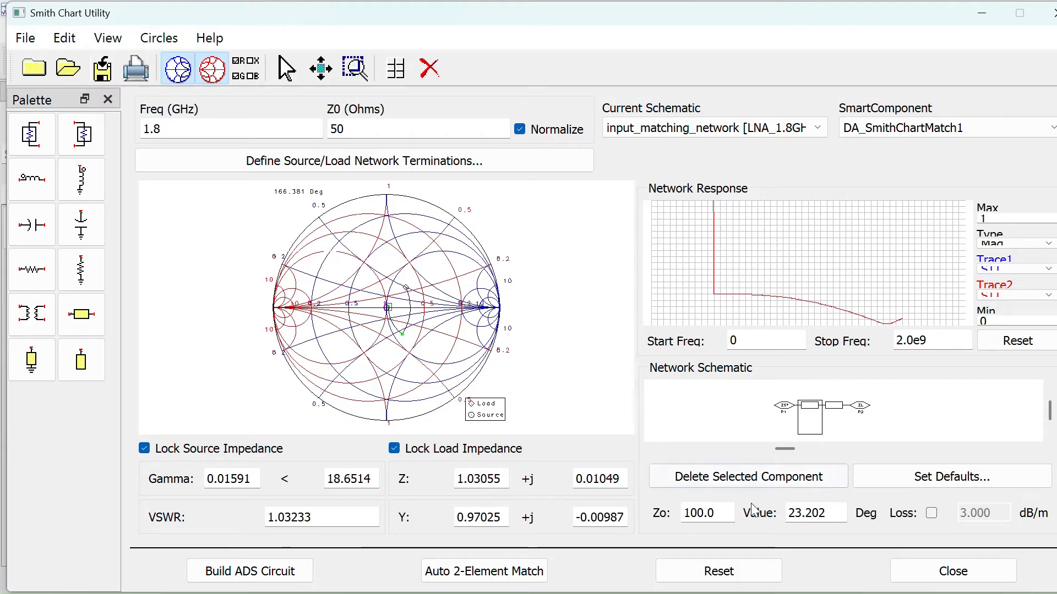
- Set the source-side line's Zo to 80 with a length of about 34.4 degrees, and adjust the load-side line to about 22.1 degrees
double_click(714, 510)
type("80")
left_click(566, 366)
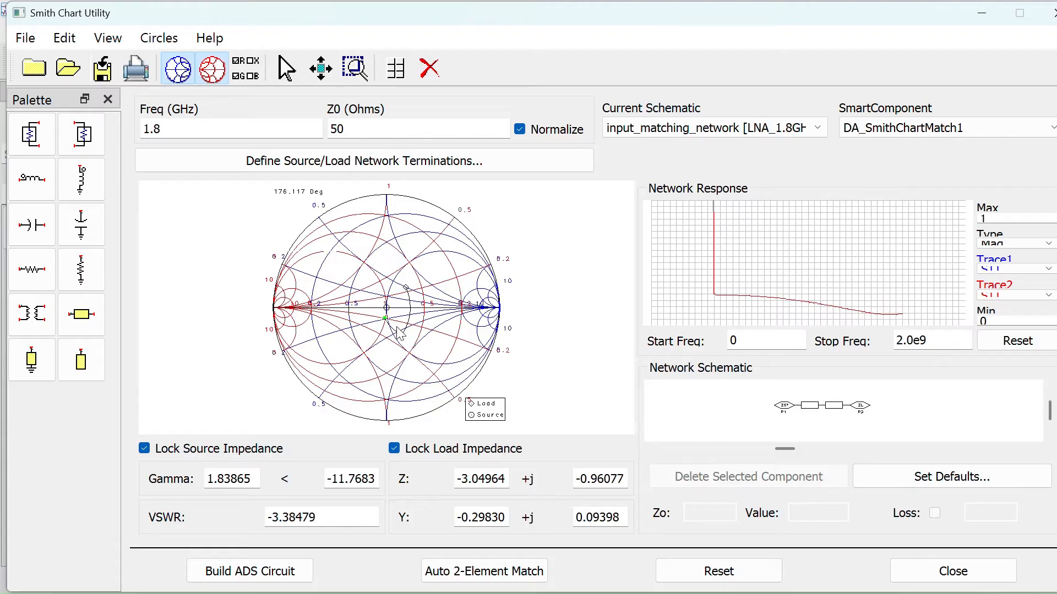
left_click_drag(388, 325, 388, 312)
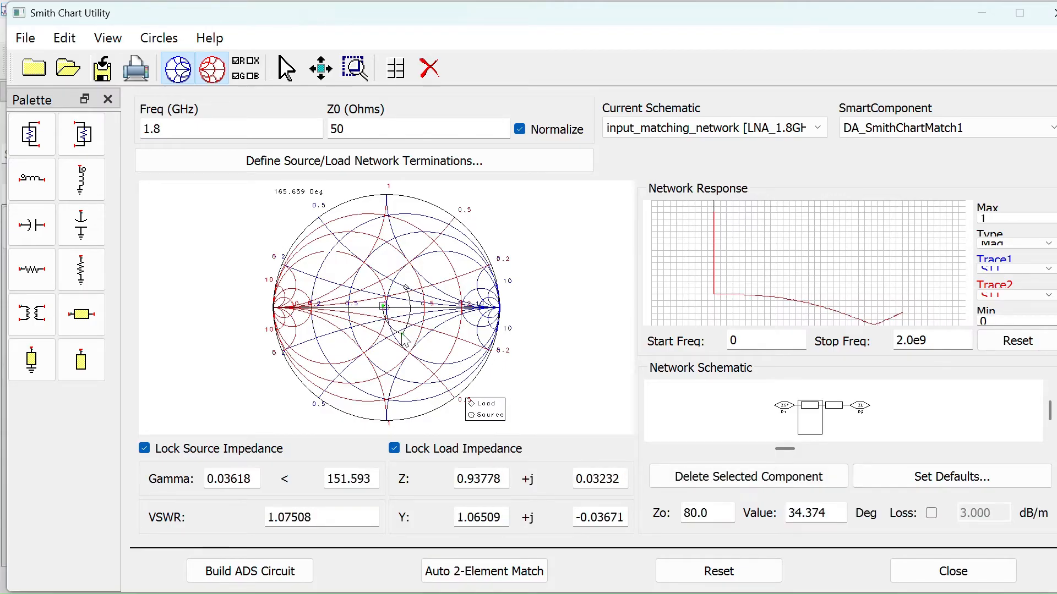
left_click(404, 332)
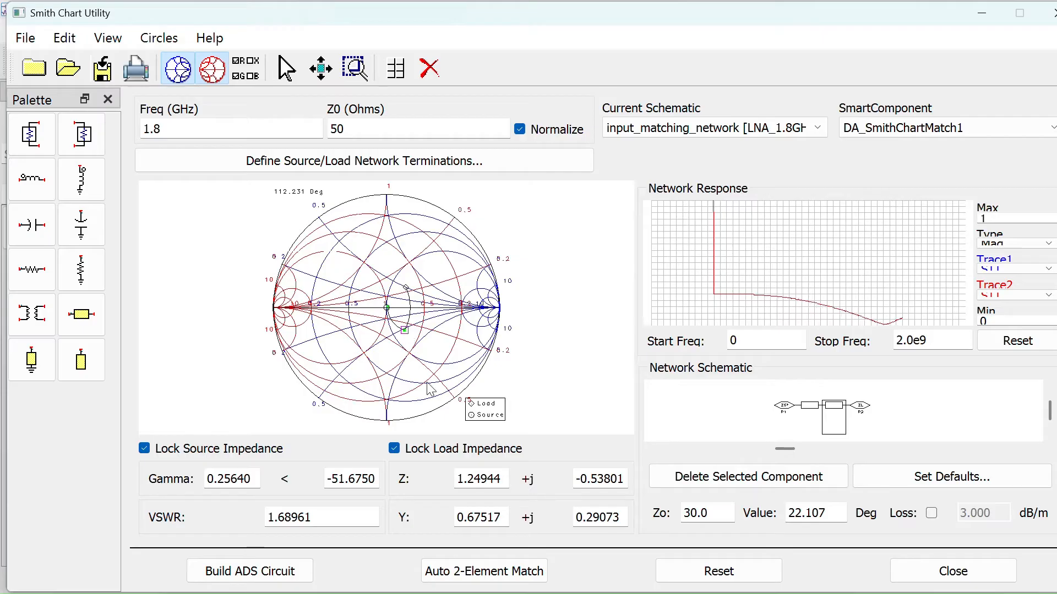
- Set the source-side line's Zo to 70 with a length of about 42 degrees, and adjust the 30-ohm line to about 20.1 degrees
left_click(806, 405)
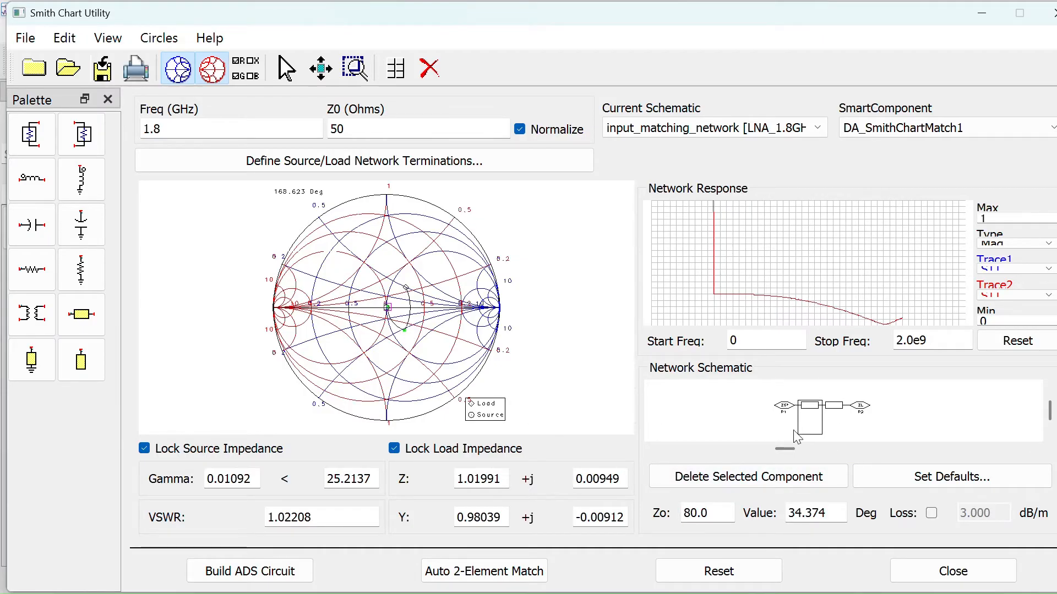
double_click(707, 513)
type("70")
left_click(586, 350)
mouse_move(409, 316)
left_mouse_down()
mouse_move(382, 308)
mouse_move(409, 333)
left_mouse_up()
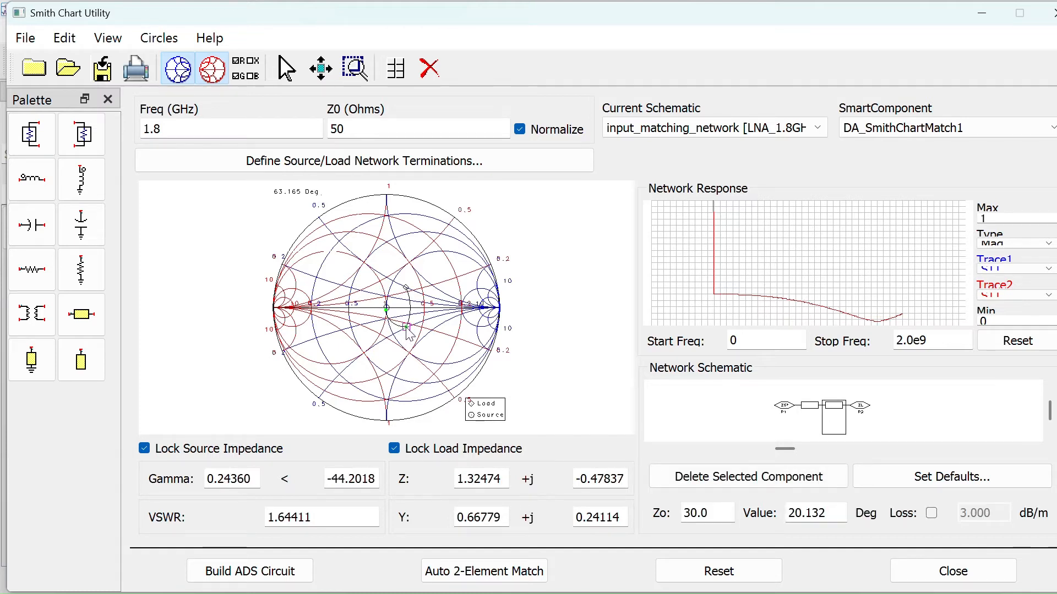
left_click(819, 411)
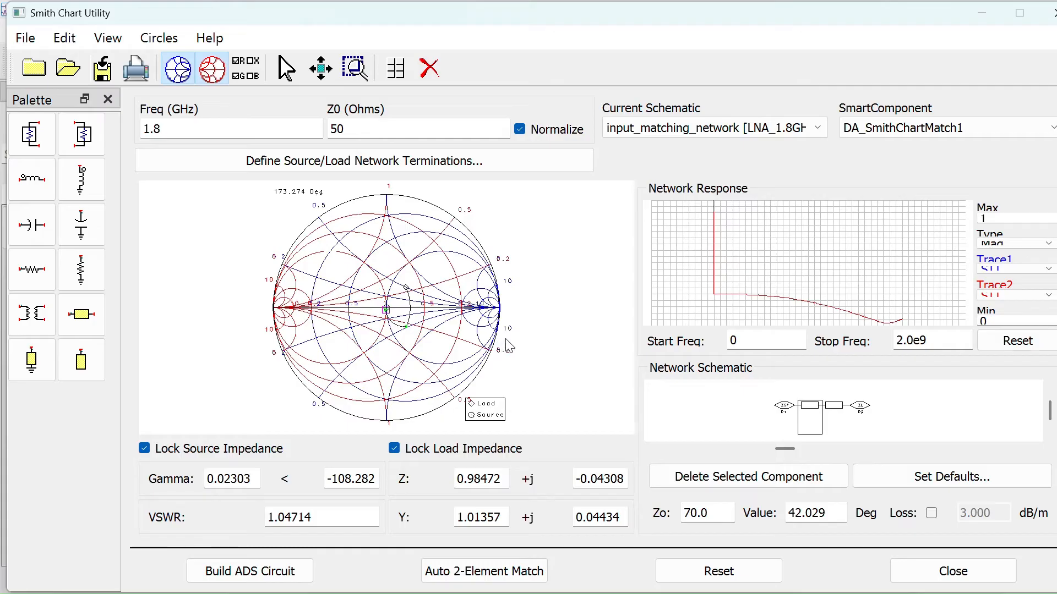
- Build the ADS circuit from the Smith chart design and push into the Smith chart component's subcircuit
left_click(250, 570)
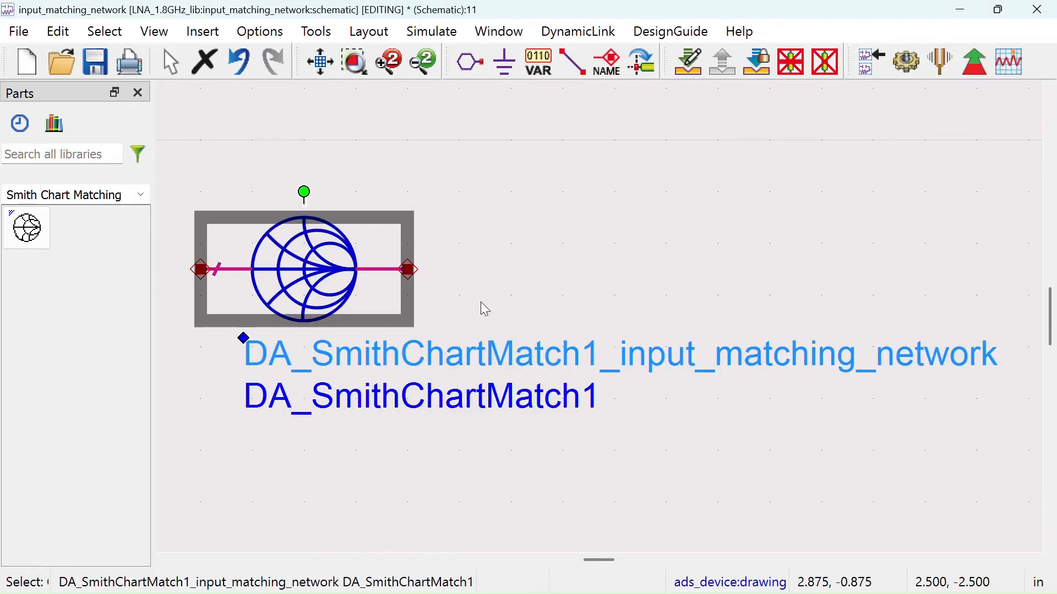
left_click_drag(338, 266, 566, 295)
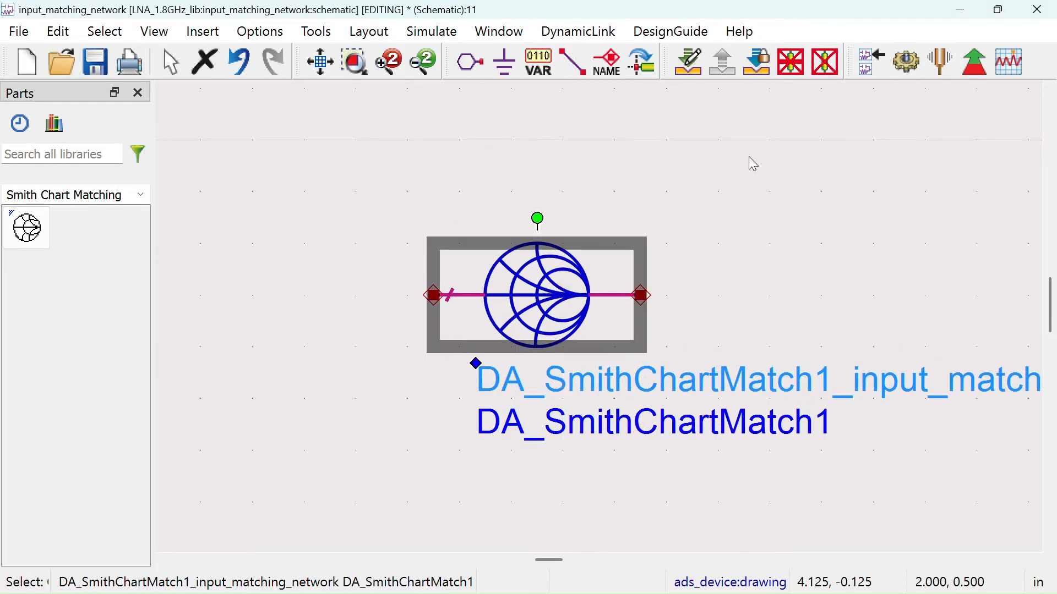
left_click(750, 158)
left_click(757, 61)
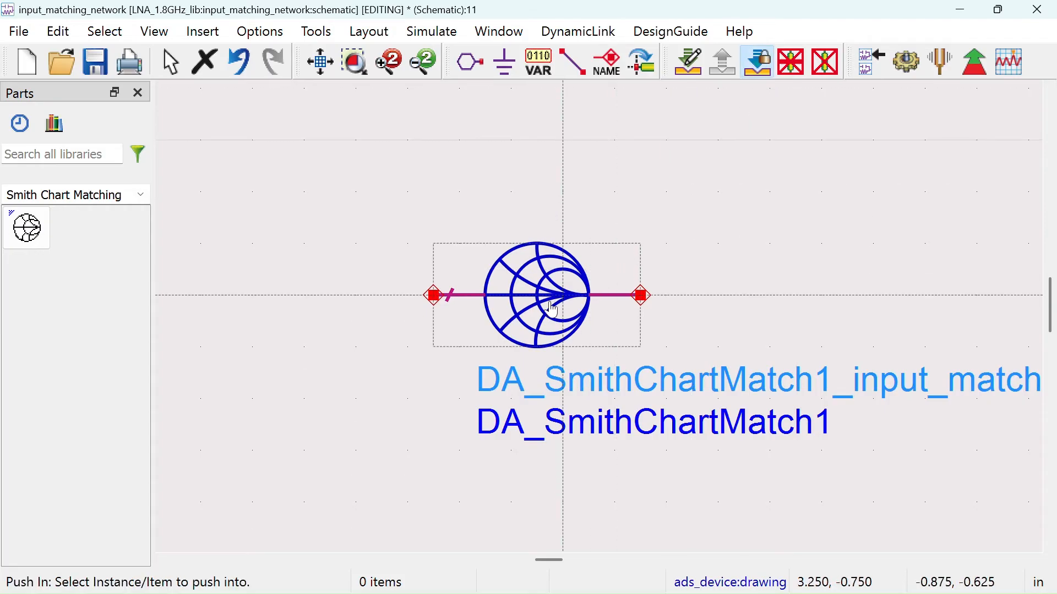
left_click(588, 295)
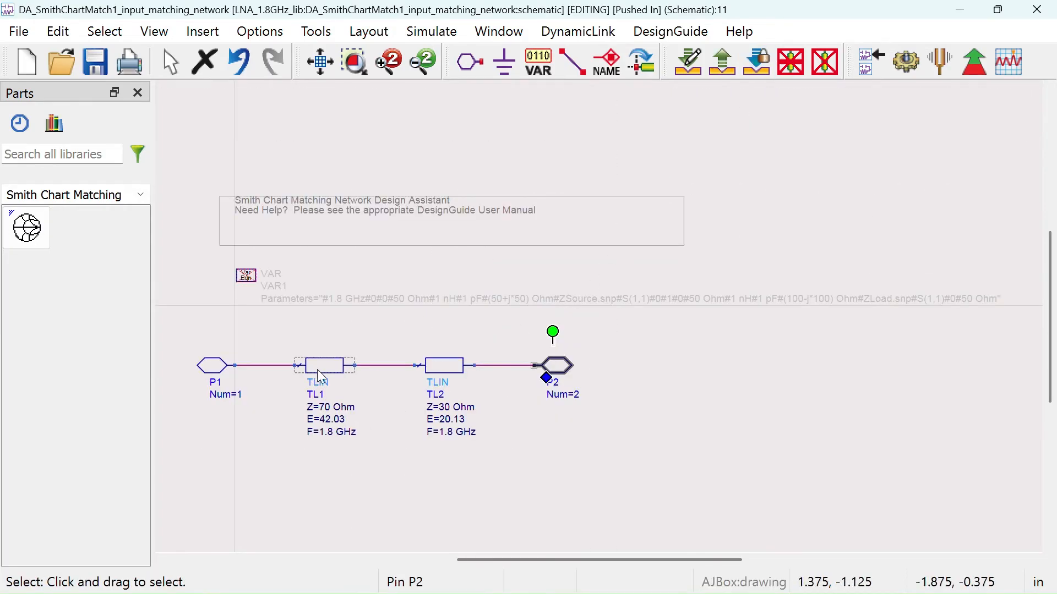
- Delete the Design Assistant help text box and the VAR1 block above the two transmission lines
scroll(493, 401, "down", 2)
left_click_drag(553, 387, 583, 414)
left_click(678, 442)
left_click_drag(387, 212, 950, 330)
key("Delete")
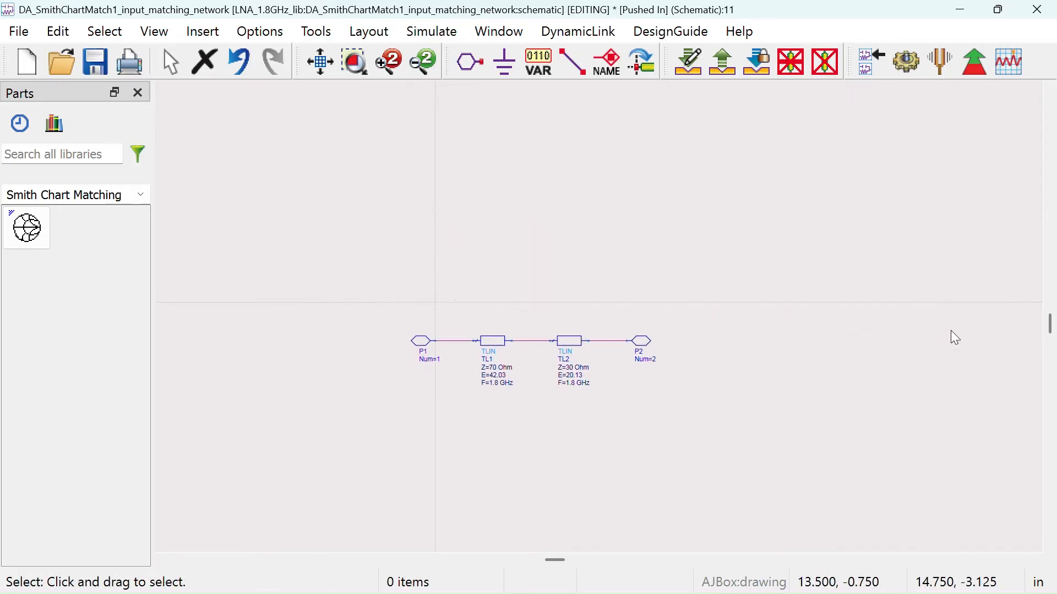
- Delete ports P2 and P1 from the two ends of the transmission line network
left_click_drag(615, 319, 679, 378)
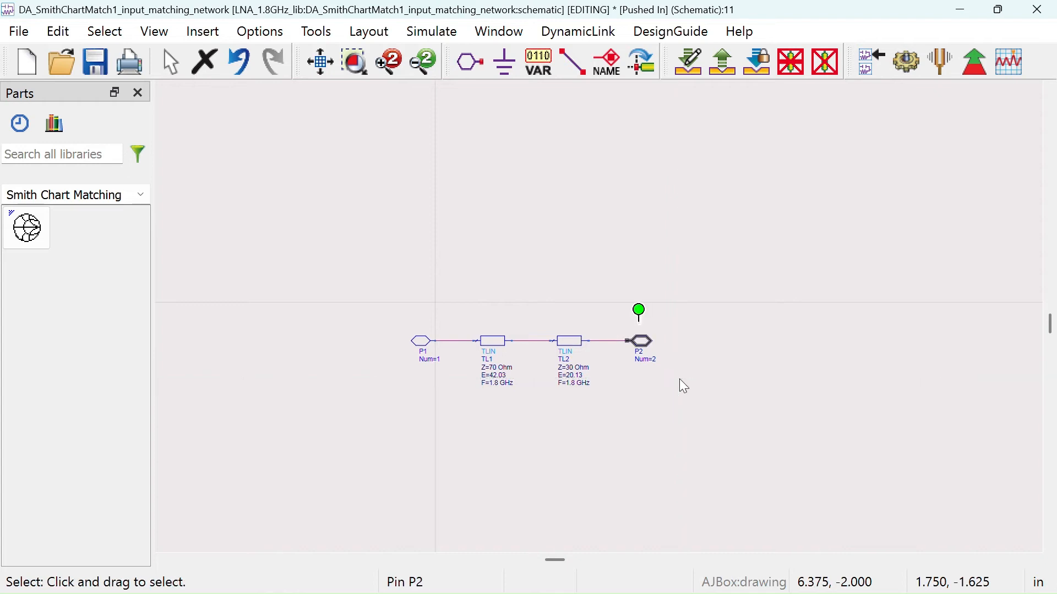
key("Delete")
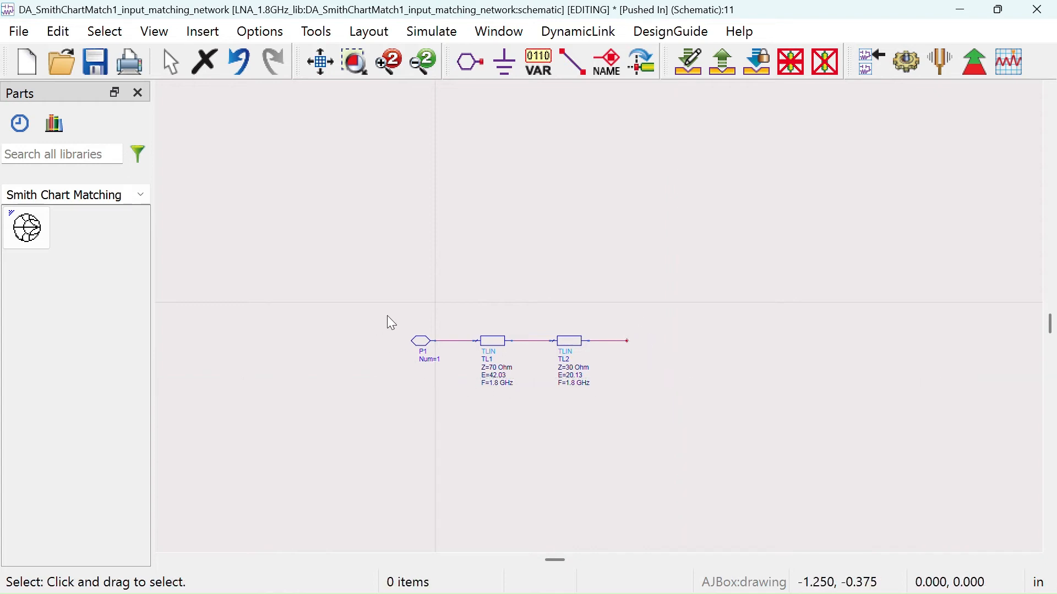
left_click_drag(388, 316, 490, 353)
key("Delete")
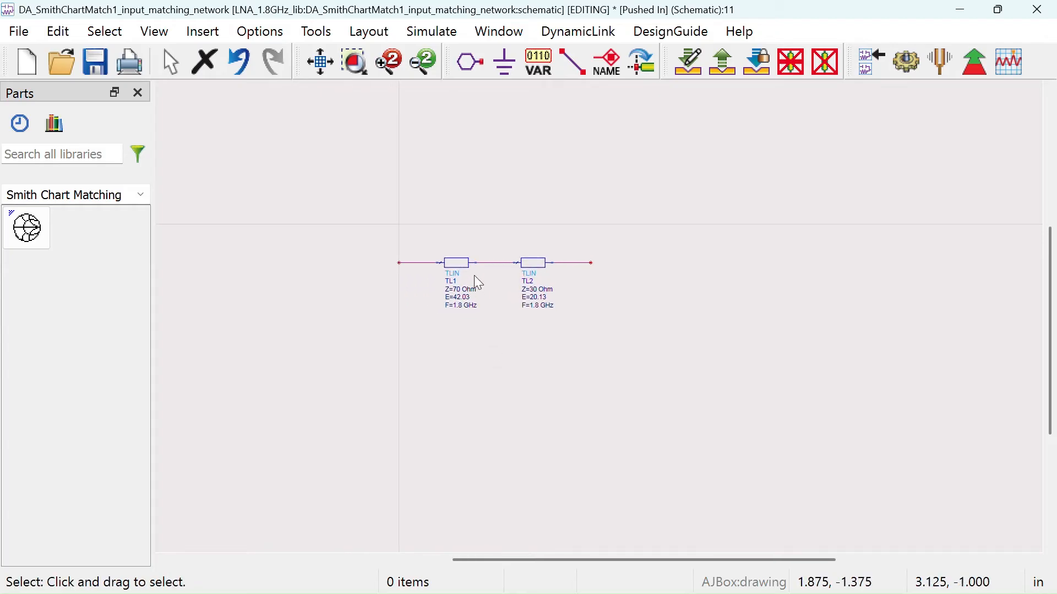
- Start LineCalc and change the units of the physical width W and length L to mm
scroll(575, 316, "up", 2)
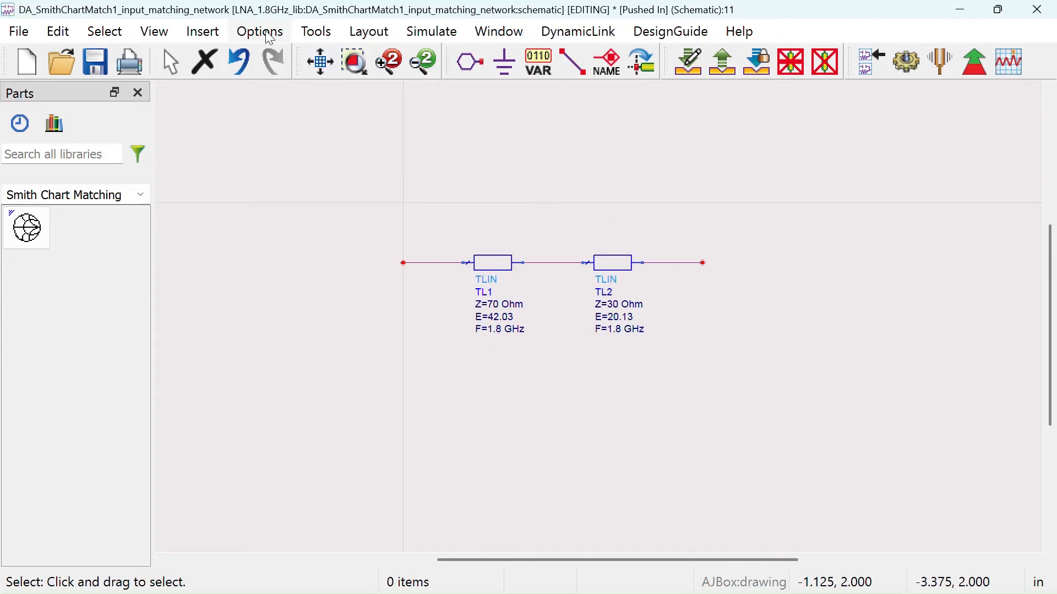
left_click(316, 31)
mouse_move(432, 166)
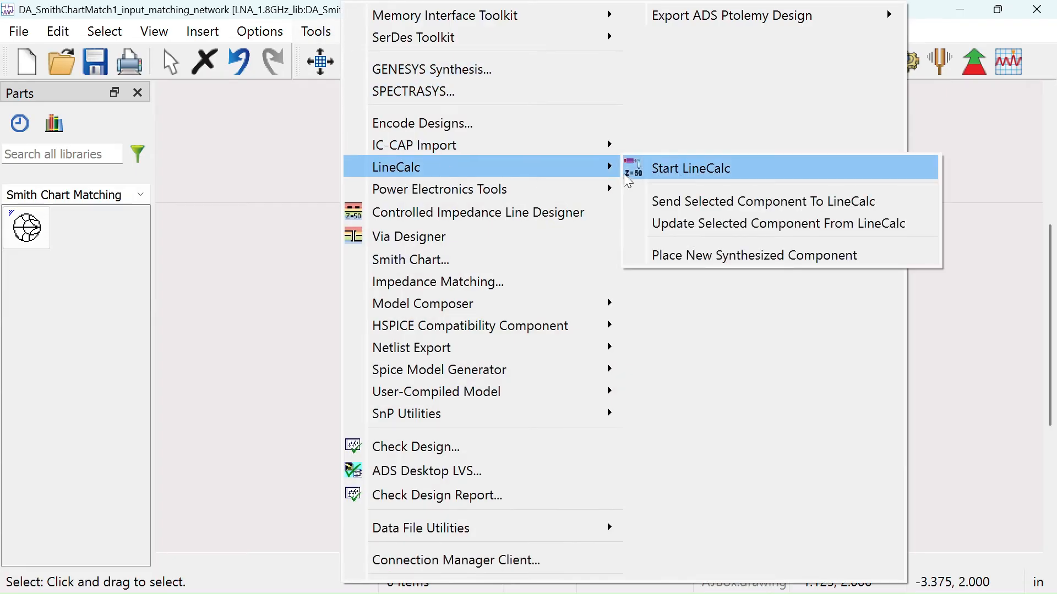
left_click(683, 182)
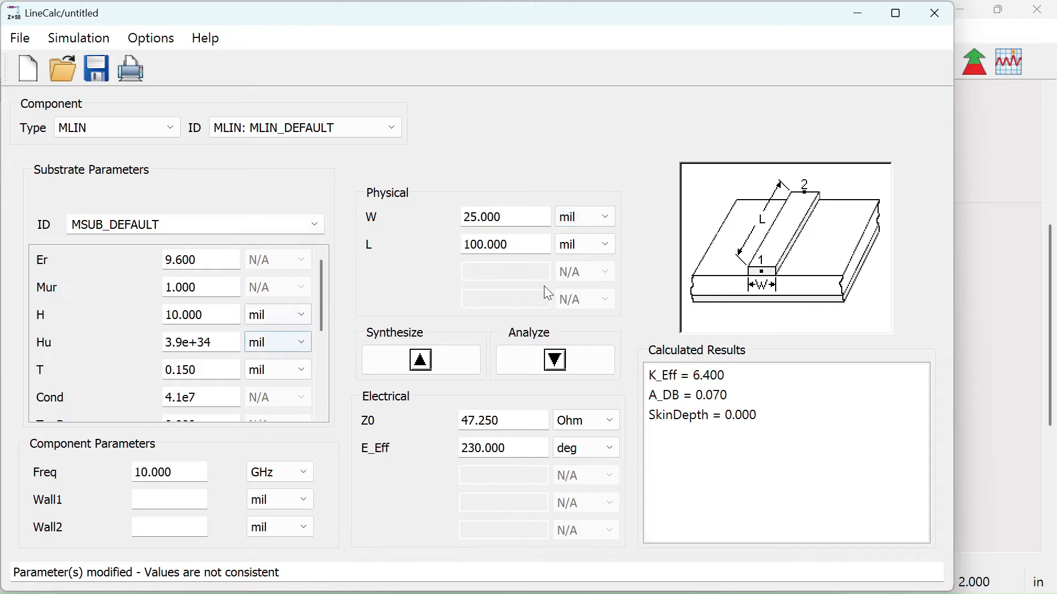
left_click(603, 218)
left_click(590, 268)
left_click(604, 245)
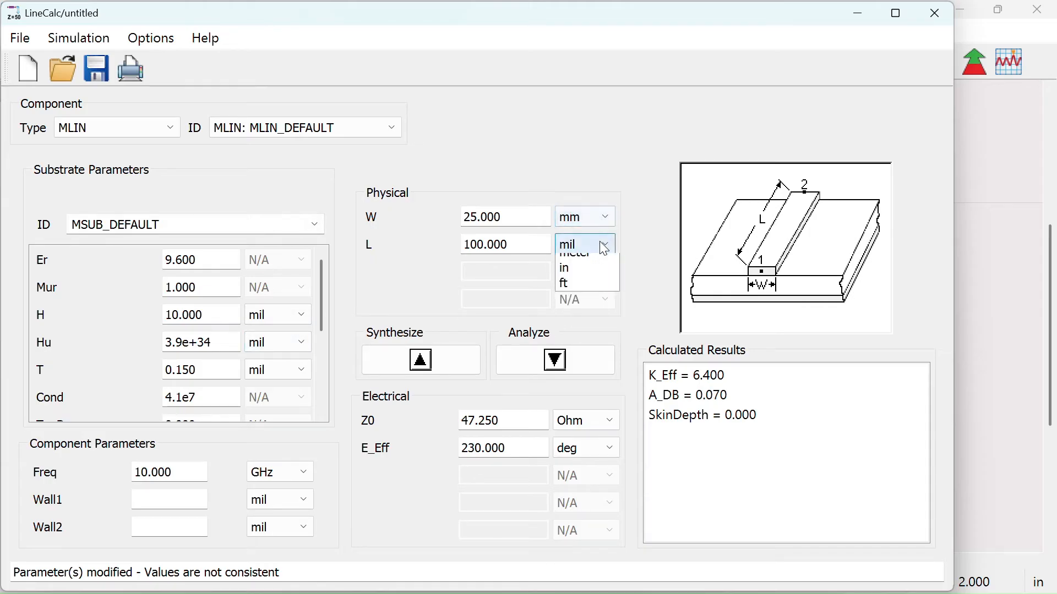
left_click(582, 295)
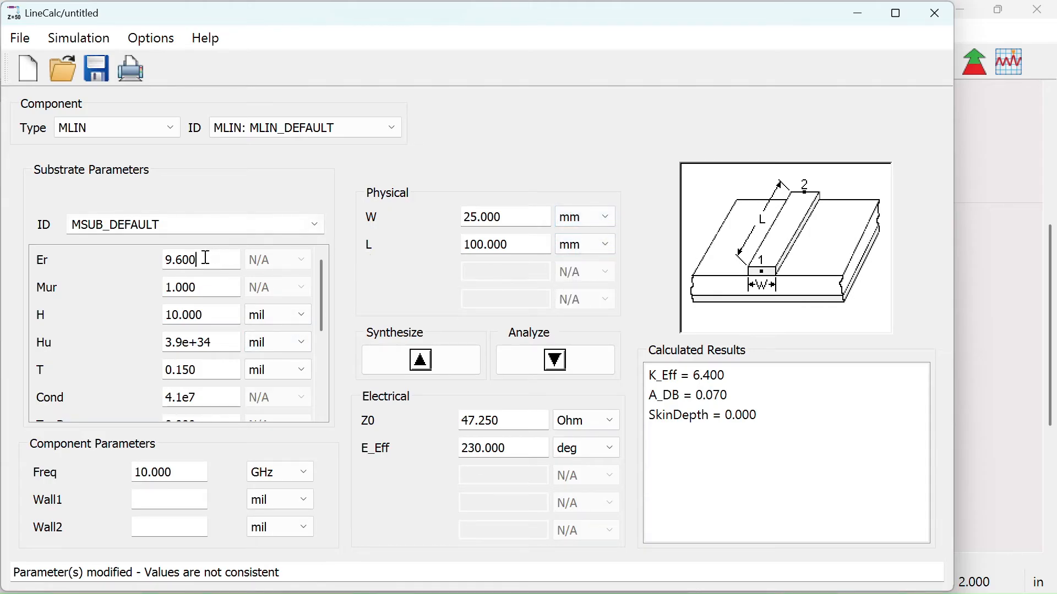
- Set the substrate's Er to 3.55 and its height H to 0.508 mm, and set the frequency to 1.8 GHz
double_click(206, 258)
type("3.55")
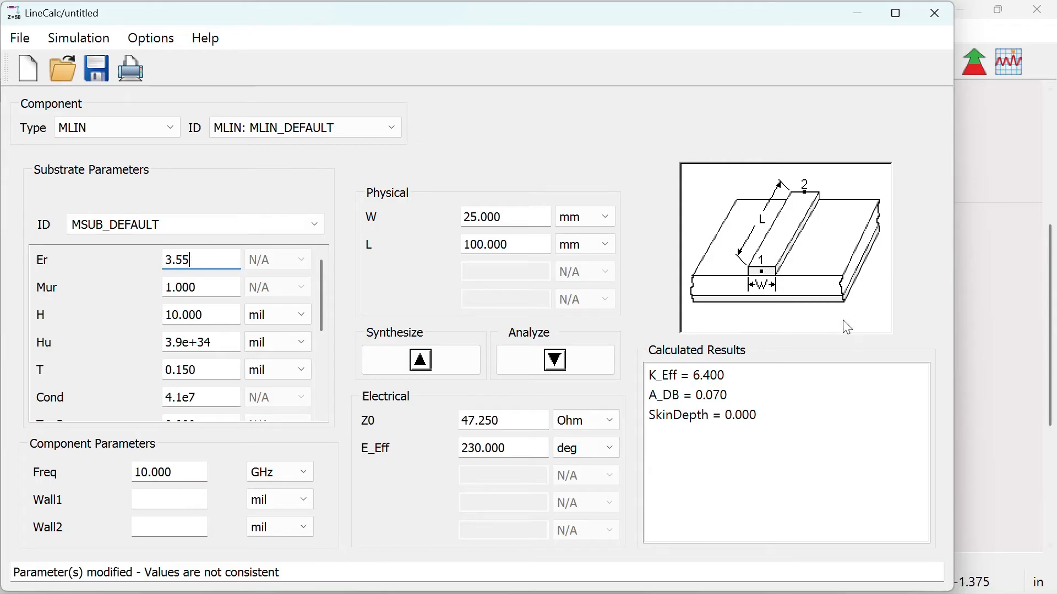
left_click(281, 316)
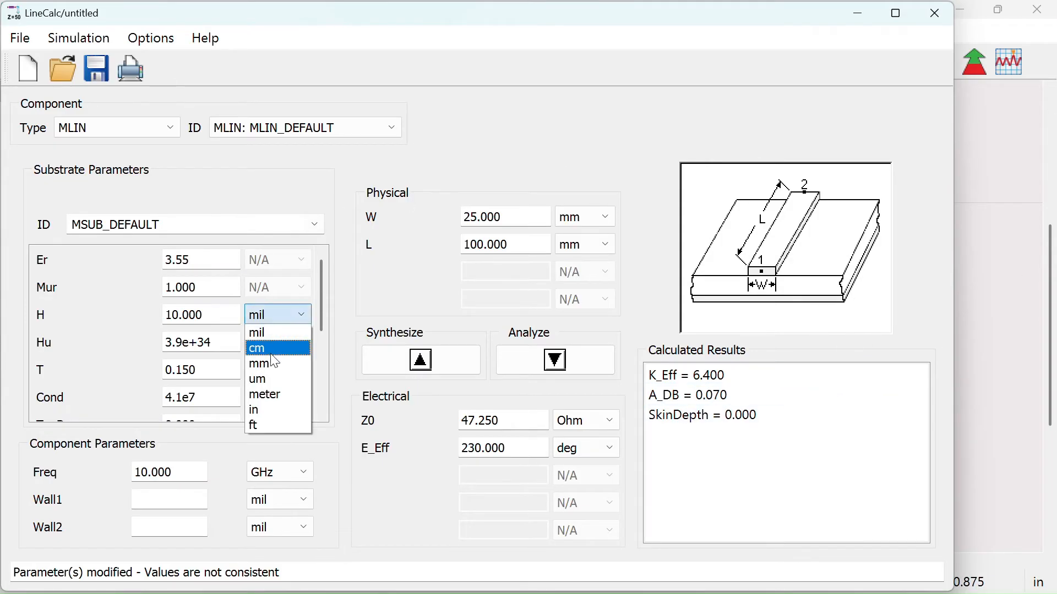
left_click(265, 352)
double_click(218, 313)
type("0.5")
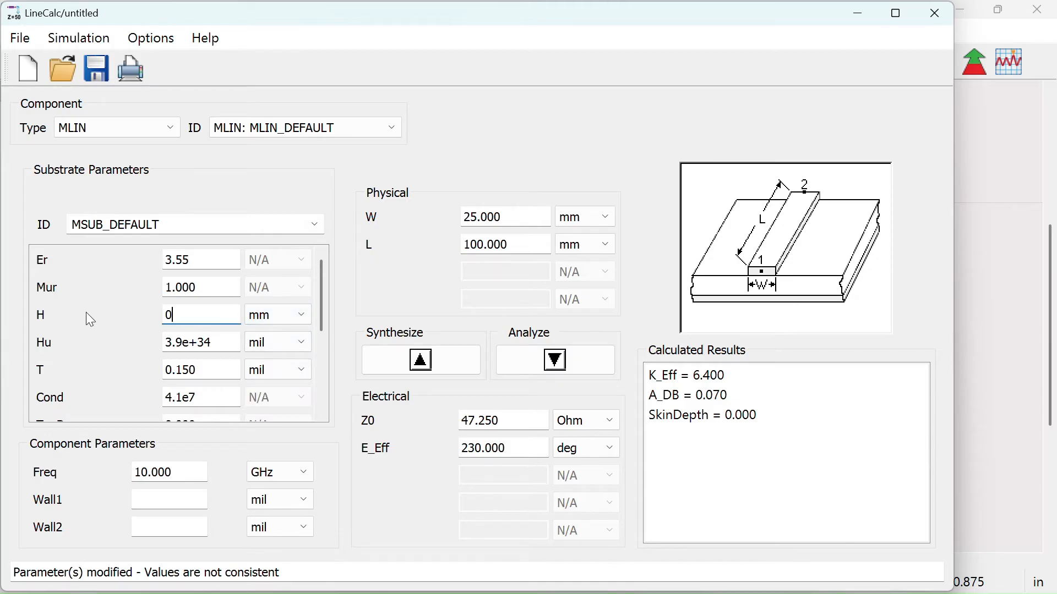
type("08")
double_click(181, 474)
type("1.8")
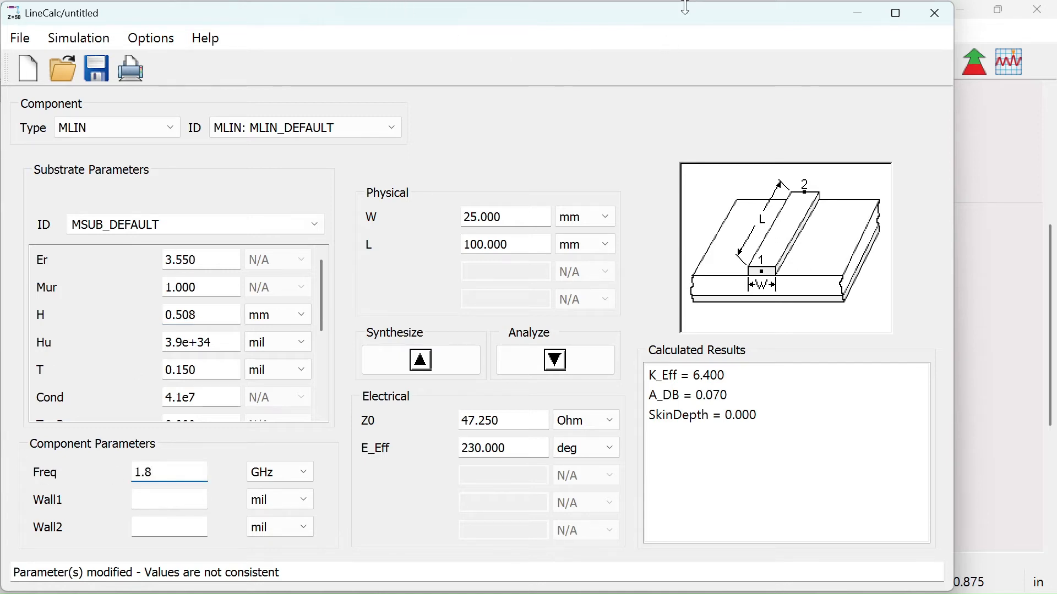
- Synthesize the microstrip dimensions for a Z0 of 30 Ohm and an E_Eff of 20.13 degrees, declining the default dataset change
left_click_drag(695, 23, 618, 28)
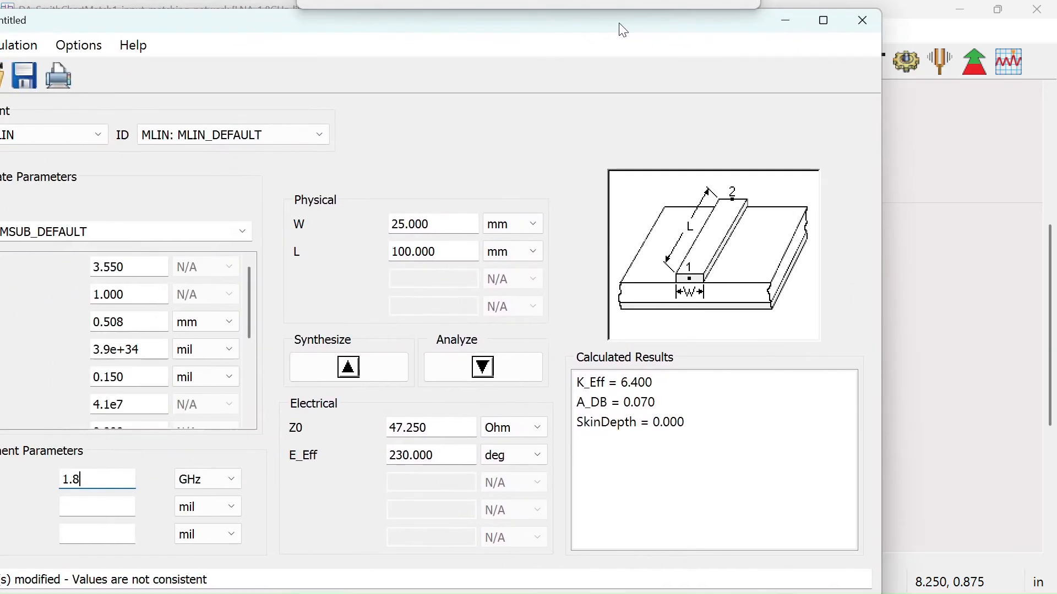
double_click(450, 428)
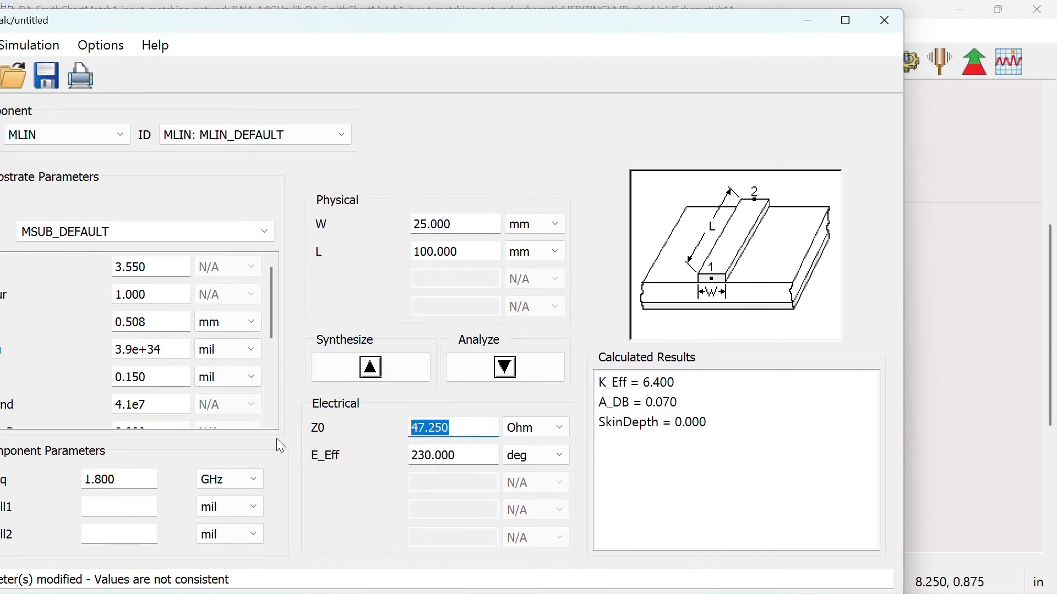
type("30")
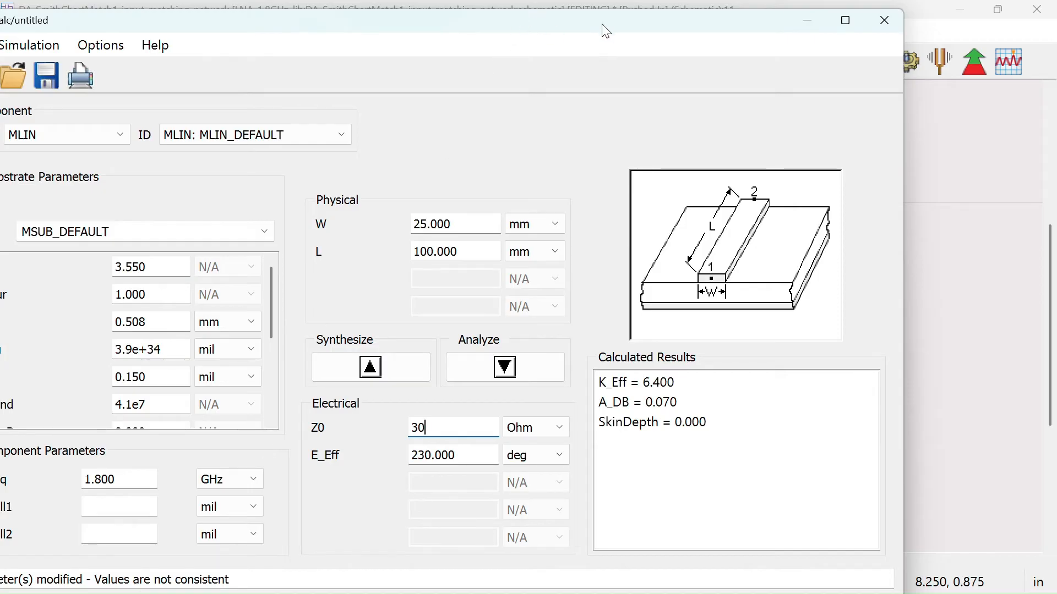
left_click_drag(662, 22, 529, 56)
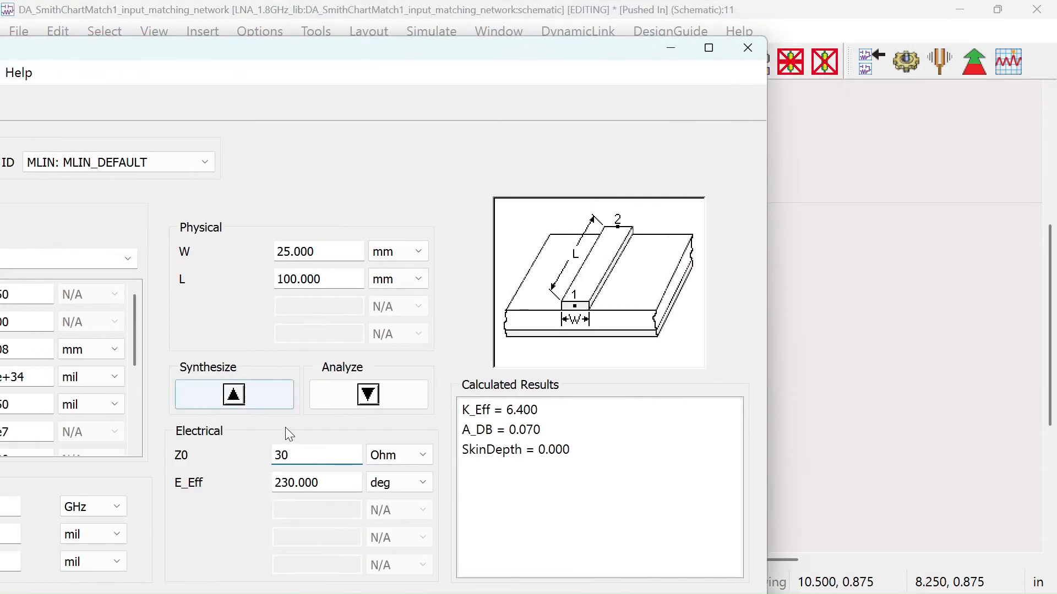
left_click_drag(322, 480, 164, 482)
type("20")
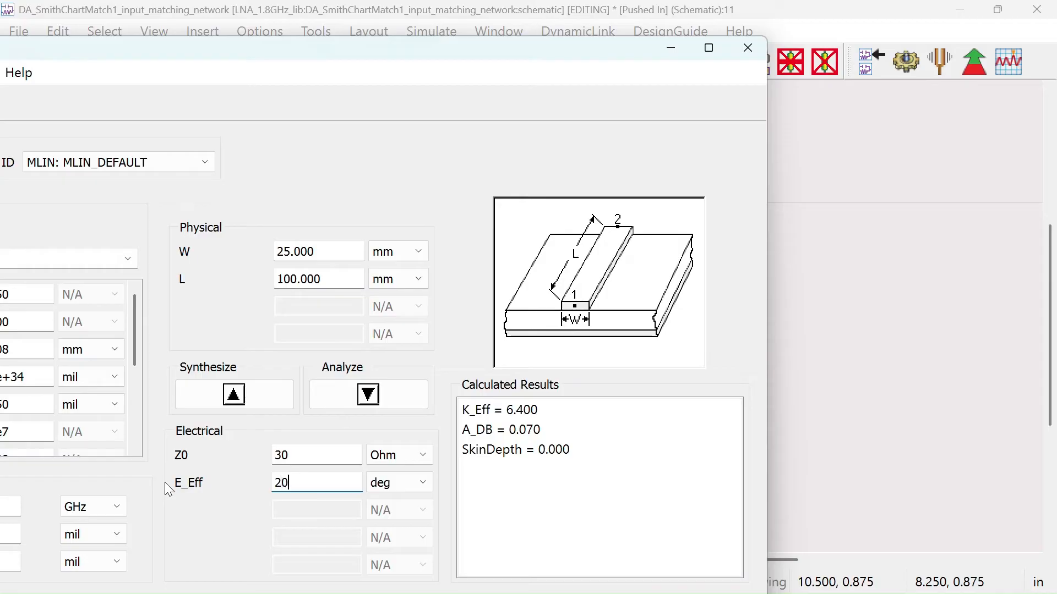
type(".13")
left_click(292, 388)
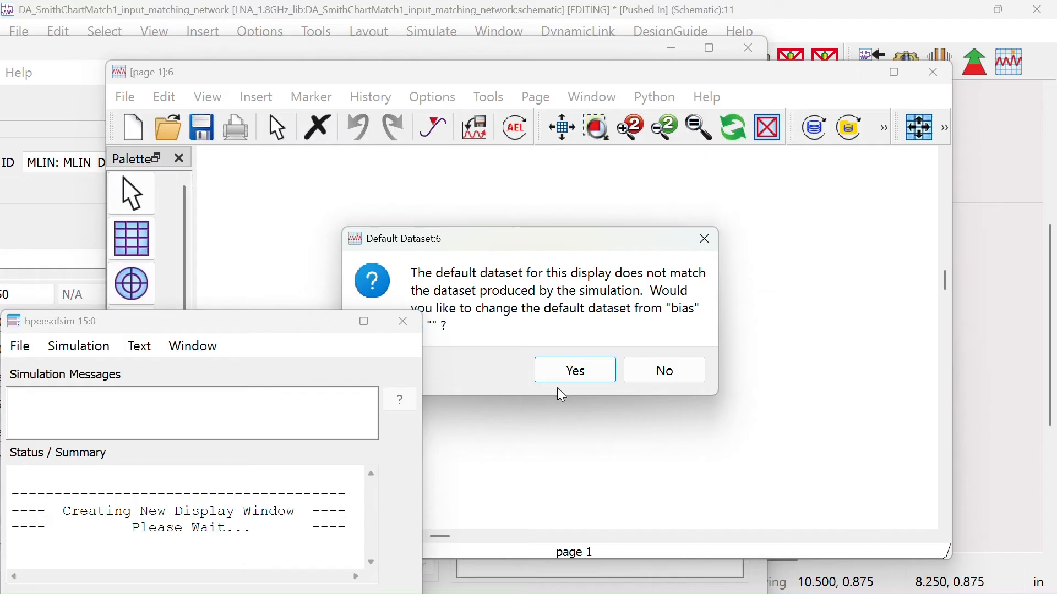
left_click(661, 376)
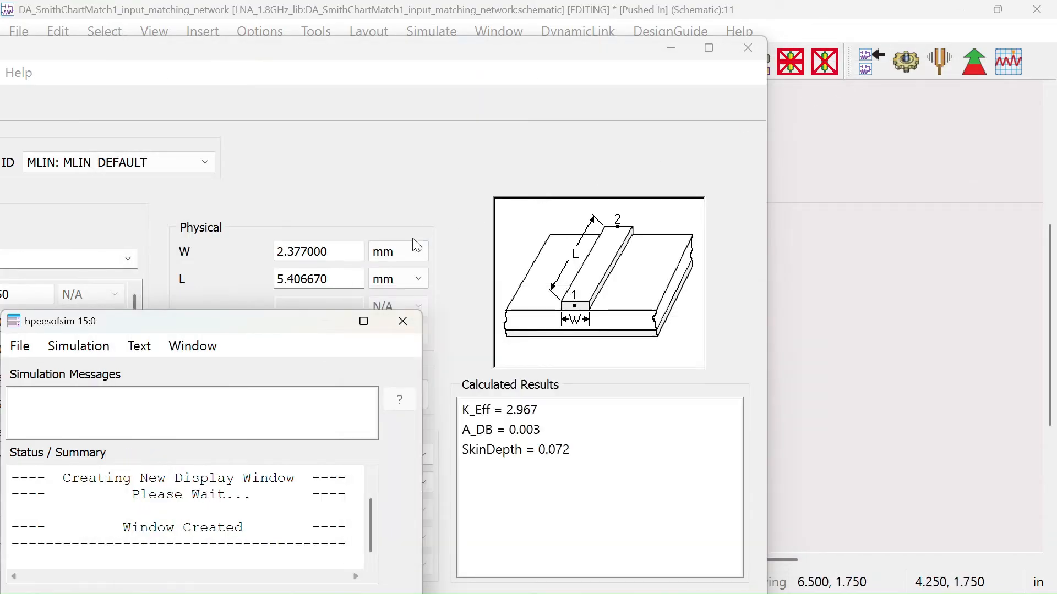
left_click(318, 324)
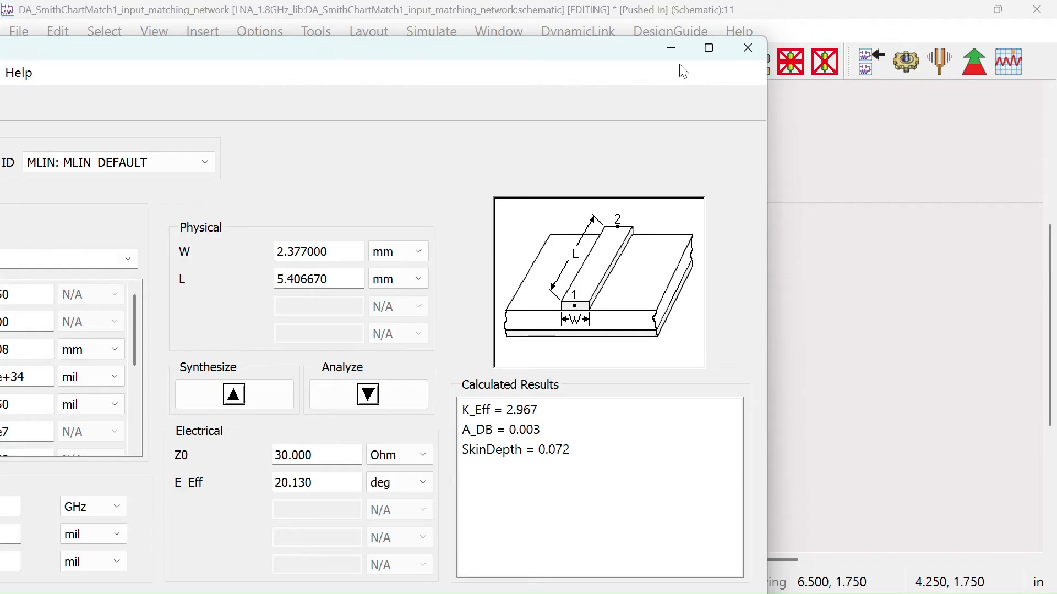
- Synthesize the microstrip dimensions for a Z0 of 70 Ohm and an E_Eff of 42.3 degrees, declining the default dataset change
key("alt+Tab")
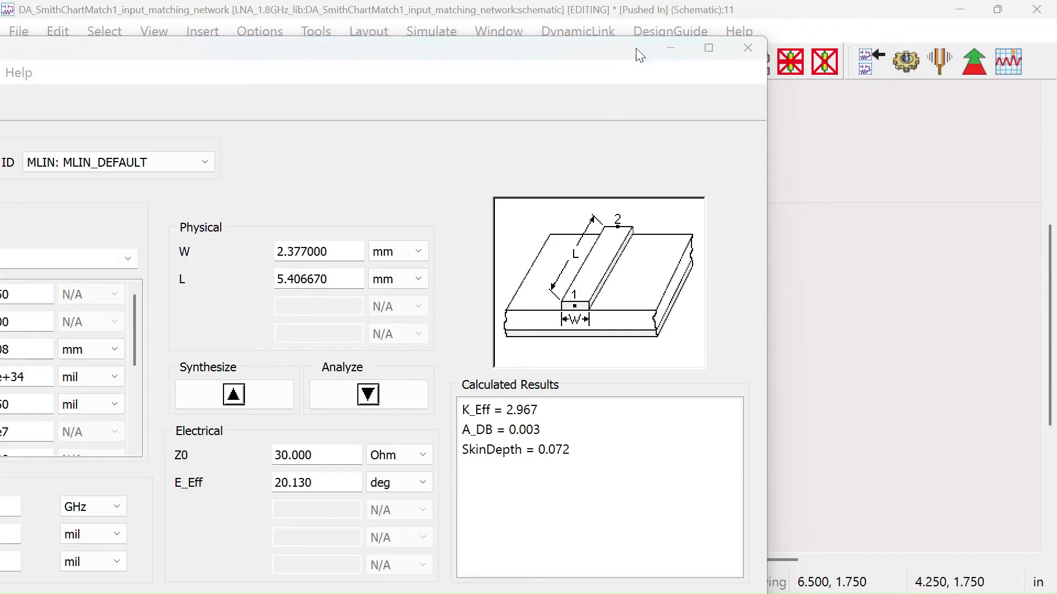
left_click_drag(372, 57, 526, 73)
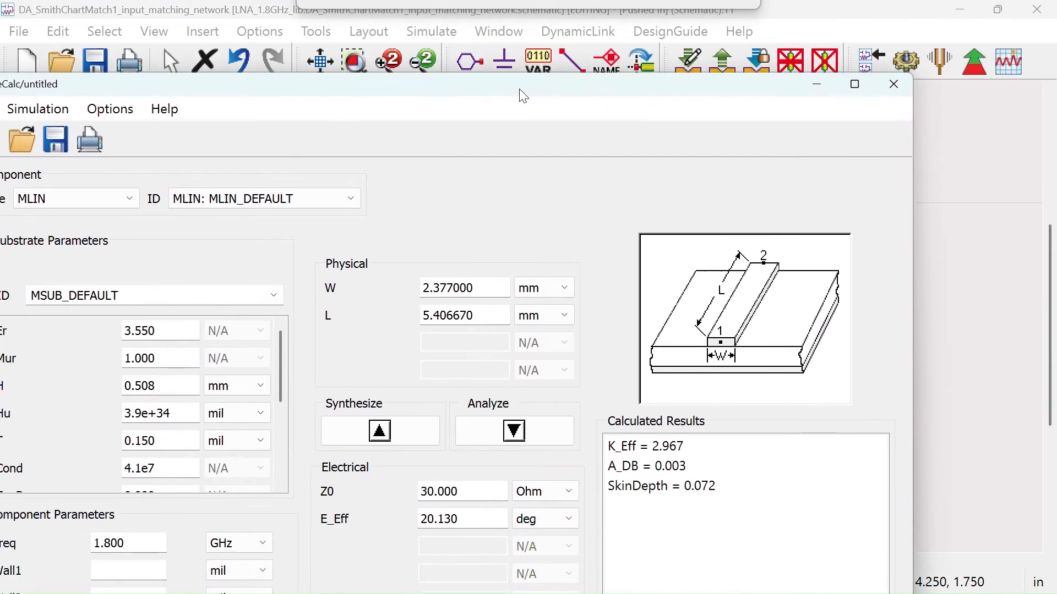
double_click(475, 468)
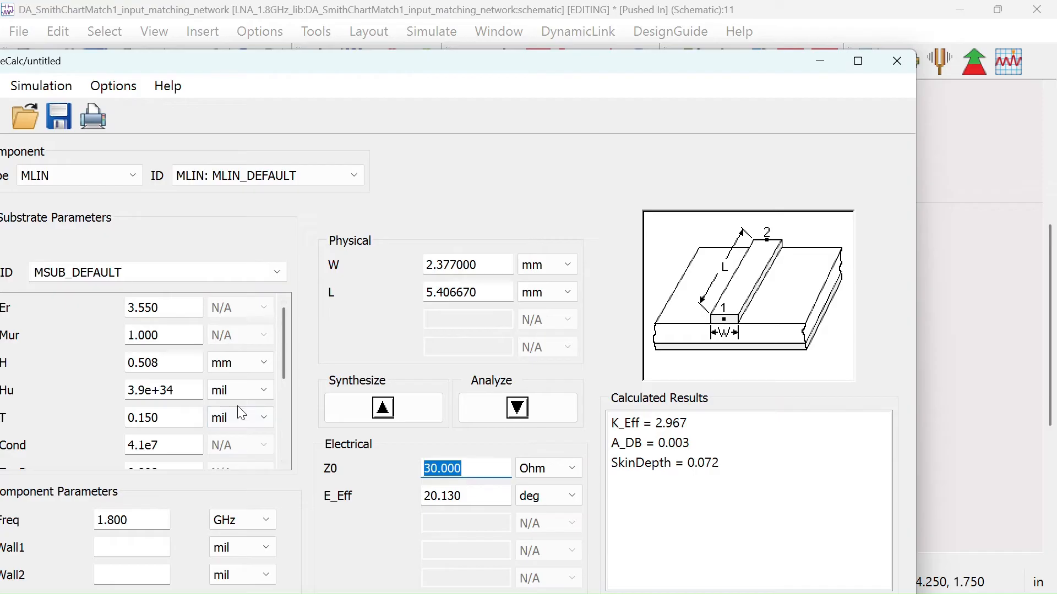
type("70")
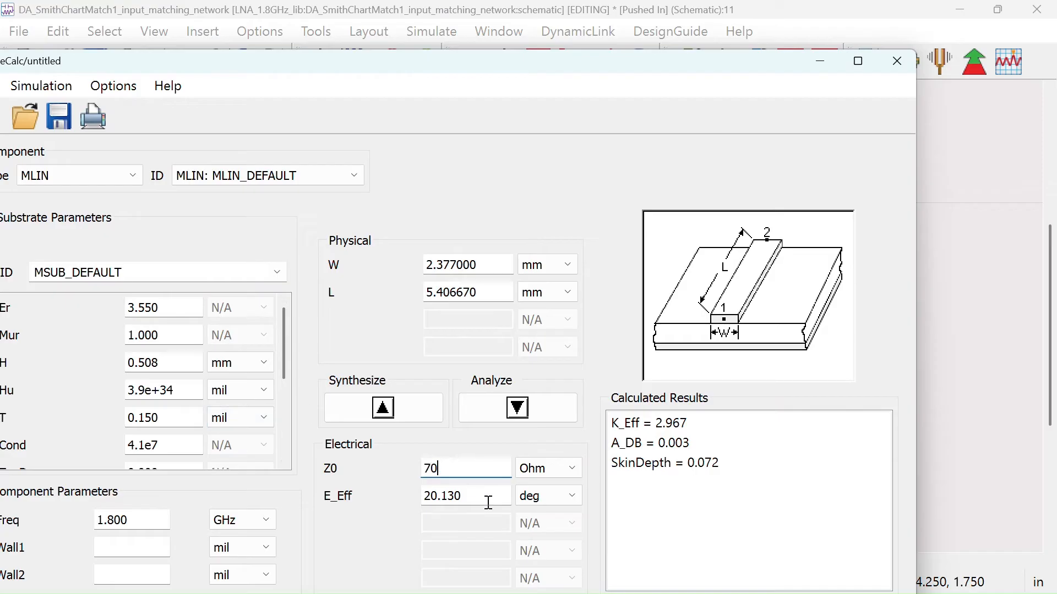
double_click(489, 498)
type("4")
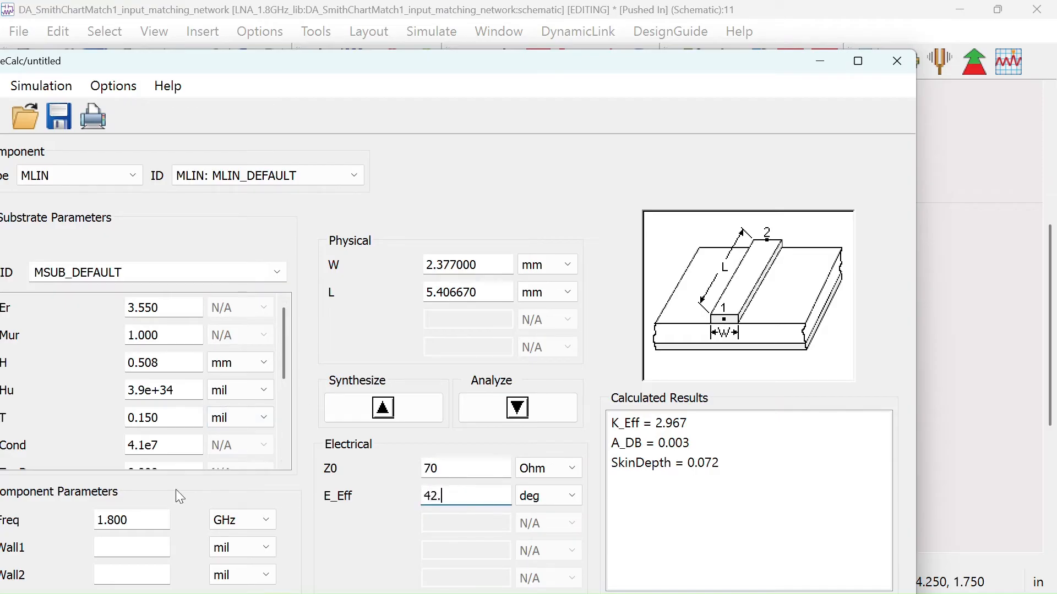
left_click(389, 408)
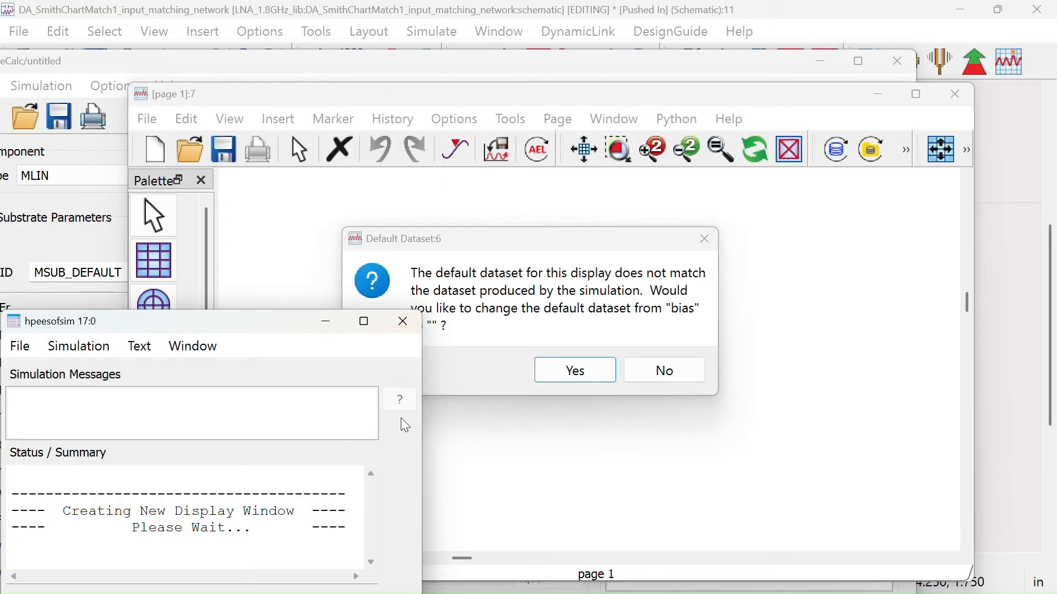
left_click(686, 374)
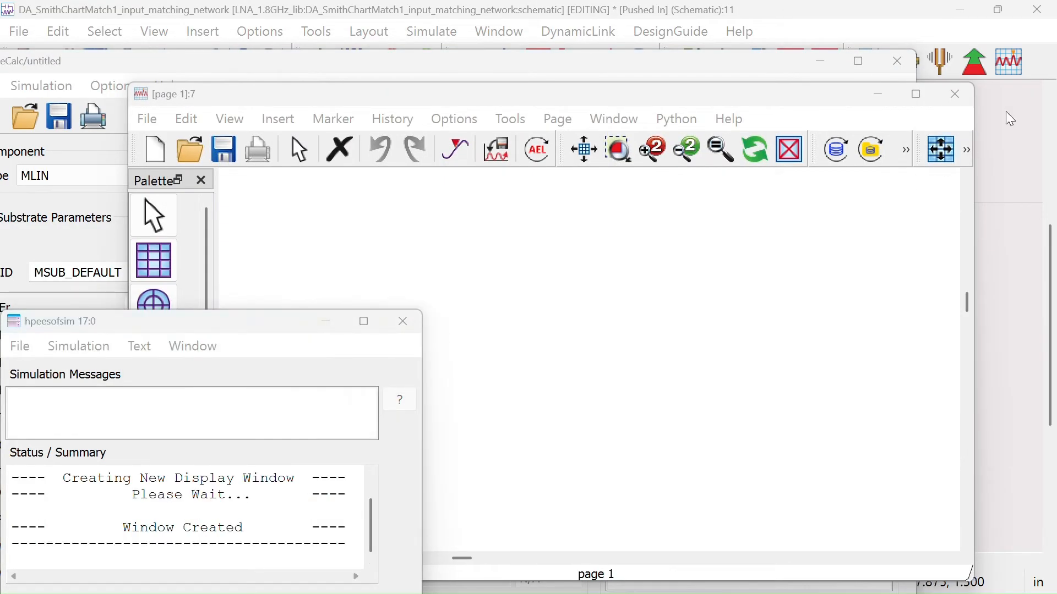
- Close the empty data display, the simulation status window and LineCalc to return to the matching network schematic
left_click(956, 94)
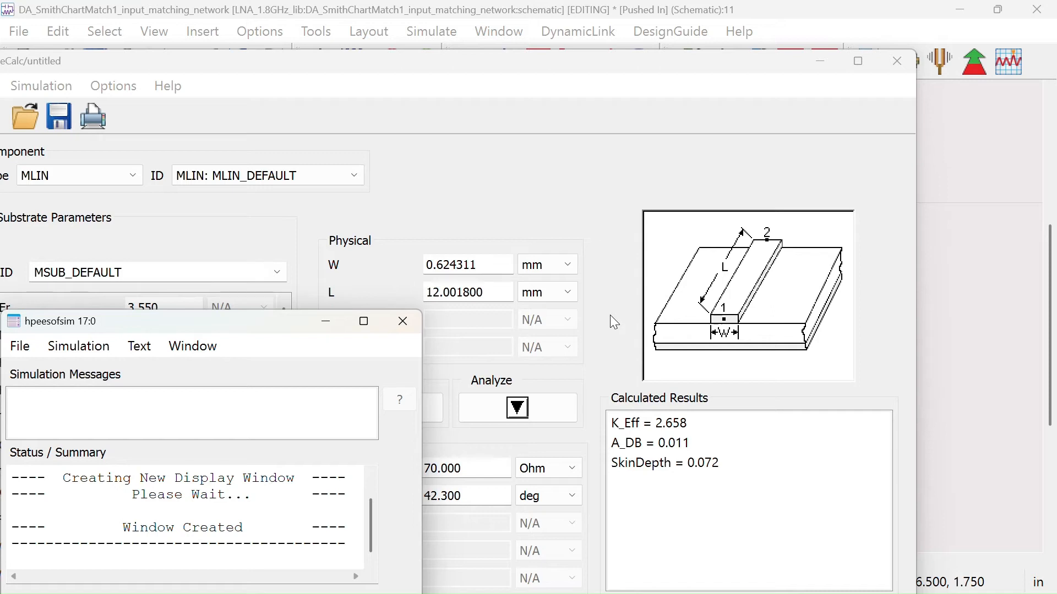
left_click(403, 322)
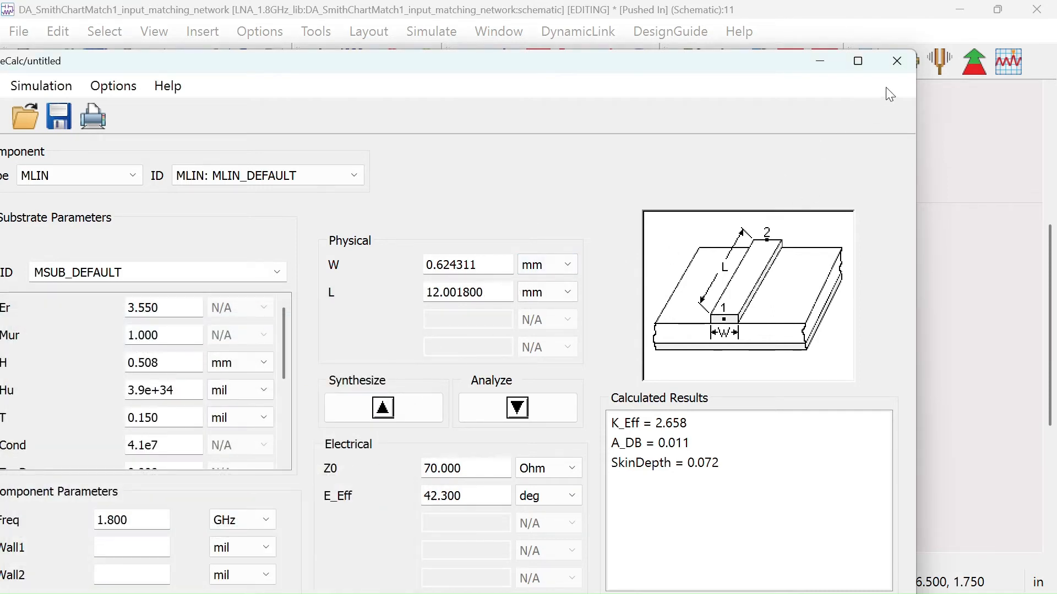
left_click(897, 60)
- Place an MLIN microstrip line from the TLines-Microstrip palette below the ideal transmission line network
left_click(216, 210)
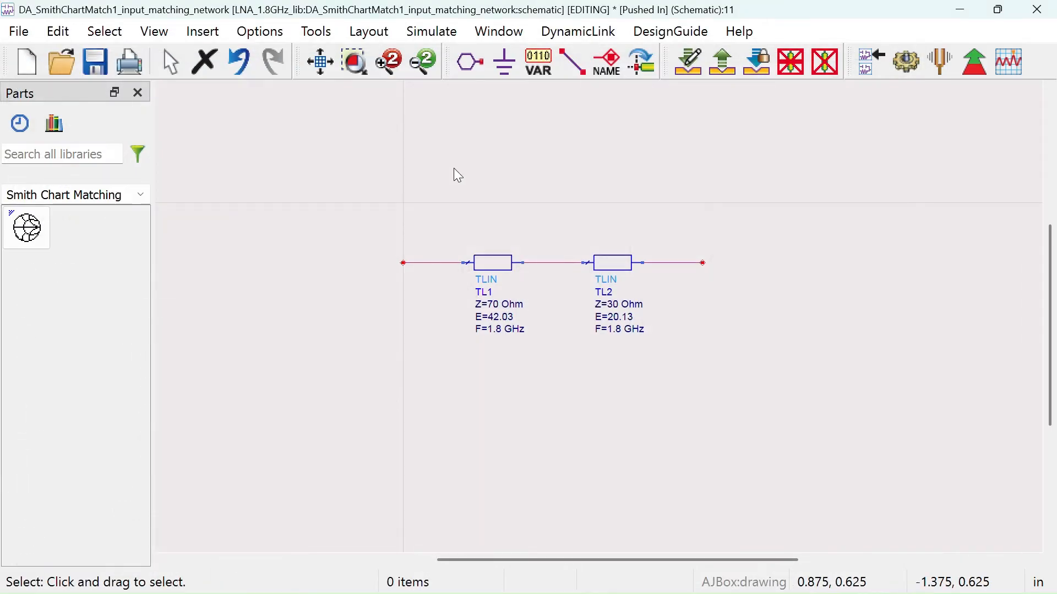
left_click(313, 188)
left_click_drag(435, 251, 378, 204)
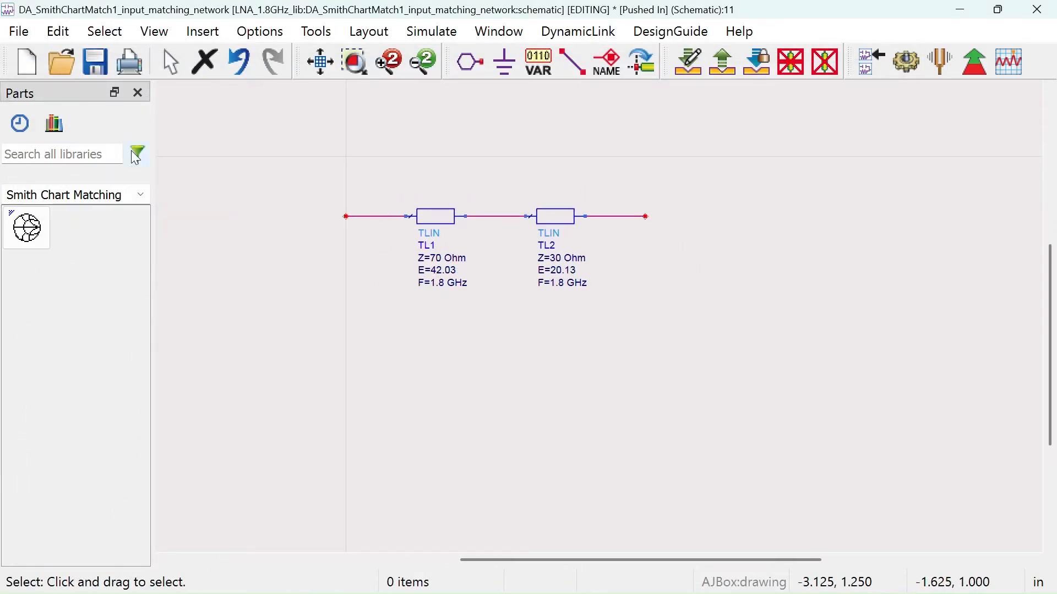
left_click(143, 196)
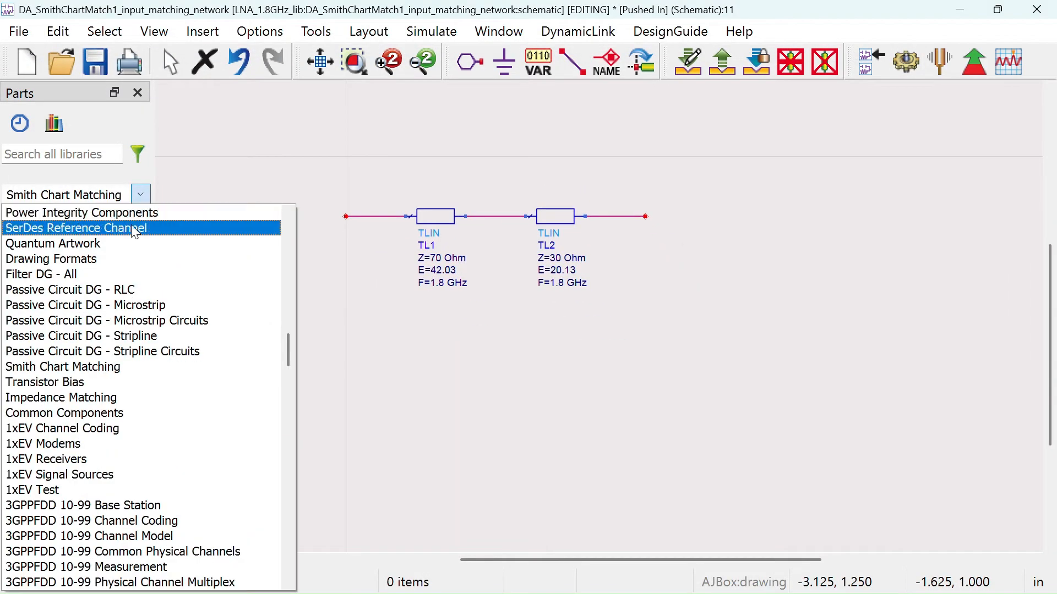
scroll(257, 307, "up", 6)
scroll(242, 306, "up", 10)
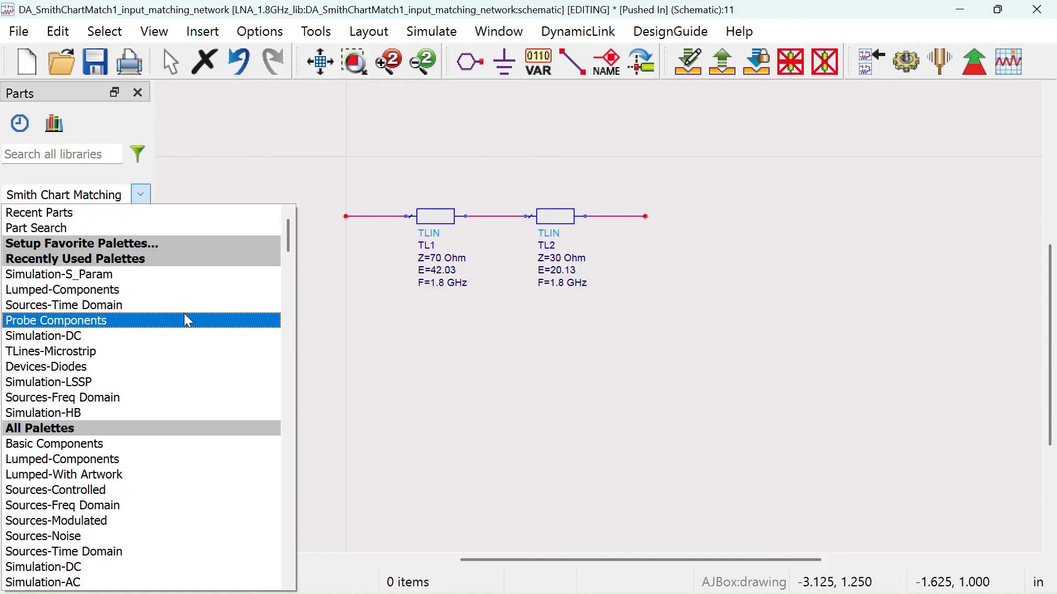
left_click(134, 352)
scroll(133, 308, "down", 3)
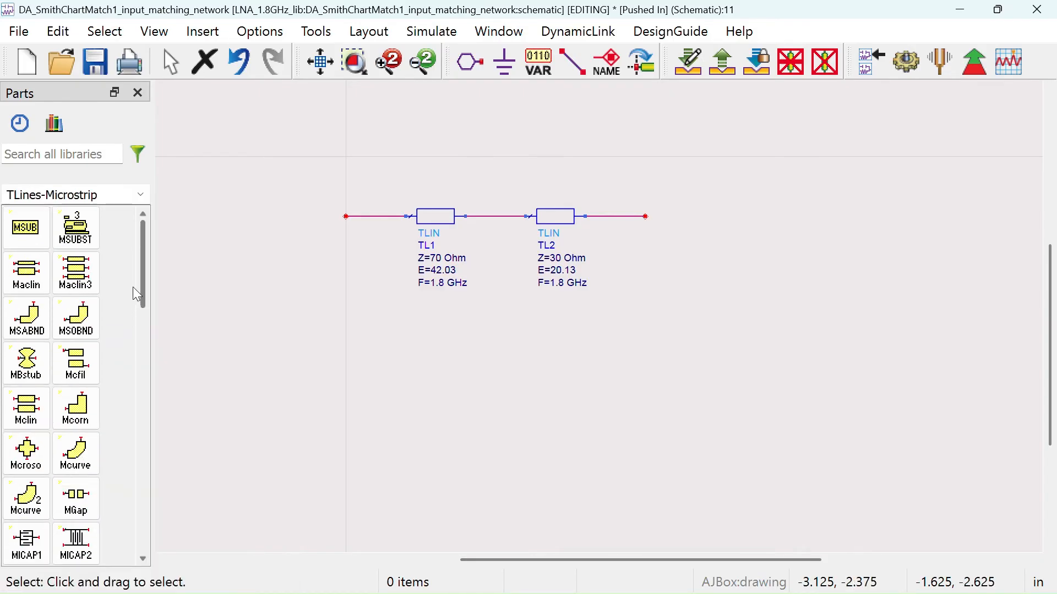
scroll(130, 330, "down", 5)
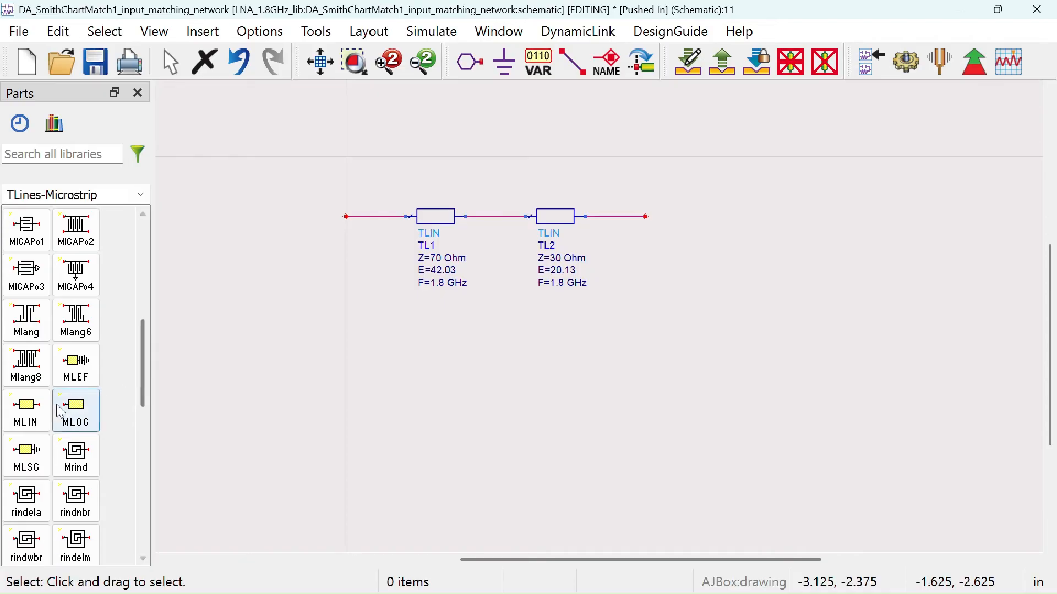
left_click(26, 410)
left_click(257, 393)
right_click(261, 284)
left_click(311, 295)
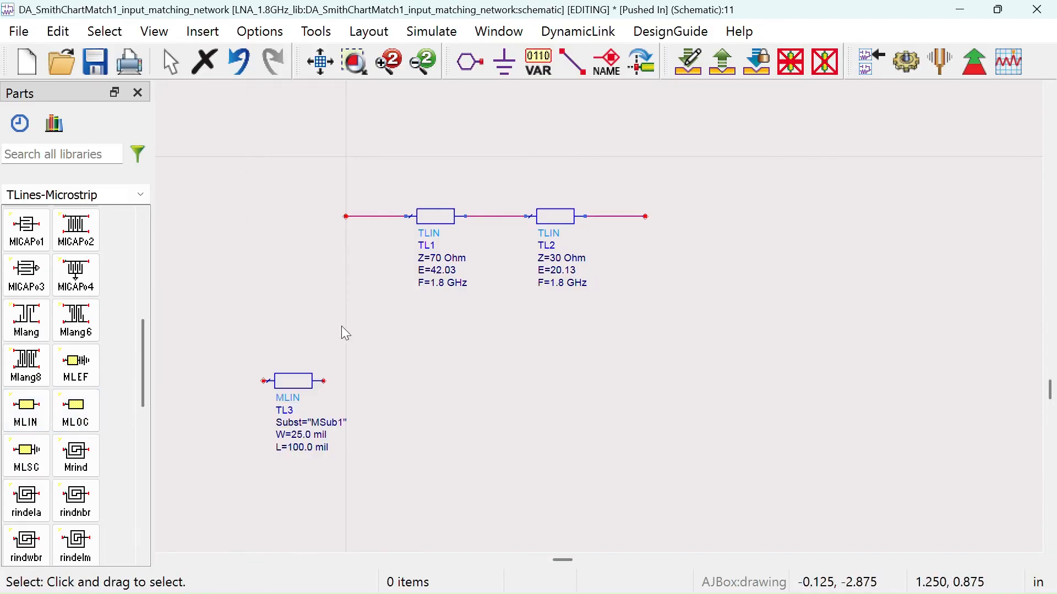
- Change the units of the MLIN's W and L to mm and move the line beneath TL2
scroll(467, 380, "down", 1)
scroll(467, 380, "up", 2)
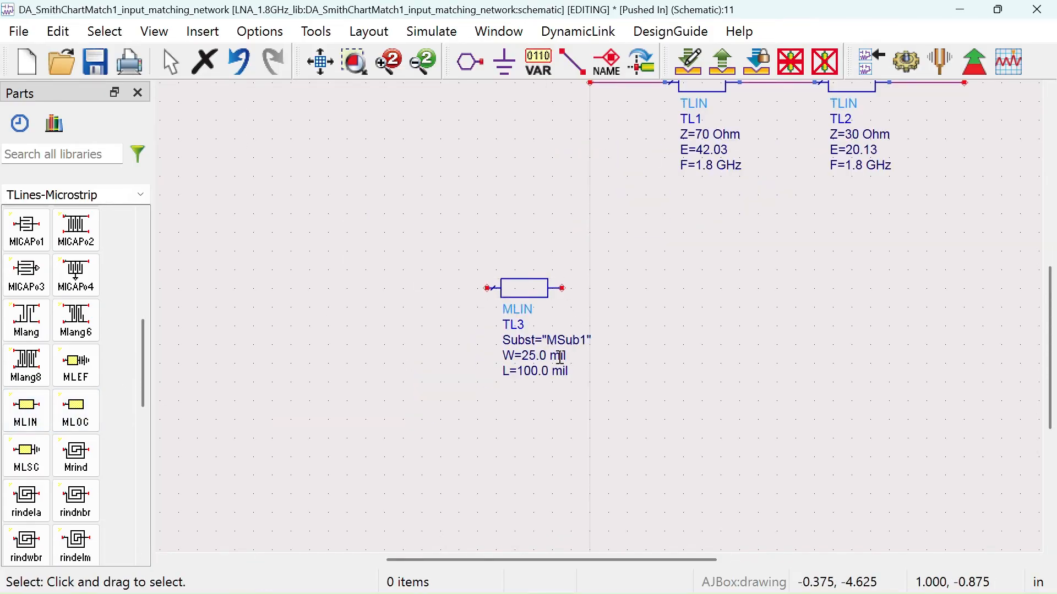
double_click(561, 356)
type("mm")
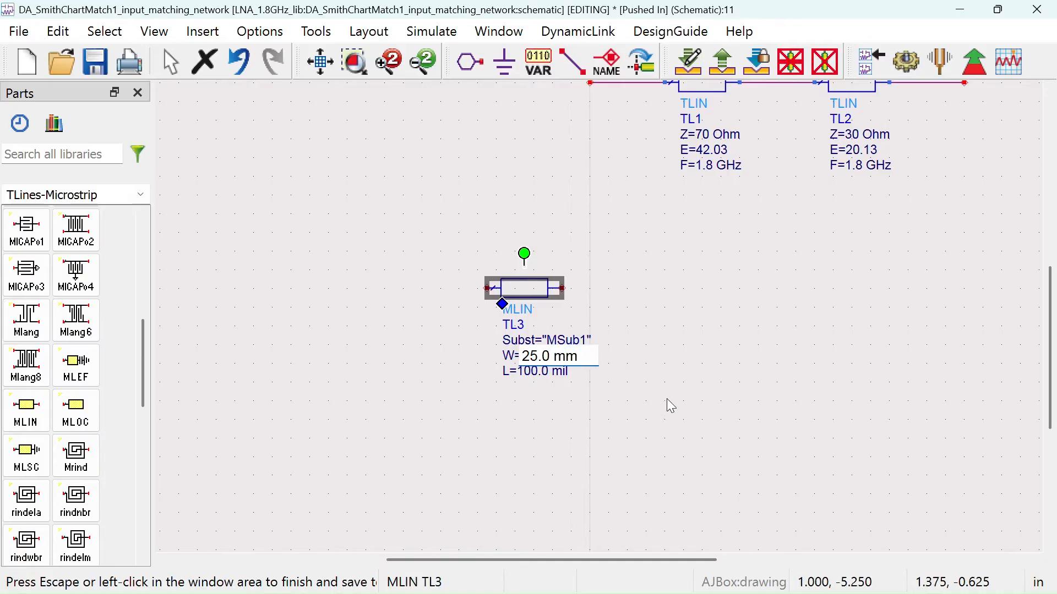
left_click(575, 386)
double_click(561, 371)
type("mm")
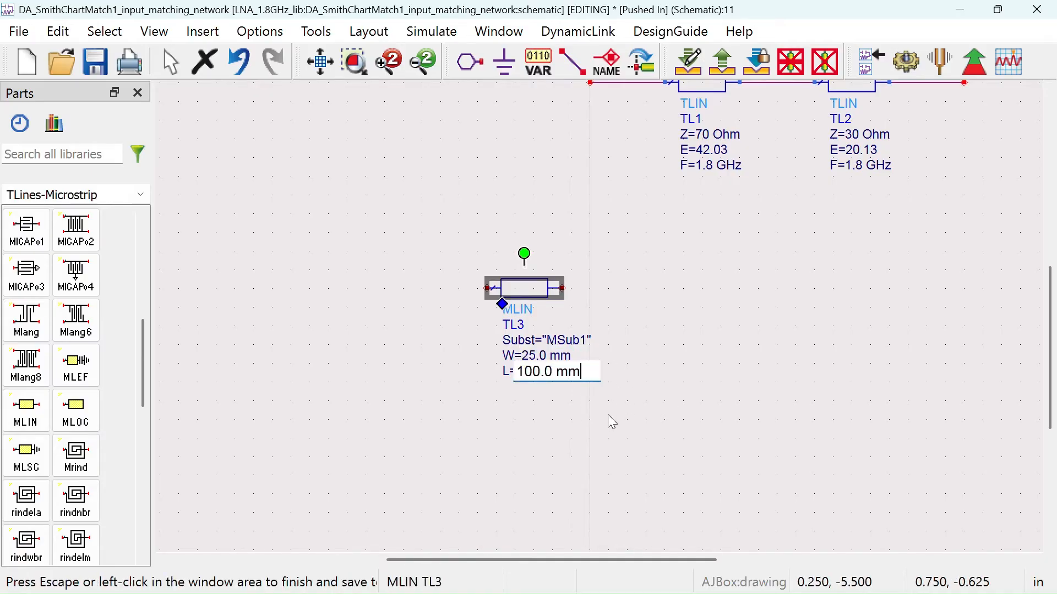
left_click(620, 376)
left_click_drag(525, 296, 873, 297)
left_click(802, 431)
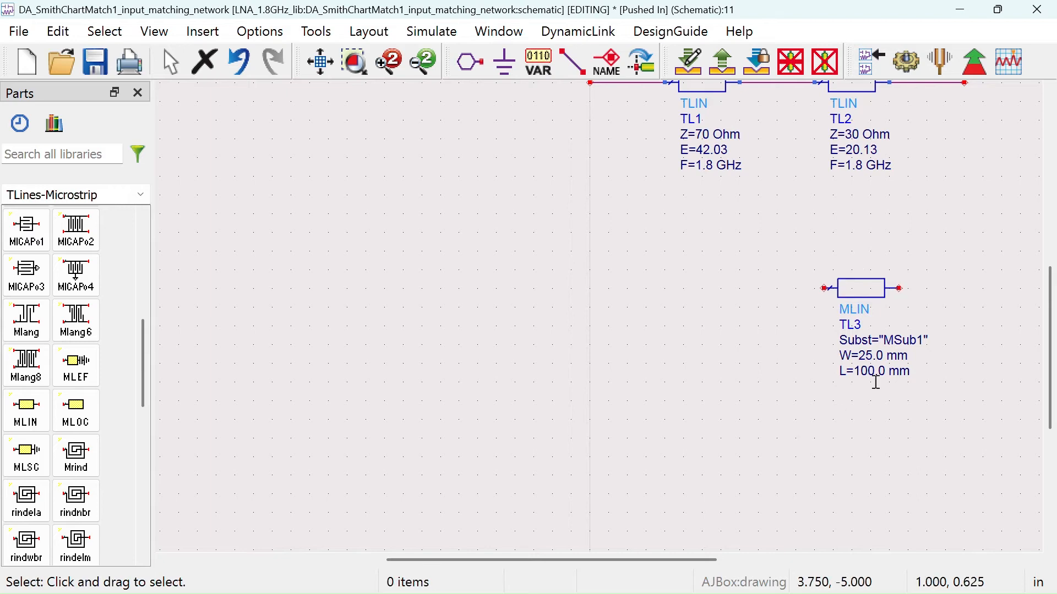
- Set the width W of microstrip line TL3 to 2.37 mm and its length L to 5.4 mm
double_click(864, 357)
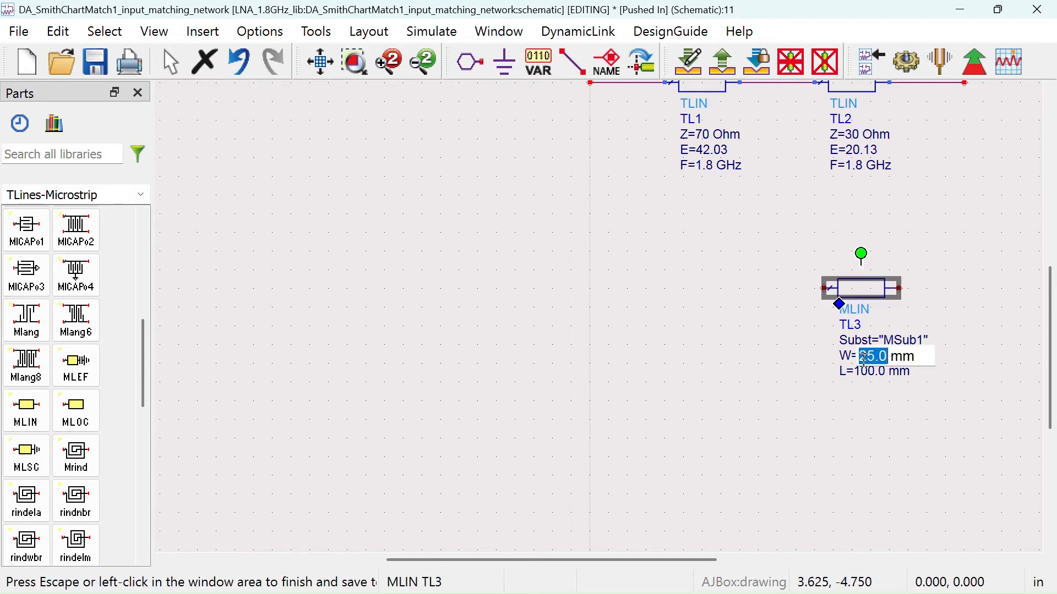
type("2.37")
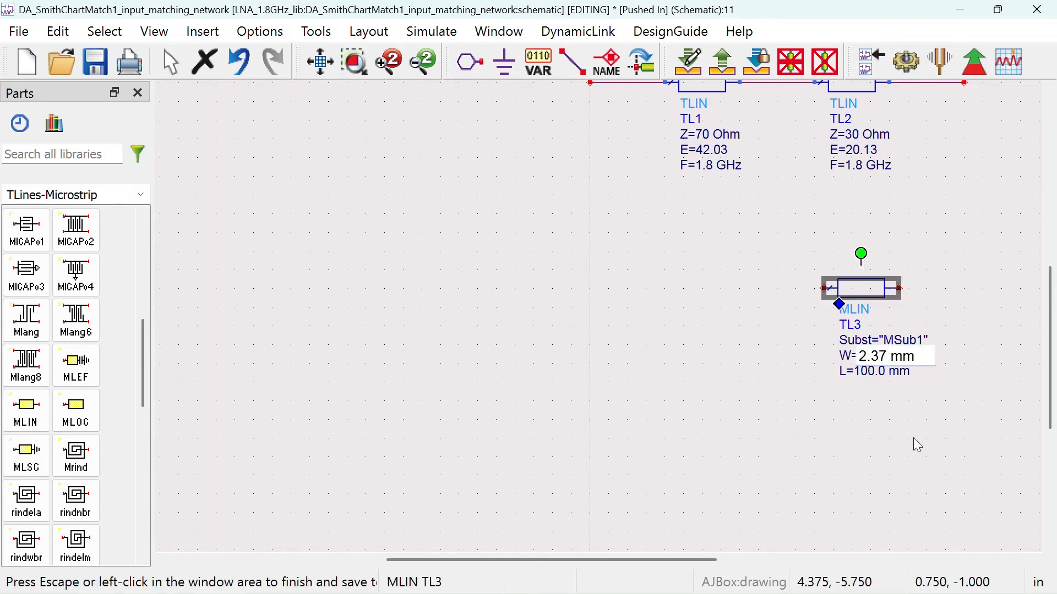
left_click(876, 423)
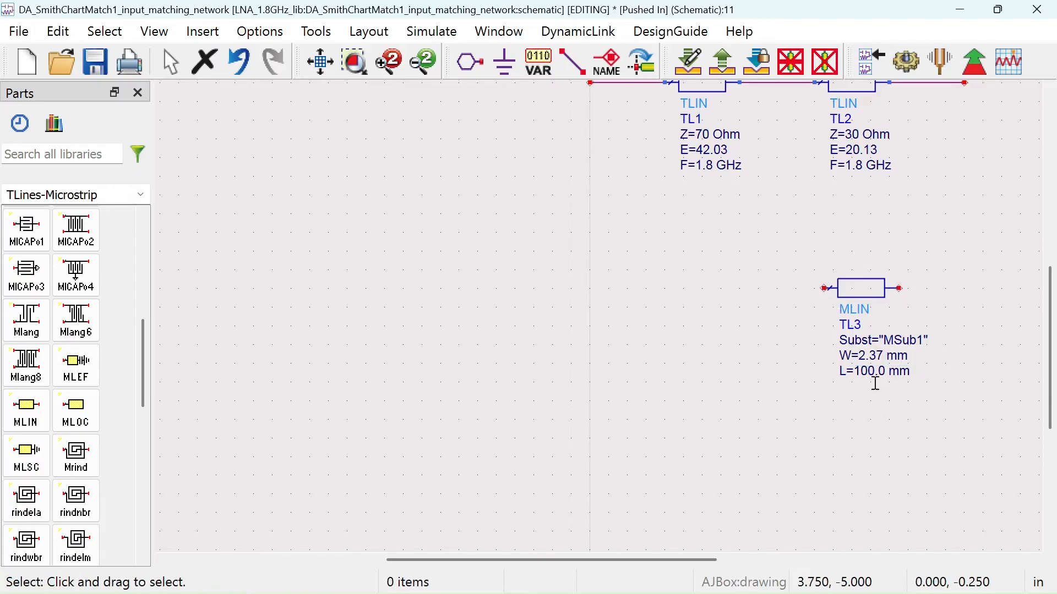
double_click(873, 372)
type("5.4")
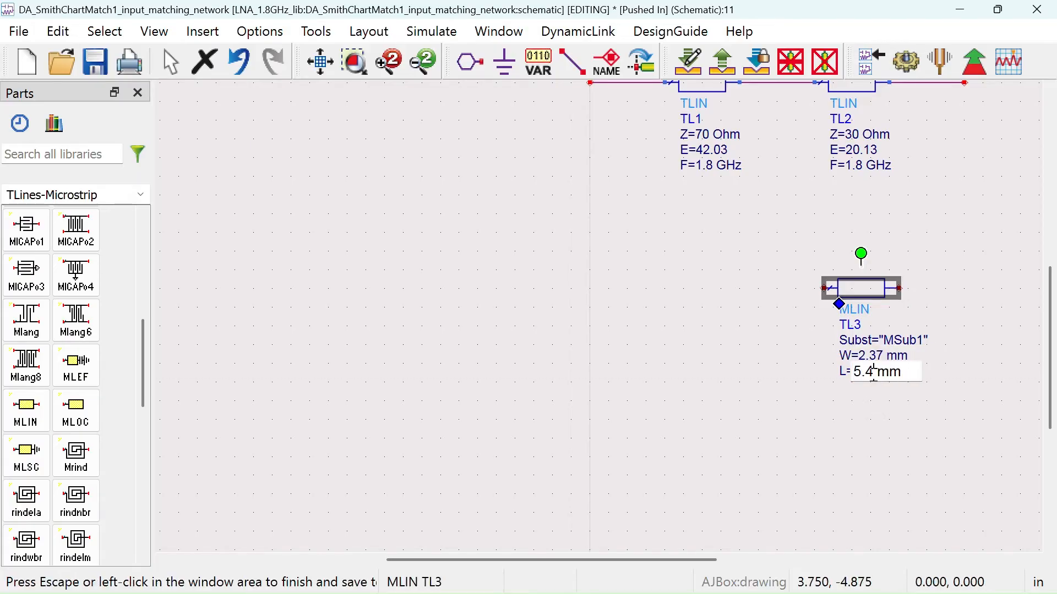
left_click(884, 252)
- Copy microstrip line TL3 and paste the duplicate level with it, beneath TL1
left_click(859, 289)
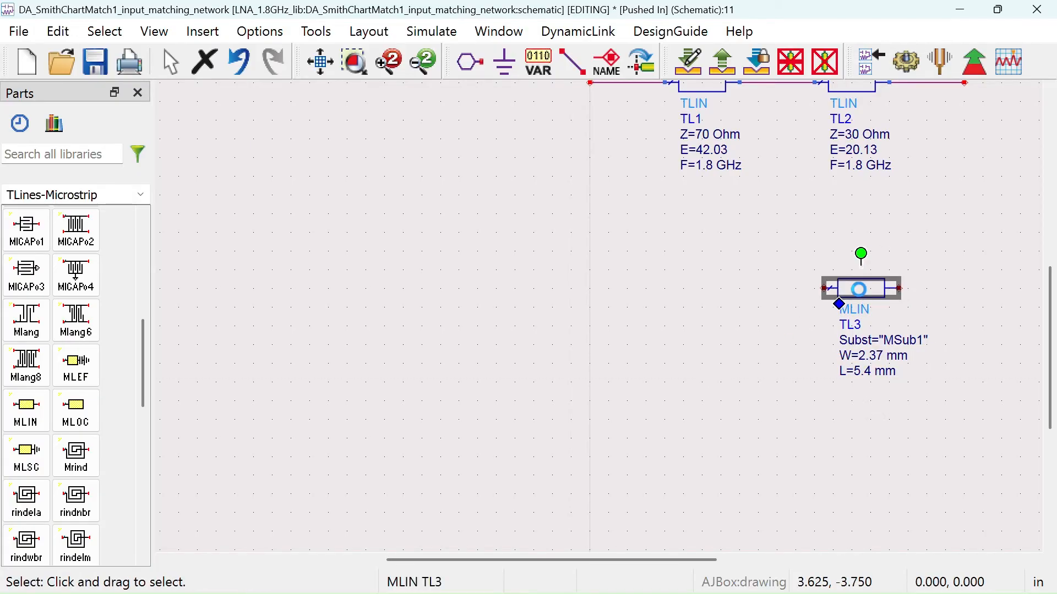
key("ctrl+c")
key("ctrl+v")
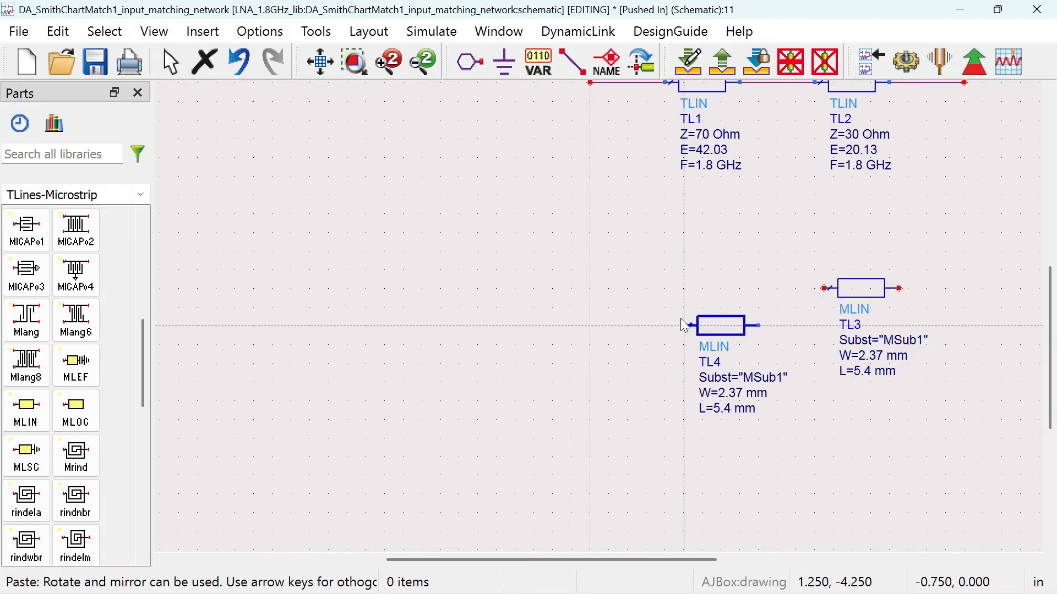
left_click(682, 289)
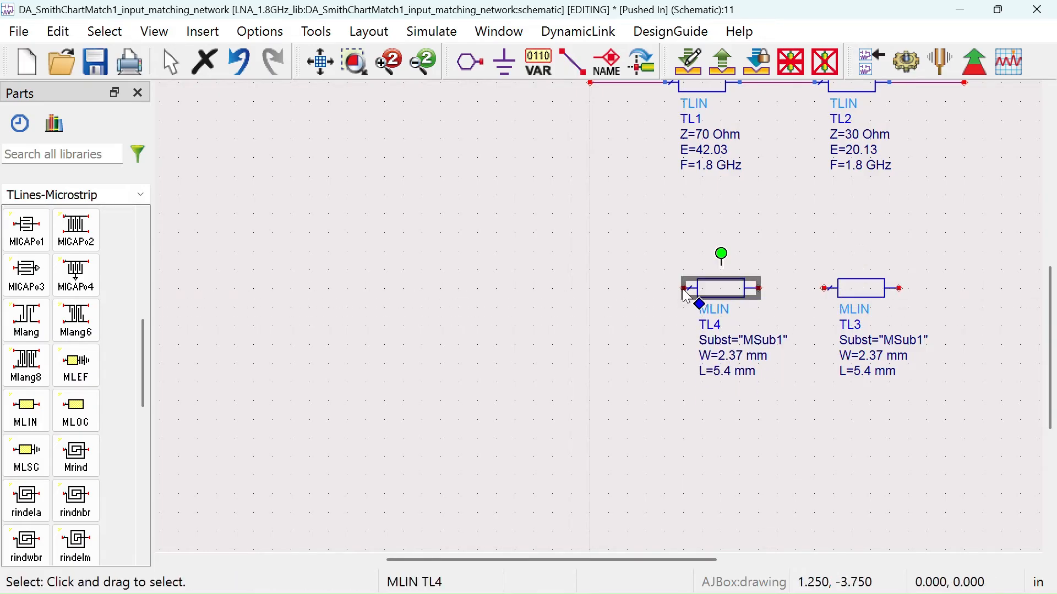
- Set the copied microstrip line's width W to 0.62 mm and its length L to 12 mm
double_click(735, 357)
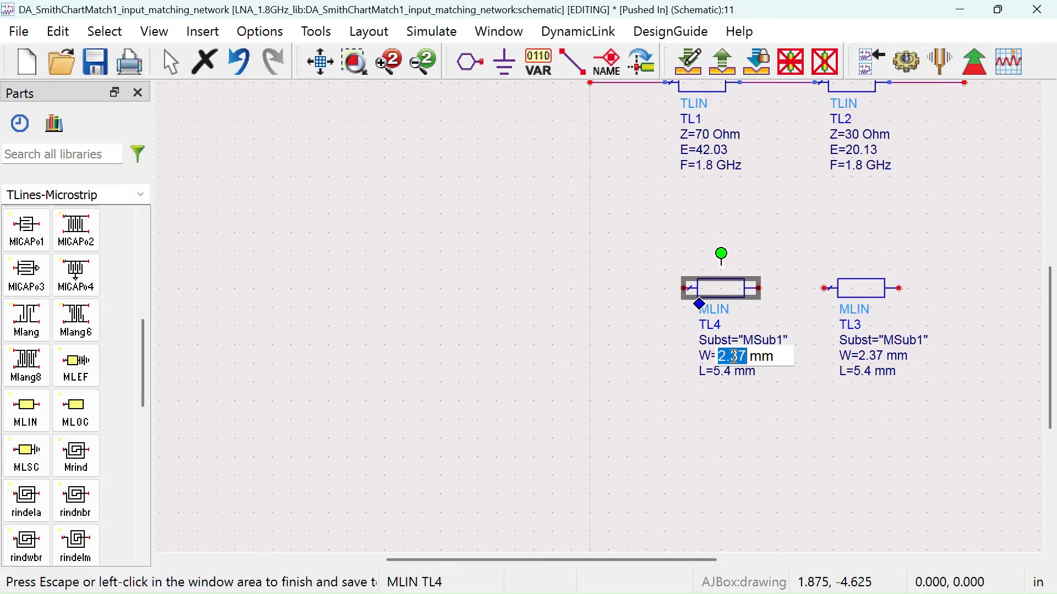
type("0.62")
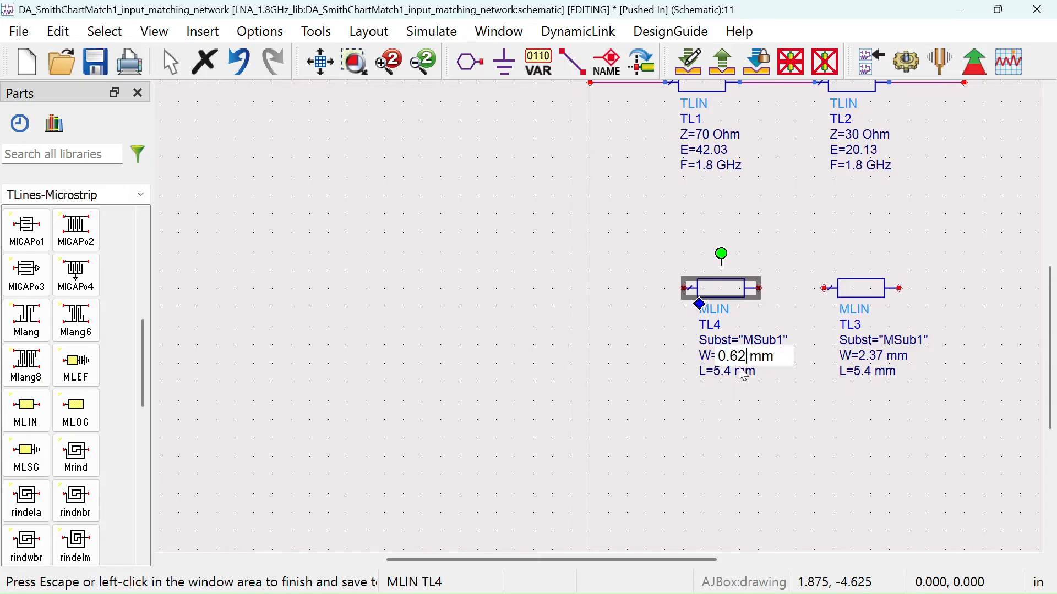
left_click(729, 394)
double_click(723, 373)
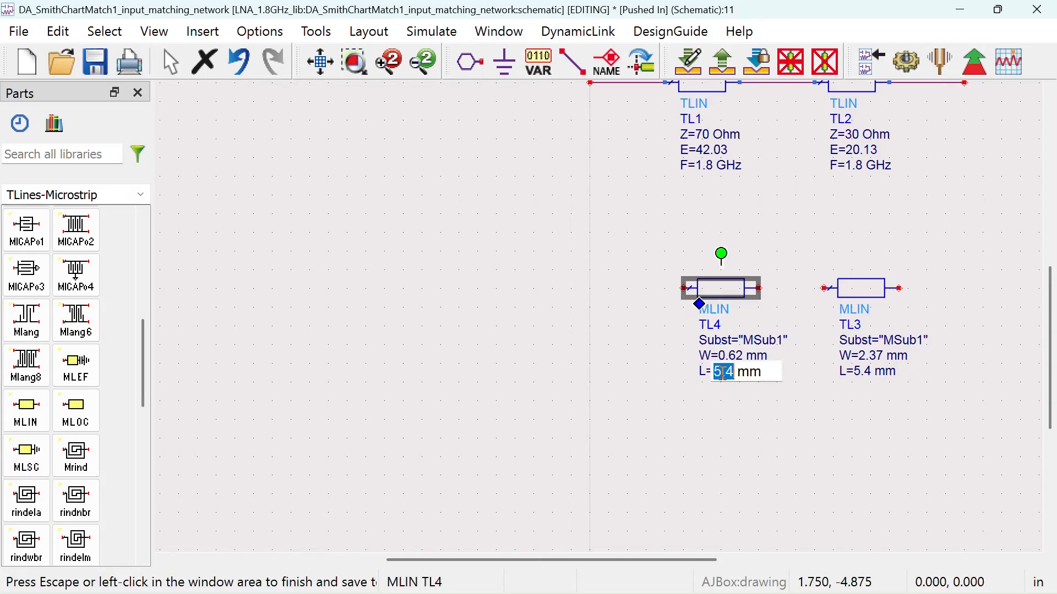
type("12")
left_click(712, 399)
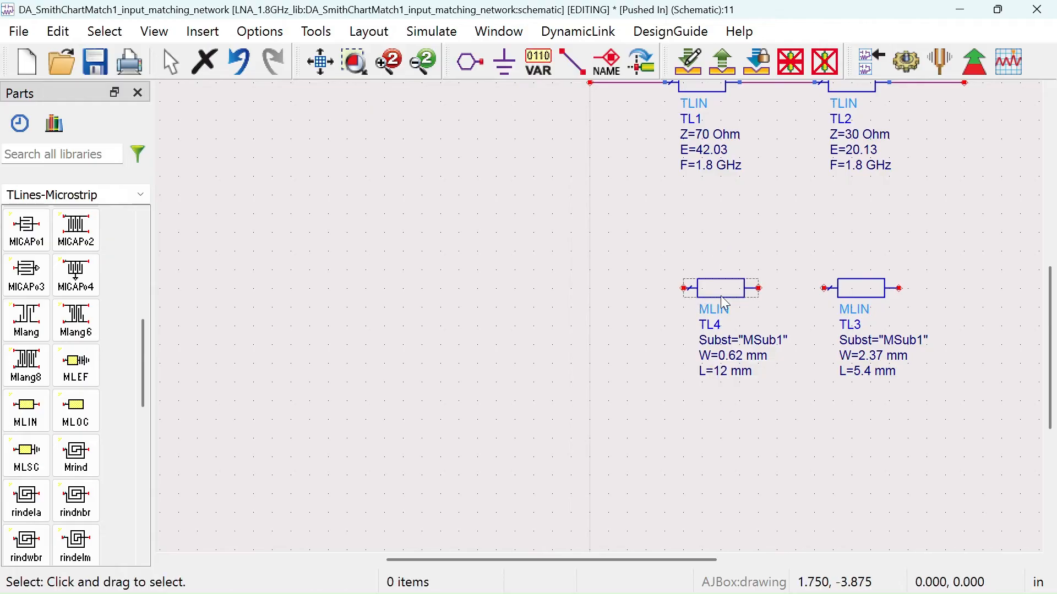
- Move the two MLIN lines lower and farther apart, and place one MTEE junction to the left of them
left_click_drag(721, 296, 608, 372)
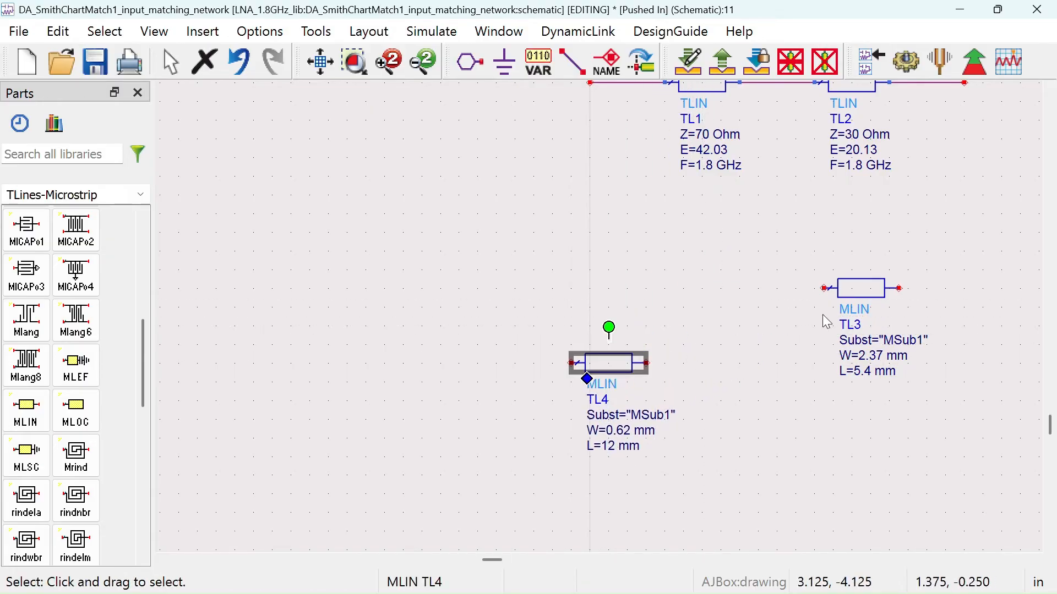
left_click_drag(863, 282, 788, 357)
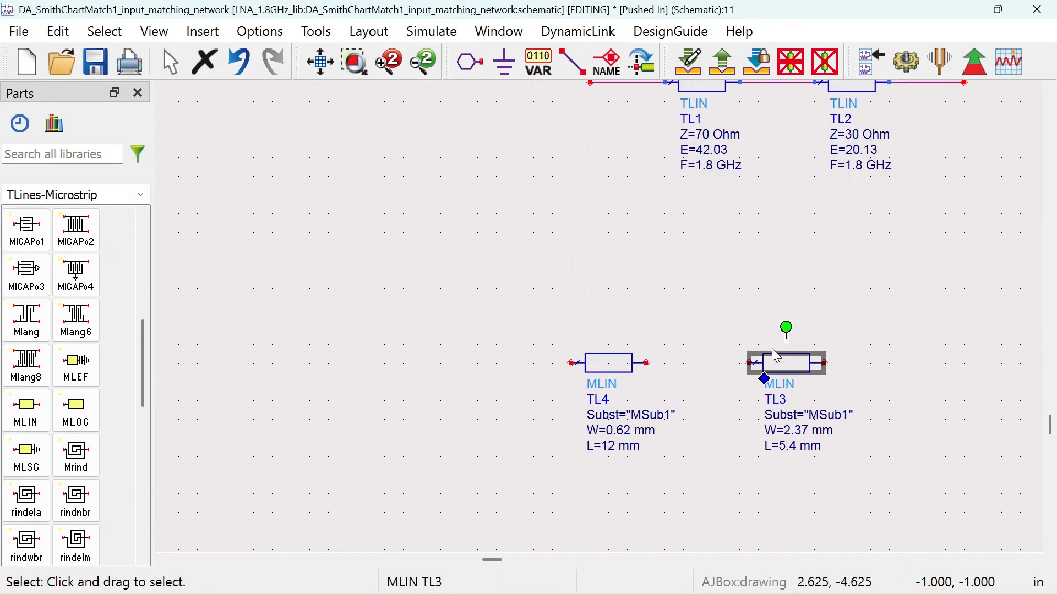
left_click_drag(140, 356, 126, 428)
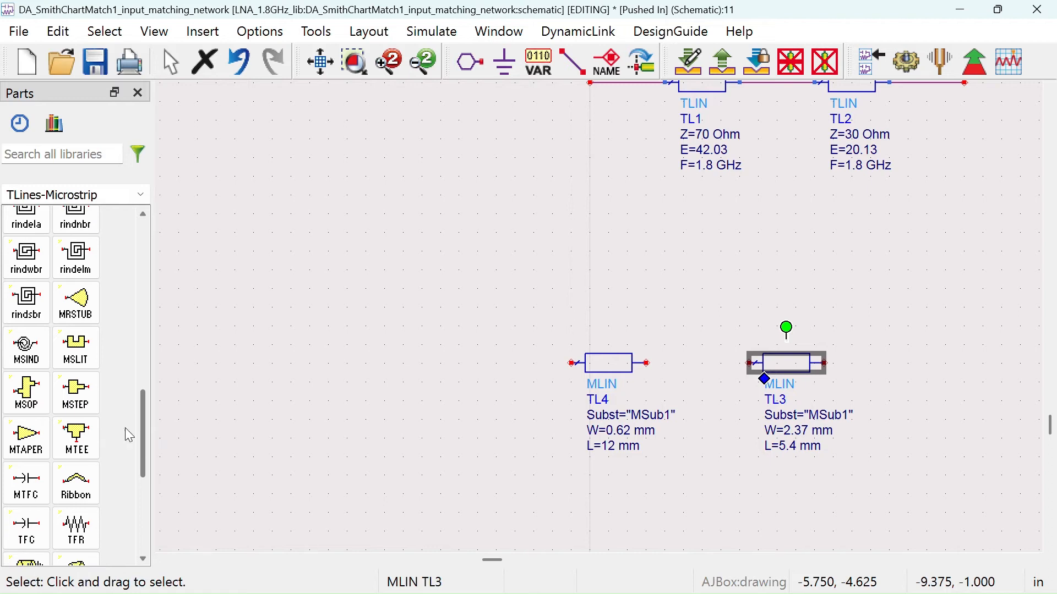
left_click(76, 437)
left_click(335, 355)
key("Escape")
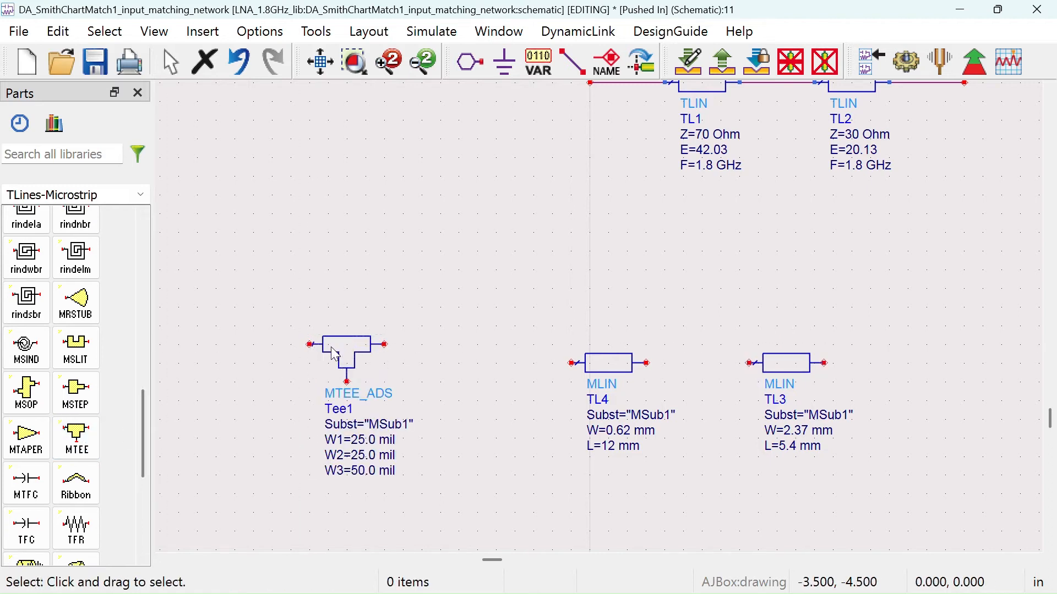
- Rotate the MTEE junction by 180 degrees and connect it in line between TL4 and TL3, with TL3 shifted away to make room
left_click(335, 355)
key("ctrl+r")
key("ctrl+r")
left_click_drag(331, 351, 694, 369)
left_click_drag(790, 363, 847, 367)
left_click_drag(721, 367, 715, 367)
- Change the units of the MTEE junction's widths W1, W2 and W3 to mm
double_click(764, 430)
type("m")
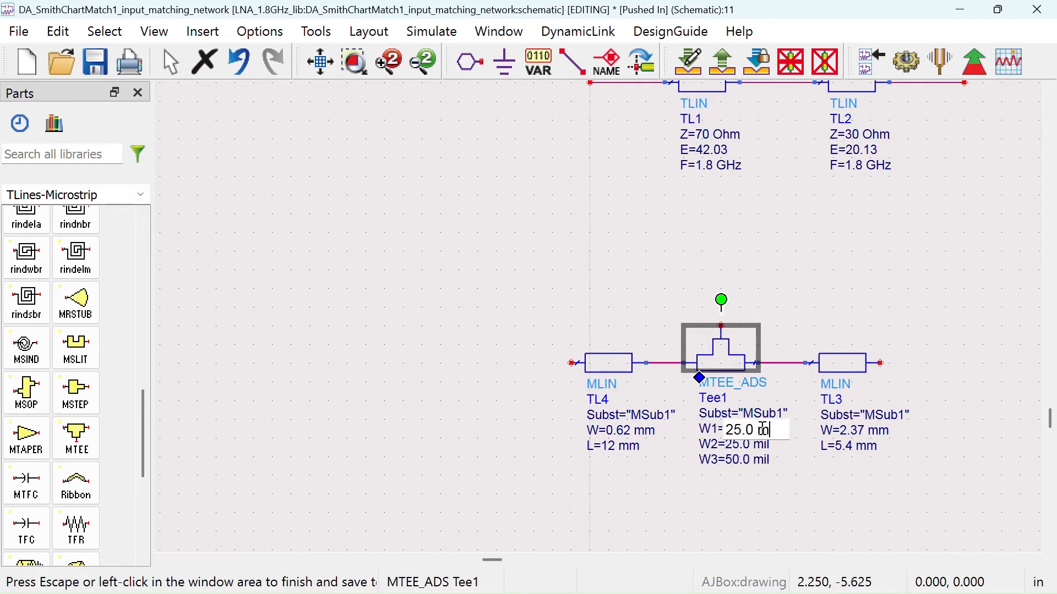
type("m")
key("Return")
double_click(762, 444)
type("mm")
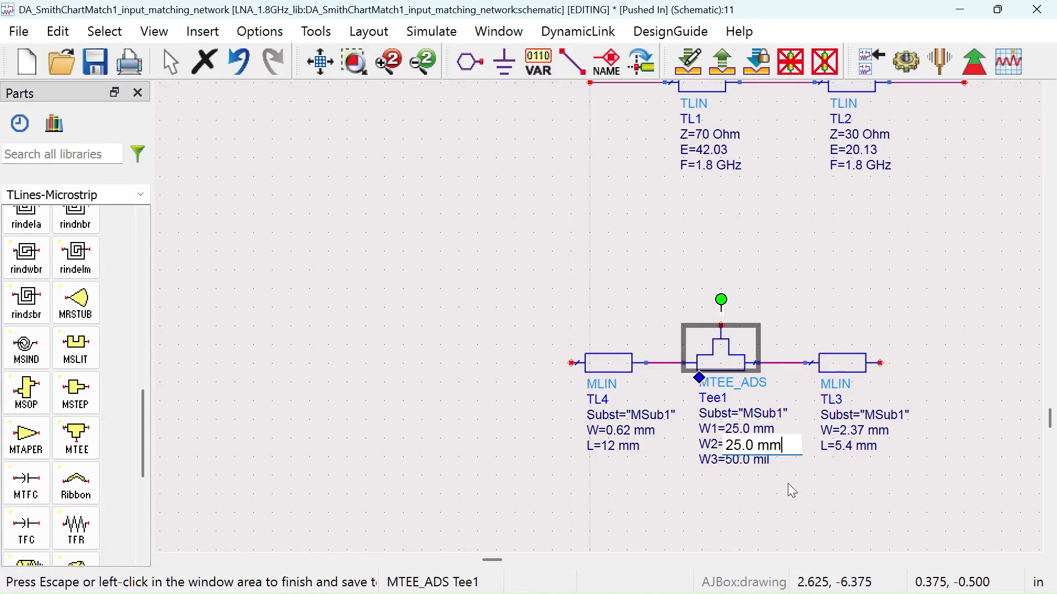
key("Return")
double_click(763, 460)
type("mm")
key("Return")
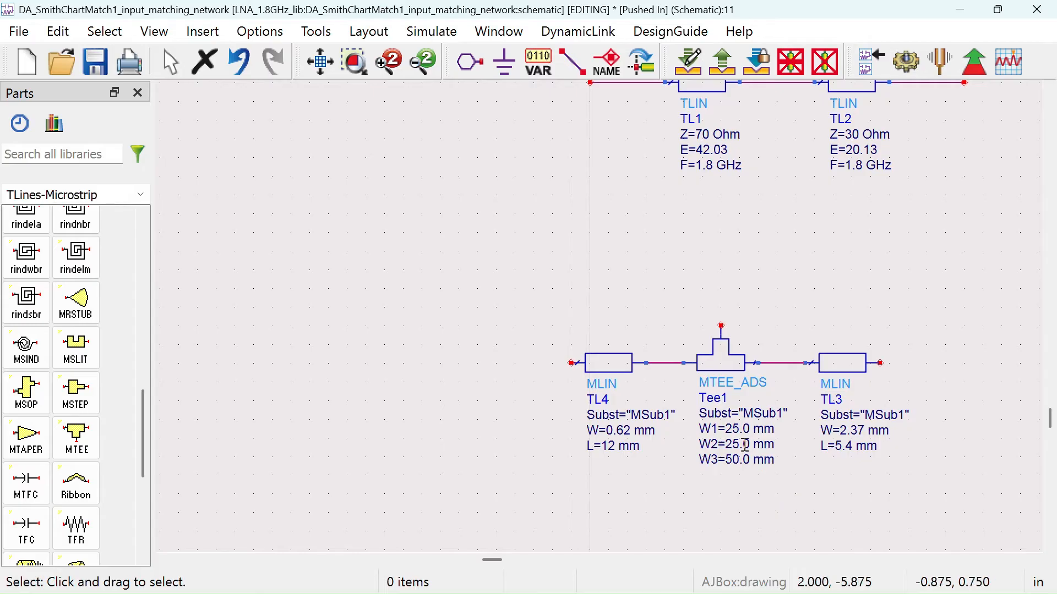
- Set the MTEE junction's widths to W1 = 2.37 mm, W2 = 0.62 mm and W3 = 1 mm
double_click(736, 429)
type("2.3")
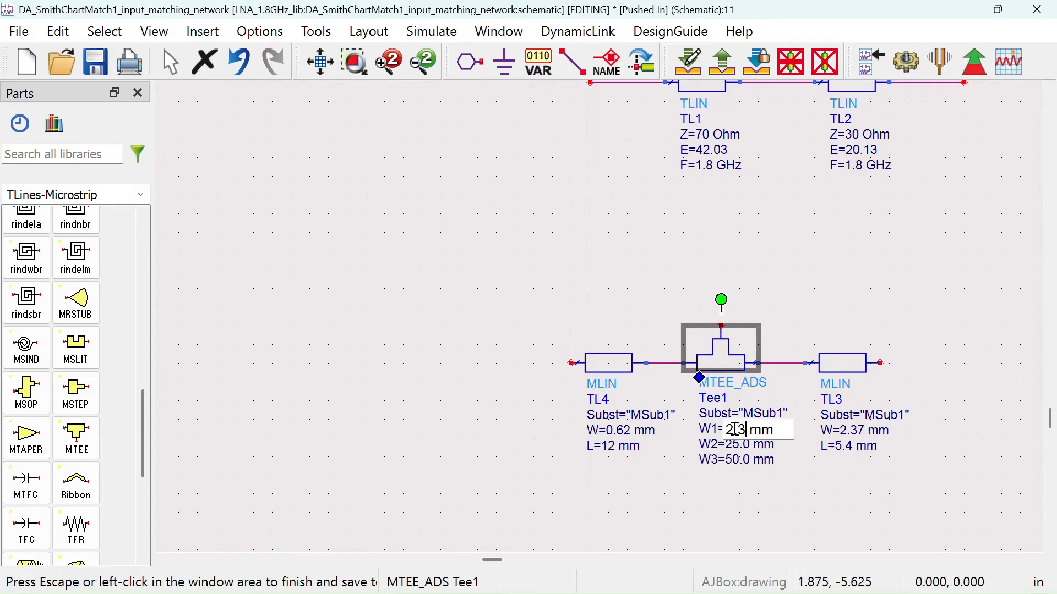
type("7")
left_click(753, 484)
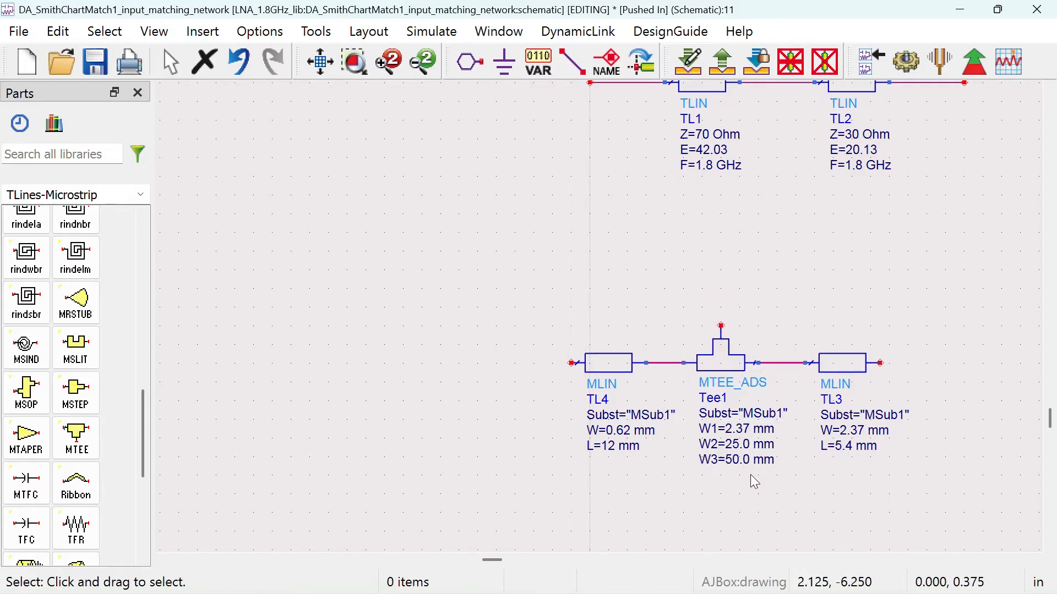
double_click(739, 445)
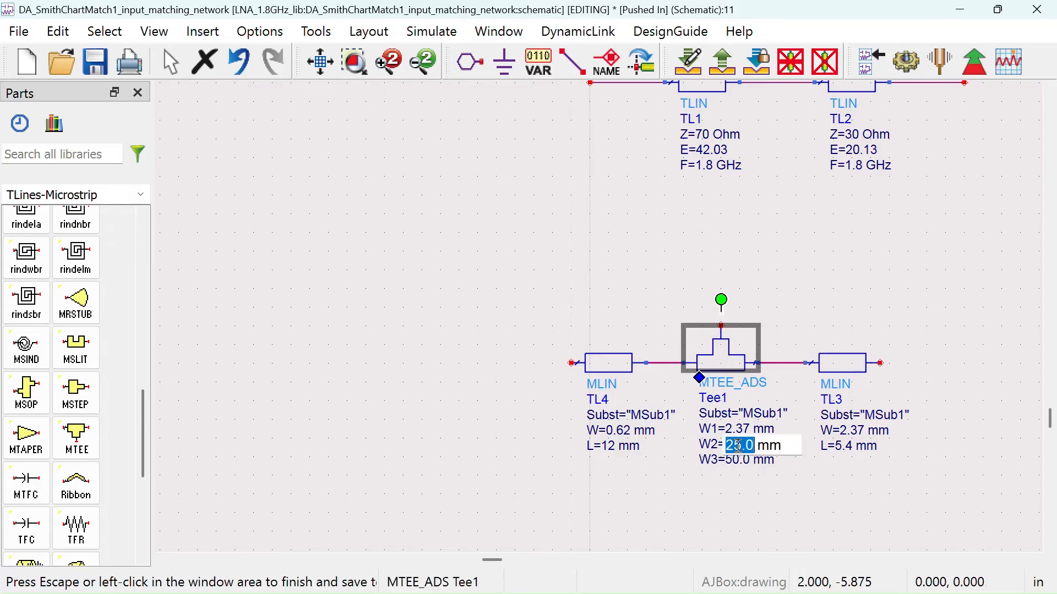
type("0.6")
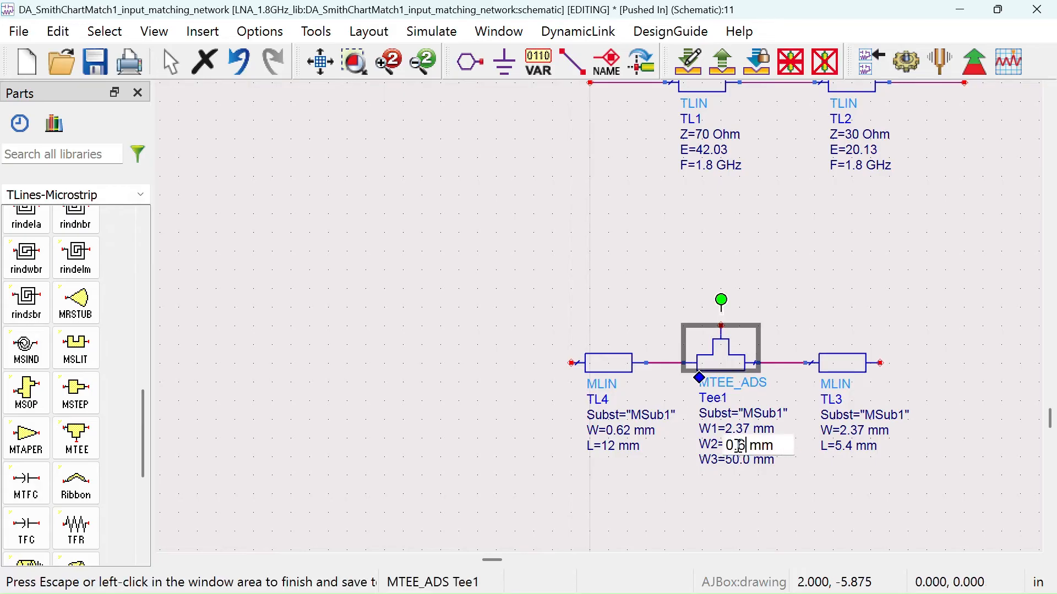
left_click(735, 484)
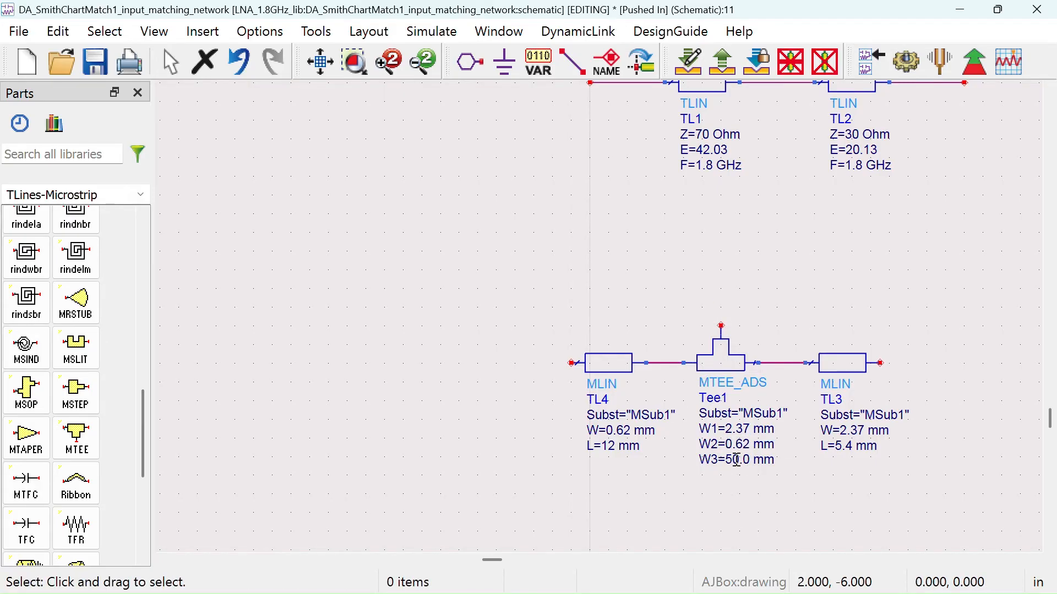
double_click(737, 460)
type("1")
left_click(723, 500)
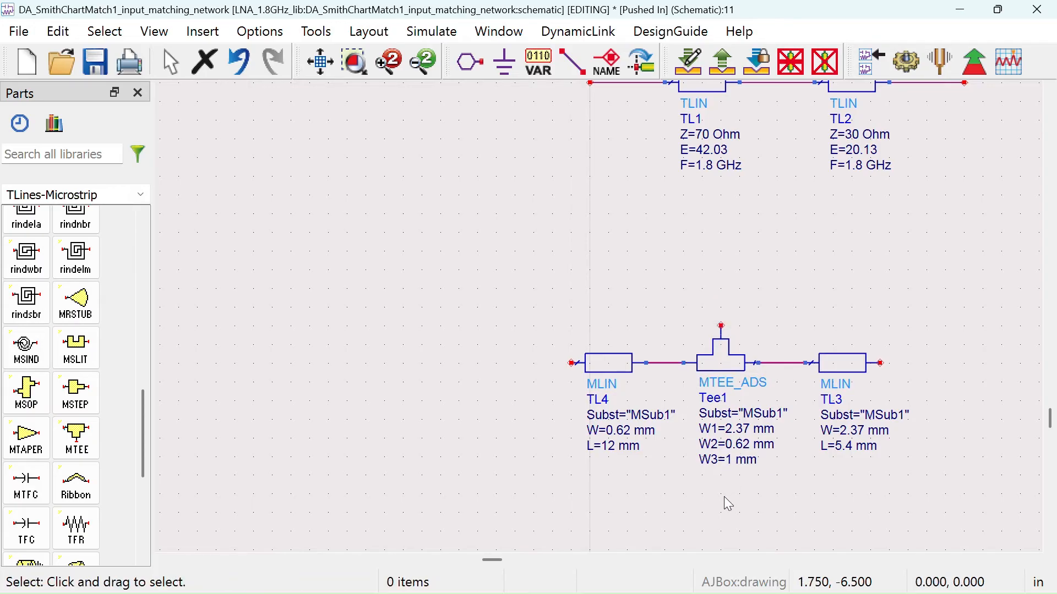
- Copy microstrip line TL3 and place the duplicate vertically on the MTEE junction's upper port
left_click(834, 365)
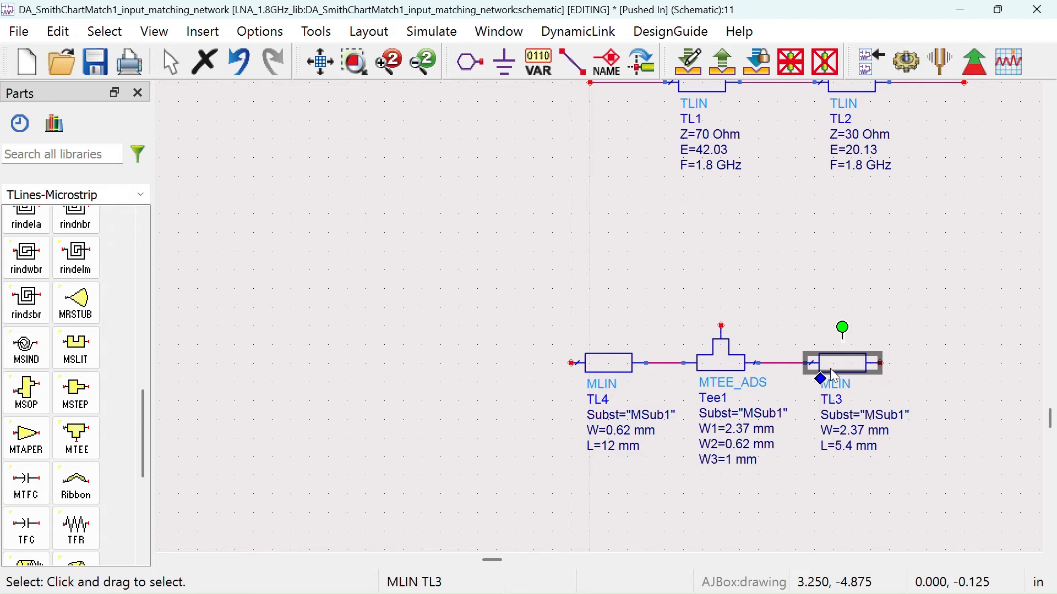
key("ctrl+c")
key("ctrl+v")
key("ctrl+r")
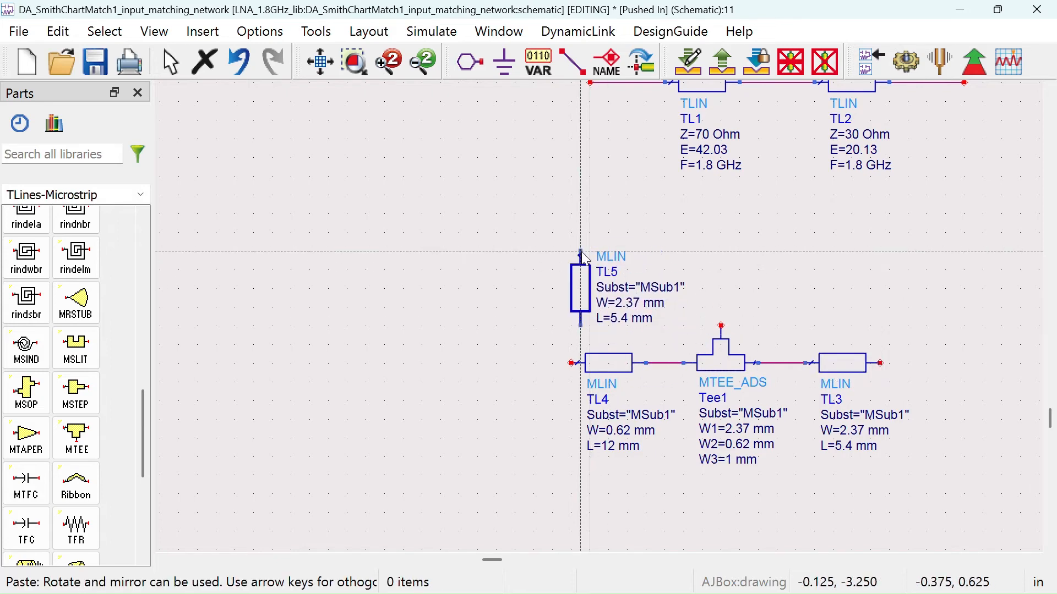
left_click(721, 253)
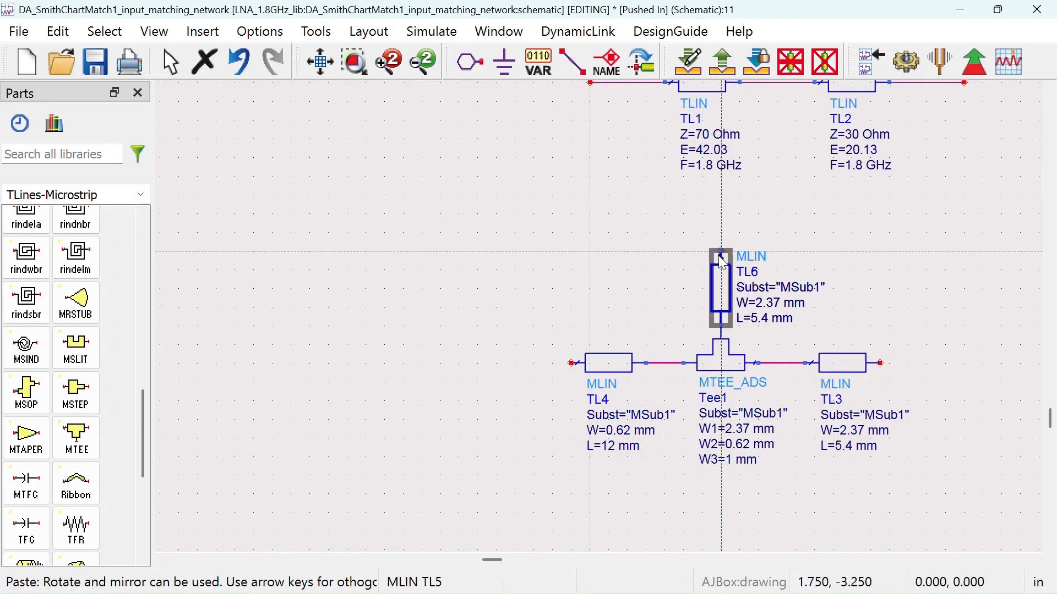
key("Escape")
- Shift the microstrip network lower and the ideal TLIN lines up and left, and deactivate TL1 and TL2
scroll(596, 304, "down", 1)
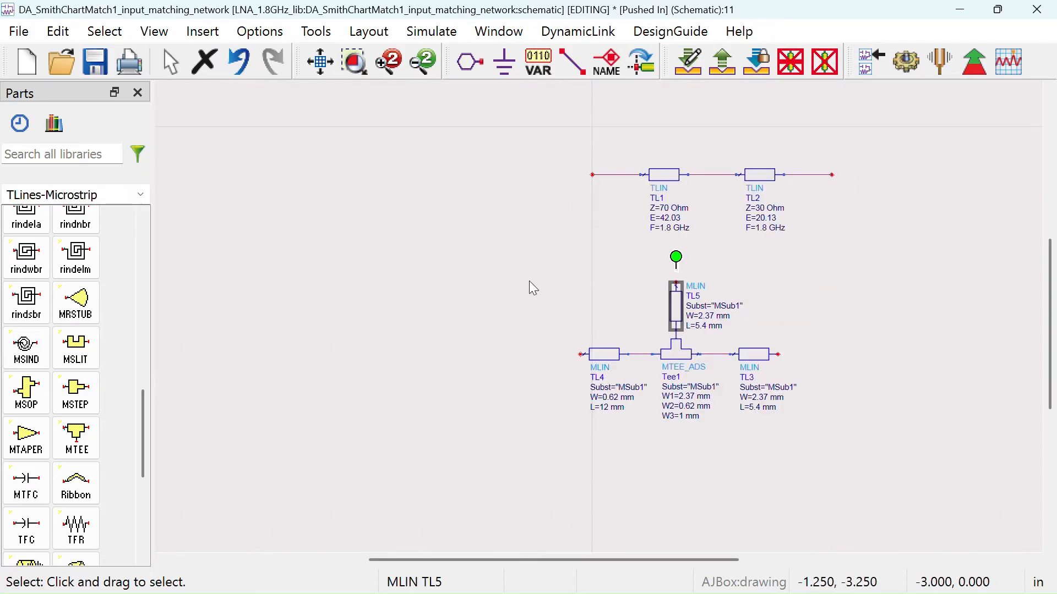
left_click_drag(523, 264, 793, 408)
left_click_drag(755, 355, 750, 440)
mouse_move(523, 118)
left_mouse_down()
mouse_move(713, 212)
mouse_move(889, 236)
left_mouse_up()
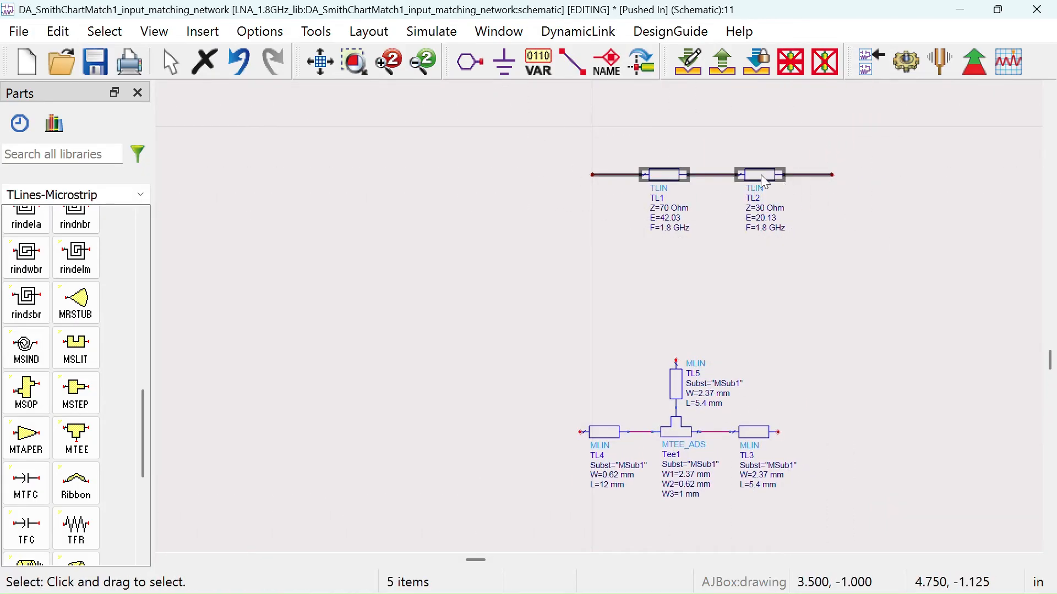
left_click_drag(761, 175, 713, 128)
left_click(824, 61)
- Move vertical line TL5 up, leaving a wire to the junction, and set its width W to 1 mm
left_click_drag(772, 361, 724, 288)
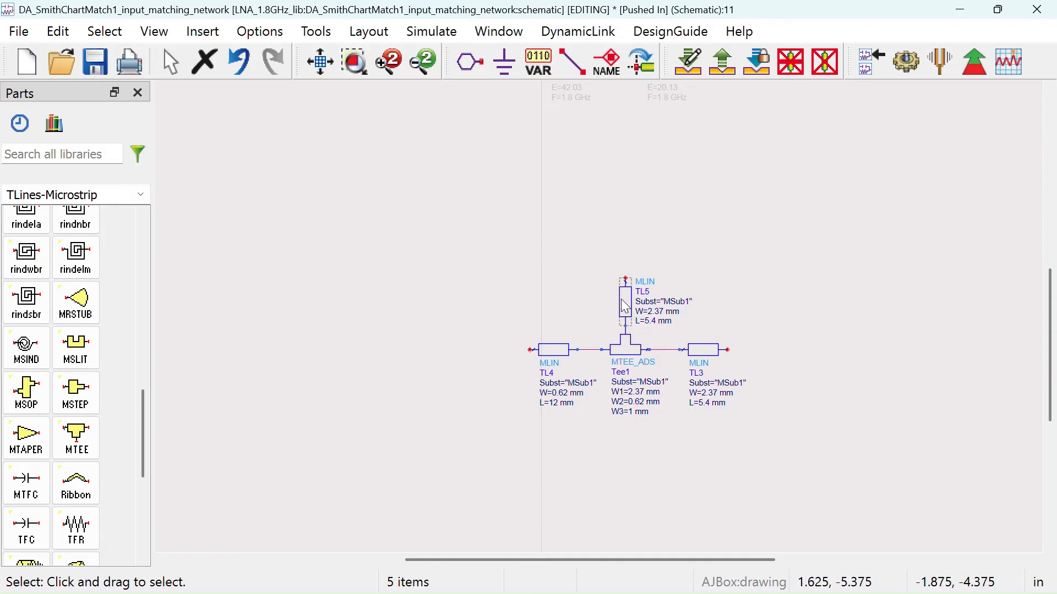
left_click_drag(622, 299, 620, 276)
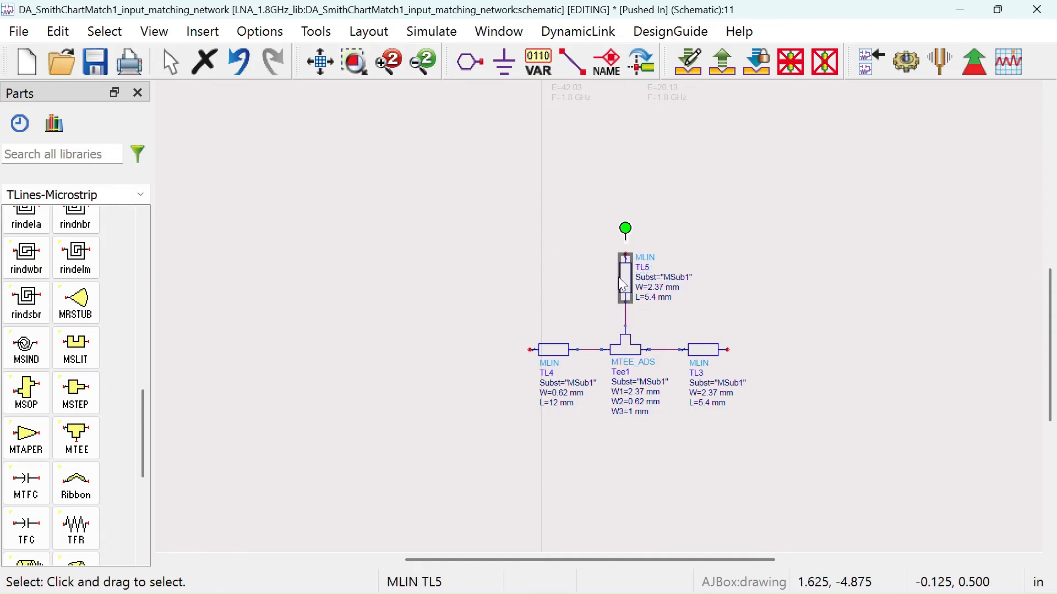
scroll(660, 298, "up", 2)
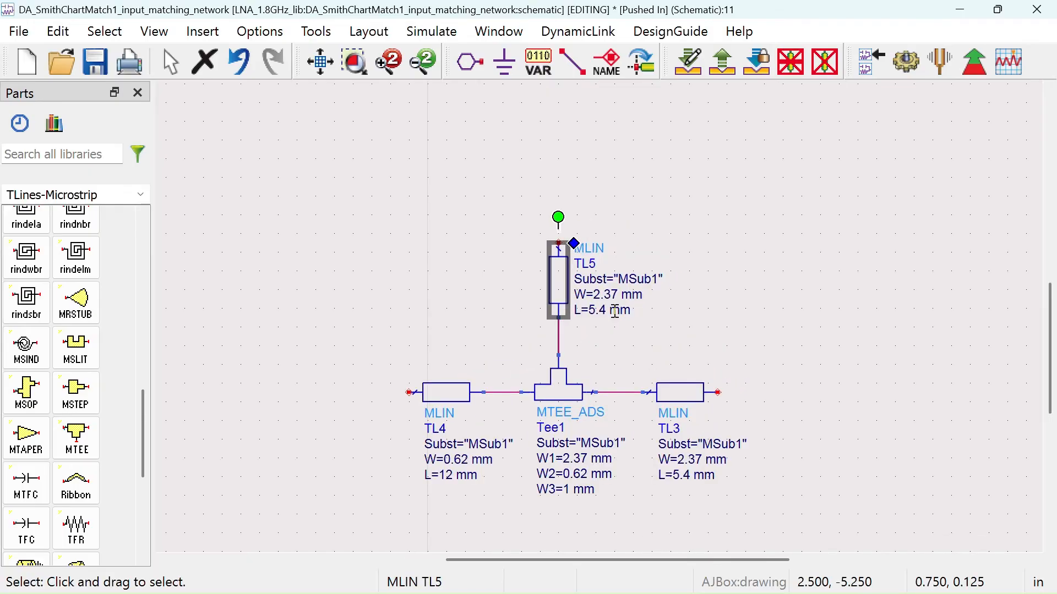
left_click(661, 346)
left_click(606, 296)
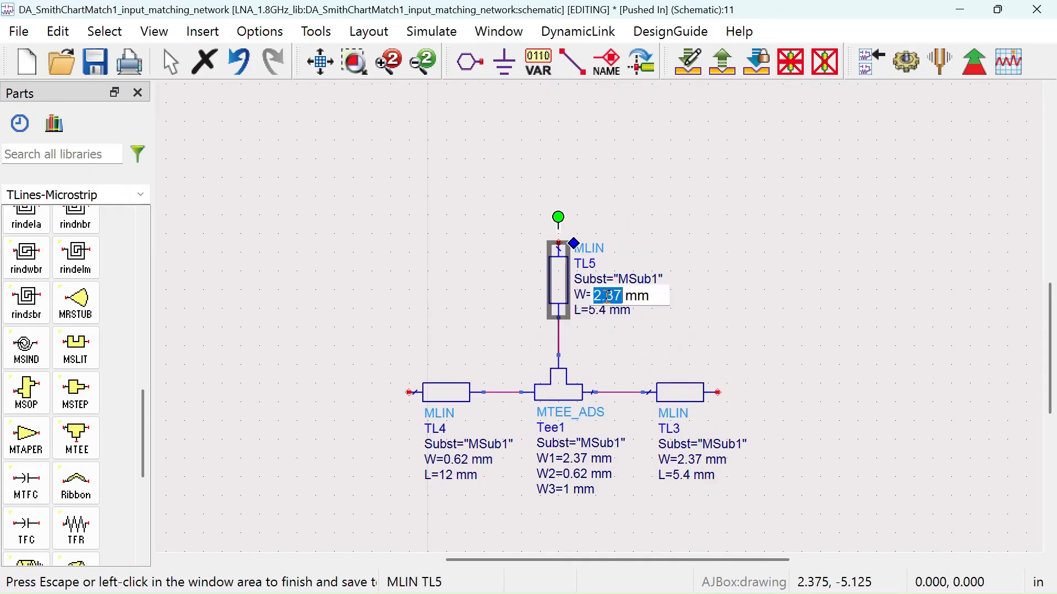
type("1")
left_click(715, 327)
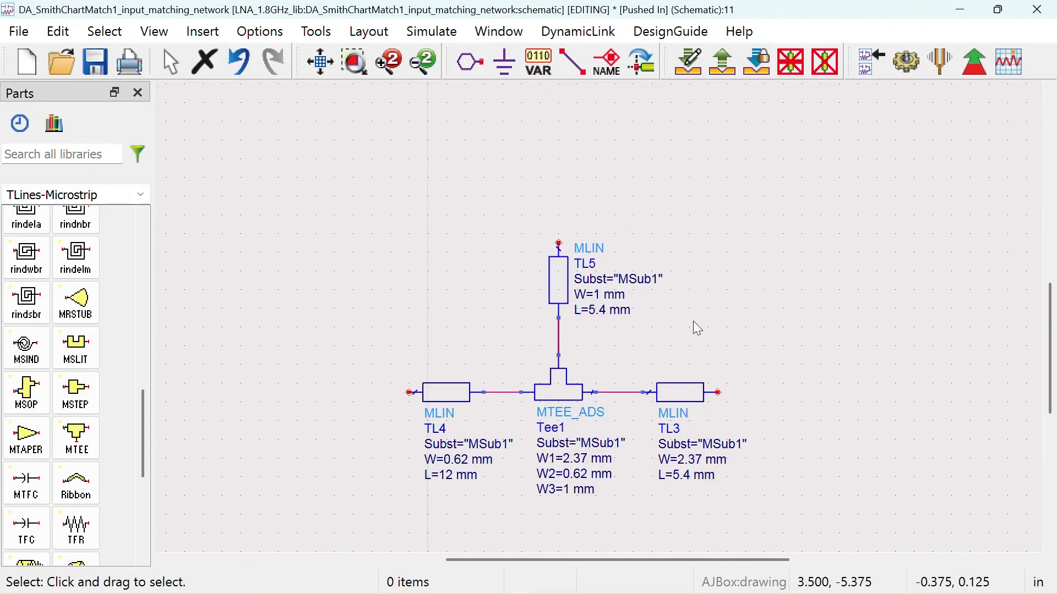
- Set the length L of vertical microstrip line TL5 to 22 mm
left_click(597, 311)
key("Escape")
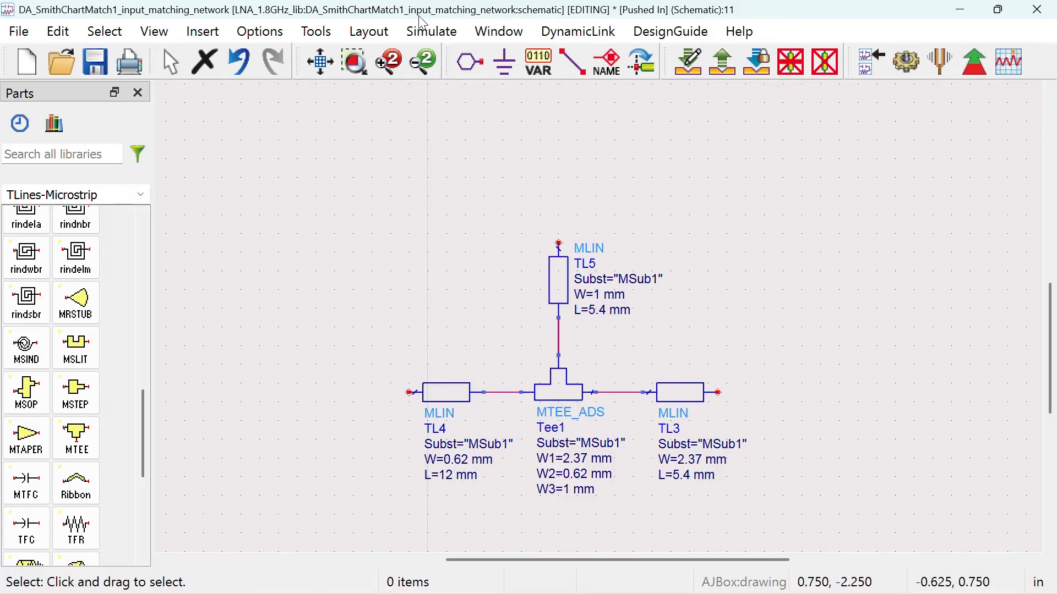
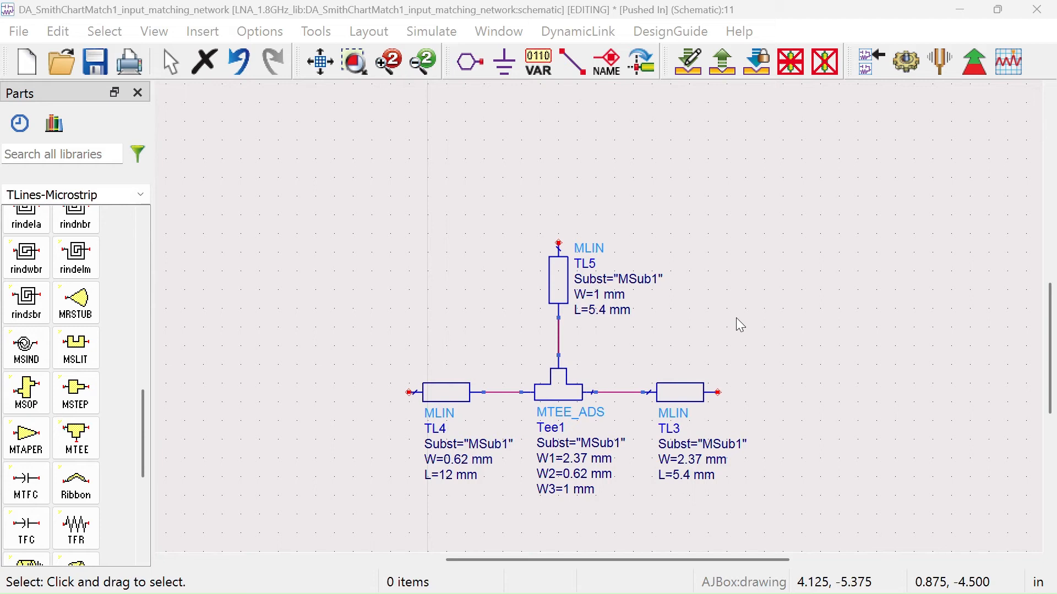
left_click(597, 311)
type("22")
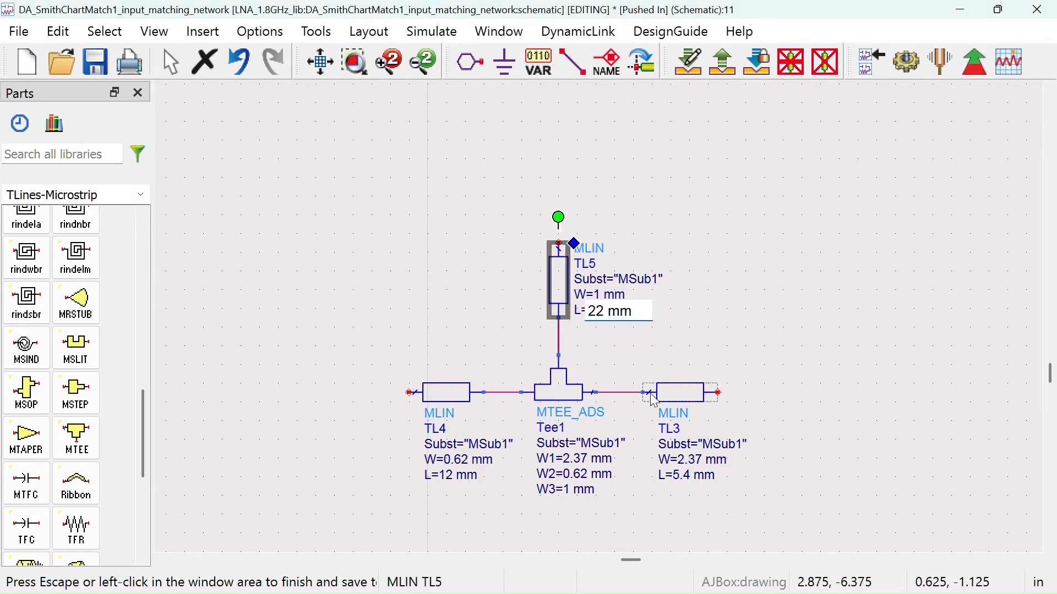
left_click(705, 196)
- Copy MTEE junction Tee1 and place the duplicate on TL5's upper end, rotated so its branch port faces left
left_click(540, 387)
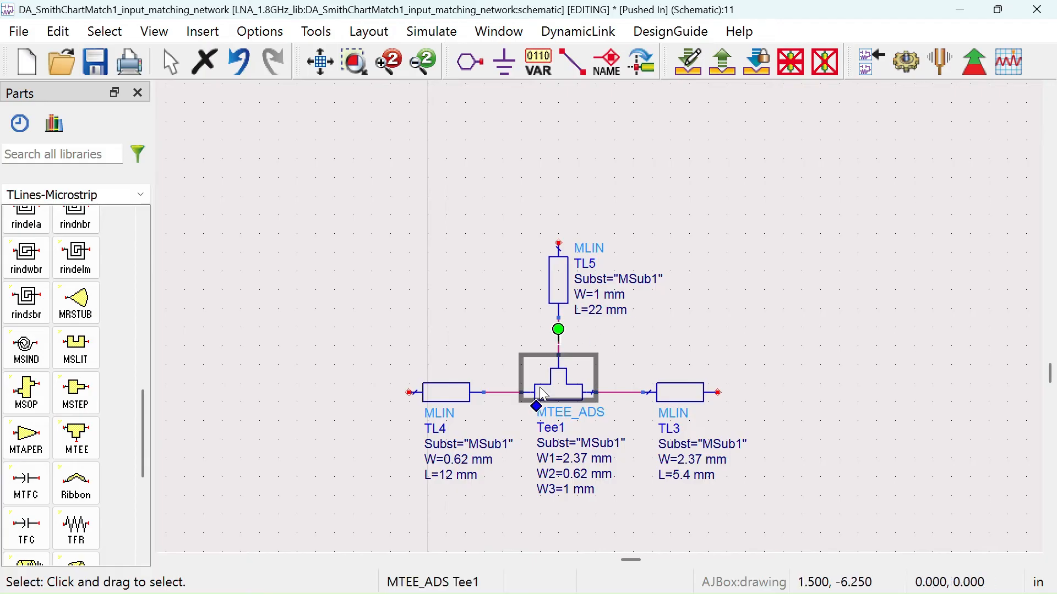
key("ctrl+c")
key("ctrl+v")
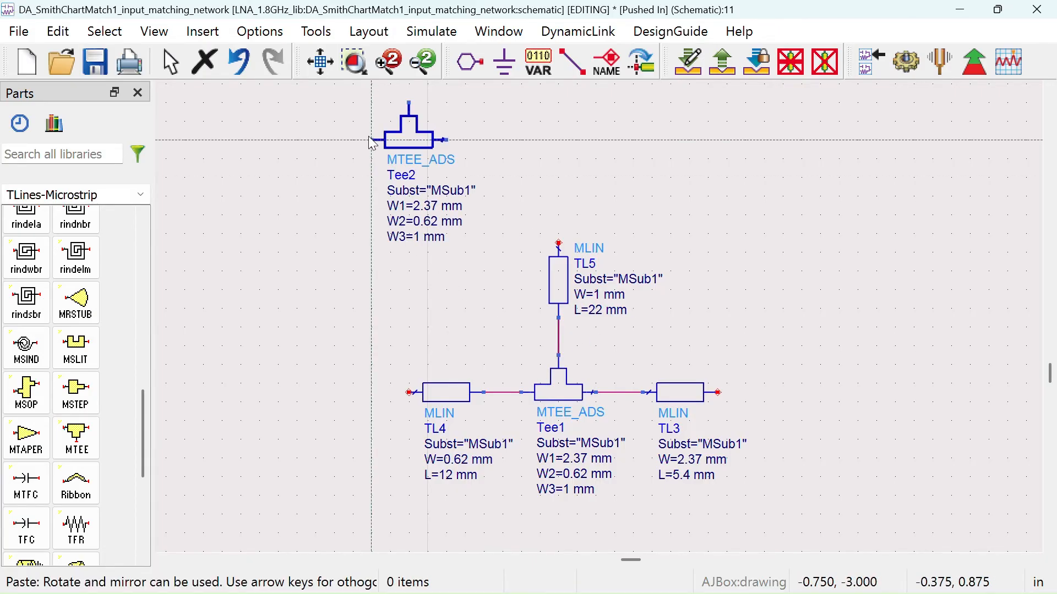
key("ctrl+r")
key("ctrl+r")
key("ctrl+r")
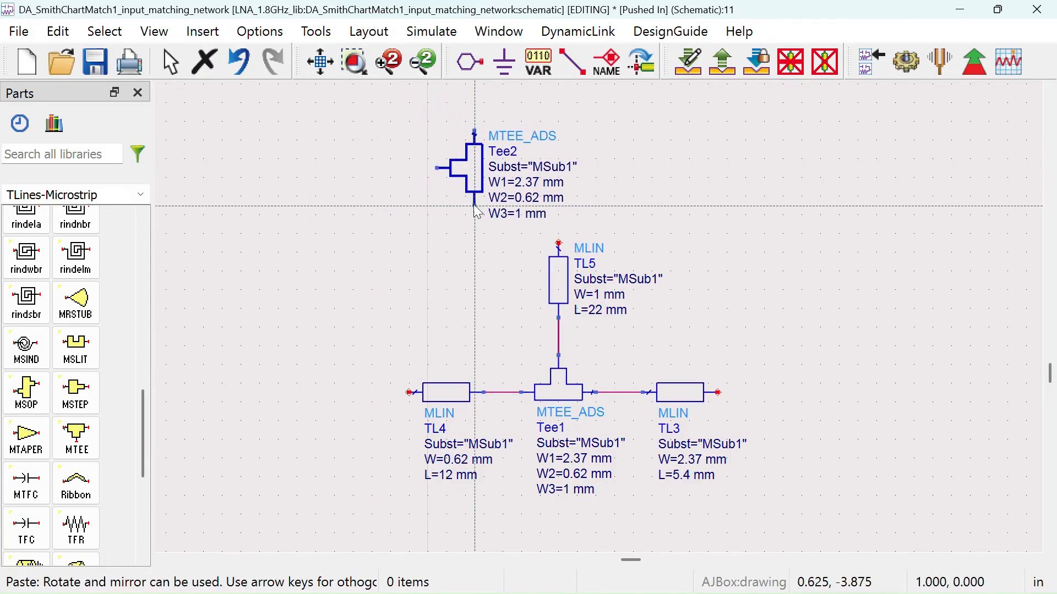
left_click(559, 245)
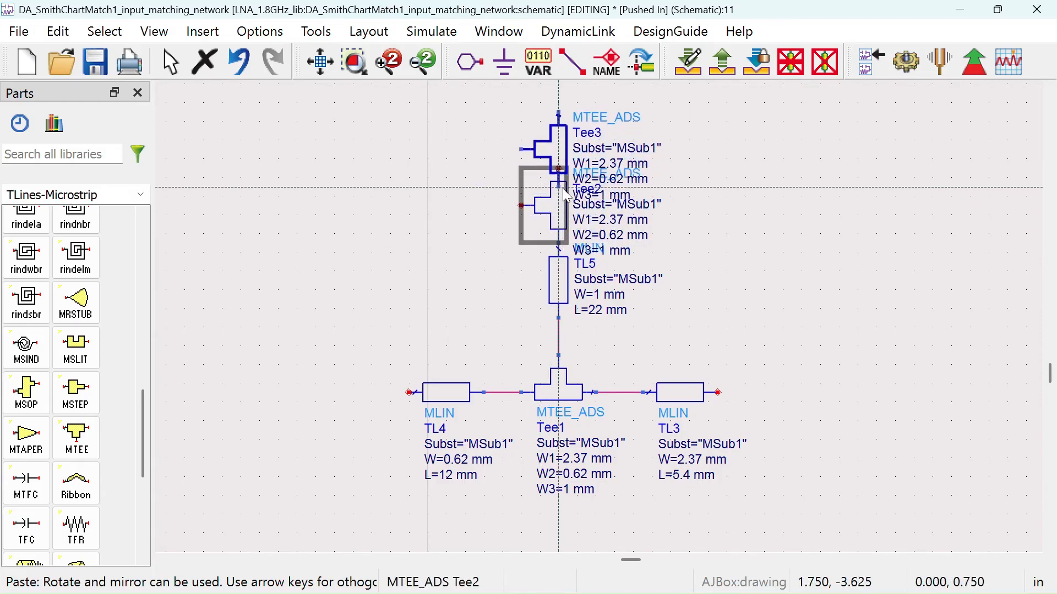
- Delete the surplus third MTEE copy and move Tee2 higher above TL5, leaving a wire between them
left_click(573, 151)
key("Escape")
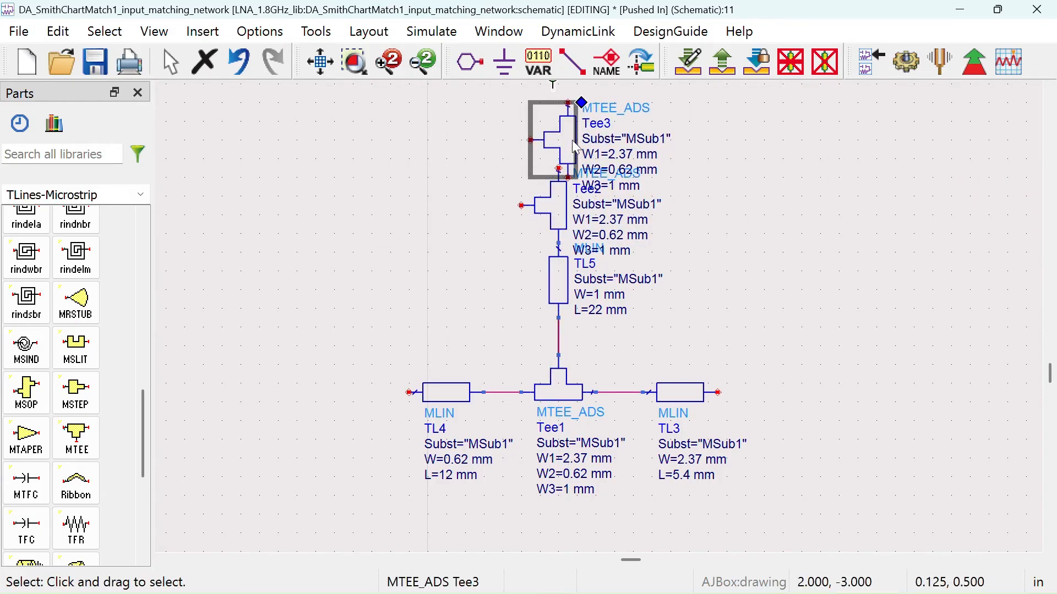
key("Delete")
left_click_drag(566, 217, 561, 141)
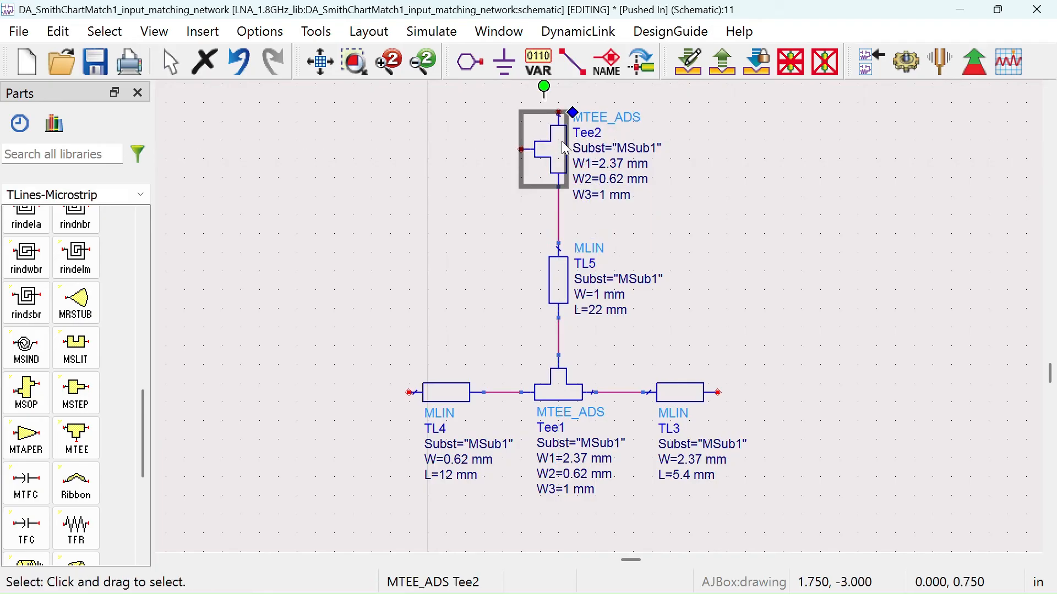
left_click(768, 200)
- Place an MSUB microstrip substrate component to the left of the microstrip network
scroll(642, 254, "down", 2)
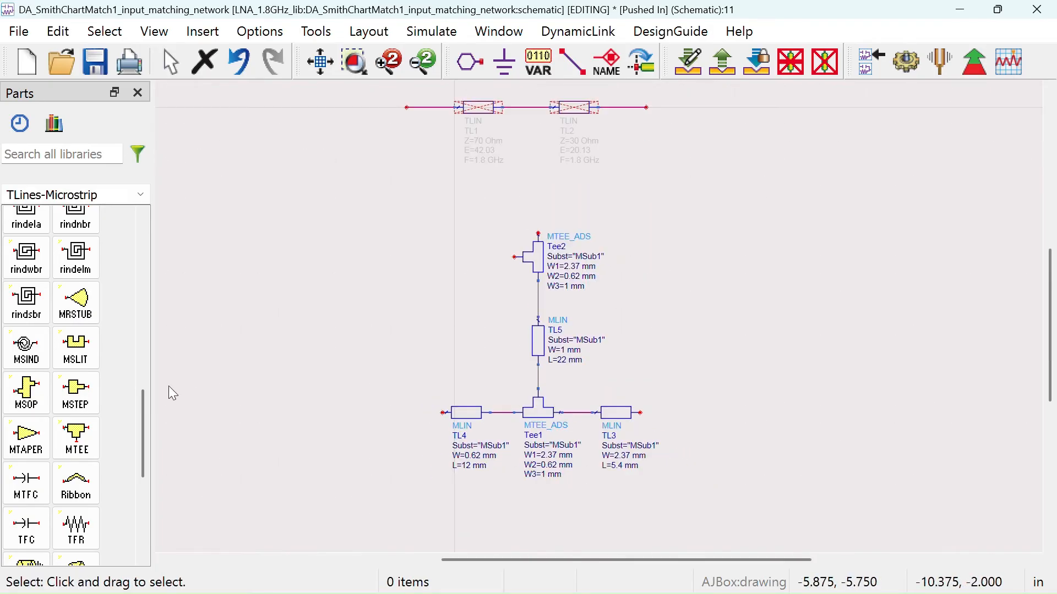
left_click_drag(144, 399, 146, 226)
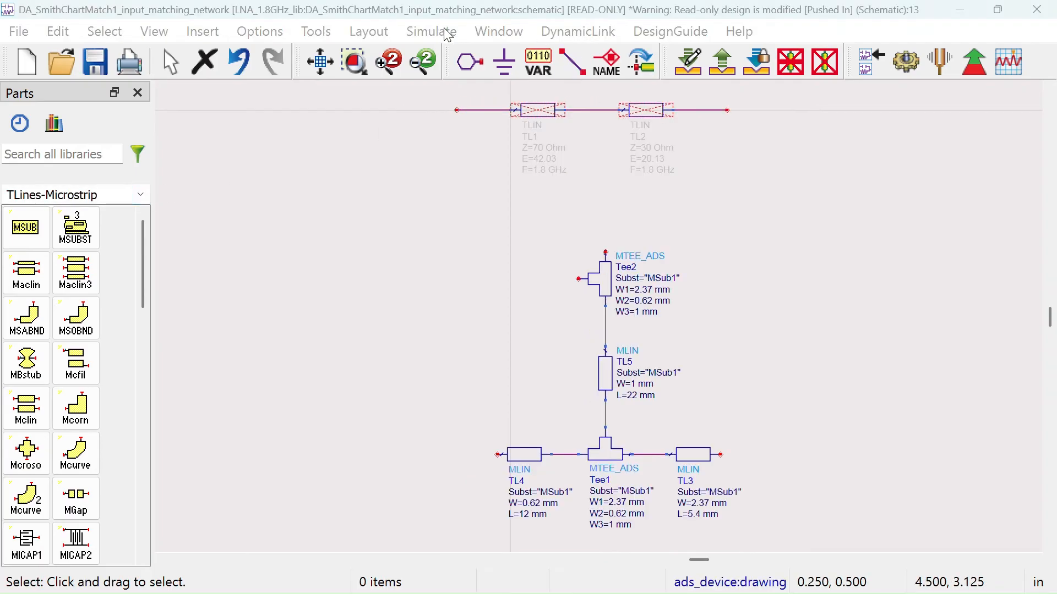
left_click_drag(423, 344, 379, 270)
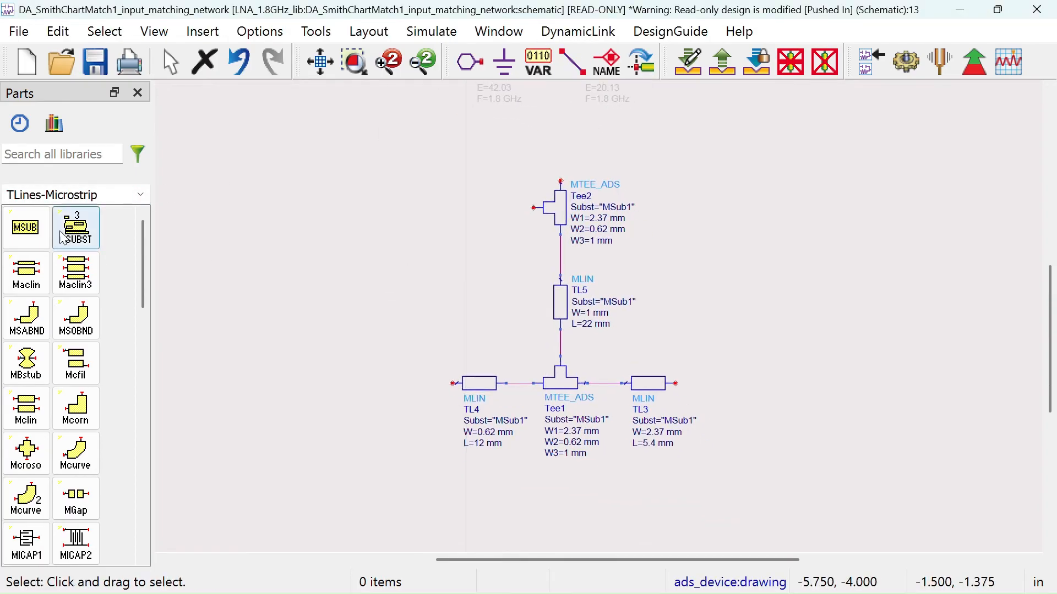
left_click(26, 227)
right_click(302, 218)
left_click(329, 229)
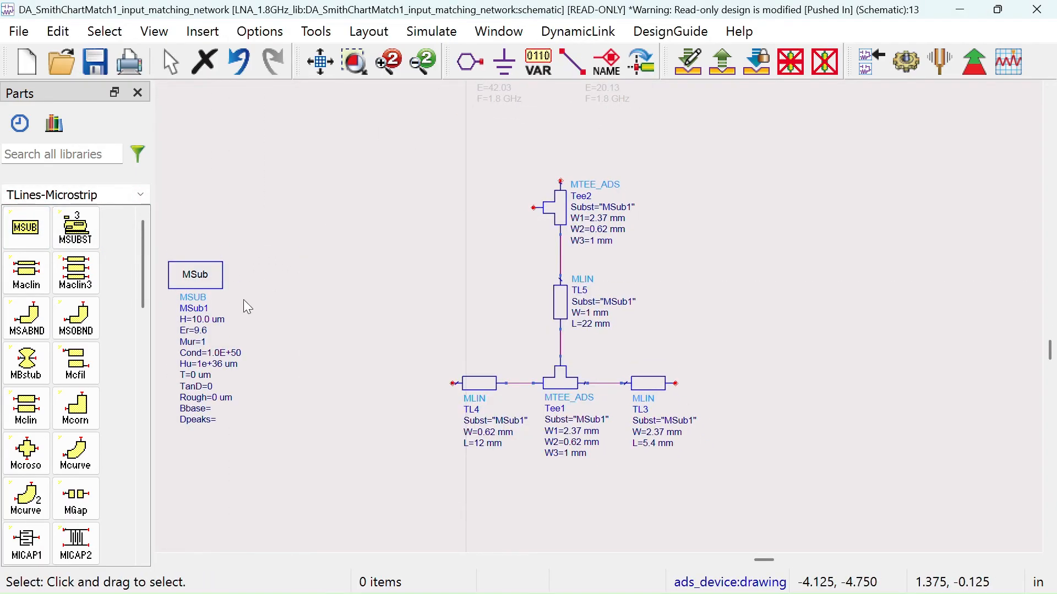
- Change the unit of MSub1's substrate height H to mm
double_click(201, 319)
left_click(295, 324)
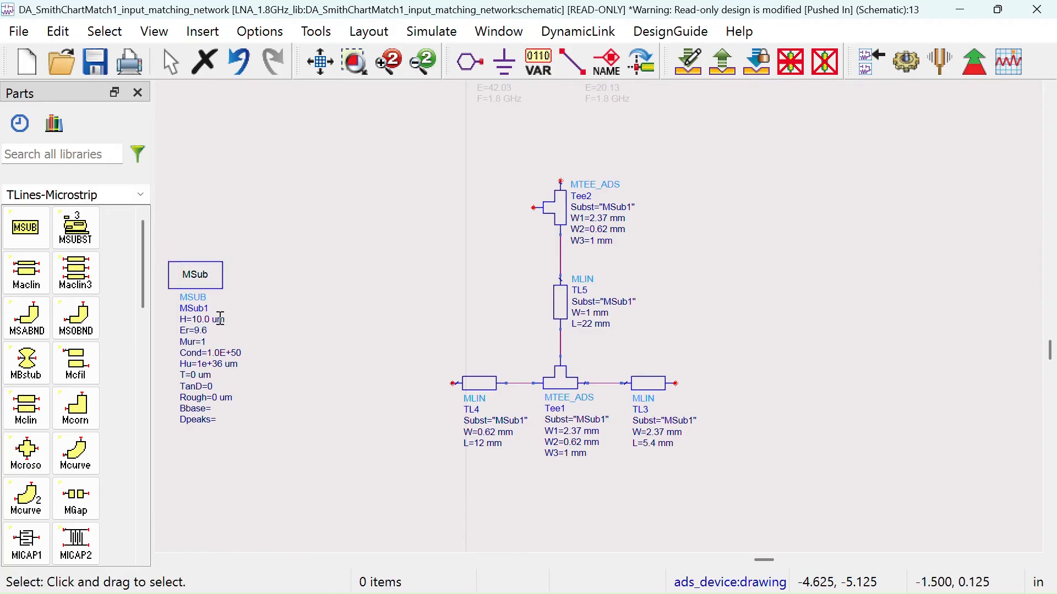
scroll(219, 322, "up", 2)
double_click(505, 318)
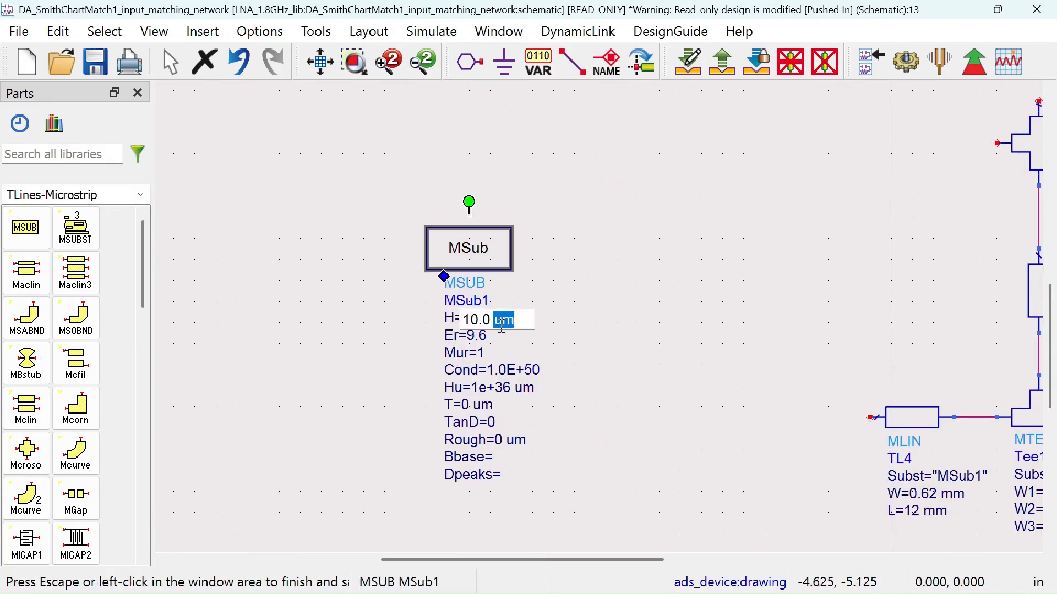
type("mm")
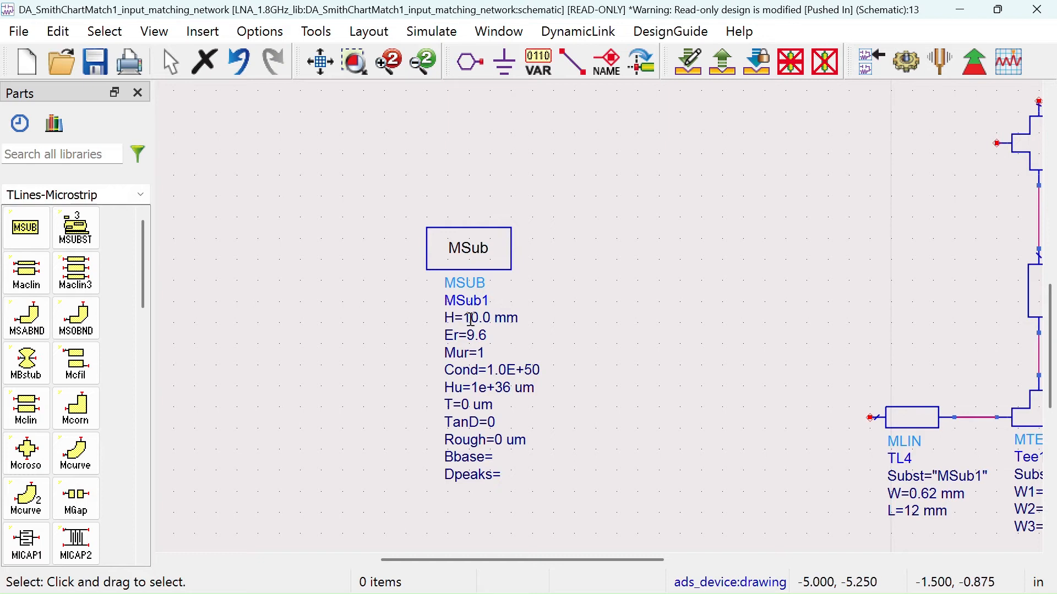
- Set MSub1's substrate height H to 0.508 mm and its dielectric constant Er to 3.55
double_click(474, 318)
type("0.508")
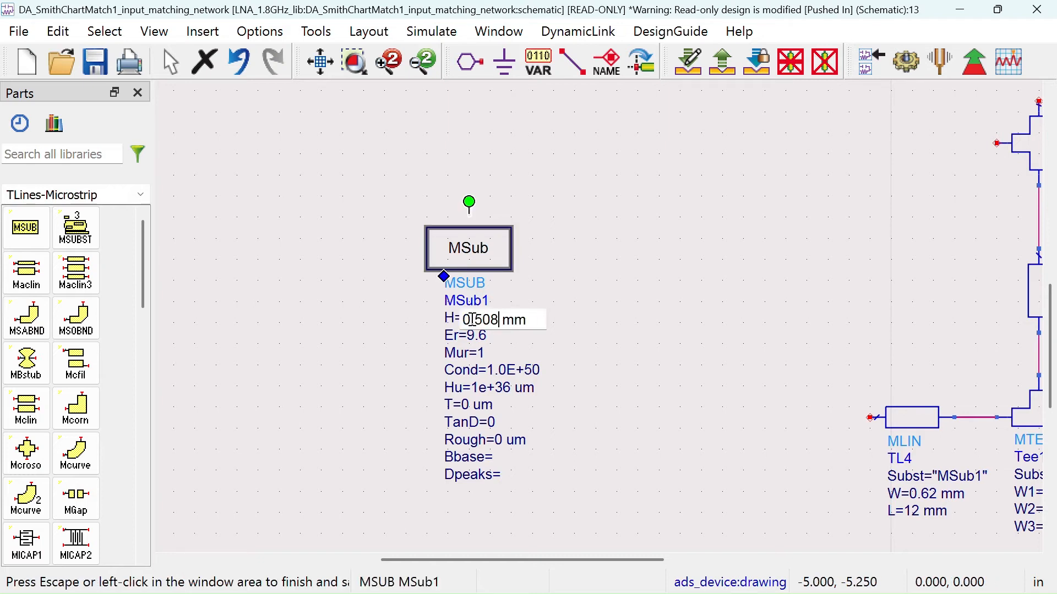
left_click(557, 288)
double_click(476, 336)
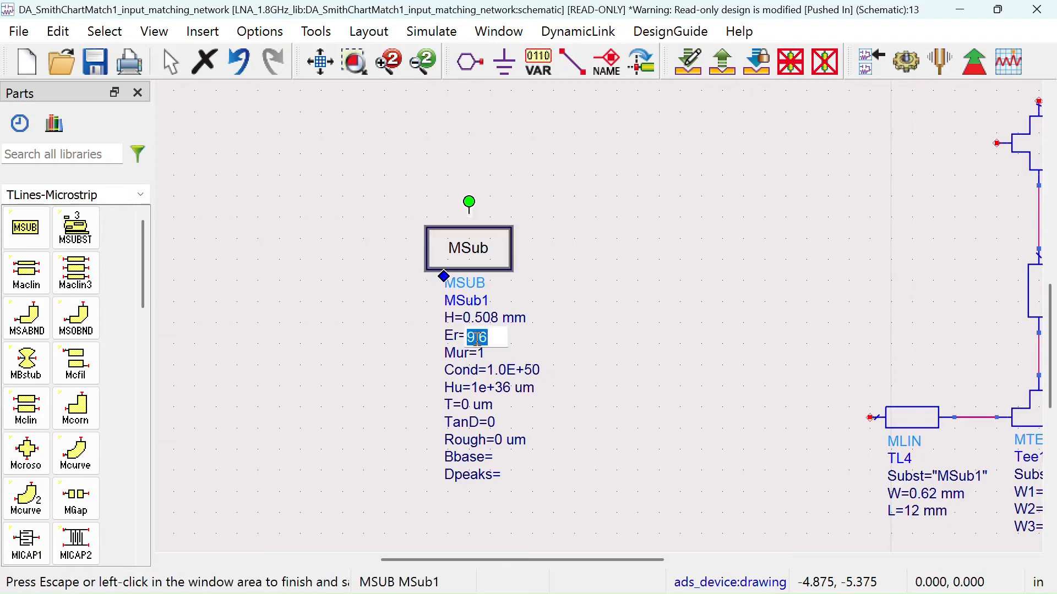
type("3.55")
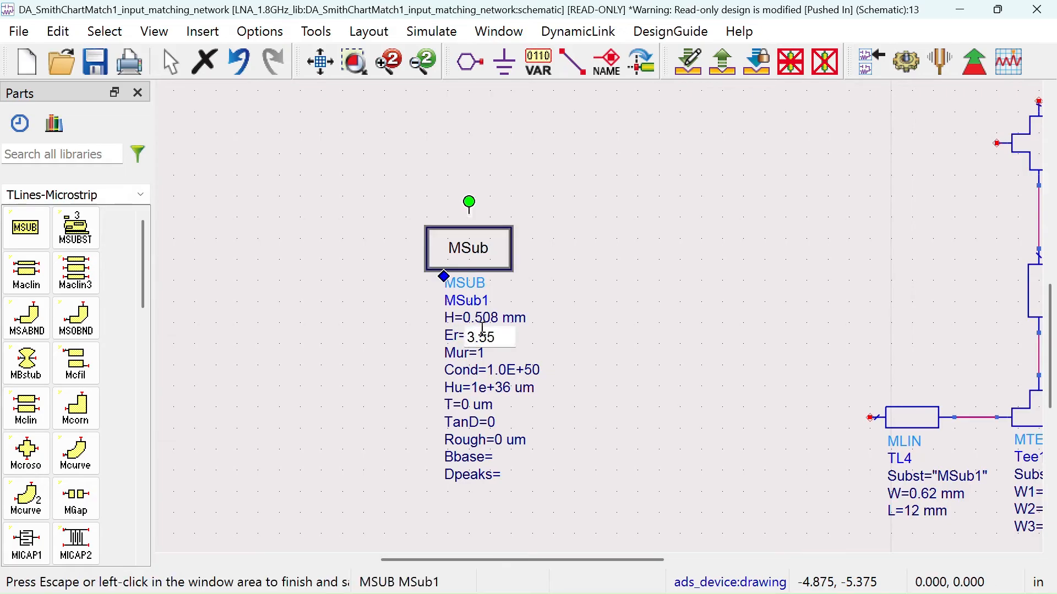
left_click(569, 241)
- Place two lumped capacitors, one on Tee2's branch port and one on the free end of TL4
scroll(626, 320, "down", 2)
left_click_drag(625, 320, 385, 286)
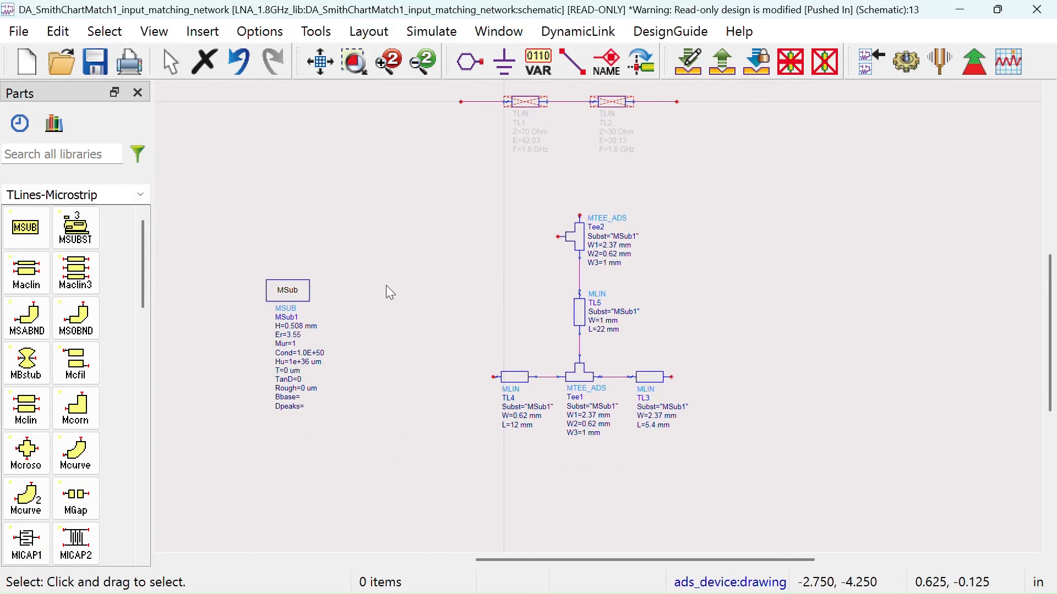
left_click(144, 196)
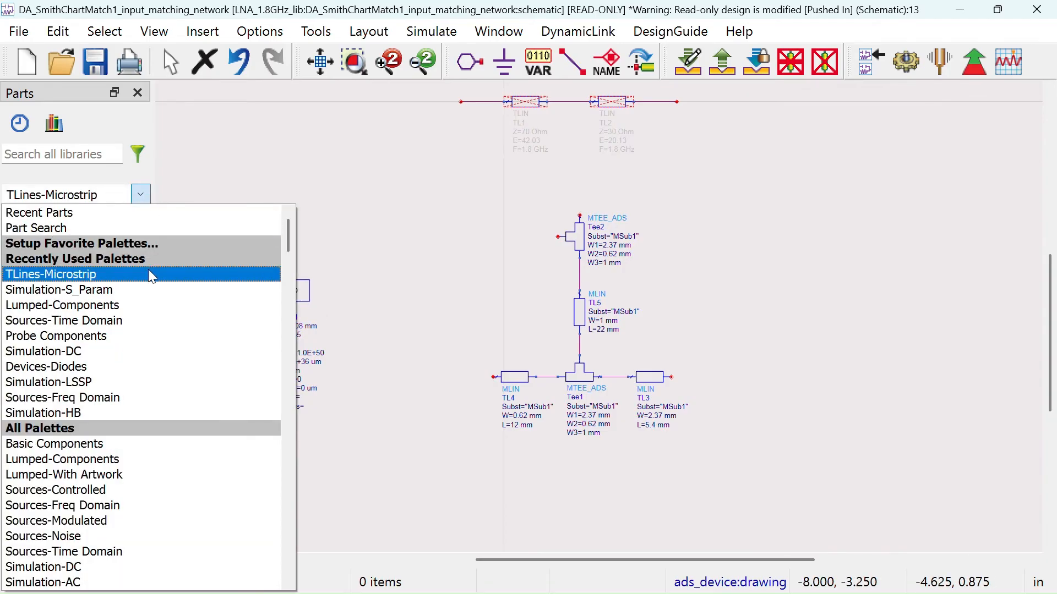
left_click(117, 459)
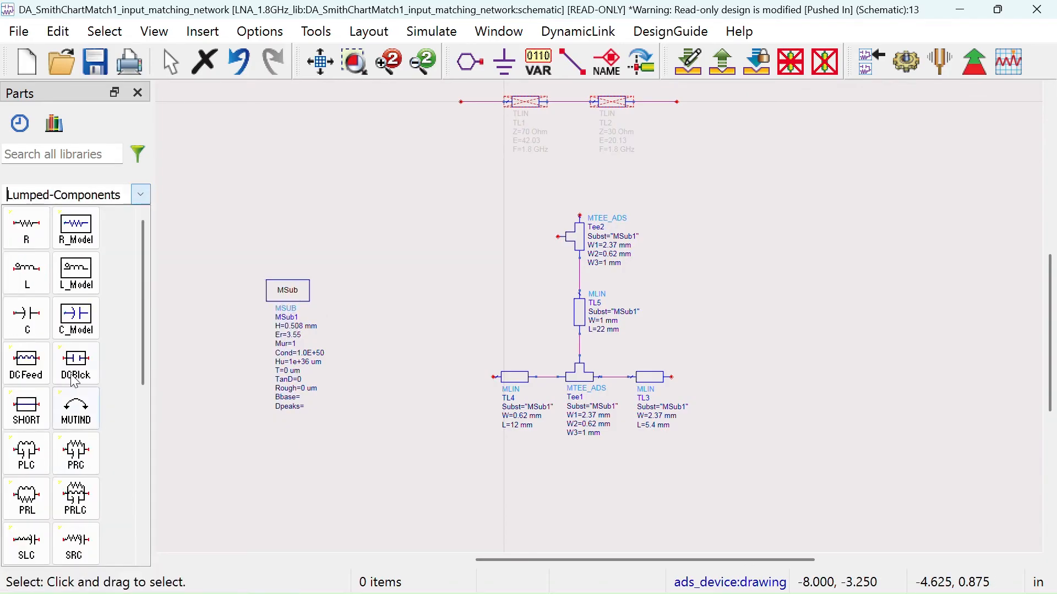
left_click(27, 318)
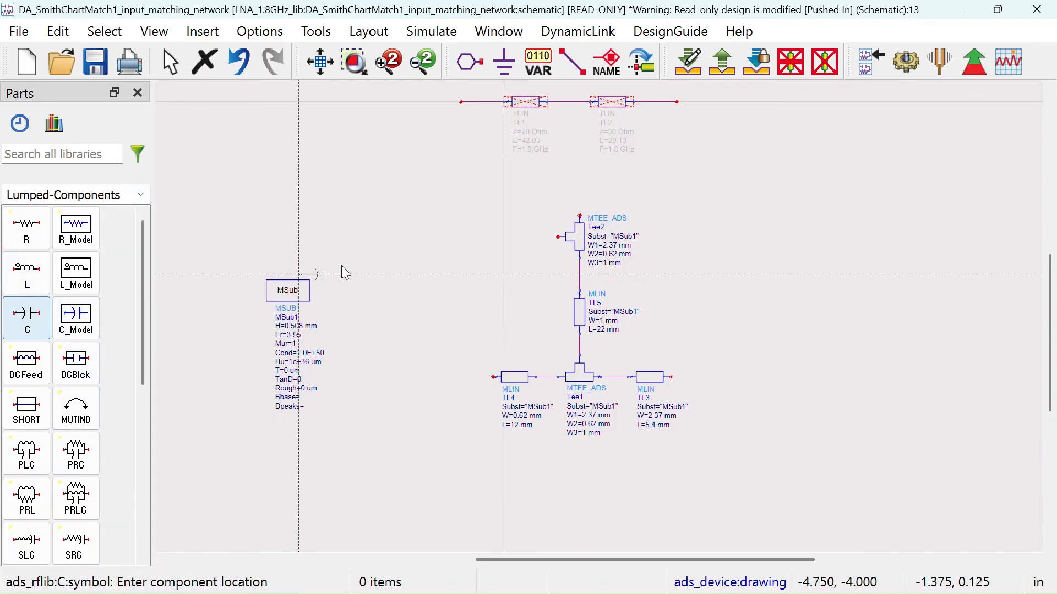
left_click(516, 237)
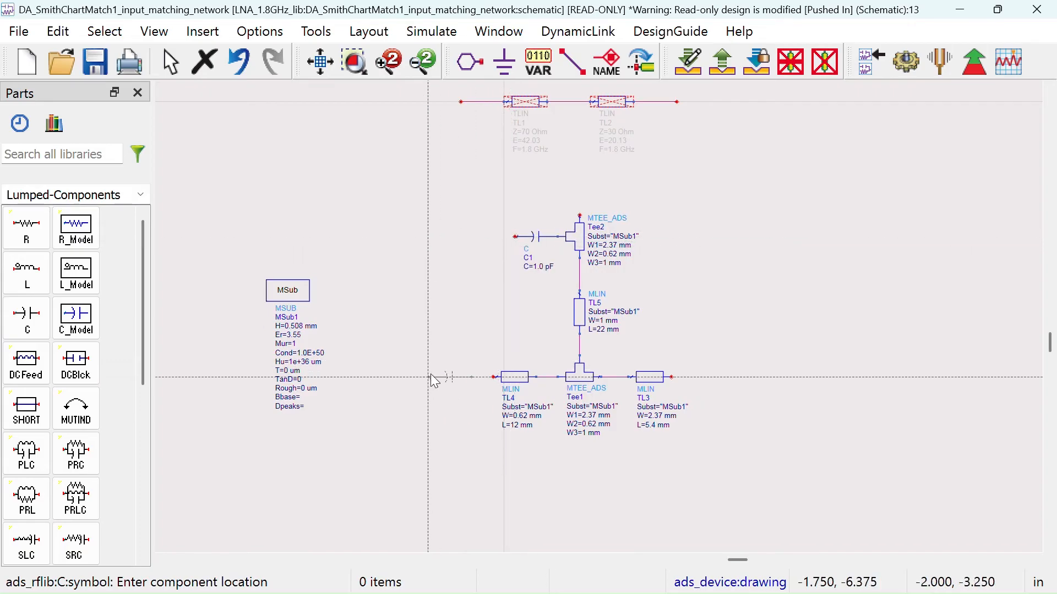
left_click(450, 377)
right_click(439, 242)
left_click(498, 250)
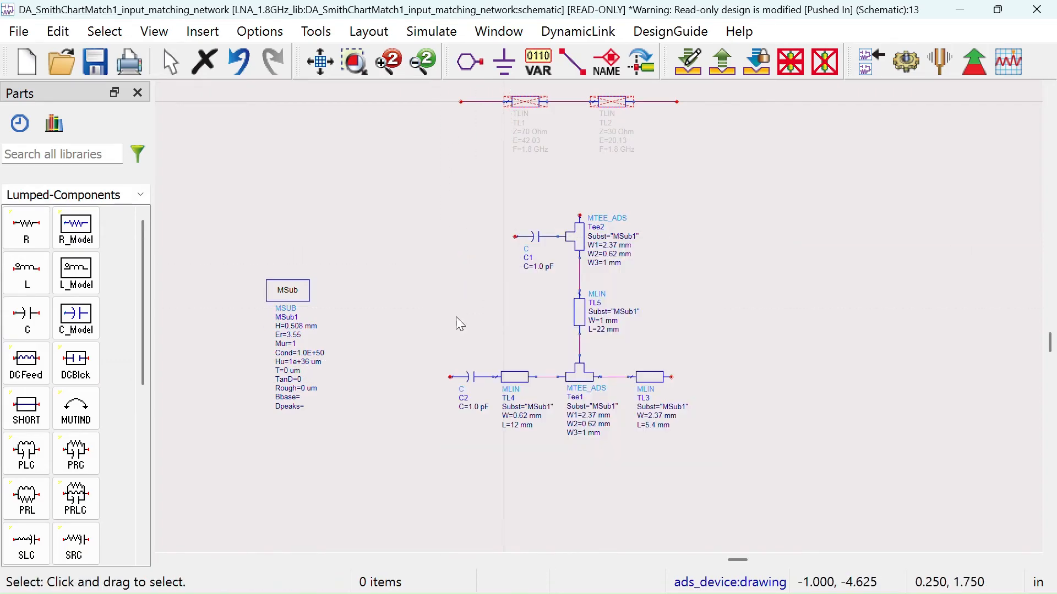
- Move capacitor C2 slightly away from TL4, leaving a wire between them
left_click(455, 377)
key("m")
left_click_drag(444, 375, 444, 375)
left_click(434, 291)
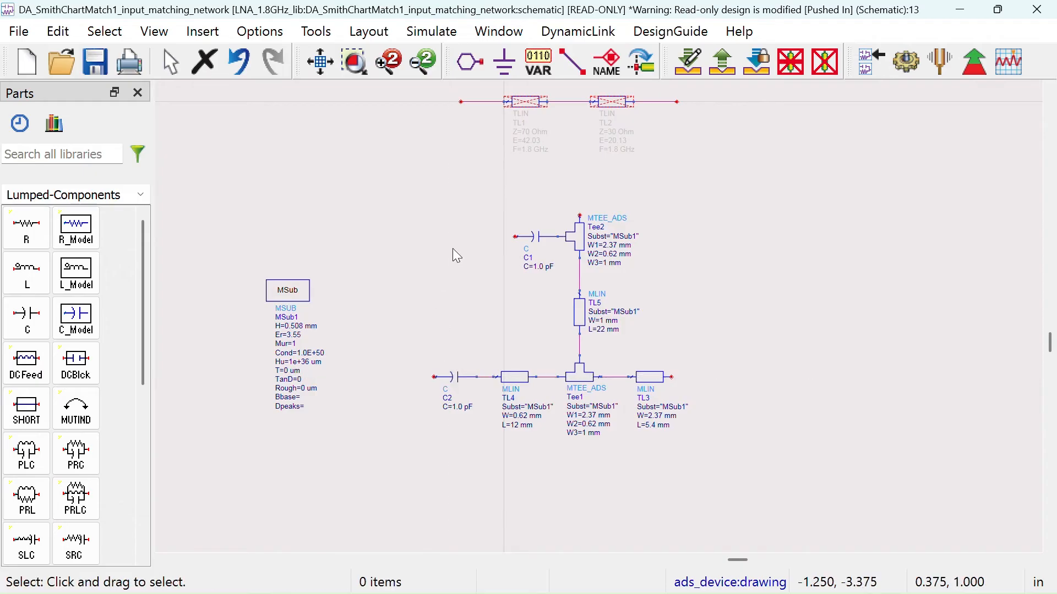
- Set capacitor C1 to 1 nF and capacitor C2 to 100 pF
scroll(574, 291, "up", 1)
scroll(578, 295, "up", 1)
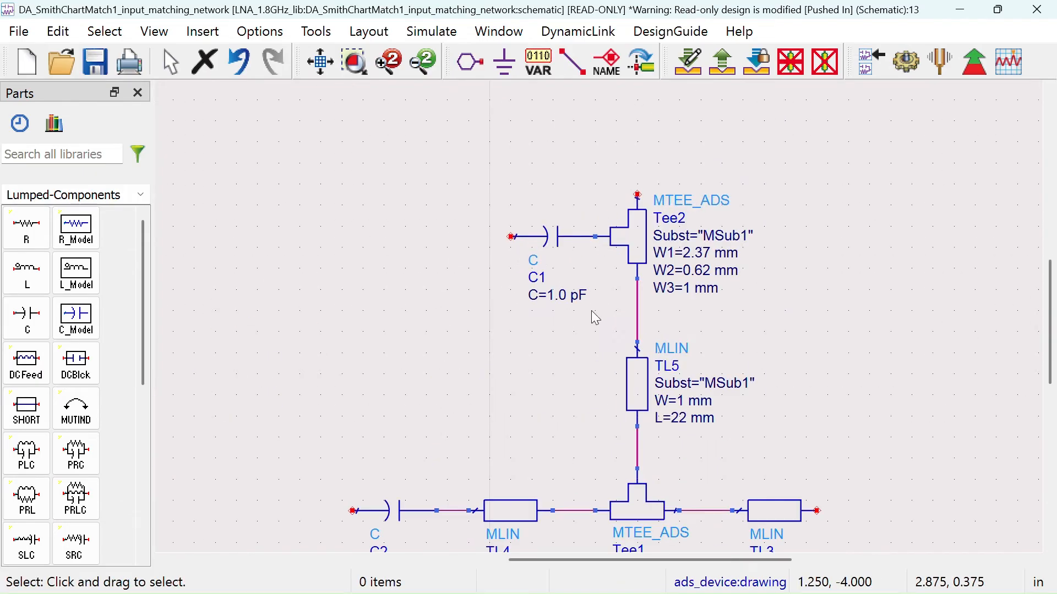
double_click(559, 297)
type("1")
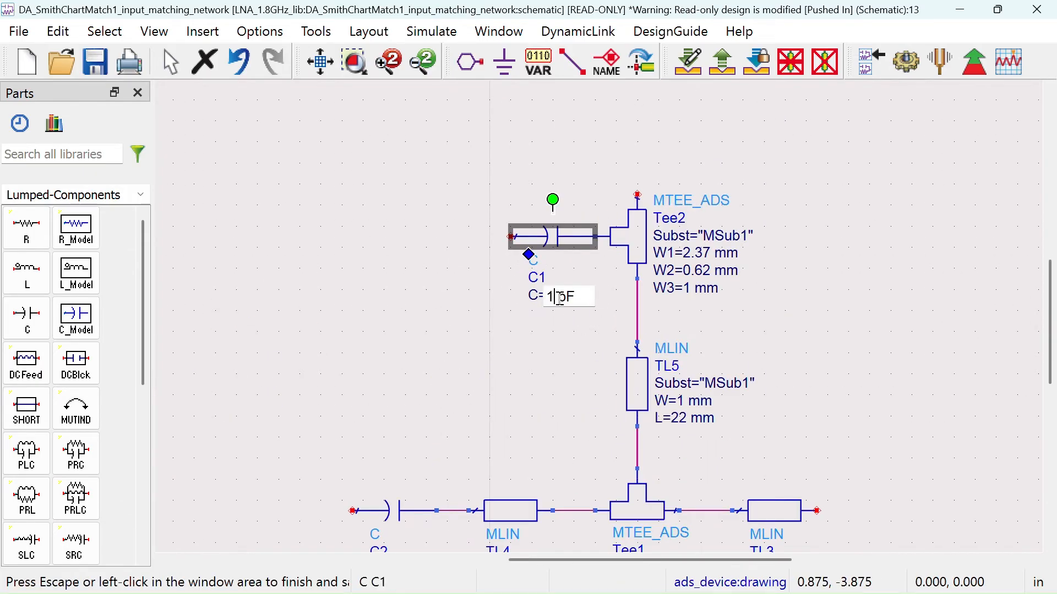
left_click(386, 311)
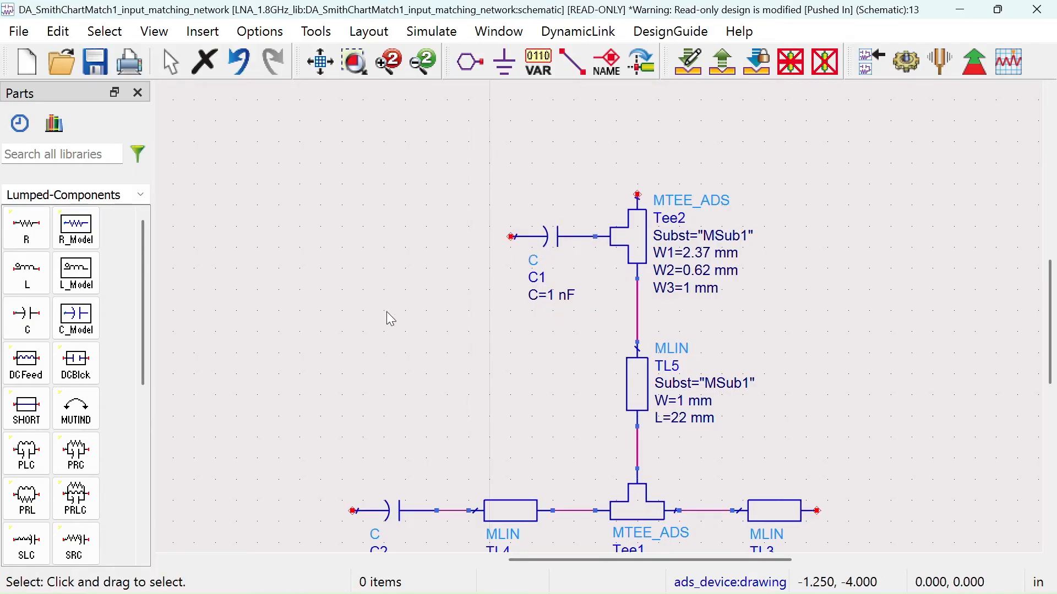
scroll(574, 316, "down", 2)
scroll(553, 385, "up", 2)
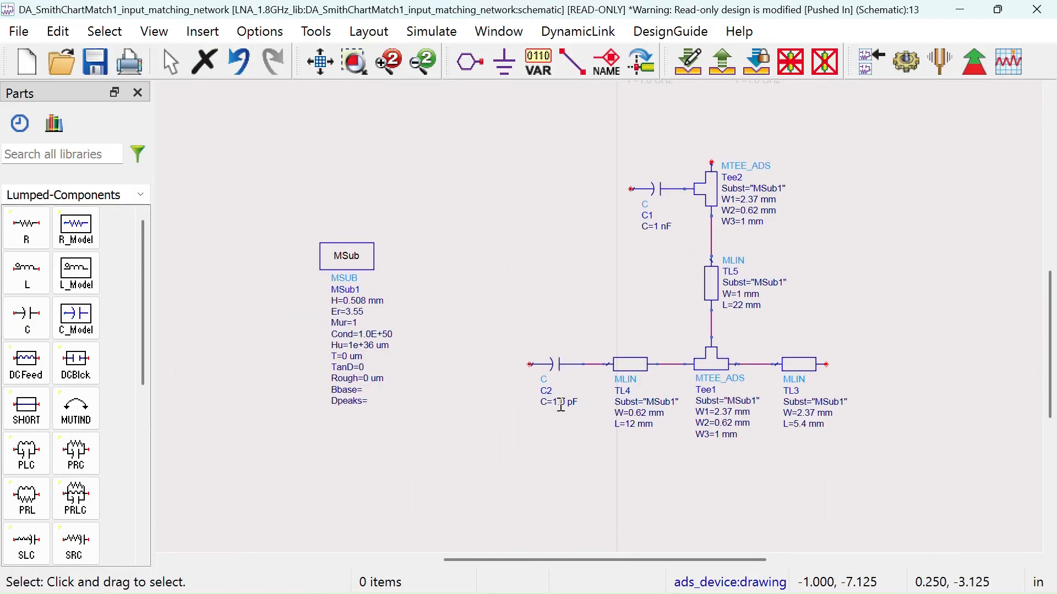
double_click(559, 401)
type("100 pF")
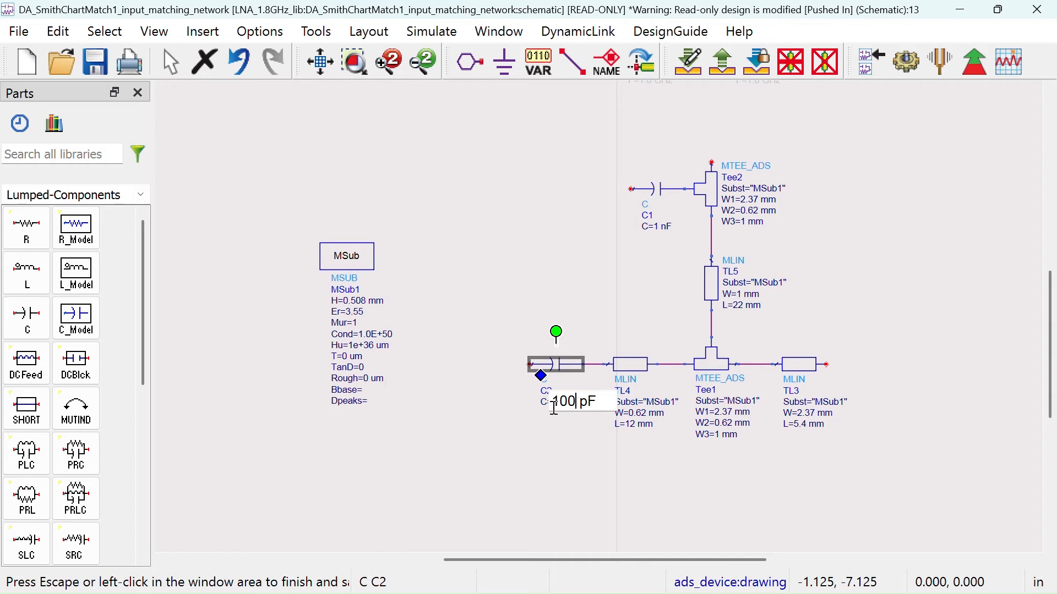
left_click(537, 270)
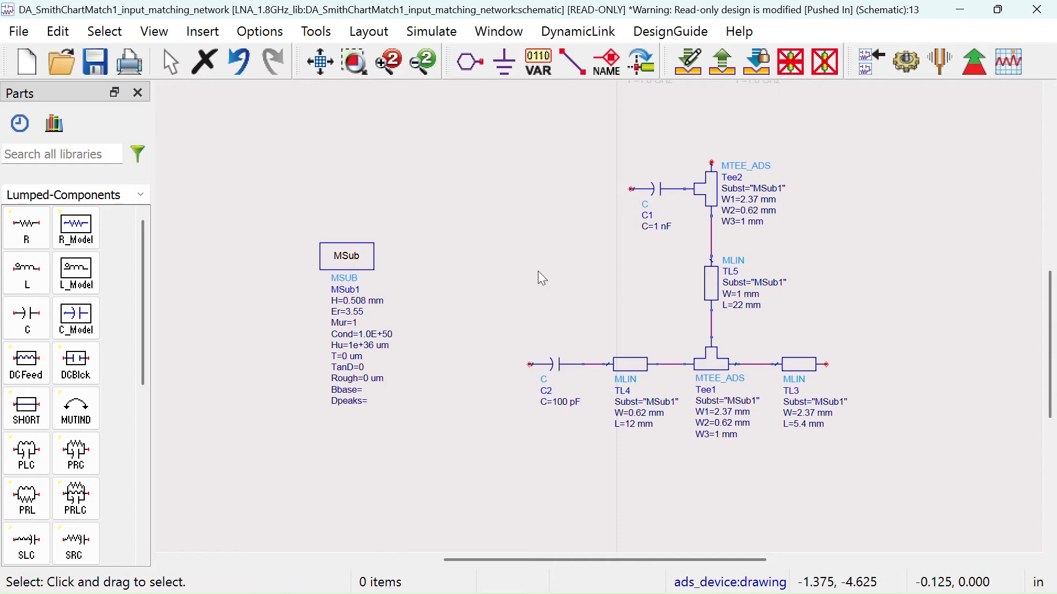
left_click(612, 369)
key("ctrl+c")
key("ctrl+v")
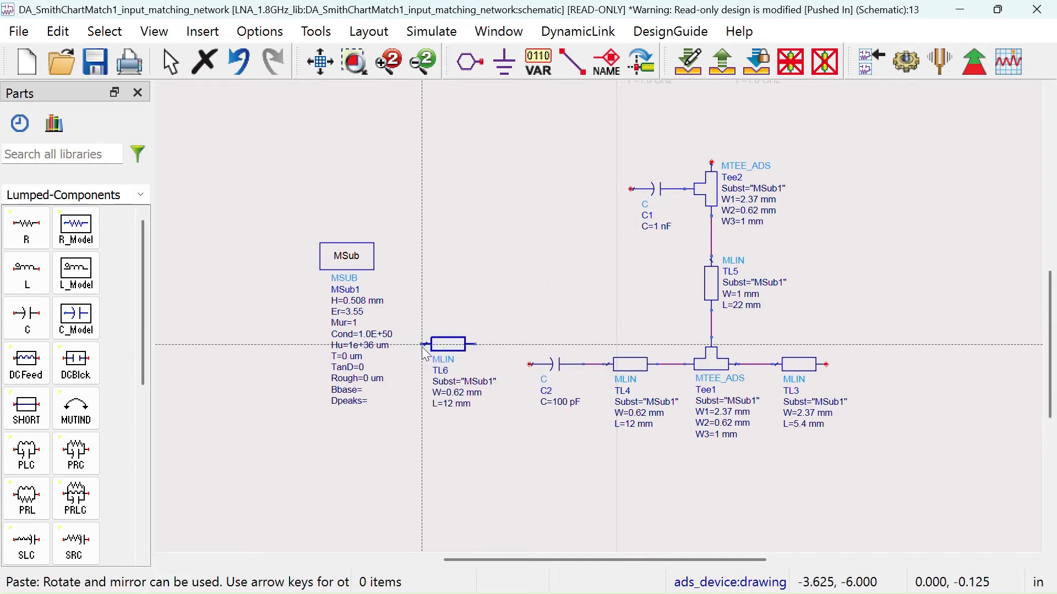
key("Escape")
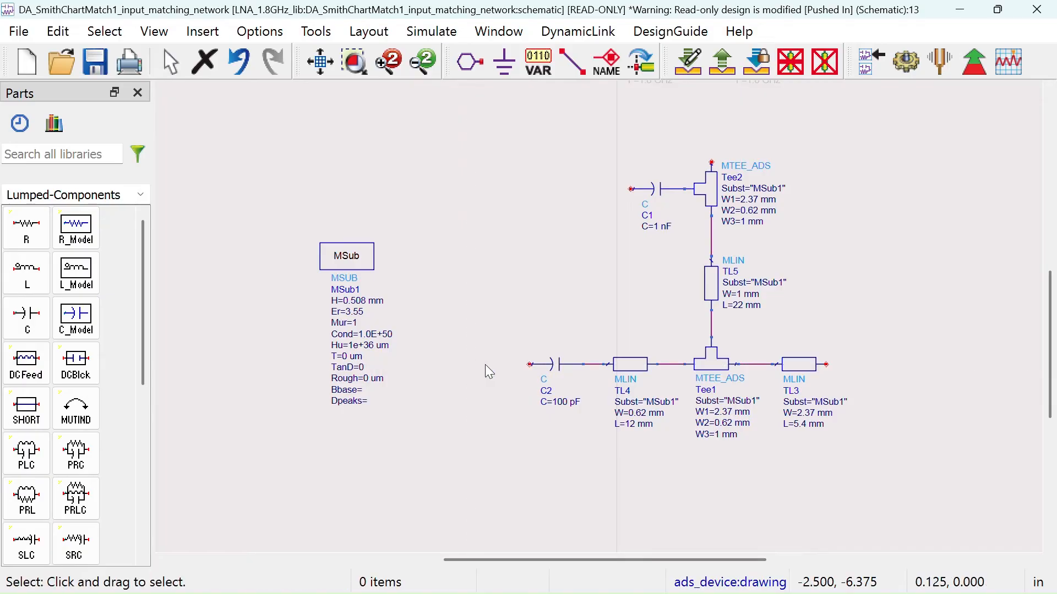
- Duplicate microstrip line TL4 and place the copy on C2's free end, spaced apart by a connecting wire
left_click(633, 370)
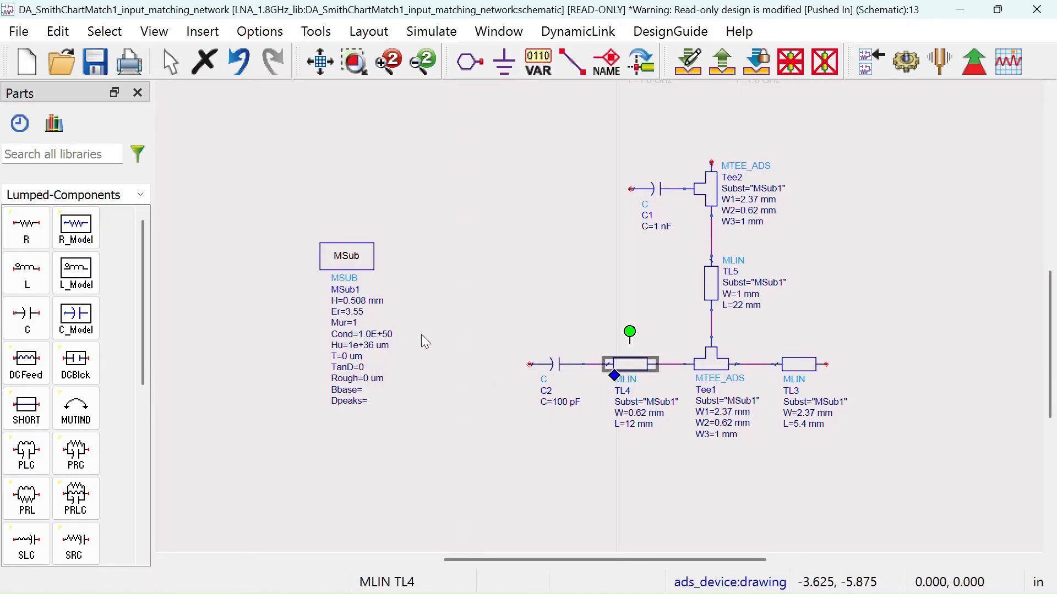
key("ctrl+v")
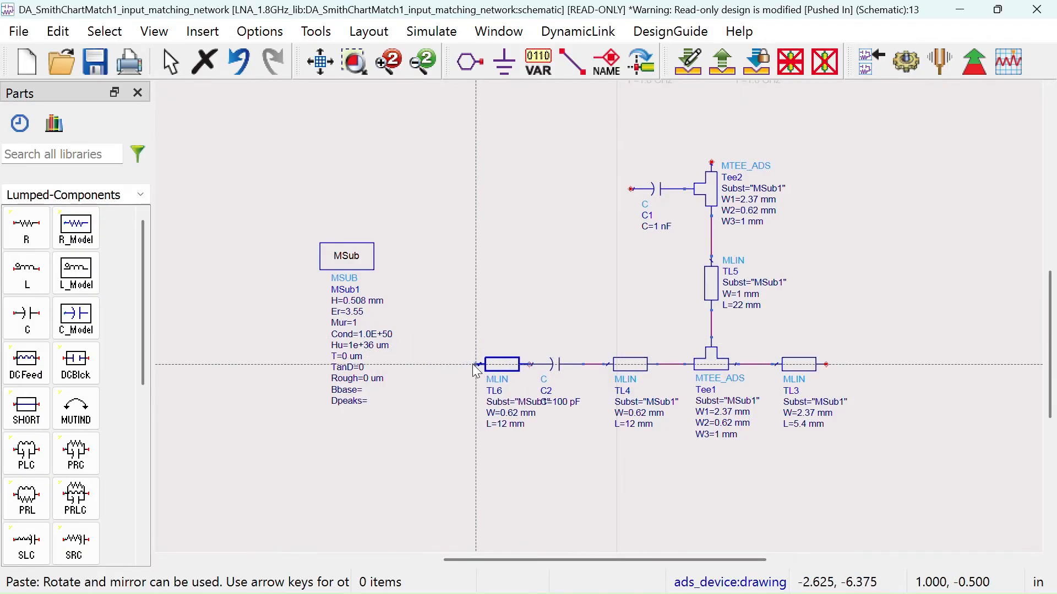
left_click(473, 364)
left_click_drag(501, 367, 461, 368)
- Set microstrip line TL6's width W to 1.1 mm and length L to 2 mm
double_click(471, 413)
type("1")
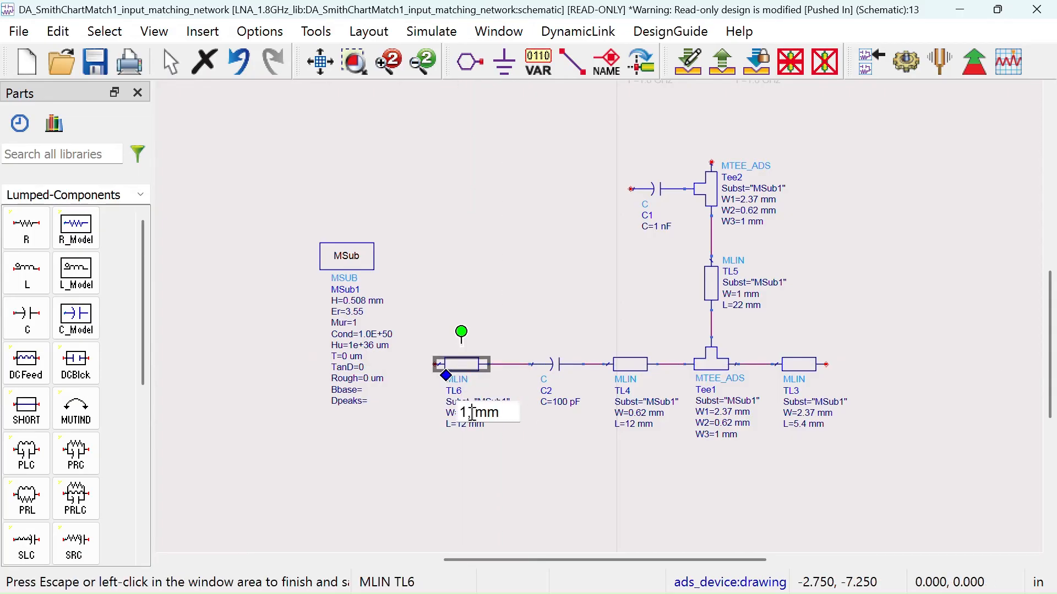
type(".1")
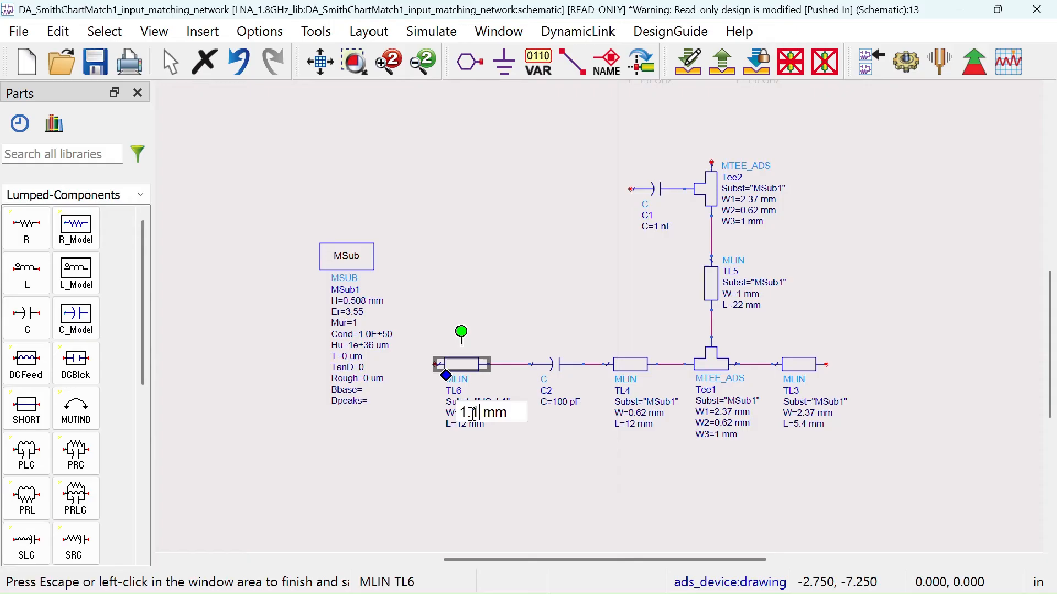
left_click(491, 469)
double_click(464, 424)
type("2")
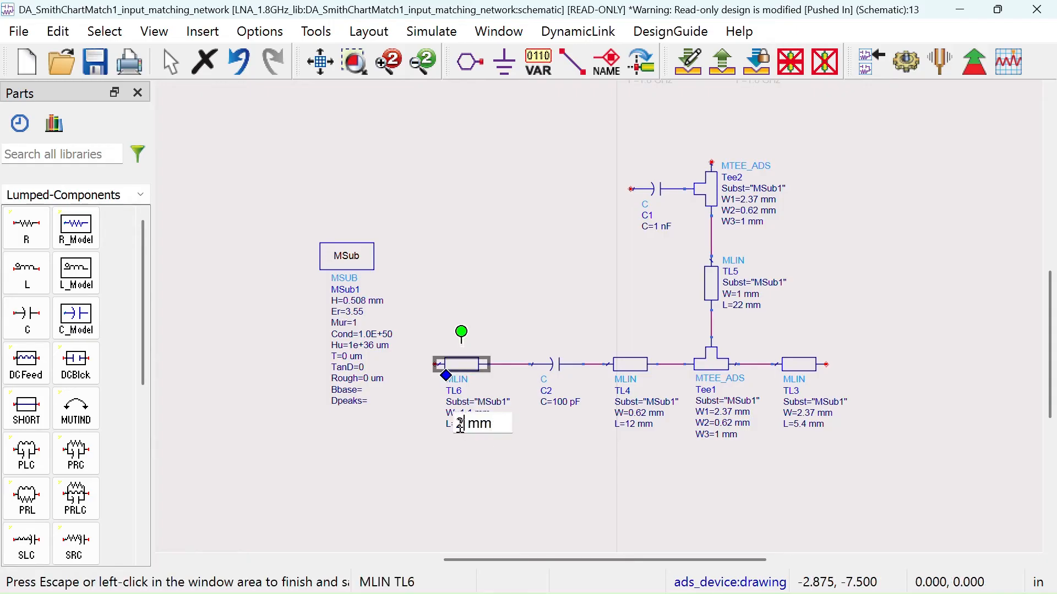
left_click(516, 464)
- Move the MSub1 substrate block to the upper right of the microstrip network
scroll(641, 215, "down", 2)
left_click_drag(653, 217, 617, 247)
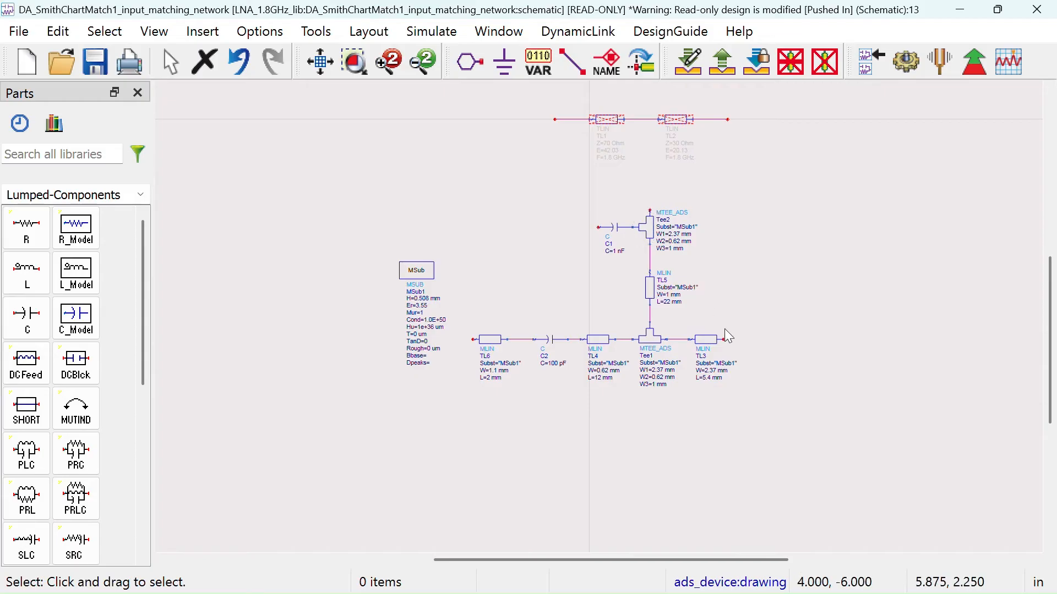
left_click_drag(416, 270, 793, 171)
left_click(737, 160)
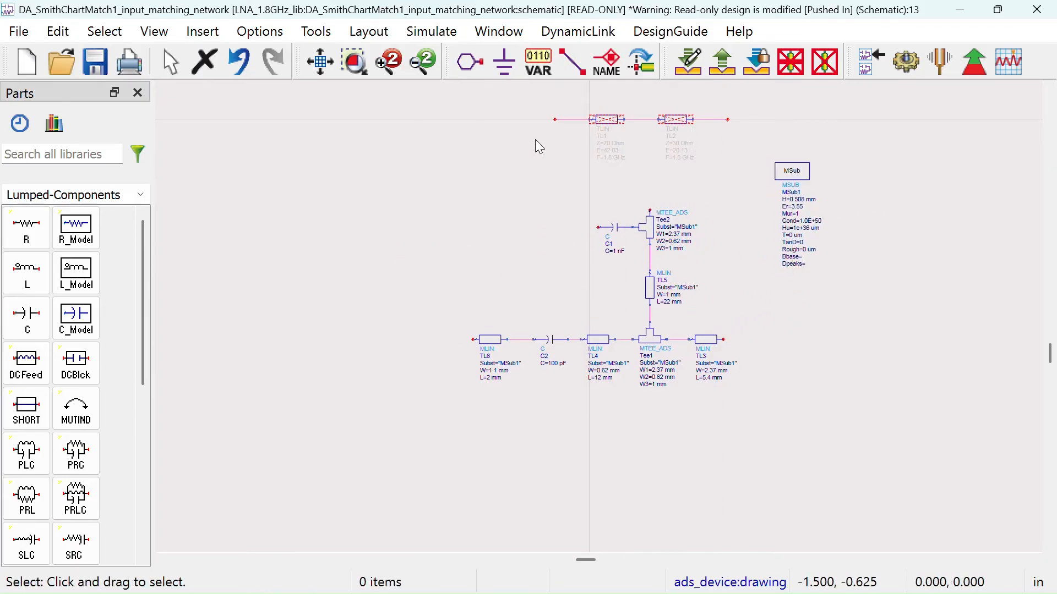
left_click(470, 62)
key("Escape")
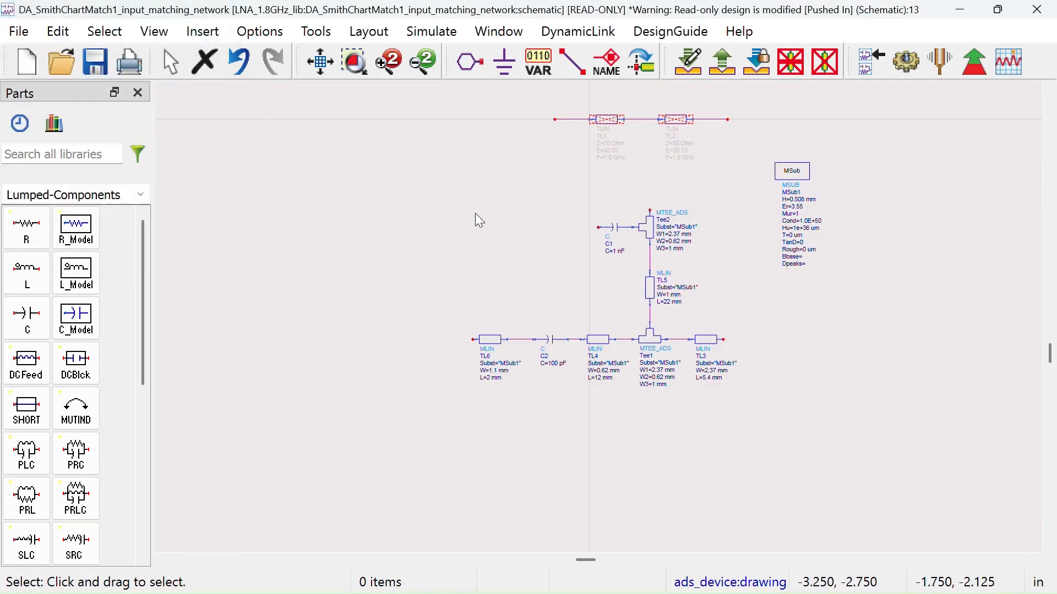
scroll(603, 278, "up", 1)
left_click_drag(756, 350, 718, 302)
left_click(141, 194)
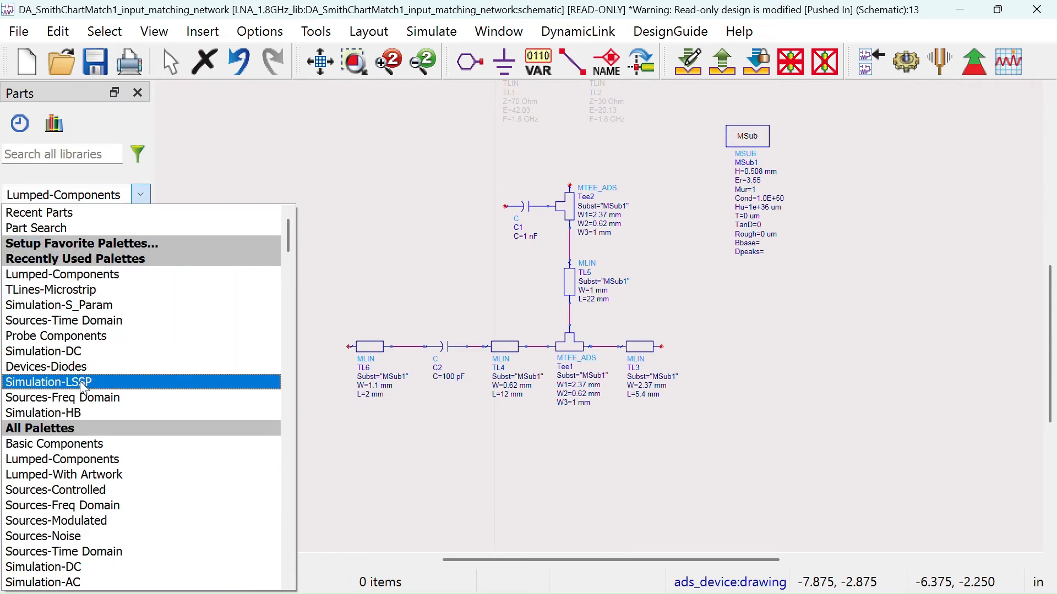
scroll(82, 387, "down", 1)
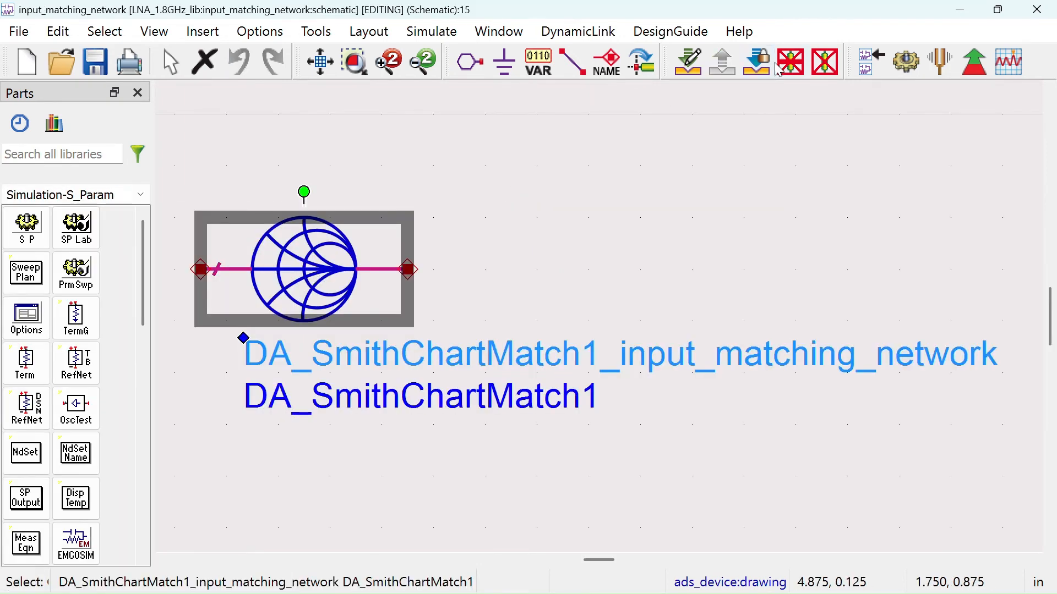
- Copy the entire schematic inside the DA_SmithChartMatch1 component, then close its window
left_click(755, 74)
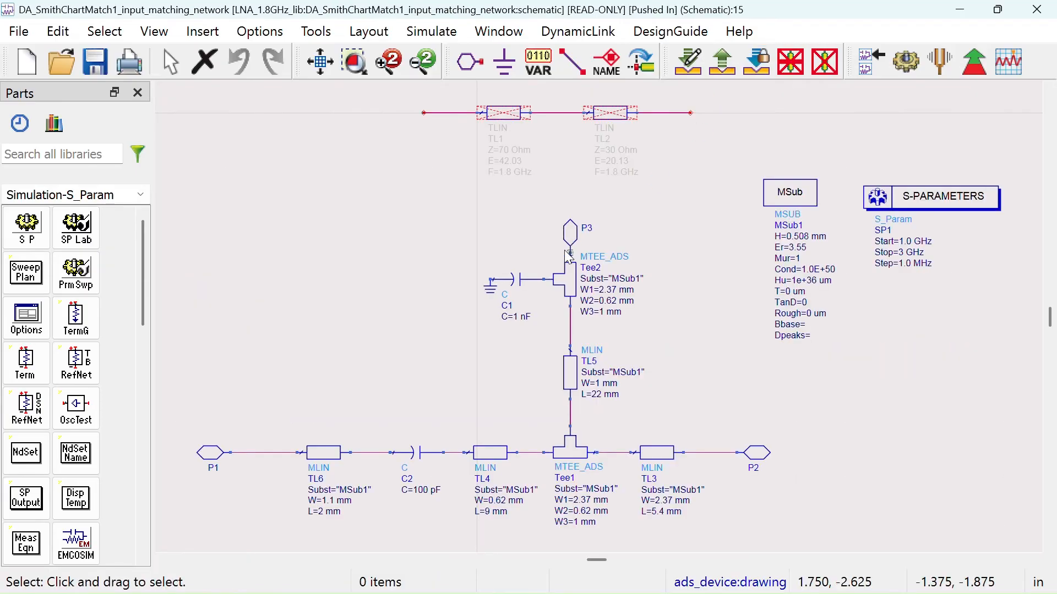
key("ctrl+a")
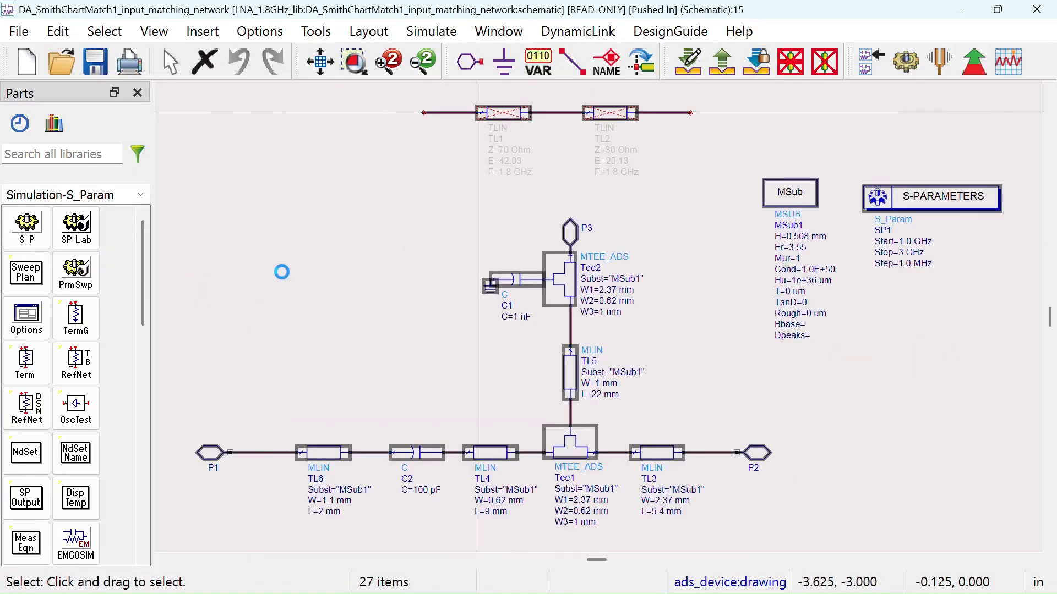
left_click(1046, 13)
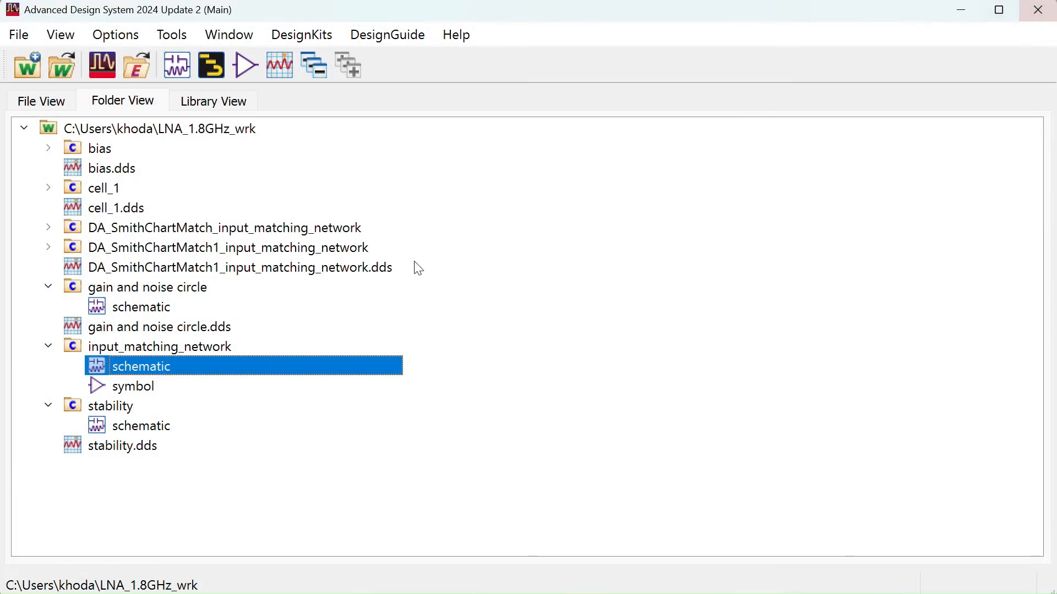
- Create a new schematic in a cell named input_model in LNA_1.8GHz_lib
left_click(176, 74)
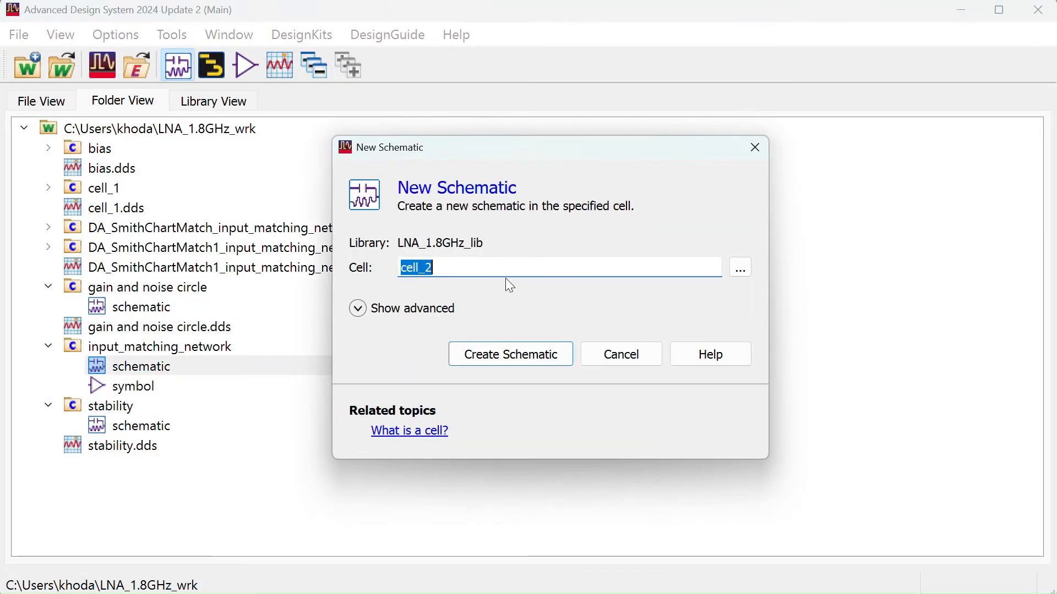
type("inp")
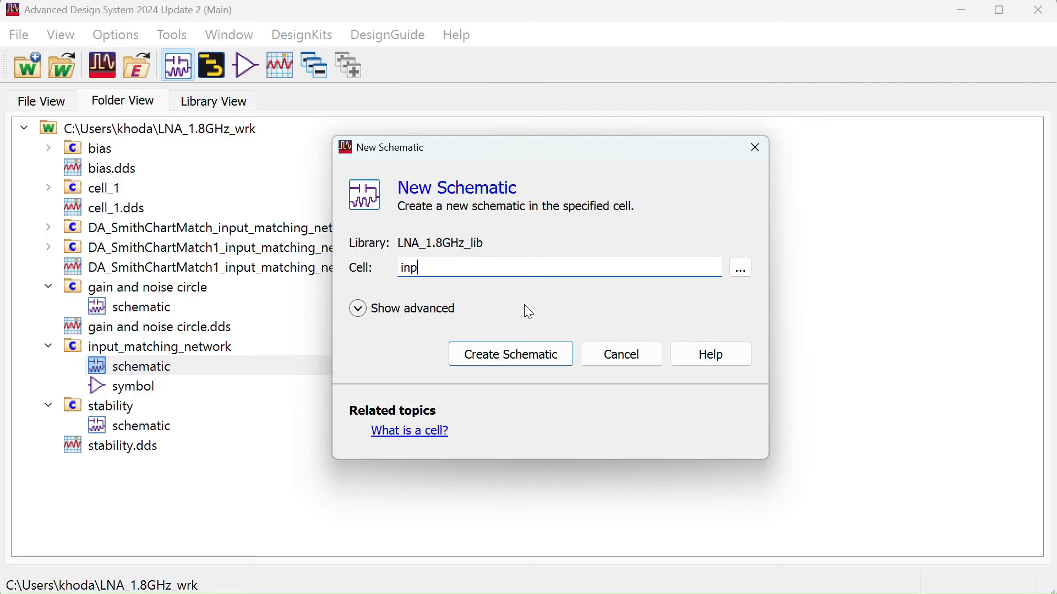
type("ut_model")
left_click(528, 352)
- Paste the copied microstrip matching network into the input_model schematic
key("ctrl+v")
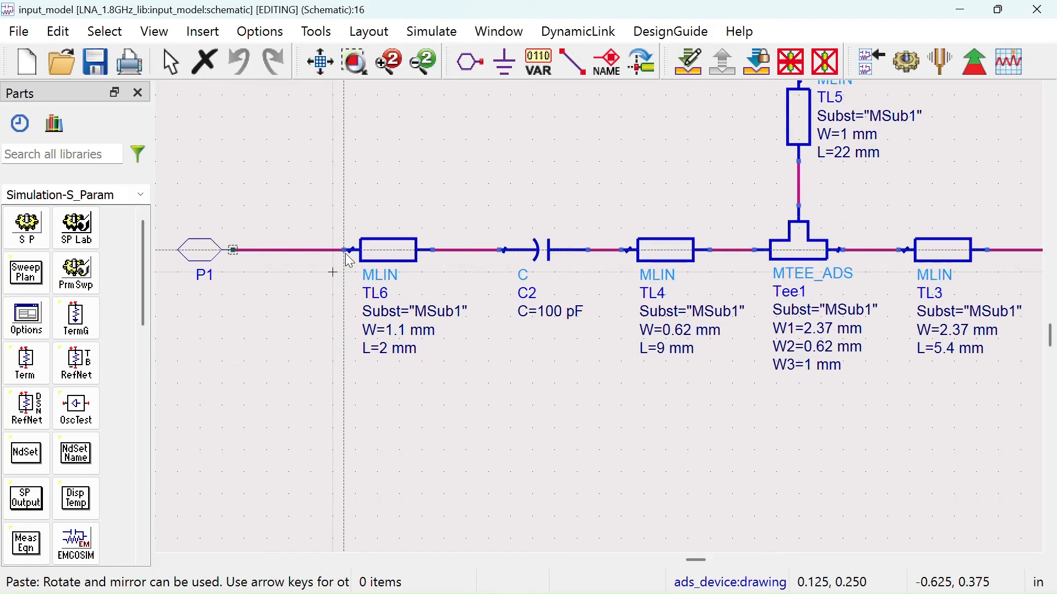
left_click(292, 266)
left_click(176, 124)
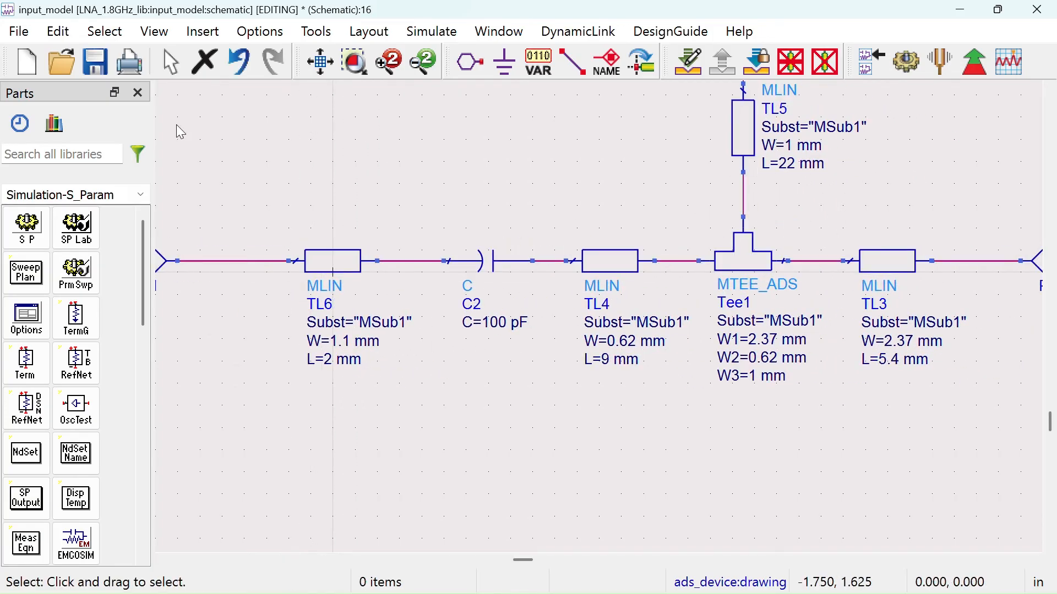
- Save and close the input_model schematic, and create a new symbol in the input_model cell
left_click(95, 62)
left_click(1037, 9)
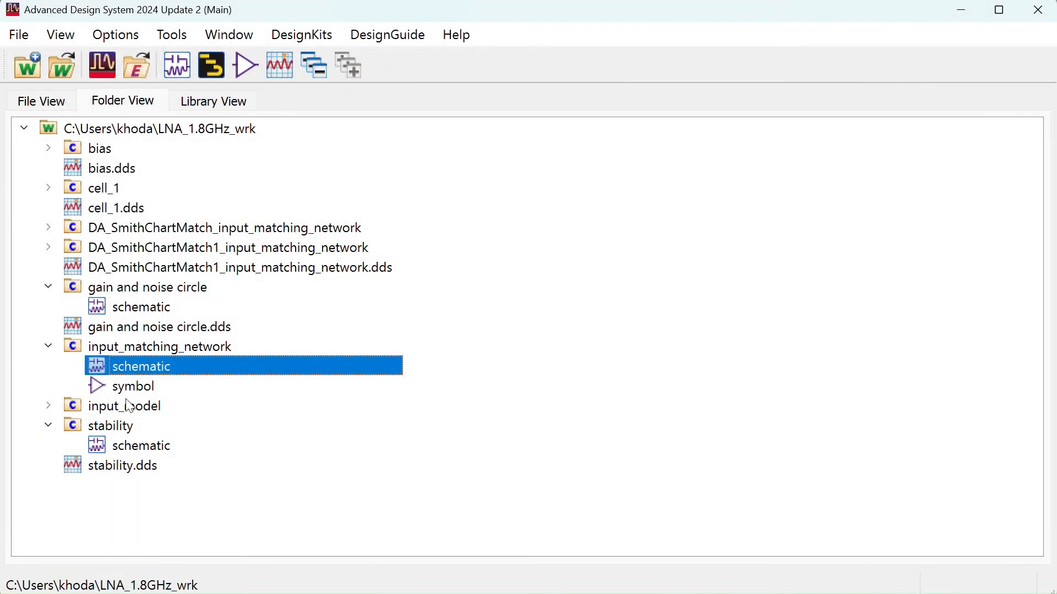
right_click(124, 404)
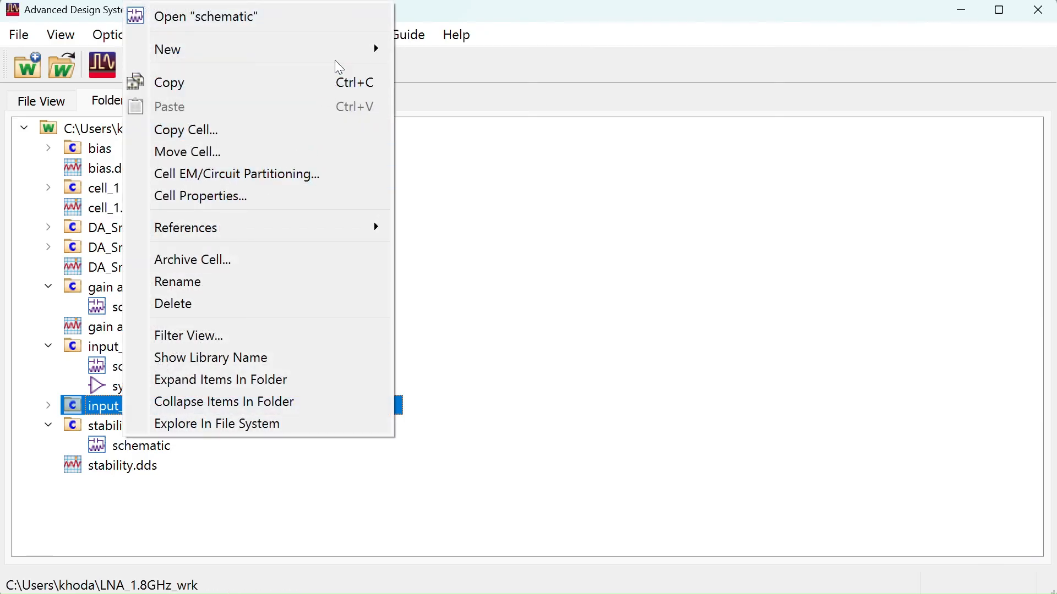
mouse_move(341, 50)
left_click(455, 98)
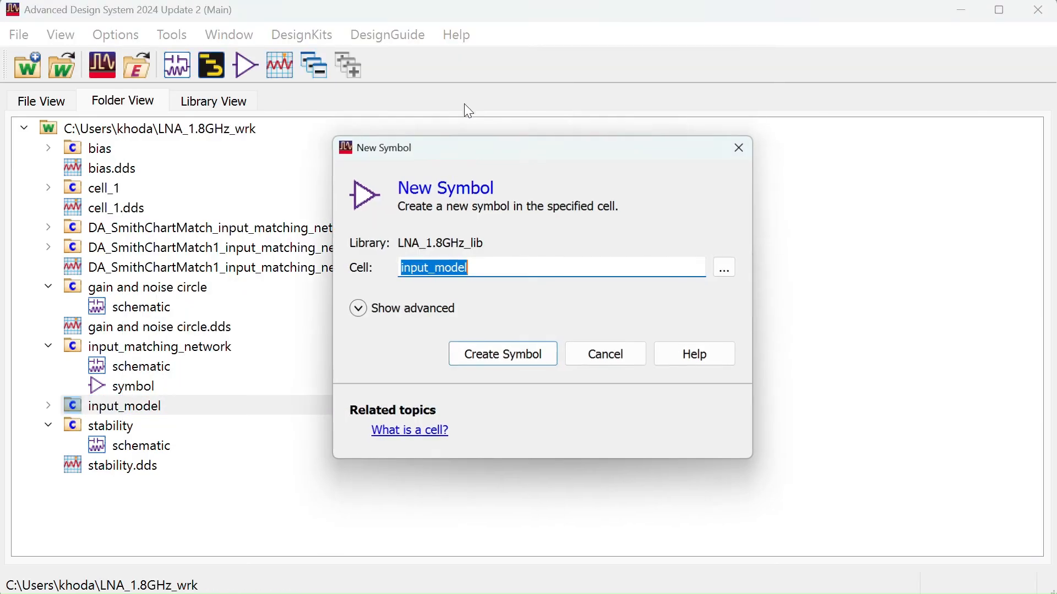
left_click(491, 354)
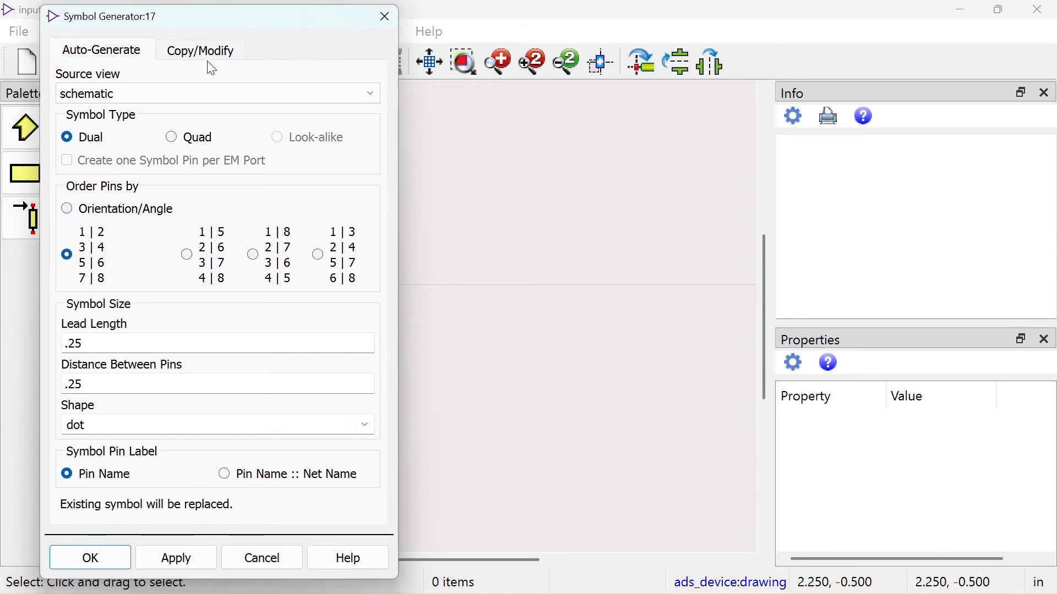
- Auto-generate a Dual symbol from the schematic view, then save and close the symbol
left_click(90, 551)
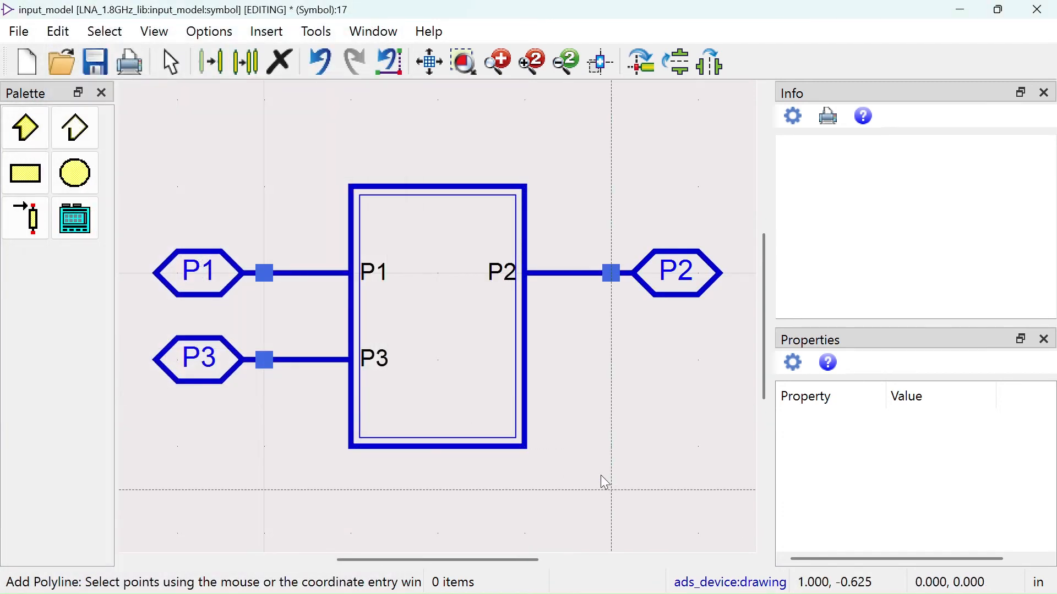
left_click(611, 490)
key("Escape")
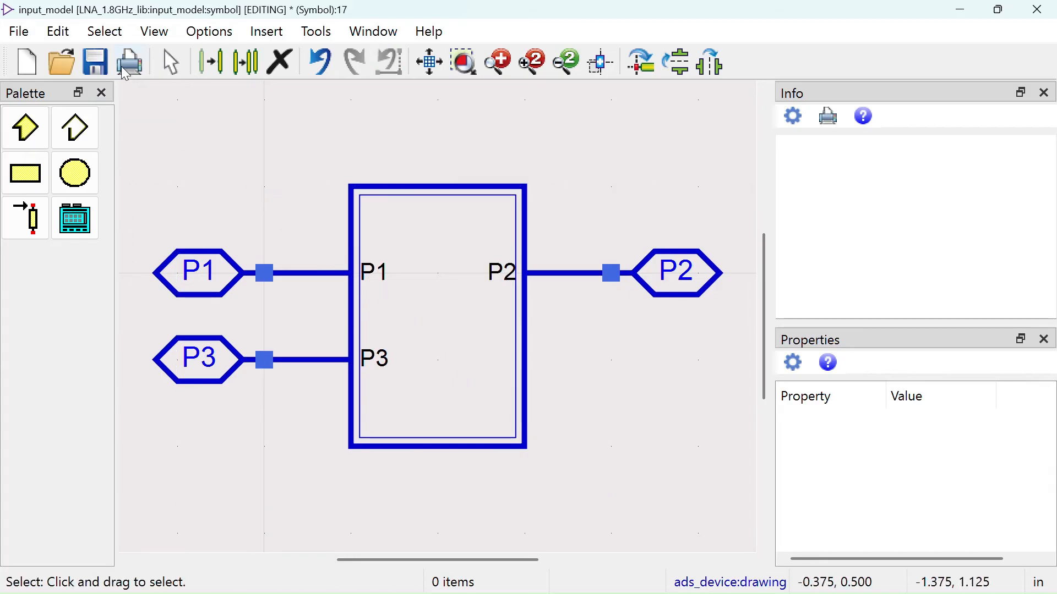
left_click(95, 62)
left_click(1037, 10)
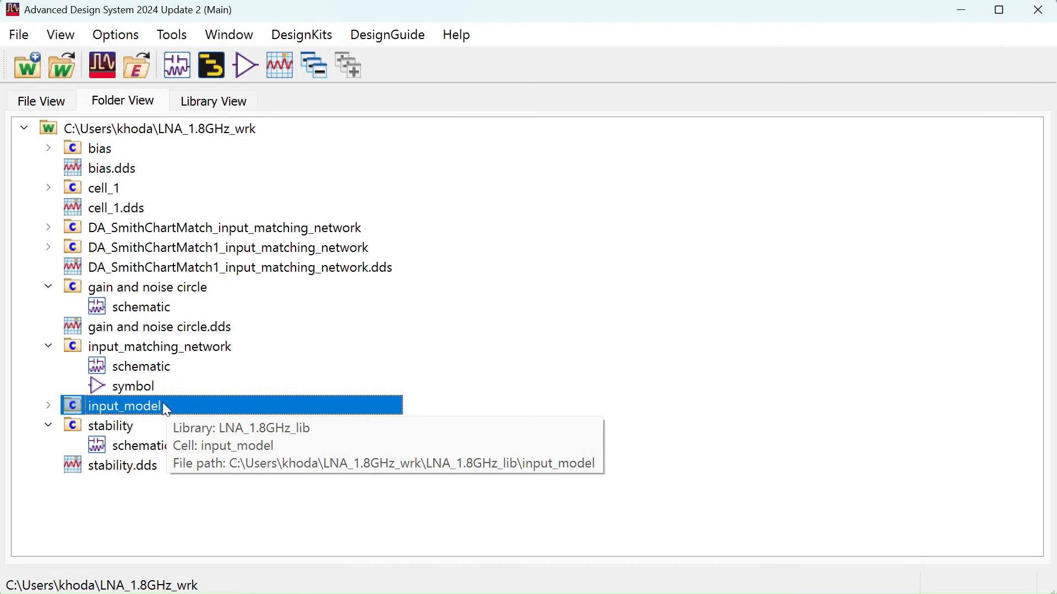
- Create a new schematic in a cell named output_matching_network in LNA_1.8GHz_lib
left_click(48, 287)
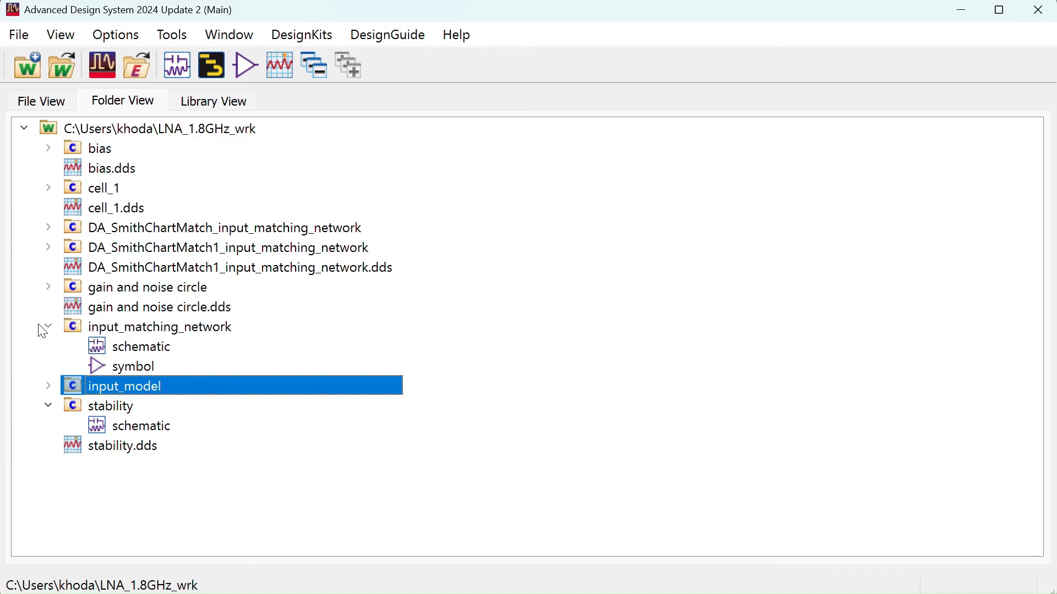
left_click(49, 327)
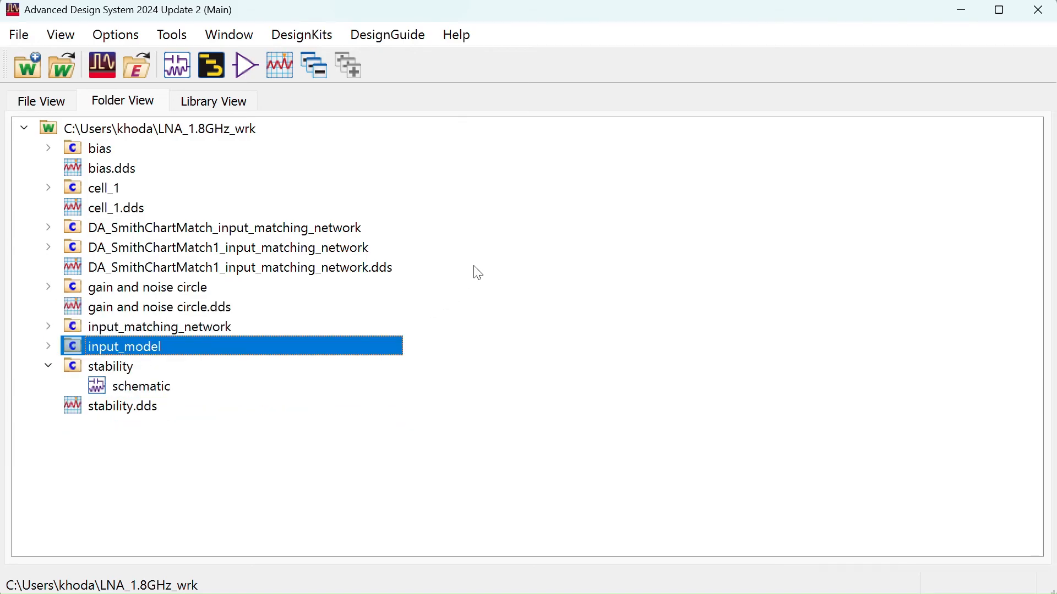
left_click(176, 65)
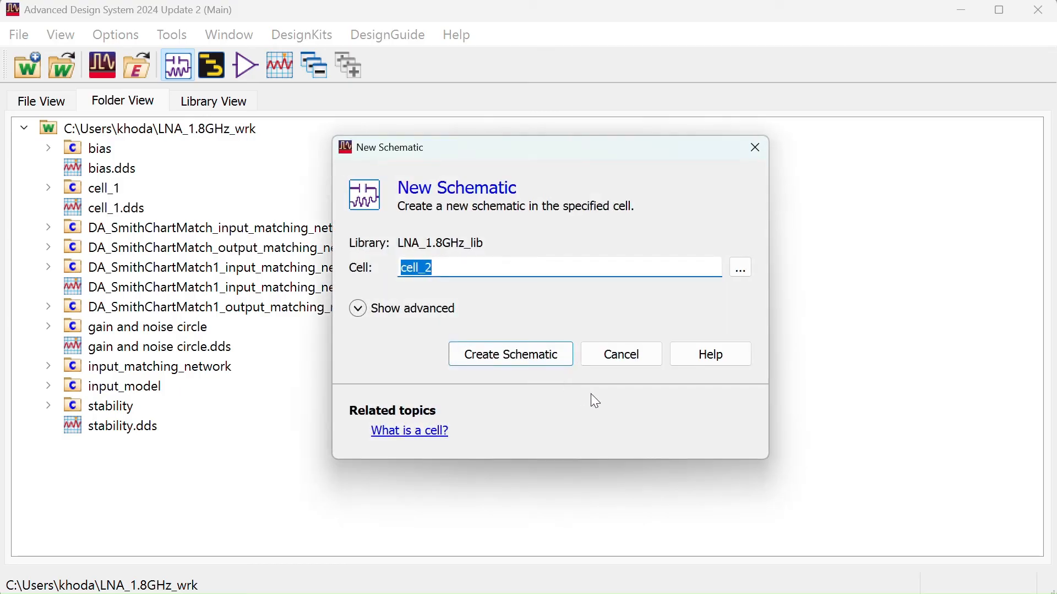
type("output_m")
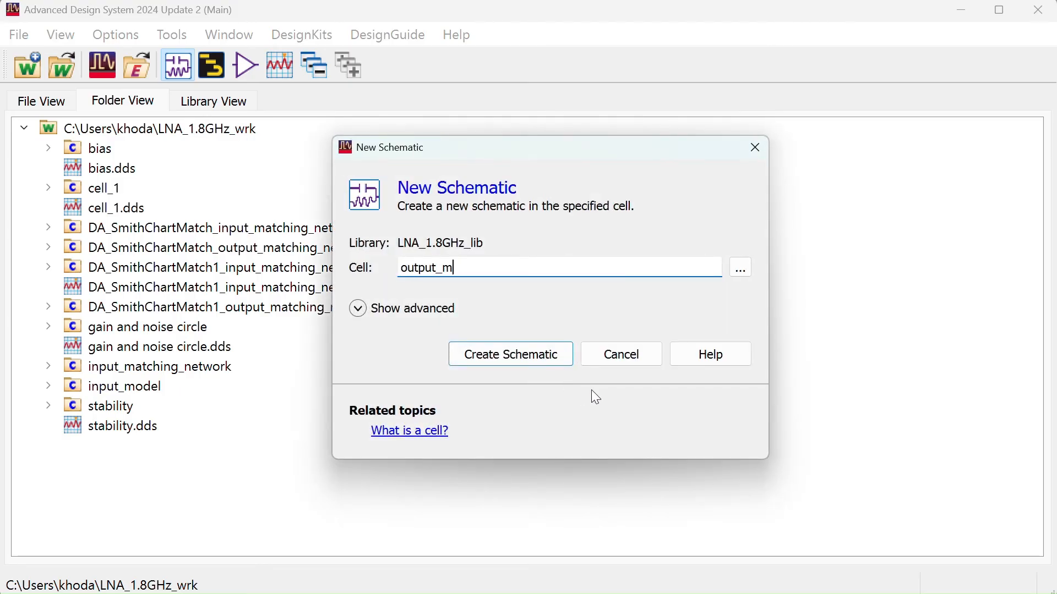
type("atching_network")
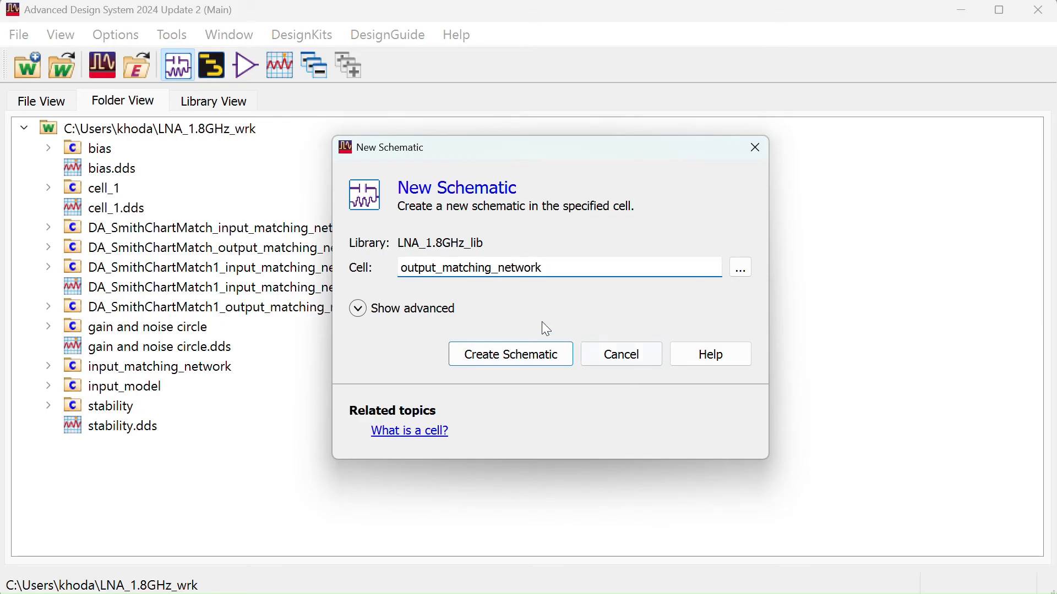
left_click(490, 359)
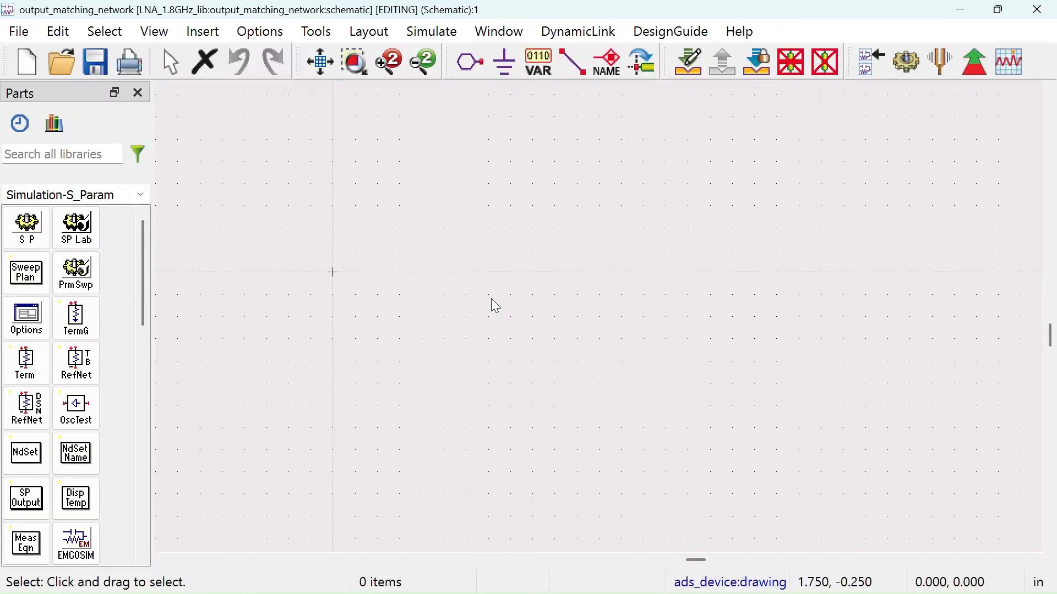
- Place a Smith Chart Matching component in the schematic and move it just right of the origin
left_click(141, 196)
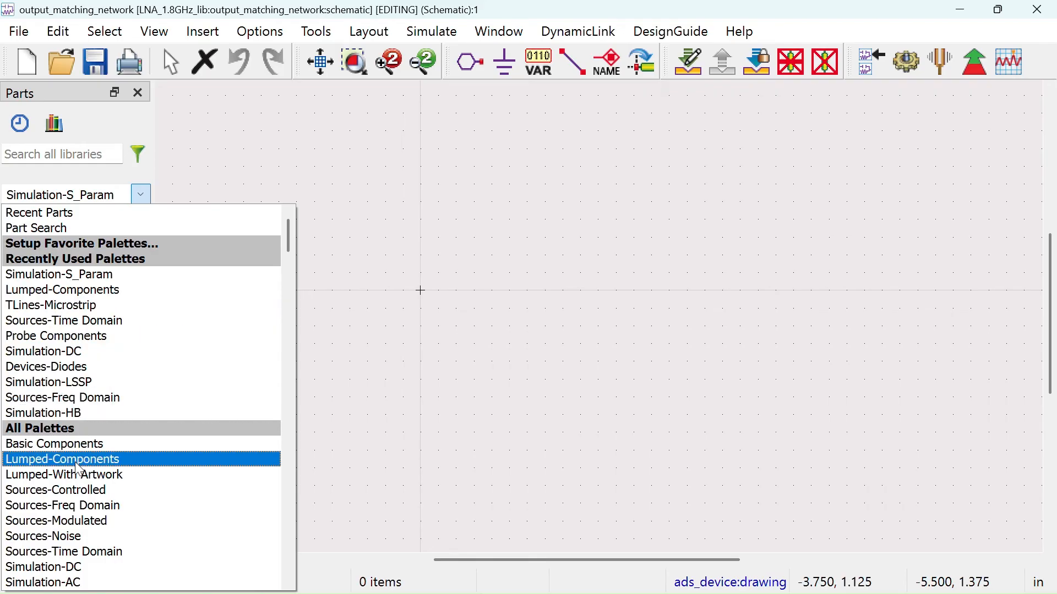
scroll(75, 462, "down", 1)
scroll(79, 470, "down", 1)
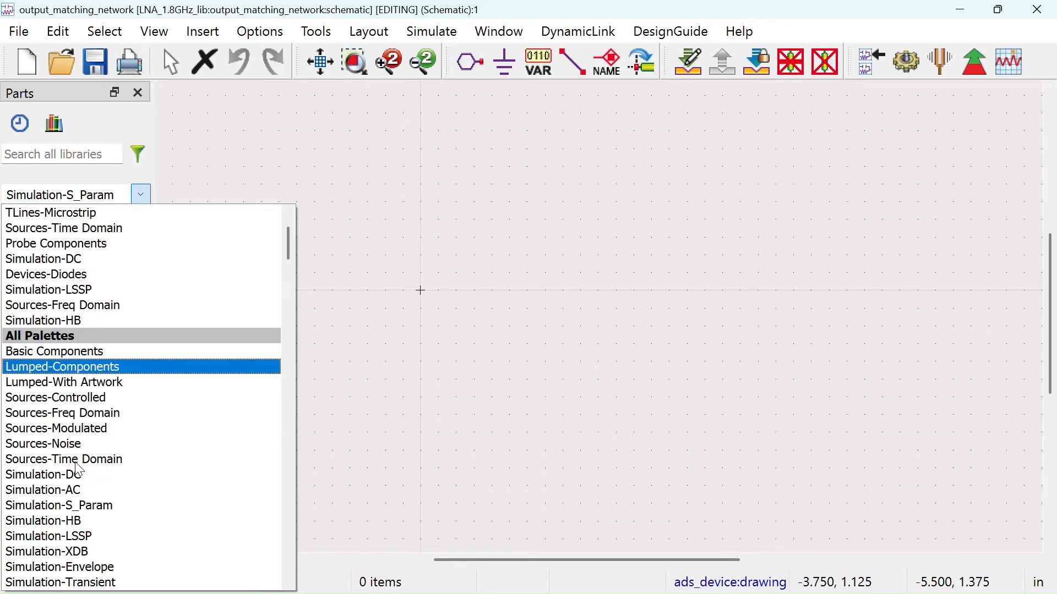
scroll(79, 470, "down", 5)
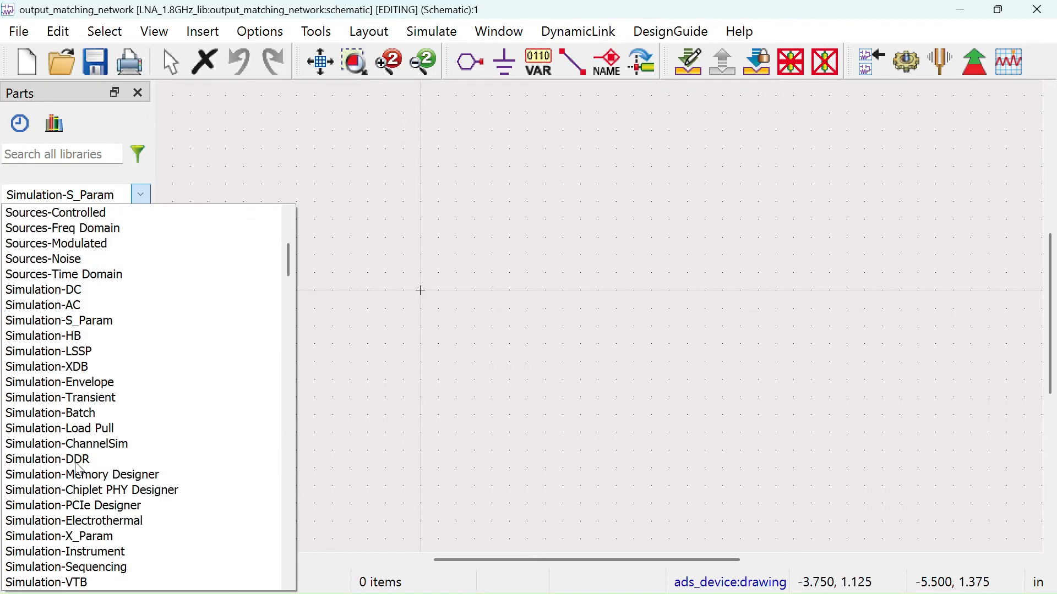
scroll(78, 469, "down", 7)
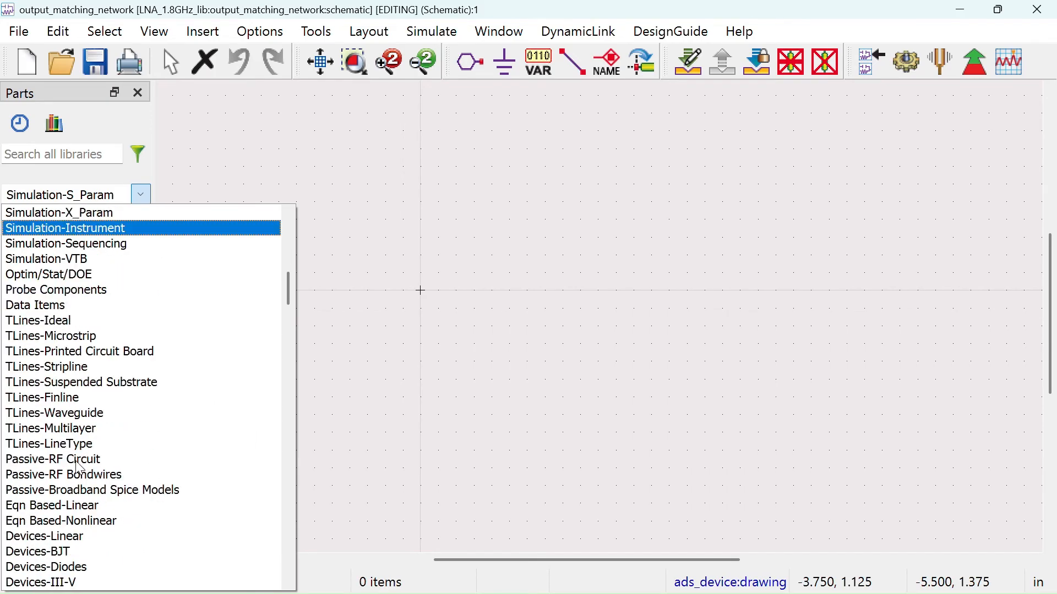
scroll(79, 469, "down", 8)
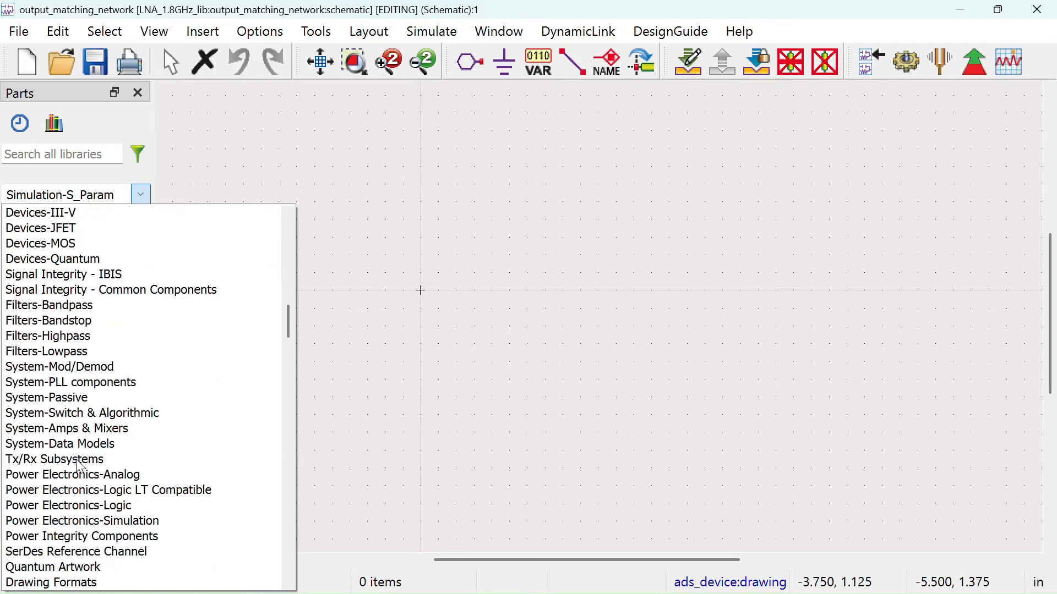
scroll(79, 468, "down", 3)
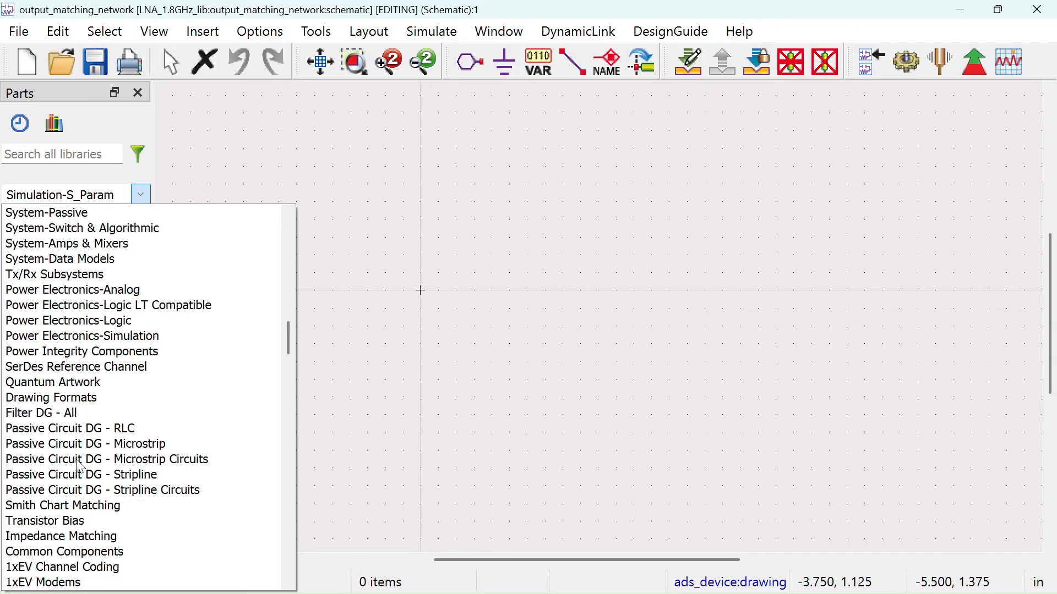
left_click(67, 521)
left_click(27, 227)
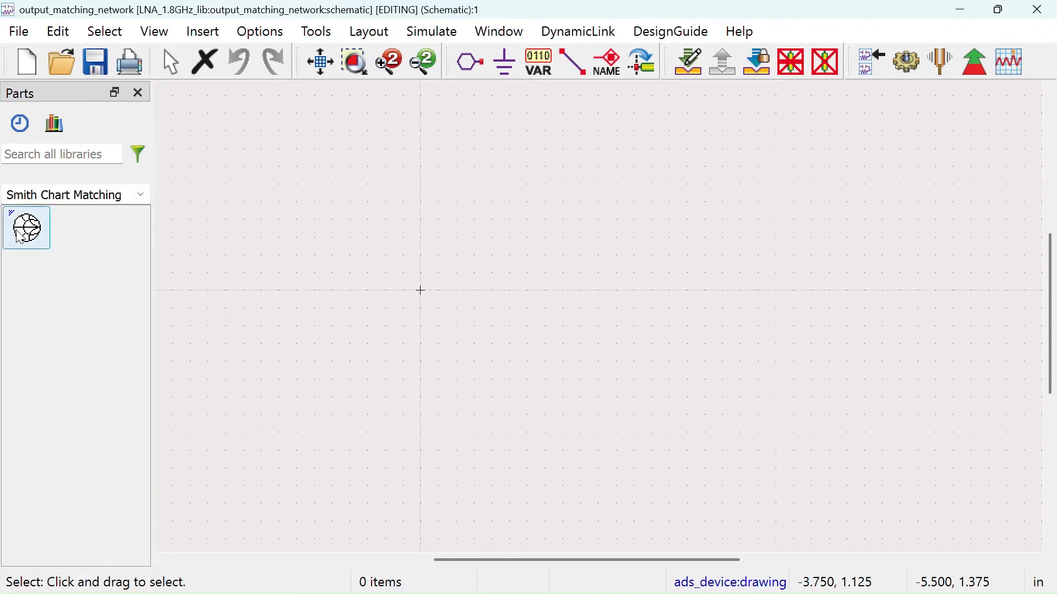
left_click(373, 247)
right_click(435, 180)
left_click(500, 194)
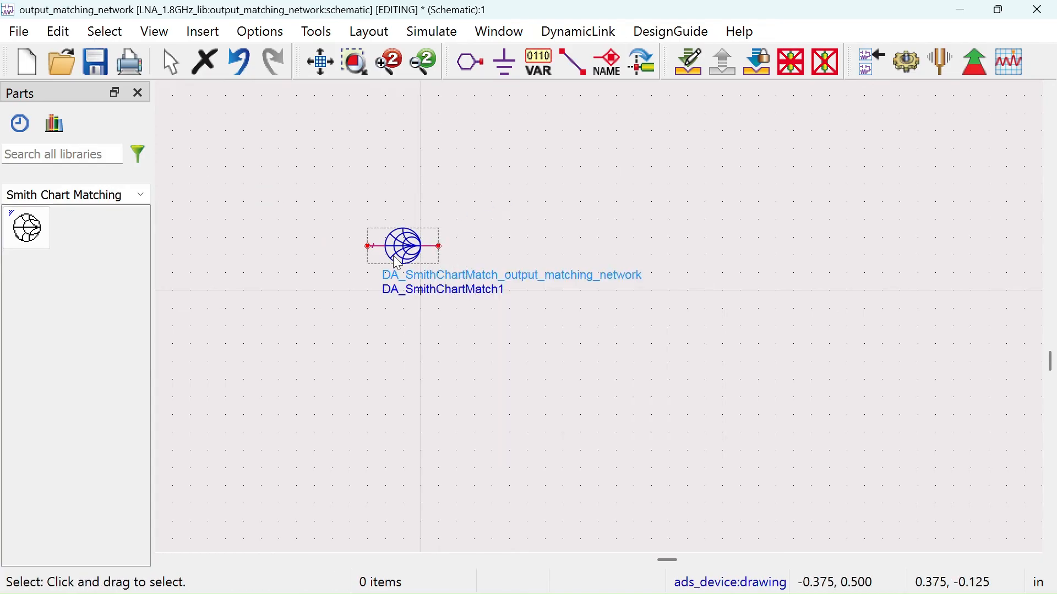
left_click_drag(401, 263, 488, 318)
left_click(545, 209)
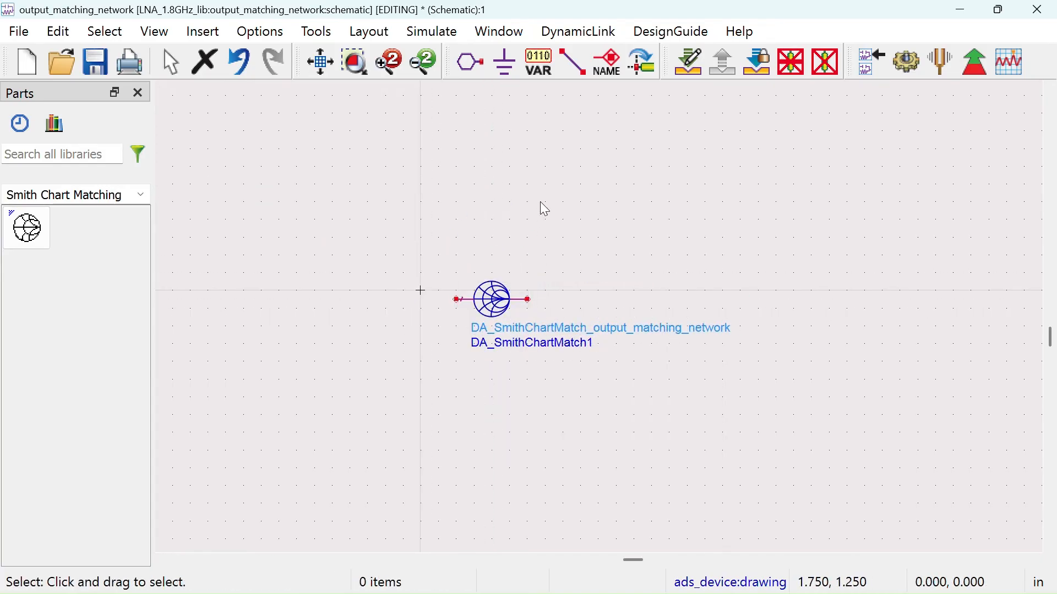
- Open the Smith Chart Utility for DA_SmithChartMatch1, set the frequency to 1.8 GHz and show the admittance chart
left_click(317, 32)
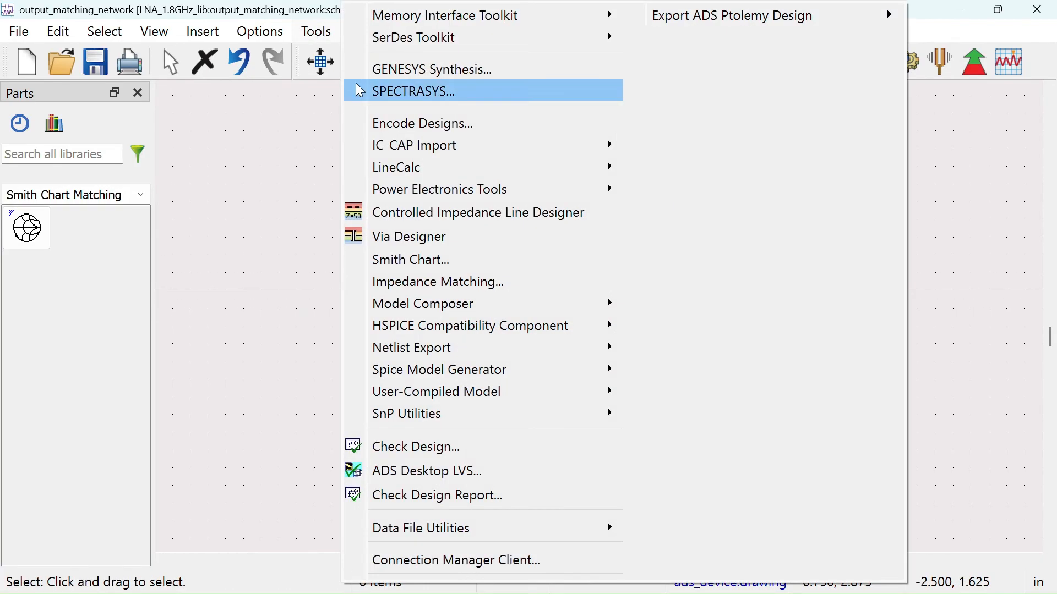
left_click(435, 260)
left_click(146, 218)
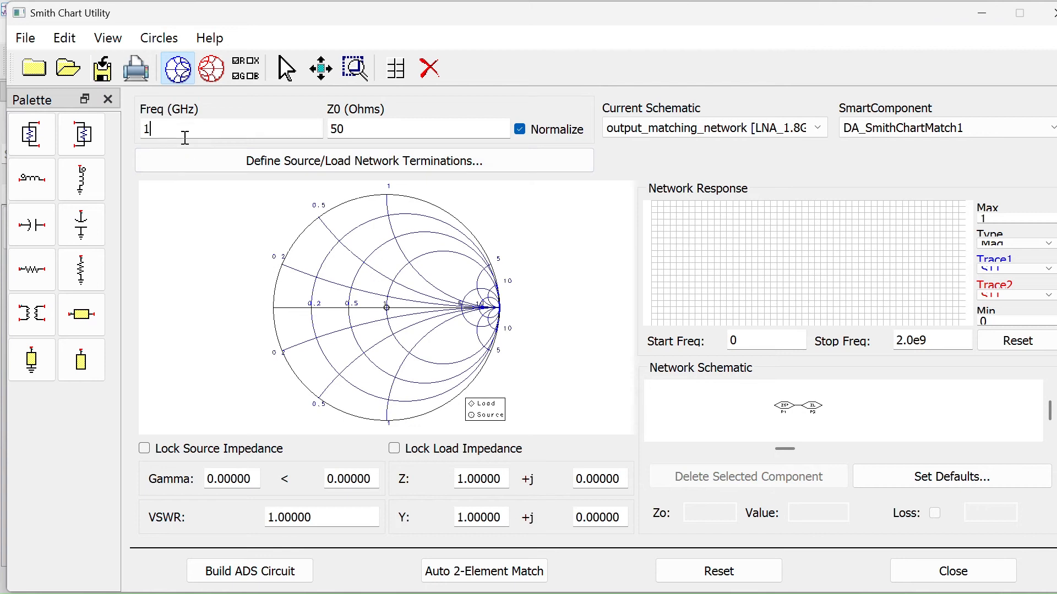
type(".8")
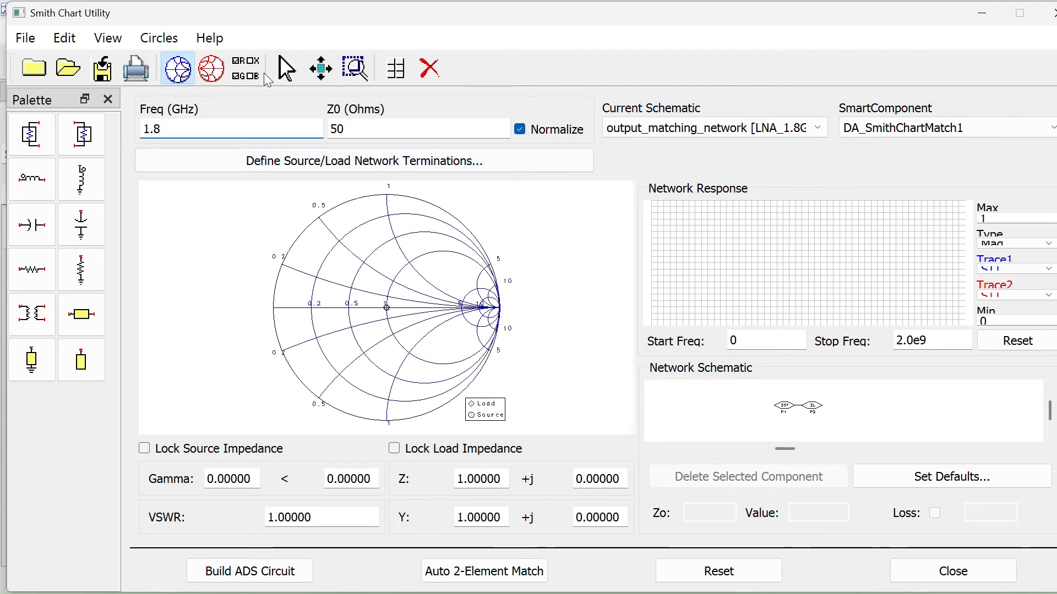
left_click(211, 69)
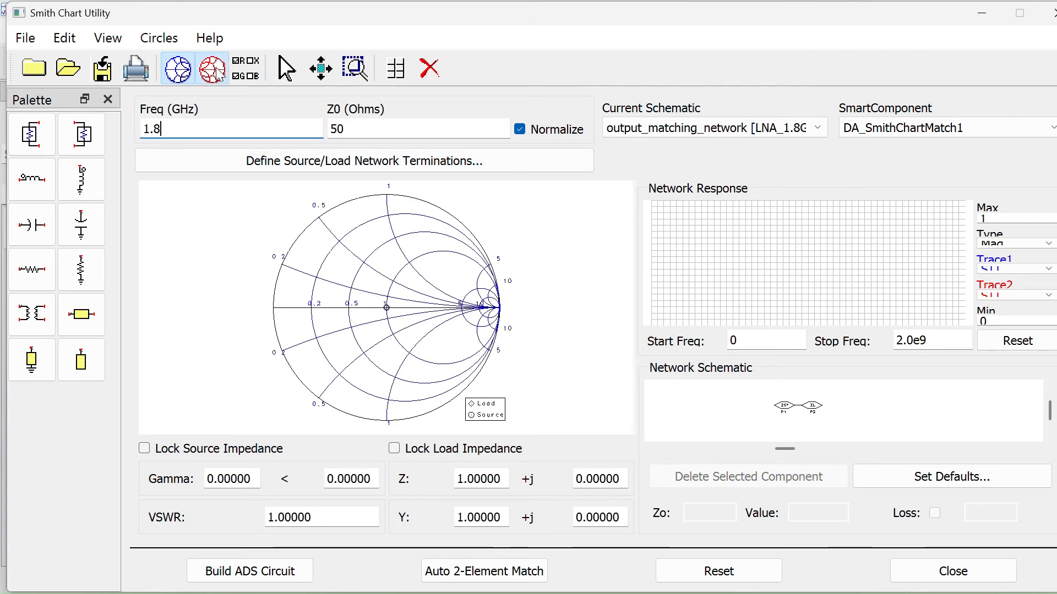
- Lock the source impedance, set the load impedance to 157+j*80 and lock it
left_click(788, 406)
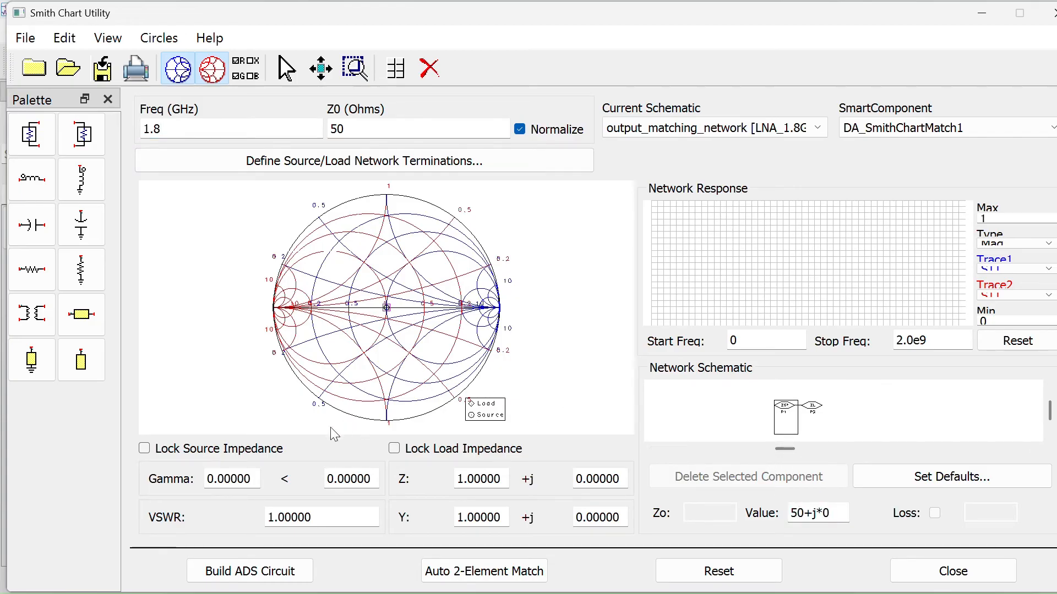
left_click(144, 448)
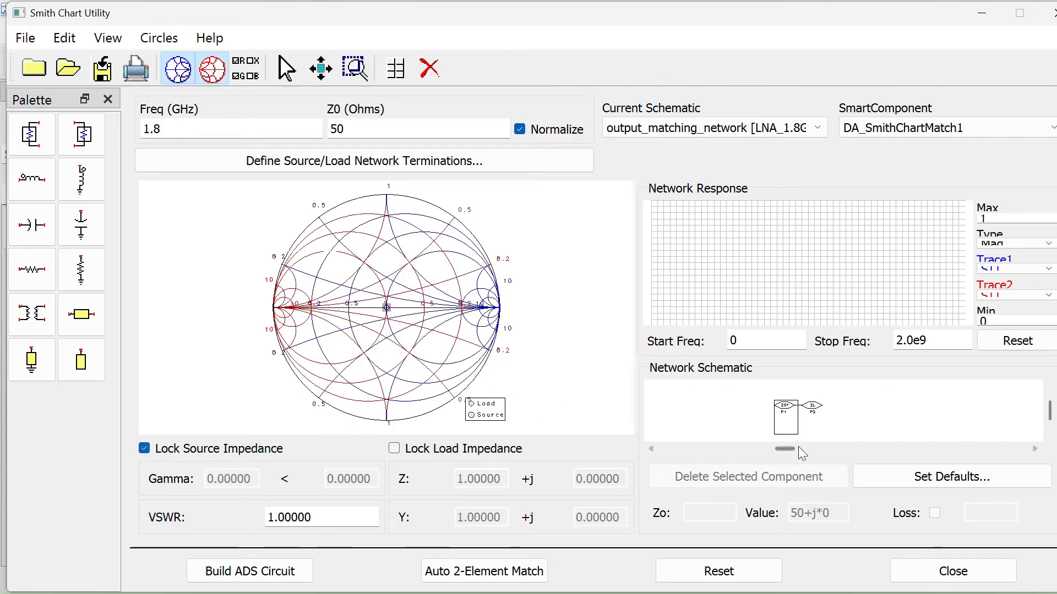
left_click(813, 410)
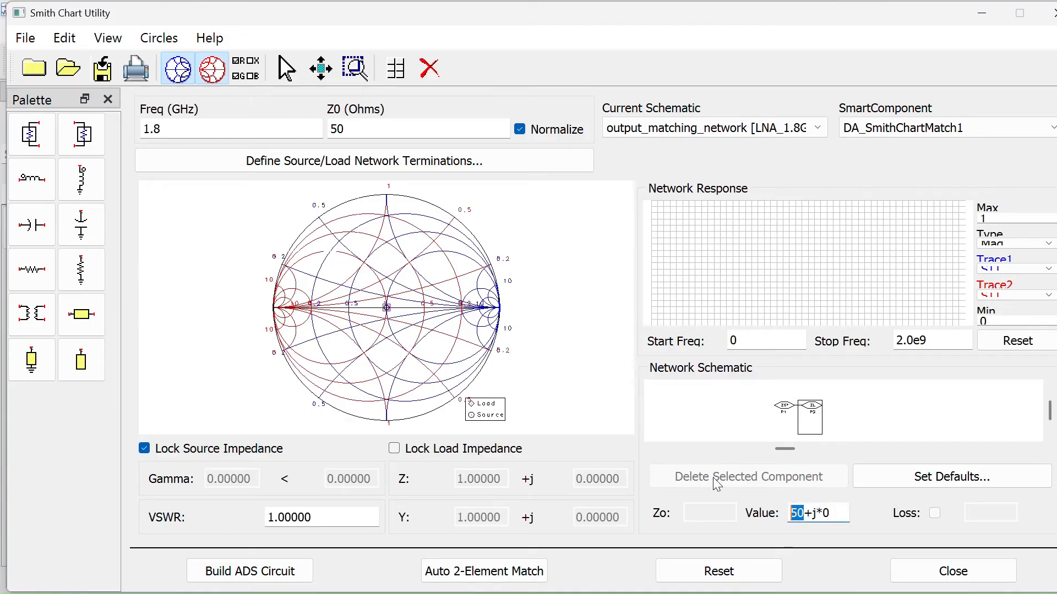
type("16")
key("BackSpace")
type("57")
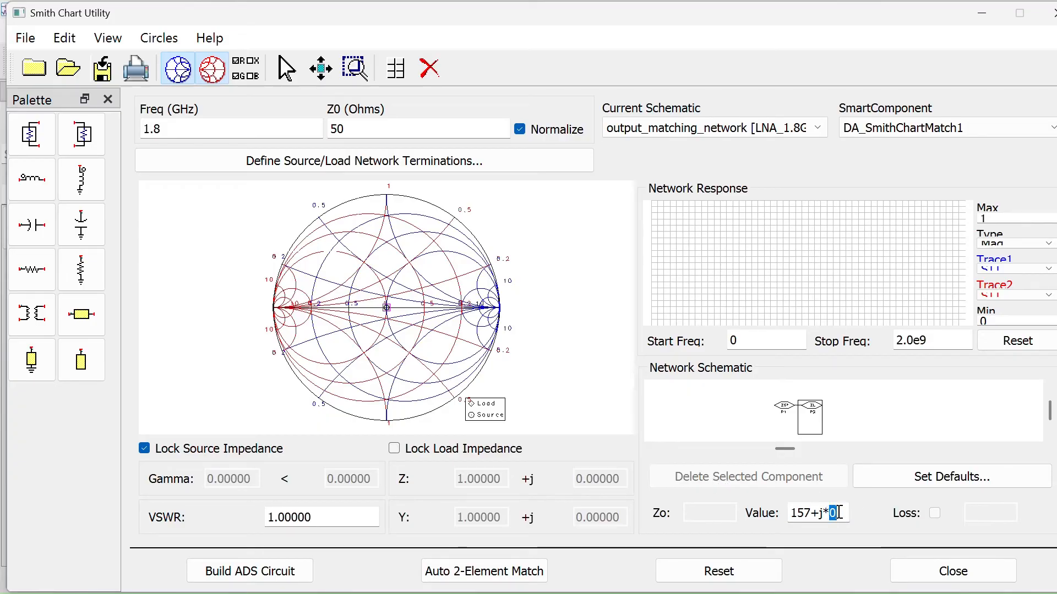
type("80")
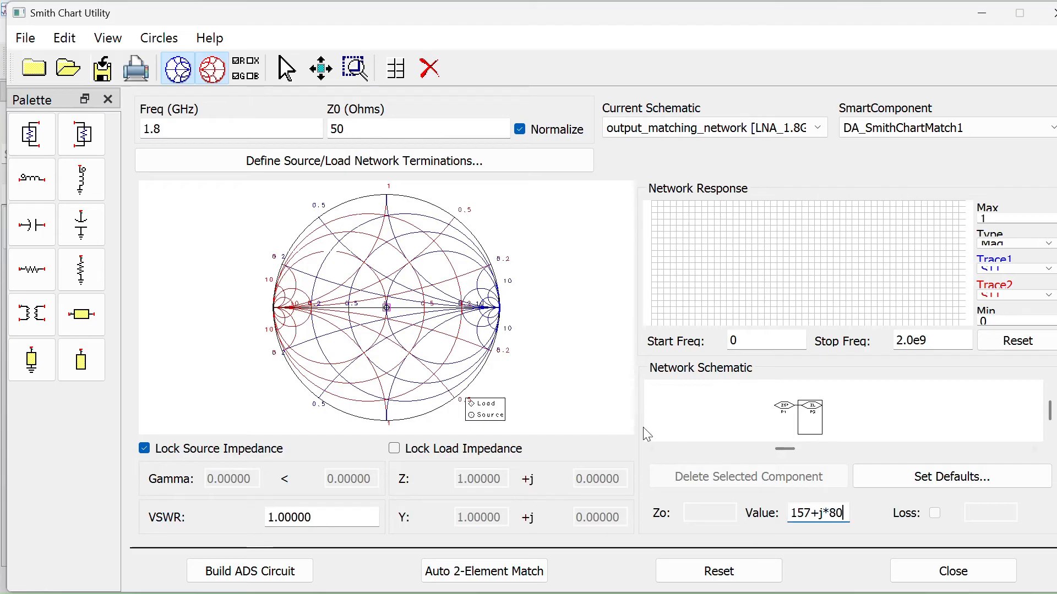
left_click(394, 450)
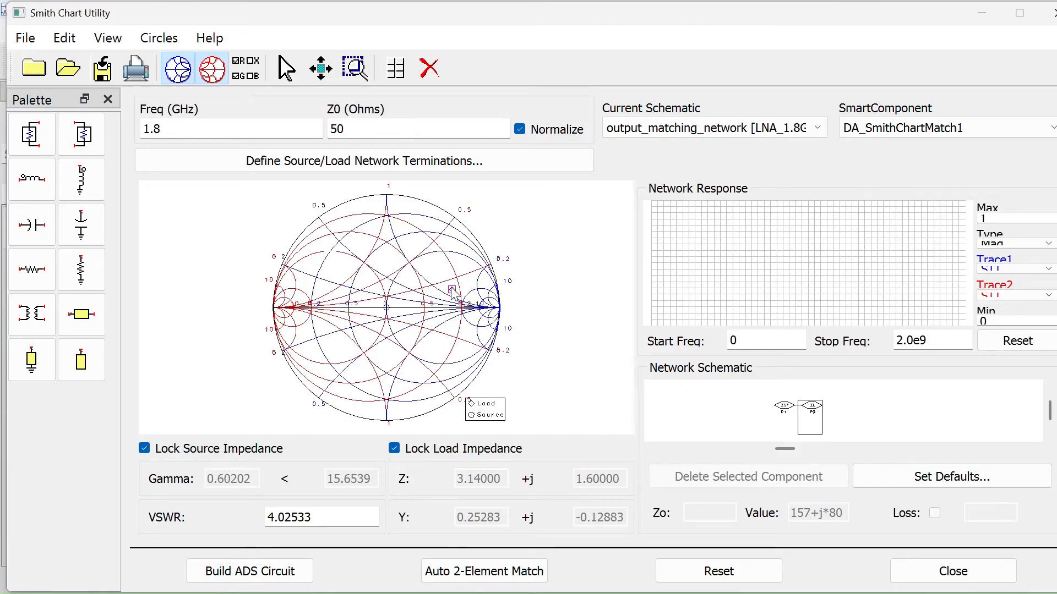
- Add two series transmission lines, about 34 and 64 degrees long, to the matching network from the load
left_click(81, 314)
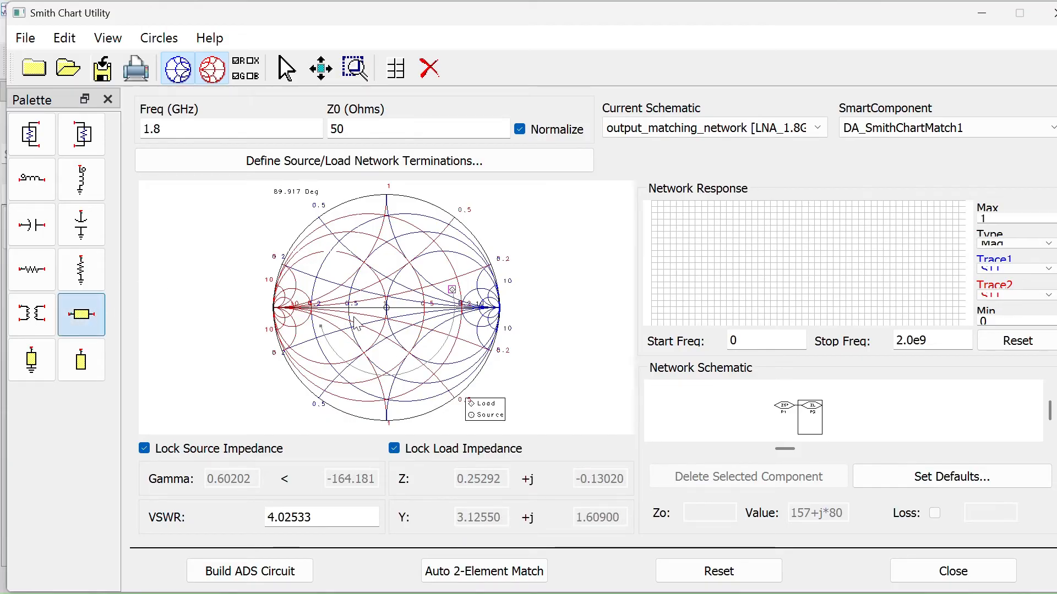
left_click(428, 363)
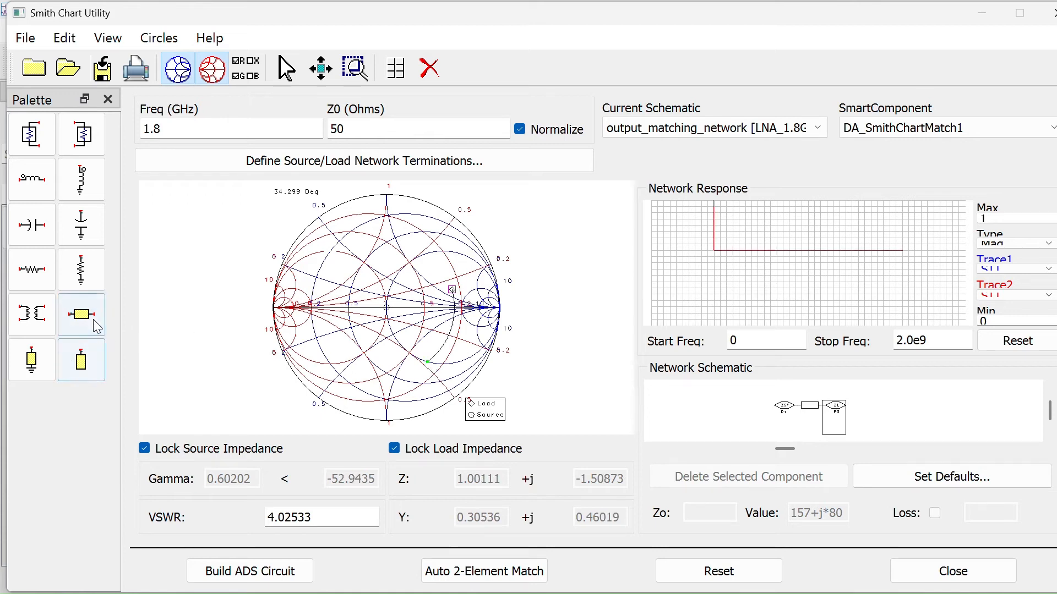
left_click(318, 305)
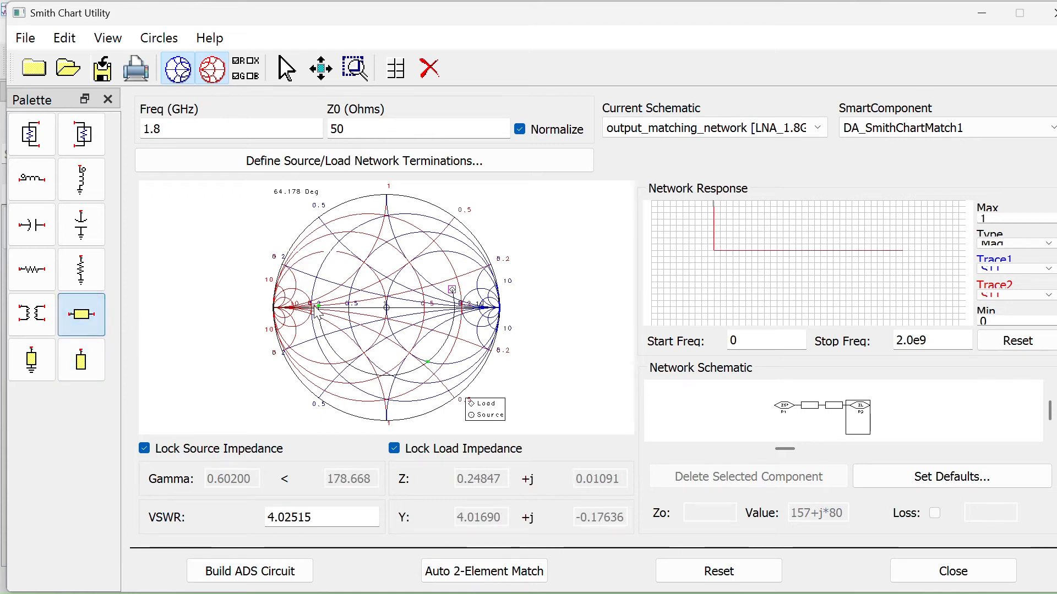
- Set the characteristic impedance of the source-side series transmission line to 80 ohms
left_click(833, 407)
left_click(799, 416)
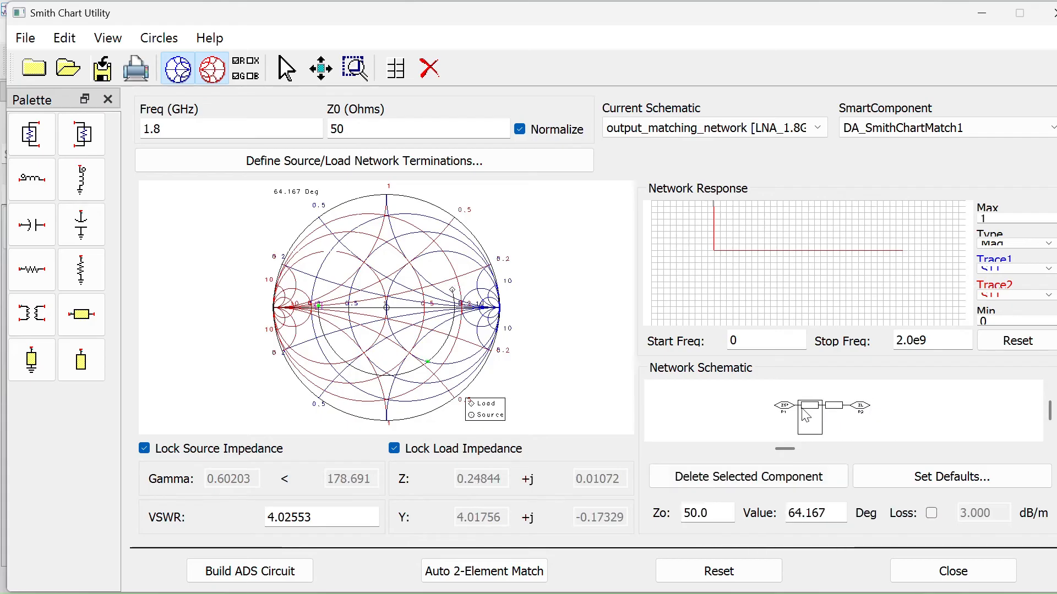
left_click_drag(717, 513, 632, 507)
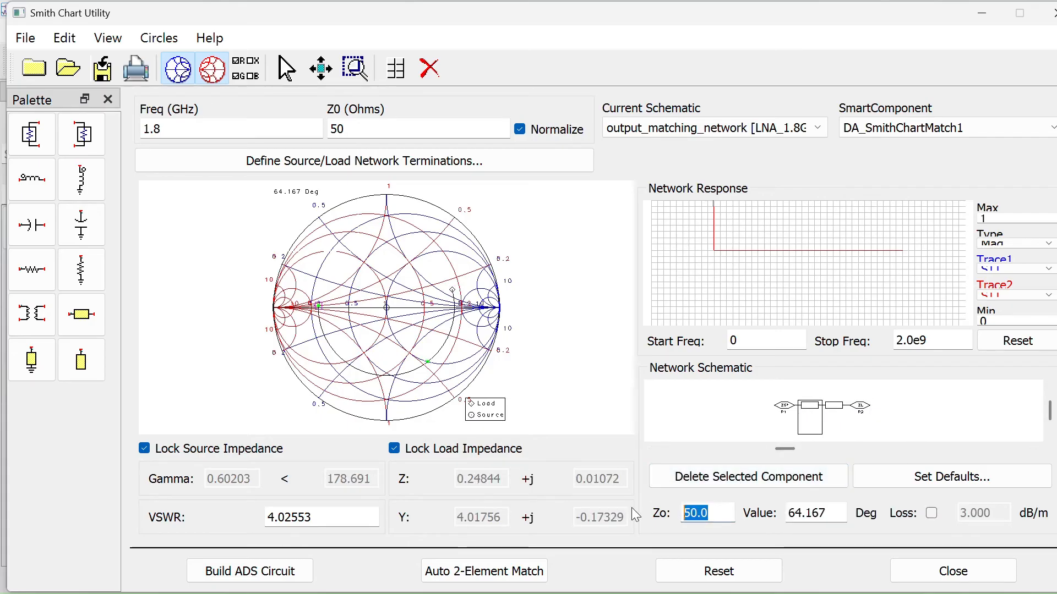
type("80")
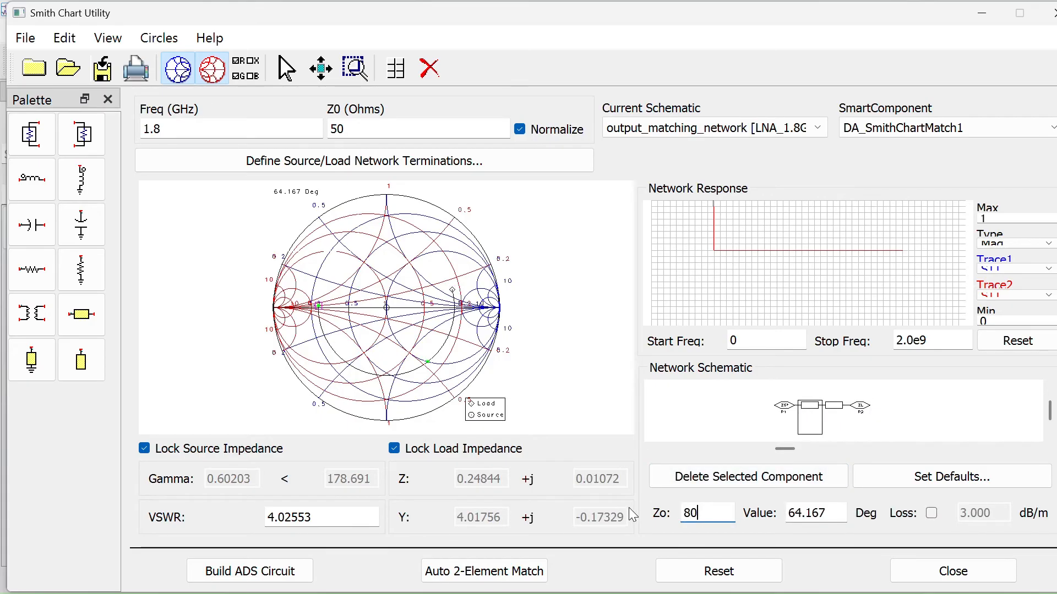
left_click(807, 517)
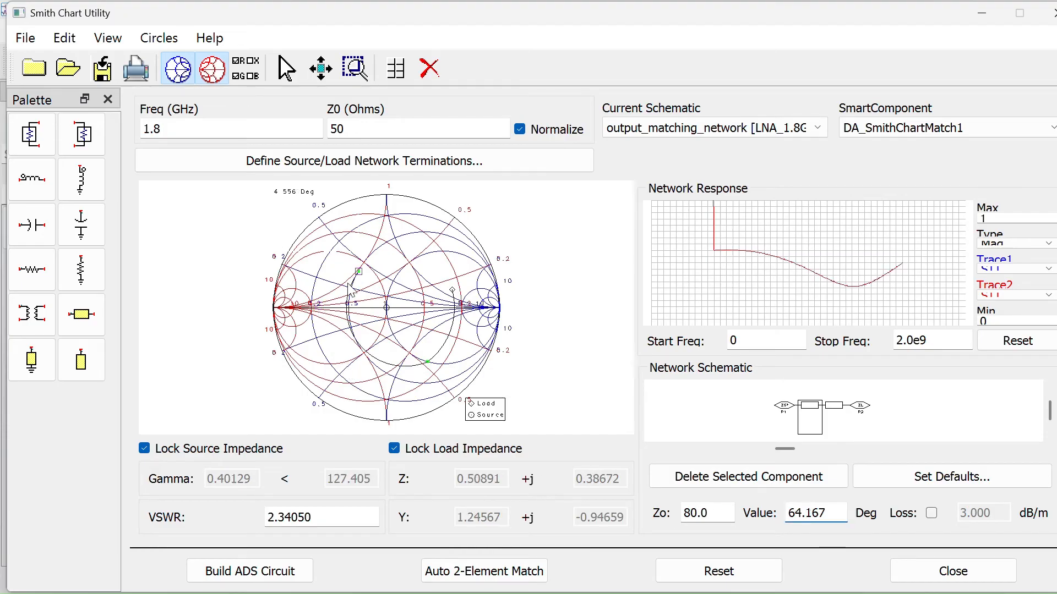
- Shorten the load-side series line to about 18 degrees and set its characteristic impedance to 40 ohms
mouse_move(360, 278)
left_mouse_down()
mouse_move(356, 300)
mouse_move(418, 364)
mouse_move(377, 359)
mouse_move(439, 348)
mouse_move(450, 332)
left_mouse_up()
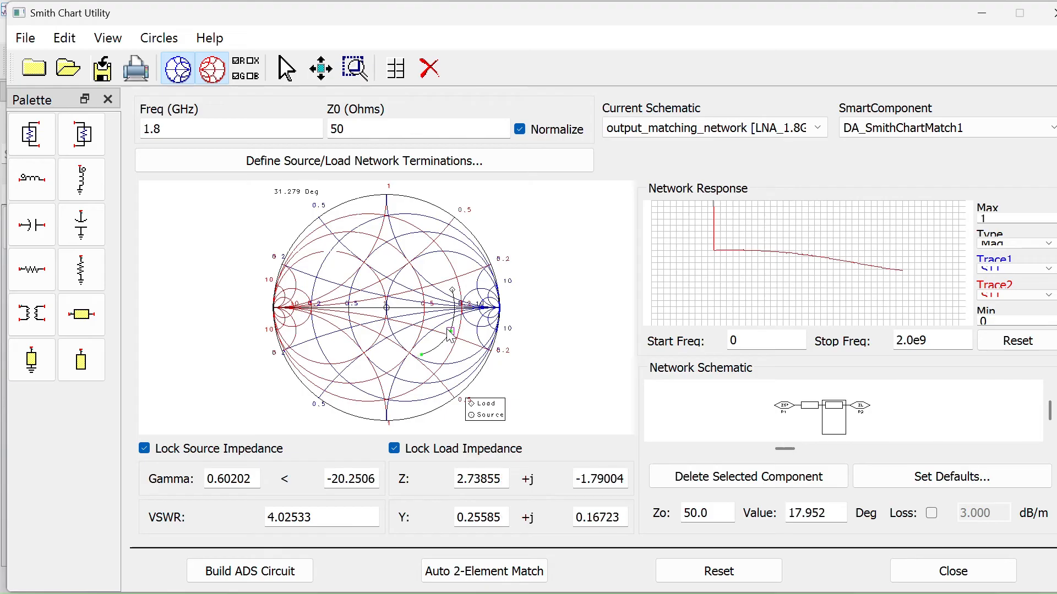
left_click(811, 406)
left_click(833, 406)
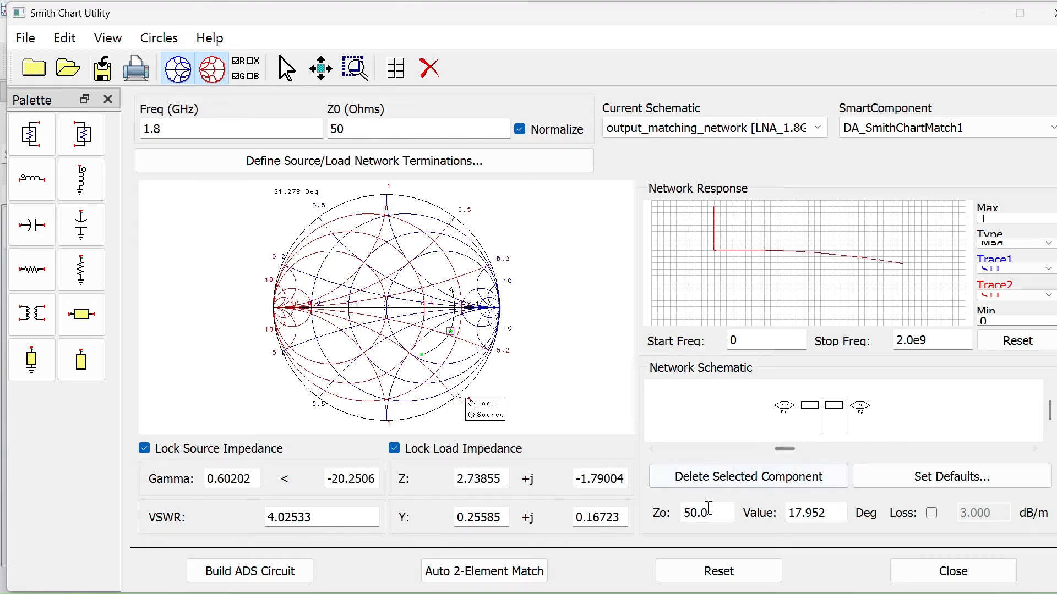
left_click_drag(714, 512, 684, 513)
left_click(512, 342)
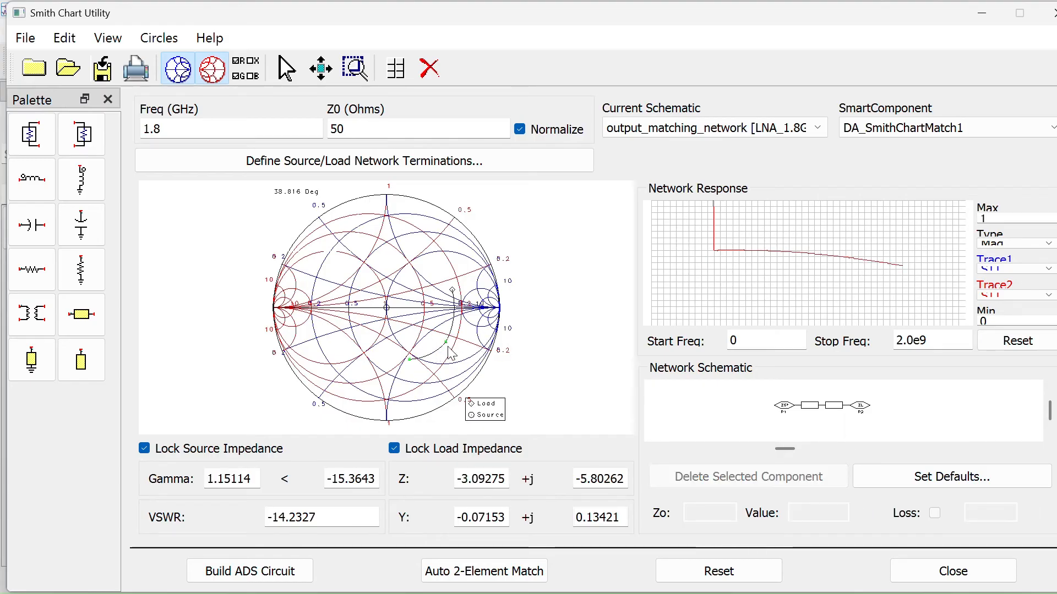
- Adjust the source-side line to about 64 degrees on the Smith chart and set its characteristic impedance to 100 ohms
mouse_move(408, 360)
left_mouse_down()
mouse_move(397, 365)
mouse_move(356, 312)
left_mouse_up()
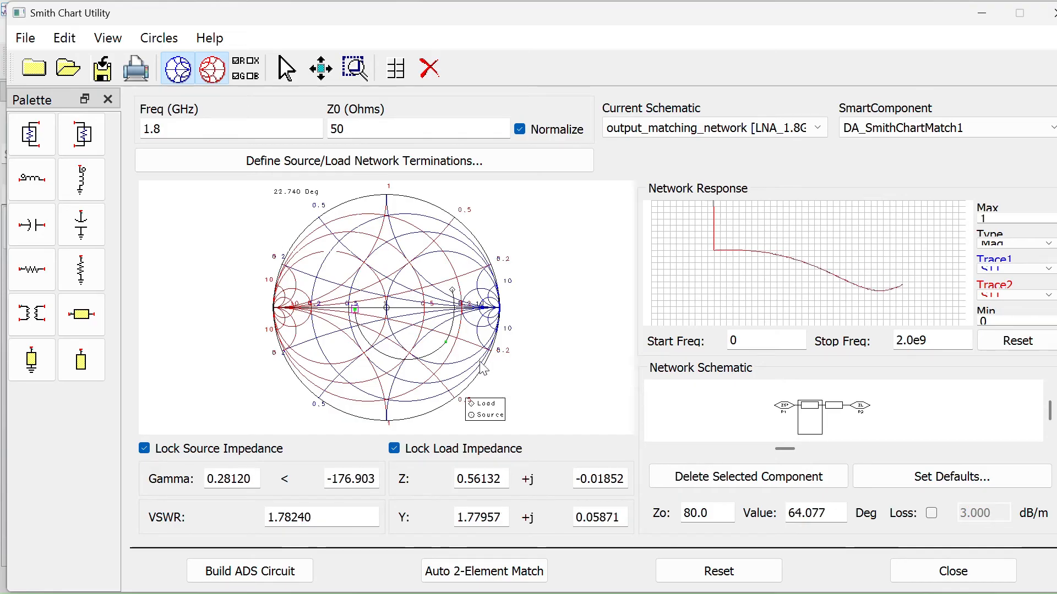
double_click(715, 511)
type("1")
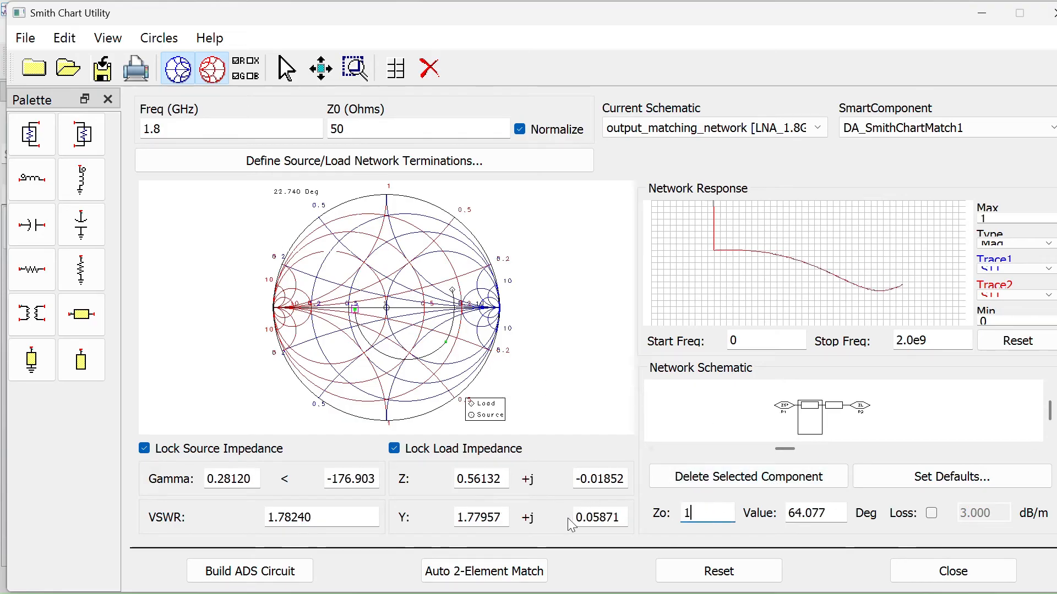
- Shorten the load-side line to about 10.6 degrees and bring the source-side line's end point to the Smith chart centre
left_click(833, 408)
left_click_drag(445, 338, 463, 323)
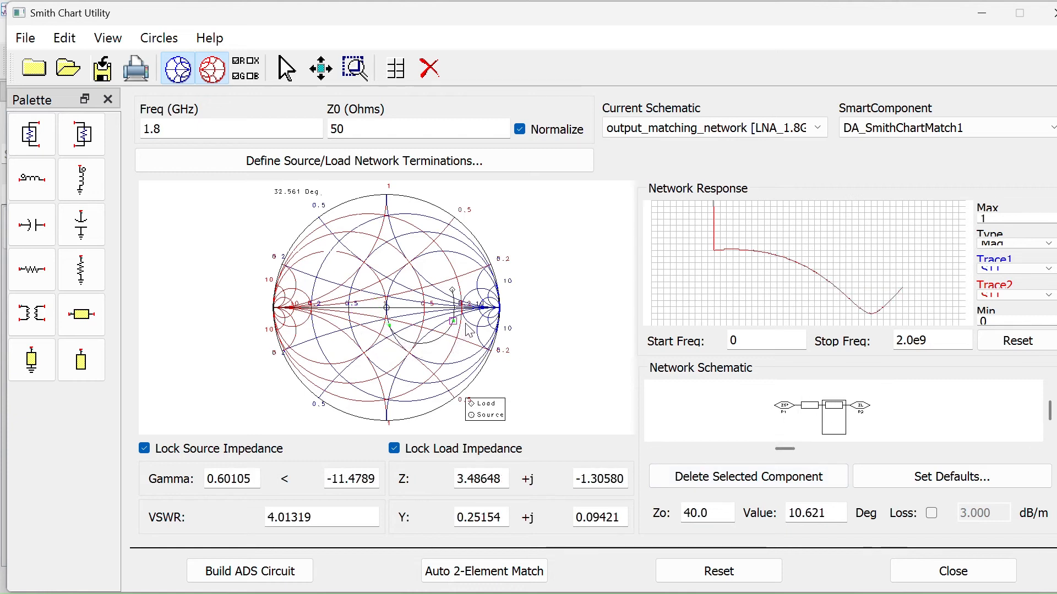
left_click_drag(388, 325, 385, 308)
- Set the load-side line's characteristic impedance to 50 ohms and retune the source-side line to about 82.7 degrees, ending at the chart centre
left_click(830, 410)
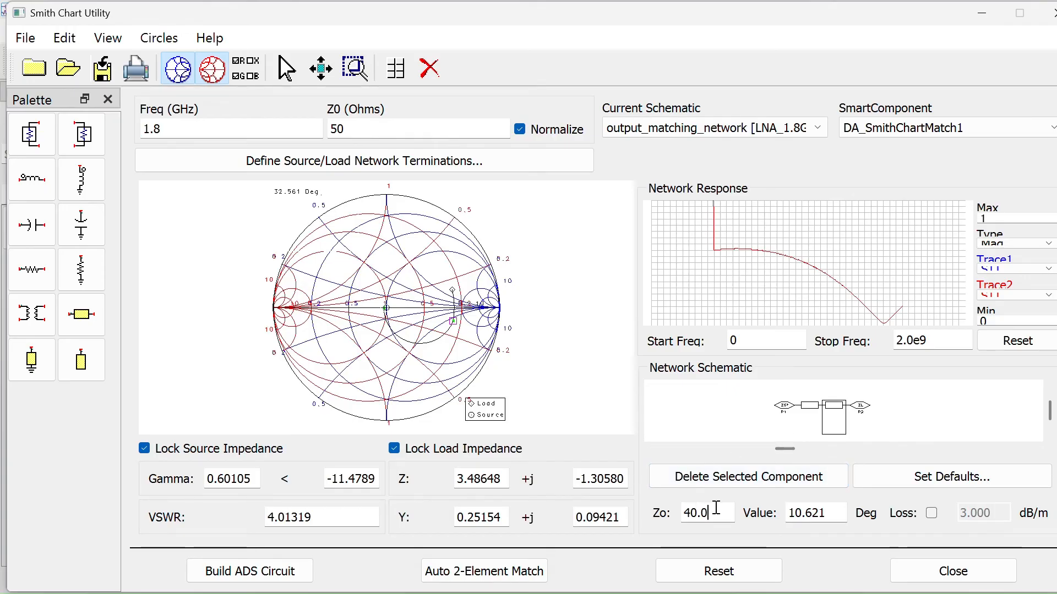
left_click_drag(715, 508, 685, 510)
left_click(813, 407)
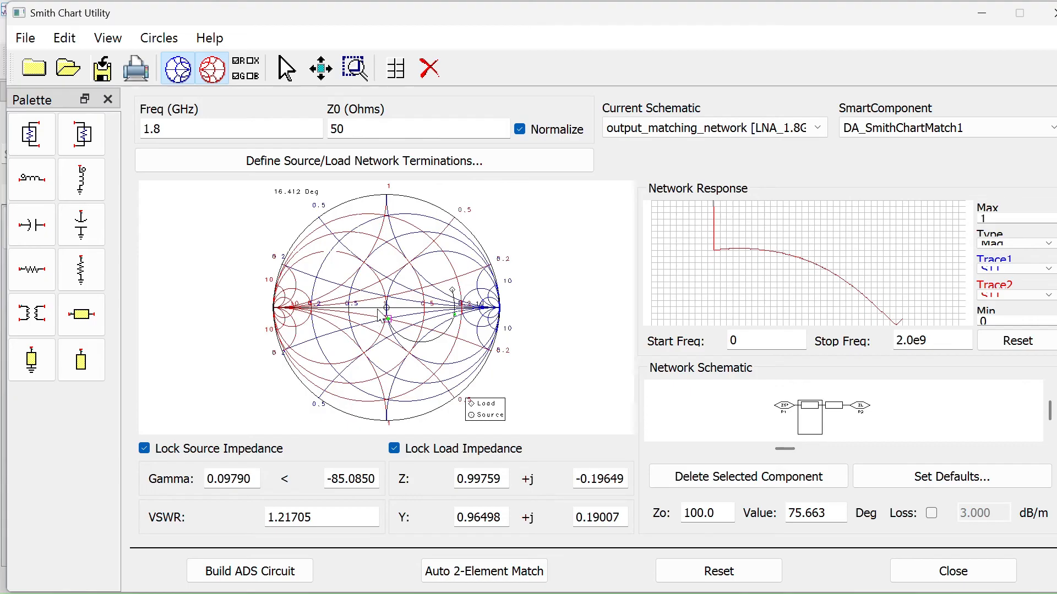
left_click_drag(388, 324, 390, 318)
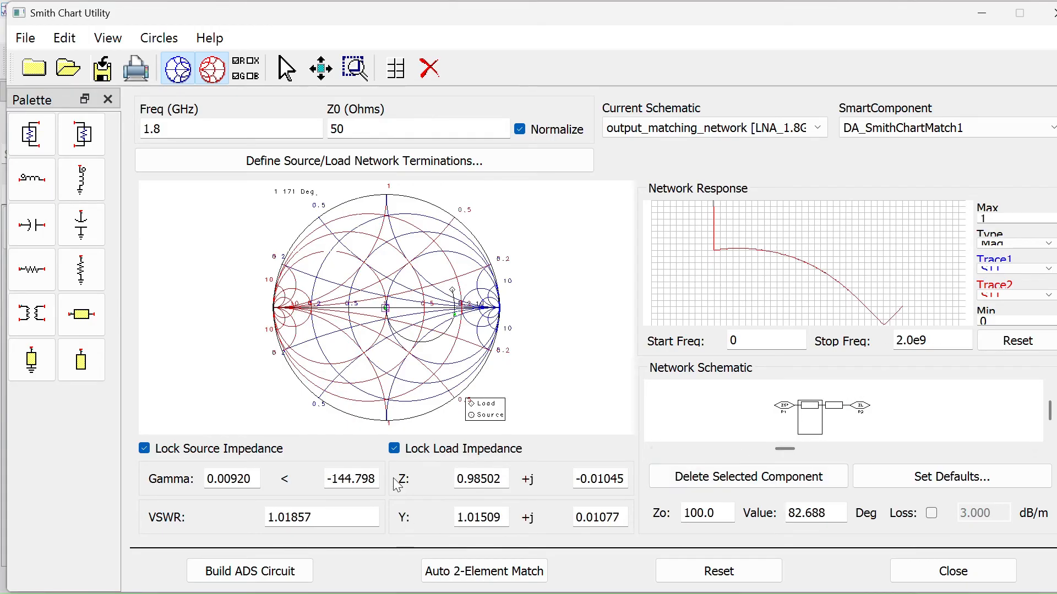
- Build the ADS circuit from the finished match and push into the DA_SmithChartMatch1 component to view its lines
left_click(249, 569)
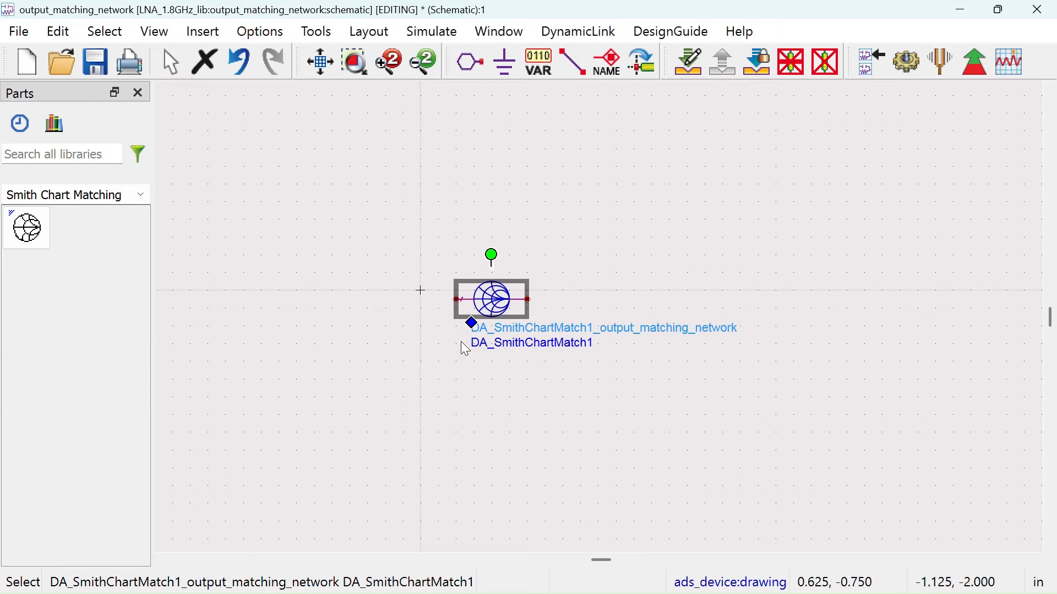
left_click(756, 65)
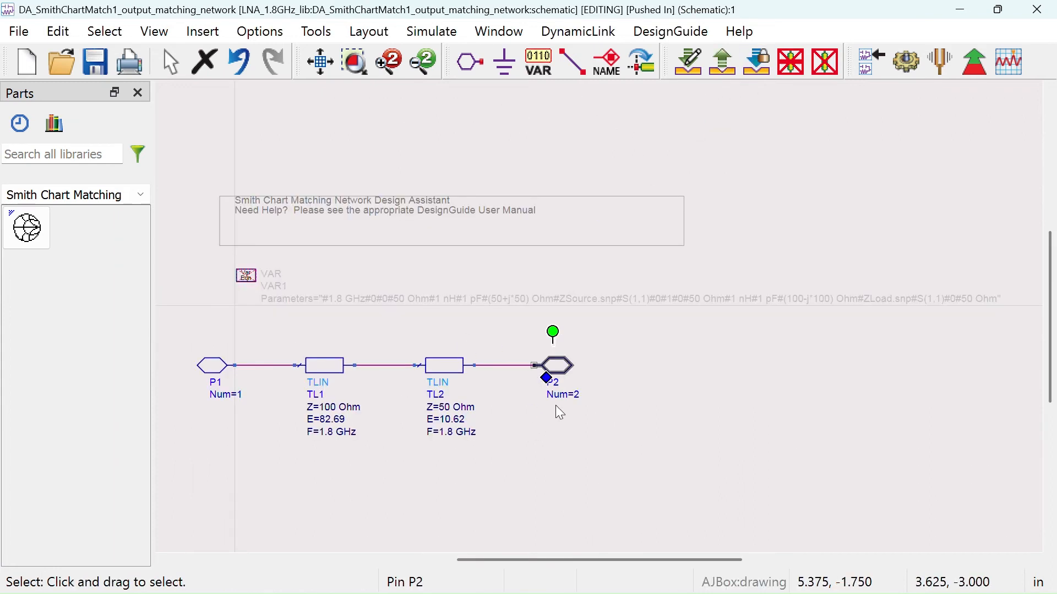
left_click_drag(302, 146, 897, 292)
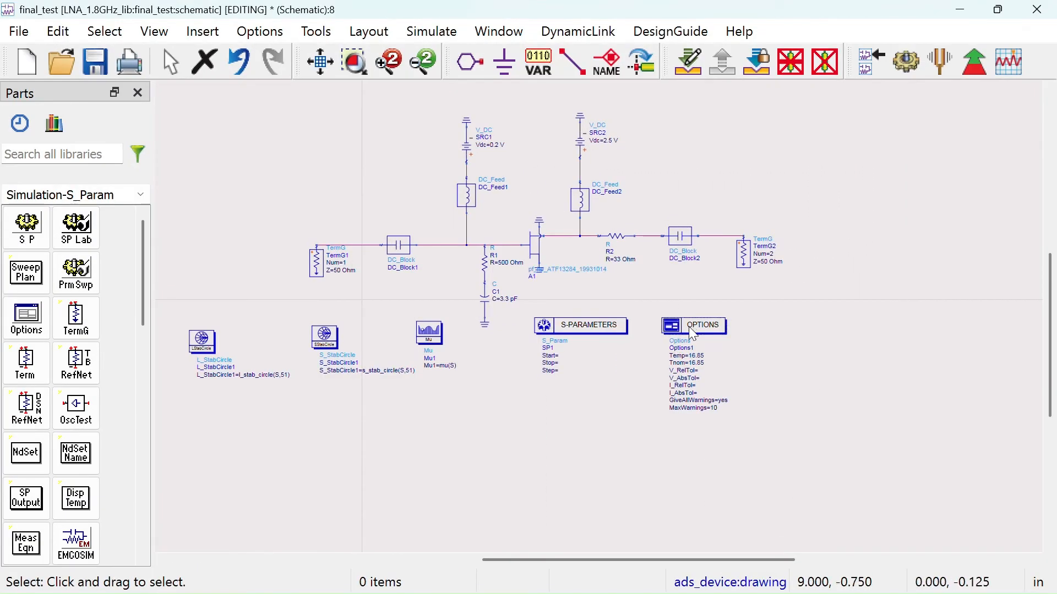
- In the final_test schematic, move the Options, S-Parameters, stability circle and Mu blocks further below the amplifier circuit
left_click_drag(690, 329, 709, 381)
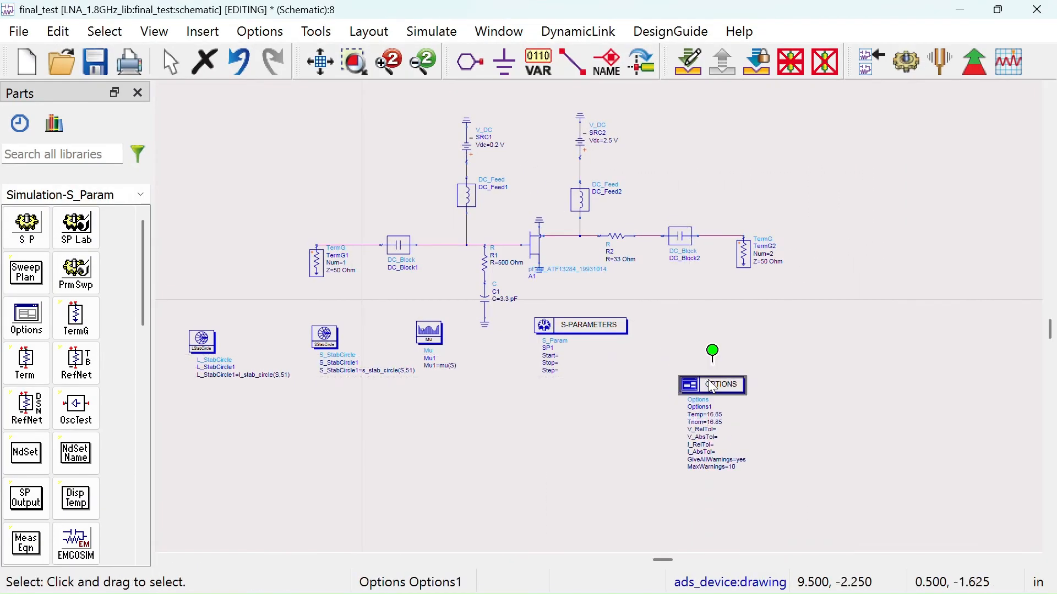
left_click_drag(609, 330, 633, 389)
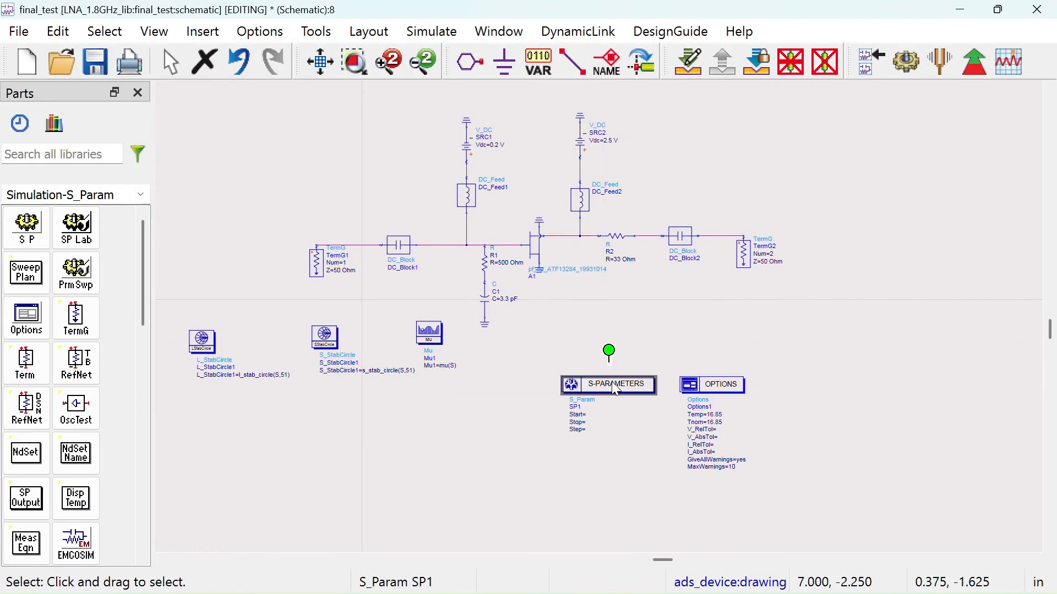
left_click_drag(181, 318, 460, 389)
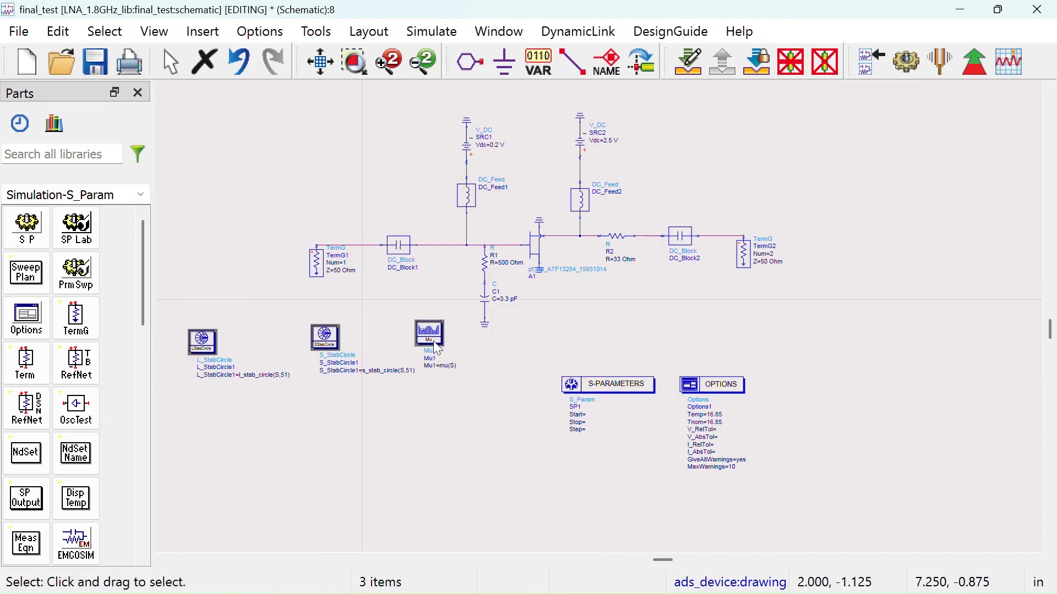
left_click_drag(434, 342, 512, 407)
left_click(465, 439)
- Delete the S_StabCircle and L_StabCircle blocks from the schematic
scroll(513, 328, "up", 2)
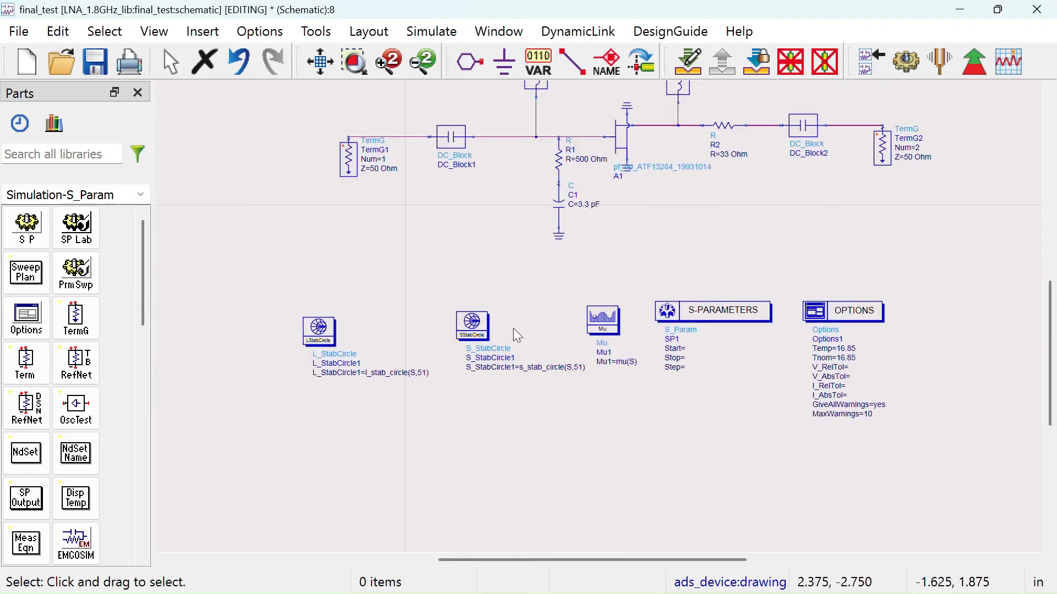
left_click(484, 326)
key("Delete")
left_click(319, 326)
key("Delete")
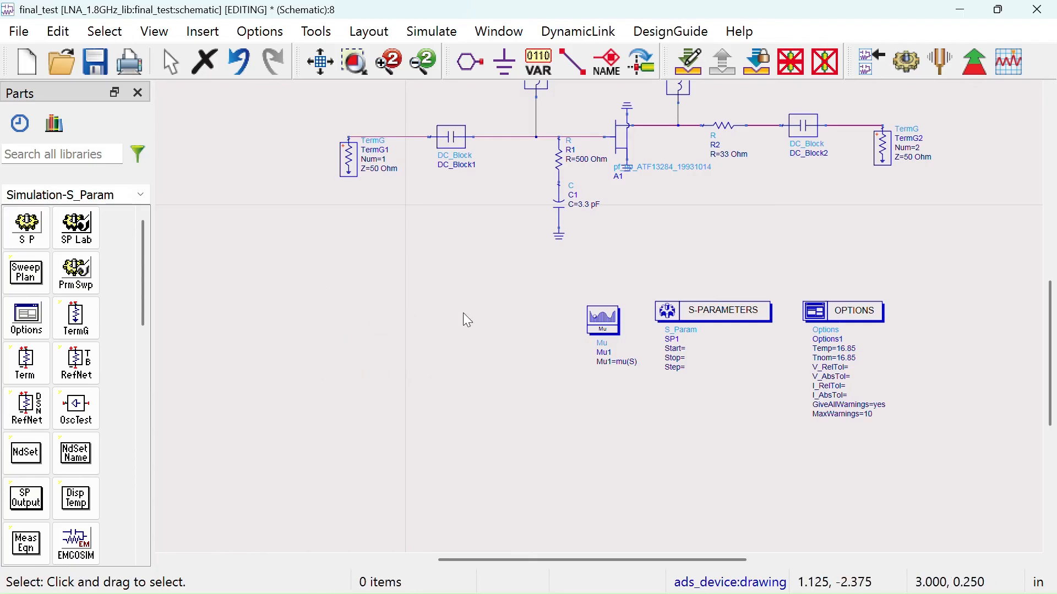
- Delete both DC feeds and both DC blocks from the amplifier's input and output sides
left_click_drag(681, 241, 583, 420)
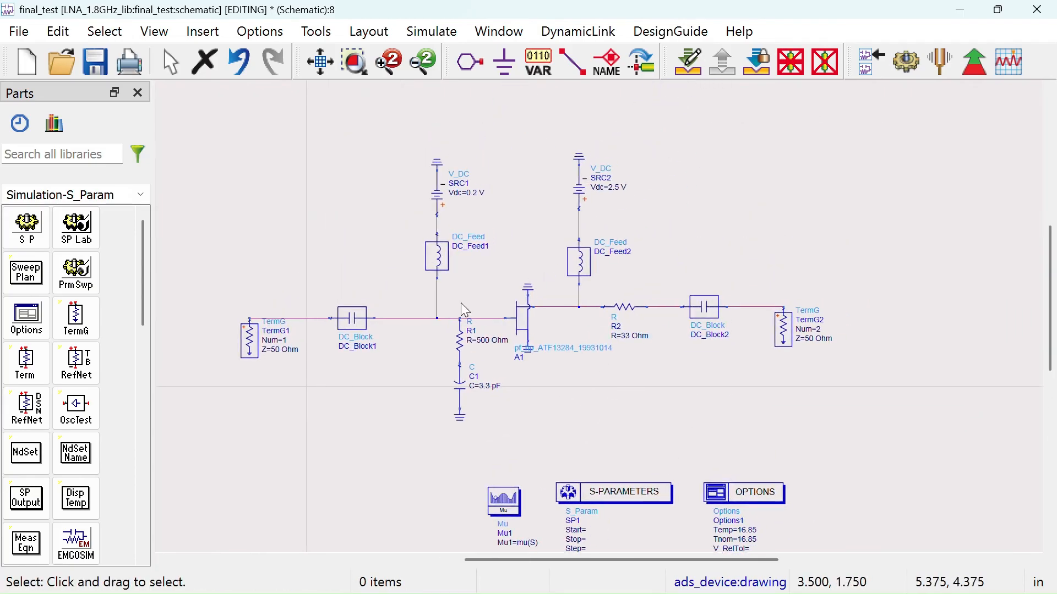
left_click(444, 264)
key("Delete")
left_click(582, 257)
key("Delete")
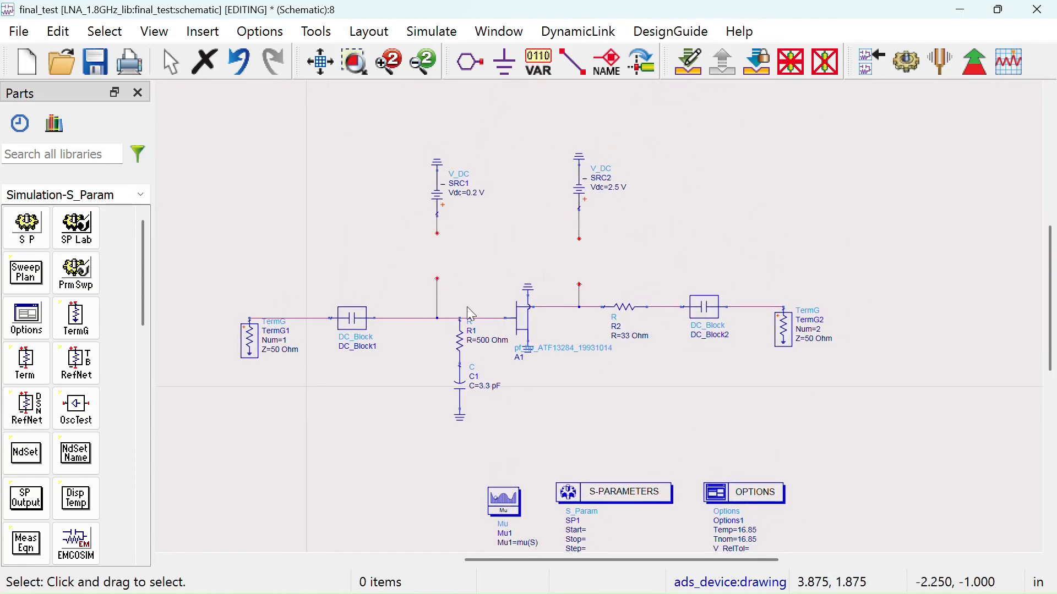
left_click(341, 319)
key("Delete")
left_click(705, 307)
key("Delete")
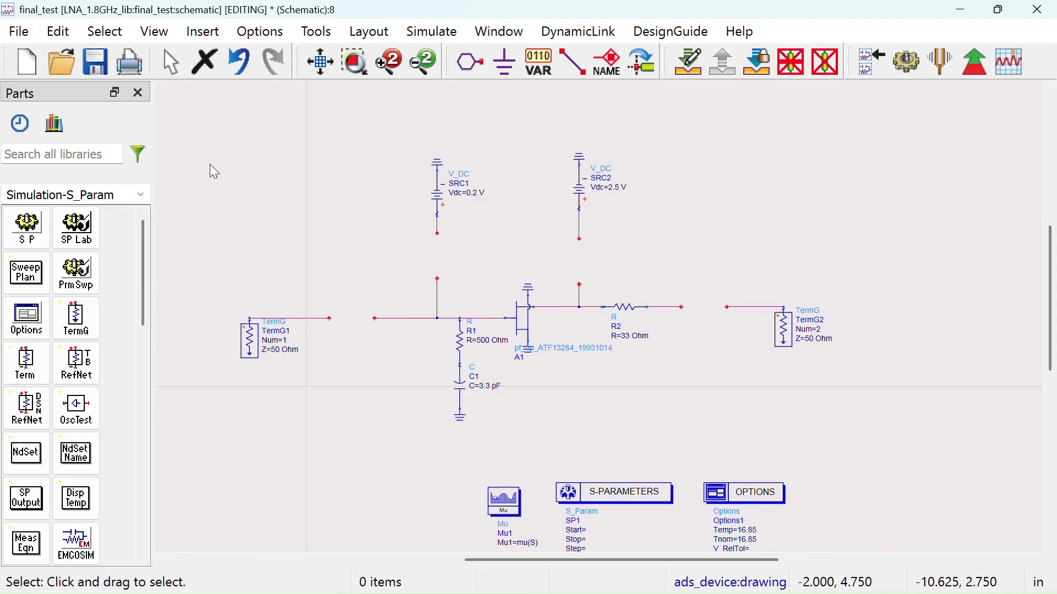
- Place the input_model component from the workspace libraries above the amplifier's input line
left_click(61, 128)
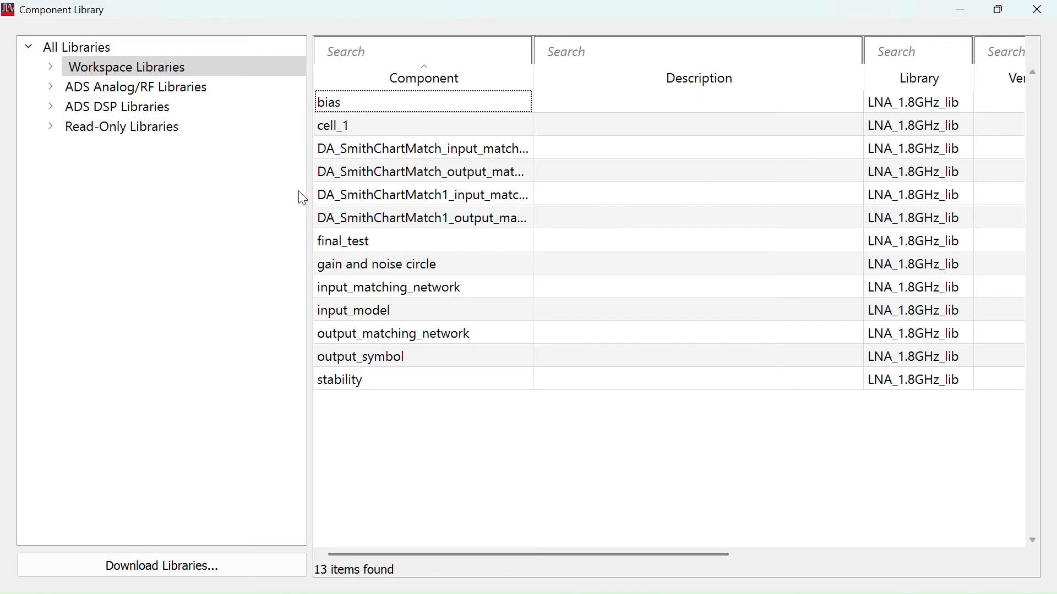
left_click(169, 72)
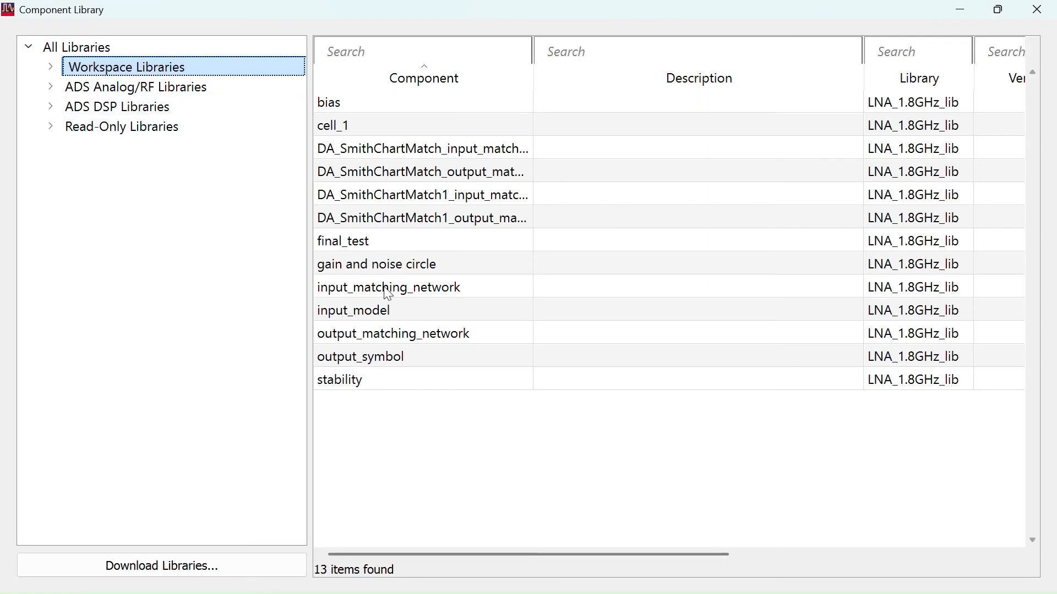
left_click(386, 303)
right_click(385, 303)
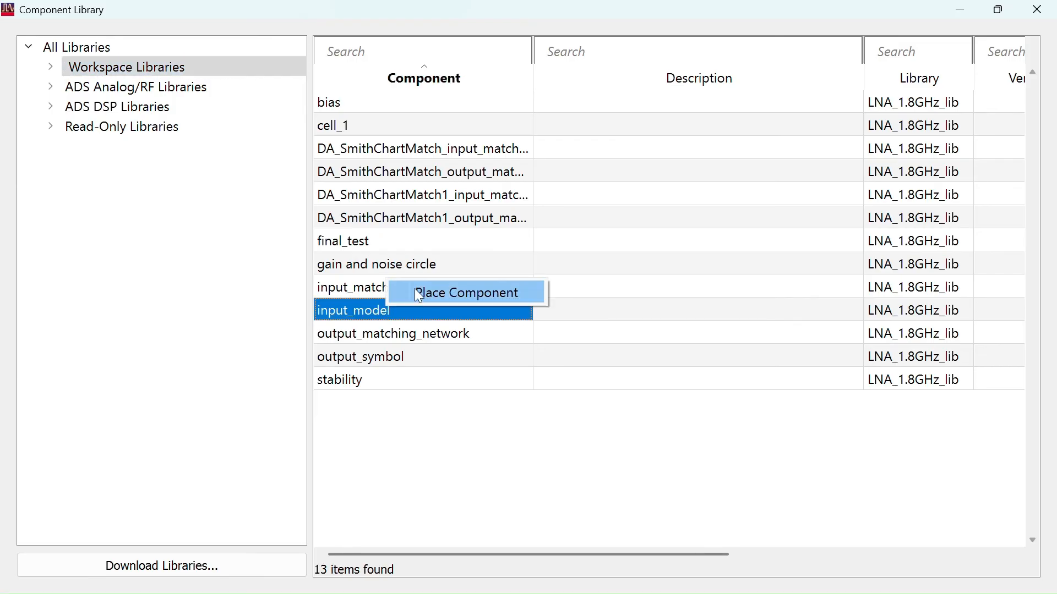
left_click(415, 288)
left_click(1054, 6)
left_click(336, 246)
key("Escape")
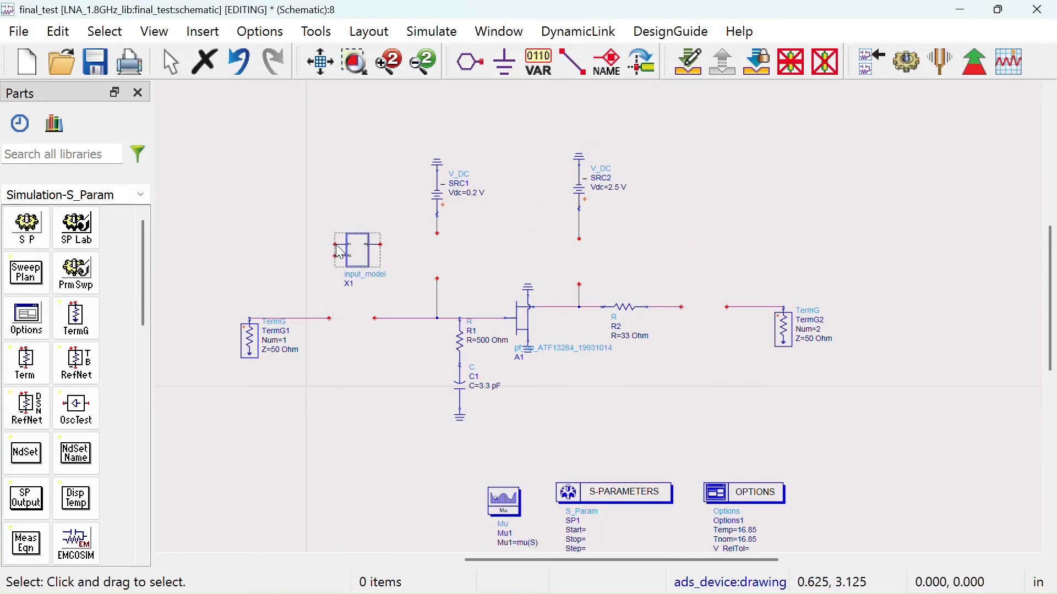
- Move input_model into the gap between TermG1 and the transistor's gate line so that P1 and P2 connect
scroll(361, 259, "up", 2)
scroll(592, 315, "up", 1)
left_click_drag(536, 284, 531, 416)
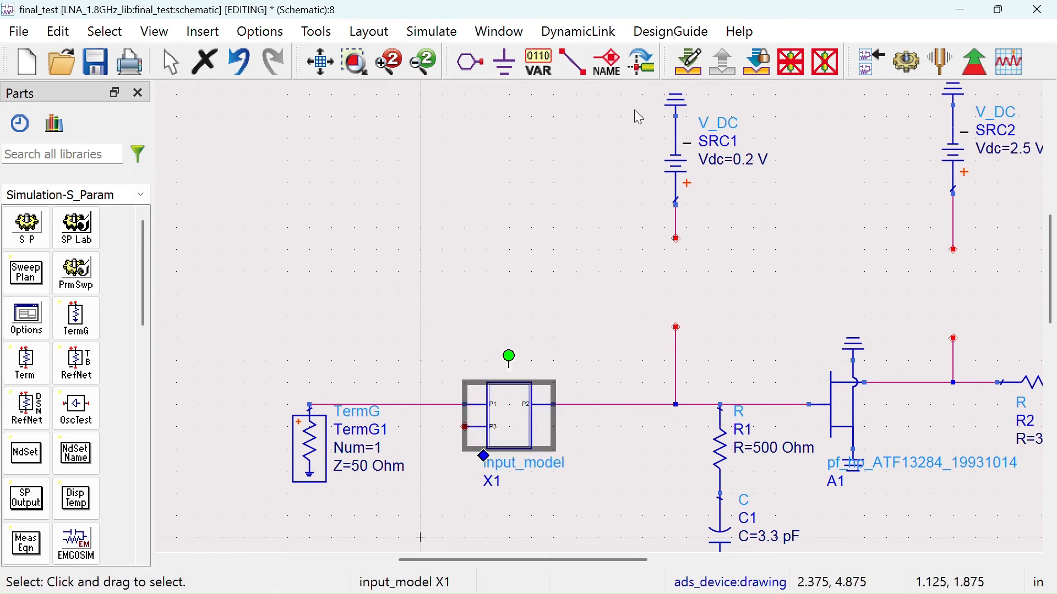
- Move the SRC1 supply below input_model, flip it with its positive terminal up, and wire it neatly to pin P3
left_click_drag(649, 94, 757, 251)
left_click_drag(682, 163, 244, 424)
left_click_drag(420, 294, 438, 55)
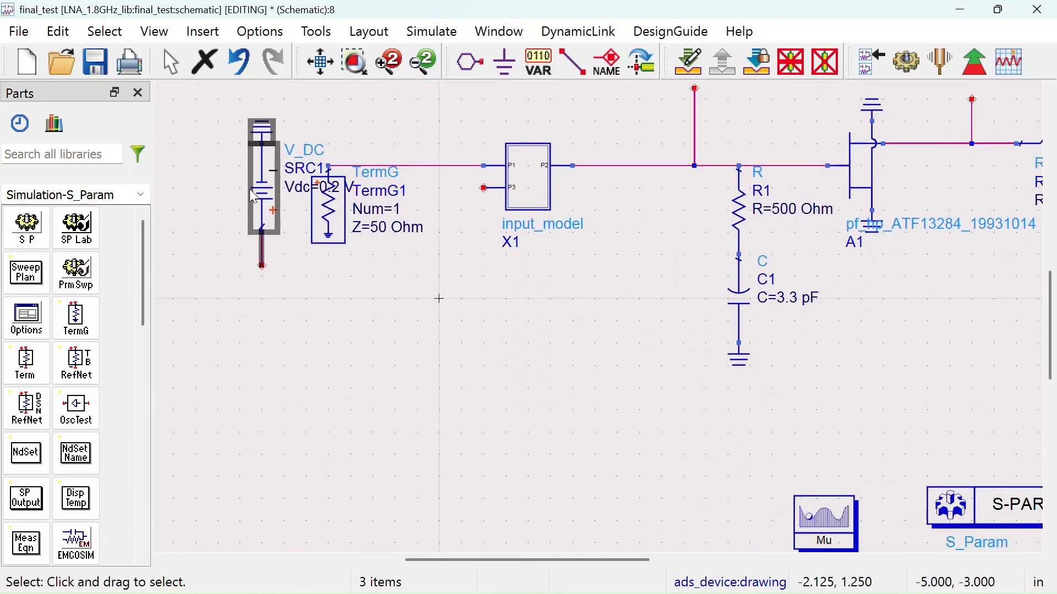
left_click_drag(263, 191, 435, 316)
left_click(544, 390)
scroll(501, 395, "down", 3)
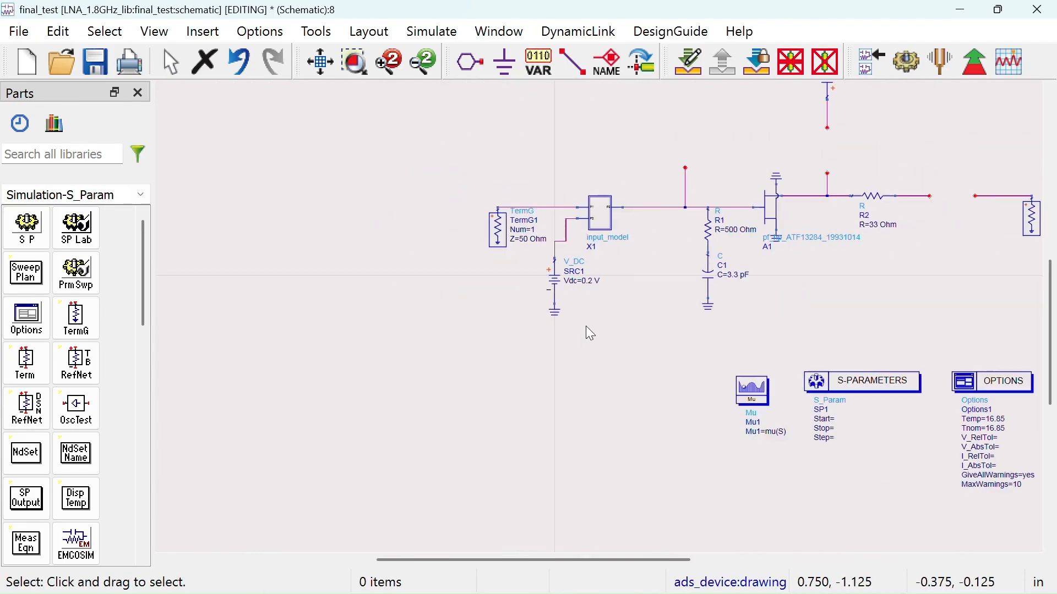
left_click_drag(735, 299, 519, 377)
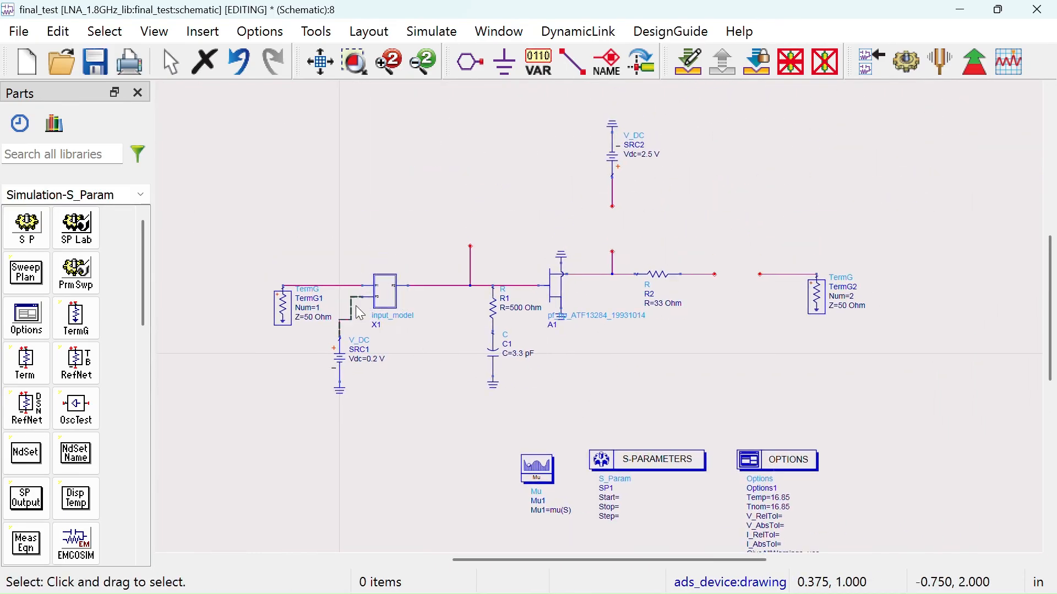
left_click_drag(352, 312, 343, 308)
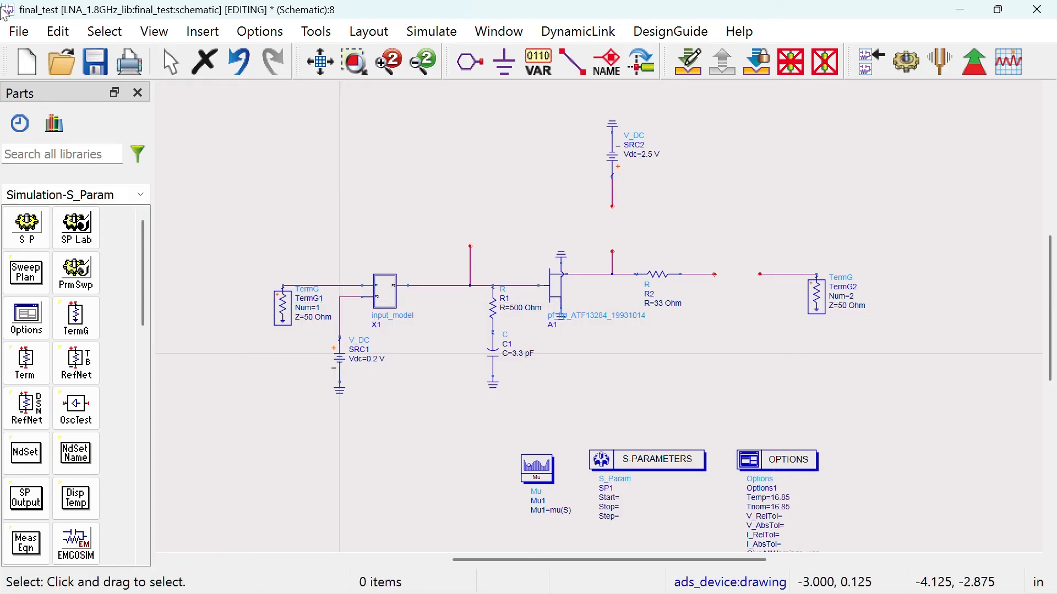
- Place the output_symbol component from the workspace libraries above the gap between R2 and TermG2
left_click(24, 124)
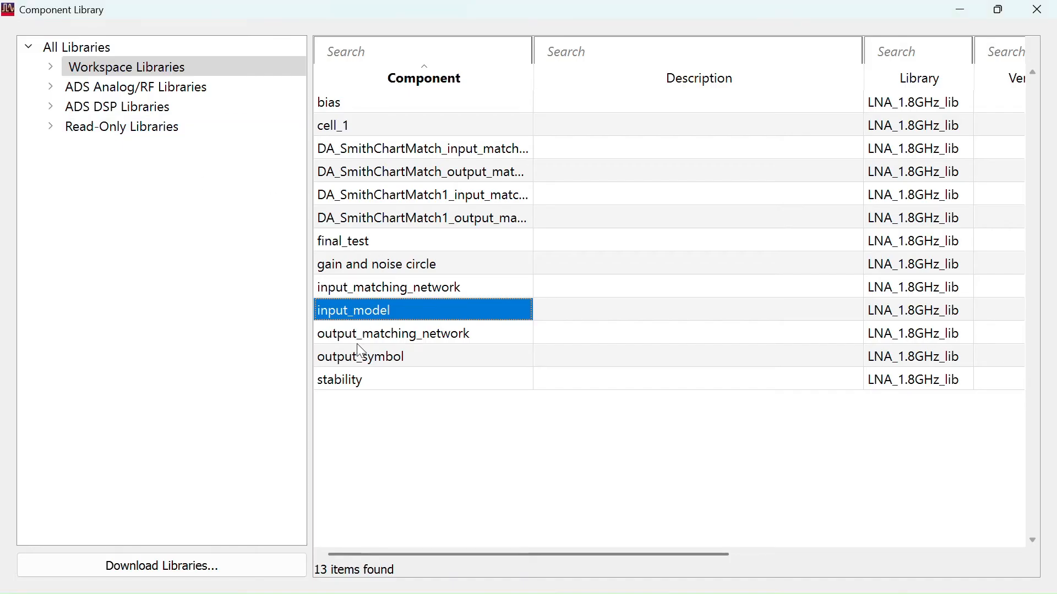
left_click(352, 352)
right_click(351, 351)
left_click(396, 341)
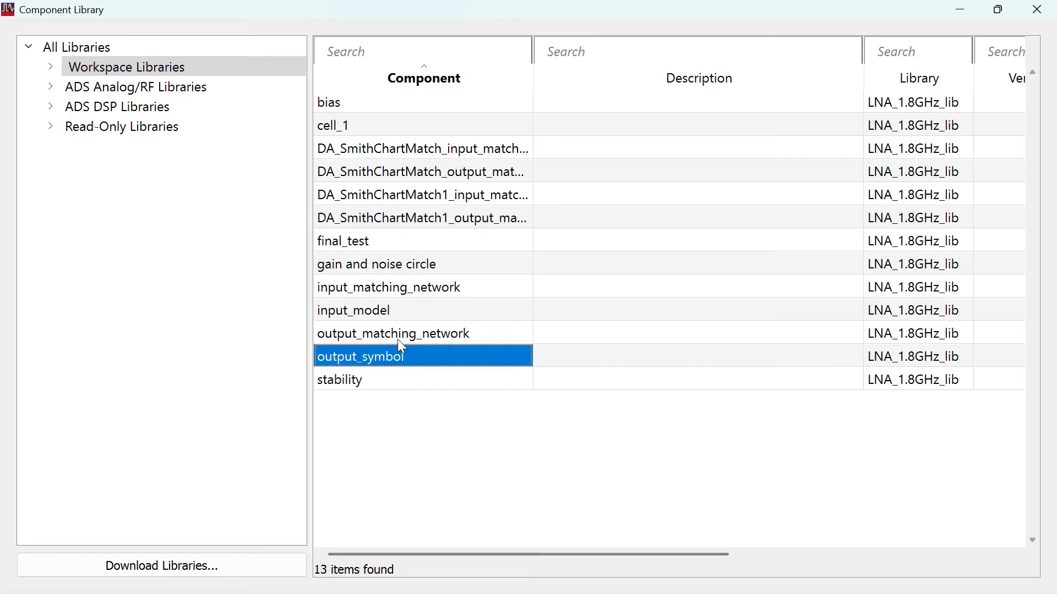
left_click(1052, 8)
scroll(612, 224, "up", 2)
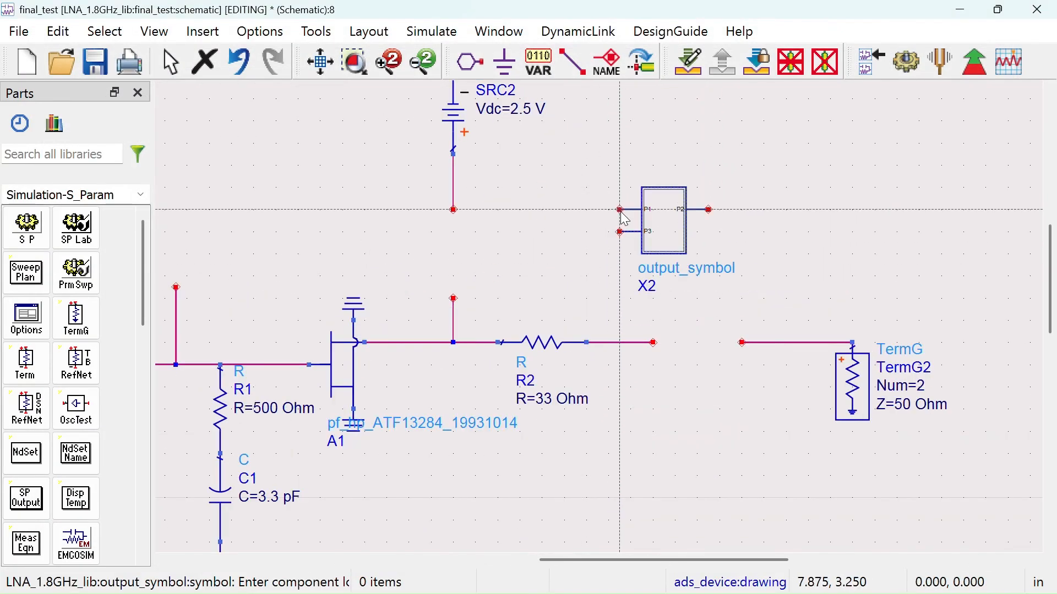
left_click(636, 219)
- Move output_symbol into the gap between R2 and TermG2 so that P1 and P2 connect
left_click(659, 222)
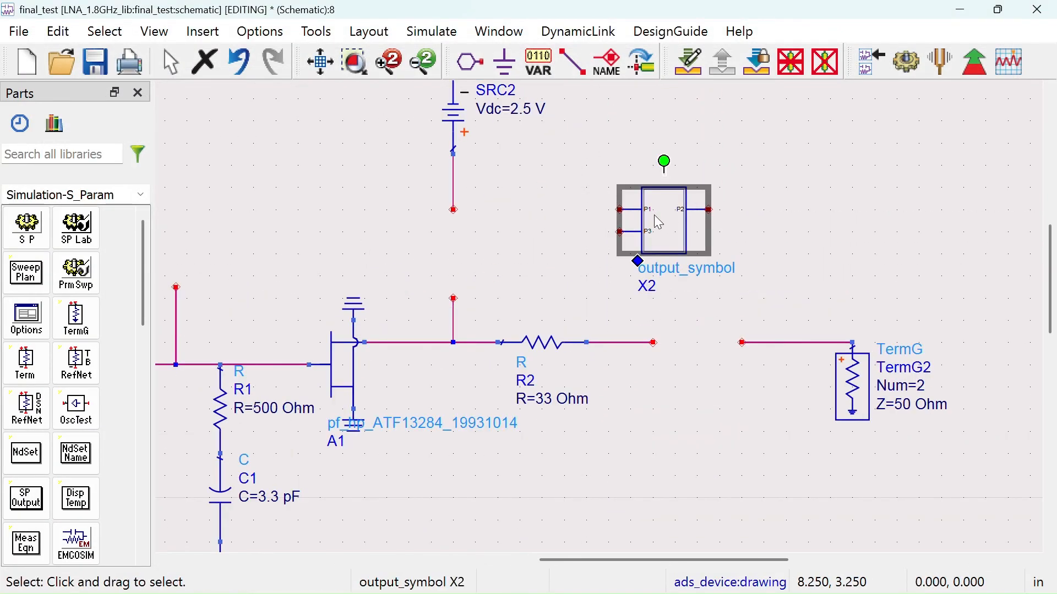
left_click_drag(659, 223, 693, 360)
left_click(668, 229)
- Move the SRC2 supply below output_symbol with its positive terminal up and connect it to pin P3
scroll(457, 184, "down", 1)
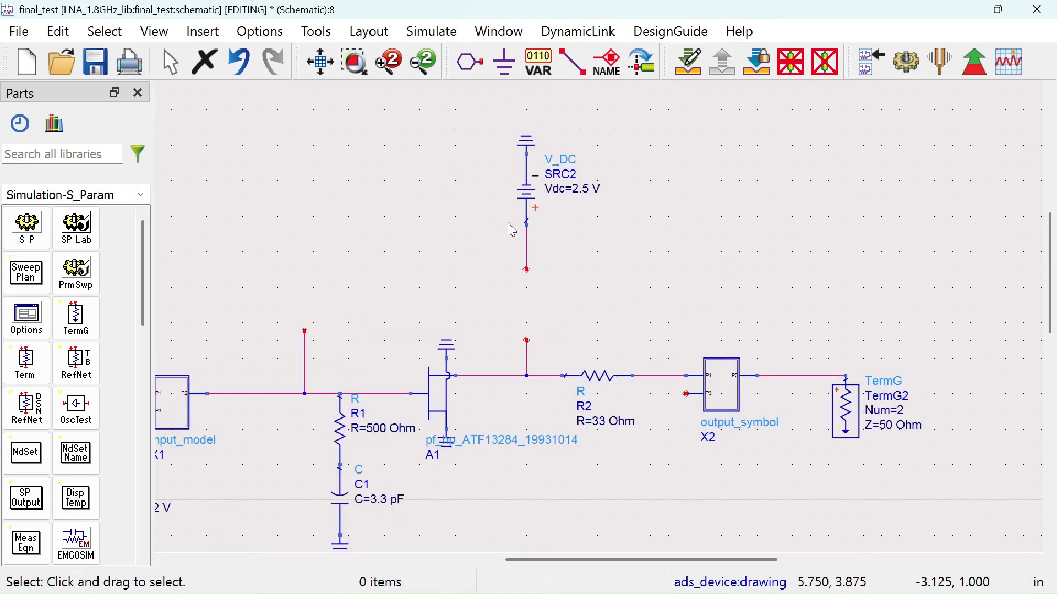
left_click_drag(491, 124, 670, 323)
left_click_drag(542, 205, 694, 524)
left_click(775, 482)
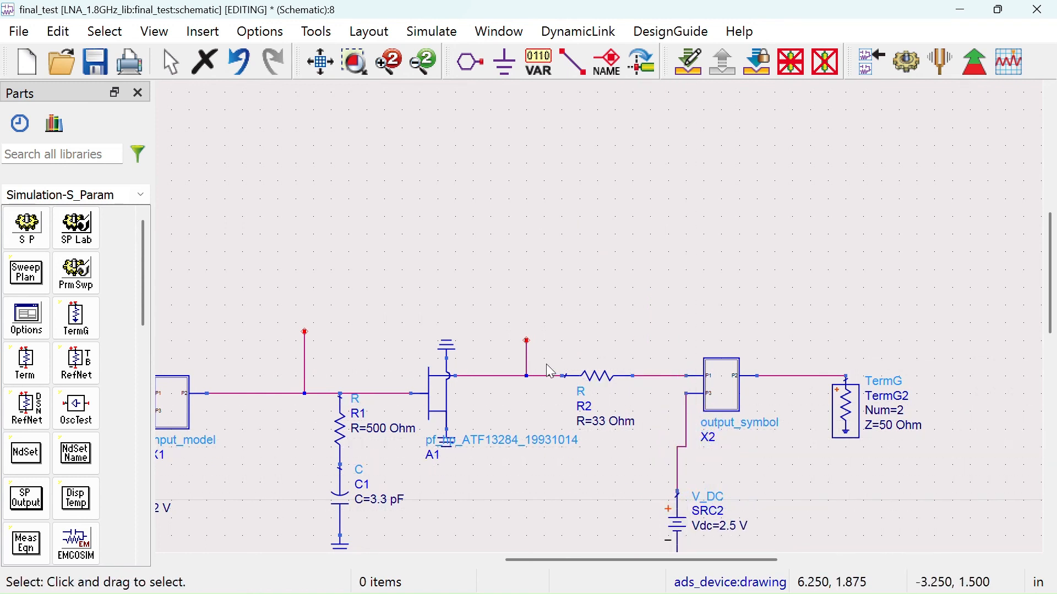
- Delete the leftover vertical wire stubs above the drain line and the gate line
left_click(528, 359)
key("Delete")
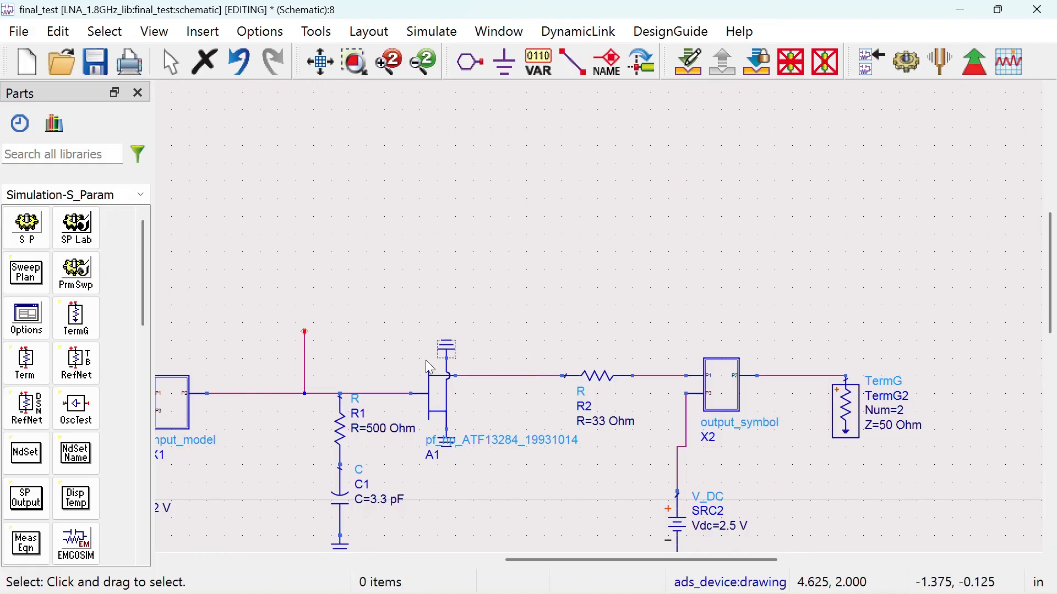
left_click(302, 363)
key("Delete")
- Shift TermG1, input_model and SRC1 closer to the transistor, leaving a slightly longer wire between TermG1 and input_model
scroll(545, 312, "down", 2)
left_click_drag(642, 417, 615, 316)
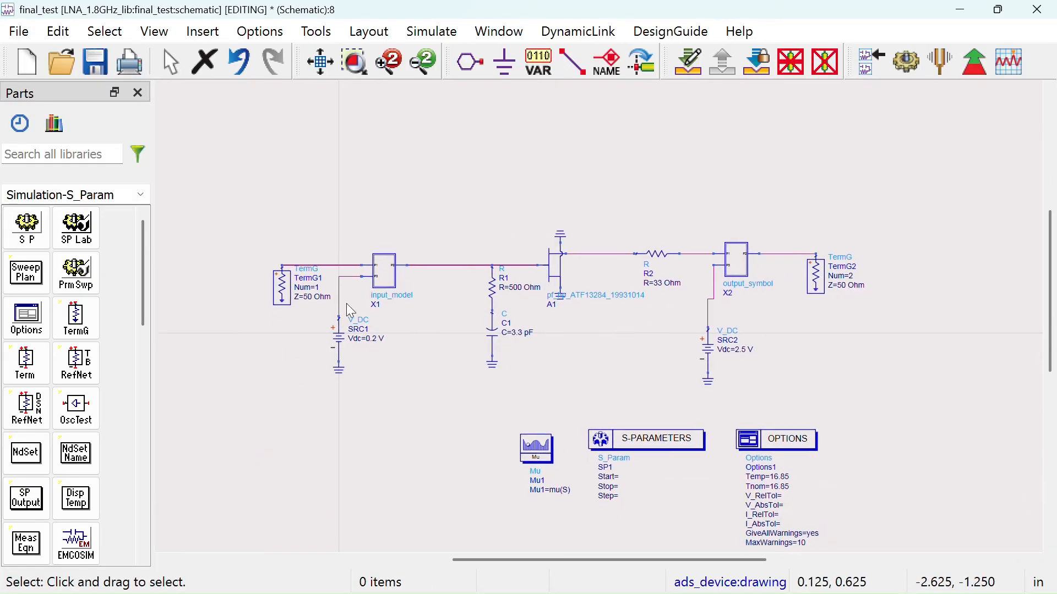
left_click_drag(194, 212, 451, 412)
left_click_drag(382, 278, 428, 278)
left_click(462, 196)
left_click_drag(312, 297, 283, 297)
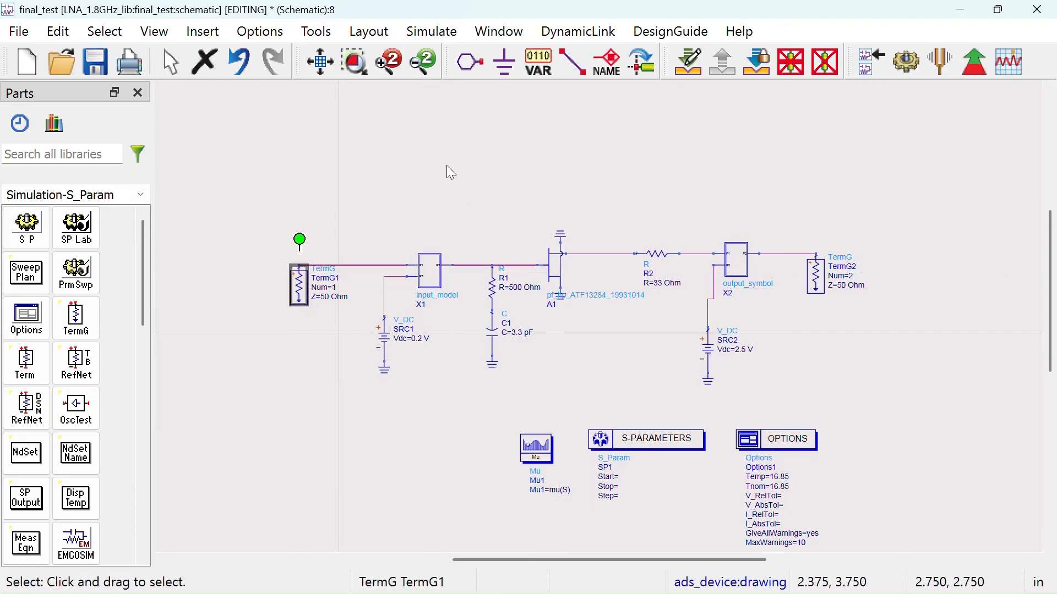
left_click(447, 165)
- Push into input_model to inspect its microstrip schematic, and return to the final_test schematic
left_click_drag(616, 471, 584, 426)
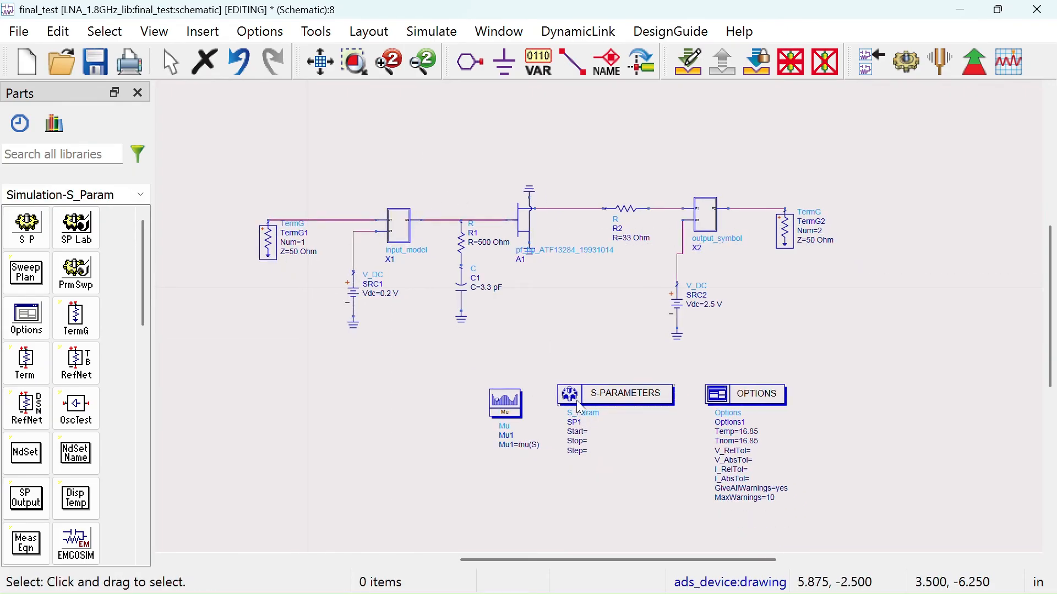
left_click(399, 231)
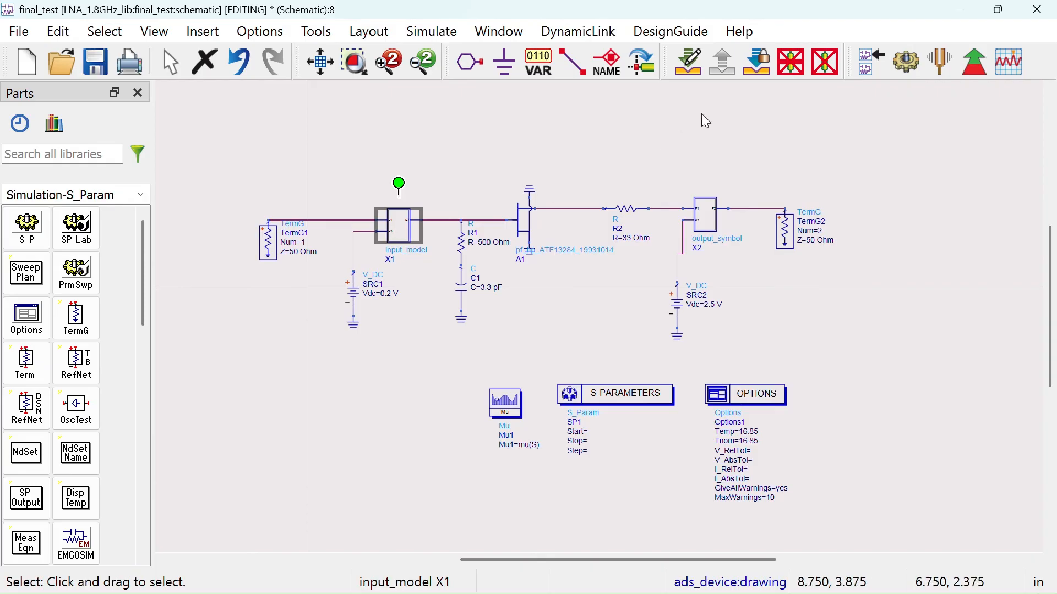
left_click(689, 65)
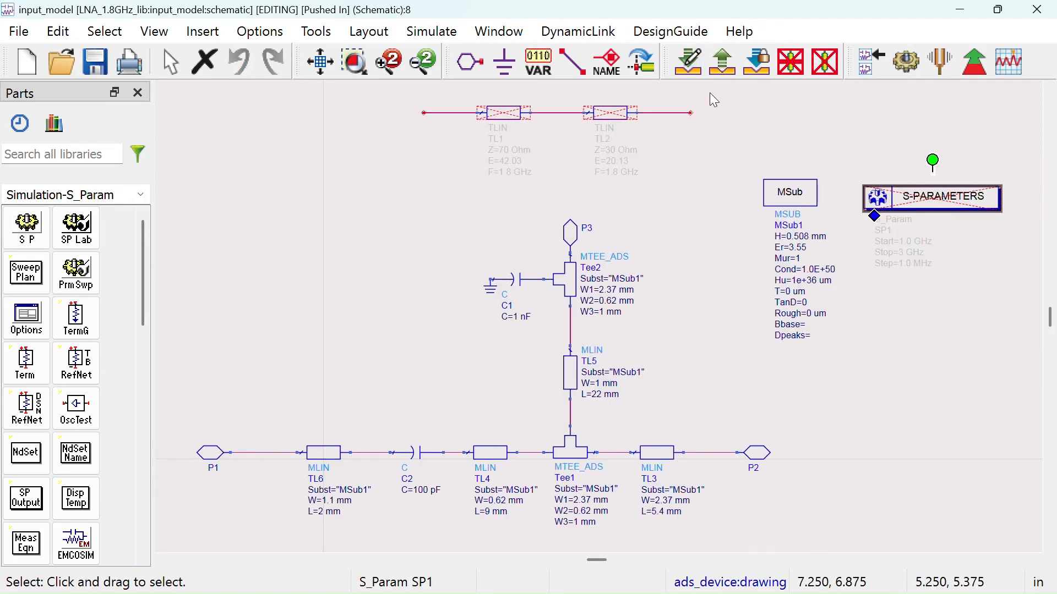
left_click(723, 62)
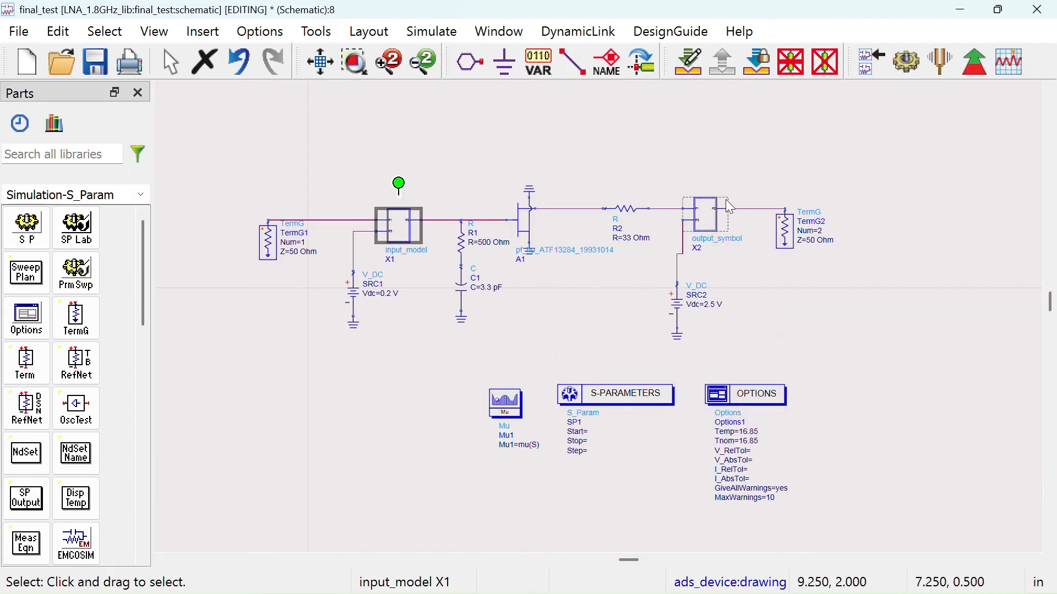
- Set the SP1 S-parameter simulation to a linear sweep with start 1 GHz, stop 3 and step 1 MHz, and save the schematic
double_click(630, 395)
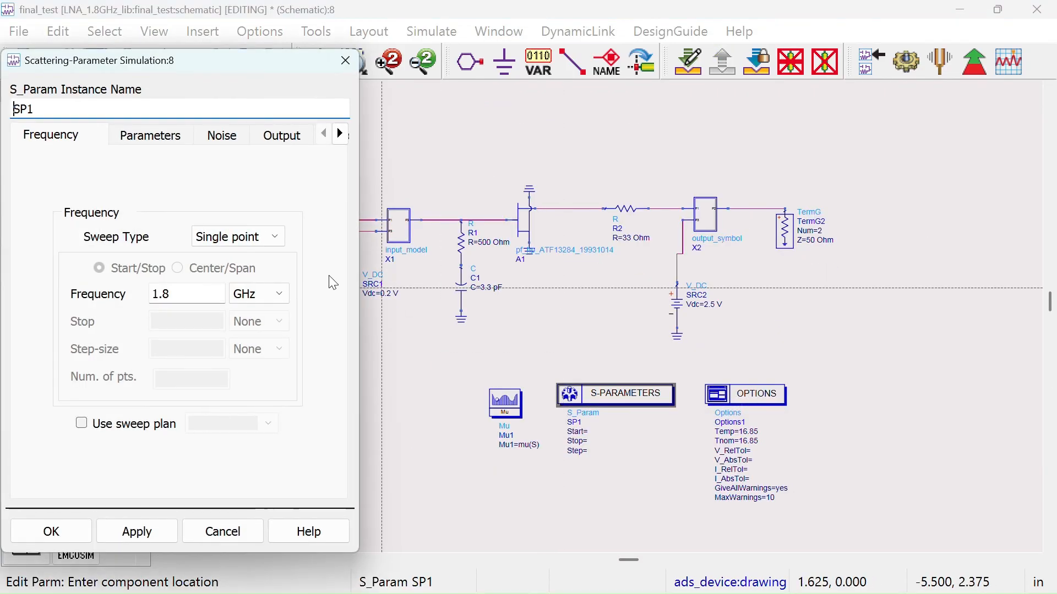
double_click(170, 301)
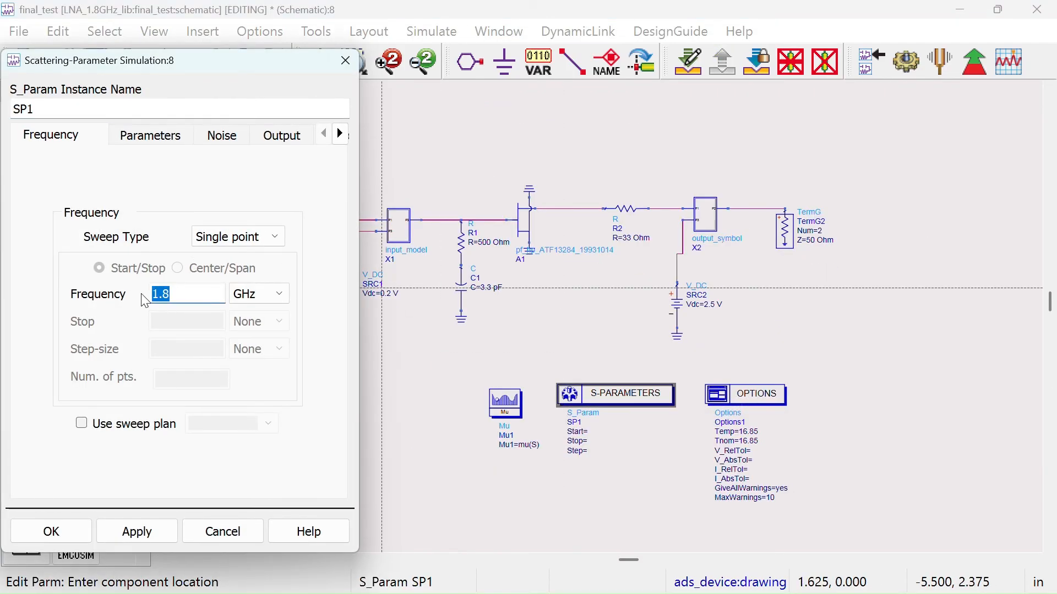
type("1")
left_click(266, 238)
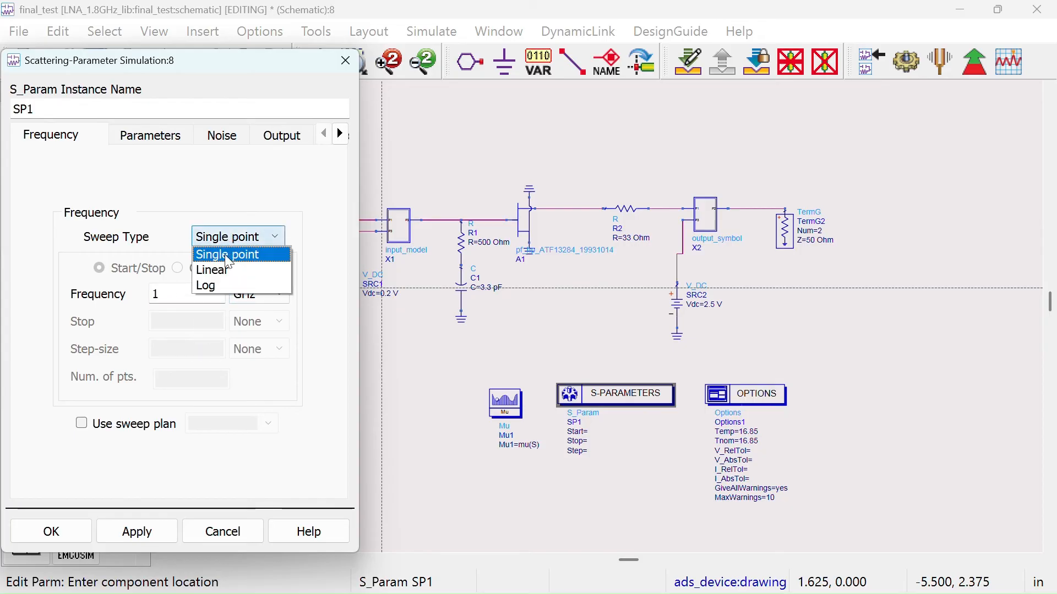
left_click(220, 266)
left_click(180, 325)
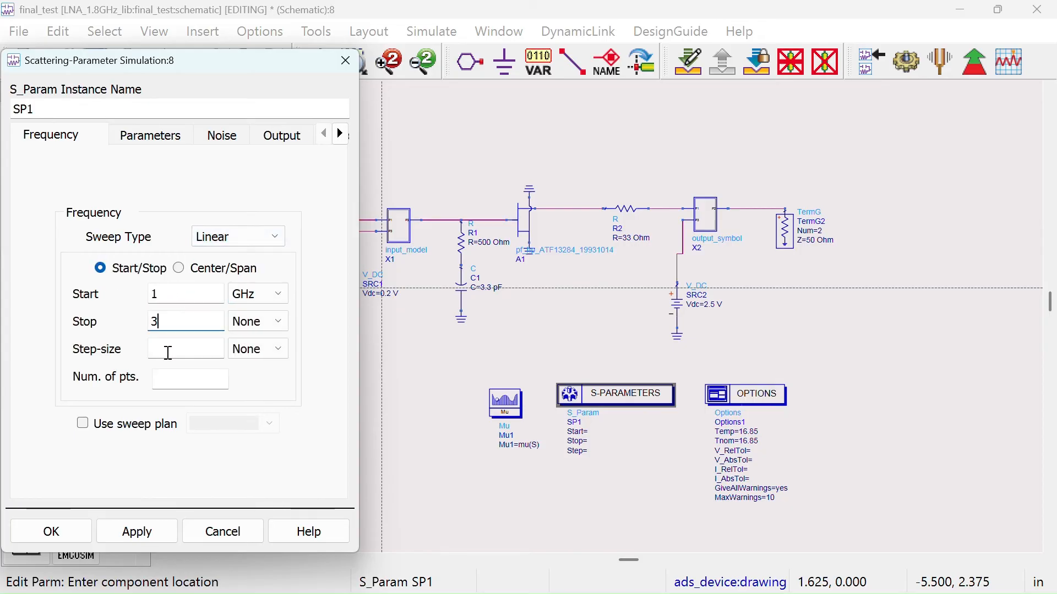
left_click(260, 349)
left_click(245, 413)
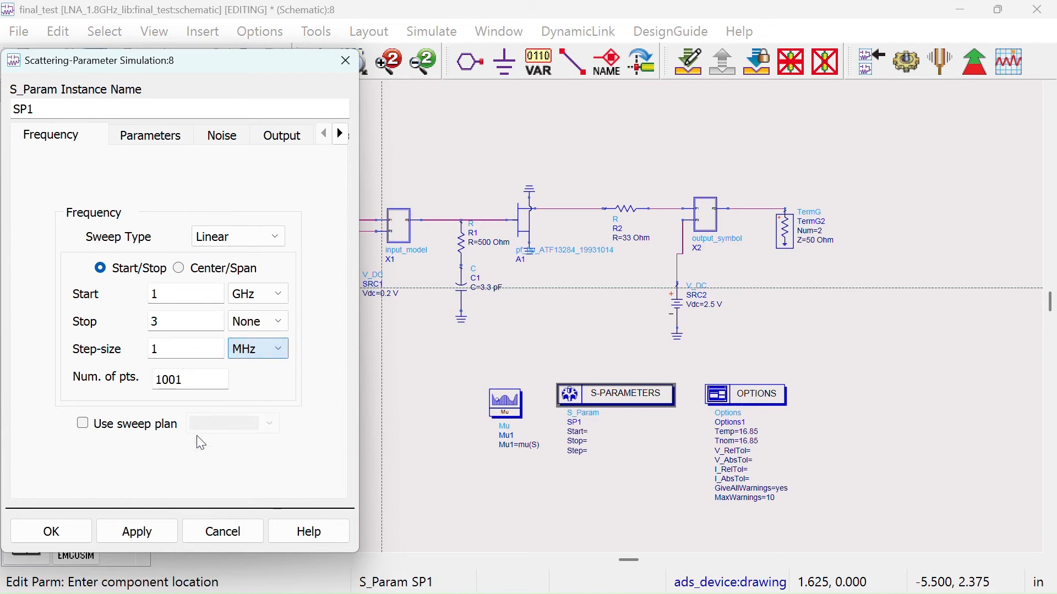
left_click(128, 532)
left_click(78, 530)
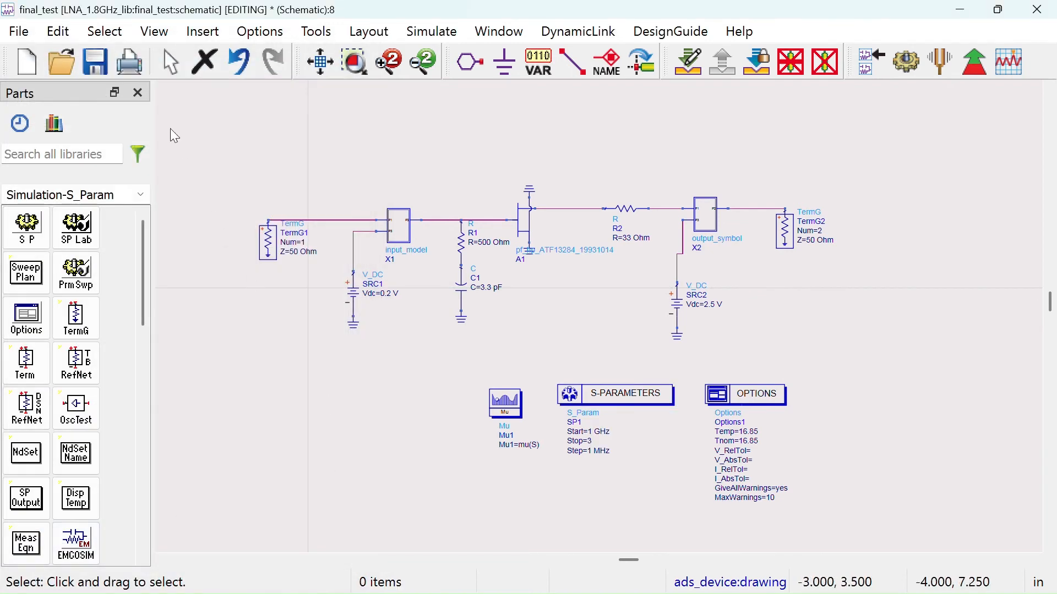
left_click(91, 65)
- Set the SP1 stop frequency's unit to GHz, run the simulation, and maximize the resulting data display
left_click_drag(549, 413, 525, 360)
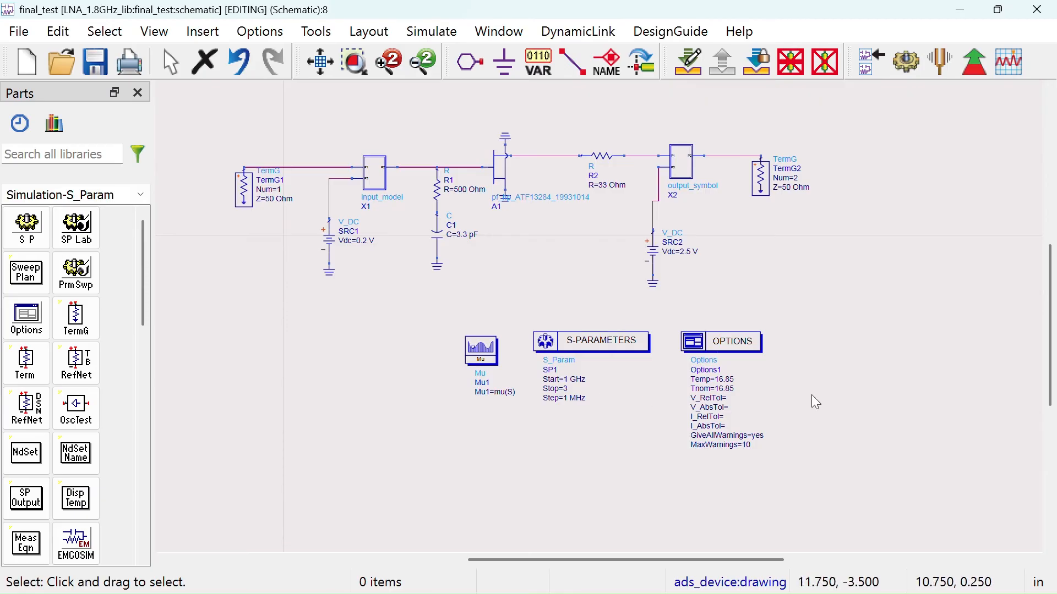
double_click(605, 344)
left_click(262, 321)
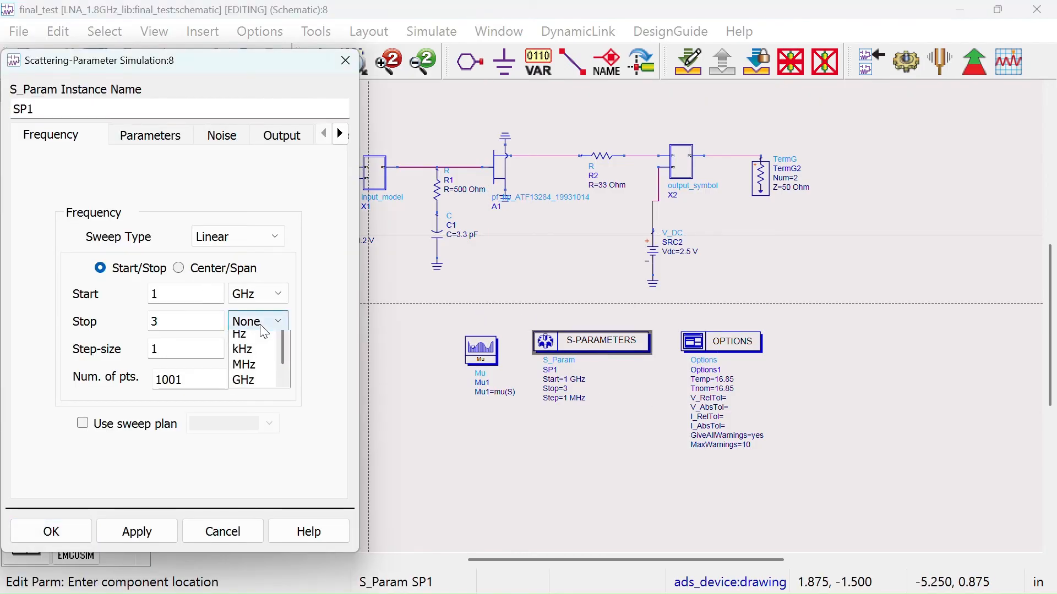
left_click(242, 396)
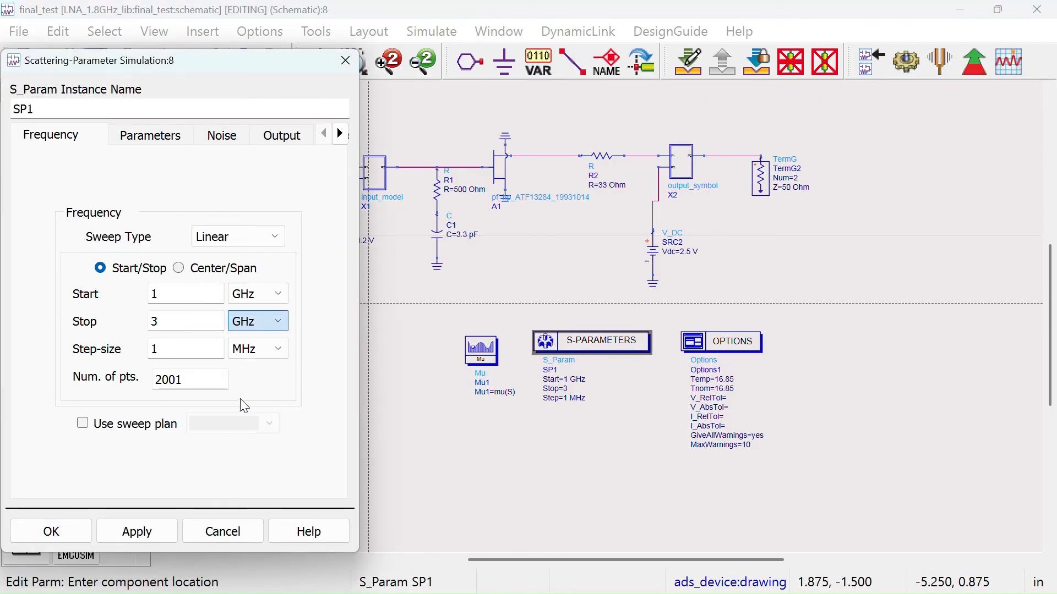
left_click(76, 531)
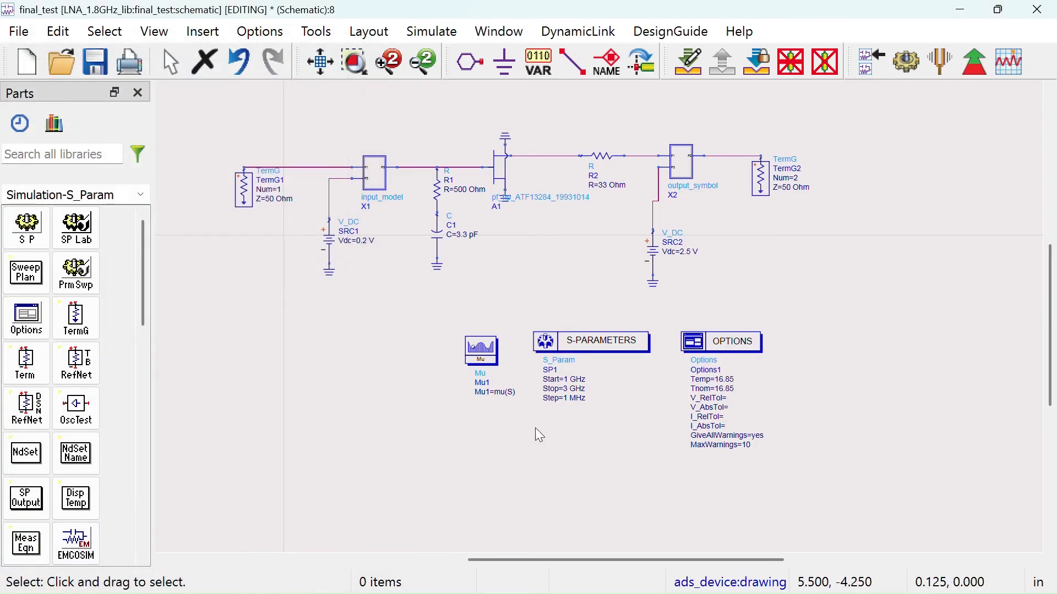
left_click(907, 61)
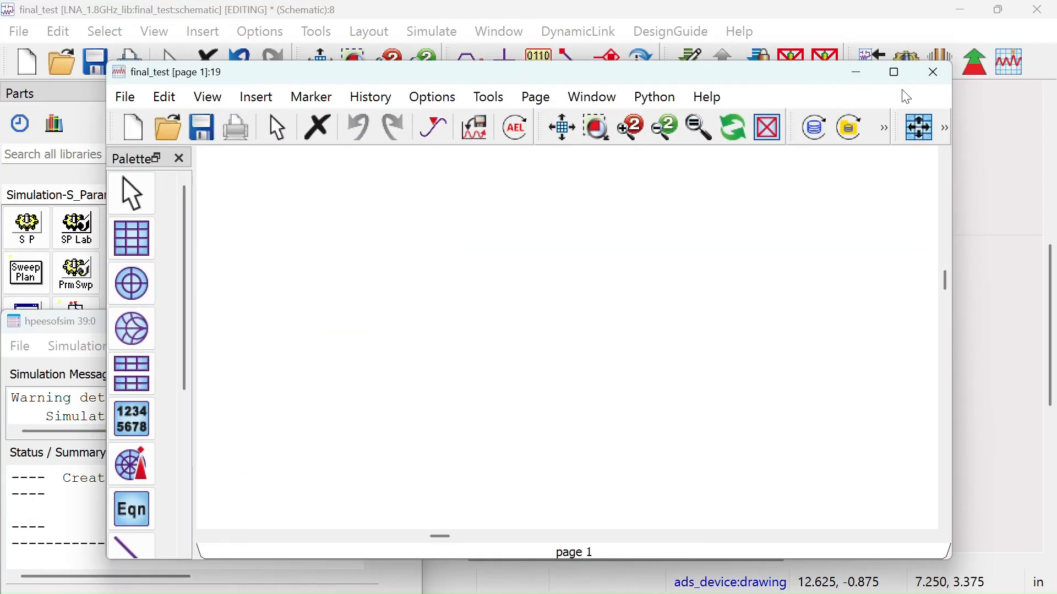
left_click(895, 72)
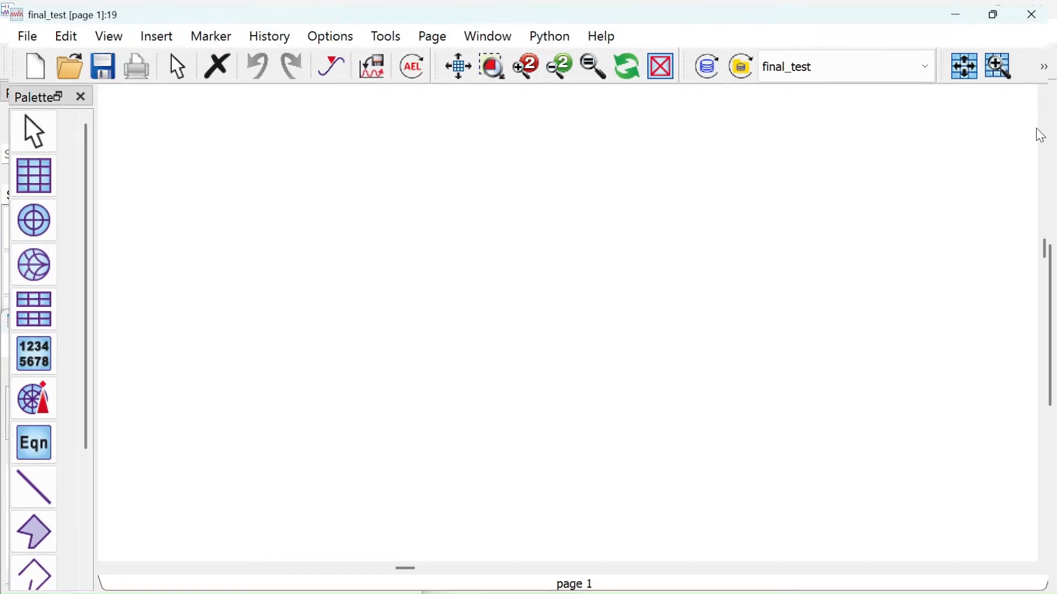
- Add a rectangular plot of NFmin and nf(2) against frequency to the data display and fit it in view
left_click(25, 172)
left_click(163, 120)
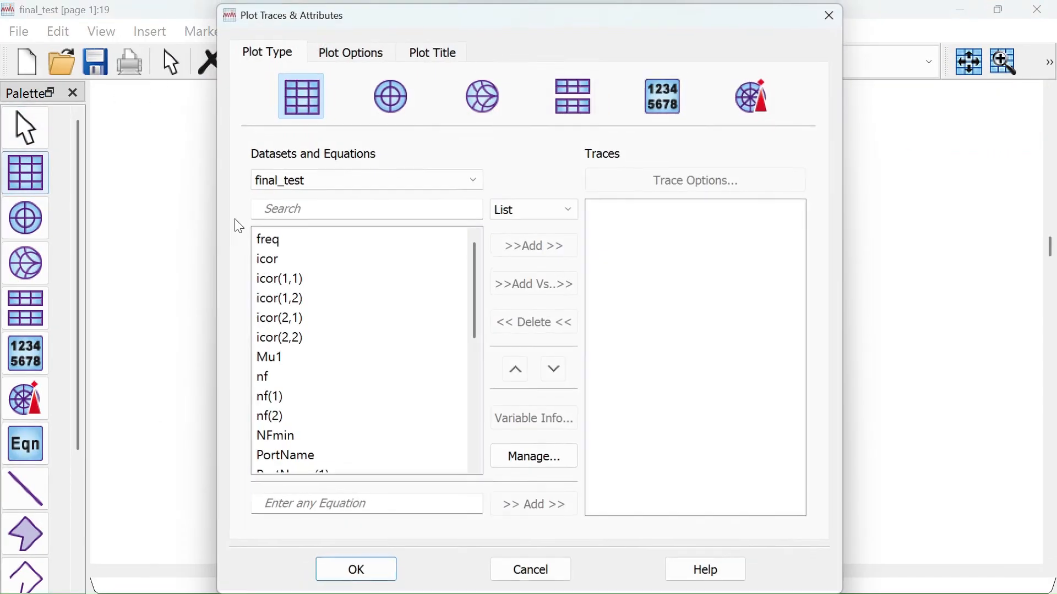
left_click(275, 278)
scroll(277, 301, "down", 1)
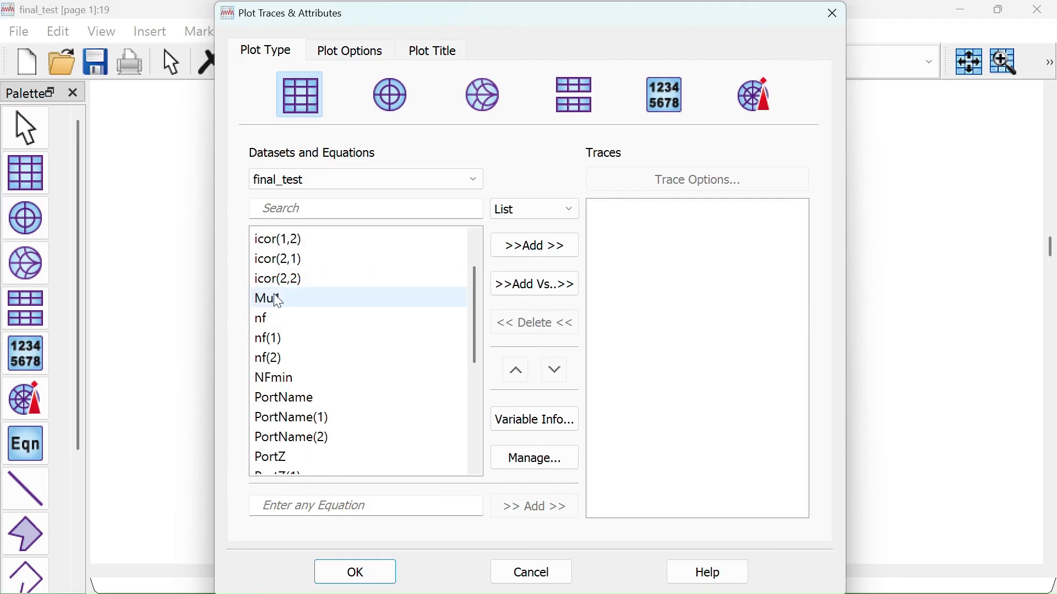
scroll(279, 308, "down", 1)
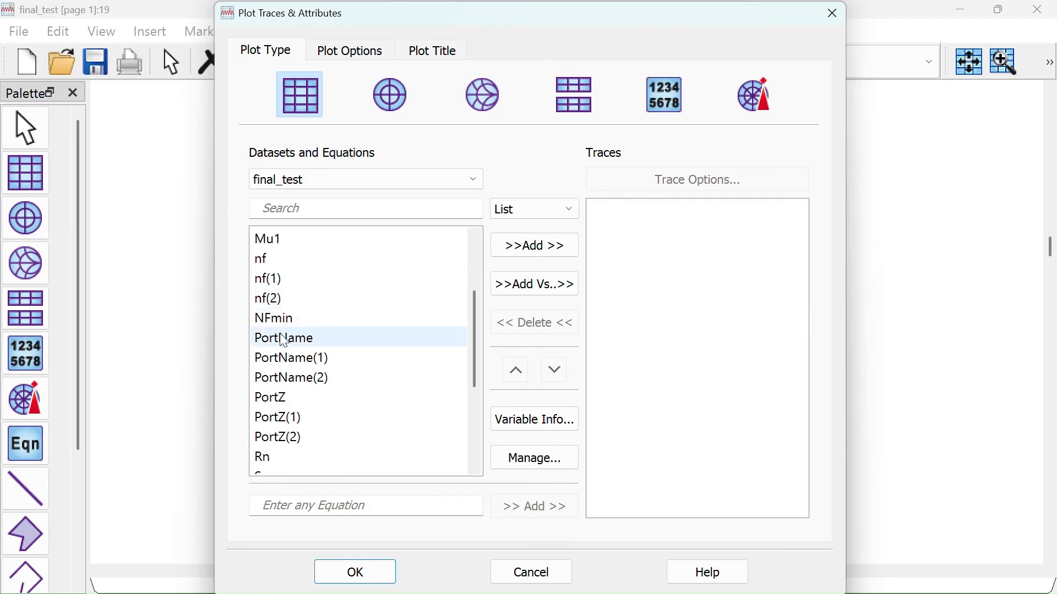
double_click(275, 317)
double_click(269, 298)
left_click(347, 570)
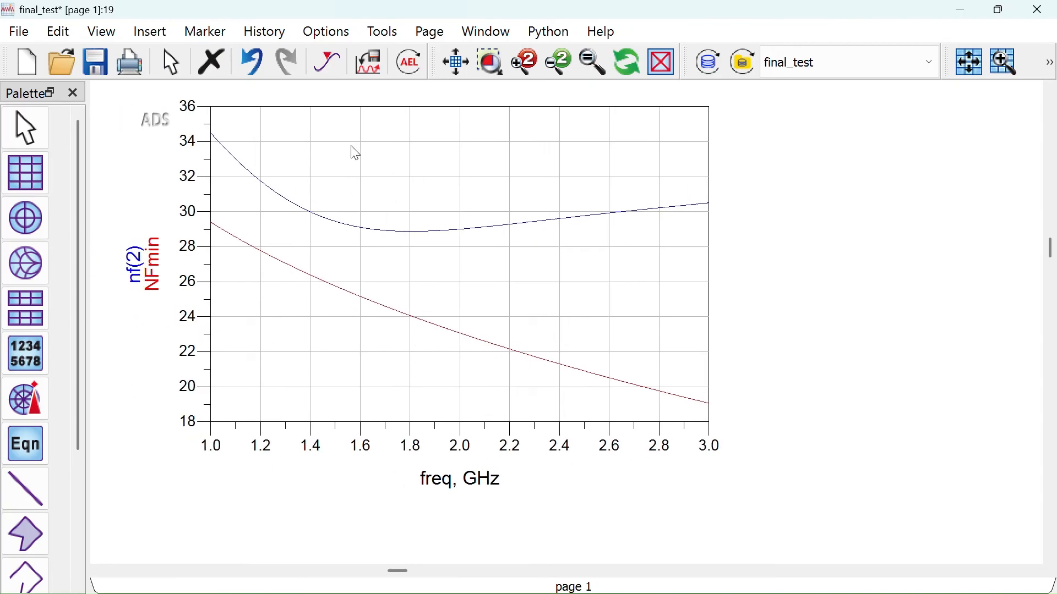
left_click(458, 72)
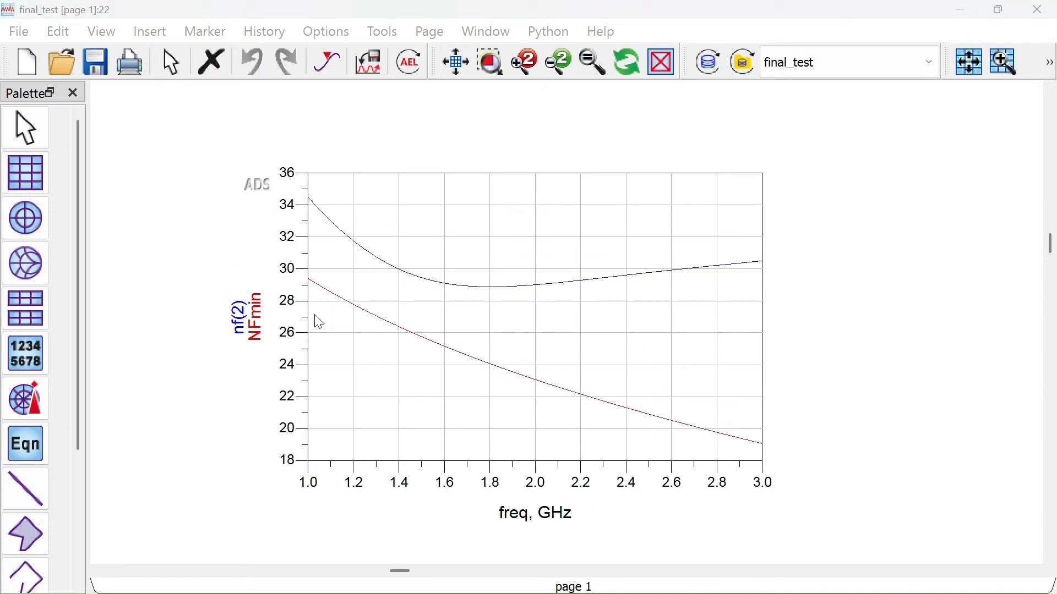
scroll(477, 314, "down", 1)
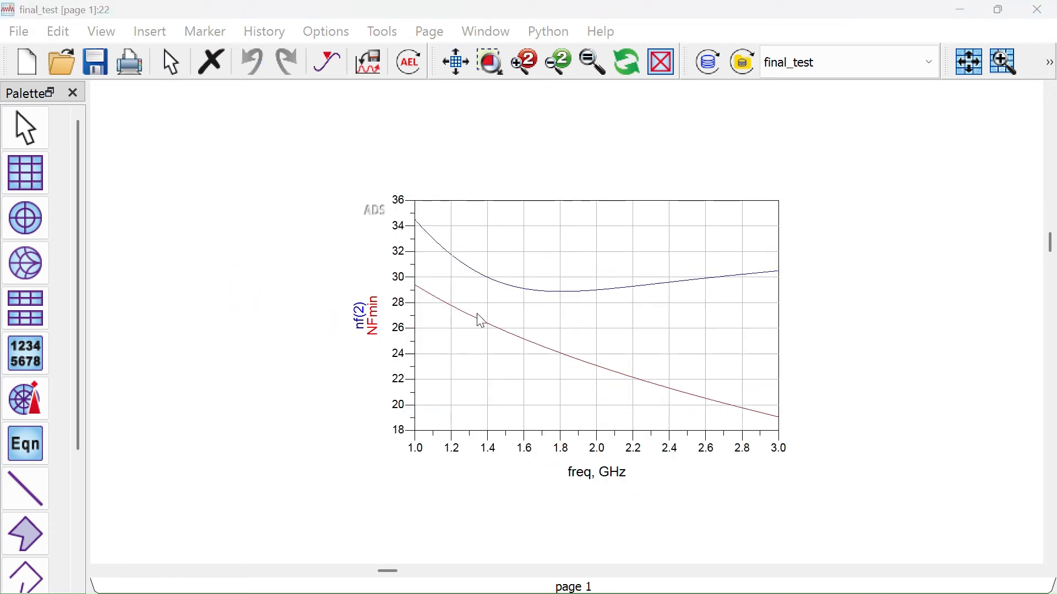
left_click_drag(534, 348, 370, 280)
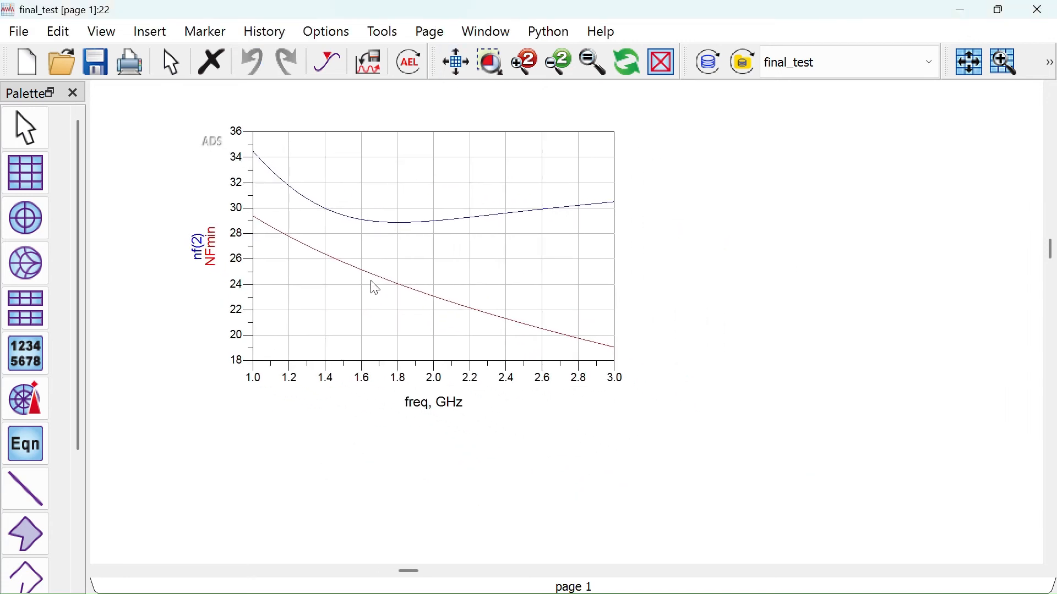
- Return to the schematic, take output_symbol out from between R2 and TermG2, and paste it above the gap
left_click(967, 11)
left_click(369, 234)
scroll(470, 259, "up", 3)
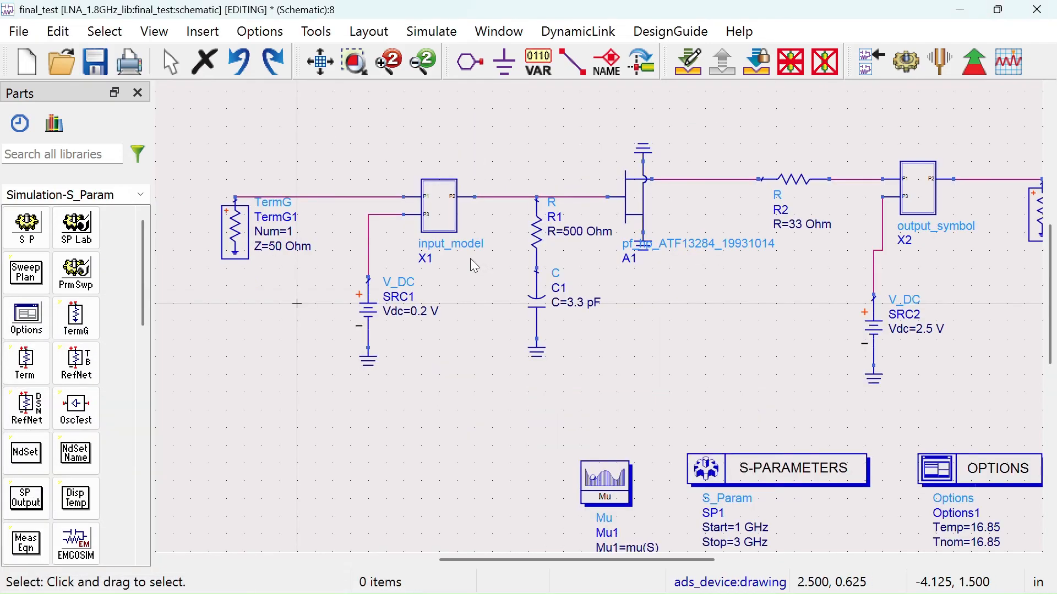
left_click_drag(853, 391, 516, 403)
left_click(736, 246)
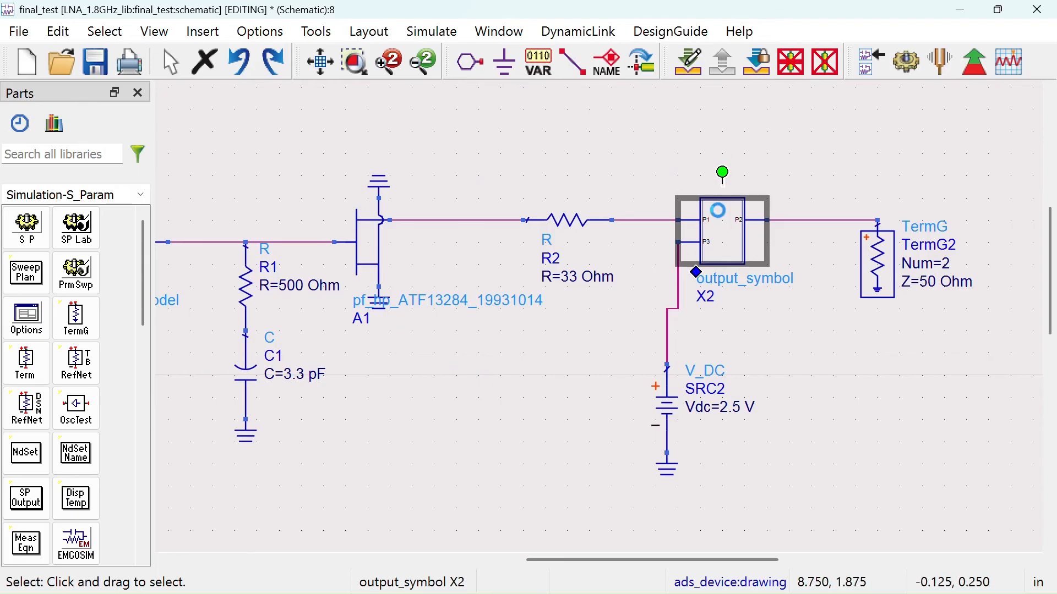
key("Delete")
key("ctrl+v")
left_click(668, 142)
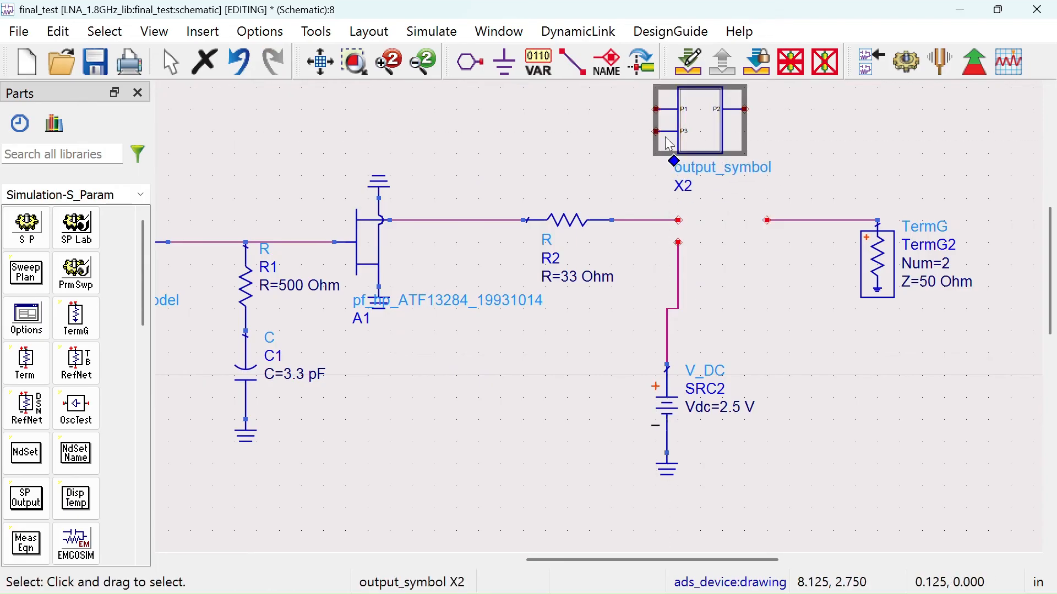
- Mirror output_symbol about the Y axis and place it back in the gap between R2 and TermG2
key("shift+y")
left_click(712, 133)
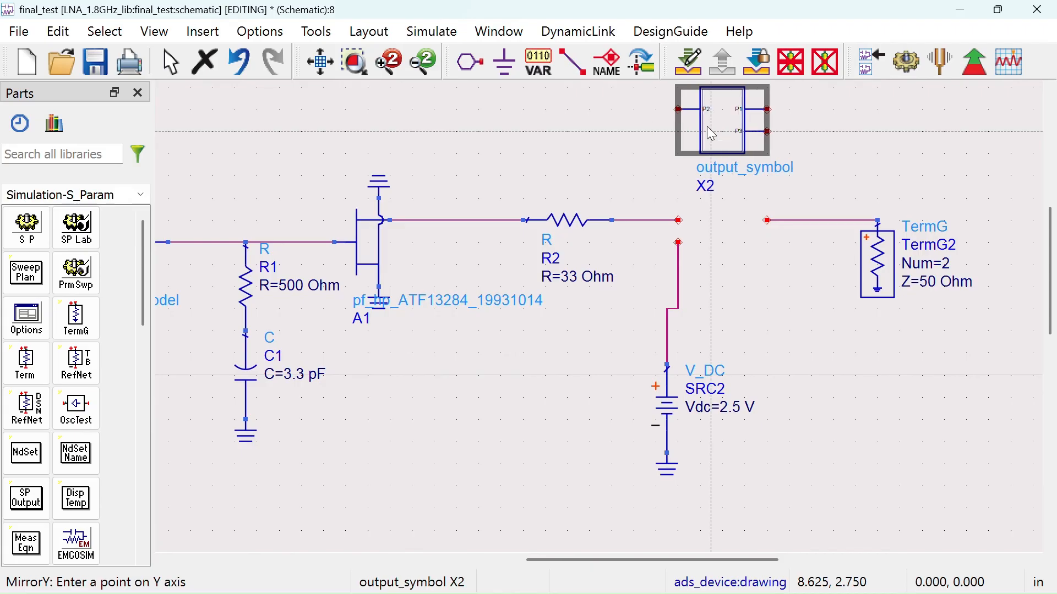
key("Escape")
left_click(862, 130)
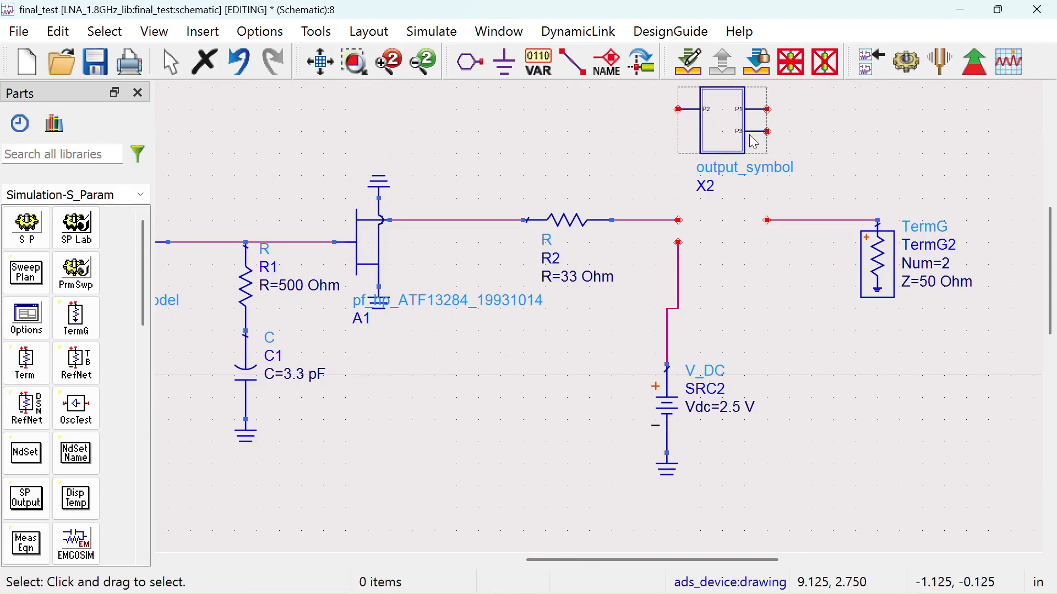
left_click_drag(736, 128, 773, 252)
left_click(795, 355)
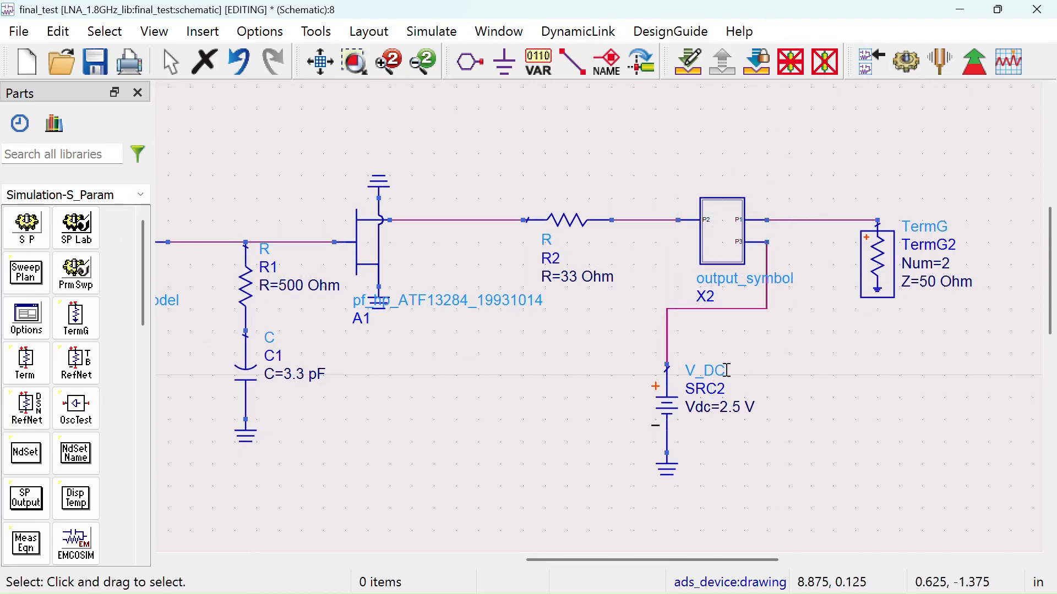
- Move the SRC2 voltage source and its ground symbol directly beneath pin P3 of output_symbol
left_click_drag(677, 403, 773, 392)
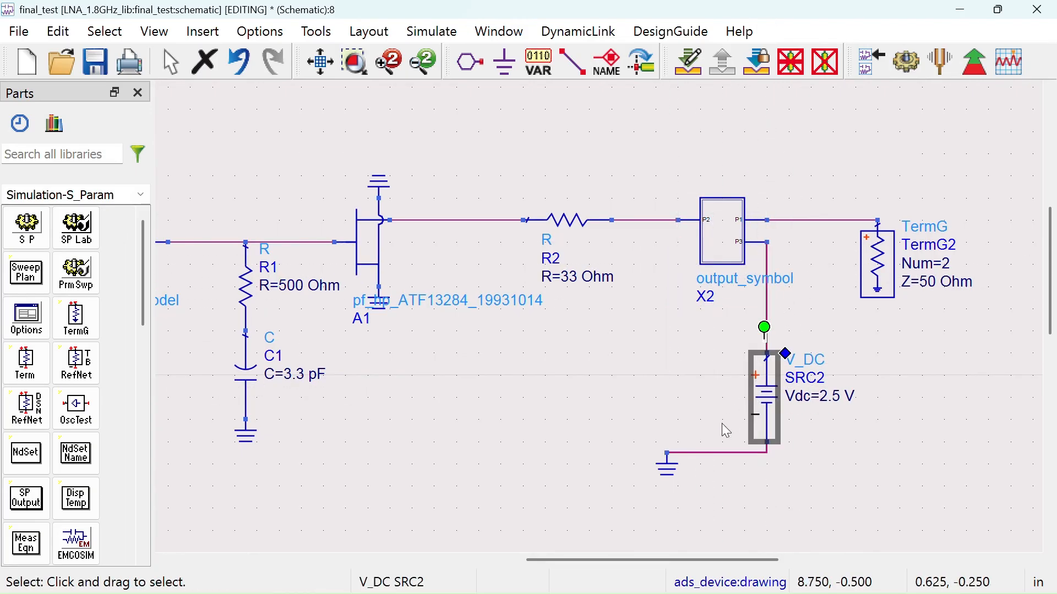
left_click_drag(667, 467, 771, 466)
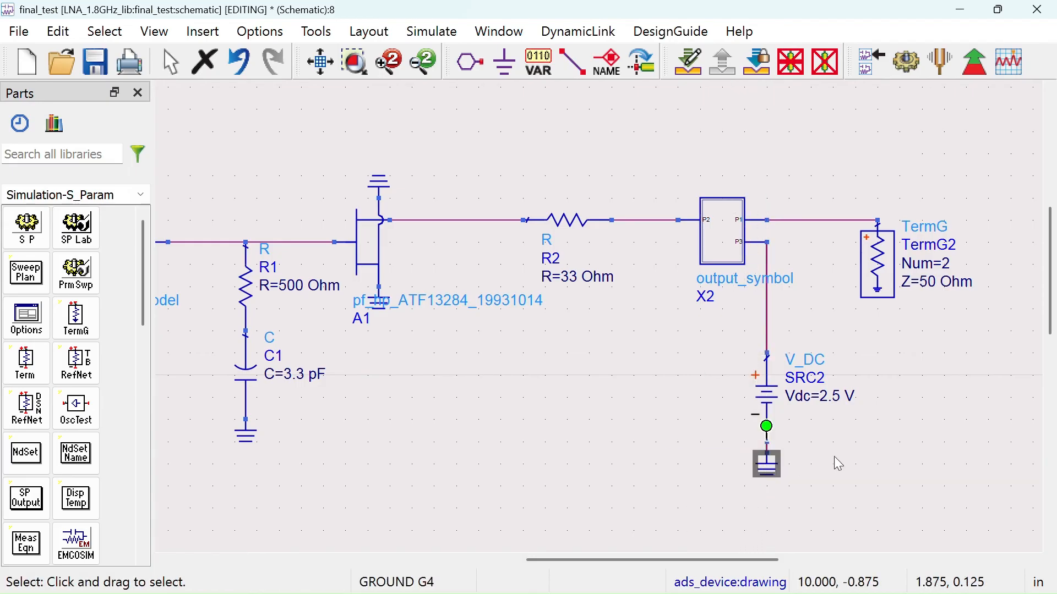
left_click(833, 456)
scroll(731, 276, "up", 2)
left_click(580, 281)
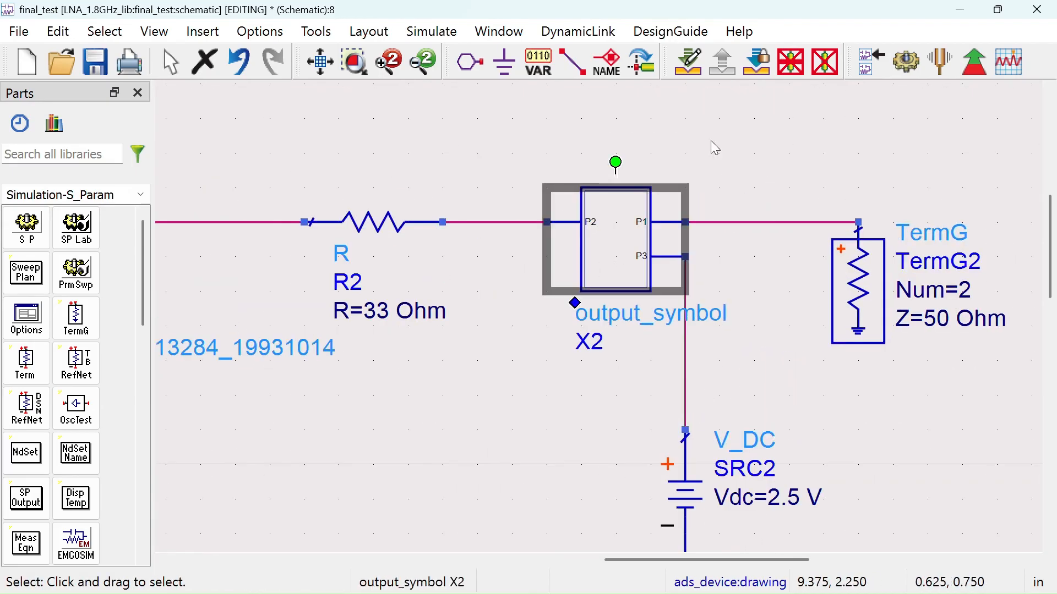
scroll(593, 322, "down", 3)
scroll(596, 319, "up", 1)
left_click_drag(597, 336, 672, 317)
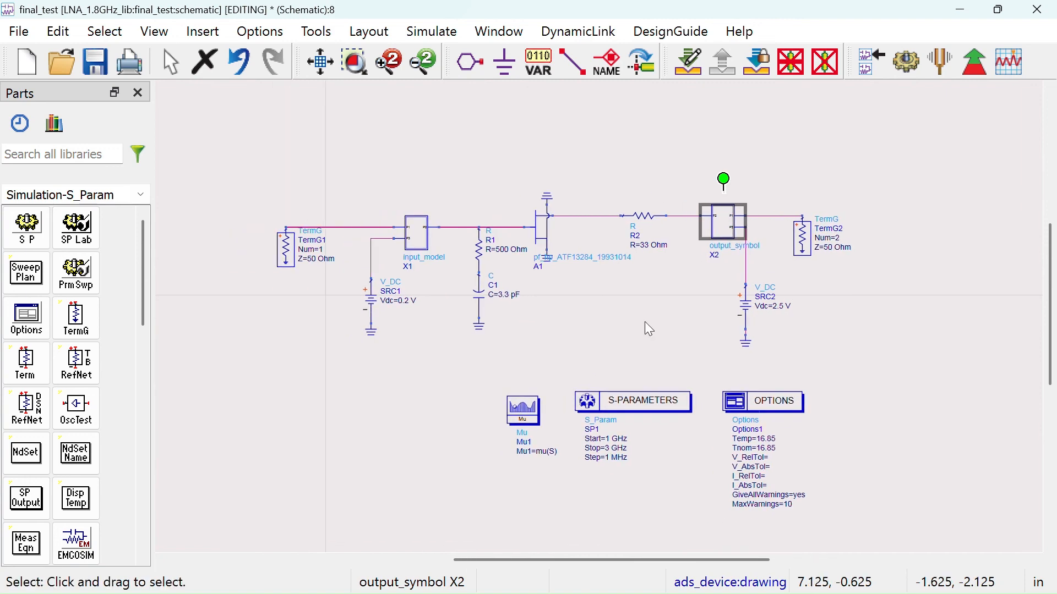
left_click(633, 318)
- Run the simulation and add a rectangular plot of S(2,1) in dB beside the noise figure plot
left_click(903, 71)
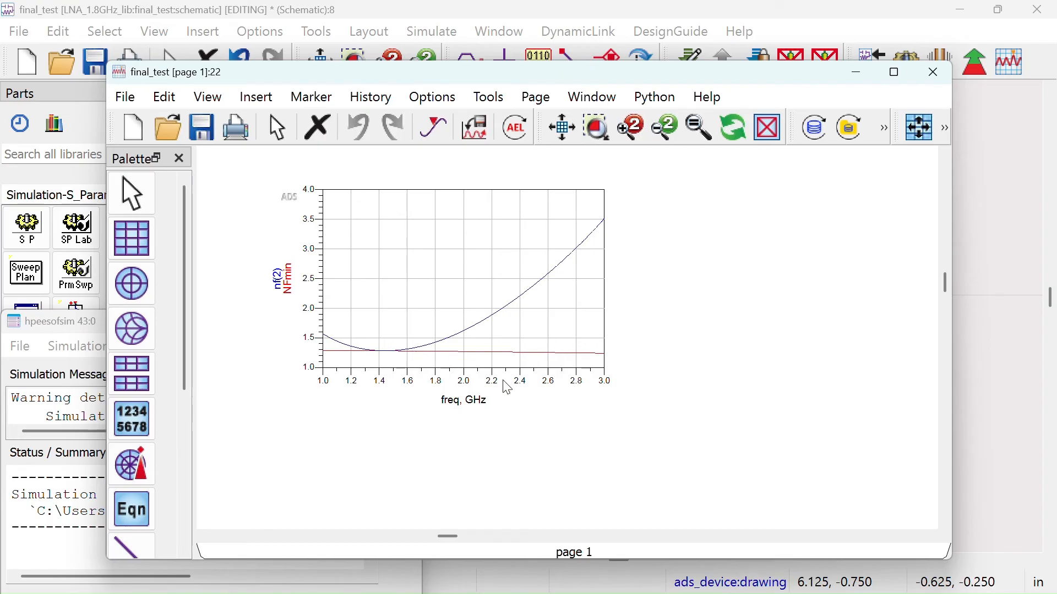
left_click_drag(506, 370, 446, 325)
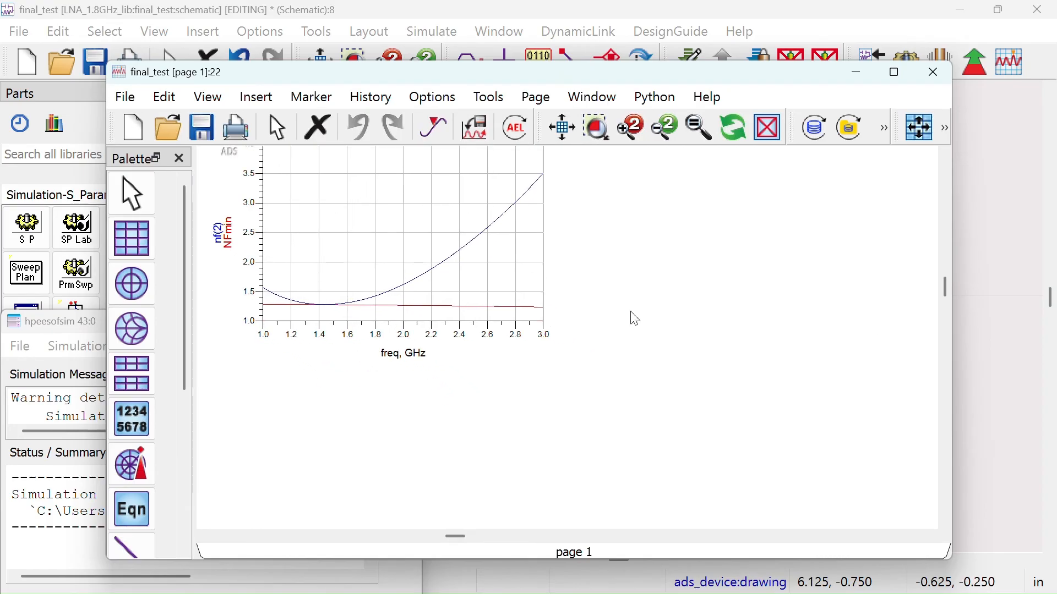
left_click(132, 238)
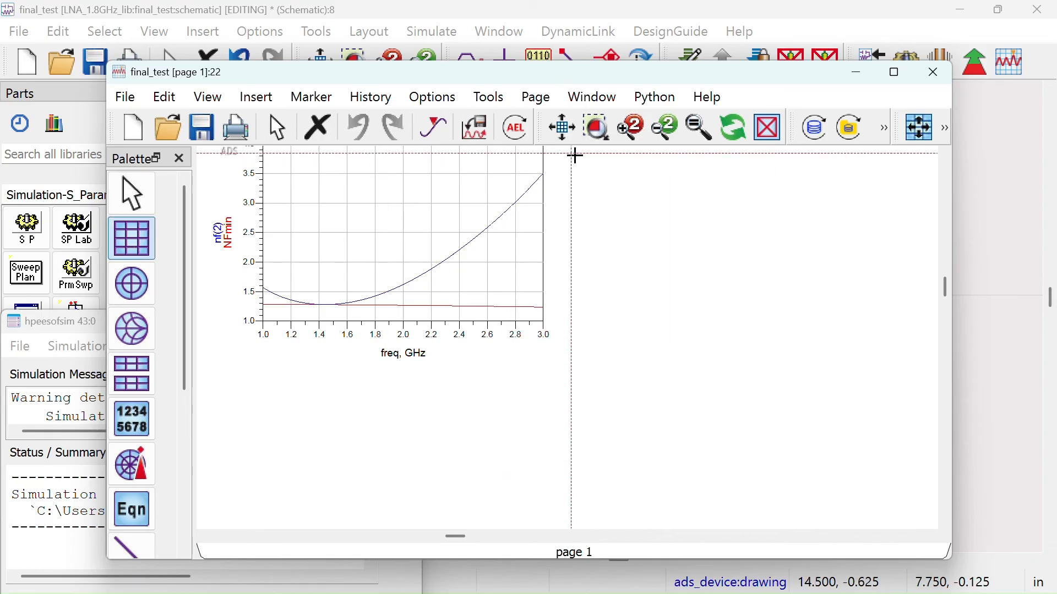
left_click(575, 156)
scroll(355, 348, "down", 3)
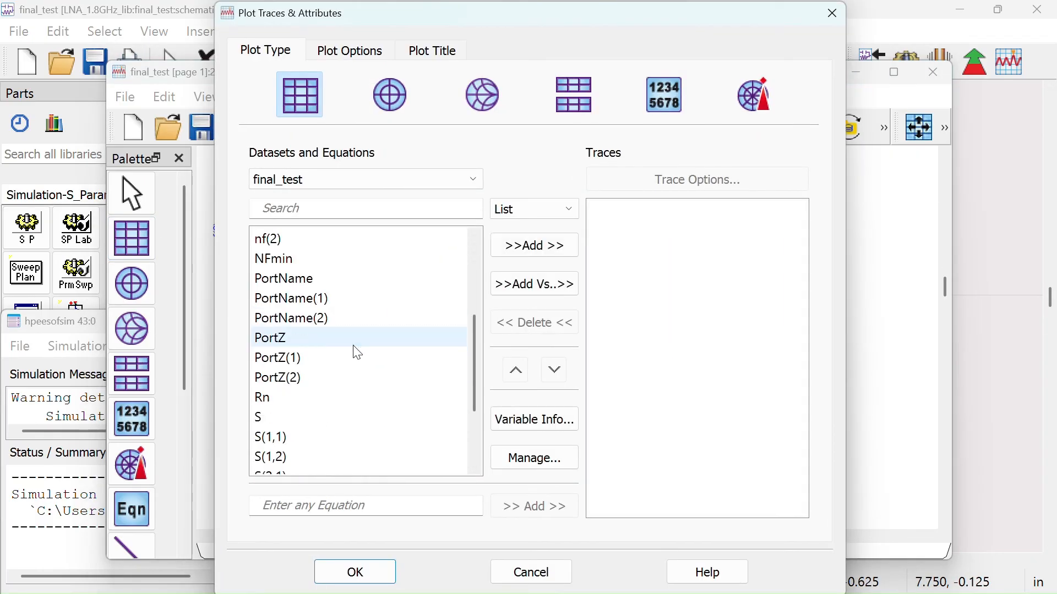
scroll(356, 352, "down", 1)
double_click(321, 413)
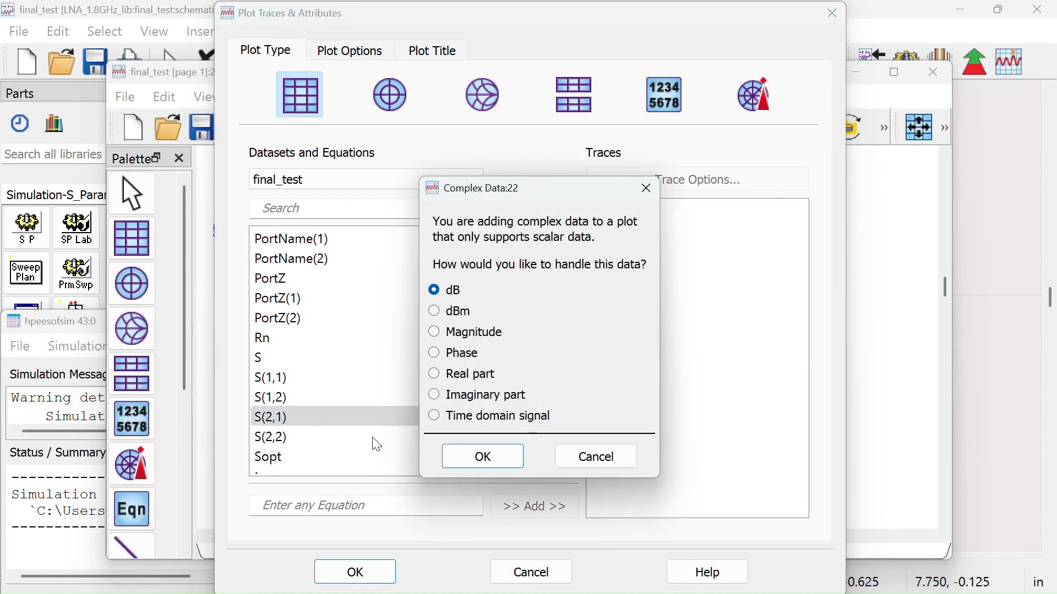
left_click(482, 456)
left_click(359, 572)
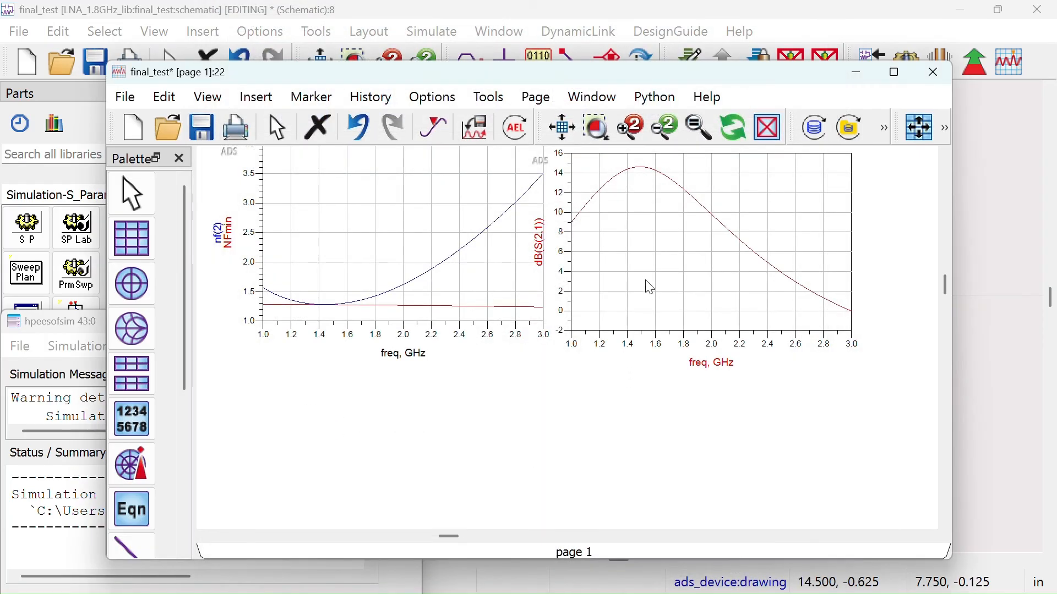
- Add a line marker to the dB(S(2,1)) plot and set its frequency to 1.8 GHz
left_click(465, 306)
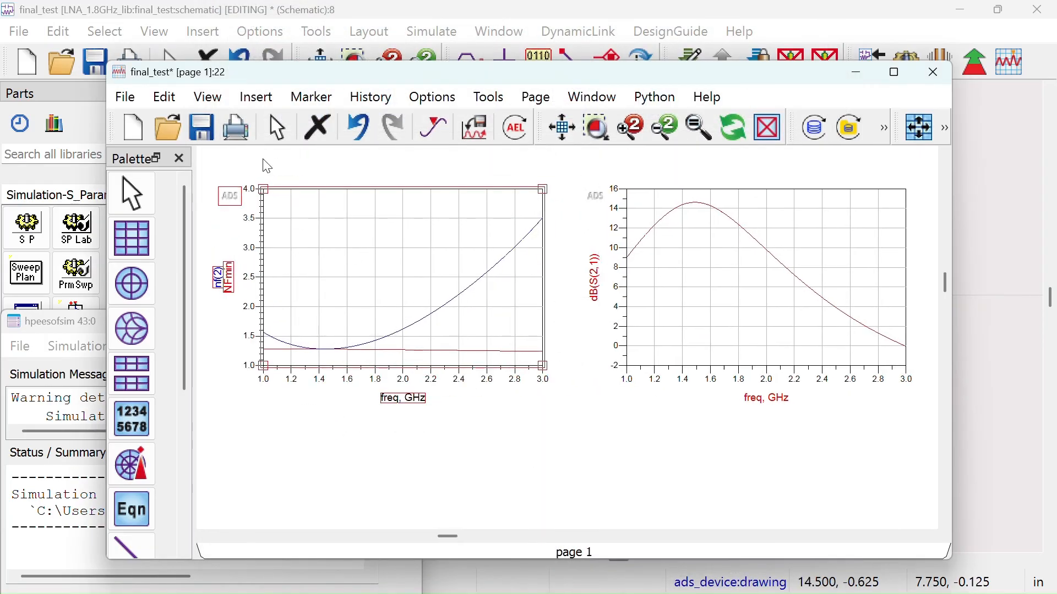
left_click(312, 97)
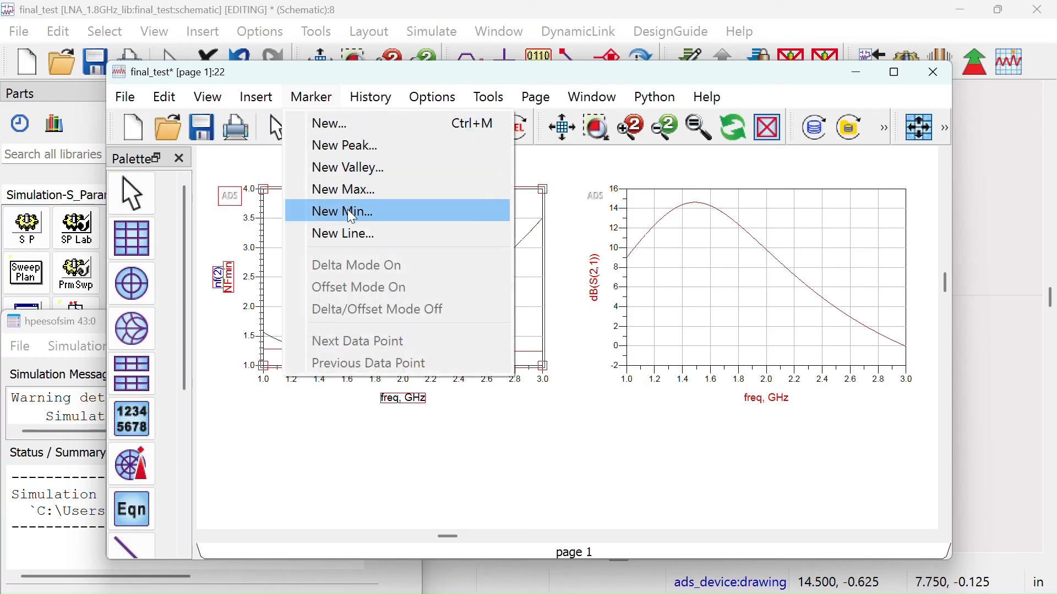
left_click(360, 213)
left_click(696, 206)
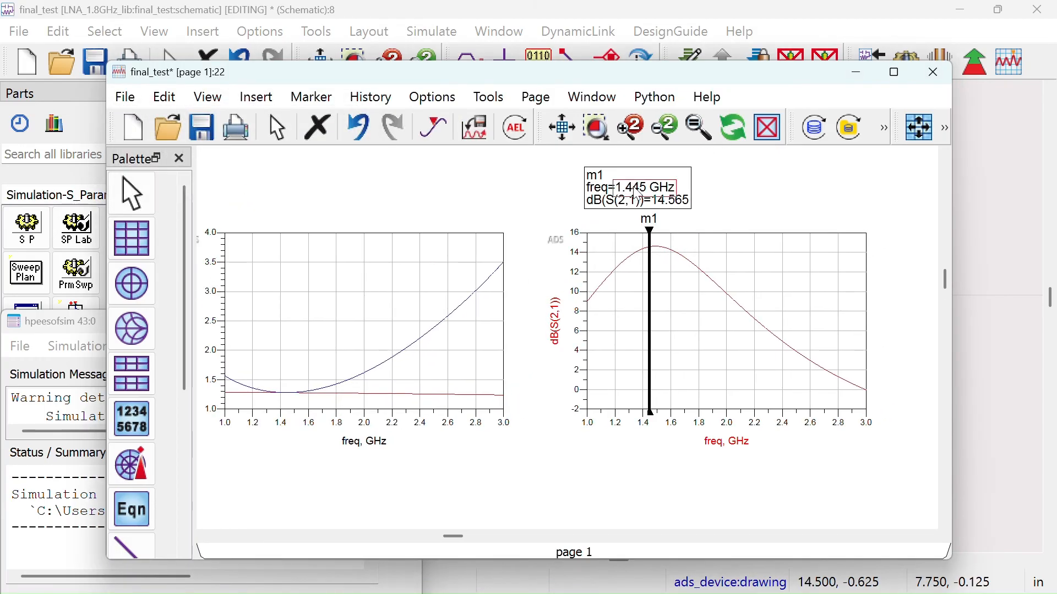
left_click(645, 188)
left_click_drag(651, 188, 636, 188)
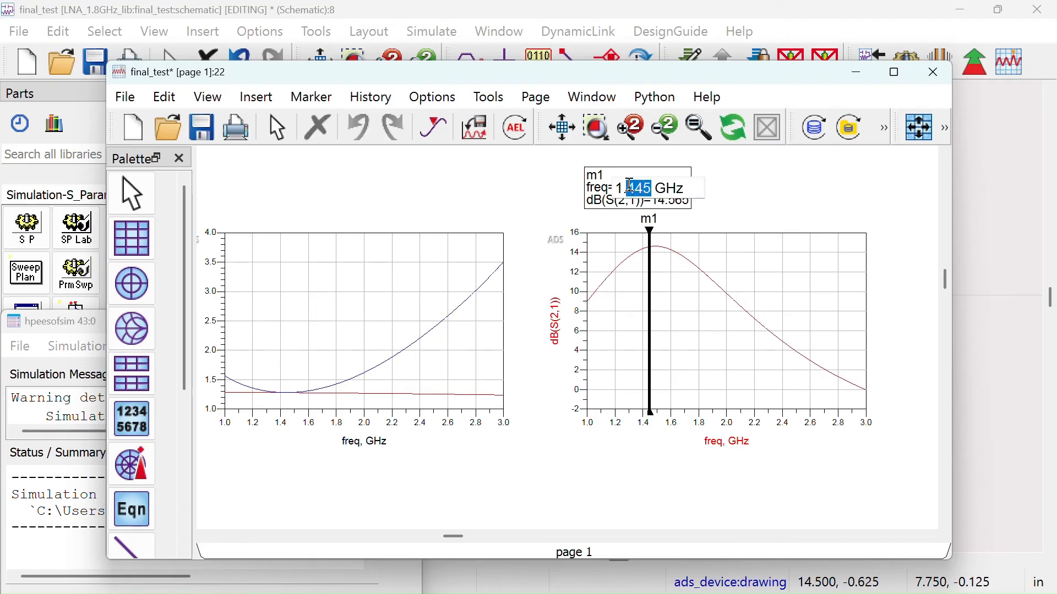
type("8")
key("Return")
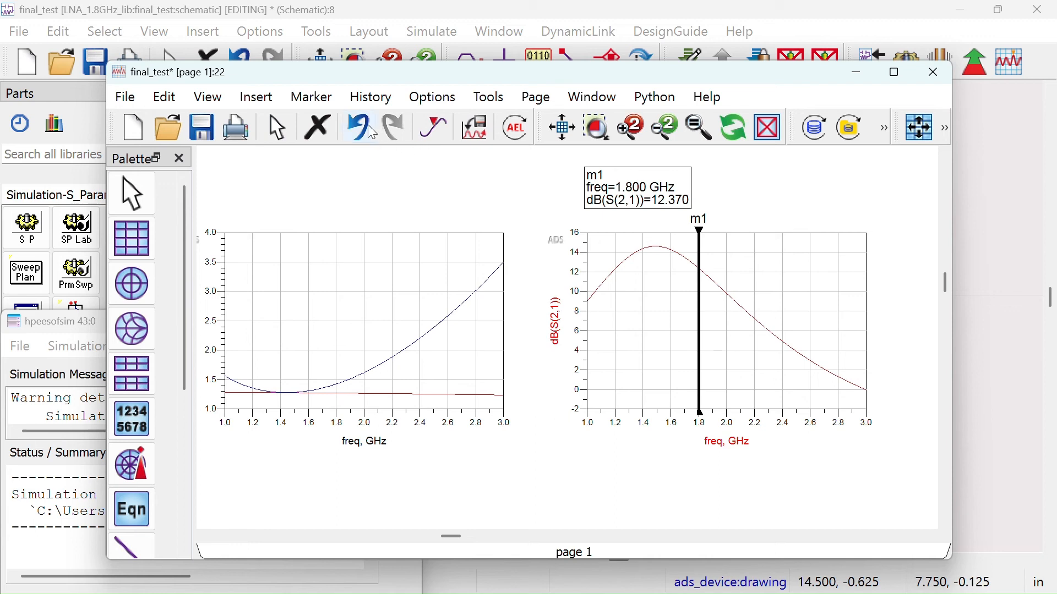
- Add a line marker across the NFmin and nf(2) traces and set its frequency to 1.8 GHz
left_click(312, 102)
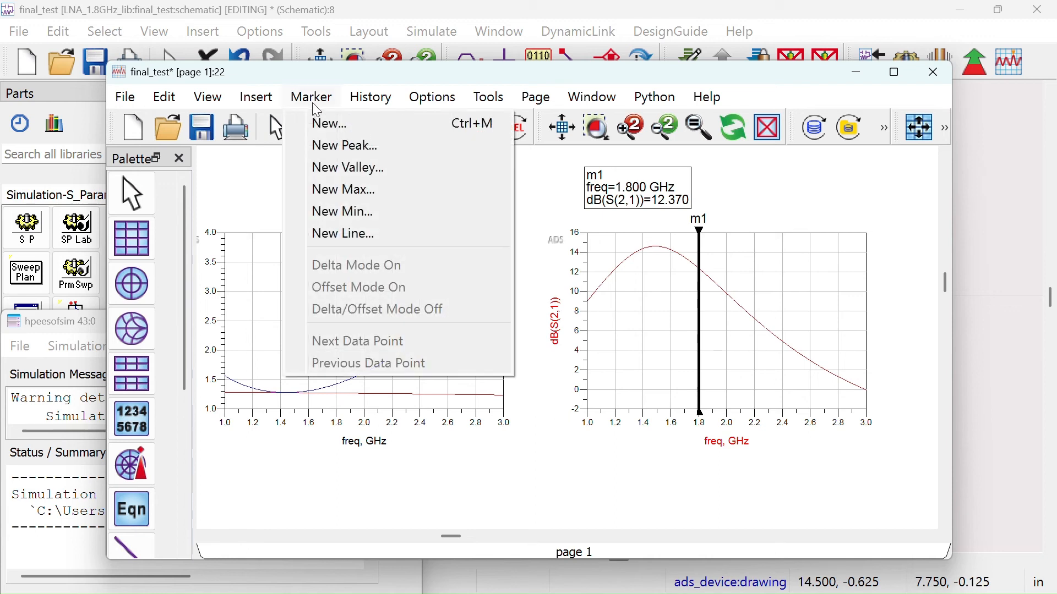
left_click(326, 144)
left_click(281, 393)
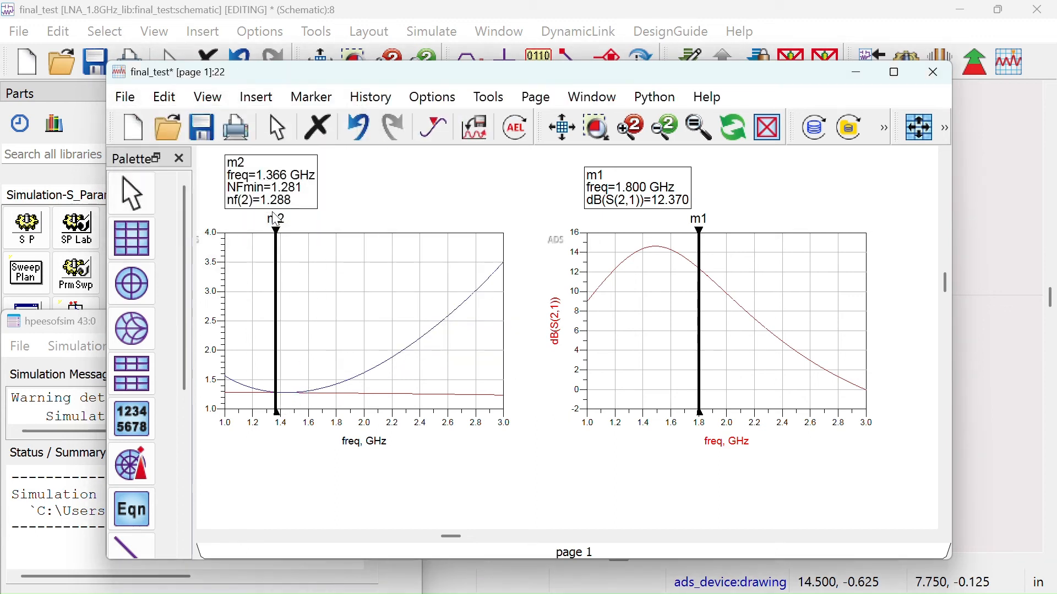
left_click(270, 176)
left_click(291, 177)
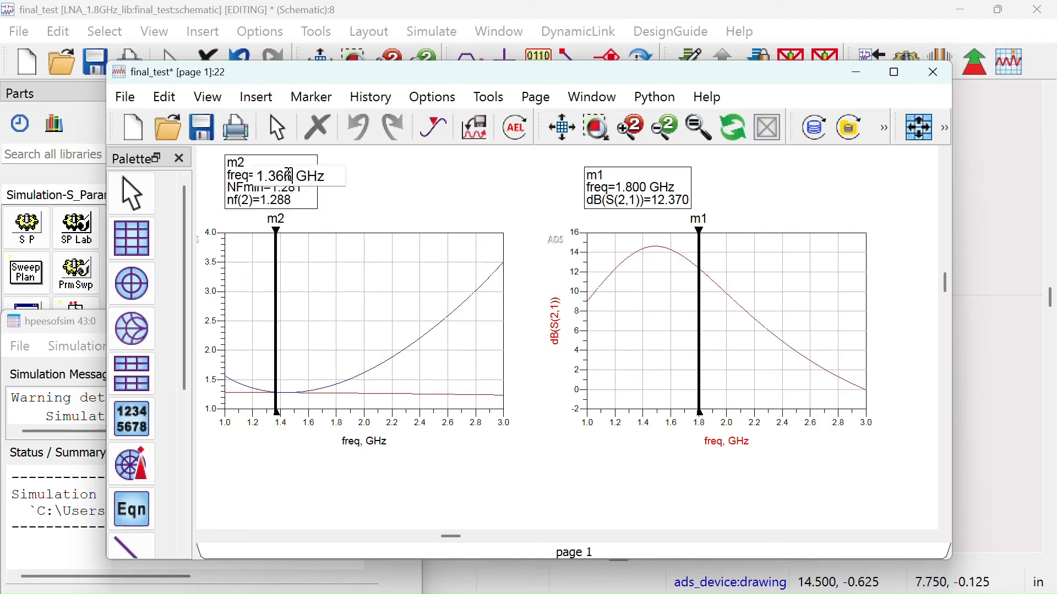
left_click_drag(292, 176, 277, 174)
type("8")
key("Return")
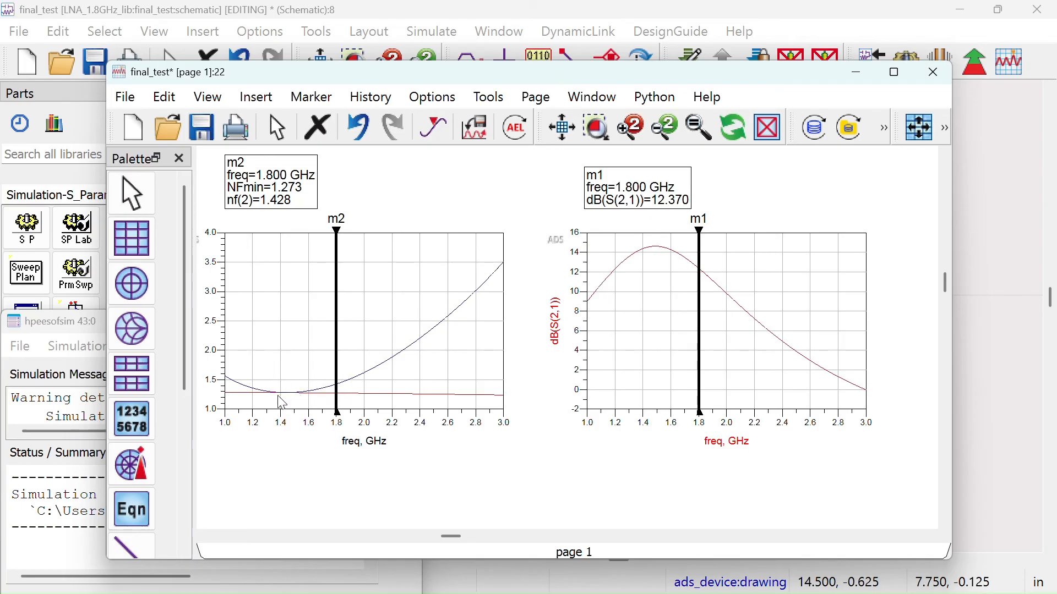
scroll(459, 351, "down", 5)
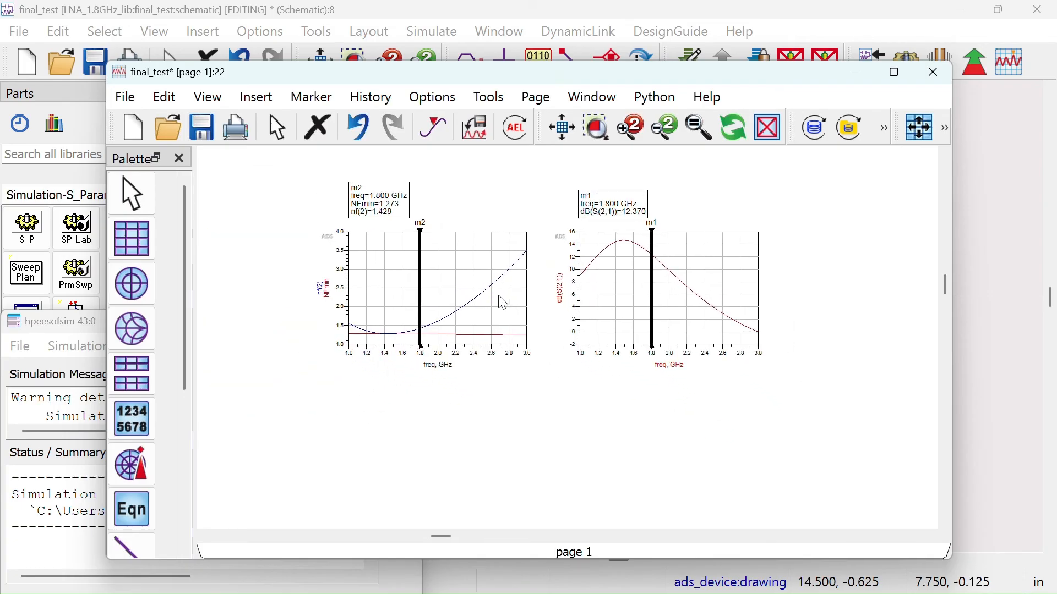
- Return to the schematic and set the SP1 sweep to start at 1.7 GHz and stop at 1.9 GHz
left_click(845, 44)
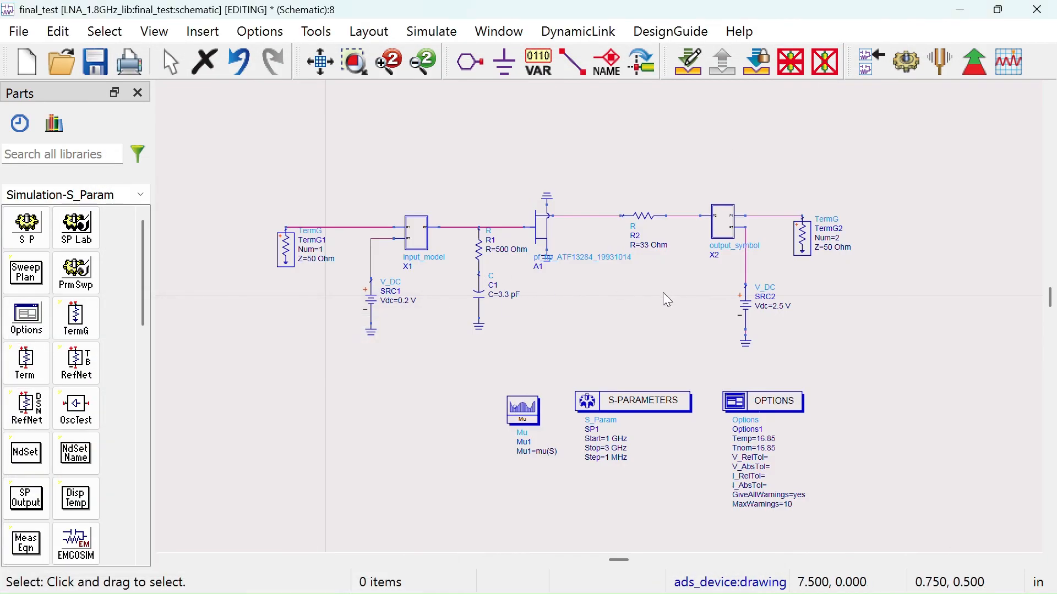
scroll(620, 295, "up", 3)
left_click_drag(589, 479, 707, 113)
scroll(583, 330, "up", 1)
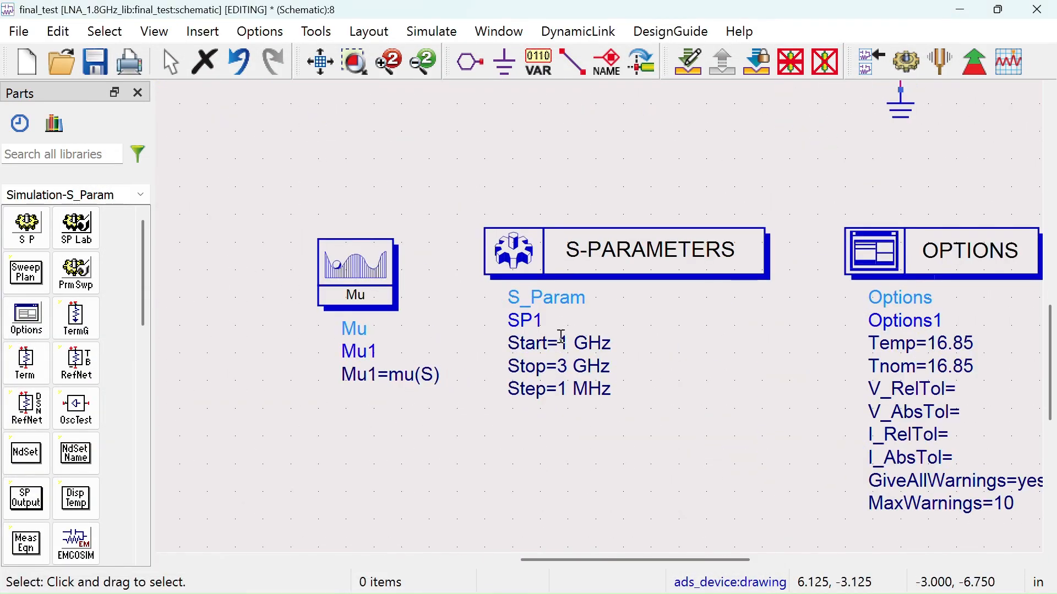
double_click(563, 339)
key("Right")
type(".7")
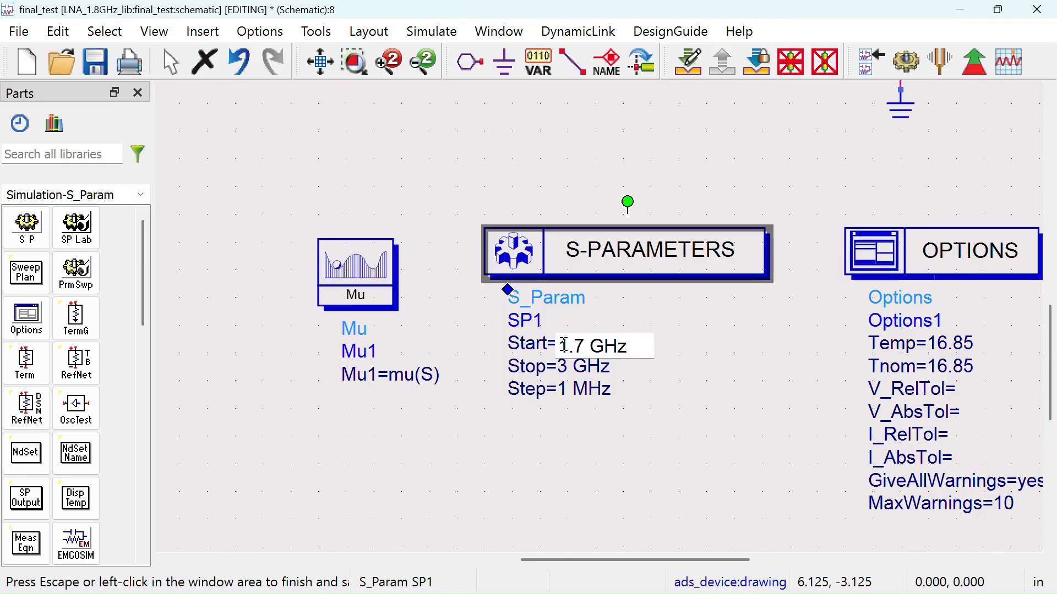
left_click(600, 389)
double_click(564, 369)
type("1")
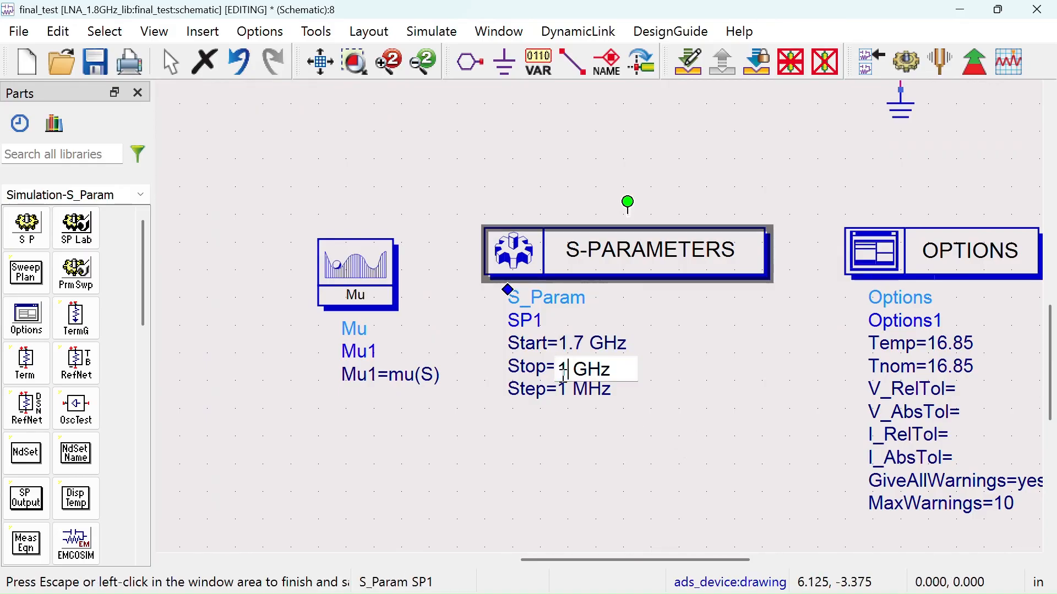
type(".9")
left_click(632, 537)
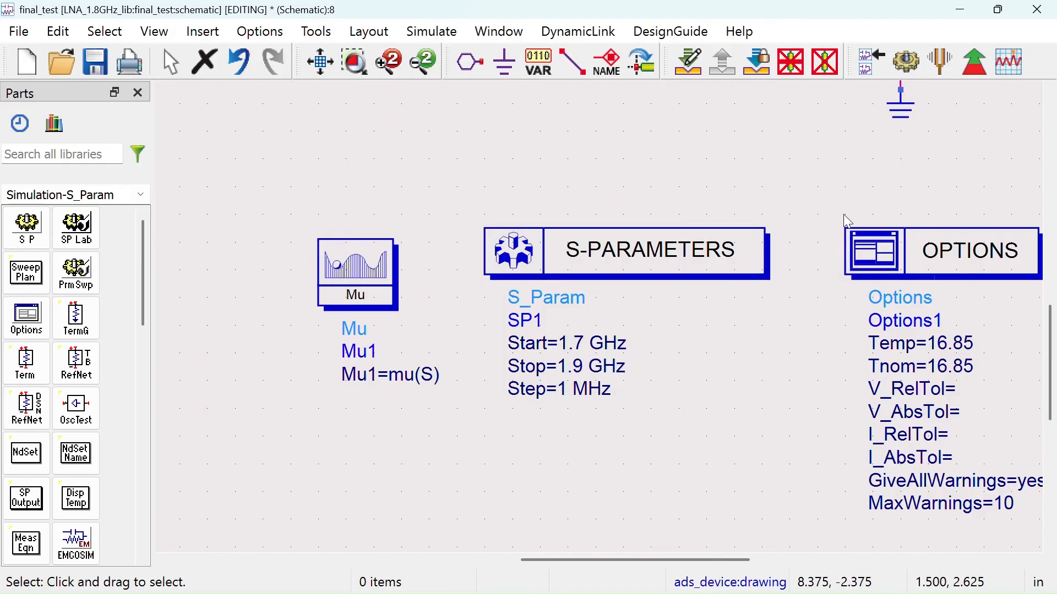
- Rerun the simulation, maximize the data display, and add a rectangular plot of S(2,2) in dB below the noise figure plot
left_click(908, 64)
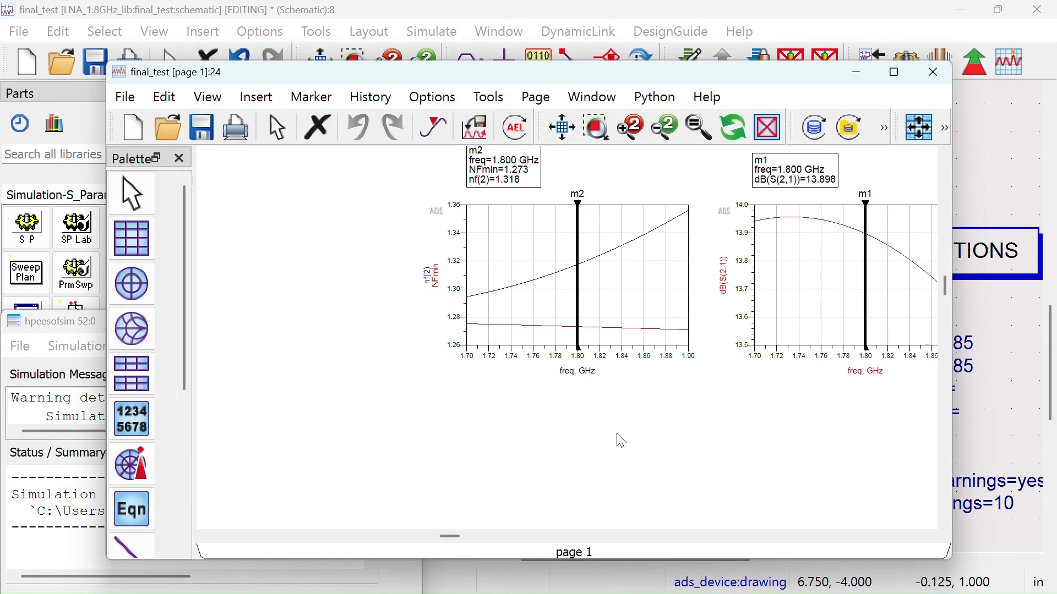
left_click(894, 72)
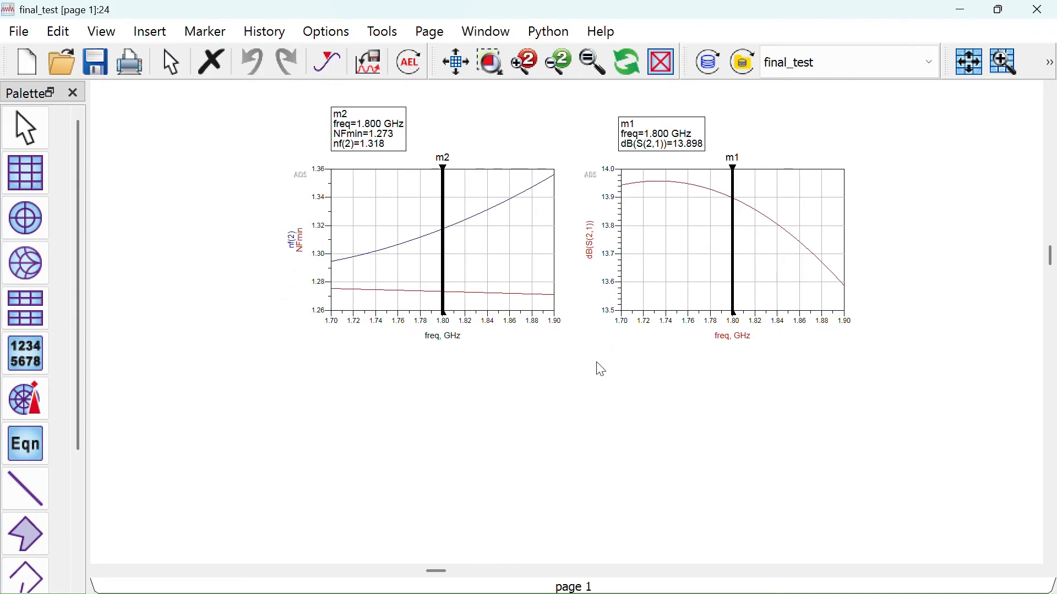
left_click(36, 174)
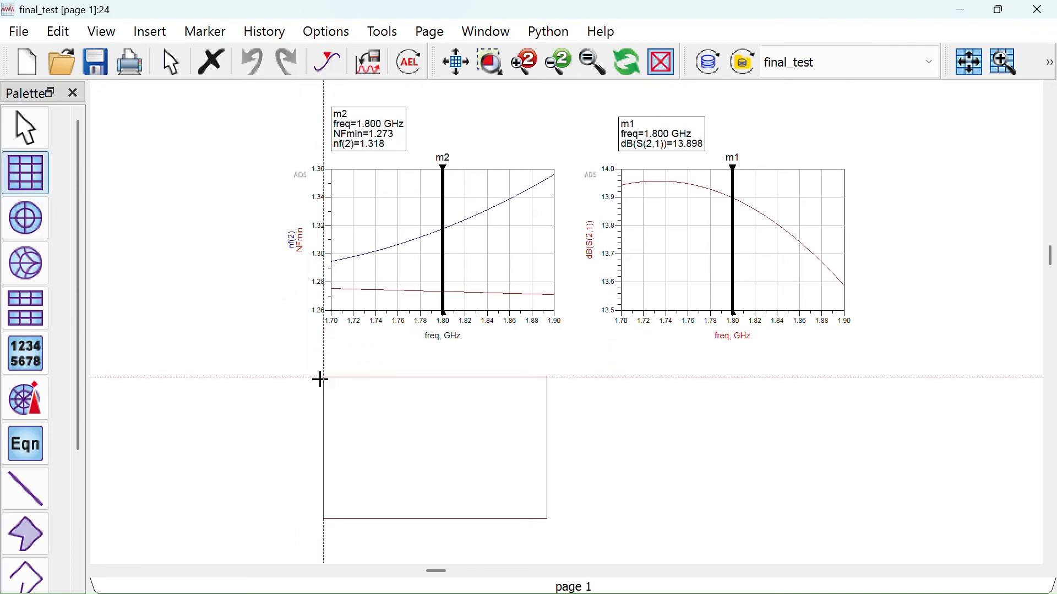
left_click(329, 383)
scroll(380, 345, "down", 4)
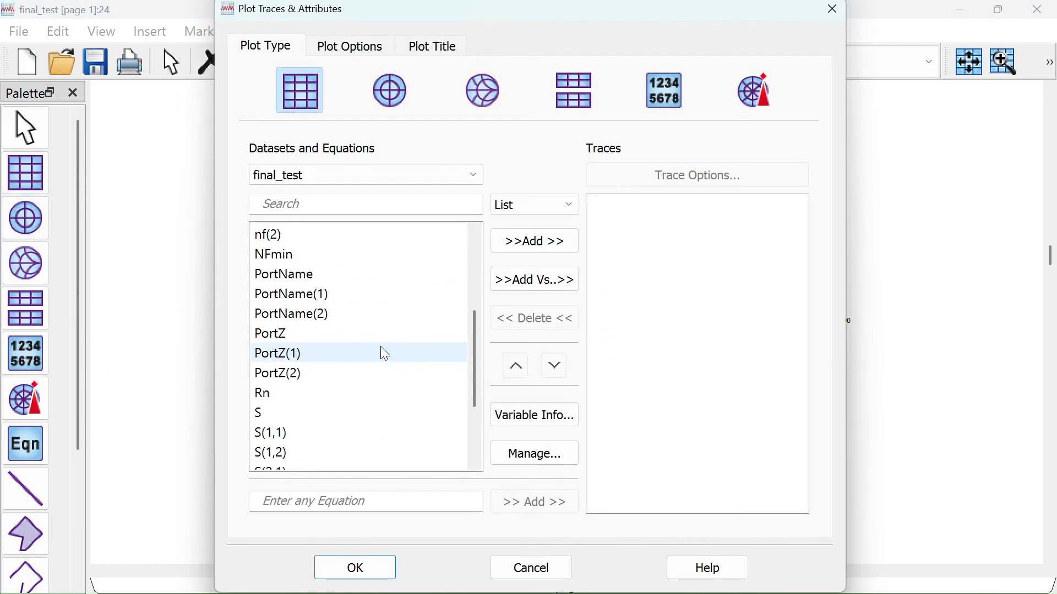
double_click(308, 434)
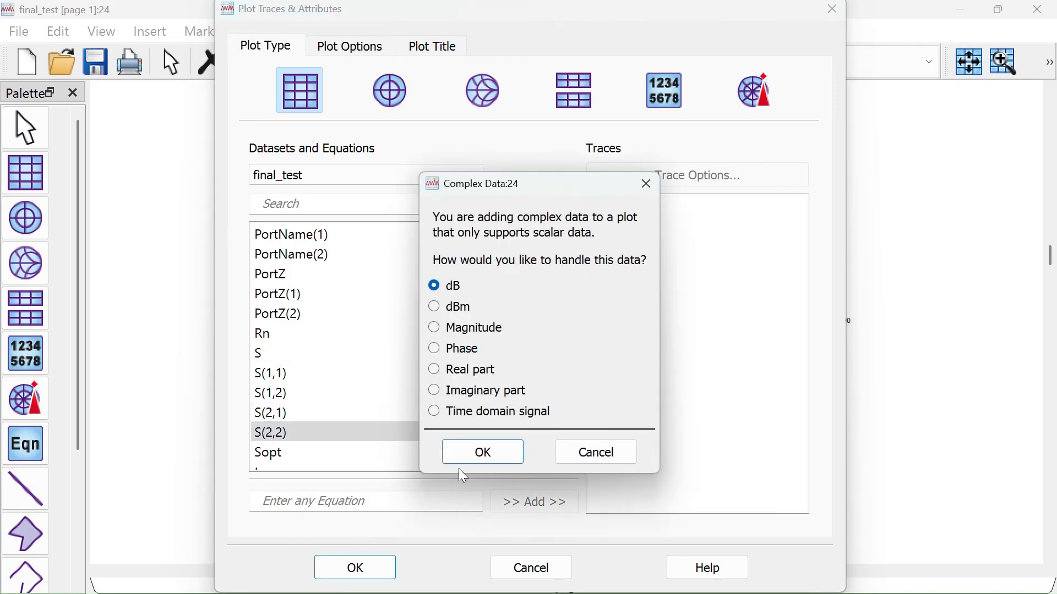
left_click(481, 450)
left_click(363, 566)
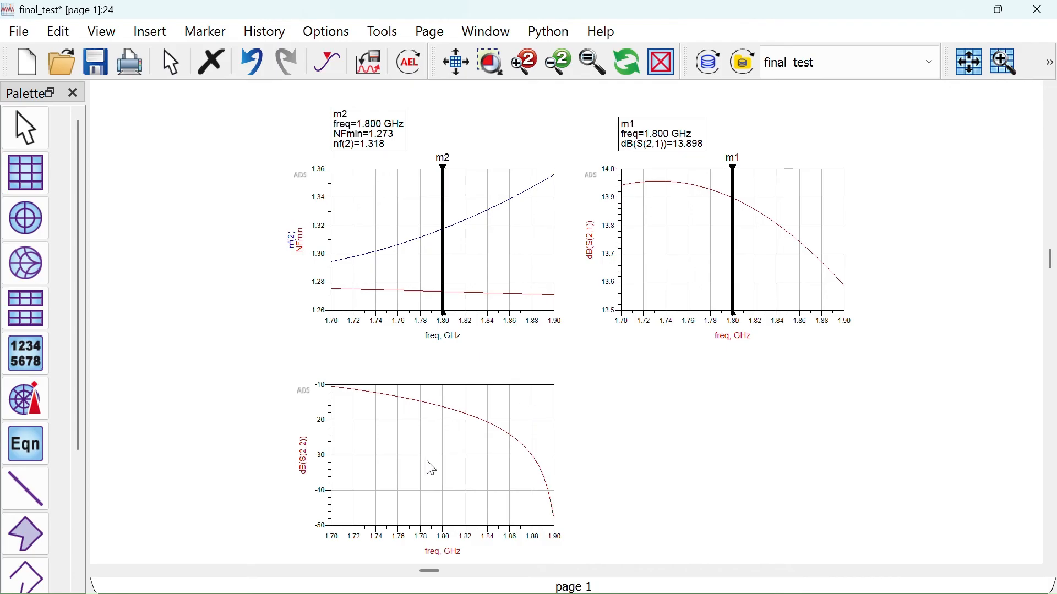
left_click_drag(427, 461, 421, 447)
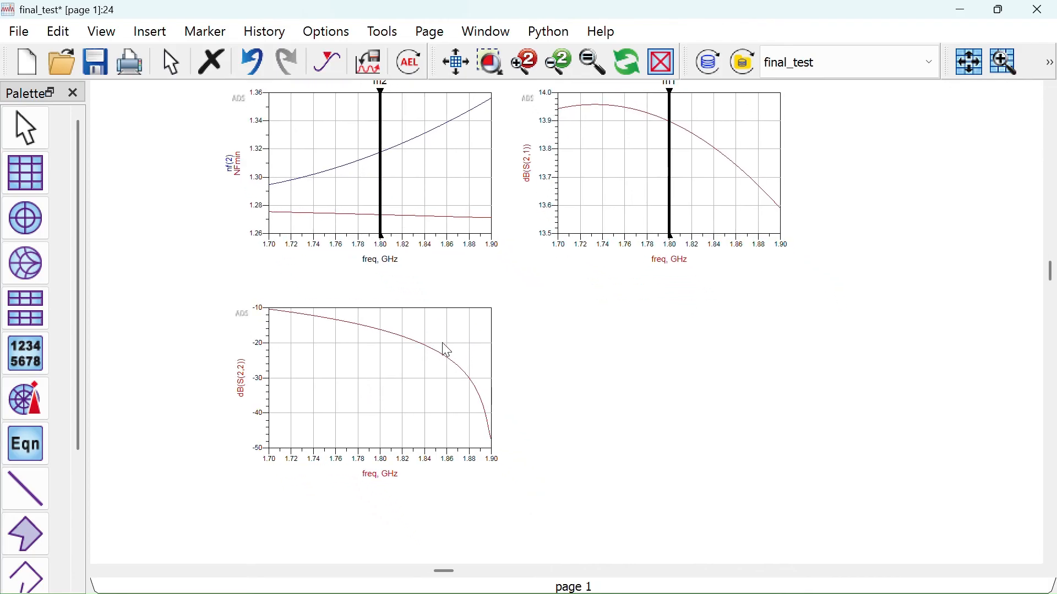
- Add a Smith chart of S(2,2) beside the dB(S(2,2)) plot, below the dB(S(2,1)) plot
left_click(47, 261)
left_click(523, 296)
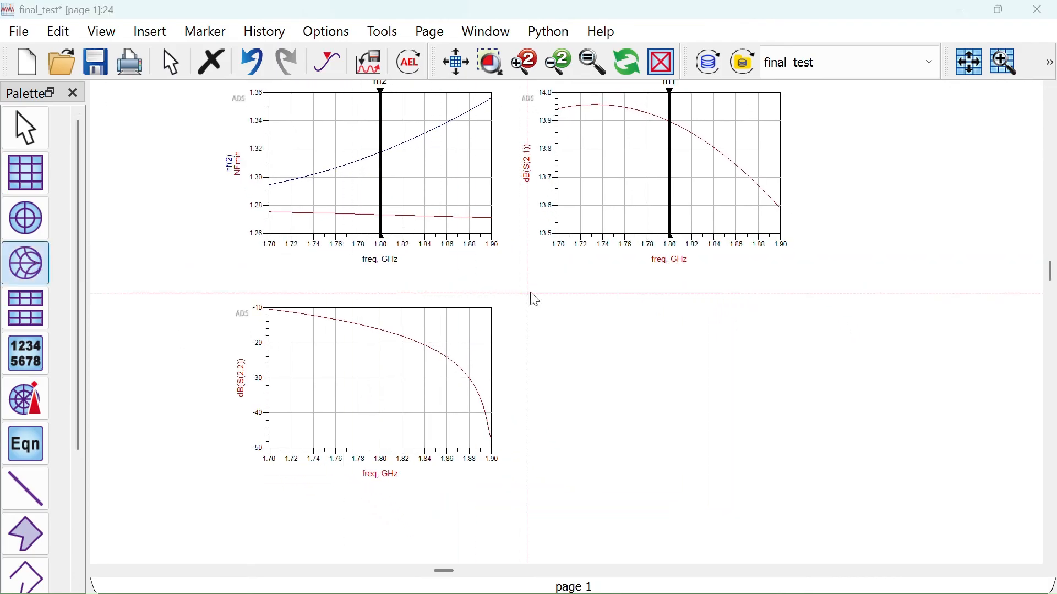
left_click(396, 398)
scroll(394, 399, "down", 4)
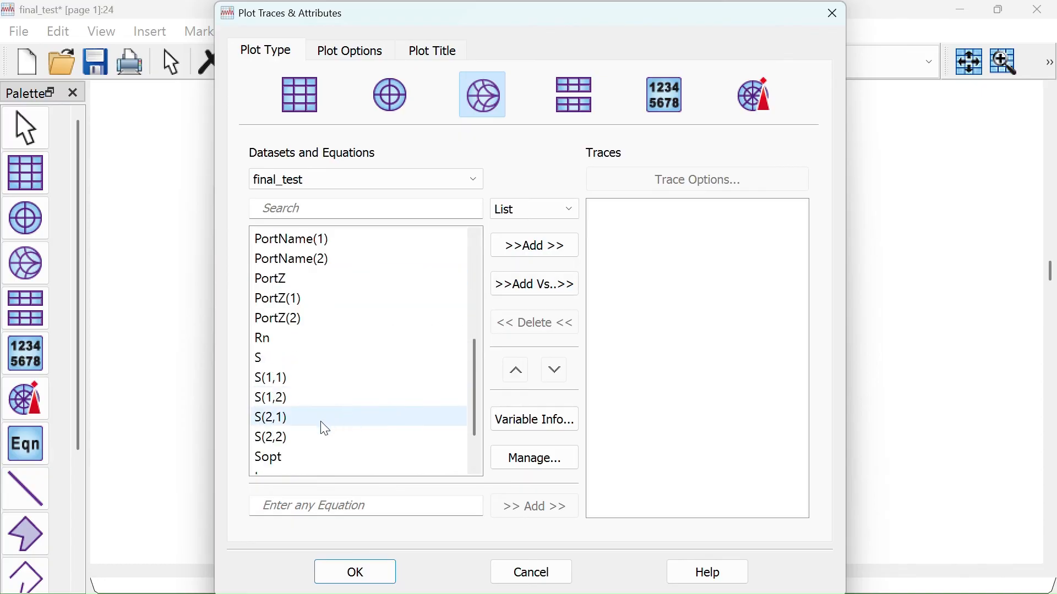
double_click(313, 436)
left_click(381, 565)
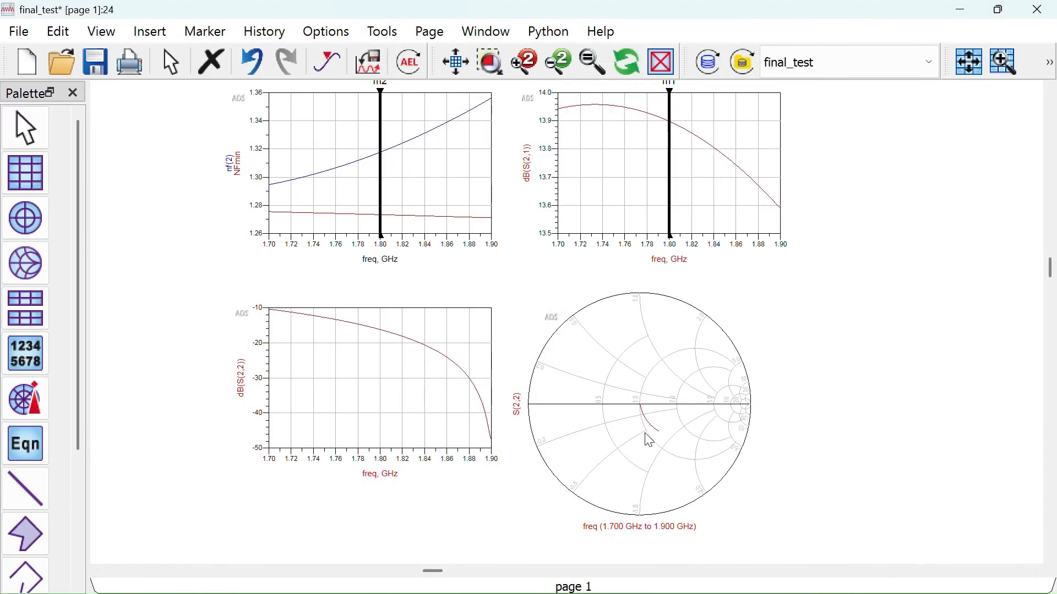
- Increase the line thickness of the S(2,2) Smith chart trace and move the chart slightly farther right of the dB(S(2,2)) plot
scroll(590, 352, "up", 2)
double_click(590, 331)
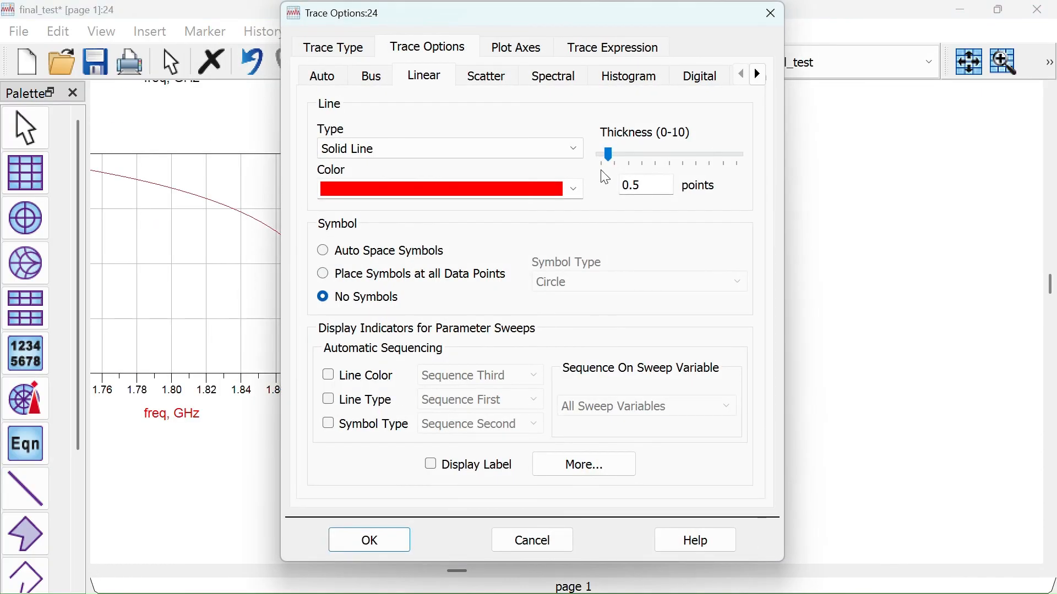
left_click_drag(606, 154, 609, 155)
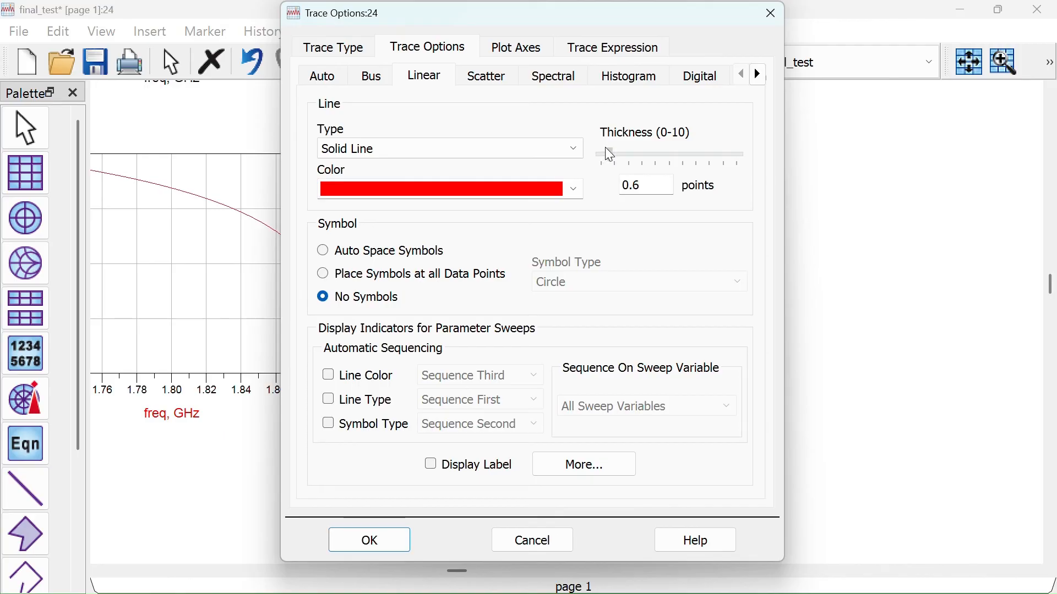
left_click(367, 540)
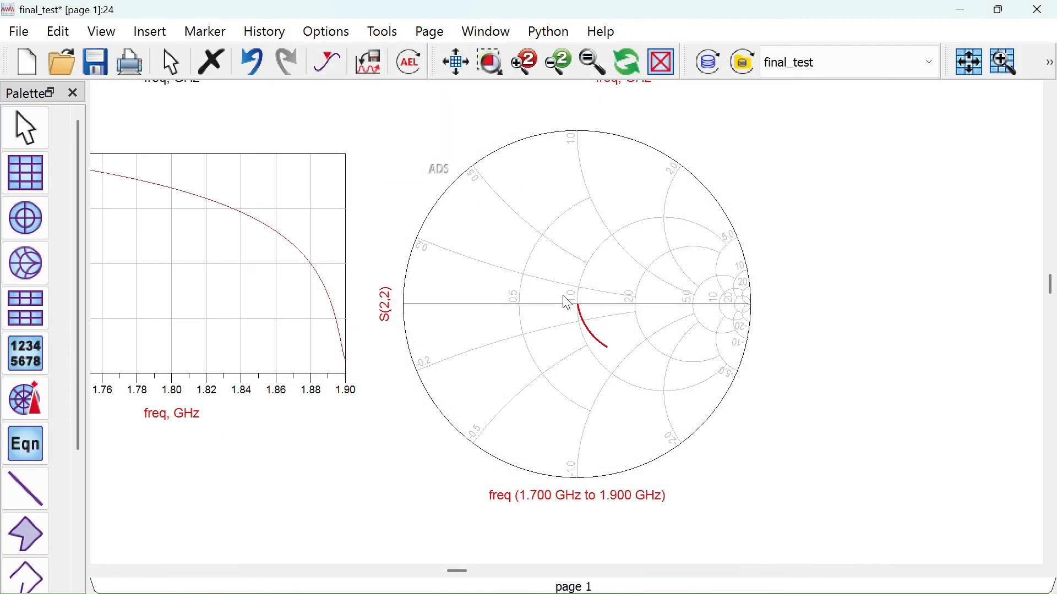
scroll(534, 404, "down", 3)
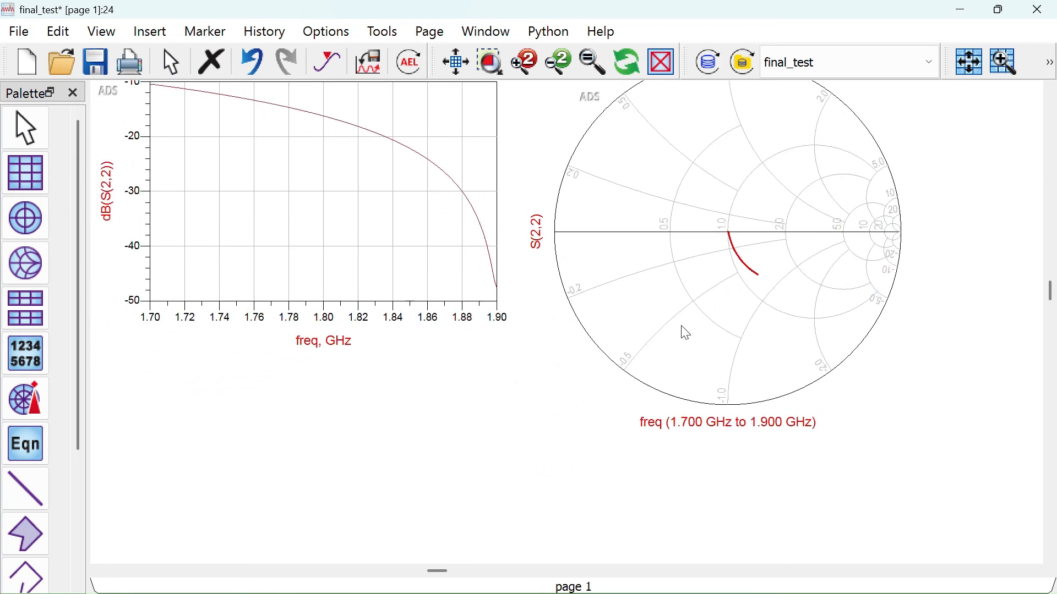
left_click(624, 315)
left_click_drag(620, 308, 634, 301)
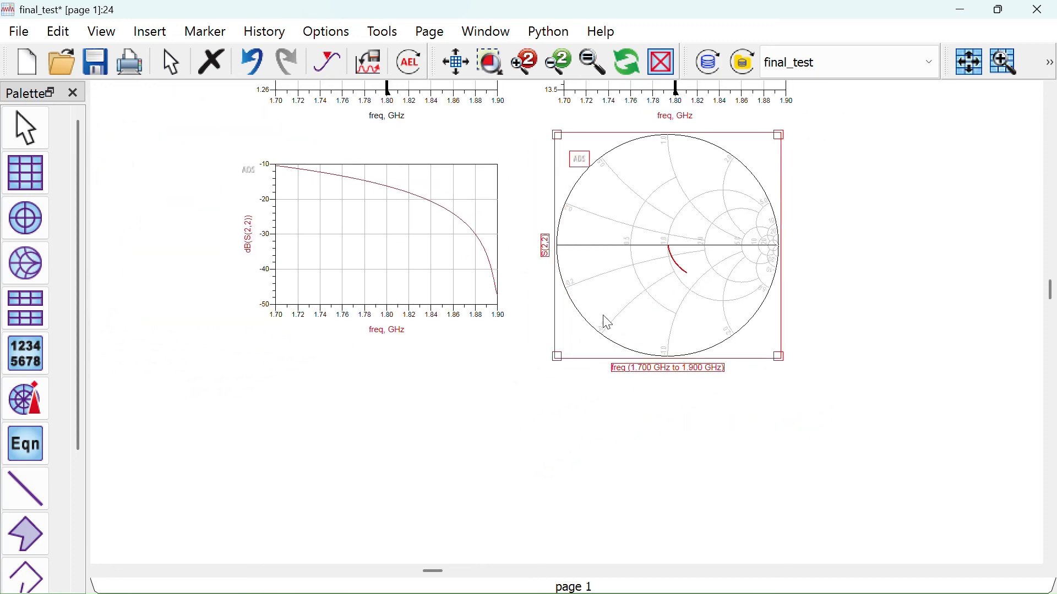
- Add a rectangular plot of S(1,1) in dB to the right of the S(2,2) Smith chart, leaving a small gap between them
scroll(571, 328, "down", 2)
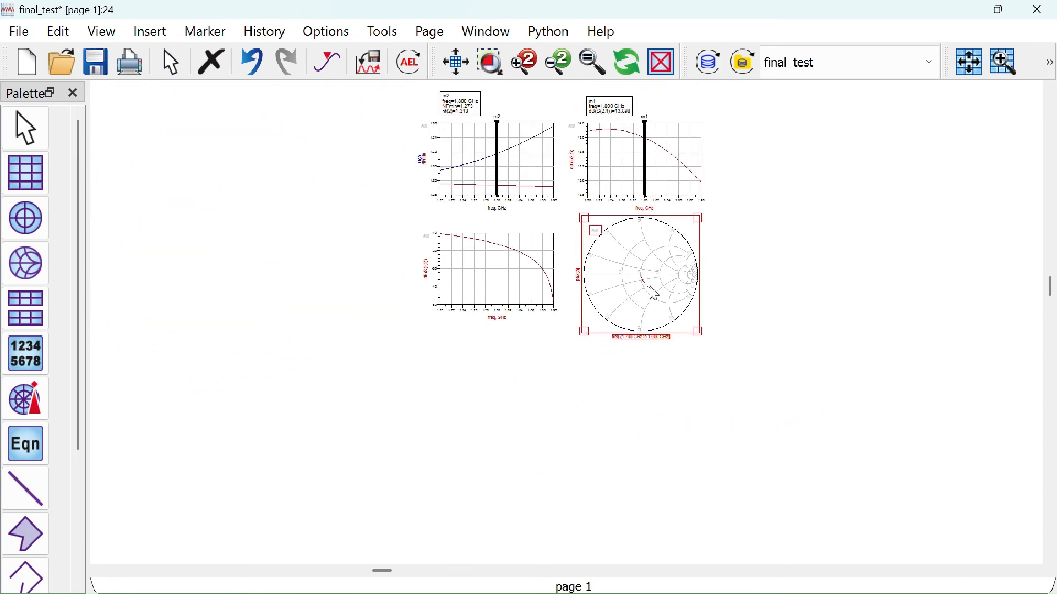
left_click_drag(716, 278, 452, 334)
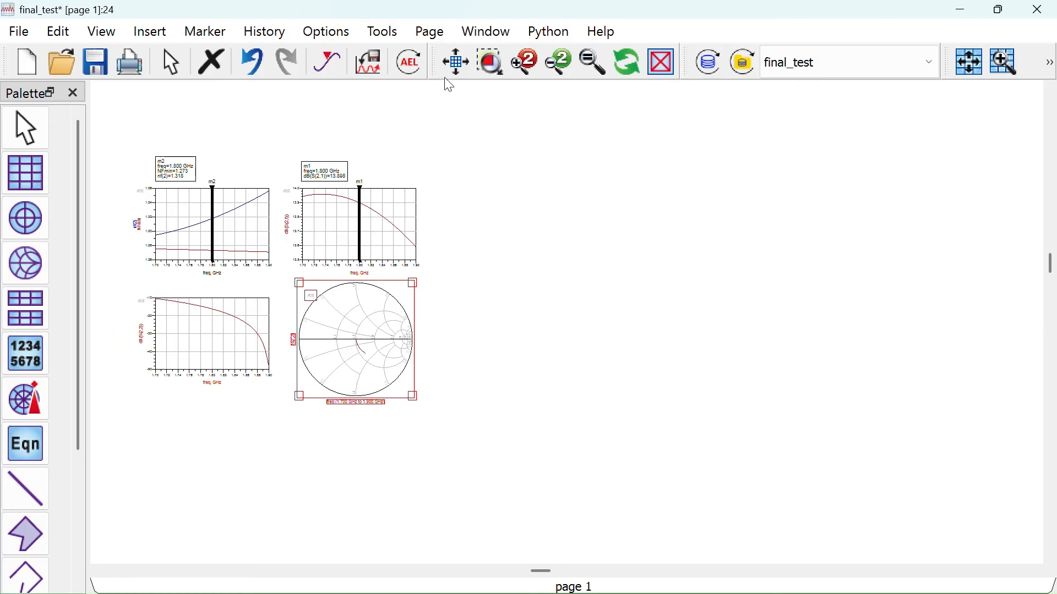
left_click(456, 62)
left_click(27, 170)
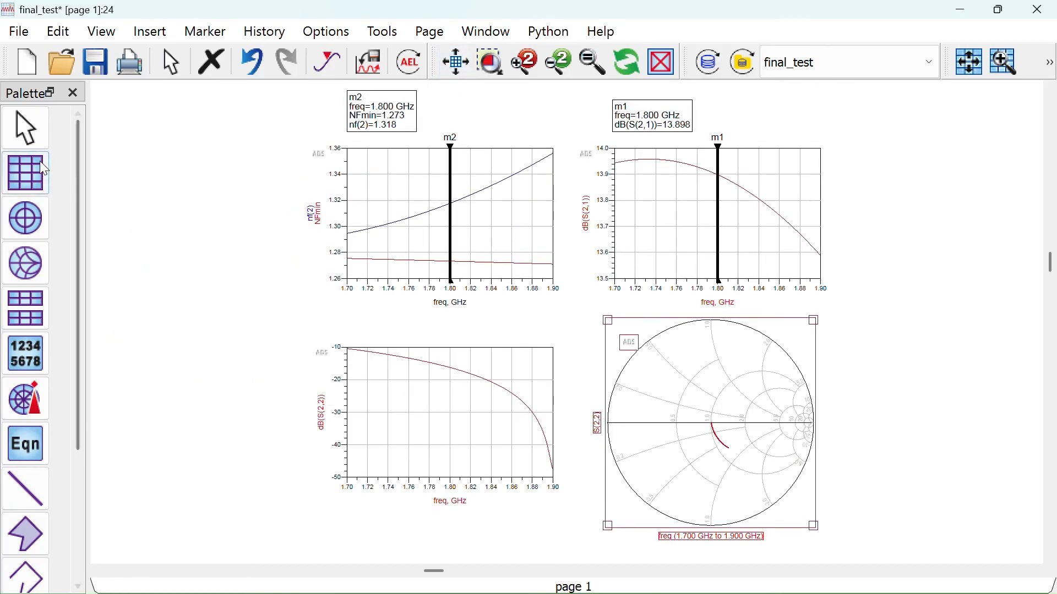
left_click(866, 354)
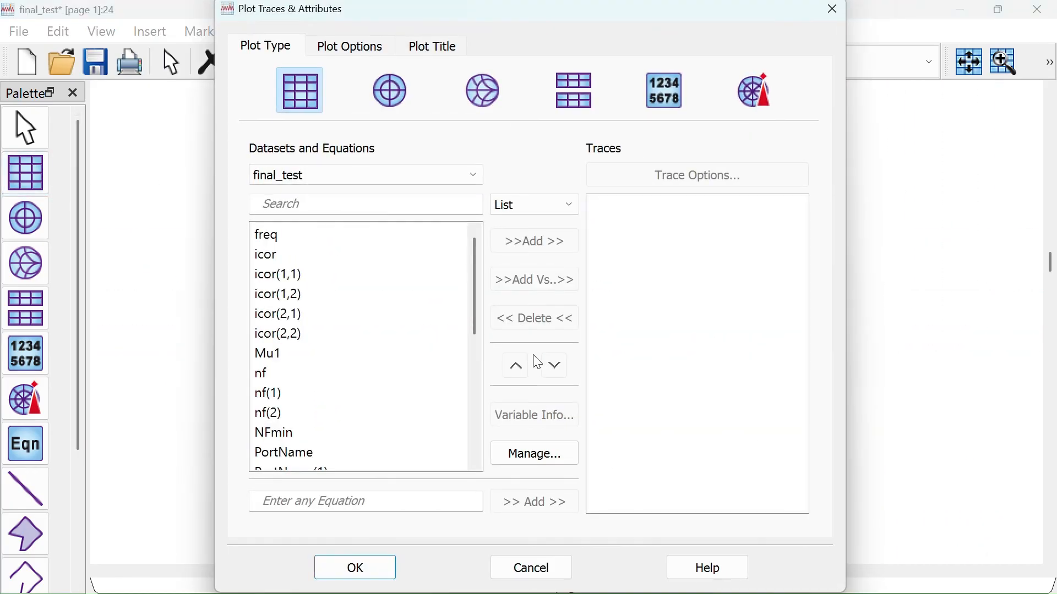
scroll(389, 358, "down", 4)
double_click(330, 373)
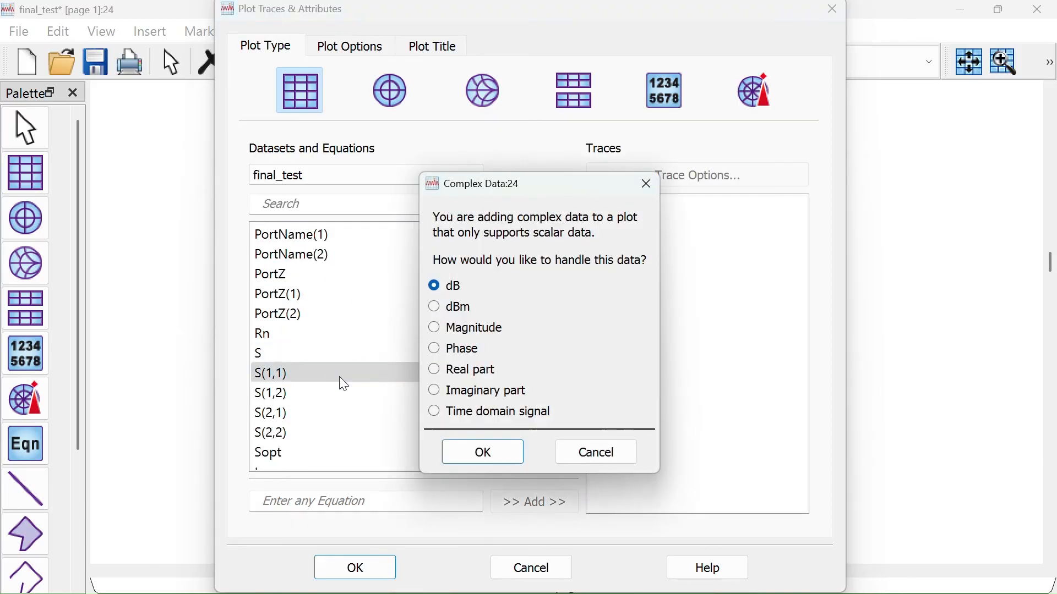
left_click(486, 450)
left_click(380, 567)
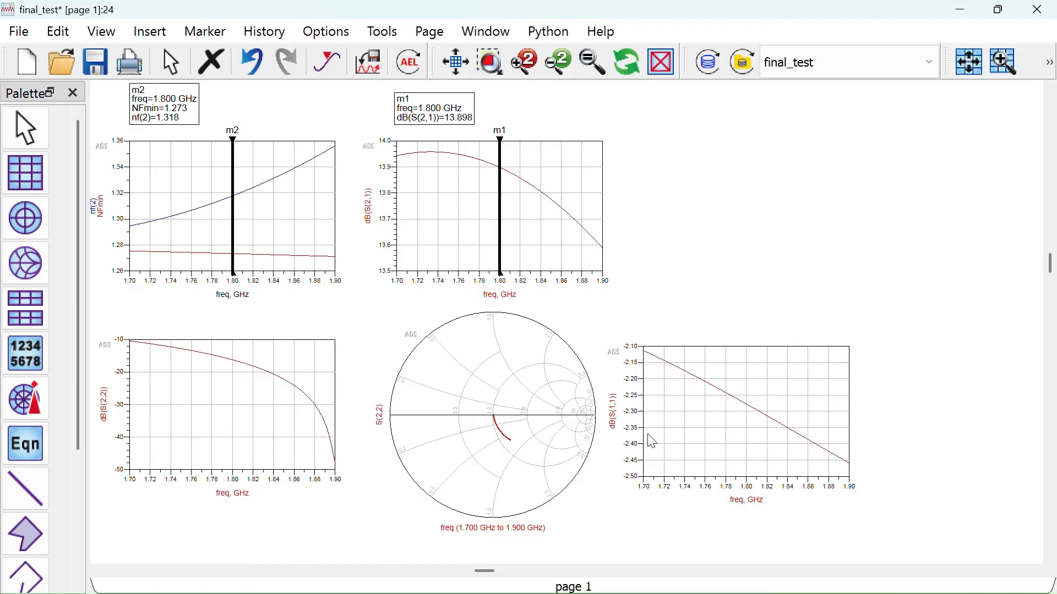
left_click(703, 417)
- Add a Smith chart of S(1,1) to the right of the dB(S(1,1)) plot
left_click(31, 248)
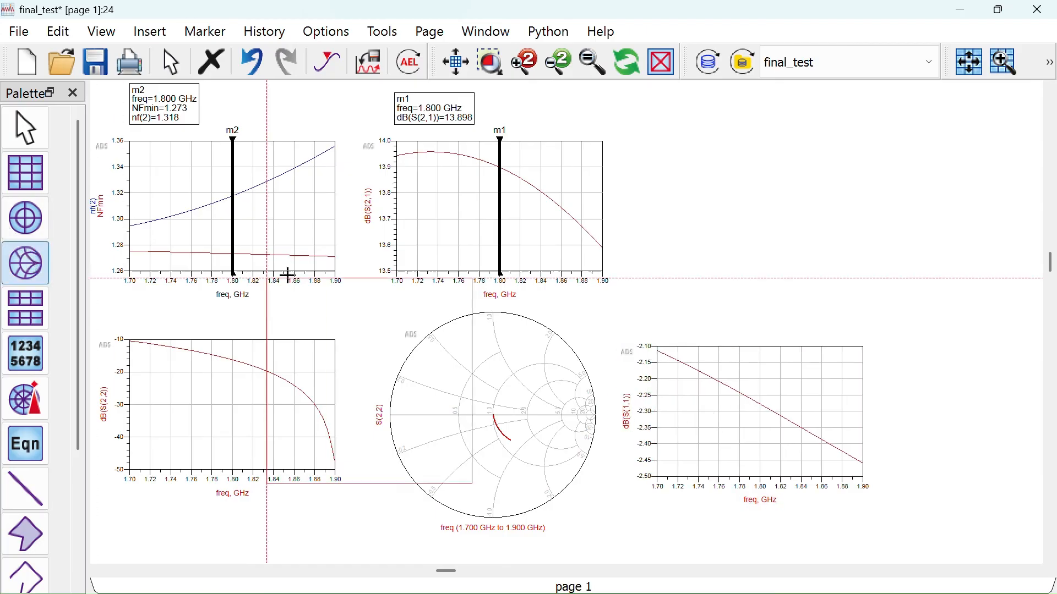
left_click(886, 302)
scroll(326, 377, "down", 2)
scroll(308, 396, "down", 1)
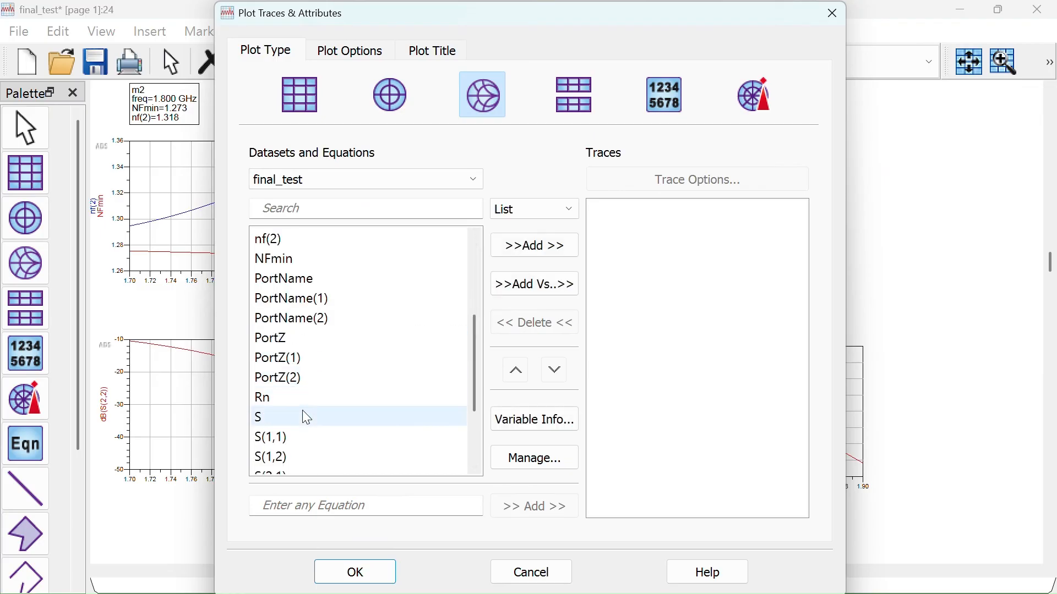
double_click(302, 435)
left_click(374, 572)
left_click_drag(617, 454, 444, 402)
mouse_move(743, 392)
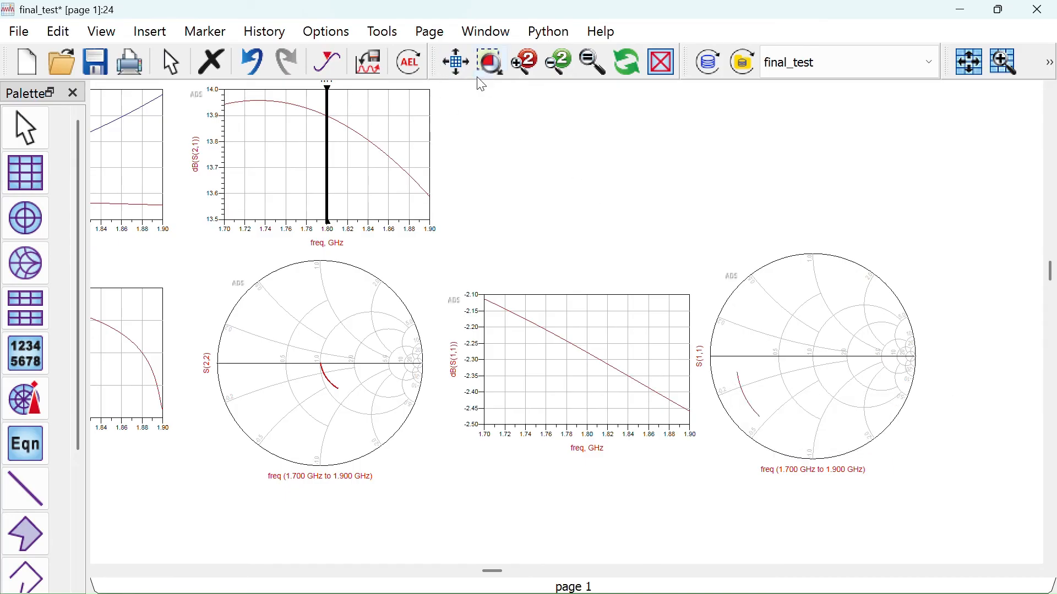
- Add a rectangular plot of S(1,2) in dB to the right of the dB(S(2,1)) plot
left_click(455, 62)
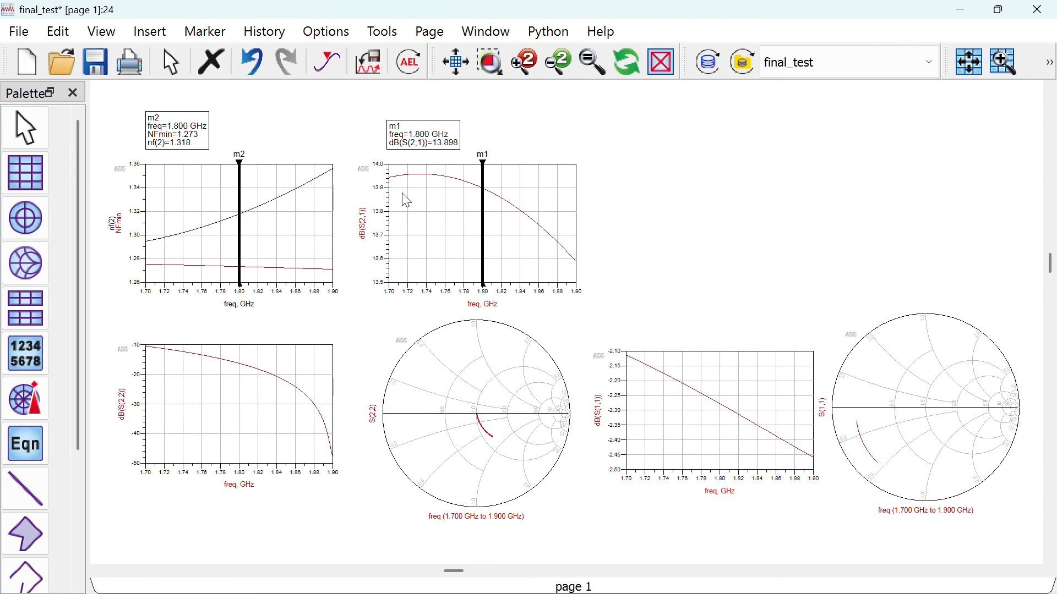
left_click(25, 173)
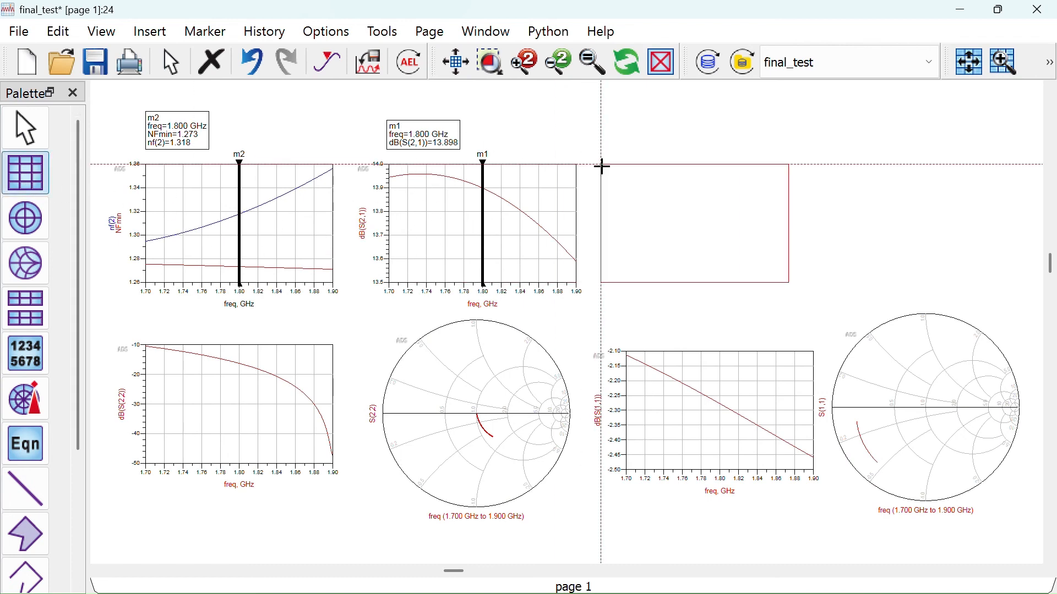
left_click(620, 163)
left_click(373, 274)
scroll(373, 275, "down", 5)
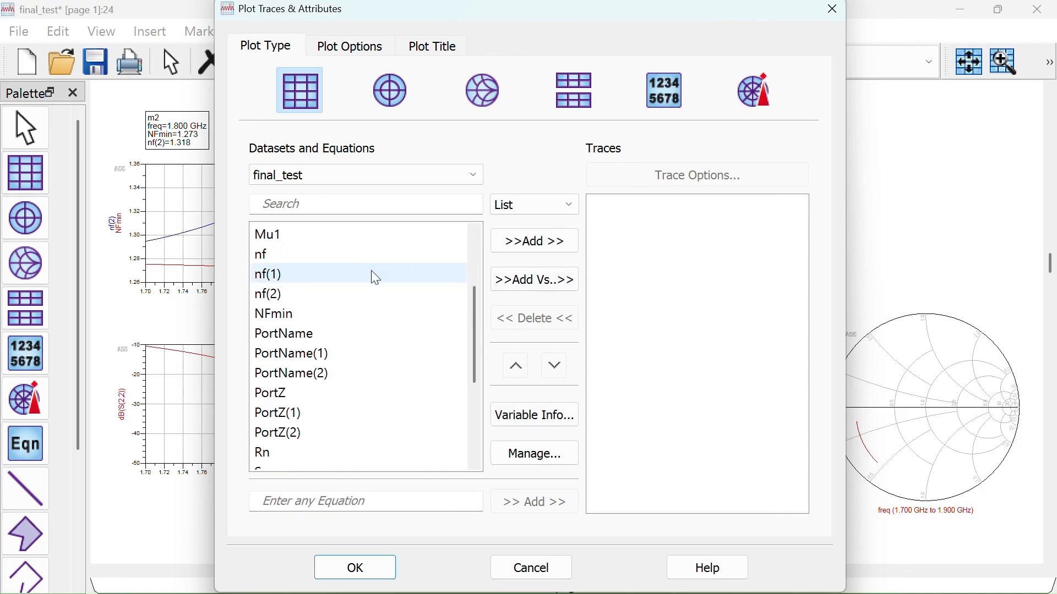
double_click(355, 334)
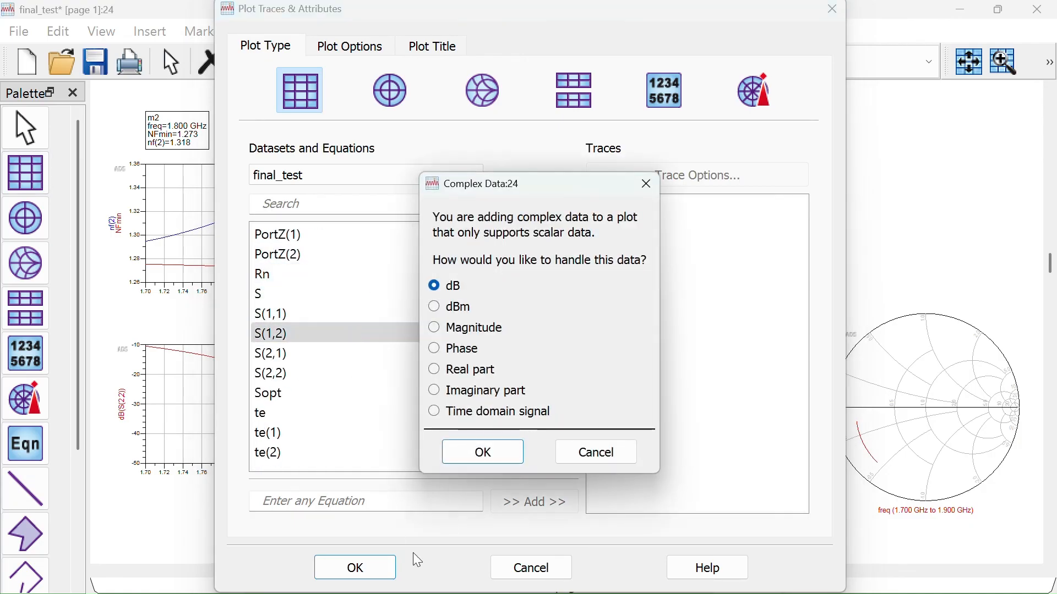
left_click(488, 450)
left_click(378, 567)
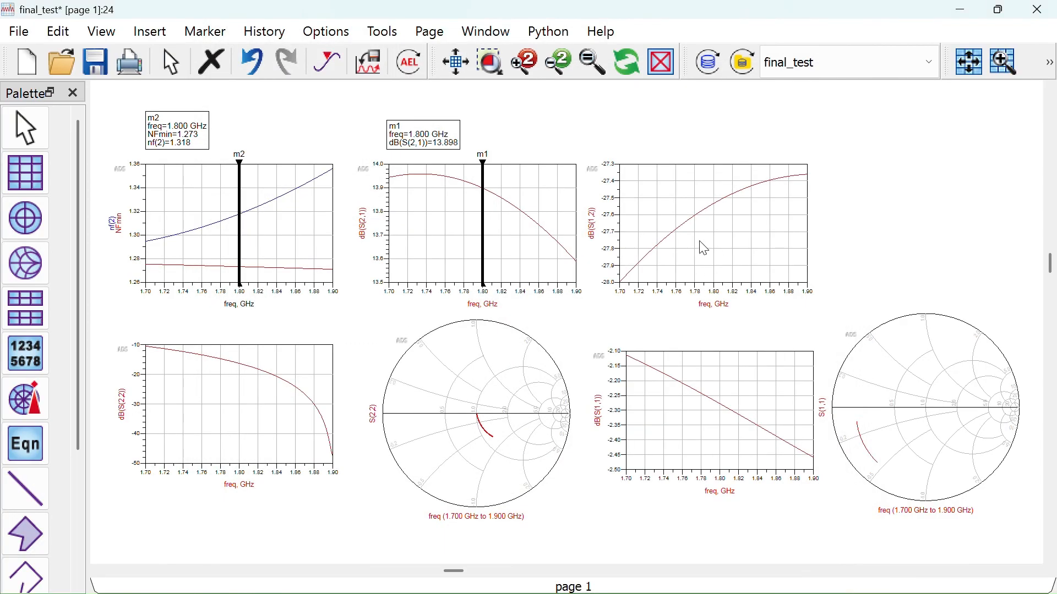
left_click(731, 251)
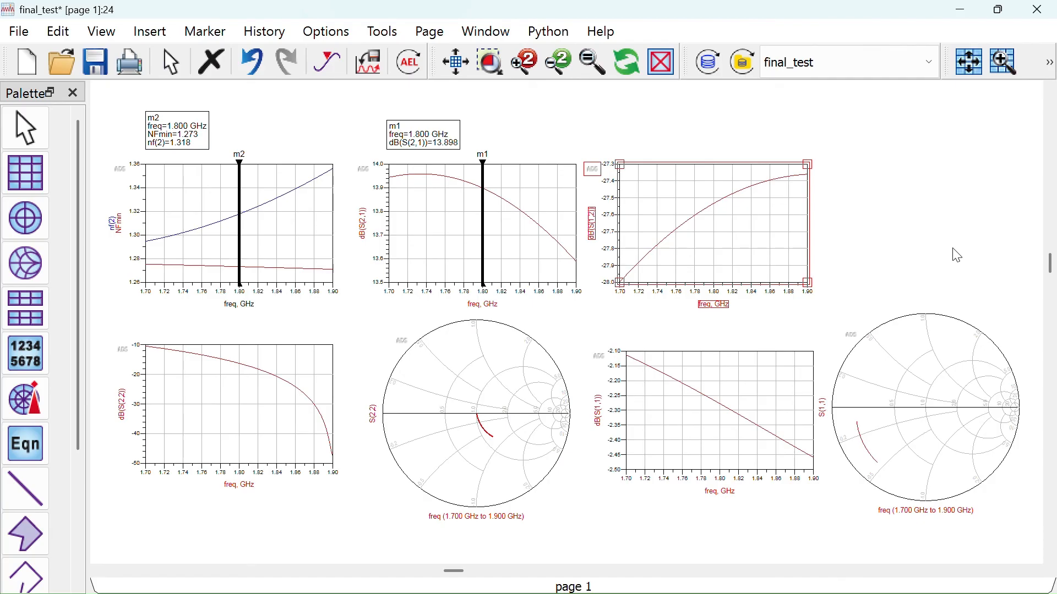
left_click(892, 258)
- Add a rectangular plot of the Mu1 stability factor below the dB(S(2,2)) plot
left_click_drag(719, 385, 754, 364)
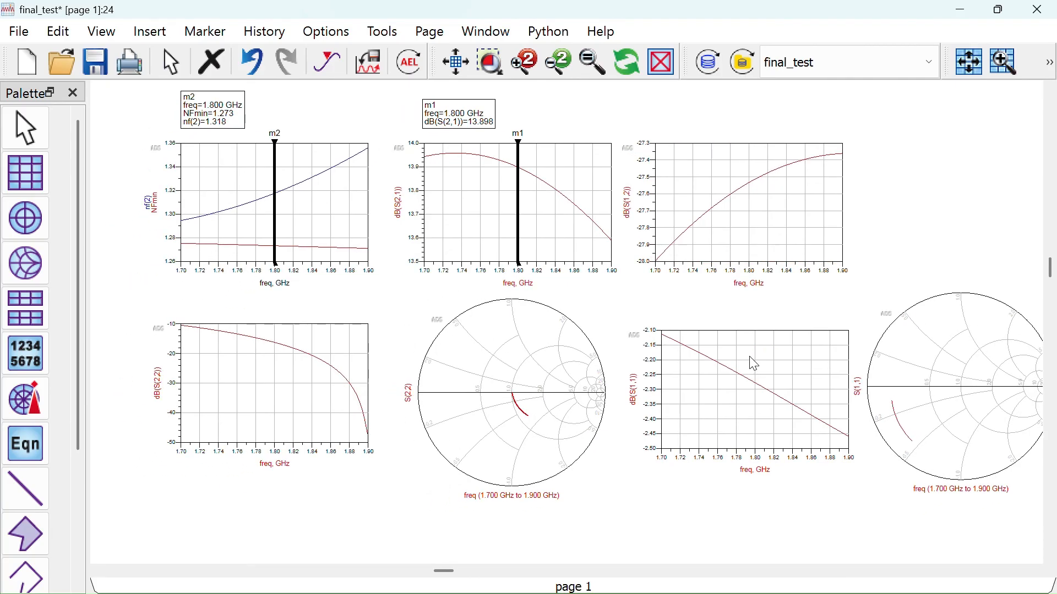
left_click(456, 72)
scroll(586, 318, "down", 3)
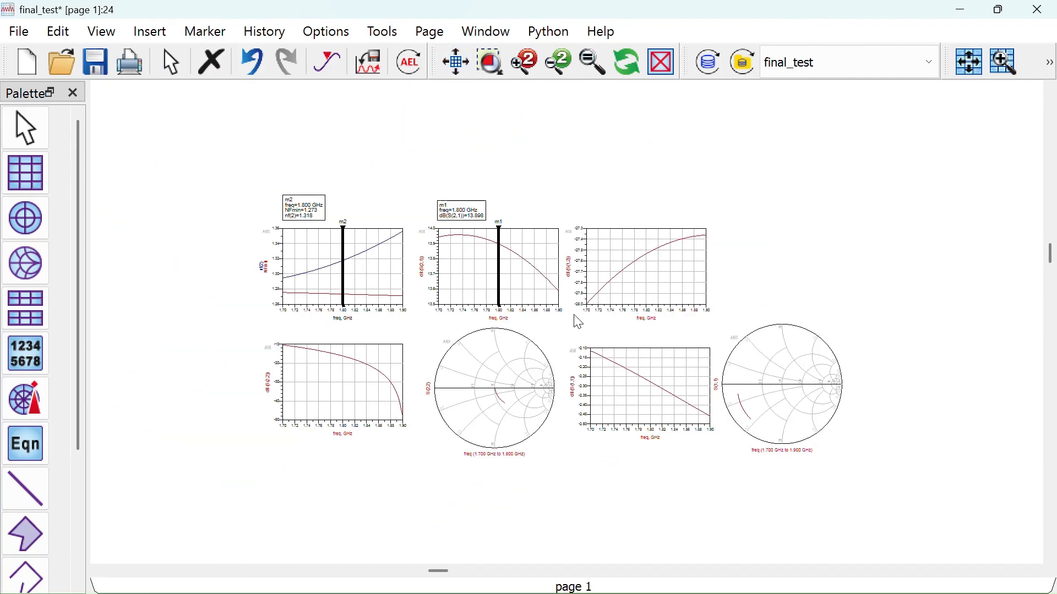
left_click(26, 174)
left_click(262, 373)
left_click(262, 378)
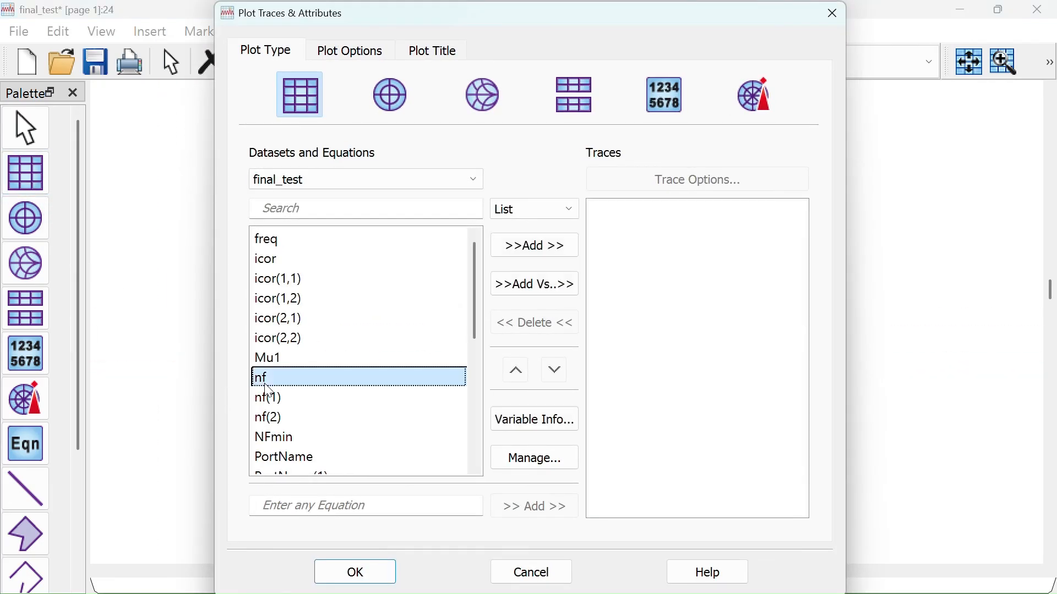
double_click(295, 359)
left_click(357, 572)
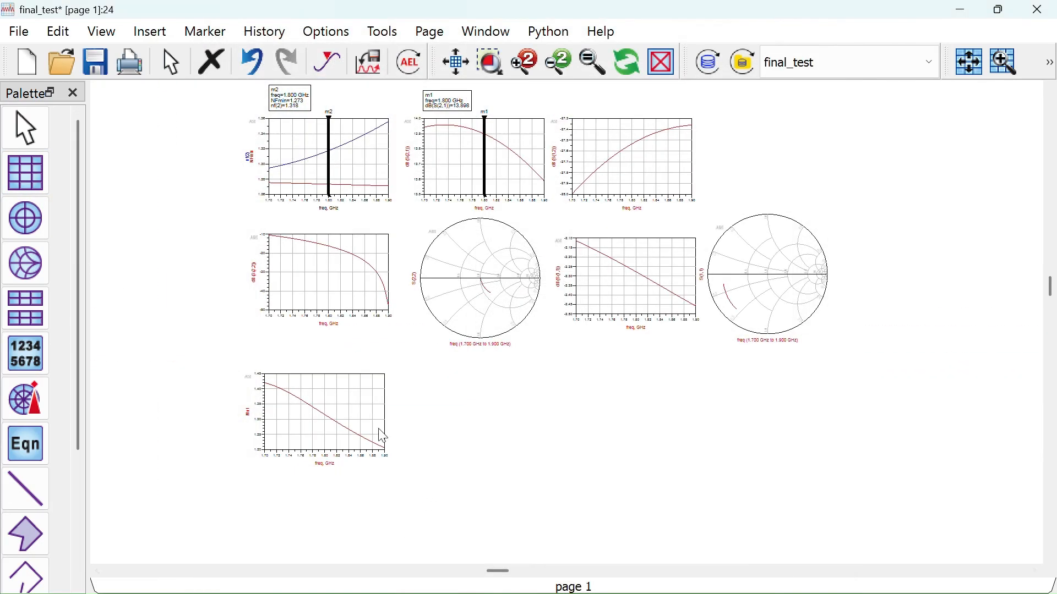
- Check the Mu1 curve across the sweep and save the final_test data display
scroll(549, 358, "up", 5)
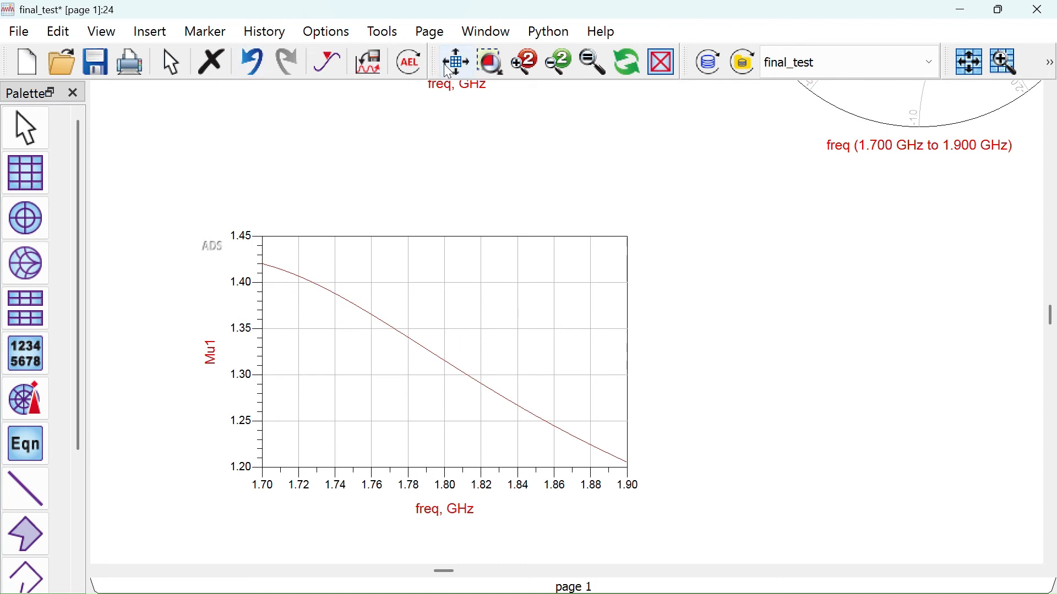
left_click(490, 62)
left_click_drag(762, 225, 784, 225)
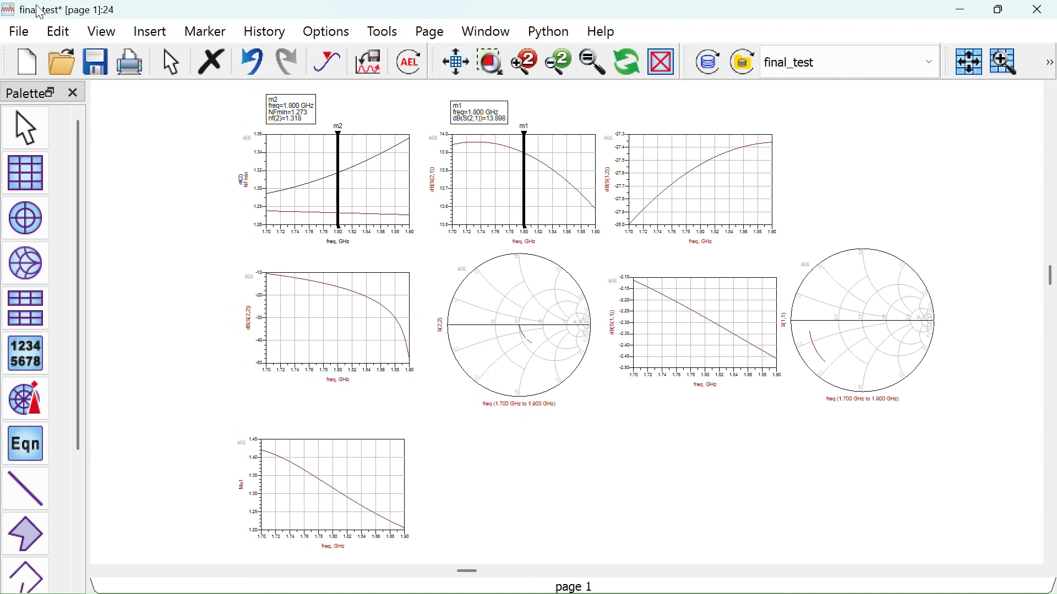
left_click(95, 62)
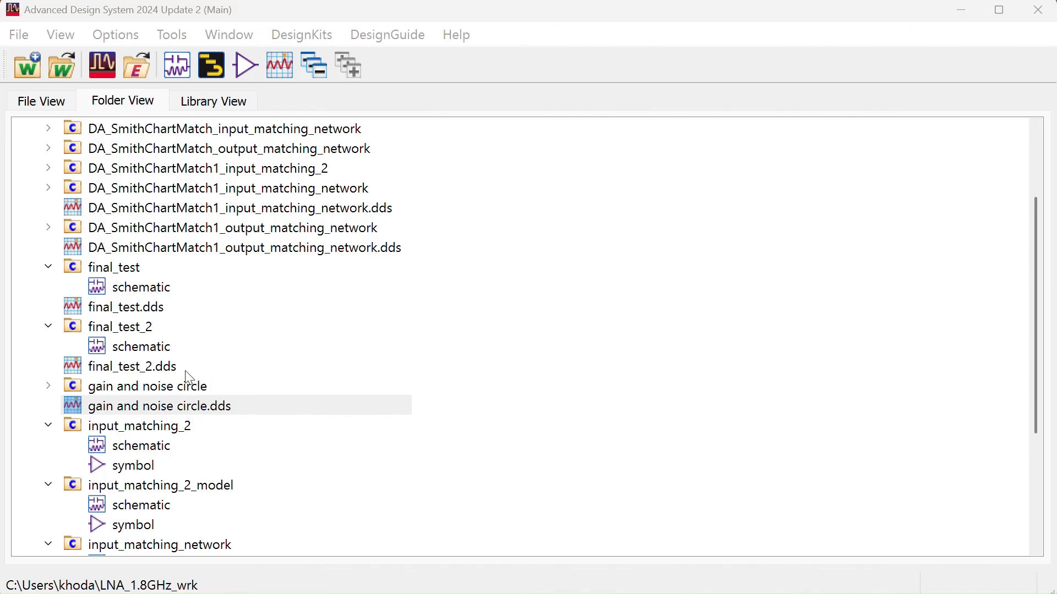
- Open the gain and noise circle data display at full size and examine the gain and noise figure values on the circles near m2
double_click(138, 406)
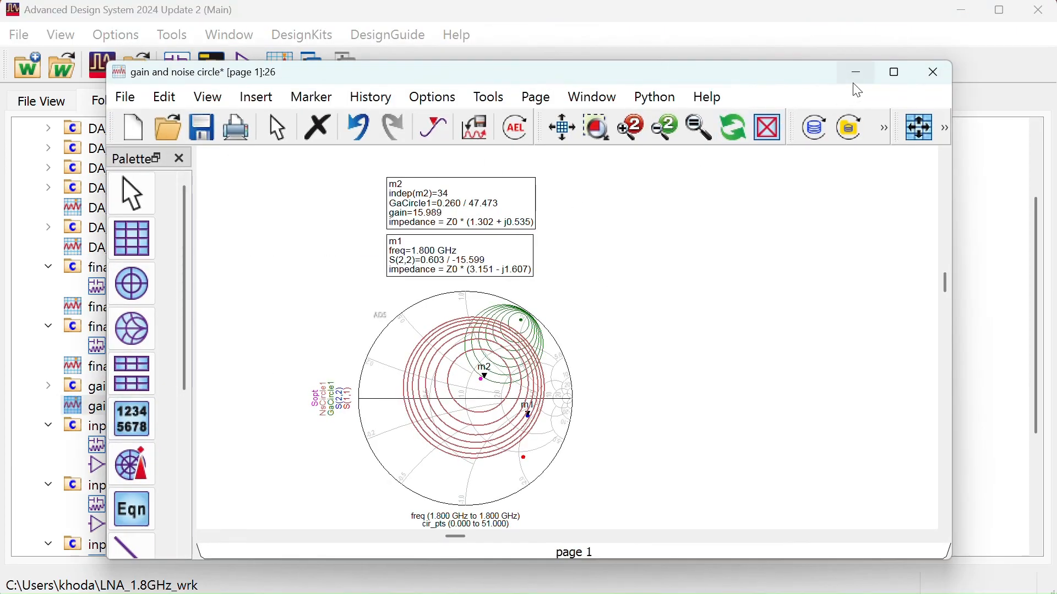
left_click(882, 74)
scroll(544, 344, "up", 3)
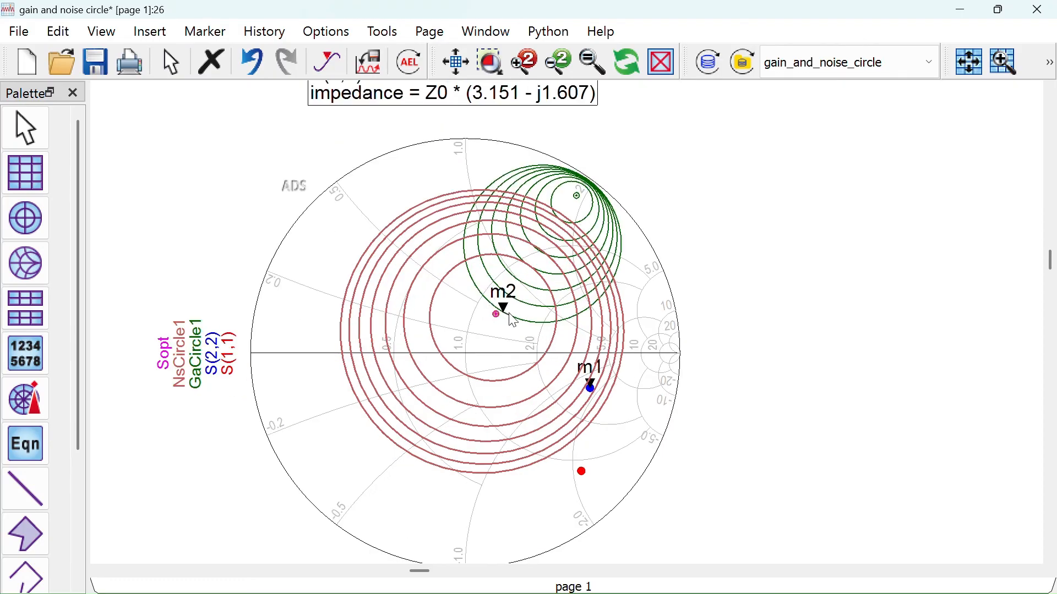
mouse_move(515, 325)
mouse_move(577, 200)
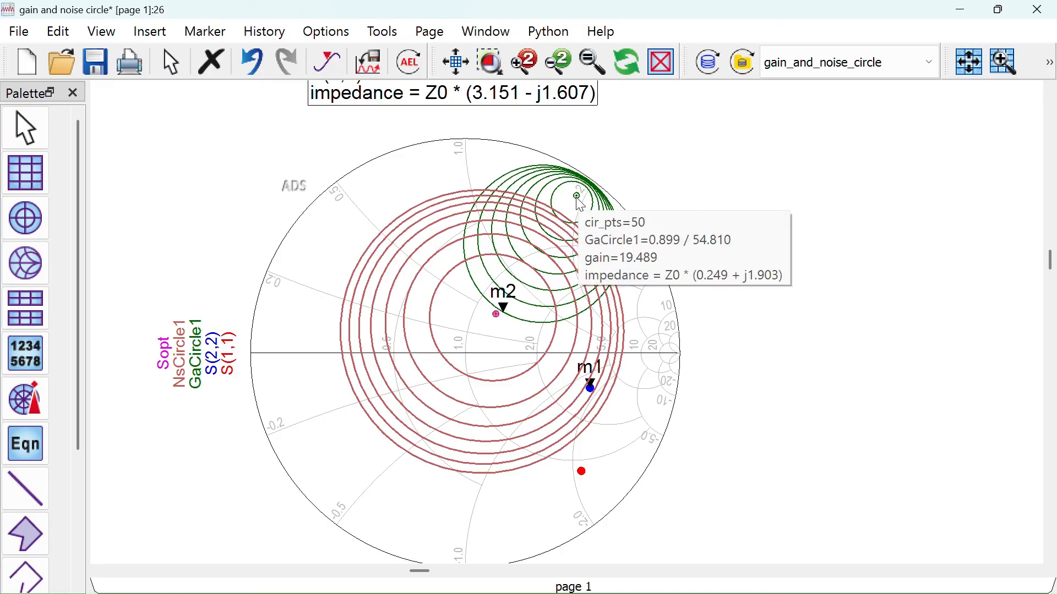
mouse_move(566, 218)
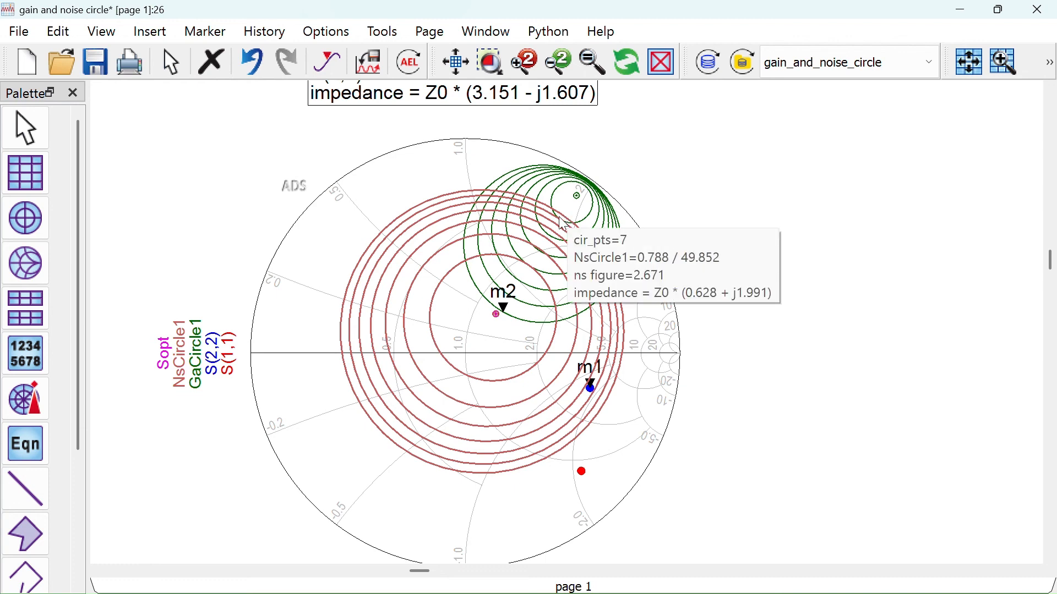
scroll(563, 223, "up", 3)
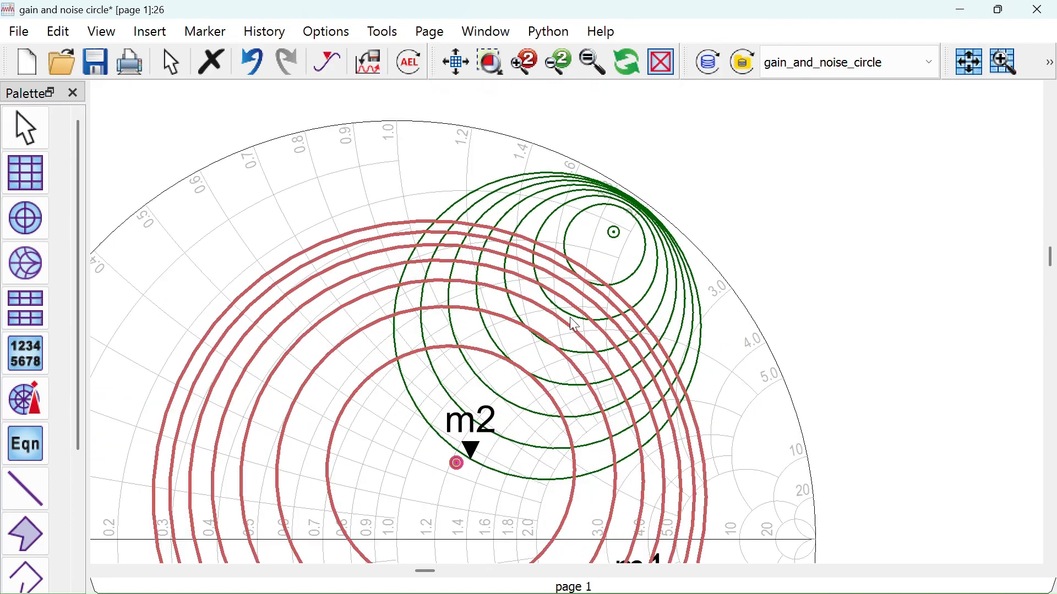
- Place a marker on the gain circle crossing the outer noise circles, at about 0.698 / 60.9
mouse_move(578, 324)
mouse_move(544, 292)
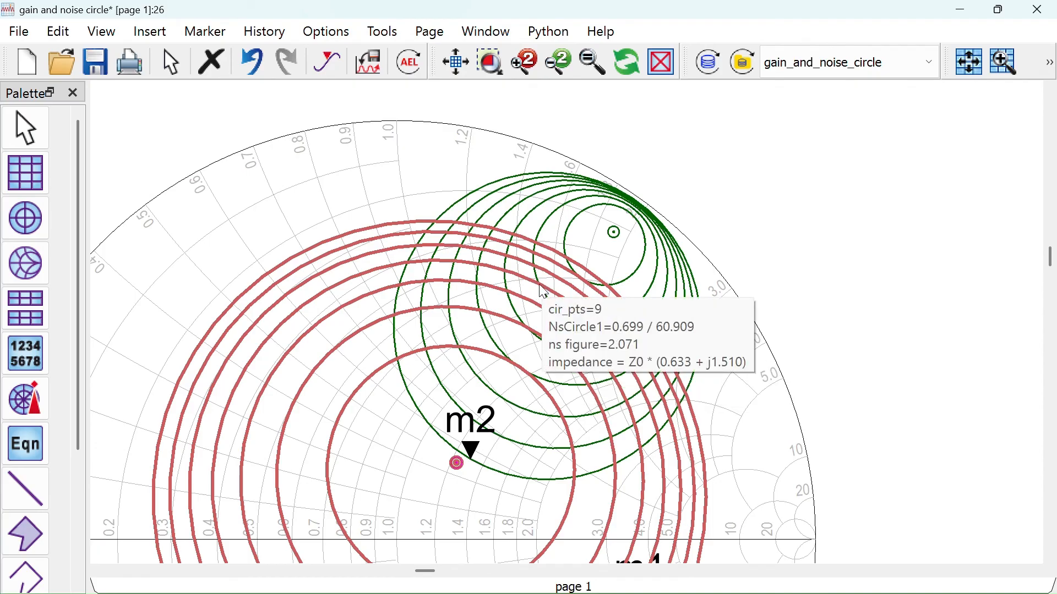
left_click(328, 62)
left_click(541, 291)
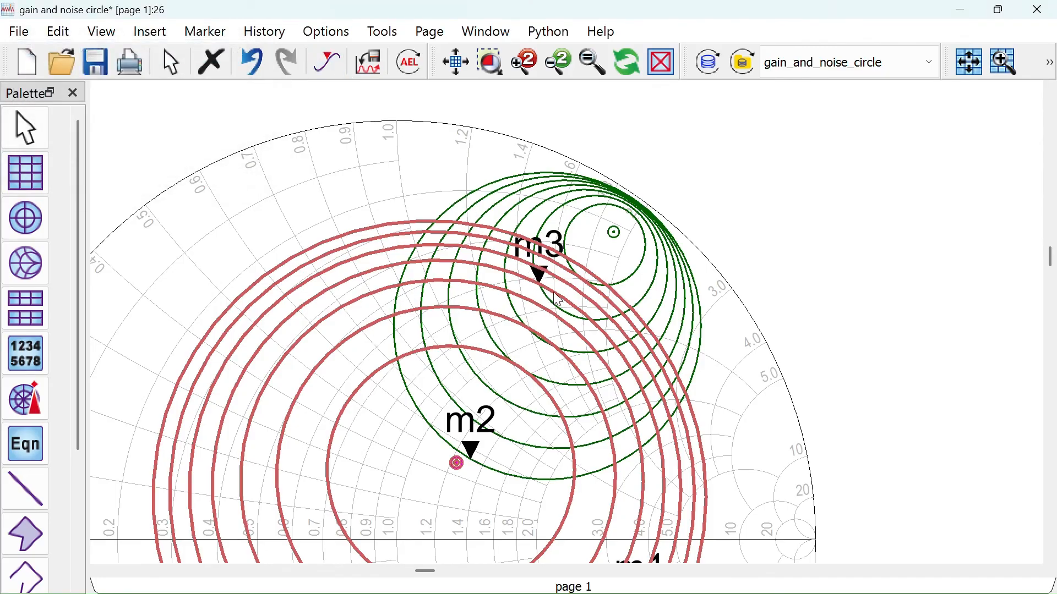
- Move the m3 marker readout into the empty area beside the upper right of the Smith chart
scroll(573, 299, "down", 2)
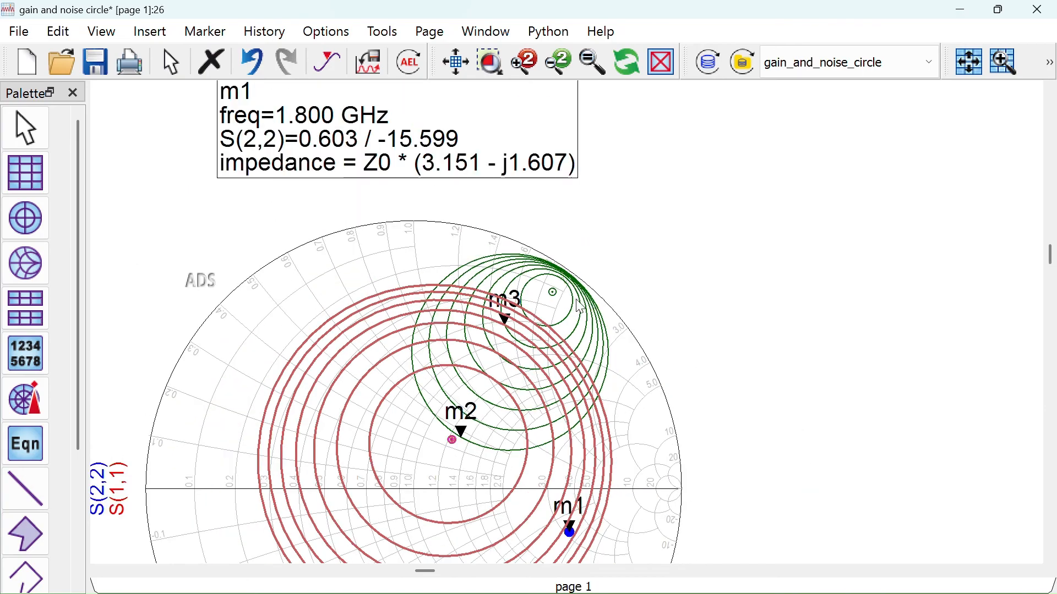
scroll(581, 308, "down", 2)
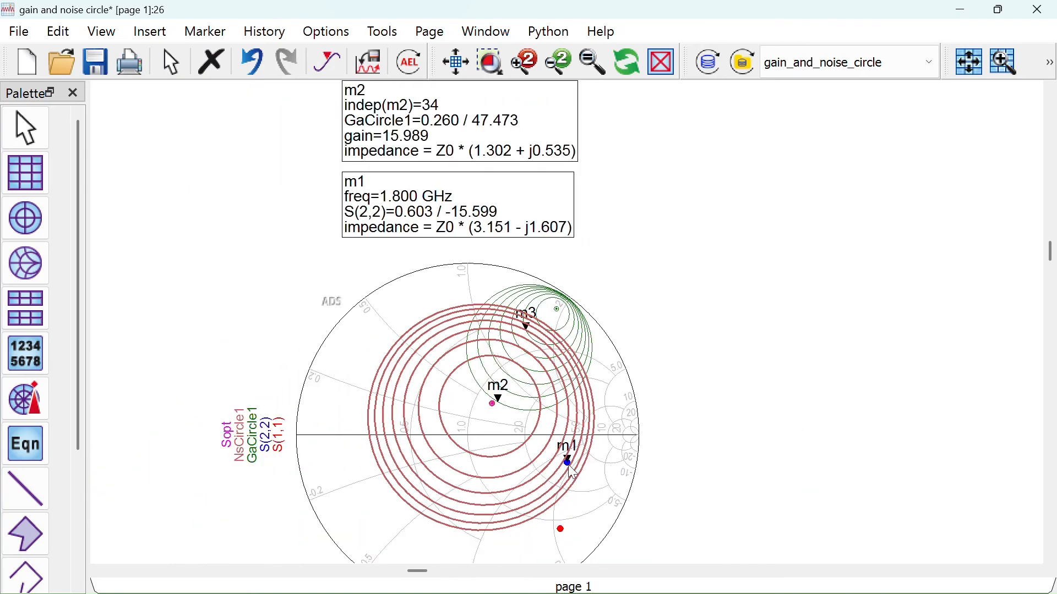
scroll(553, 443, "down", 3)
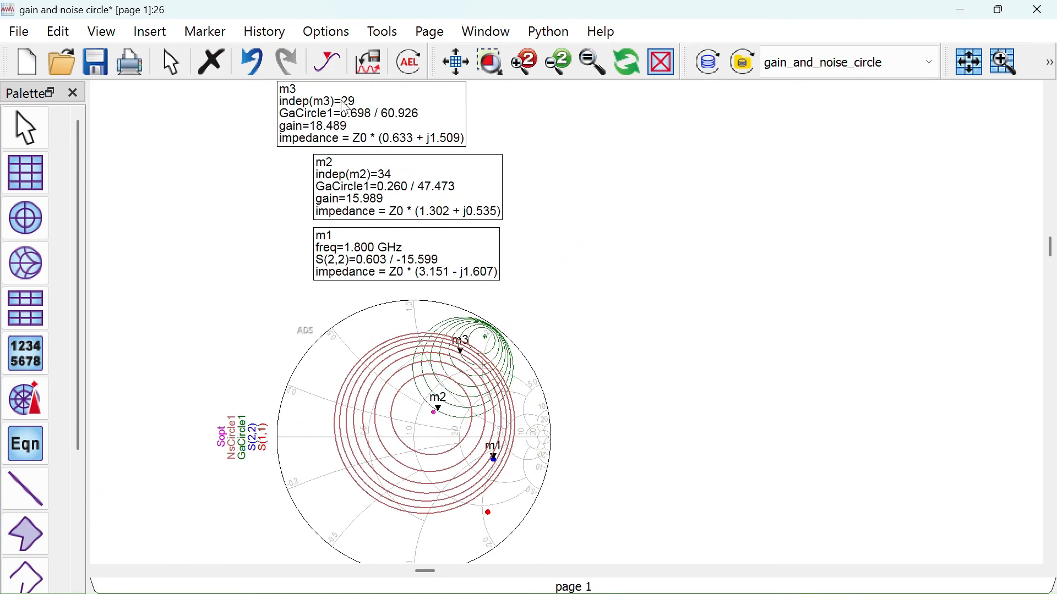
mouse_move(455, 133)
left_mouse_down()
mouse_move(573, 210)
mouse_move(590, 285)
left_mouse_up()
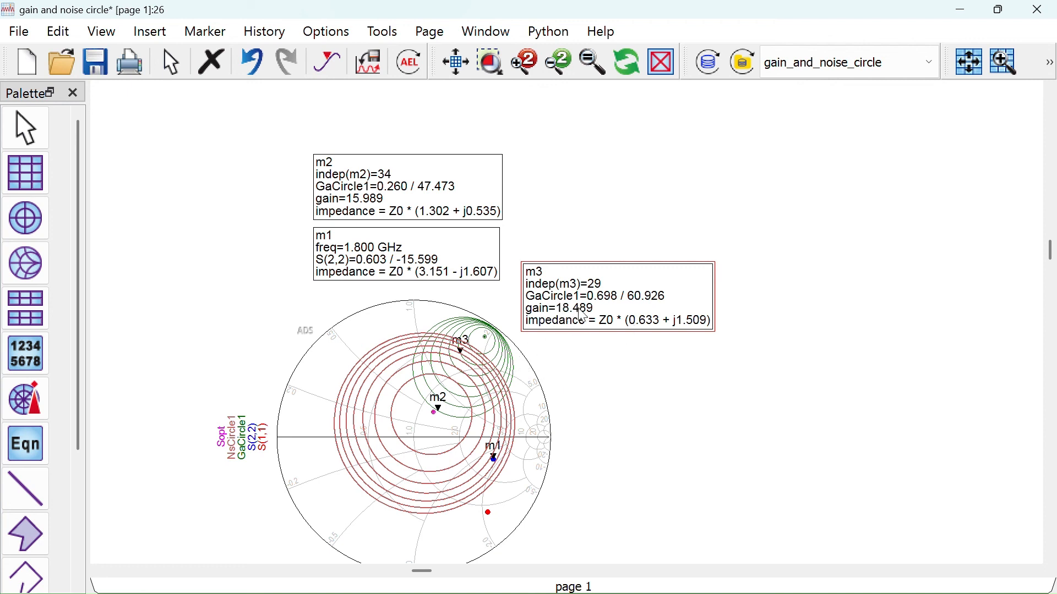
left_click(637, 393)
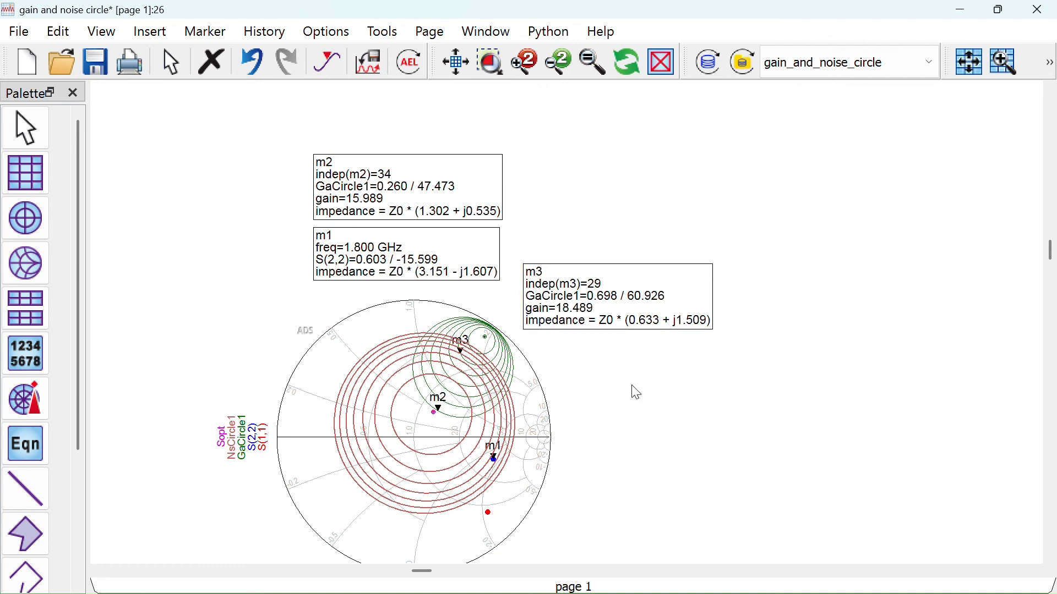
- Save the gain and noise circle data display and close its window
left_click(96, 63)
left_click_drag(357, 376, 436, 329)
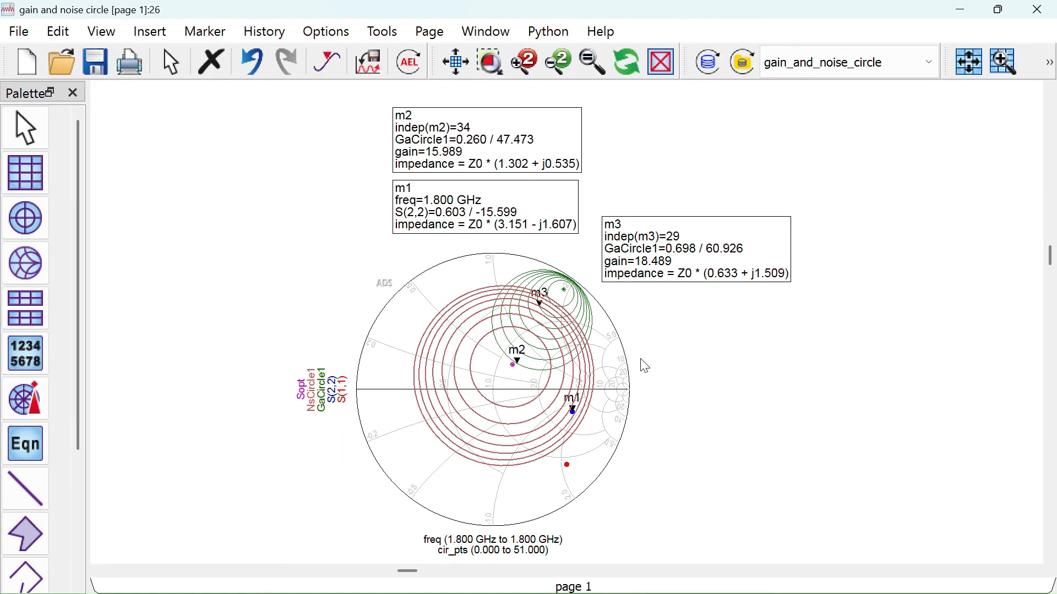
left_click(1039, 8)
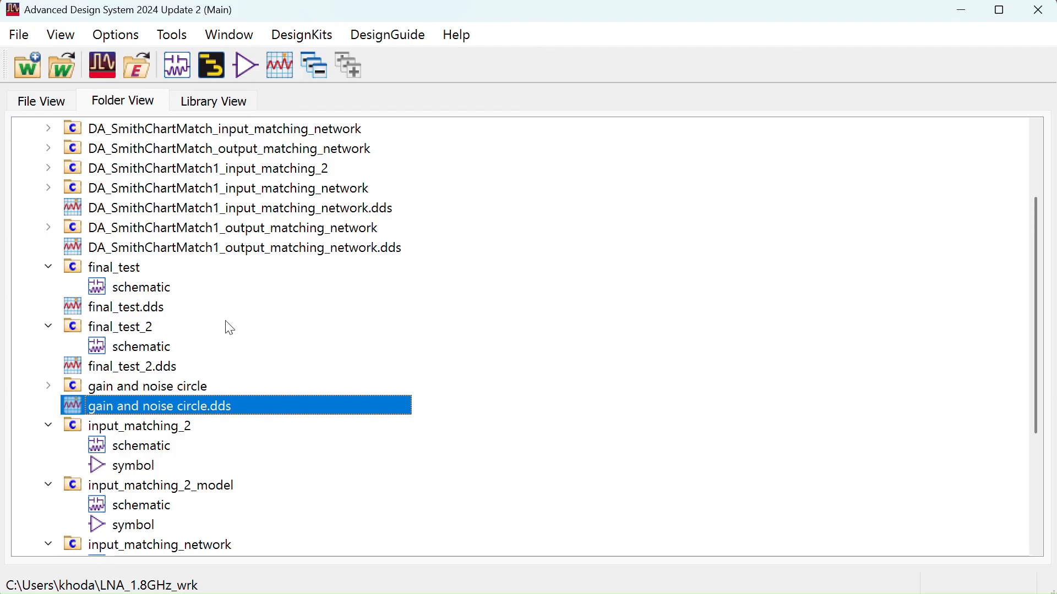
- Open the final_test_2 schematic at full size, inspect the circuit inside input_matching_2_model X3, and return to the top level
double_click(125, 348)
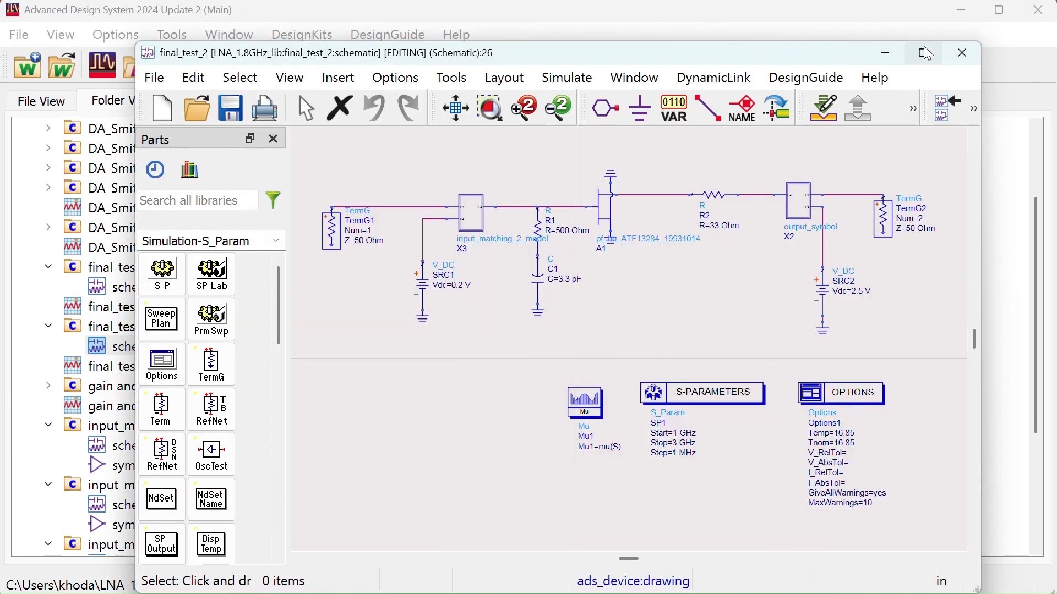
left_click(926, 53)
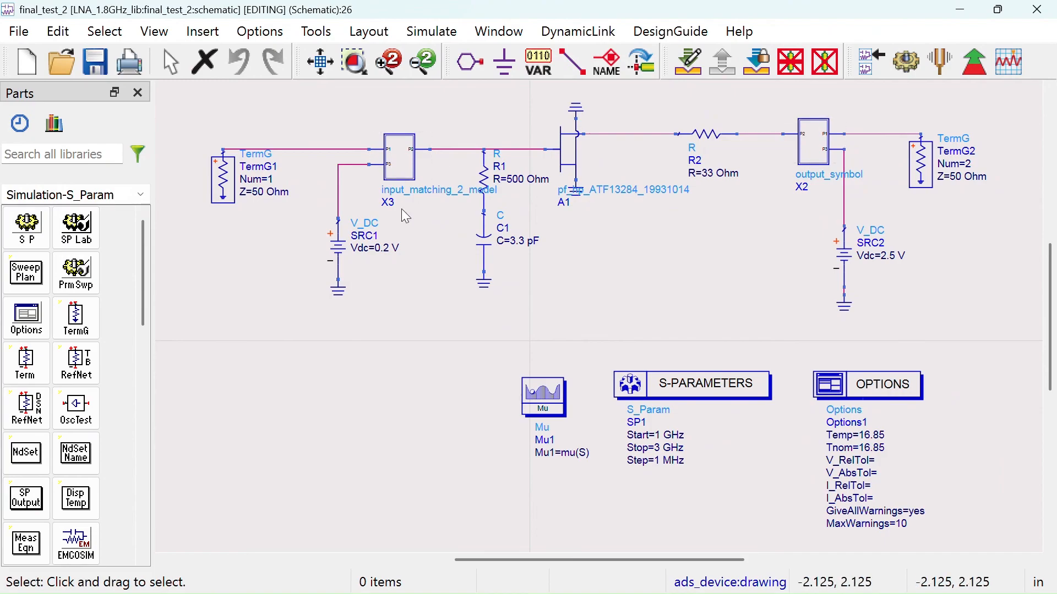
left_click(399, 159)
left_click(688, 62)
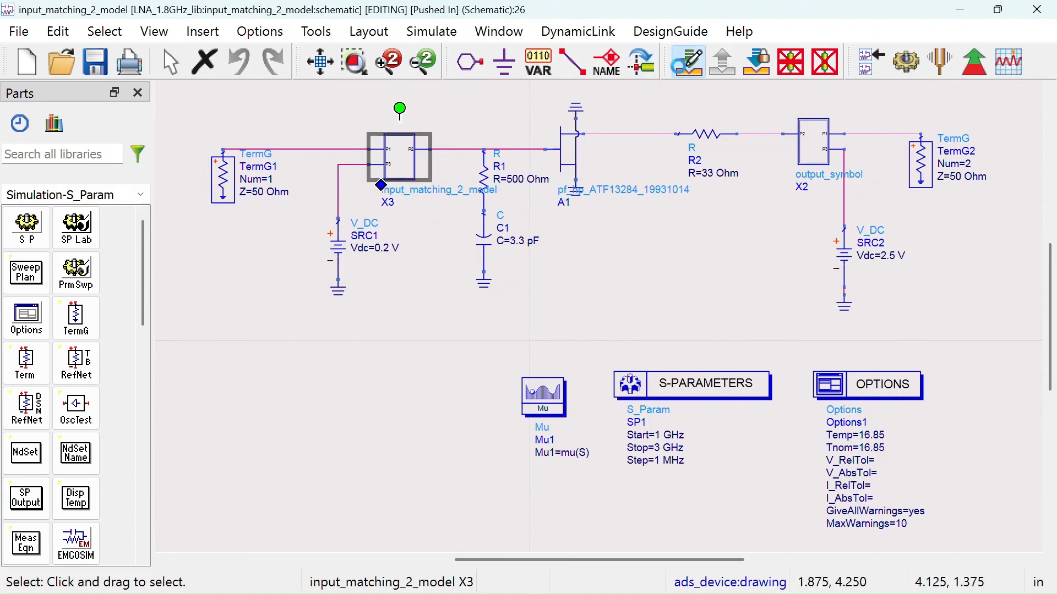
left_click_drag(580, 376, 596, 298)
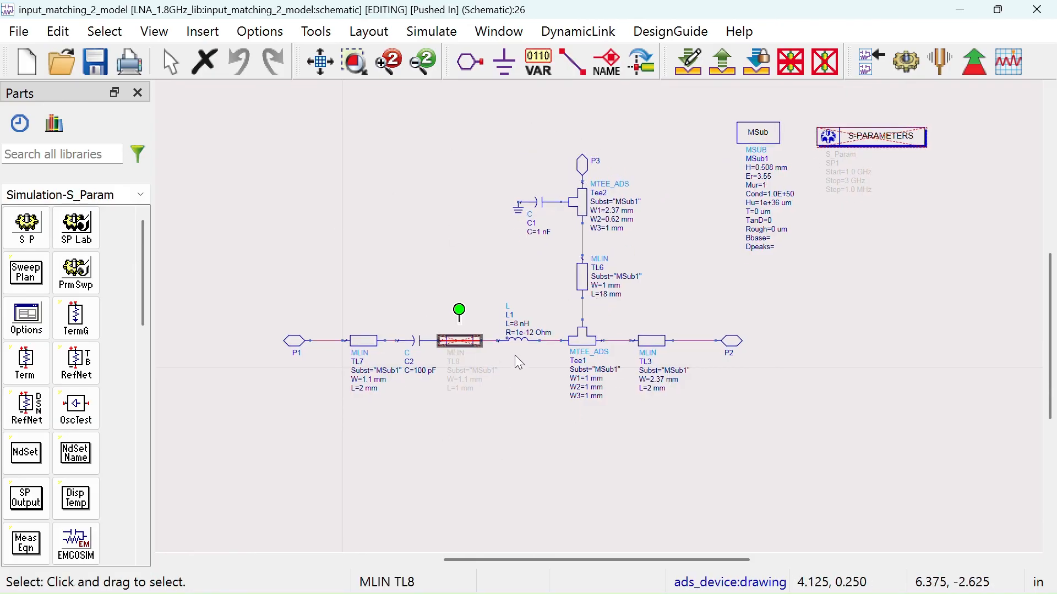
left_click(725, 73)
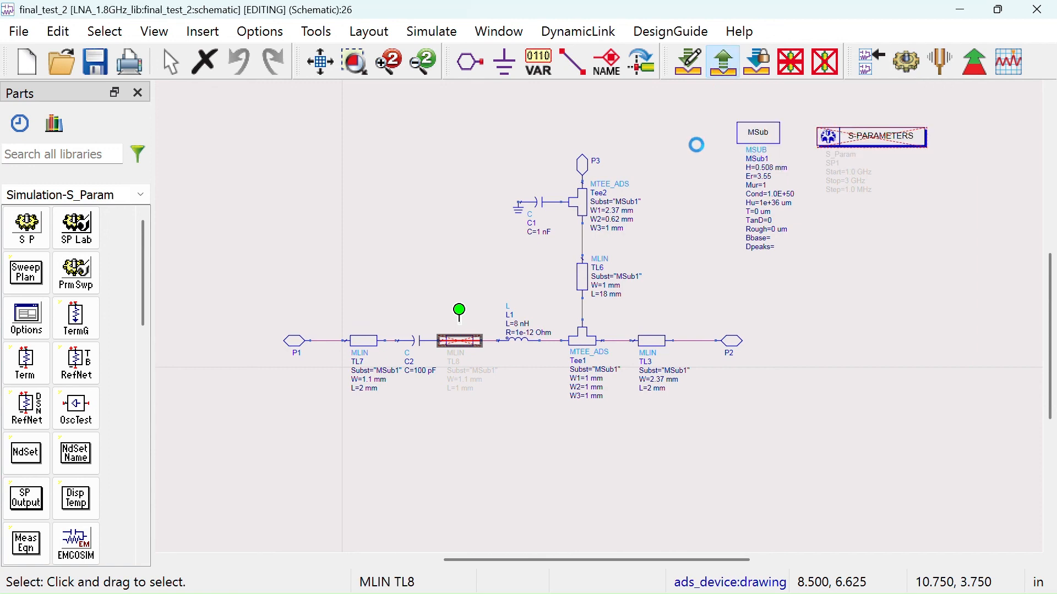
scroll(605, 302, "down", 3)
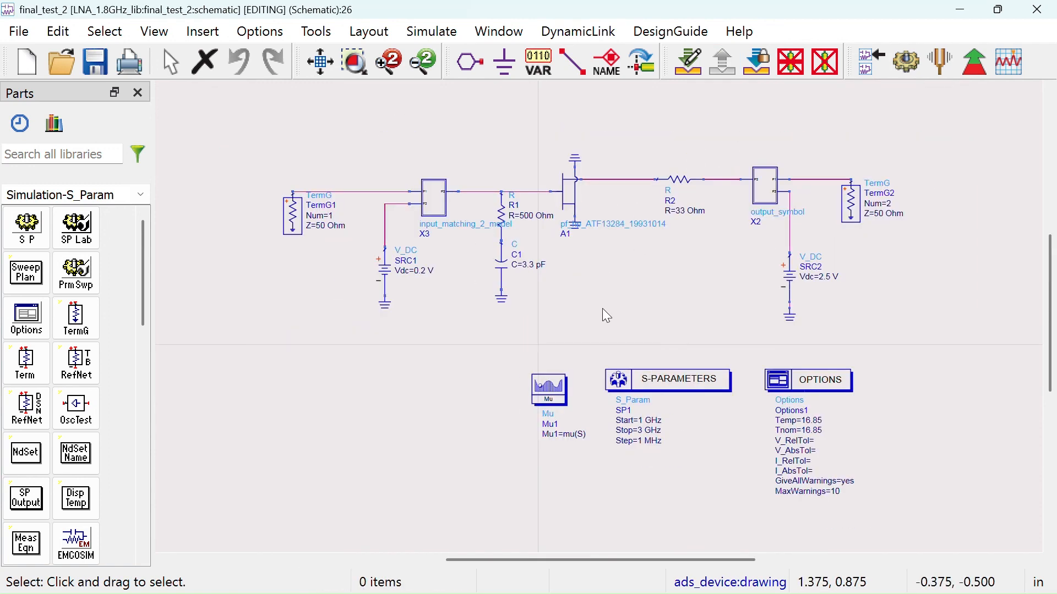
- Simulate final_test_2 and fit all its result plots in the data display
left_click(897, 62)
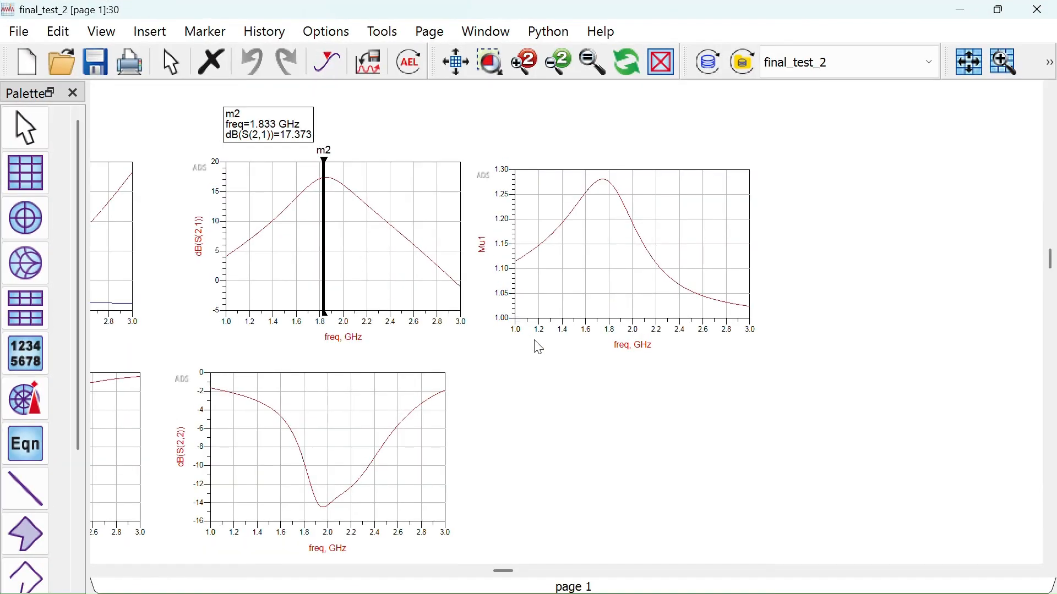
scroll(542, 344, "down", 5)
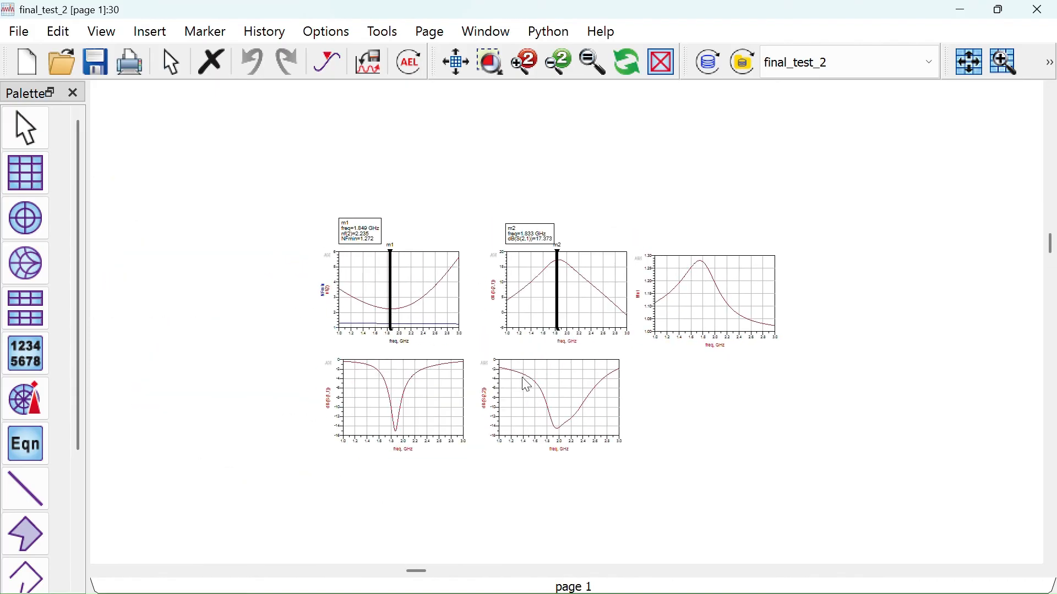
left_click(456, 62)
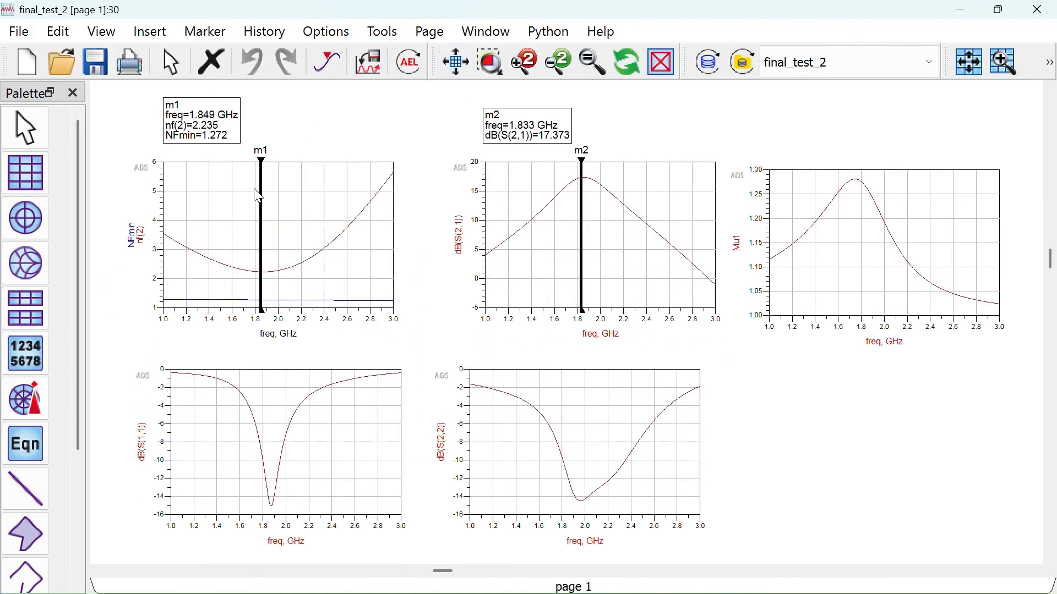
- Set the frequency of marker m1 on the noise figure plot to 1.8 GHz
left_click(209, 117)
left_click(210, 116)
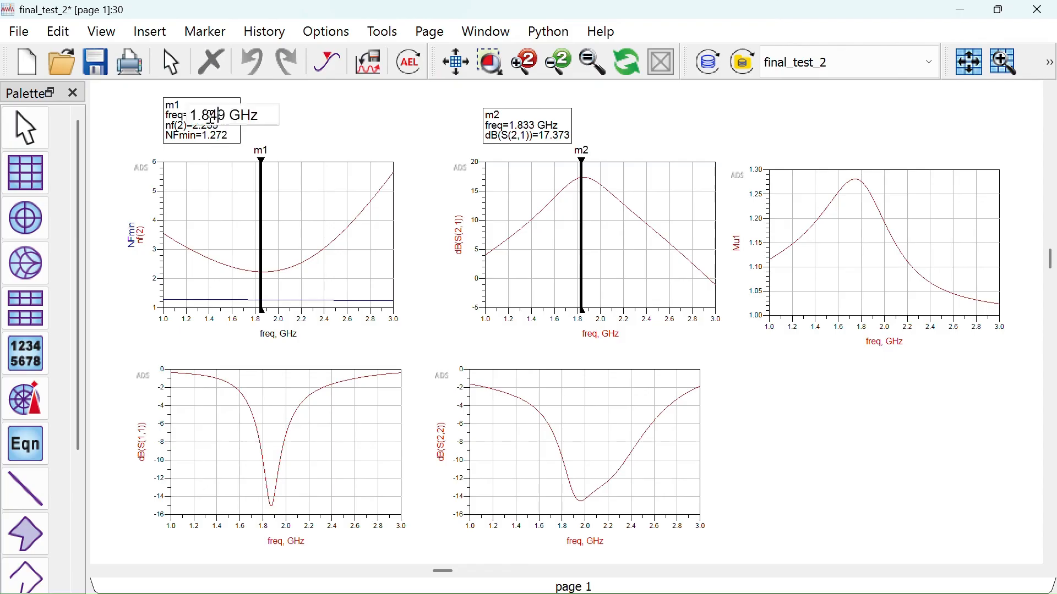
key("BackSpace")
key("BackSpace")
key("Return")
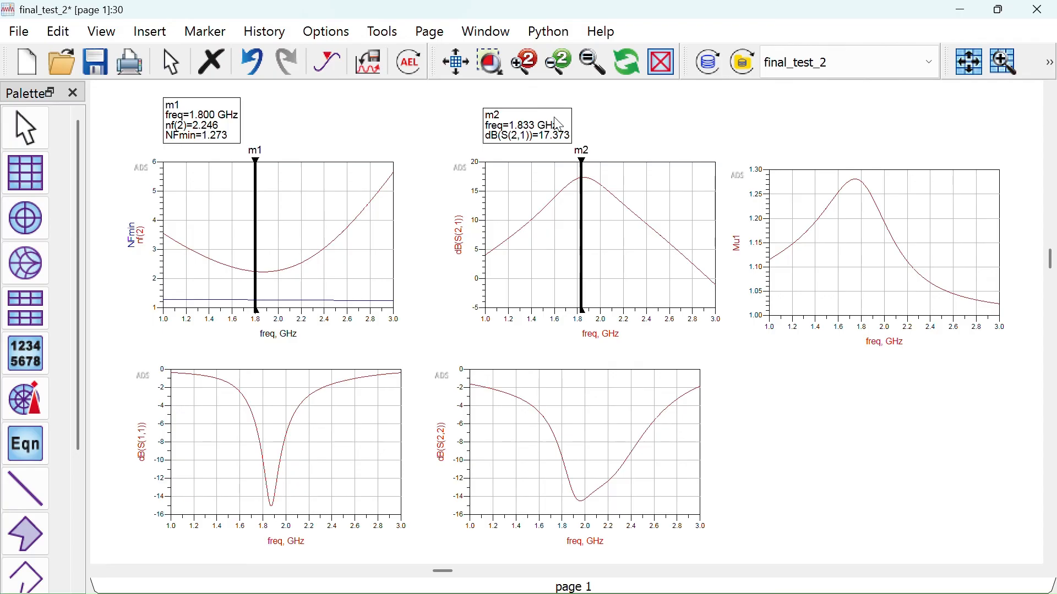
- Set the frequency of marker m2 on the dB(S(2,1)) plot to 1.8 GHz and save the data display
left_click(533, 125)
left_click(531, 124)
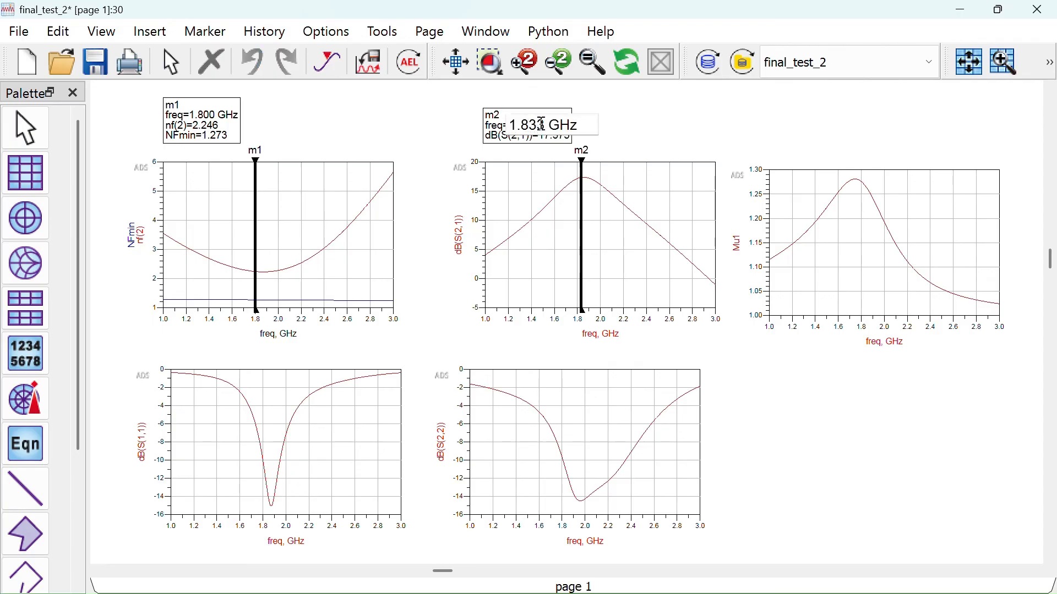
left_click_drag(545, 124, 538, 123)
key("BackSpace")
key("Return")
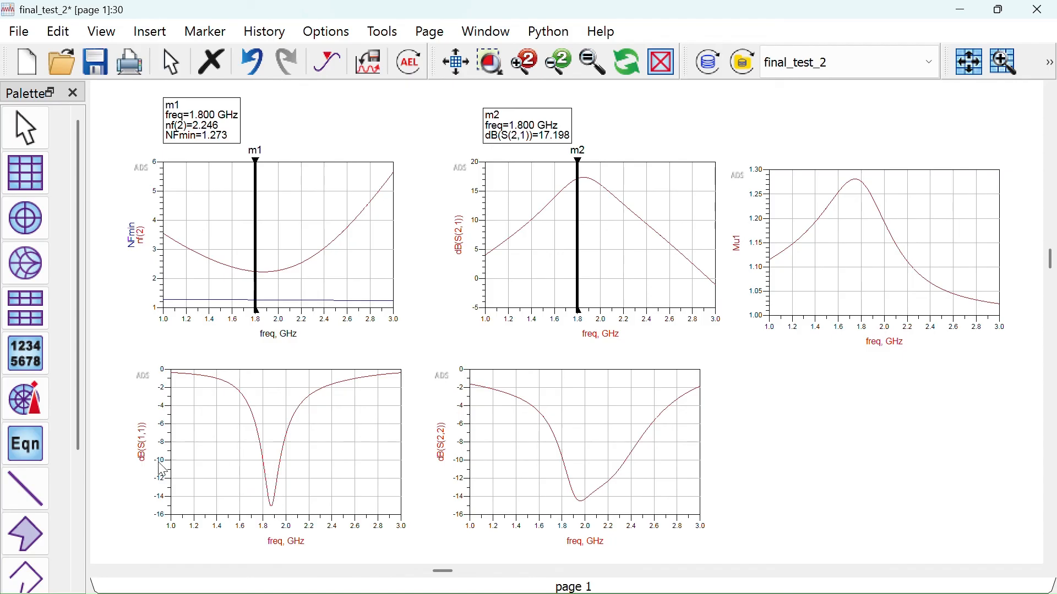
left_click(97, 62)
scroll(437, 251, "down", 4)
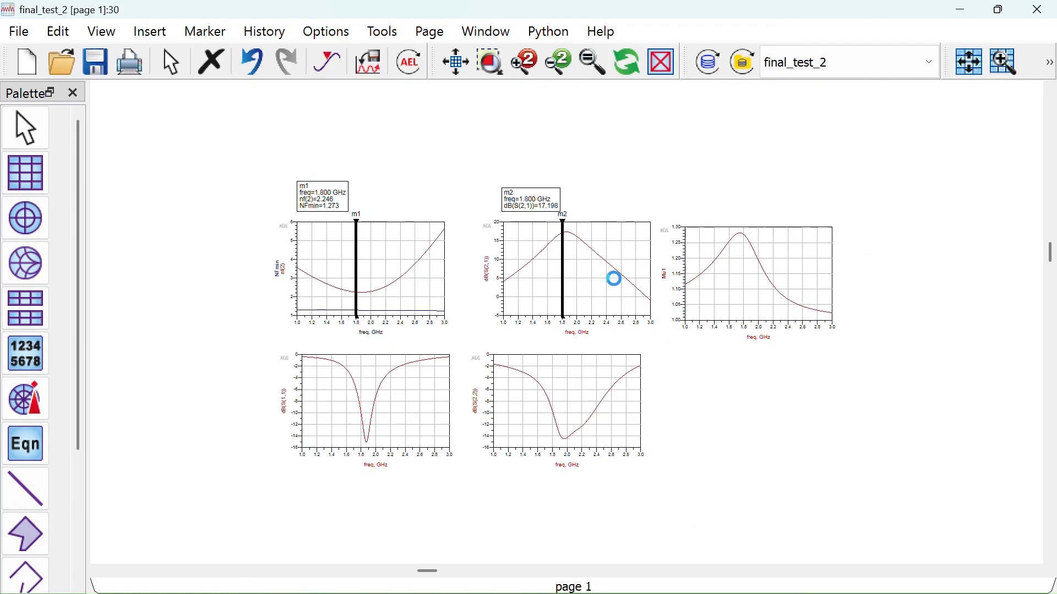